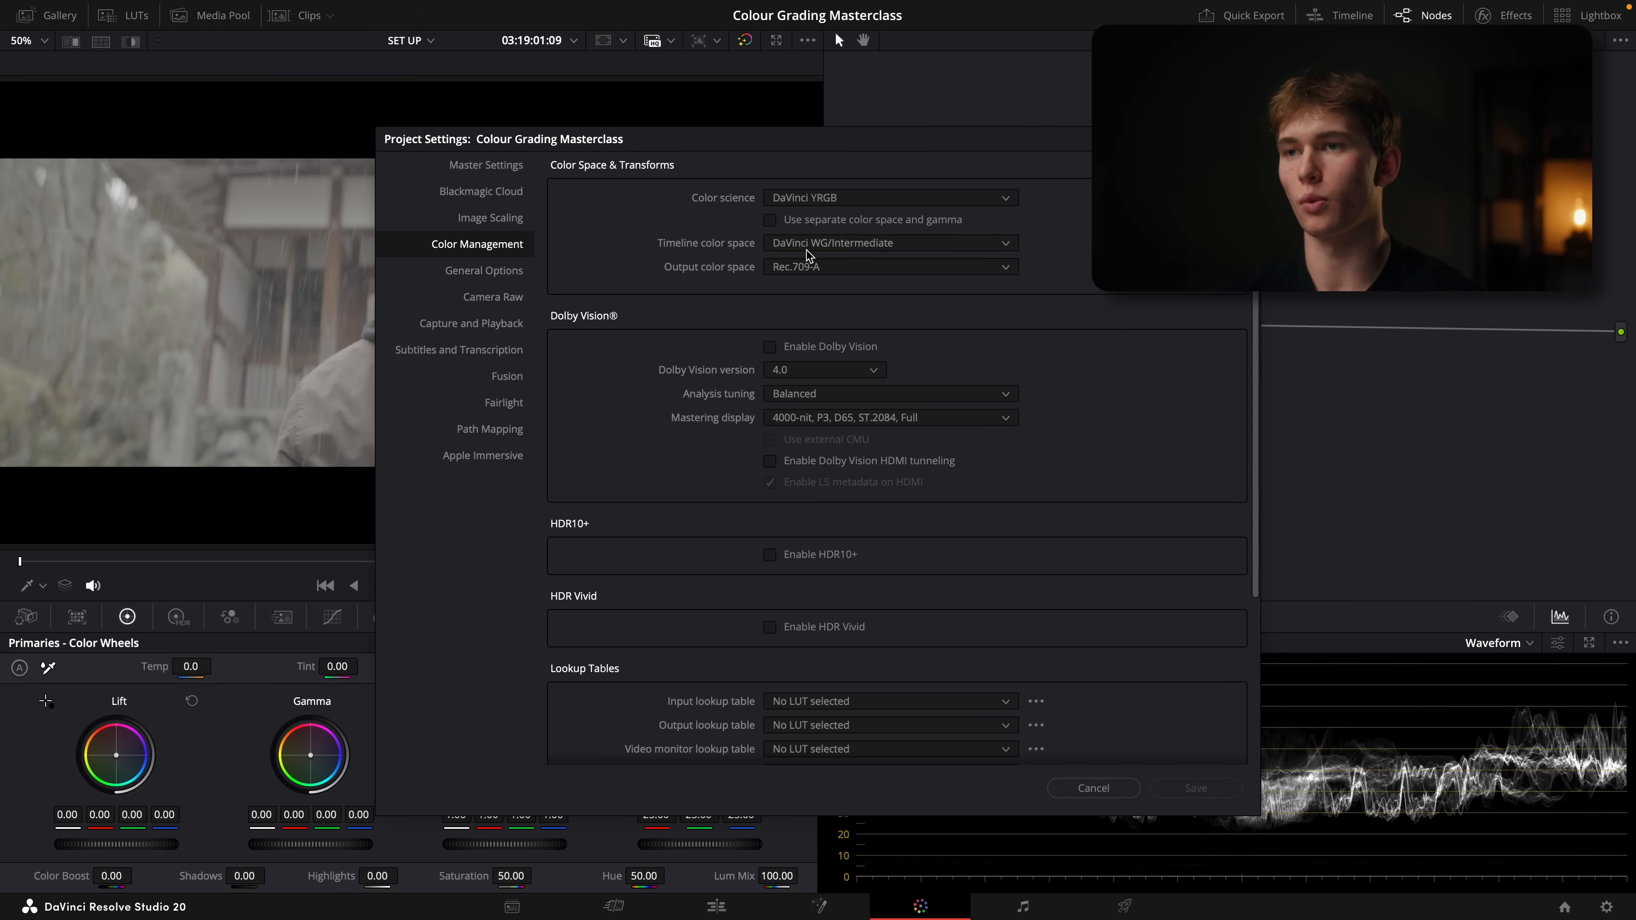
Set the project's timeline color space to DaVinci WG/Intermediate and the output color space to Rec.709-A
{"action": "left_click", "coordinate": [848, 247]}
{"action": "scroll", "coordinate": [876, 348], "scroll_direction": "down", "scroll_amount": 5}
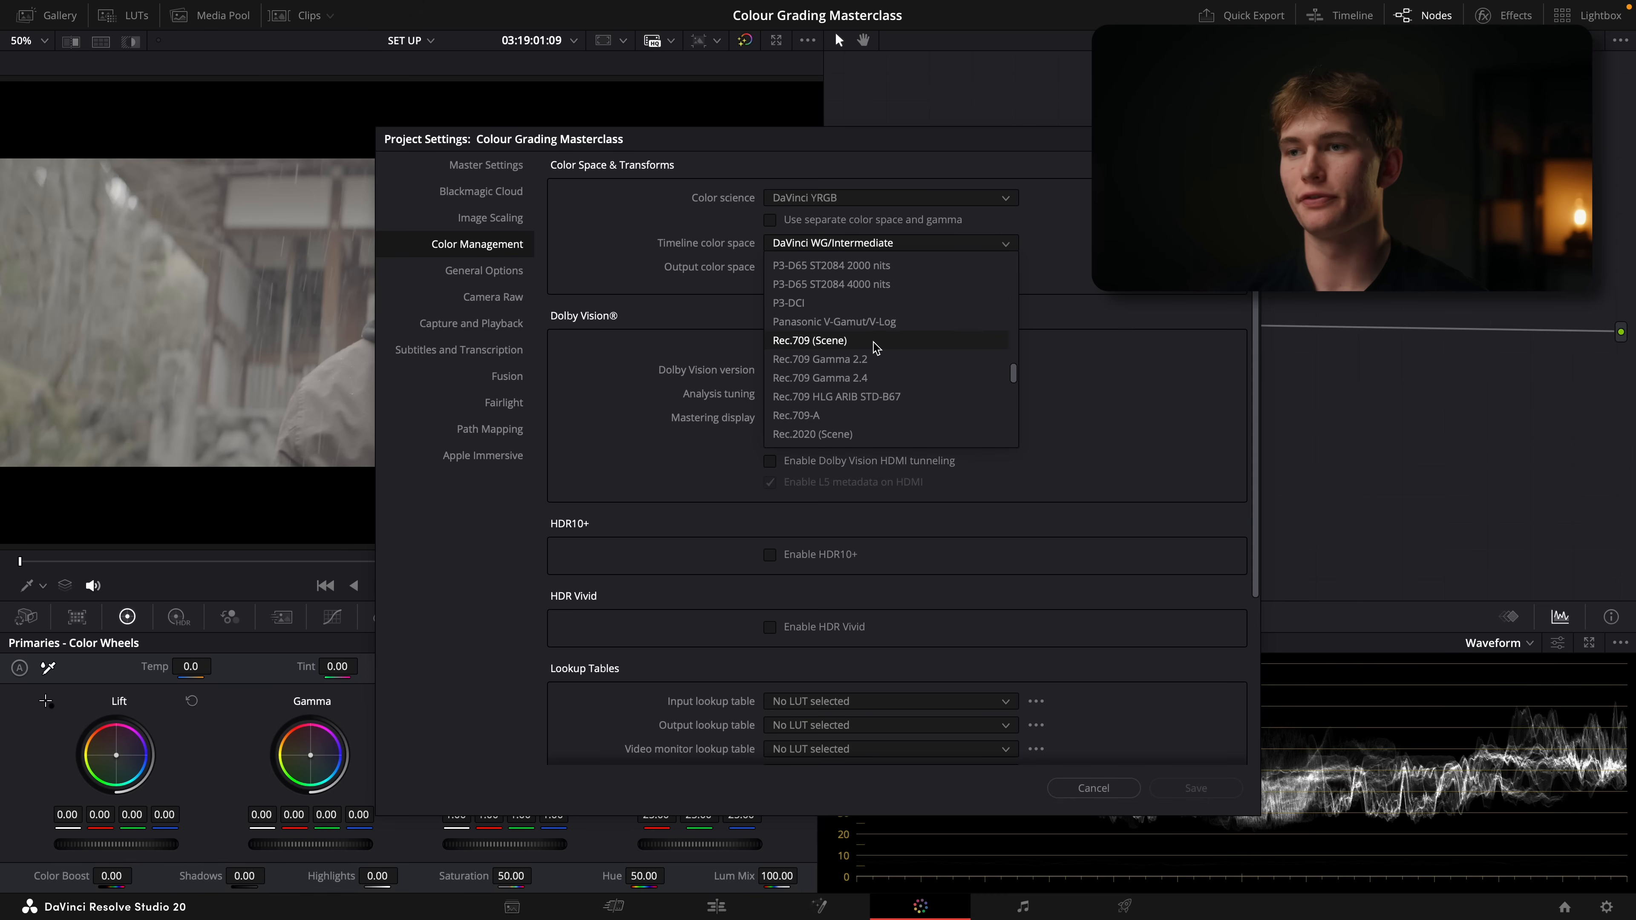
{"action": "scroll", "coordinate": [850, 360], "scroll_direction": "up", "scroll_amount": 8}
{"action": "scroll", "coordinate": [859, 370], "scroll_direction": "up", "scroll_amount": 5}
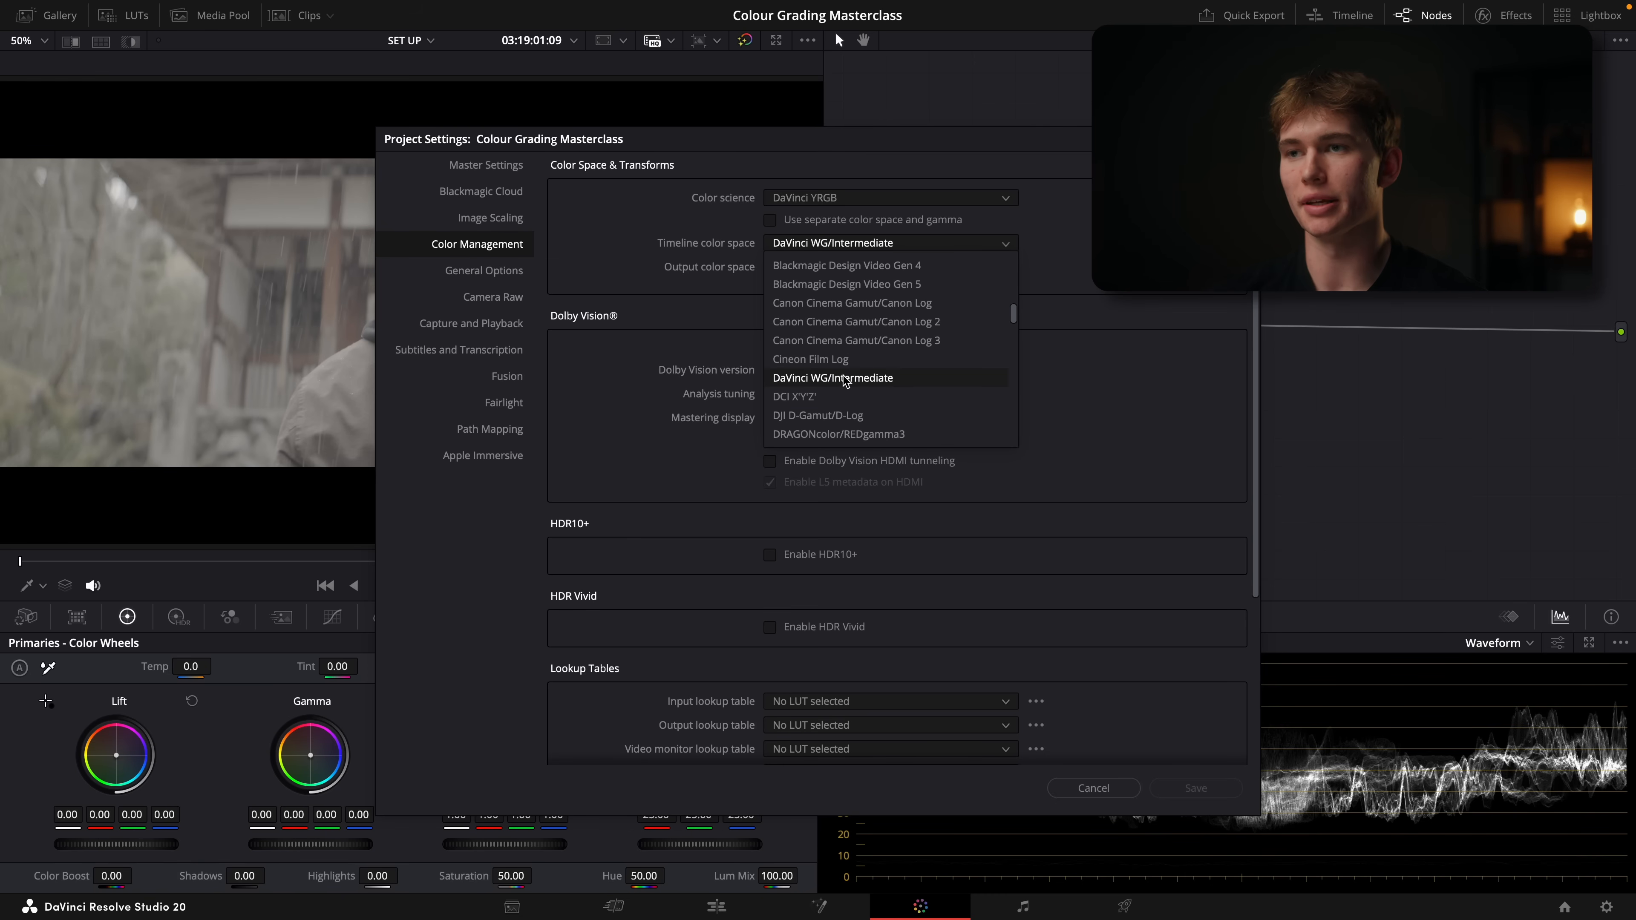
{"action": "left_click", "coordinate": [845, 379]}
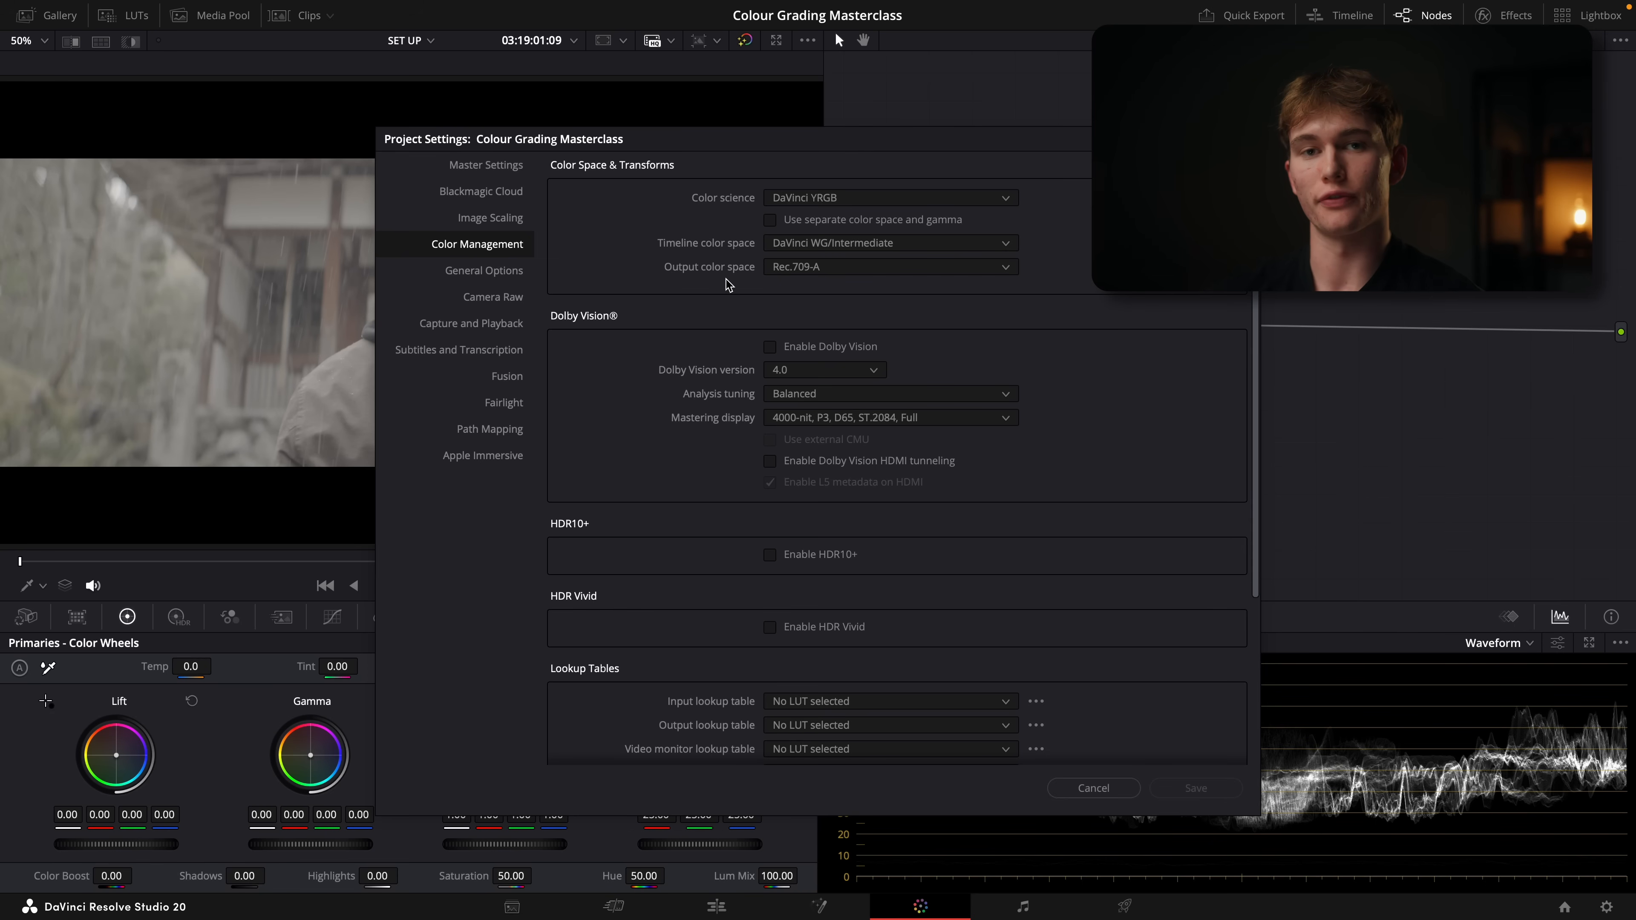
{"action": "left_click", "coordinate": [837, 266]}
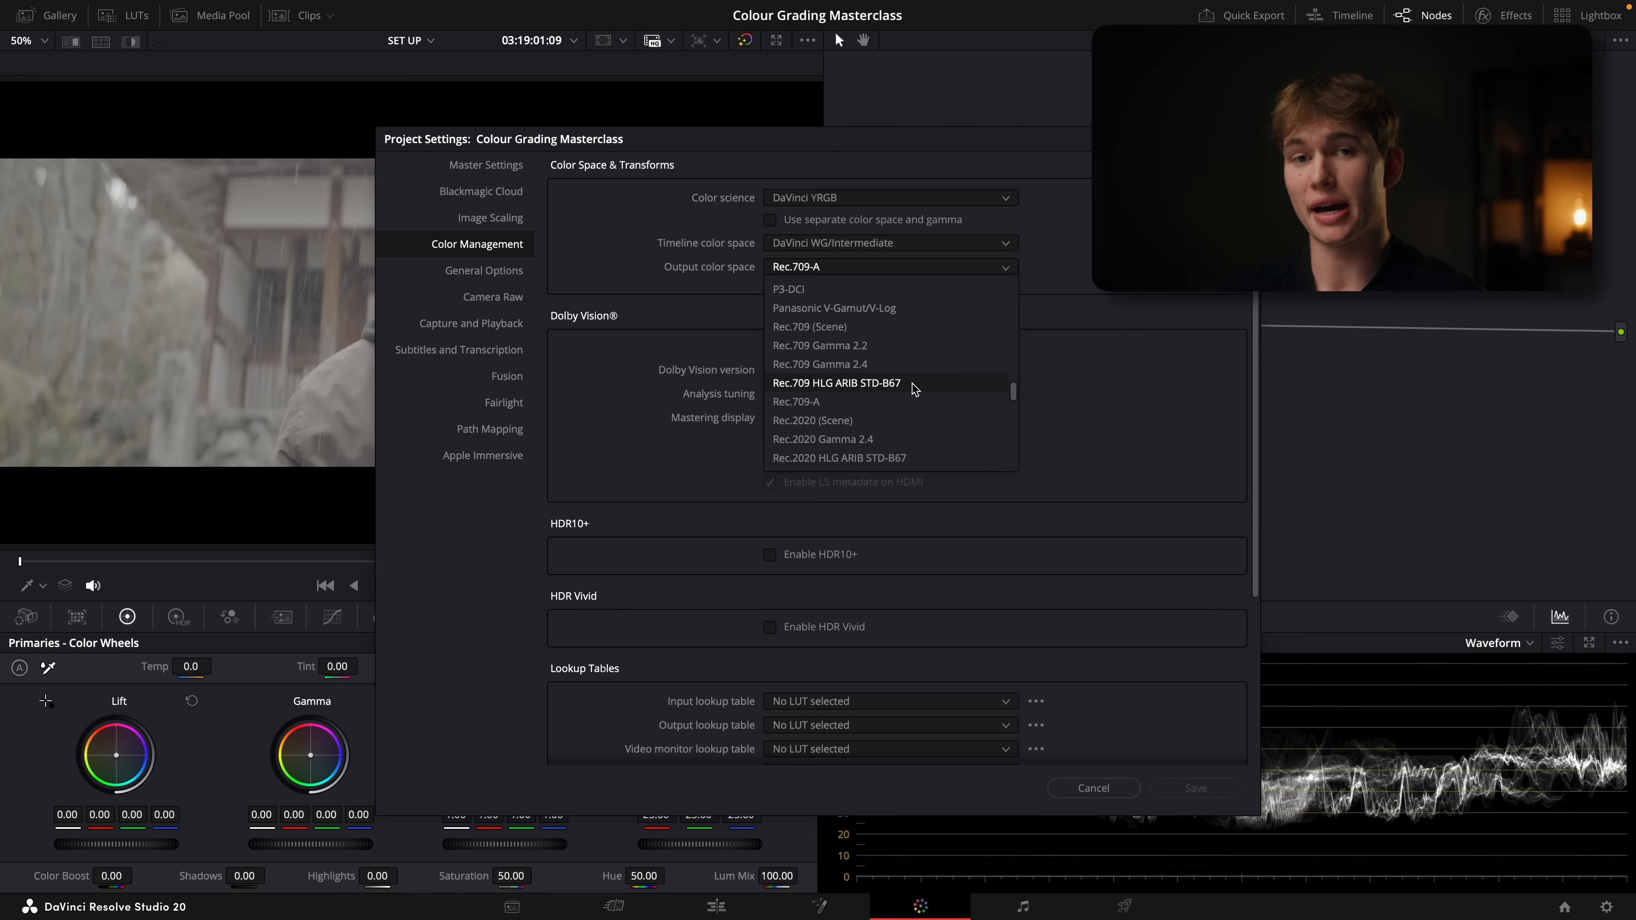
{"action": "left_click", "coordinate": [820, 403]}
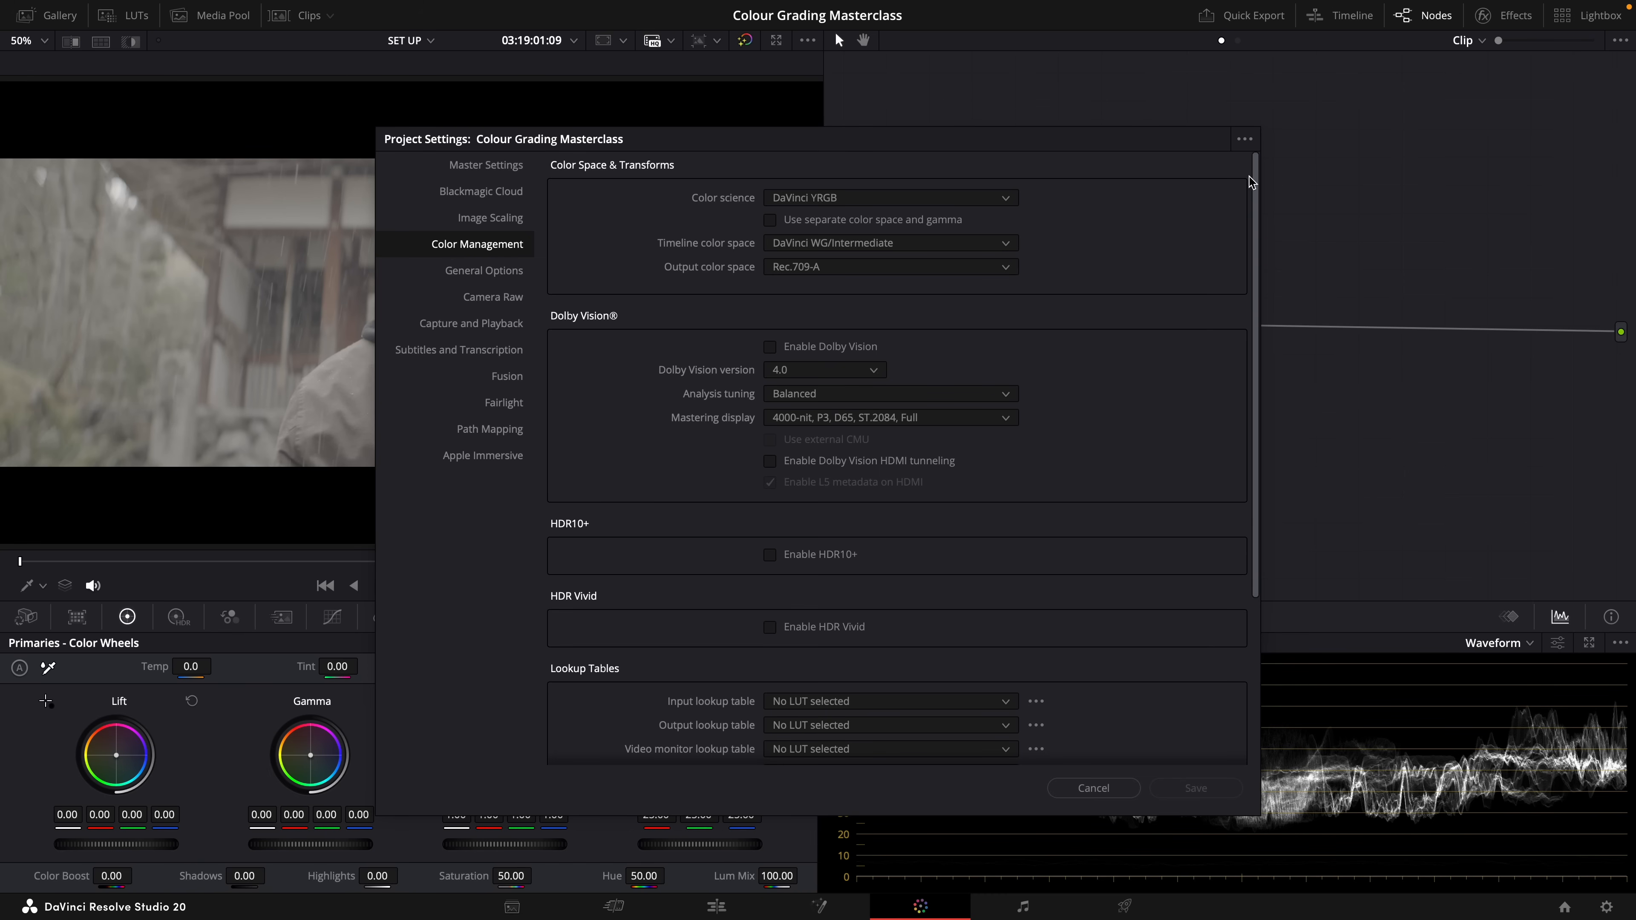
Set the current project settings as the default preset and close the project settings
{"action": "left_click", "coordinate": [1244, 140]}
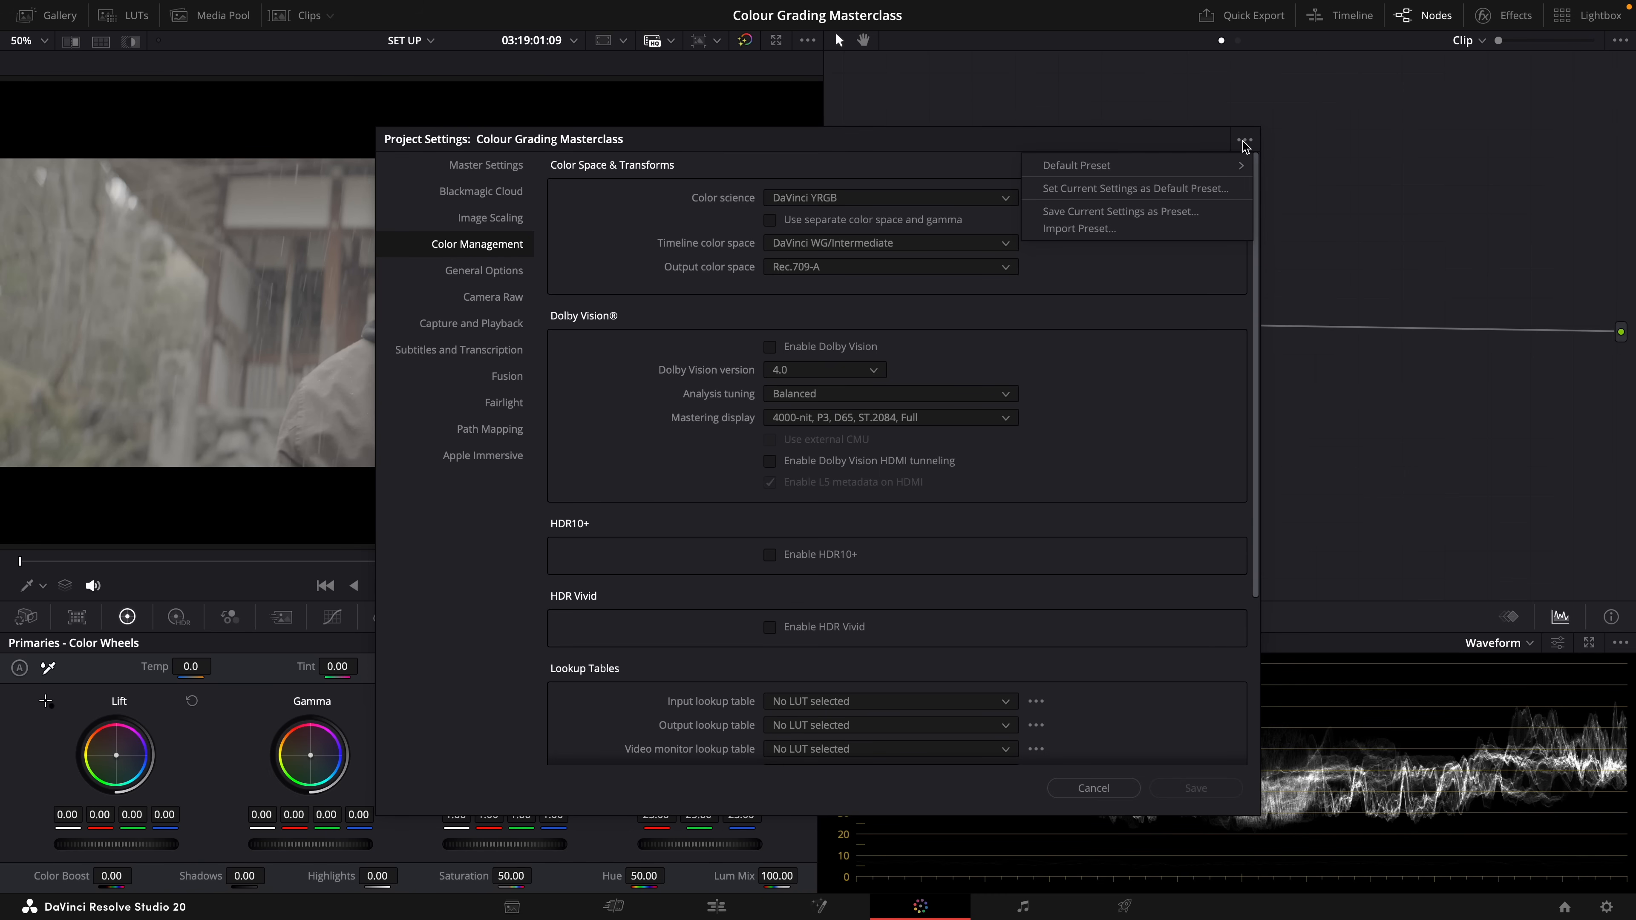
{"action": "left_click", "coordinate": [1155, 192]}
{"action": "left_click", "coordinate": [981, 519]}
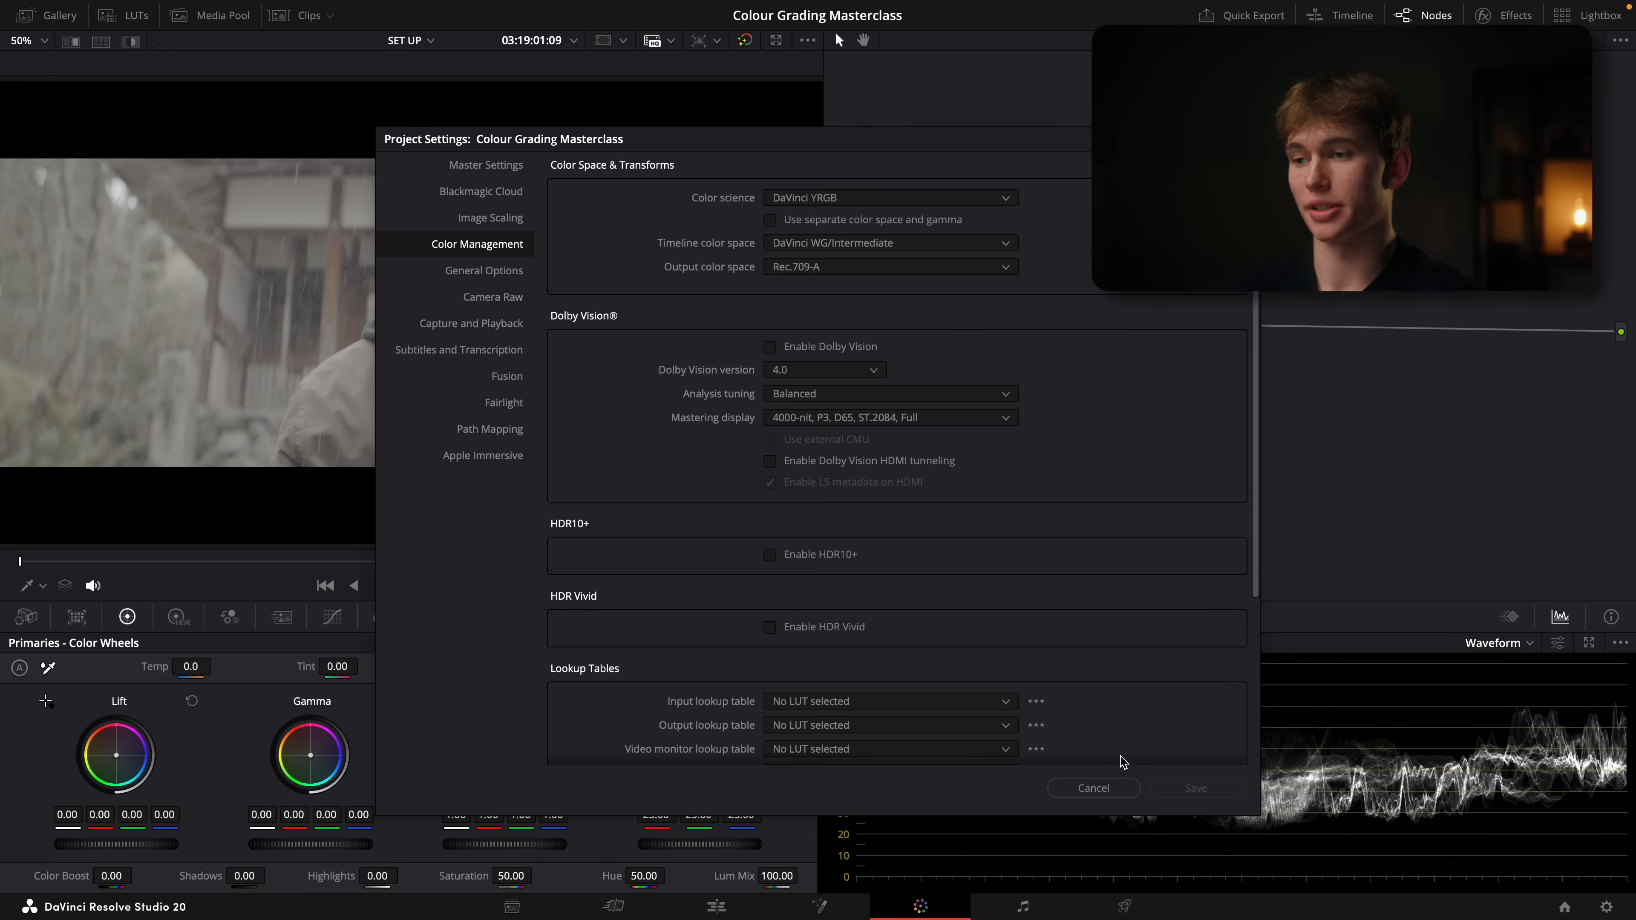
{"action": "left_click", "coordinate": [1090, 790]}
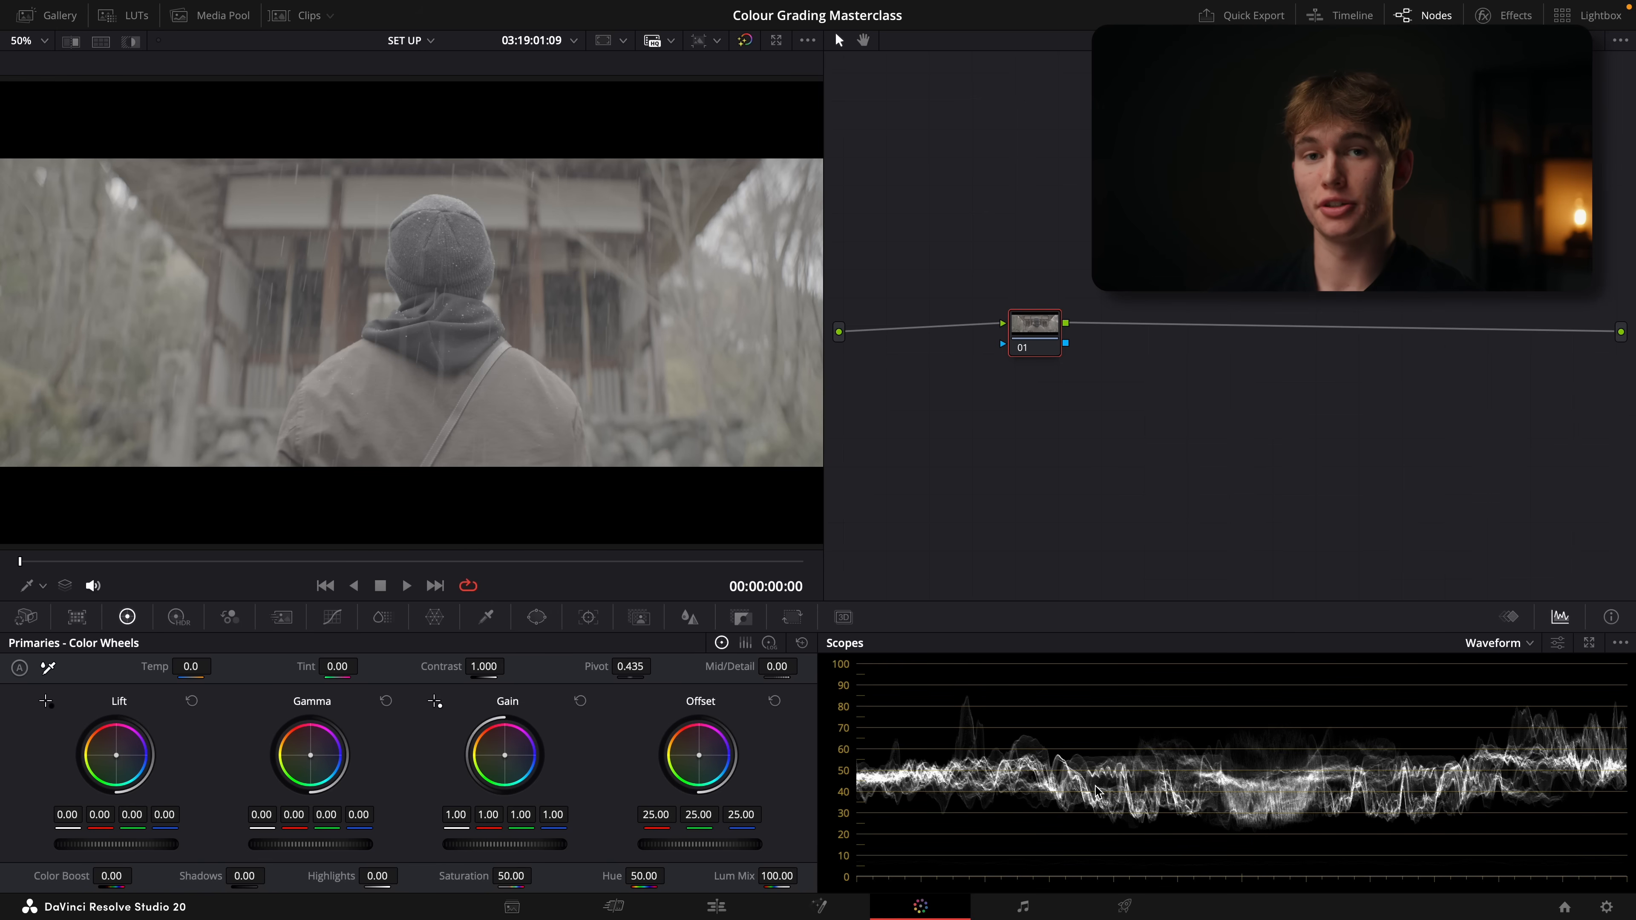
Save the General system preferences with Mac display color profiles and QuickTime player matching enabled for the viewers
{"action": "left_click", "coordinate": [90, 10]}
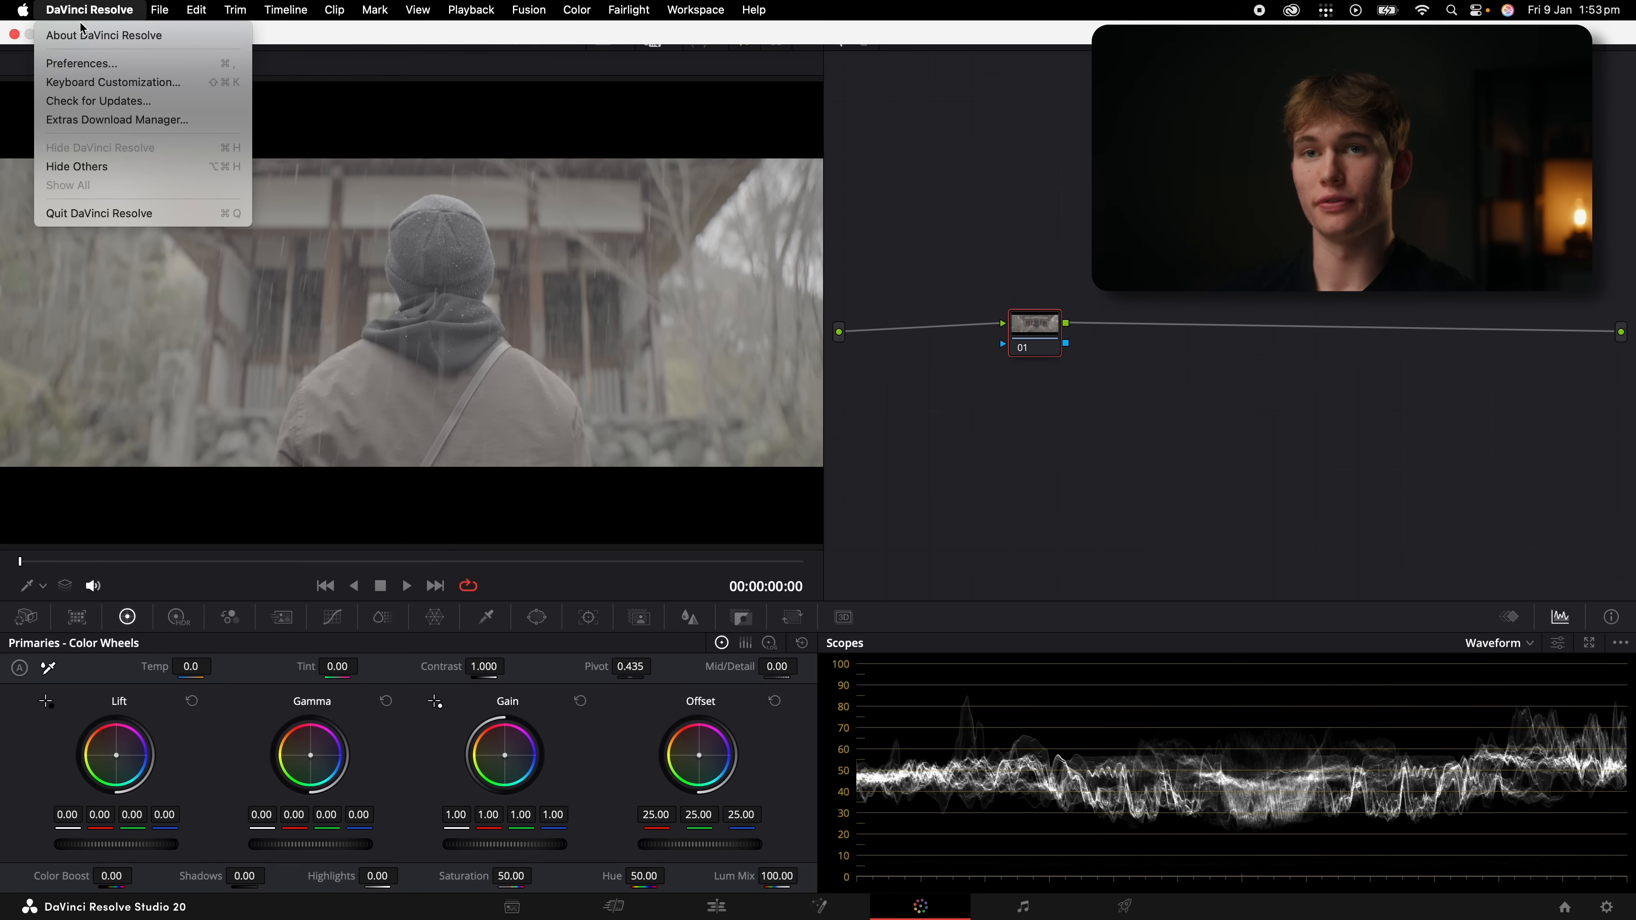
{"action": "left_click", "coordinate": [96, 63]}
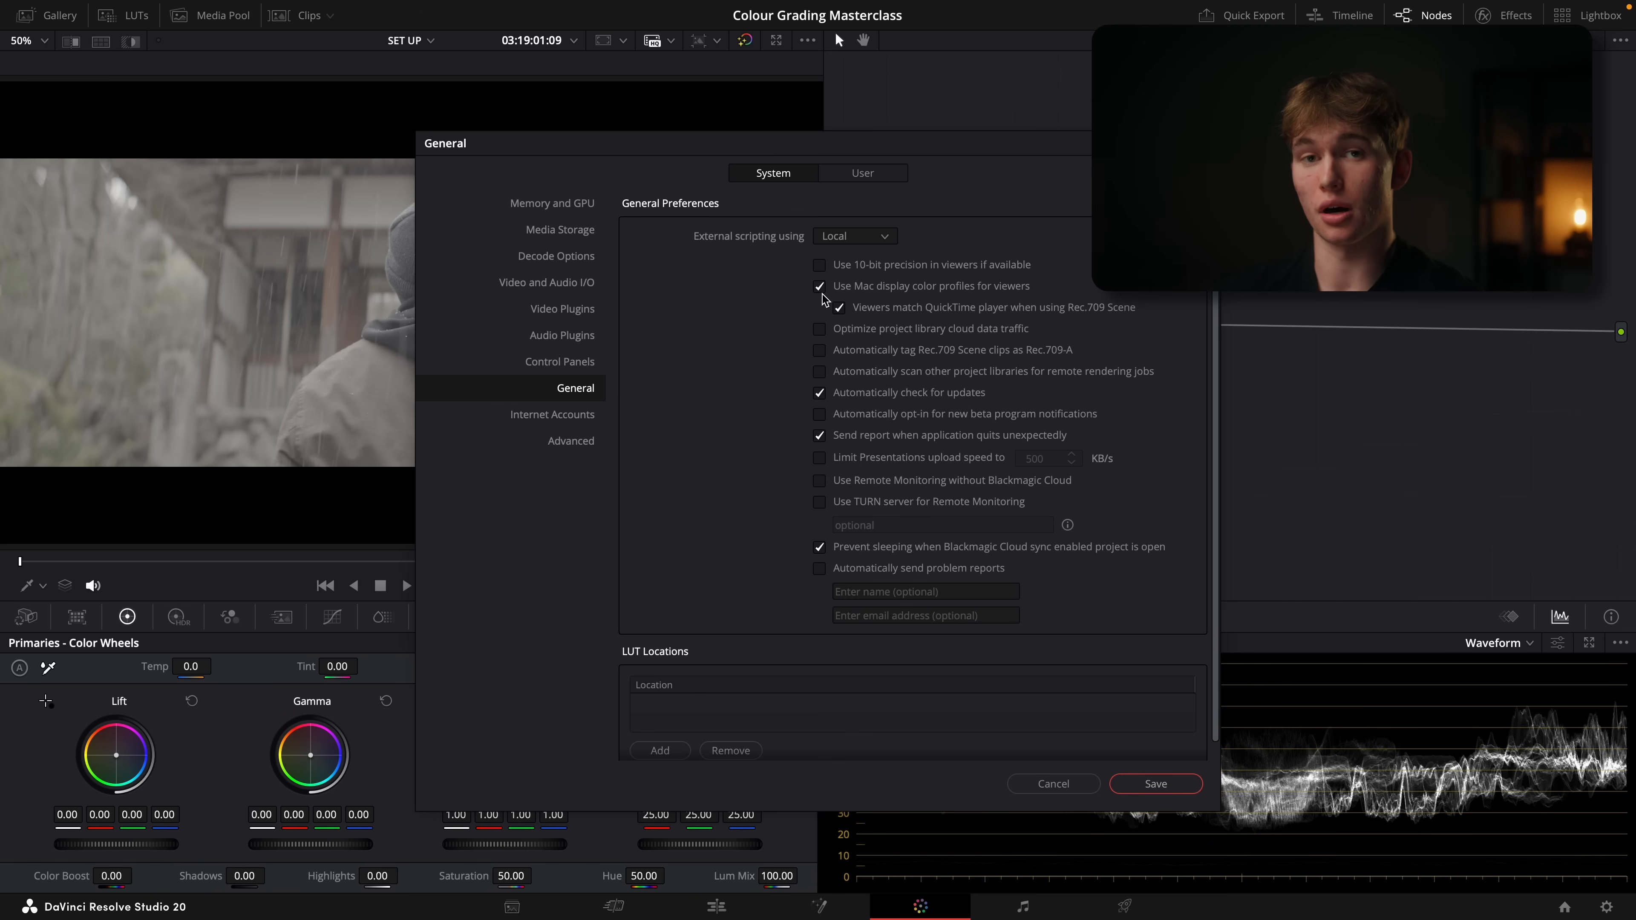
{"action": "left_click", "coordinate": [1155, 784]}
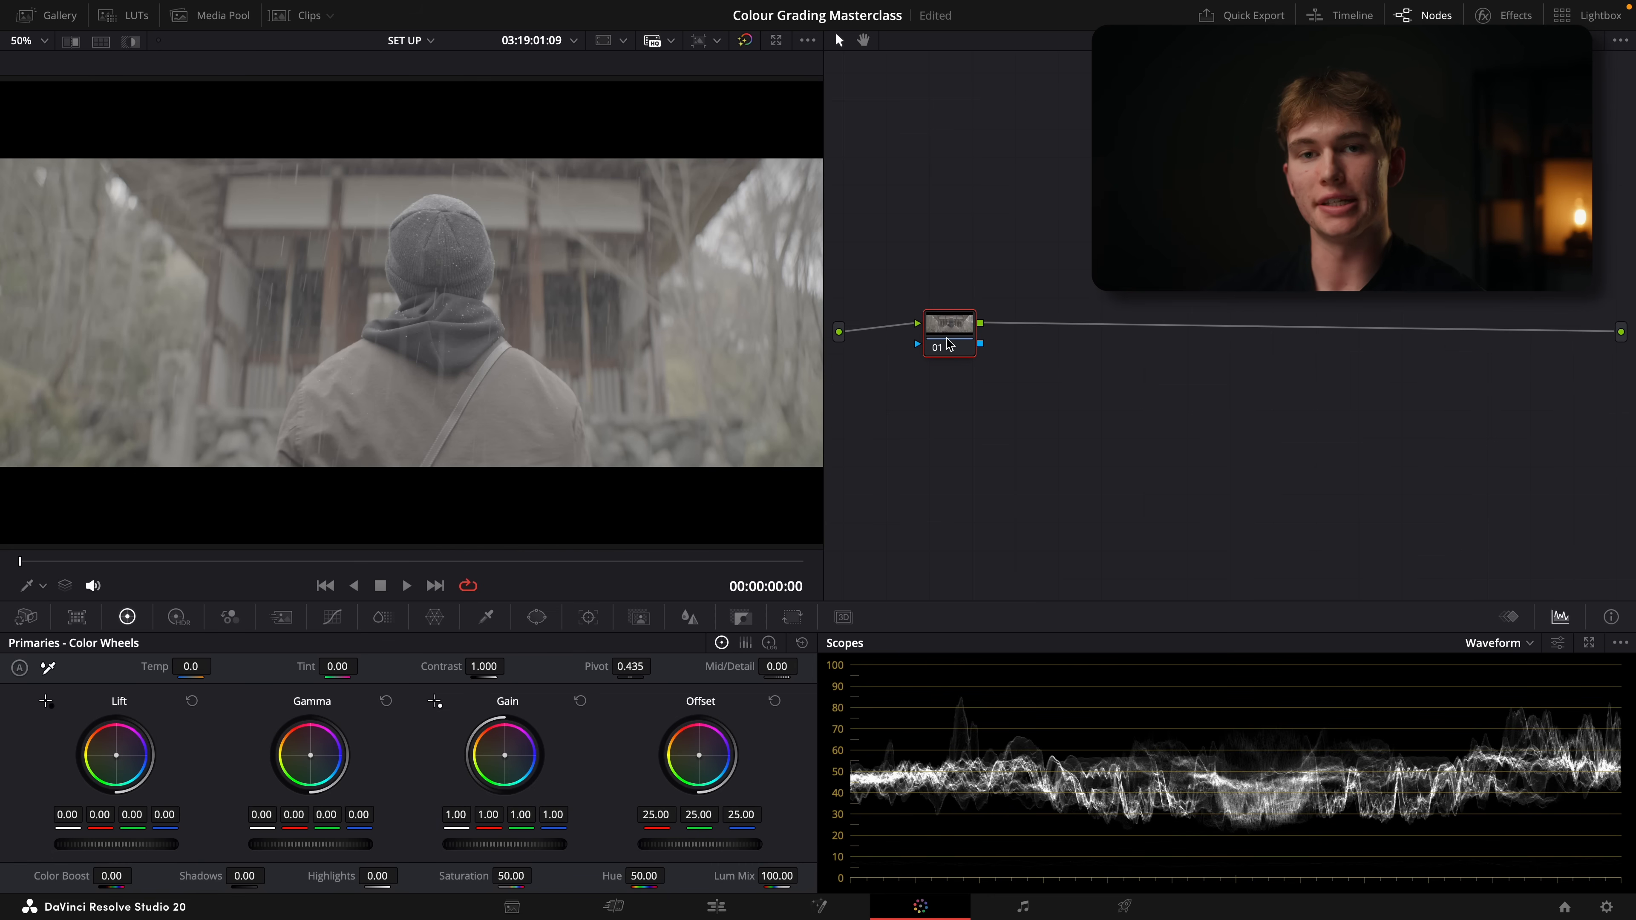
Reposition node 01 in the node graph and save the project
{"action": "left_click_drag", "start_coordinate": [949, 345], "coordinate": [1005, 347]}
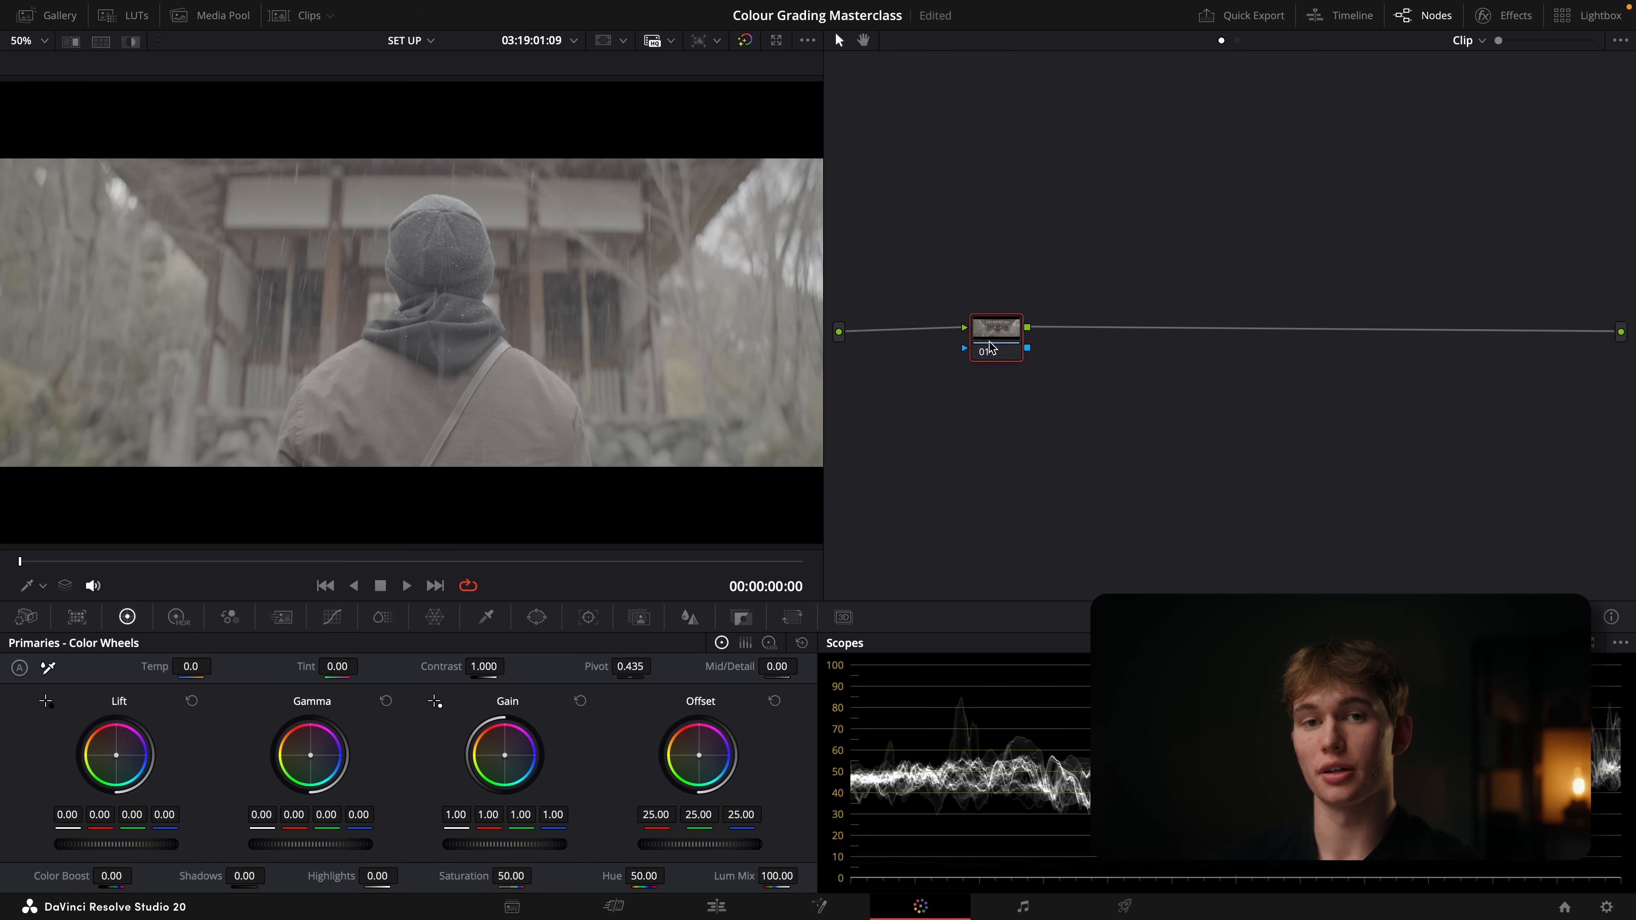
{"action": "key", "text": "ctrl+s"}
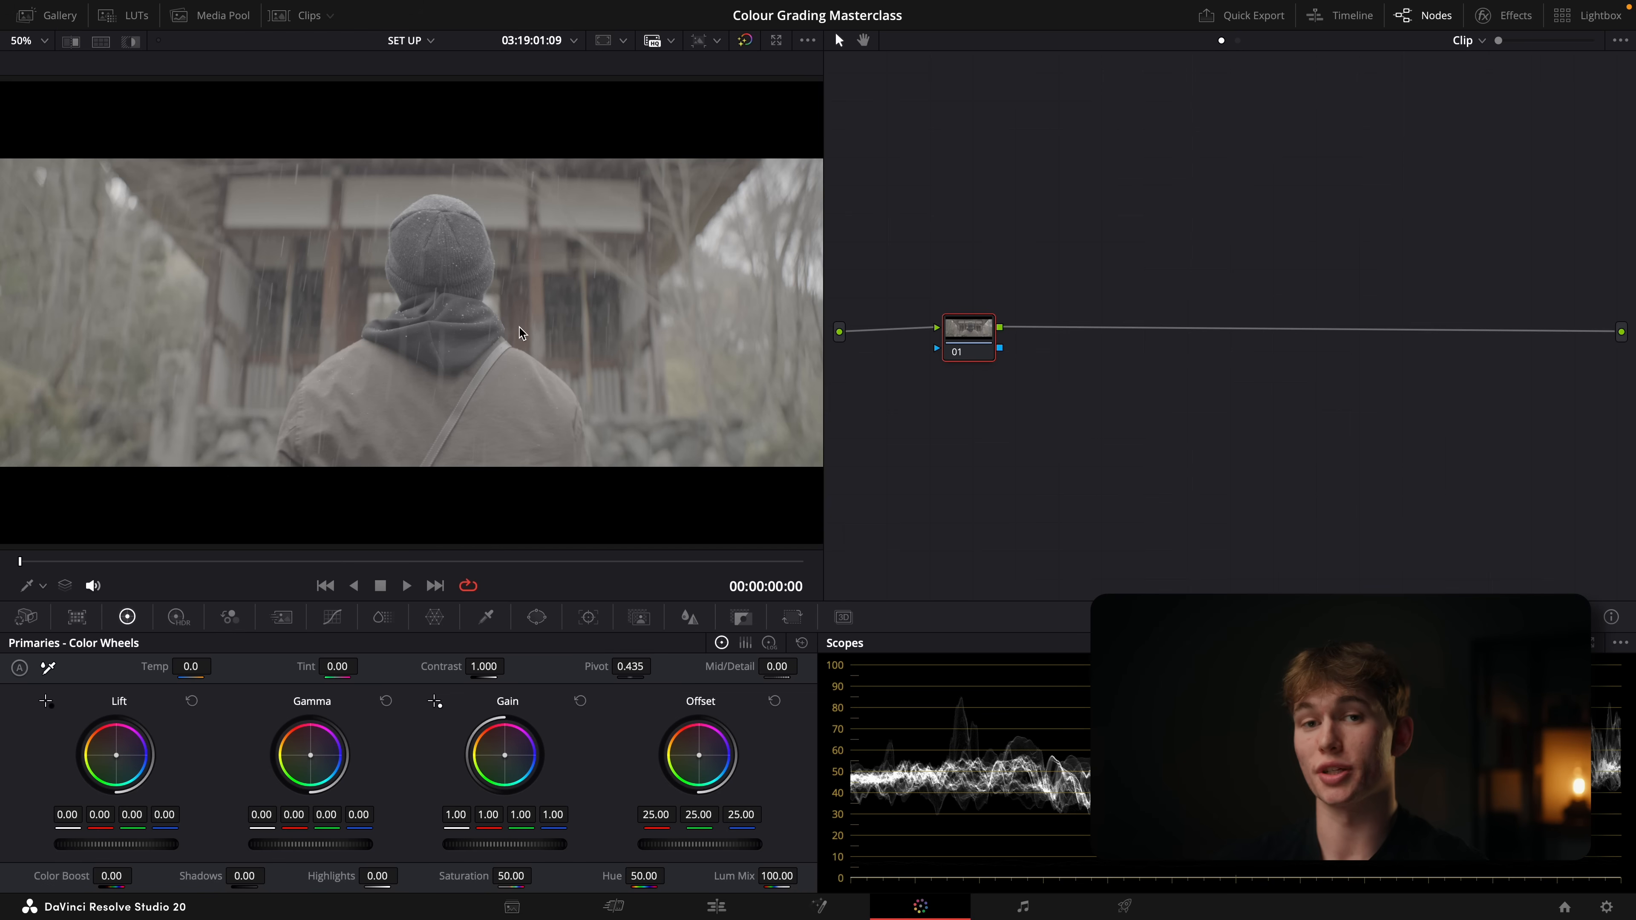
{"action": "left_click_drag", "start_coordinate": [969, 329], "coordinate": [1133, 330]}
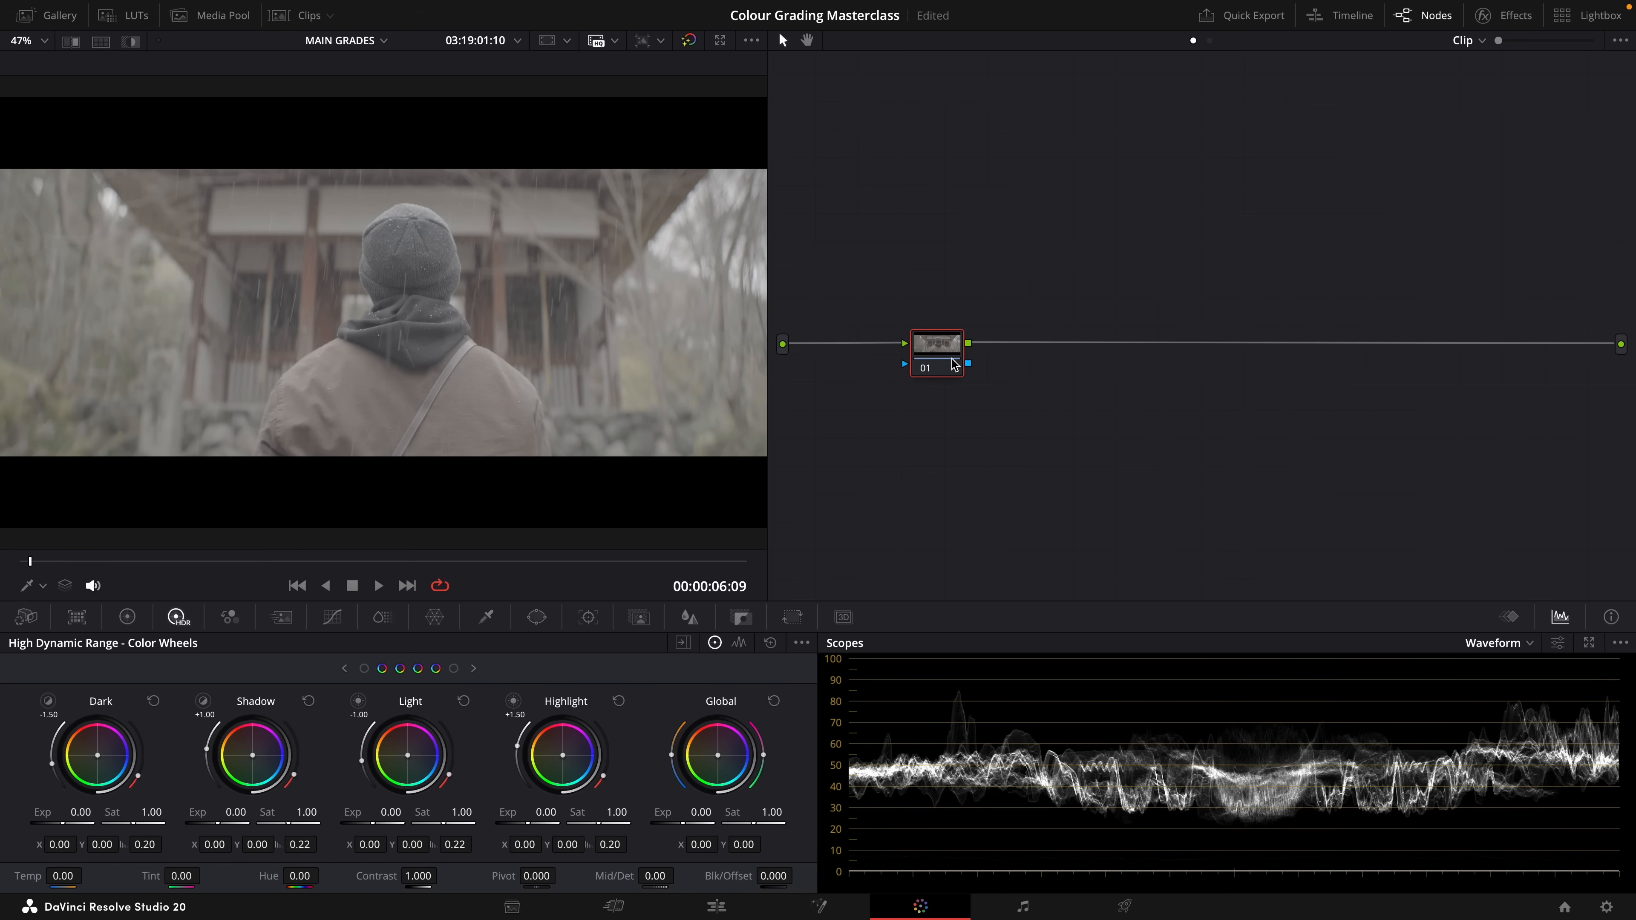
Add a serial node after node 01 and label the first node CST IN
{"action": "key", "text": "alt+s"}
{"action": "left_click_drag", "start_coordinate": [1008, 365], "coordinate": [1077, 363]}
{"action": "left_click", "coordinate": [934, 353]}
{"action": "right_click", "coordinate": [930, 350]}
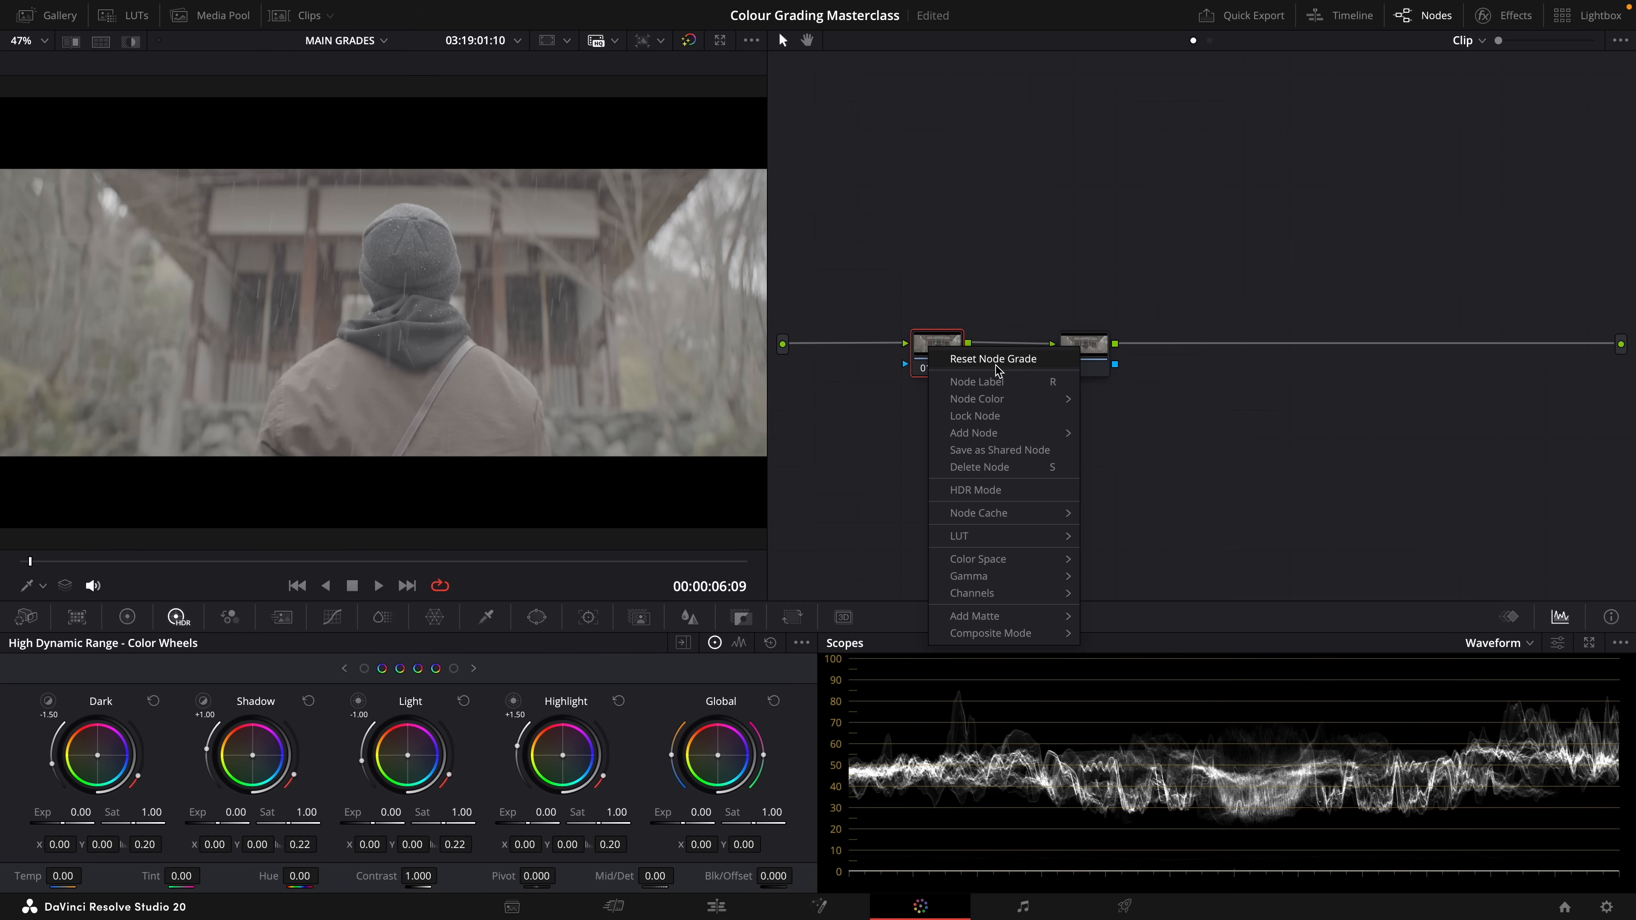
{"action": "left_click", "coordinate": [1057, 384]}
{"action": "type", "text": "csT IN"}
{"action": "key", "text": "Return"}
Label the second node CST OUT
{"action": "right_click", "coordinate": [1076, 352]}
{"action": "left_click", "coordinate": [1124, 386]}
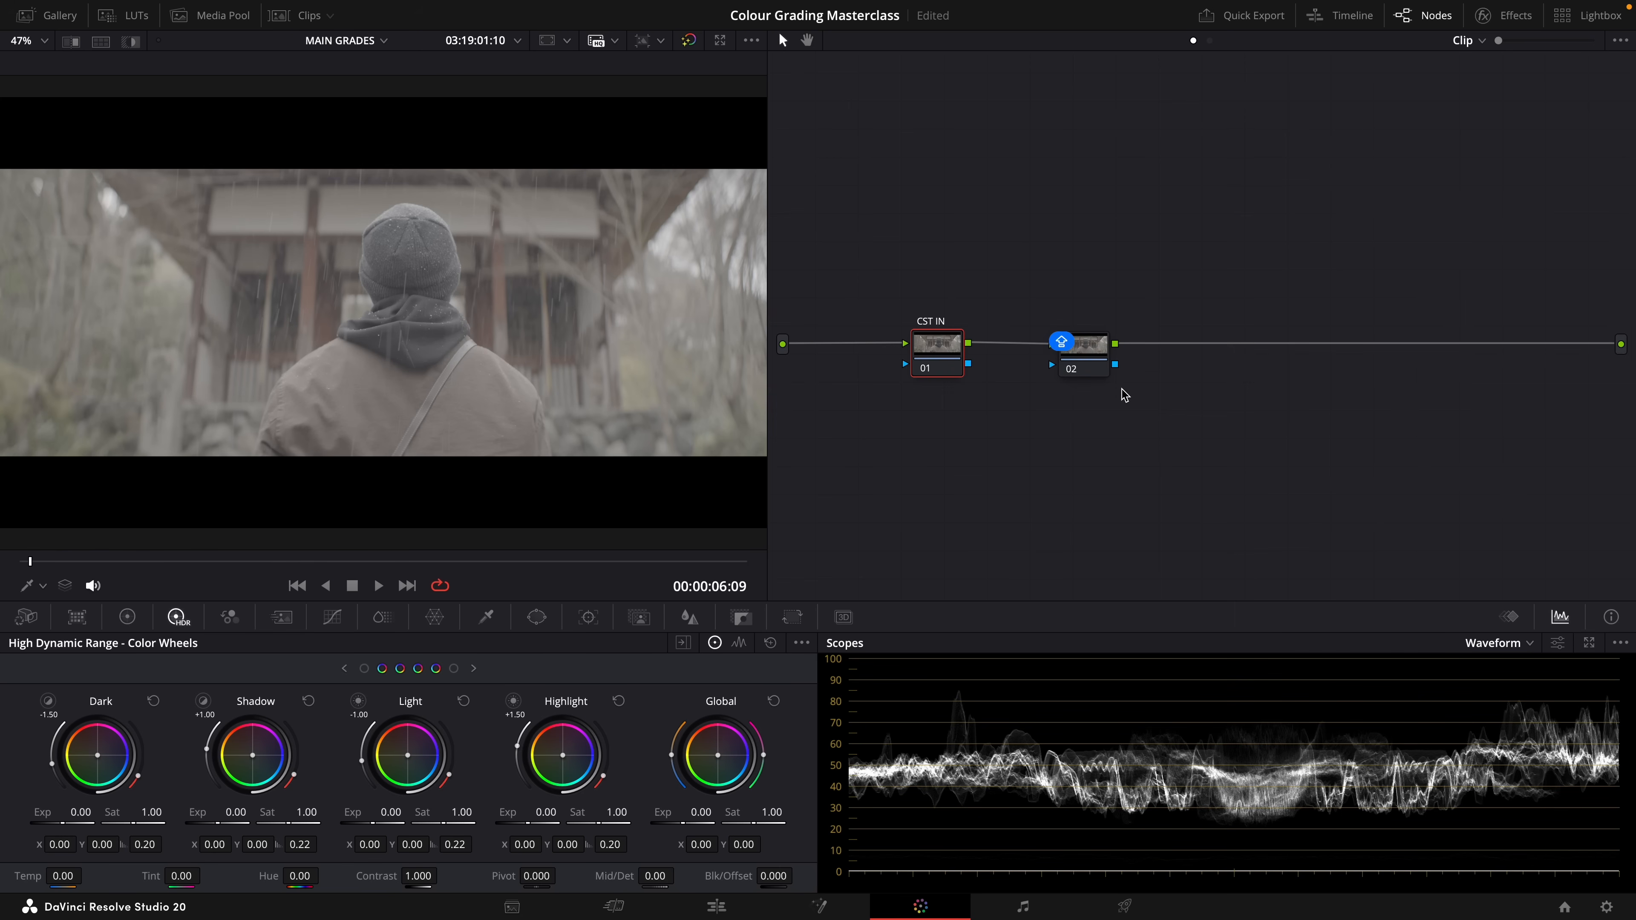
{"action": "type", "text": "CST OUT"}
{"action": "key", "text": "Return"}
Apply the Color Space Transform effect to both the CST IN and CST OUT nodes
{"action": "left_click", "coordinate": [1506, 27]}
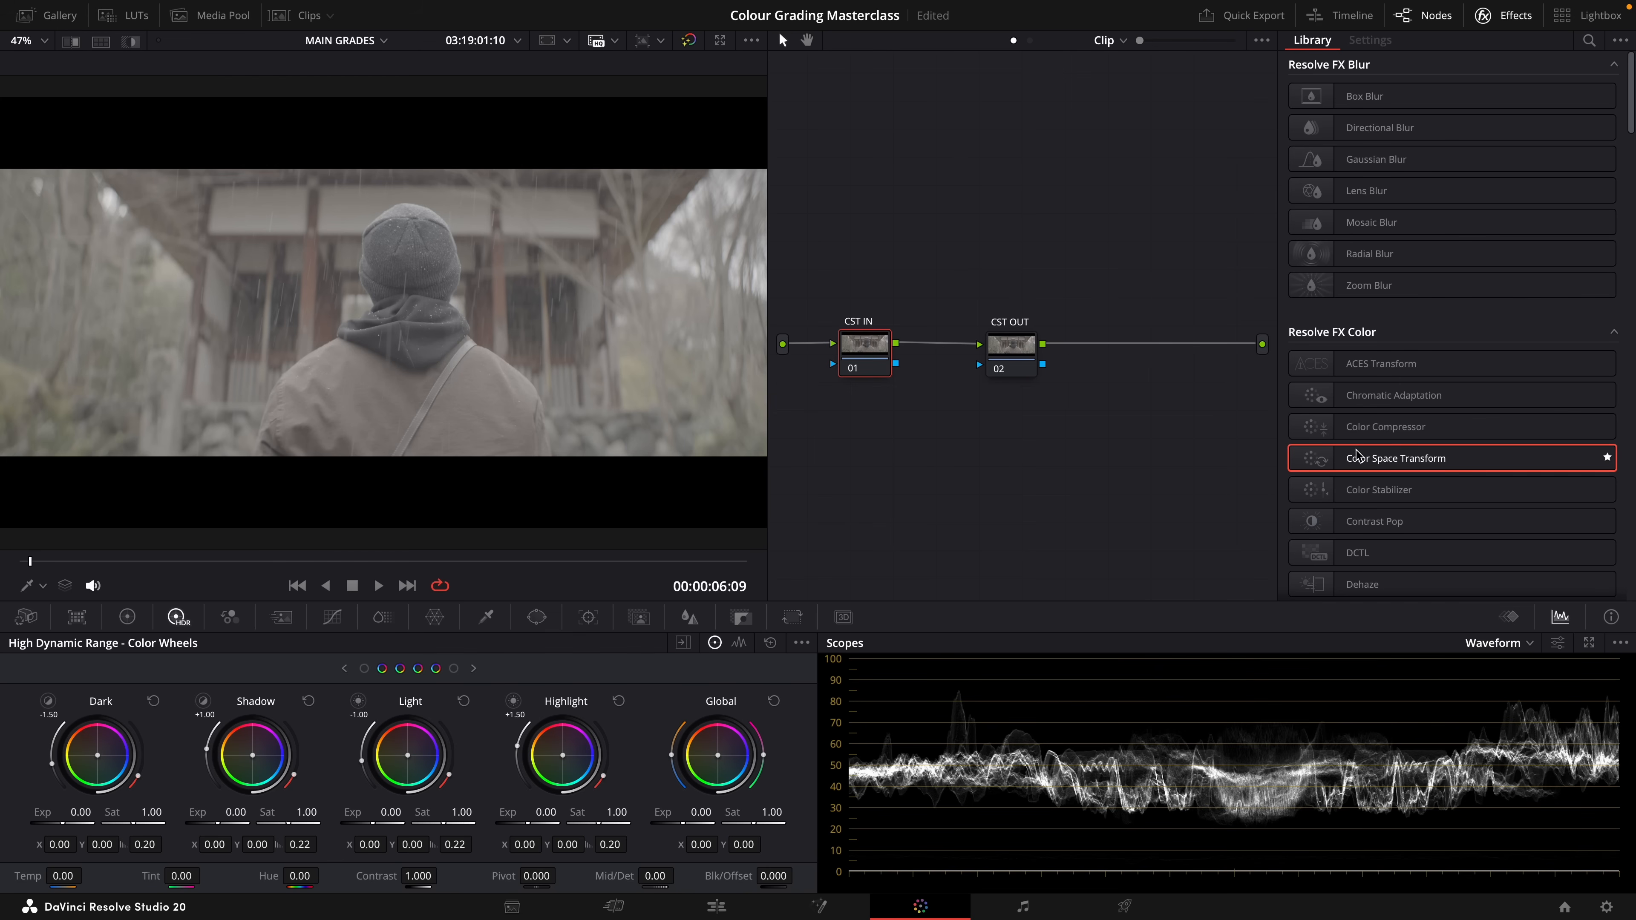
{"action": "left_click_drag", "start_coordinate": [1412, 467], "coordinate": [869, 366]}
{"action": "left_click_drag", "start_coordinate": [1417, 465], "coordinate": [1011, 348]}
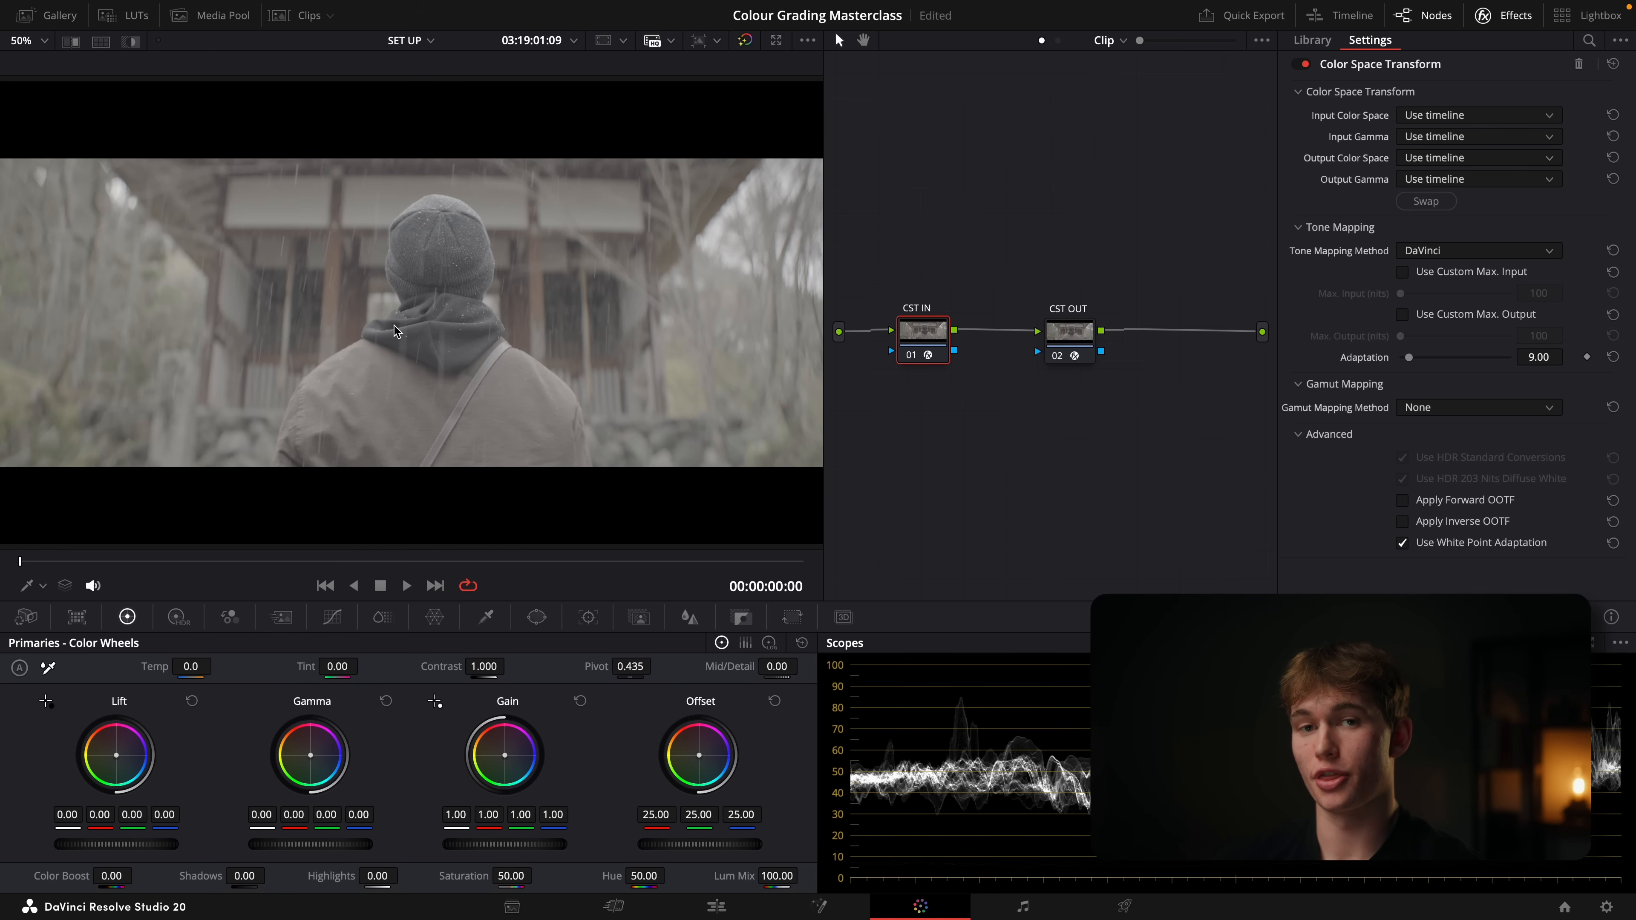
Set the CST IN transform's input color space to Sony S-Gamut3.Cine and its input gamma to Sony S-Log3
{"action": "left_click", "coordinate": [1456, 123]}
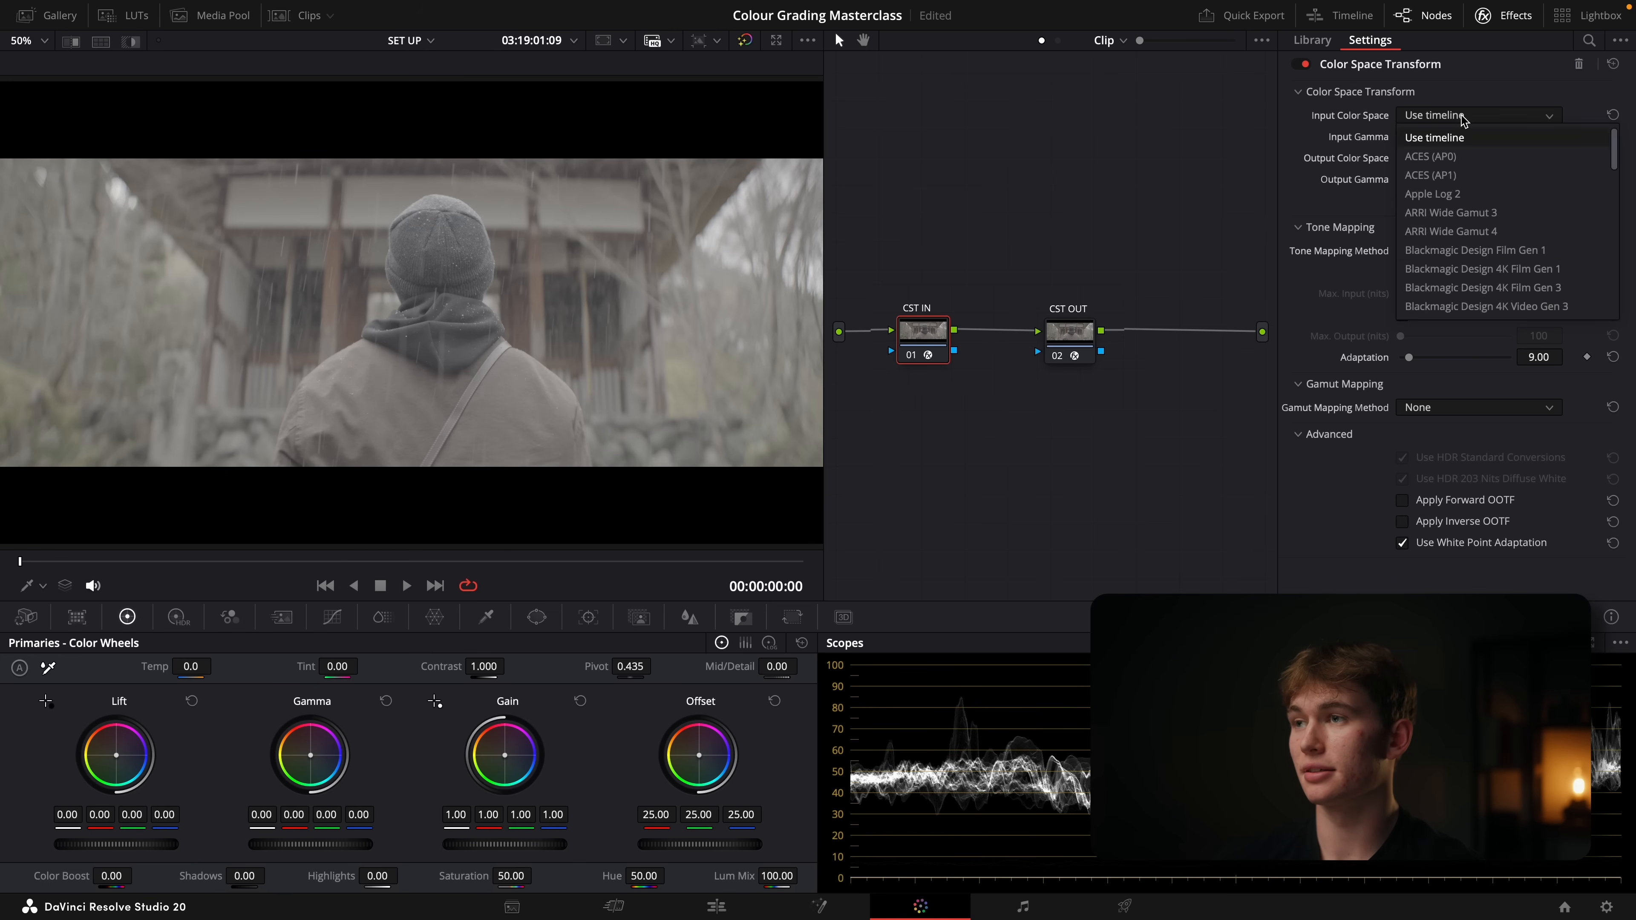
{"action": "left_click", "coordinate": [1476, 254]}
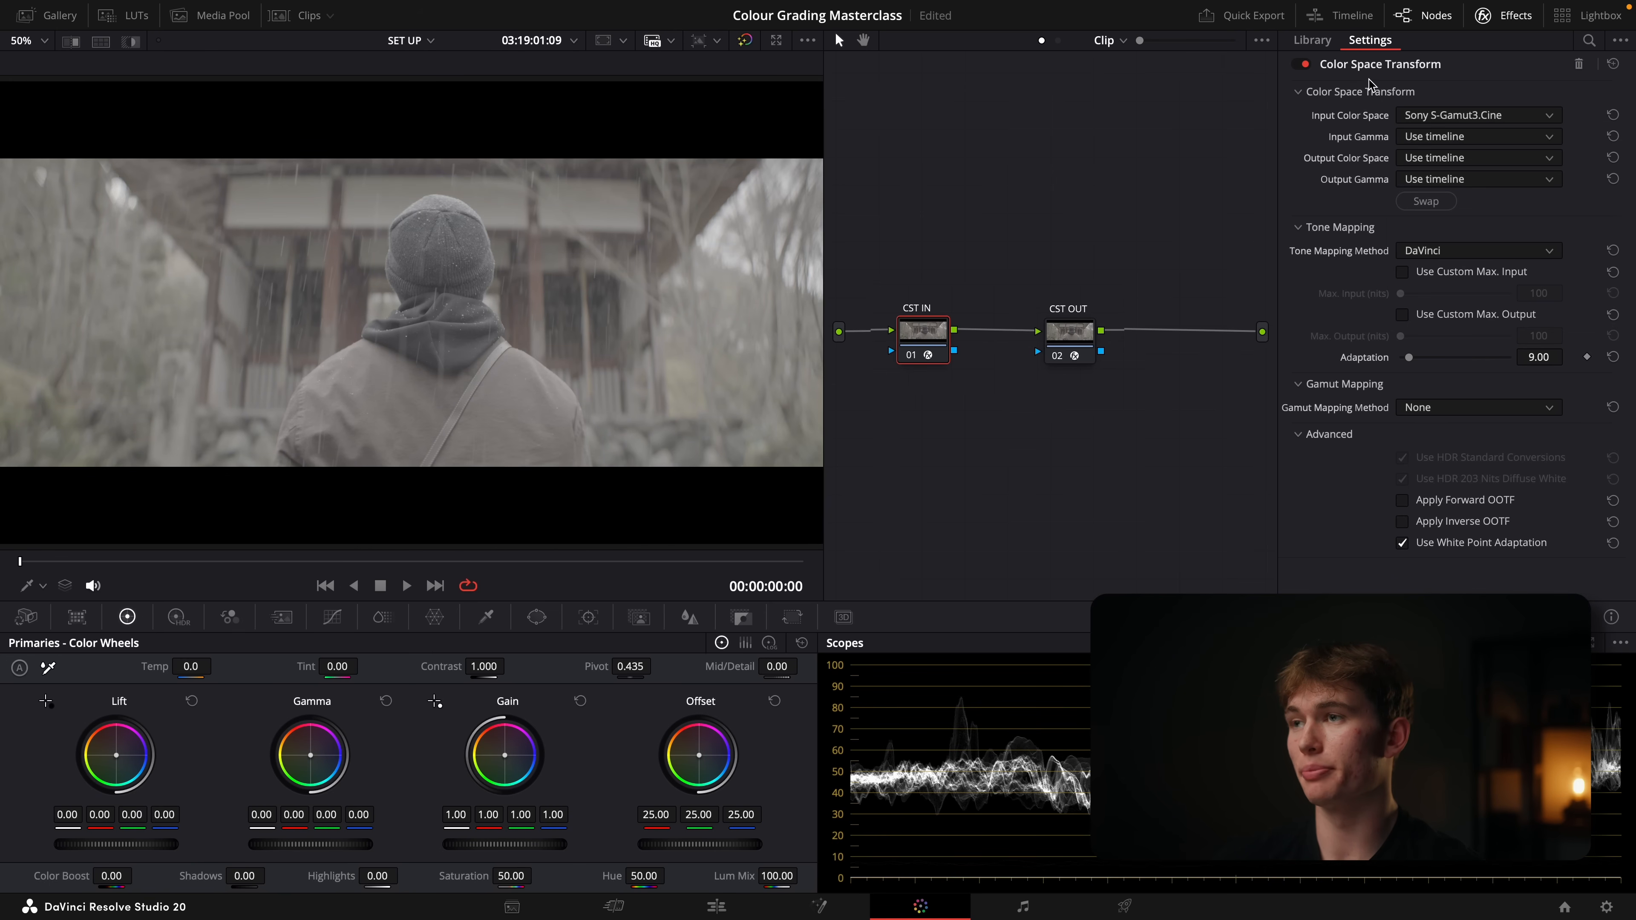
{"action": "left_click", "coordinate": [1424, 138]}
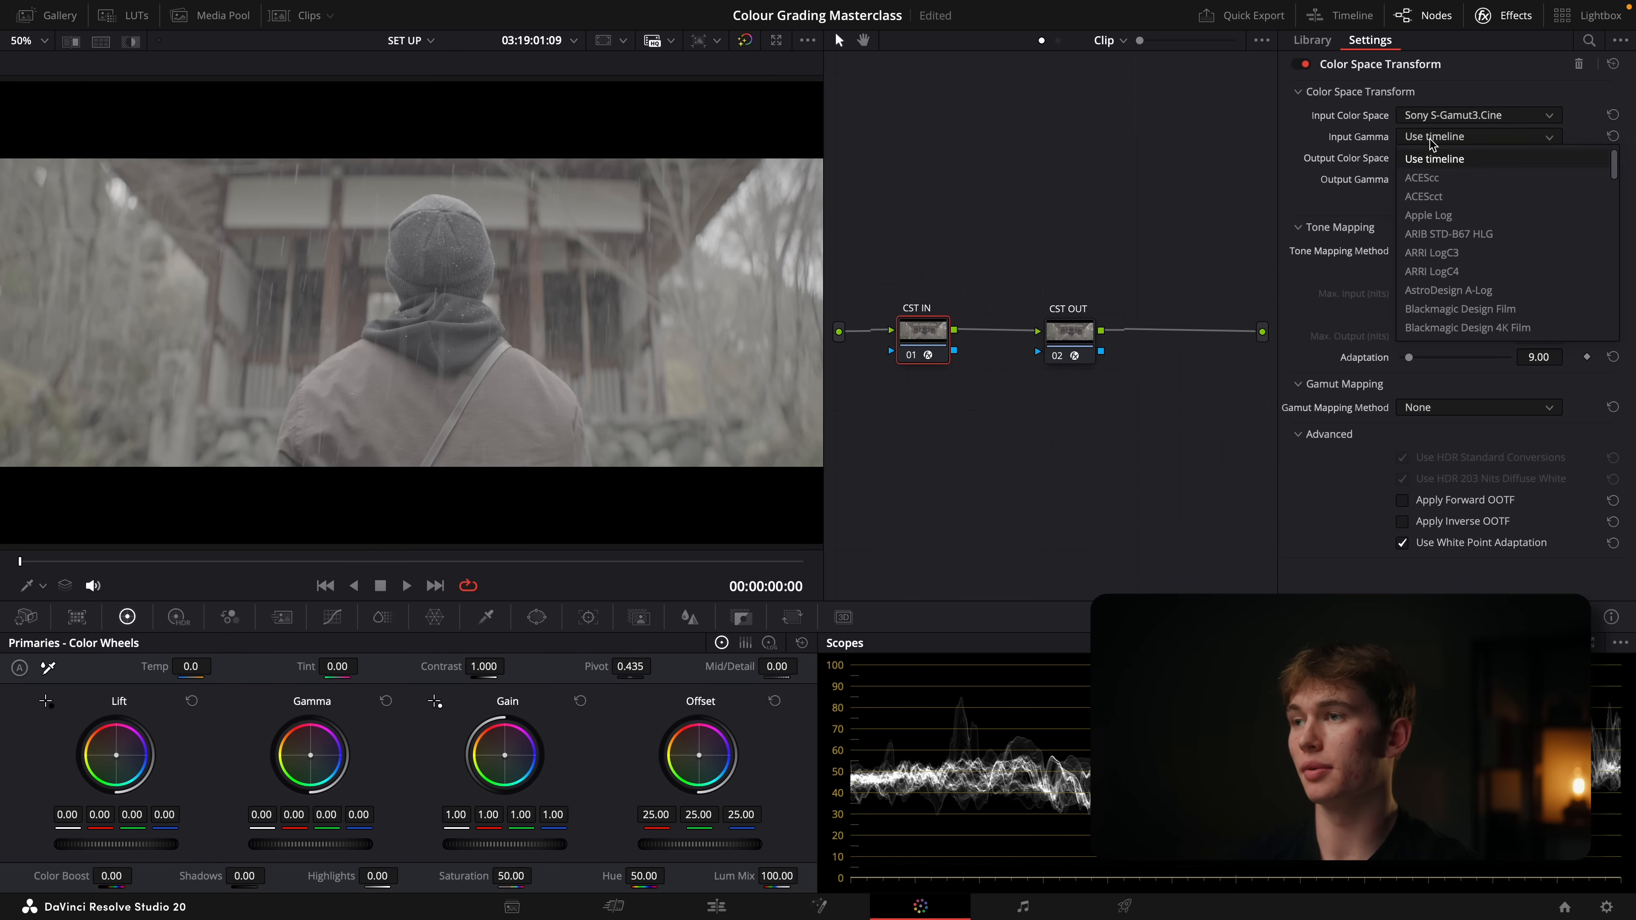
{"action": "left_click", "coordinate": [1465, 309]}
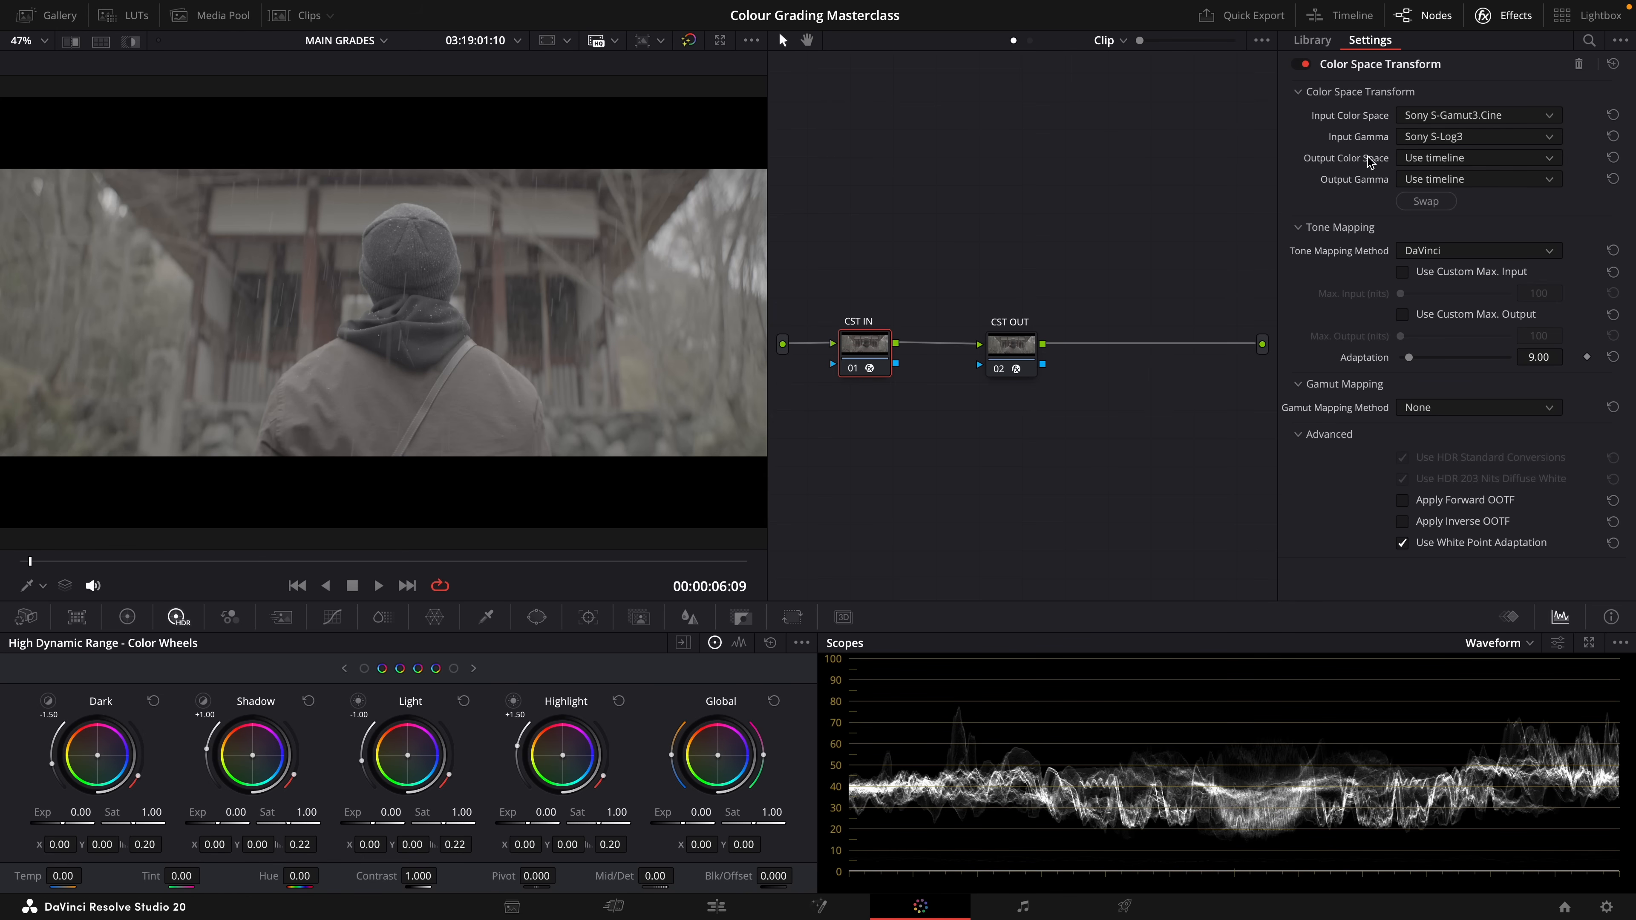
Set the CST IN transform's output color space to DaVinci Wide Gamut and its output gamma to DaVinci Intermediate
{"action": "left_click", "coordinate": [1461, 160]}
{"action": "scroll", "coordinate": [1494, 310], "scroll_direction": "down", "scroll_amount": 3}
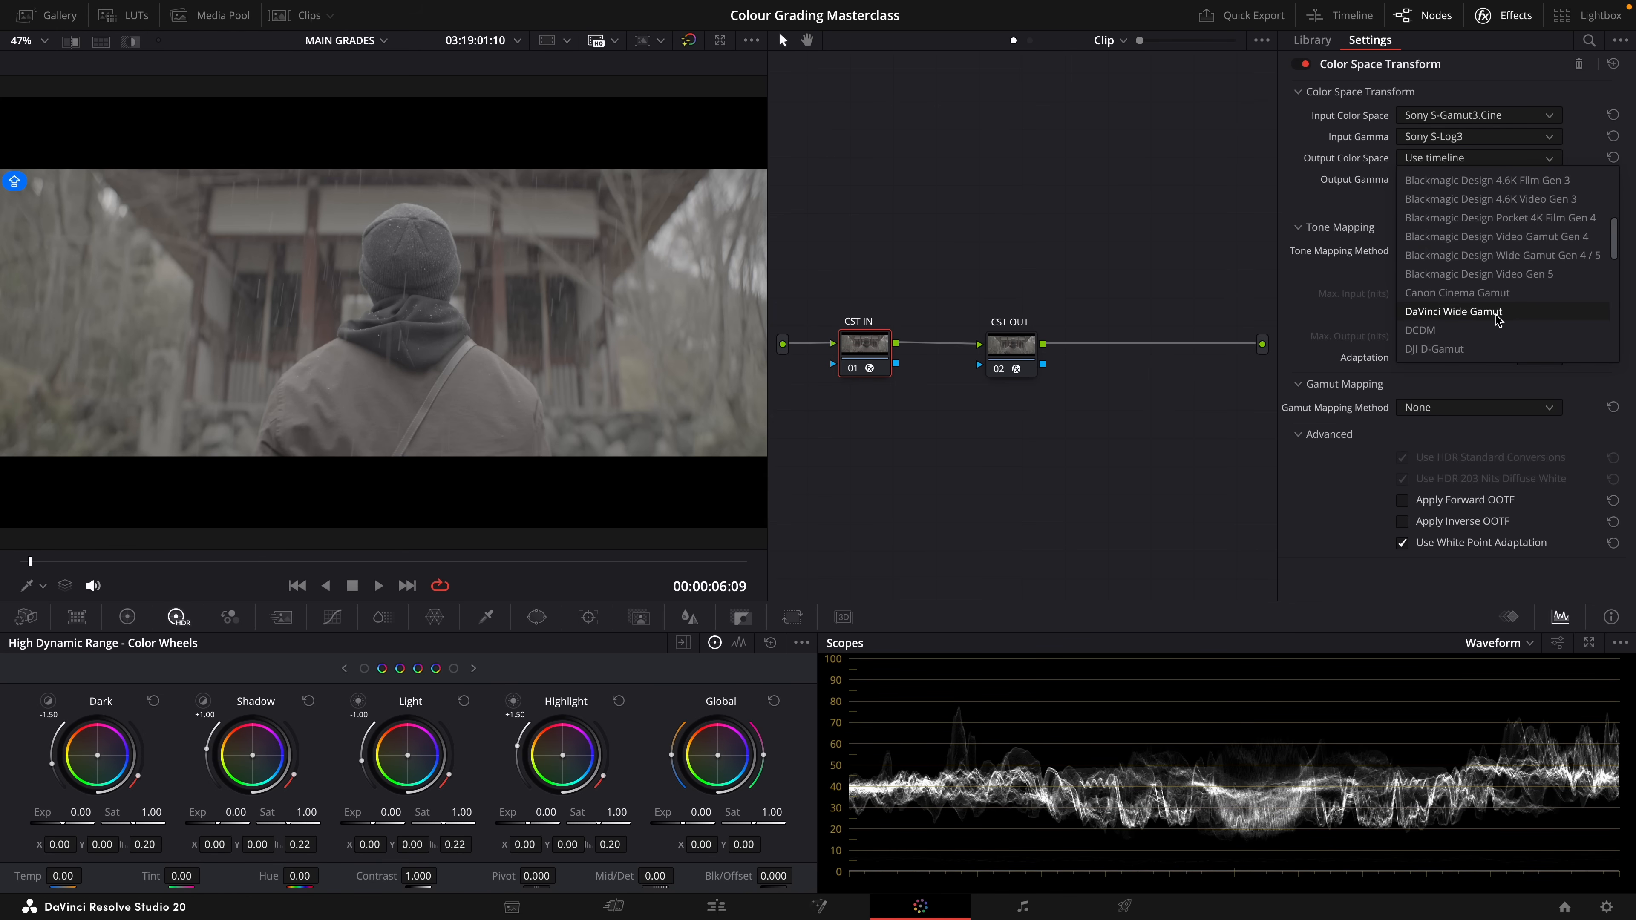
{"action": "left_click", "coordinate": [1499, 315]}
{"action": "left_click", "coordinate": [1474, 184]}
{"action": "scroll", "coordinate": [1456, 266], "scroll_direction": "down", "scroll_amount": 3}
{"action": "left_click", "coordinate": [1456, 266]}
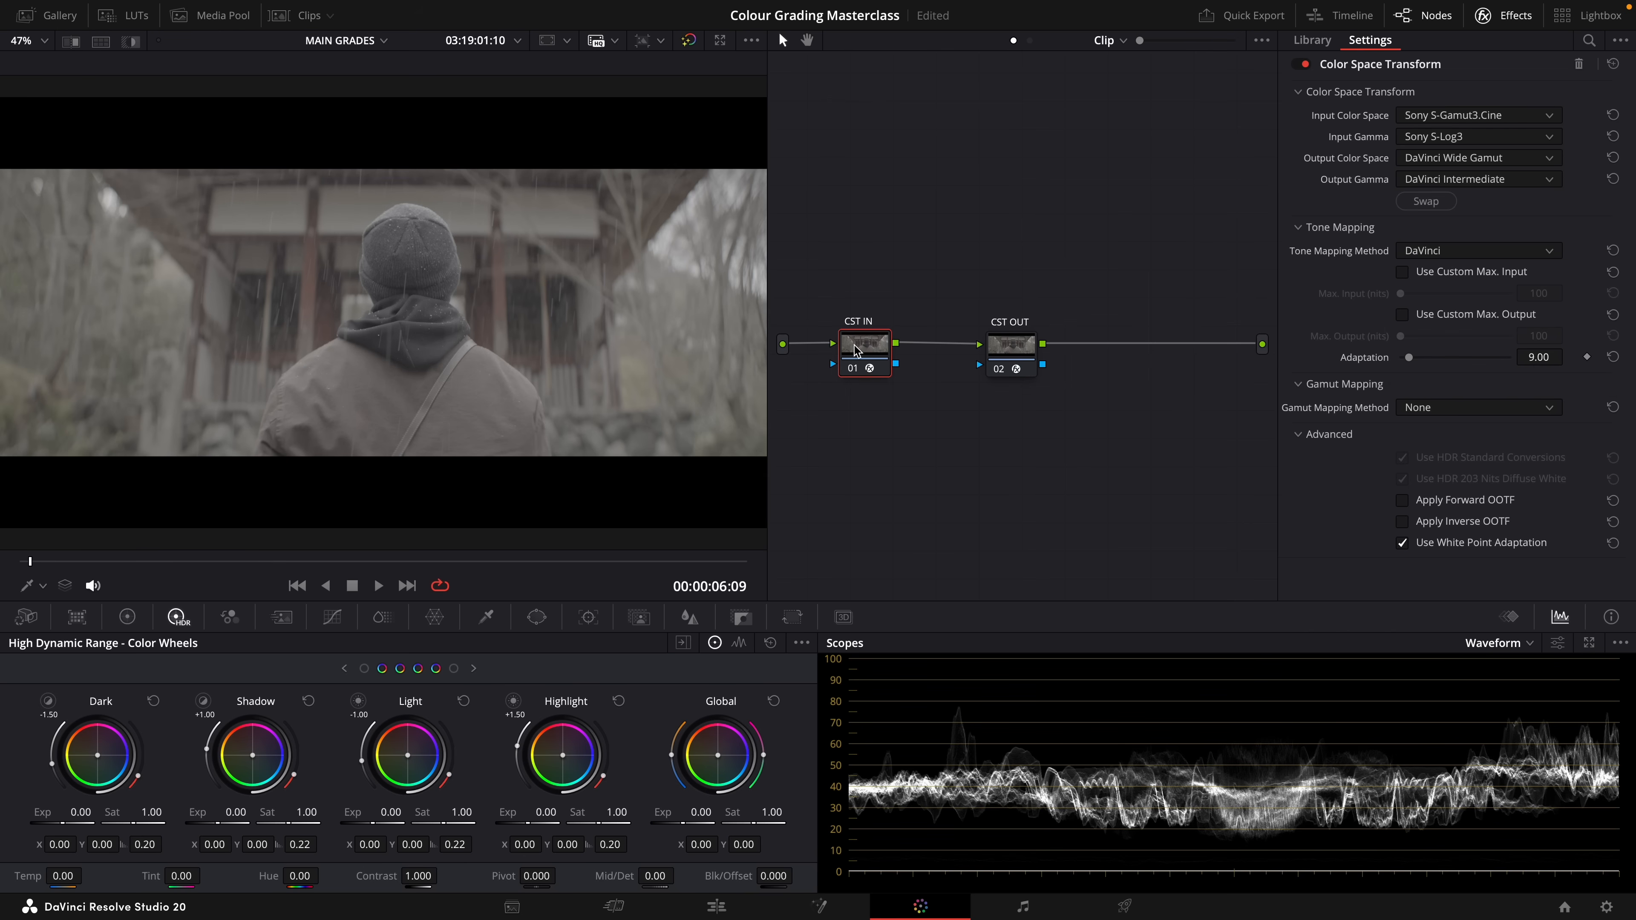
Set the CST OUT transform's input color space to DaVinci Wide Gamut and its input gamma to DaVinci Intermediate
{"action": "left_click", "coordinate": [1008, 351]}
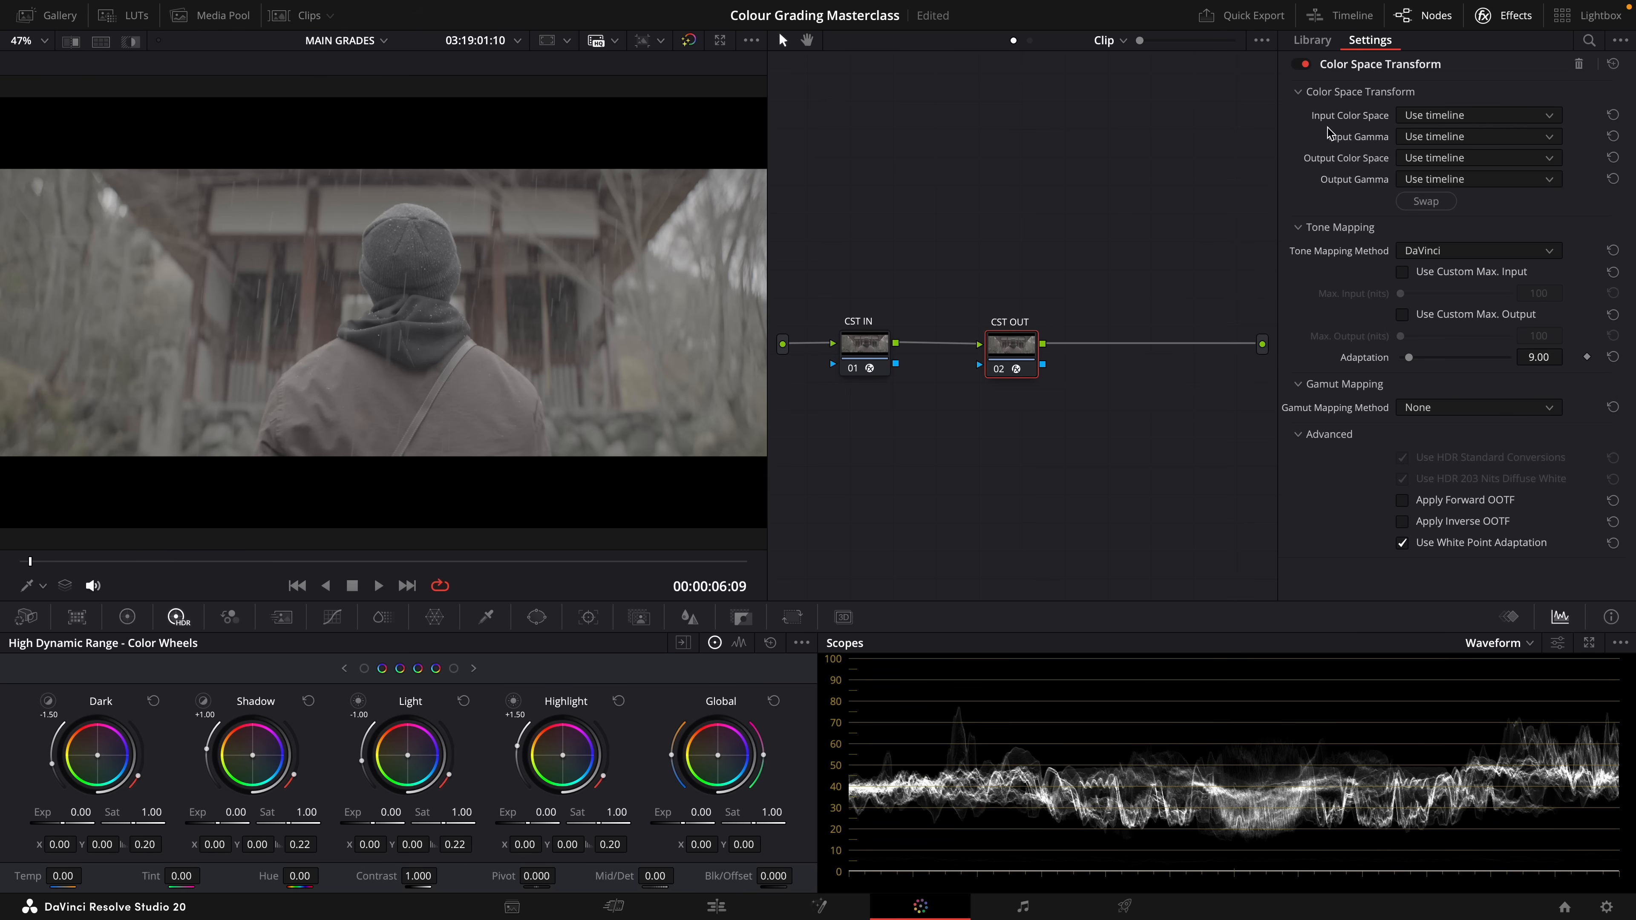
{"action": "left_click", "coordinate": [1437, 119]}
{"action": "scroll", "coordinate": [1449, 251], "scroll_direction": "down", "scroll_amount": 4}
{"action": "left_click", "coordinate": [1451, 209]}
{"action": "left_click", "coordinate": [1449, 136]}
{"action": "scroll", "coordinate": [1458, 270], "scroll_direction": "down", "scroll_amount": 3}
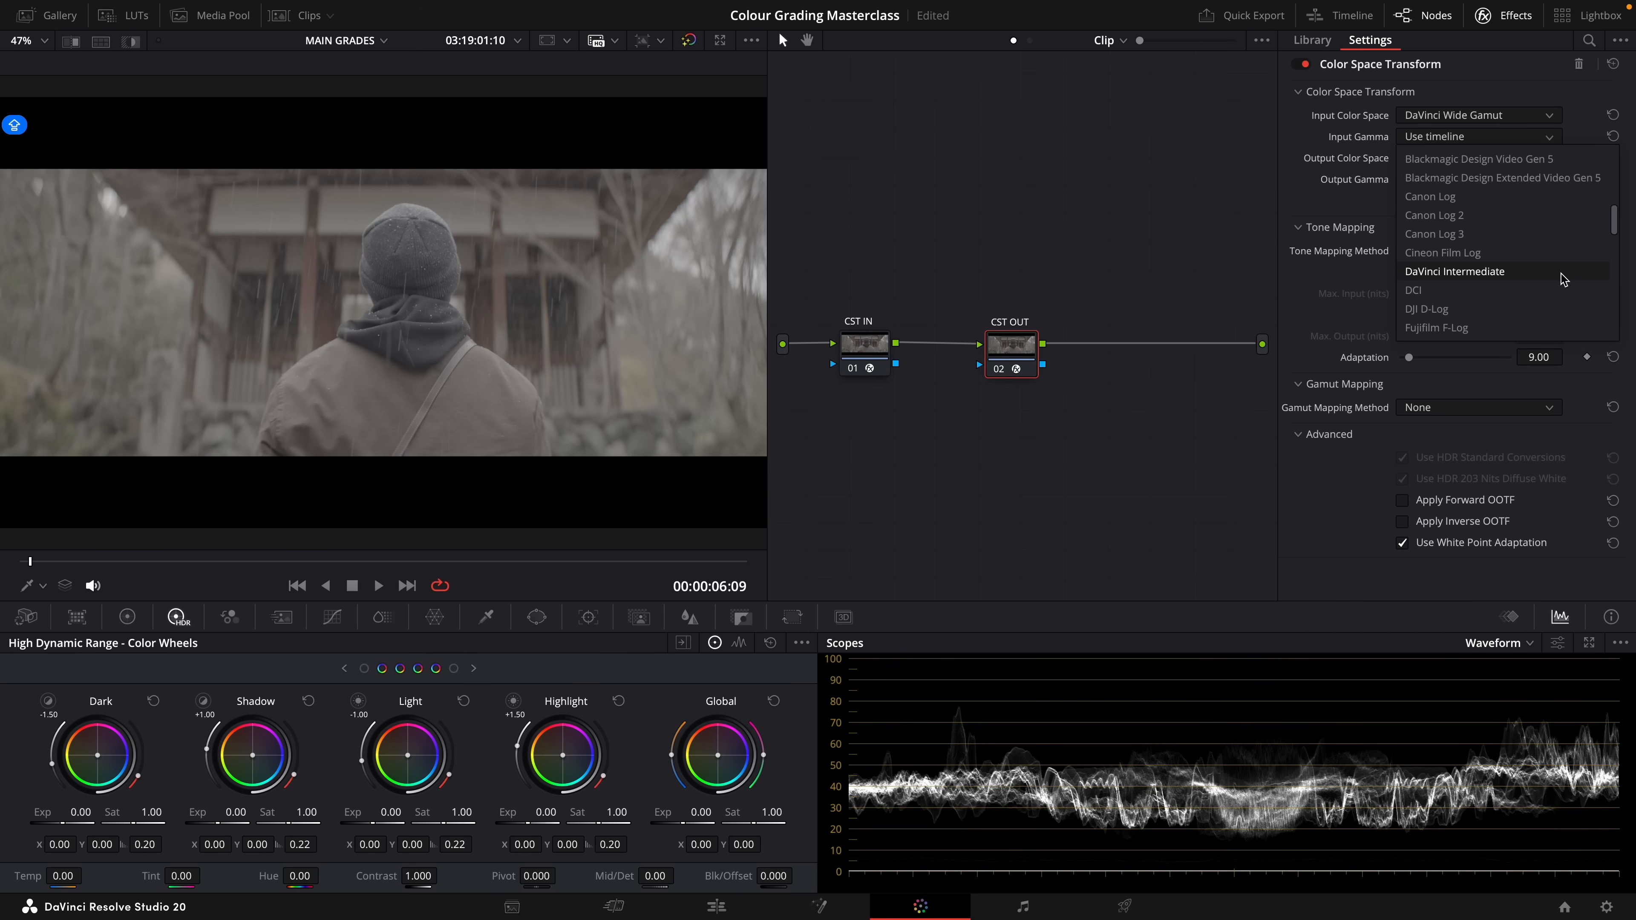
{"action": "left_click", "coordinate": [1469, 273]}
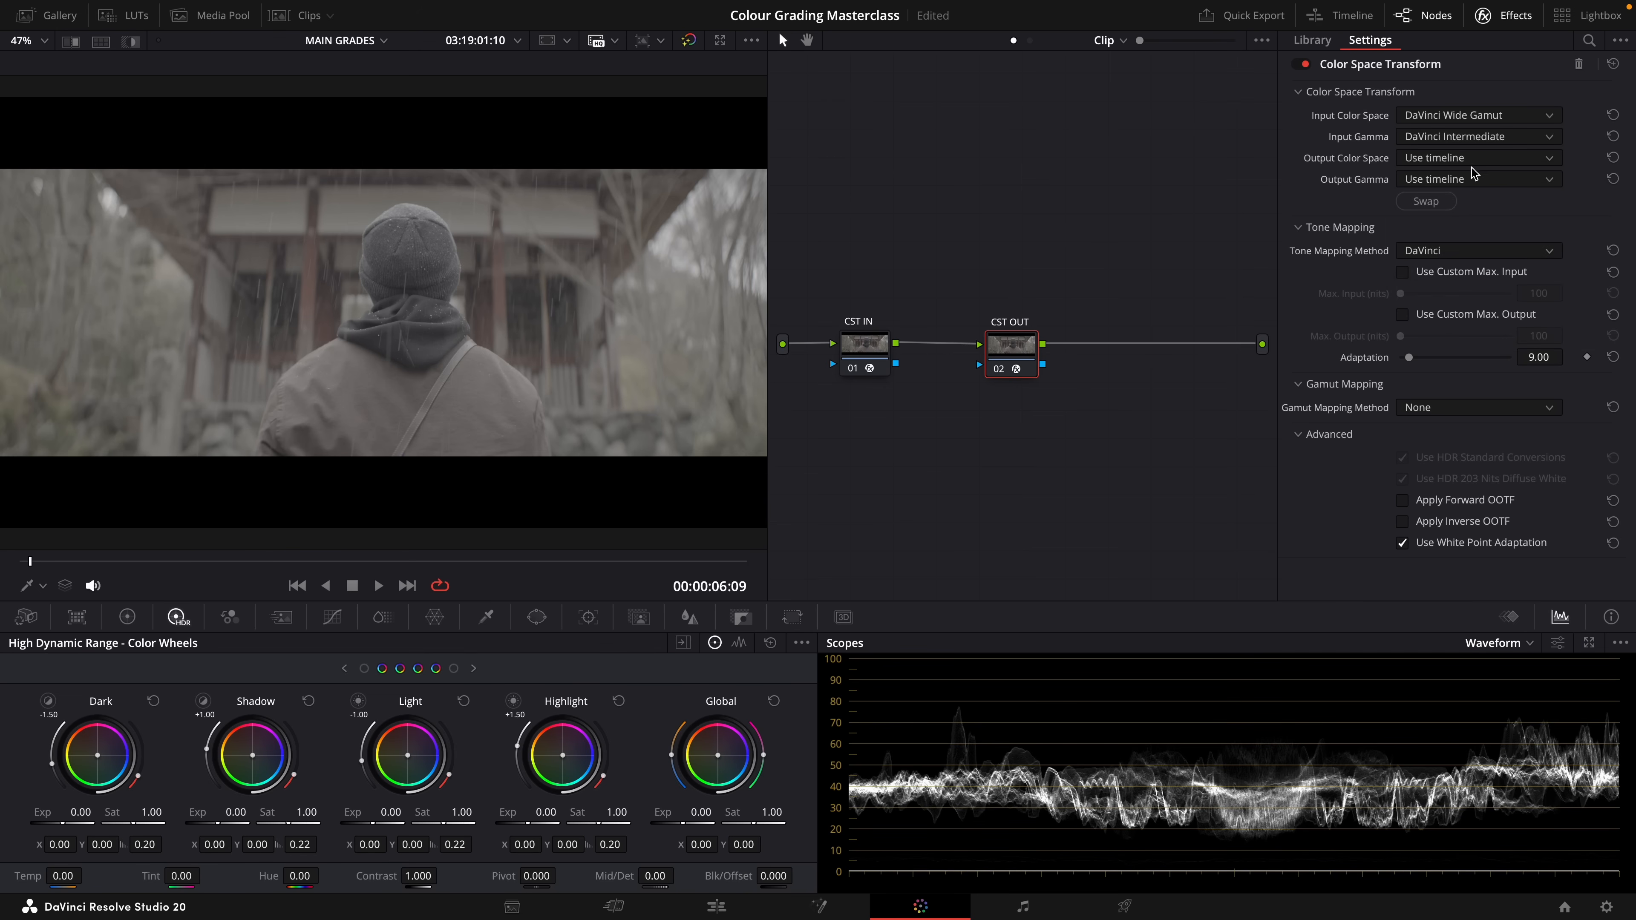
Set the CST OUT transform's output color space to Rec.709 and browse the output gamma options
{"action": "left_click", "coordinate": [1488, 162]}
{"action": "scroll", "coordinate": [1507, 271], "scroll_direction": "down", "scroll_amount": 5}
{"action": "scroll", "coordinate": [1507, 267], "scroll_direction": "down", "scroll_amount": 3}
{"action": "left_click", "coordinate": [1481, 274]}
{"action": "left_click", "coordinate": [1497, 181]}
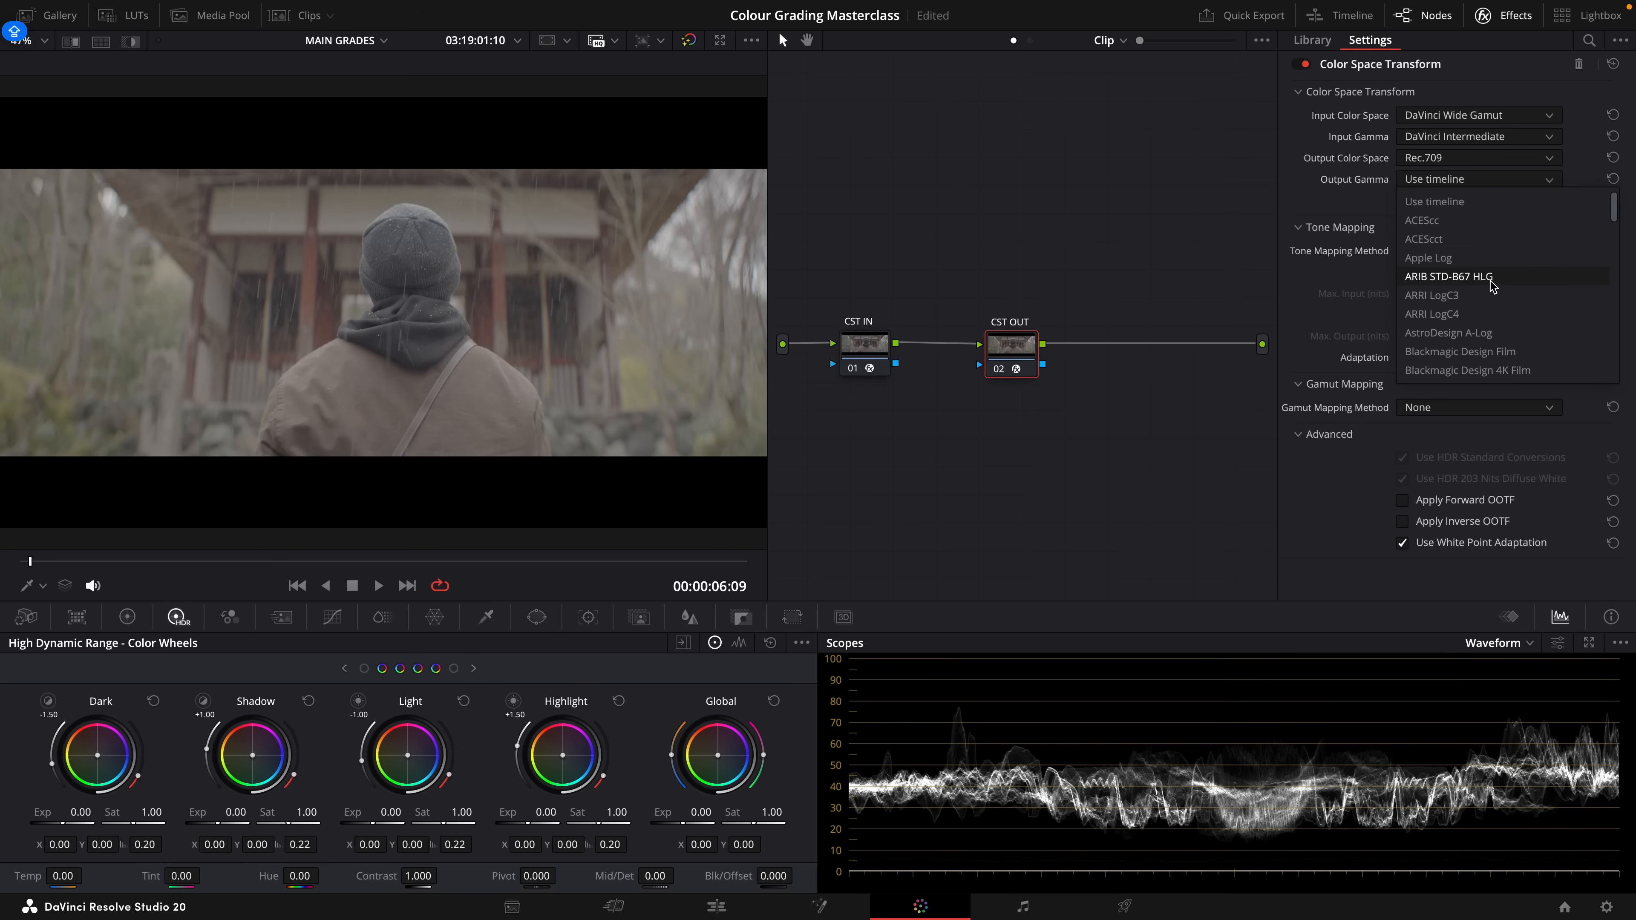
{"action": "scroll", "coordinate": [1491, 279], "scroll_direction": "down", "scroll_amount": 10}
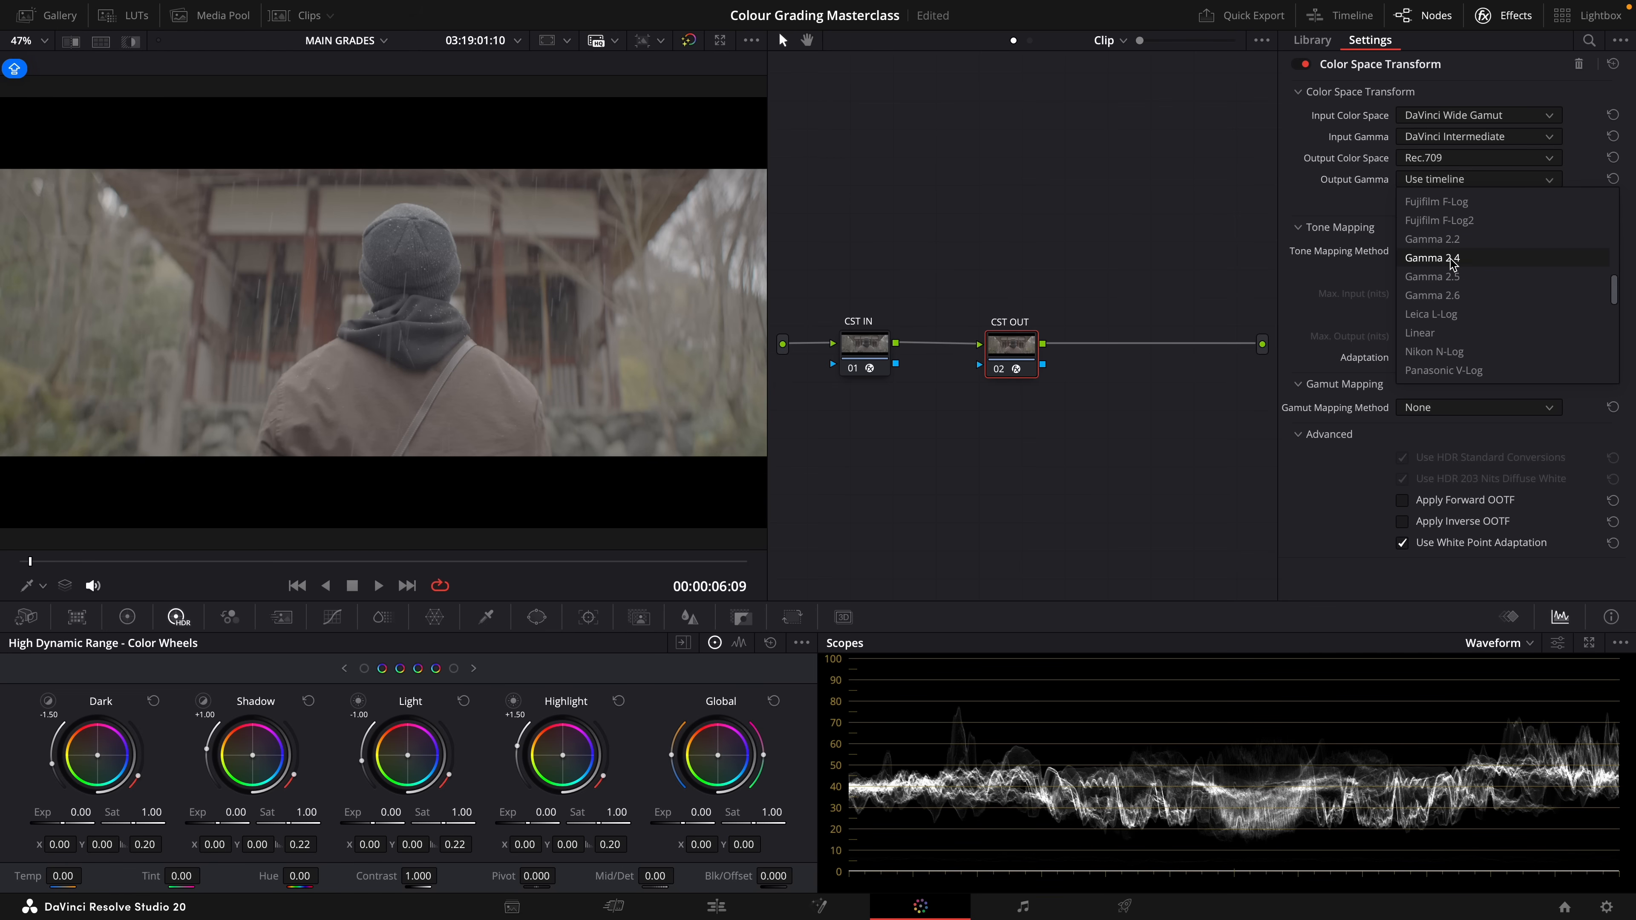
{"action": "scroll", "coordinate": [1433, 290], "scroll_direction": "down", "scroll_amount": 3}
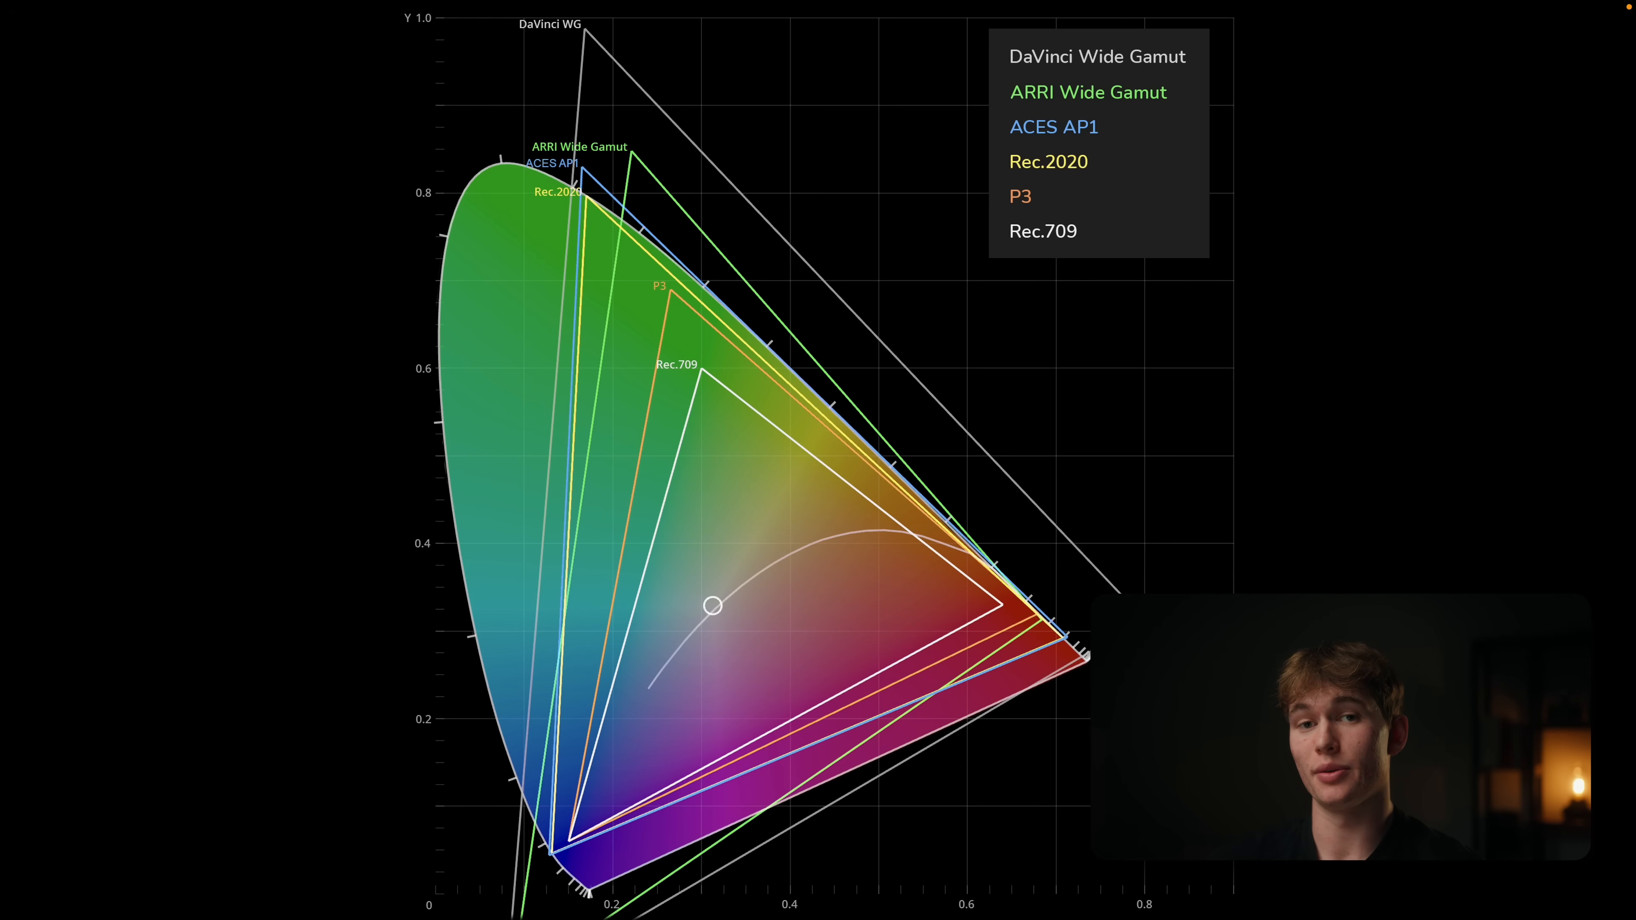
{"action": "mouse_move", "coordinate": [600, 750]}
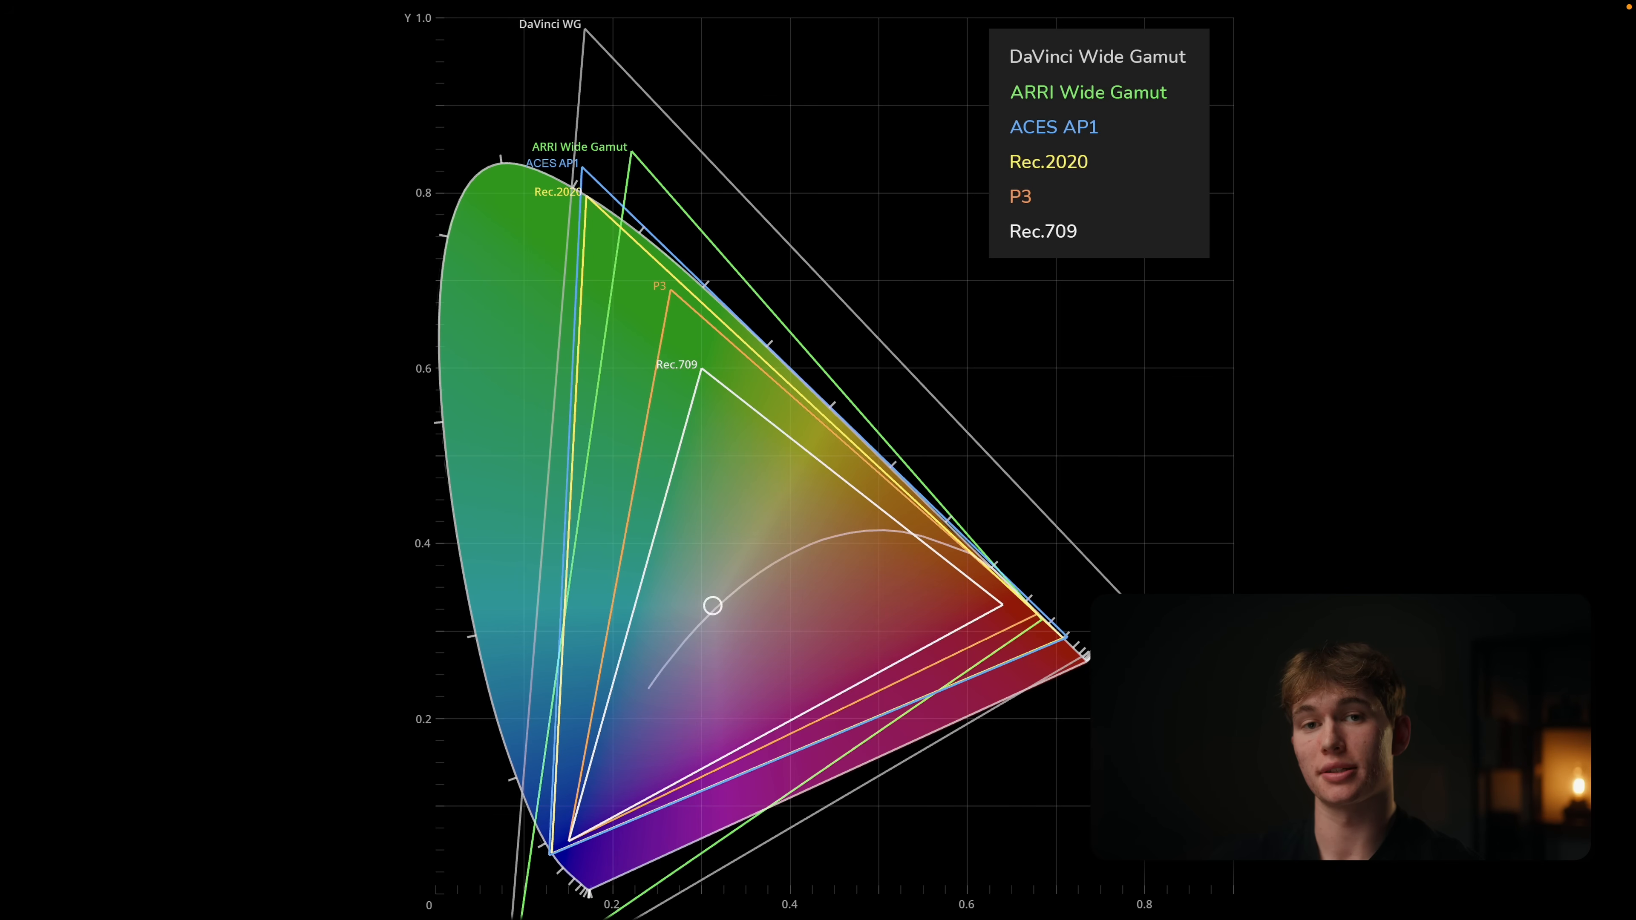
{"action": "mouse_move", "coordinate": [864, 372]}
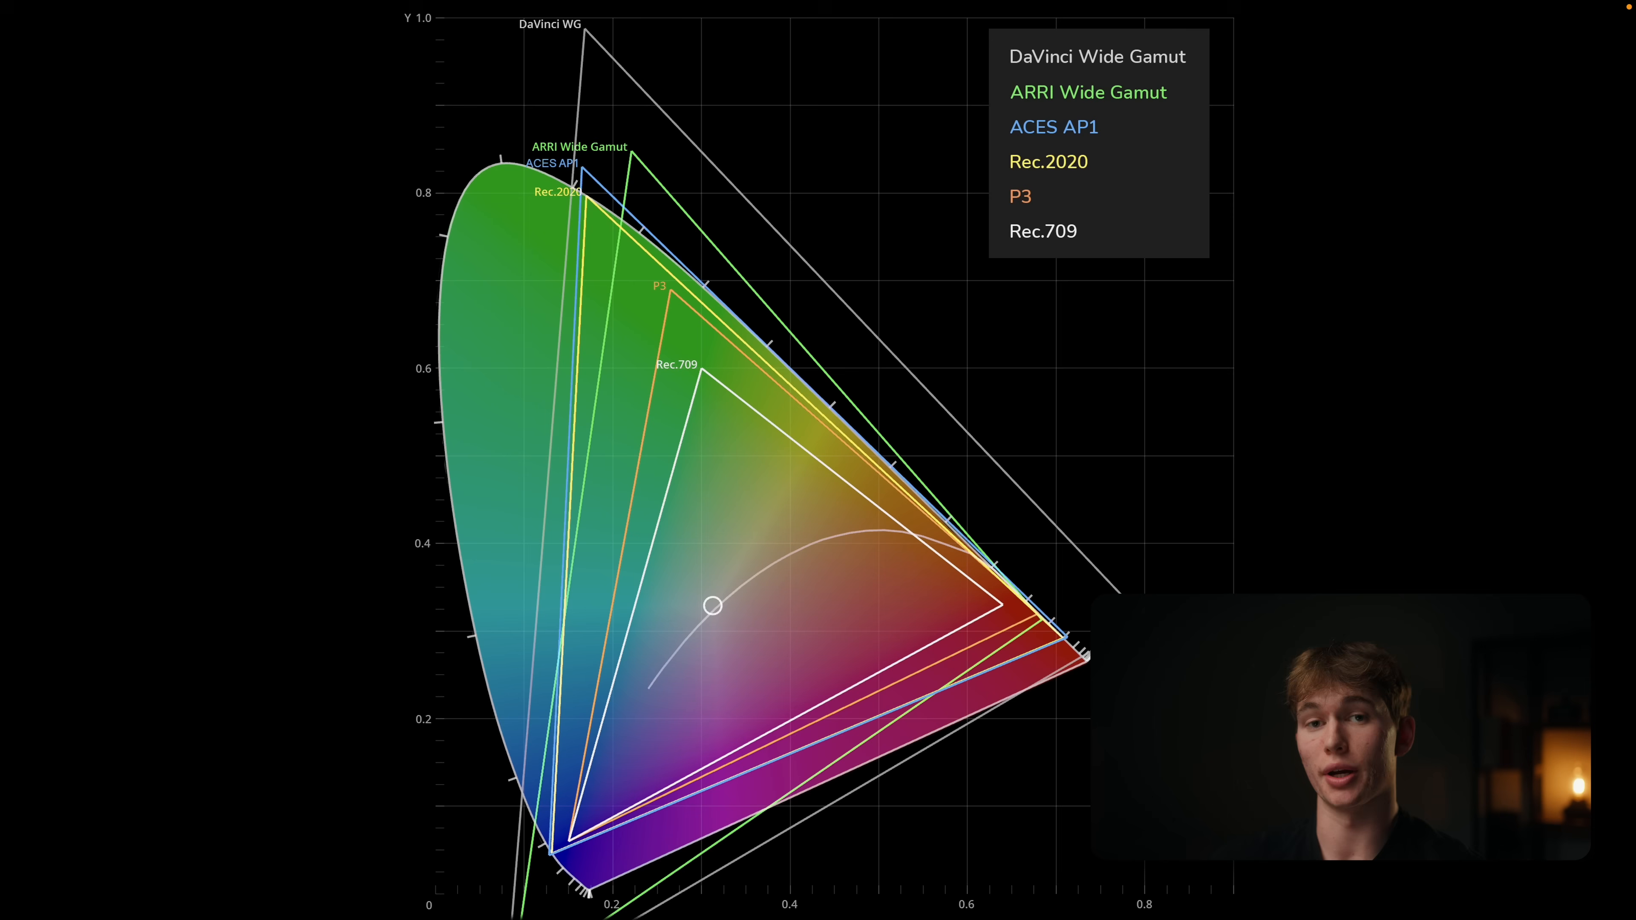
{"action": "mouse_move", "coordinate": [756, 483]}
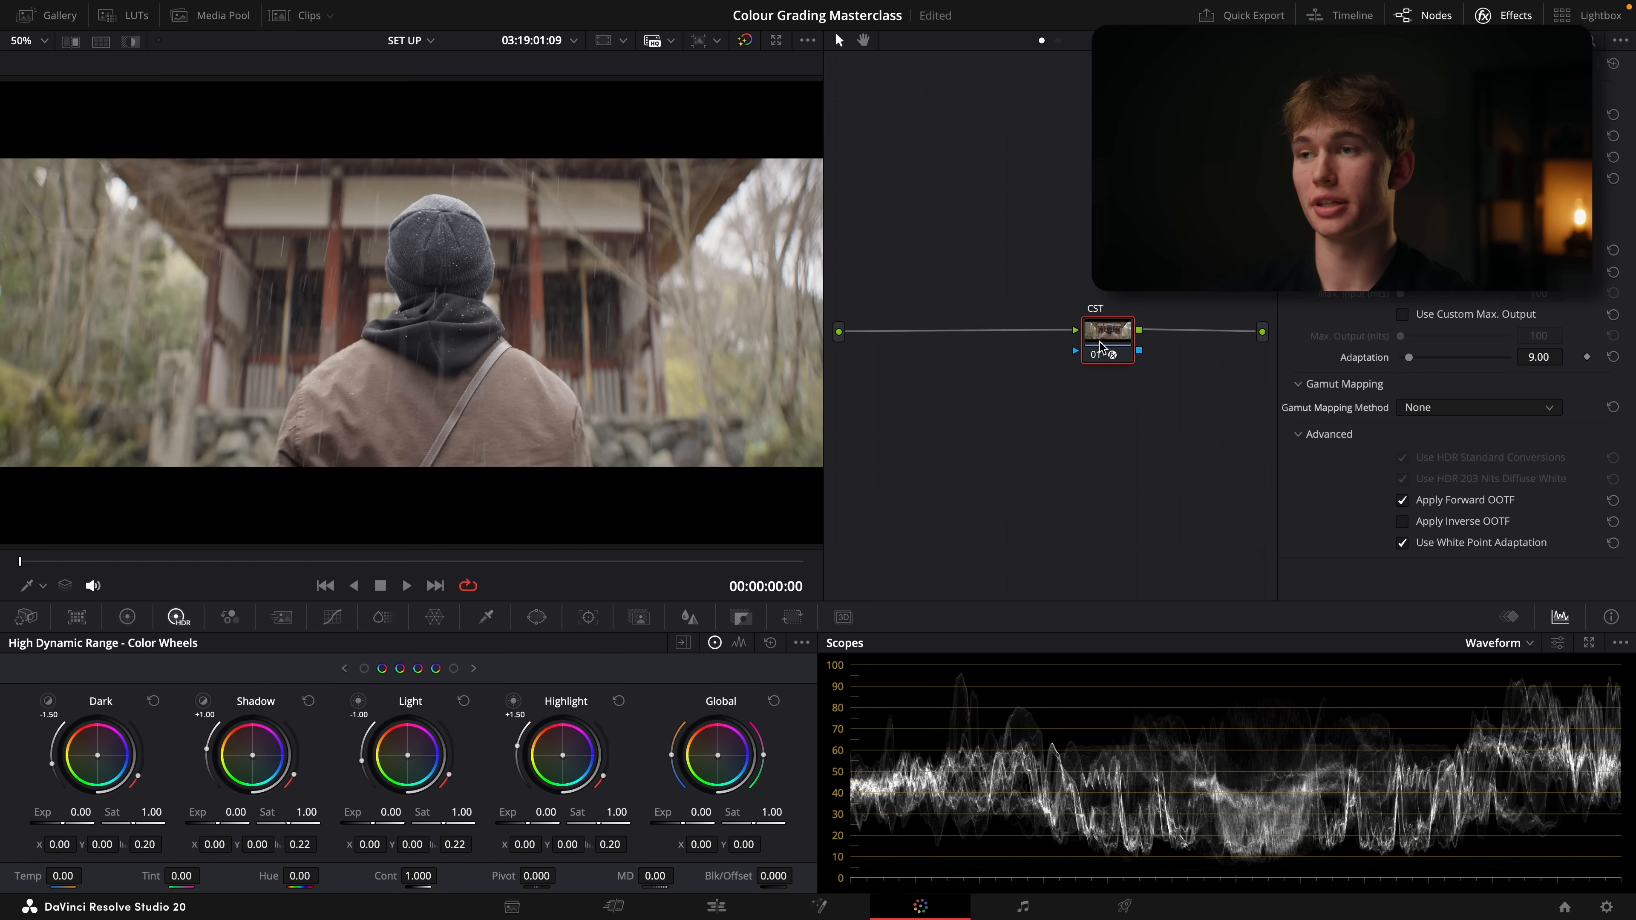
Move the single CST node to the end of the node graph and add a serial node before it
{"action": "left_click_drag", "start_coordinate": [1106, 335], "coordinate": [1161, 335]}
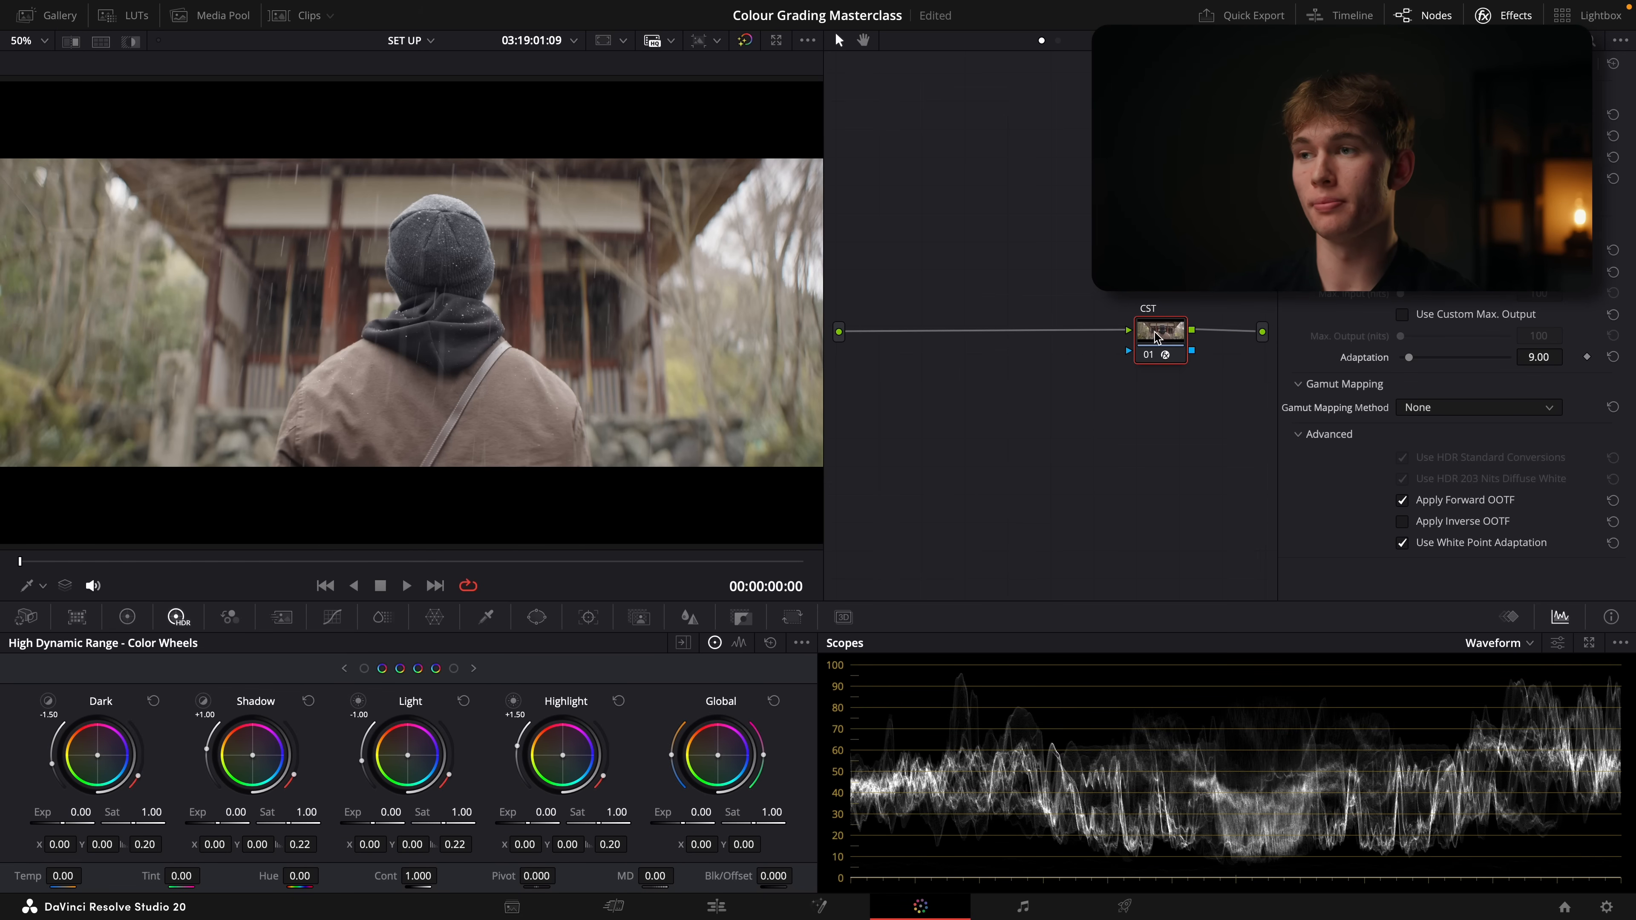
{"action": "key", "text": "shift+s"}
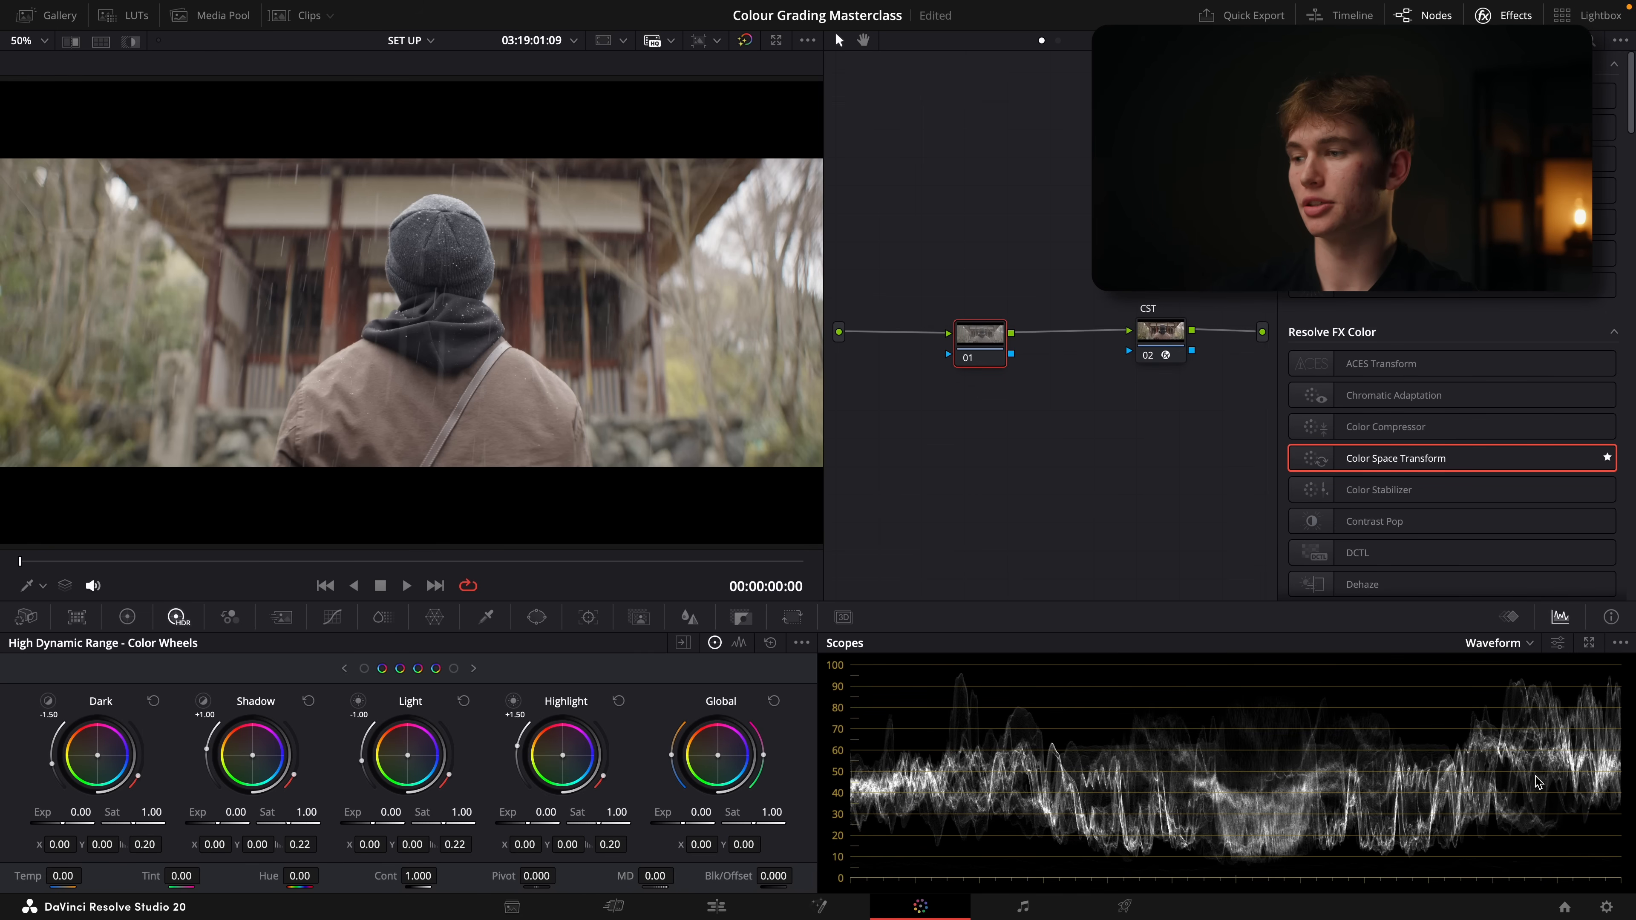
Set the project's timeline color space to Rec.709-A in the color management settings and save them
{"action": "left_click", "coordinate": [1606, 908]}
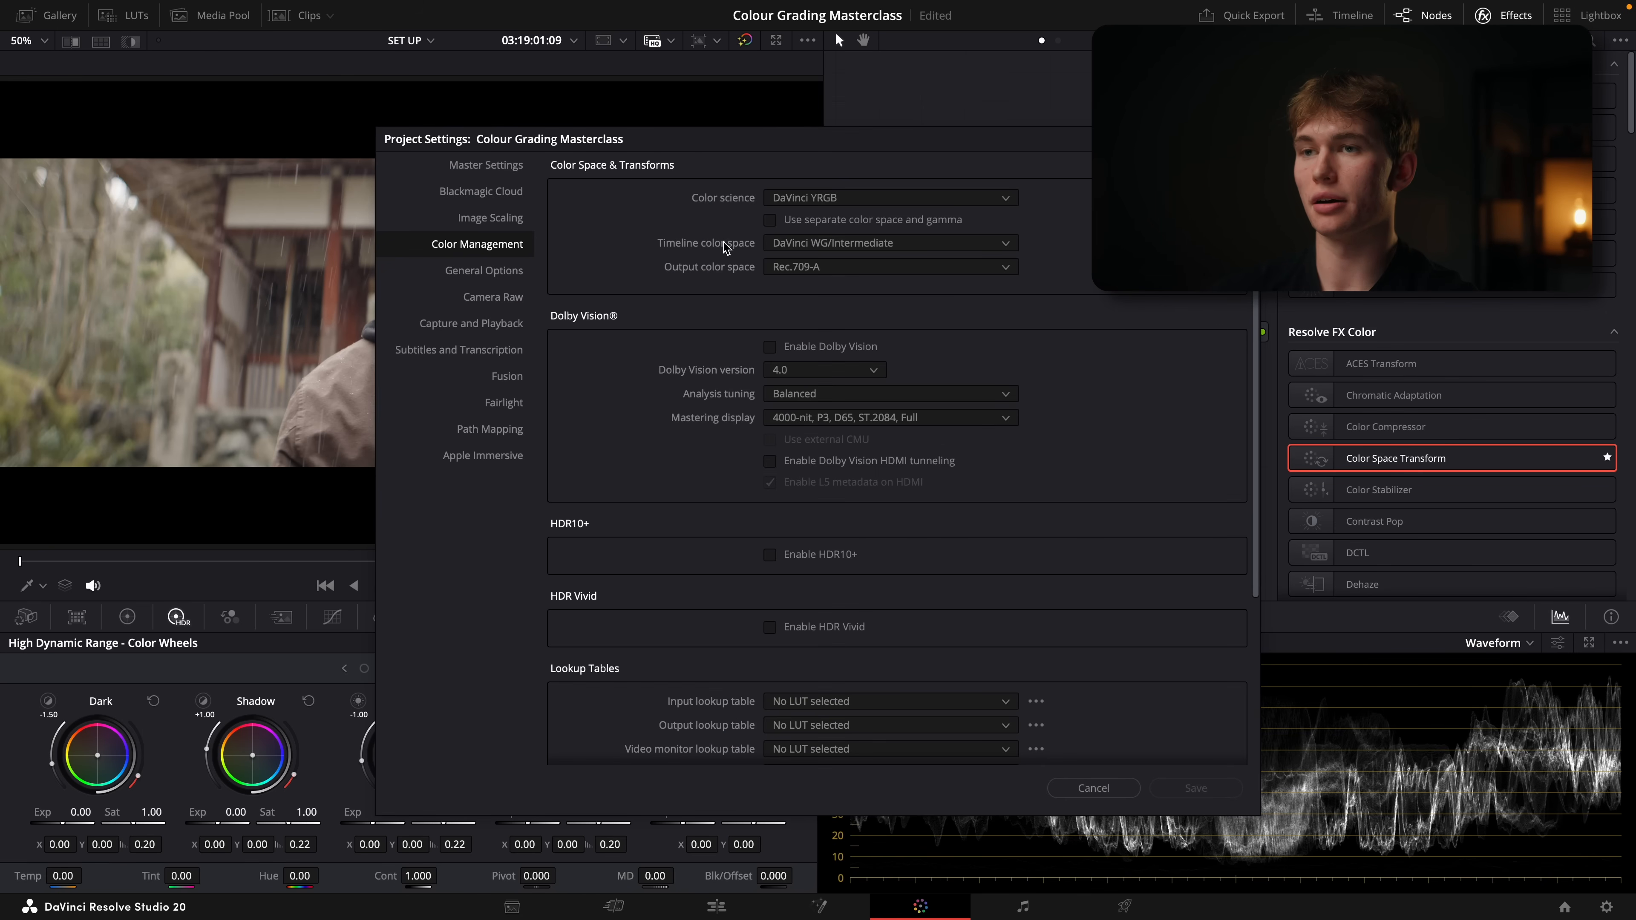
{"action": "left_click", "coordinate": [837, 247]}
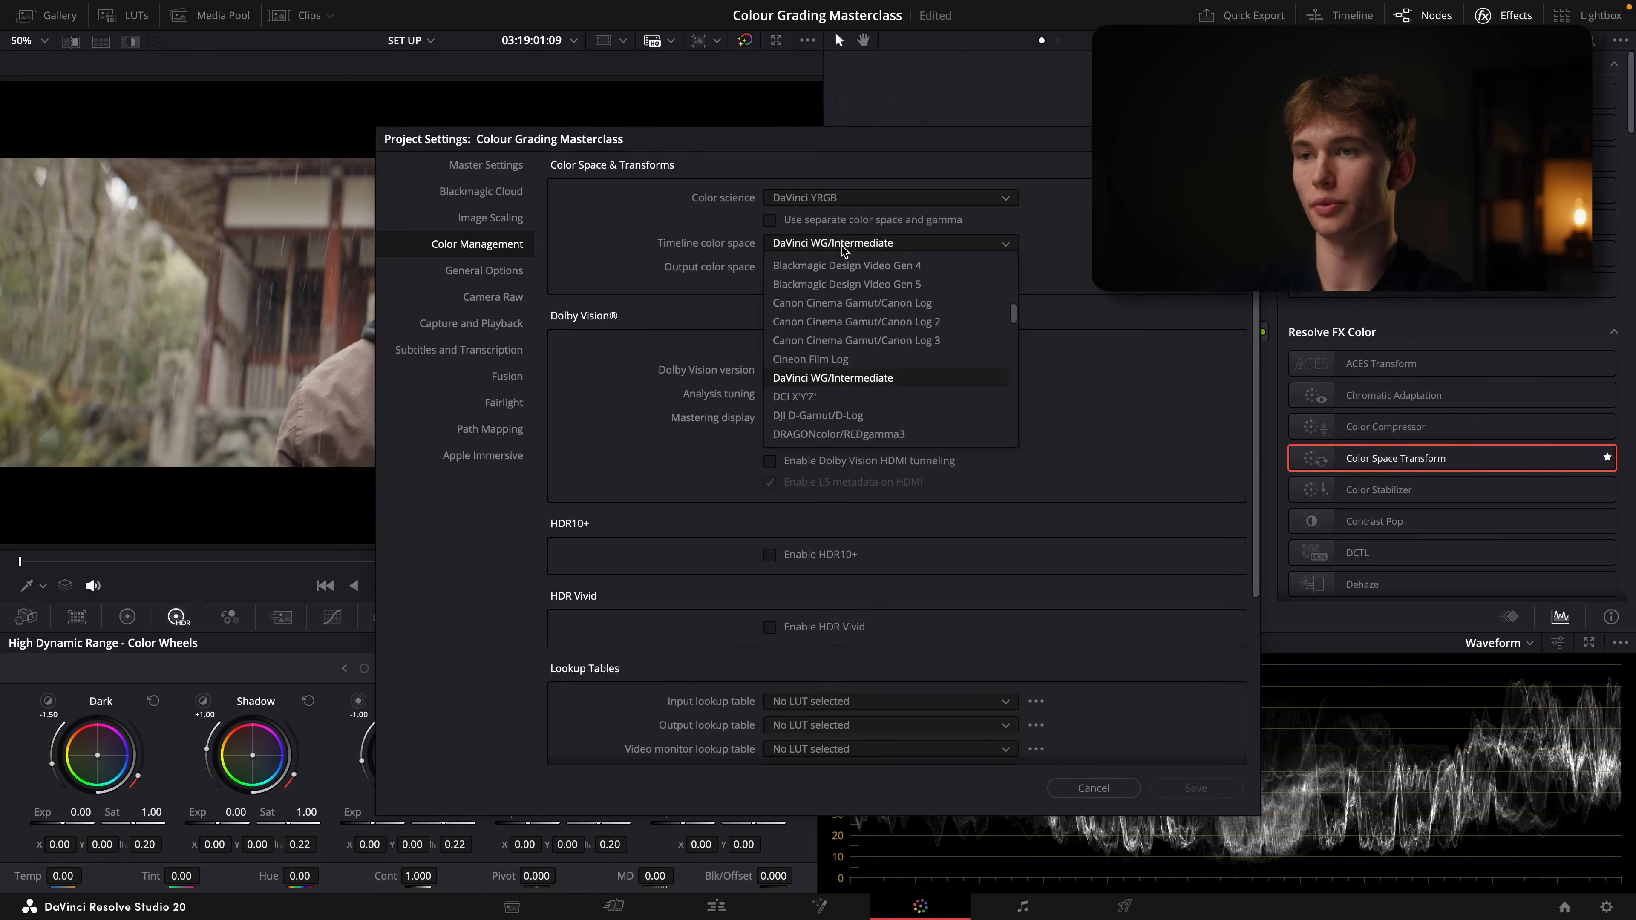
{"action": "left_click", "coordinate": [832, 328]}
{"action": "left_click", "coordinate": [1196, 787]}
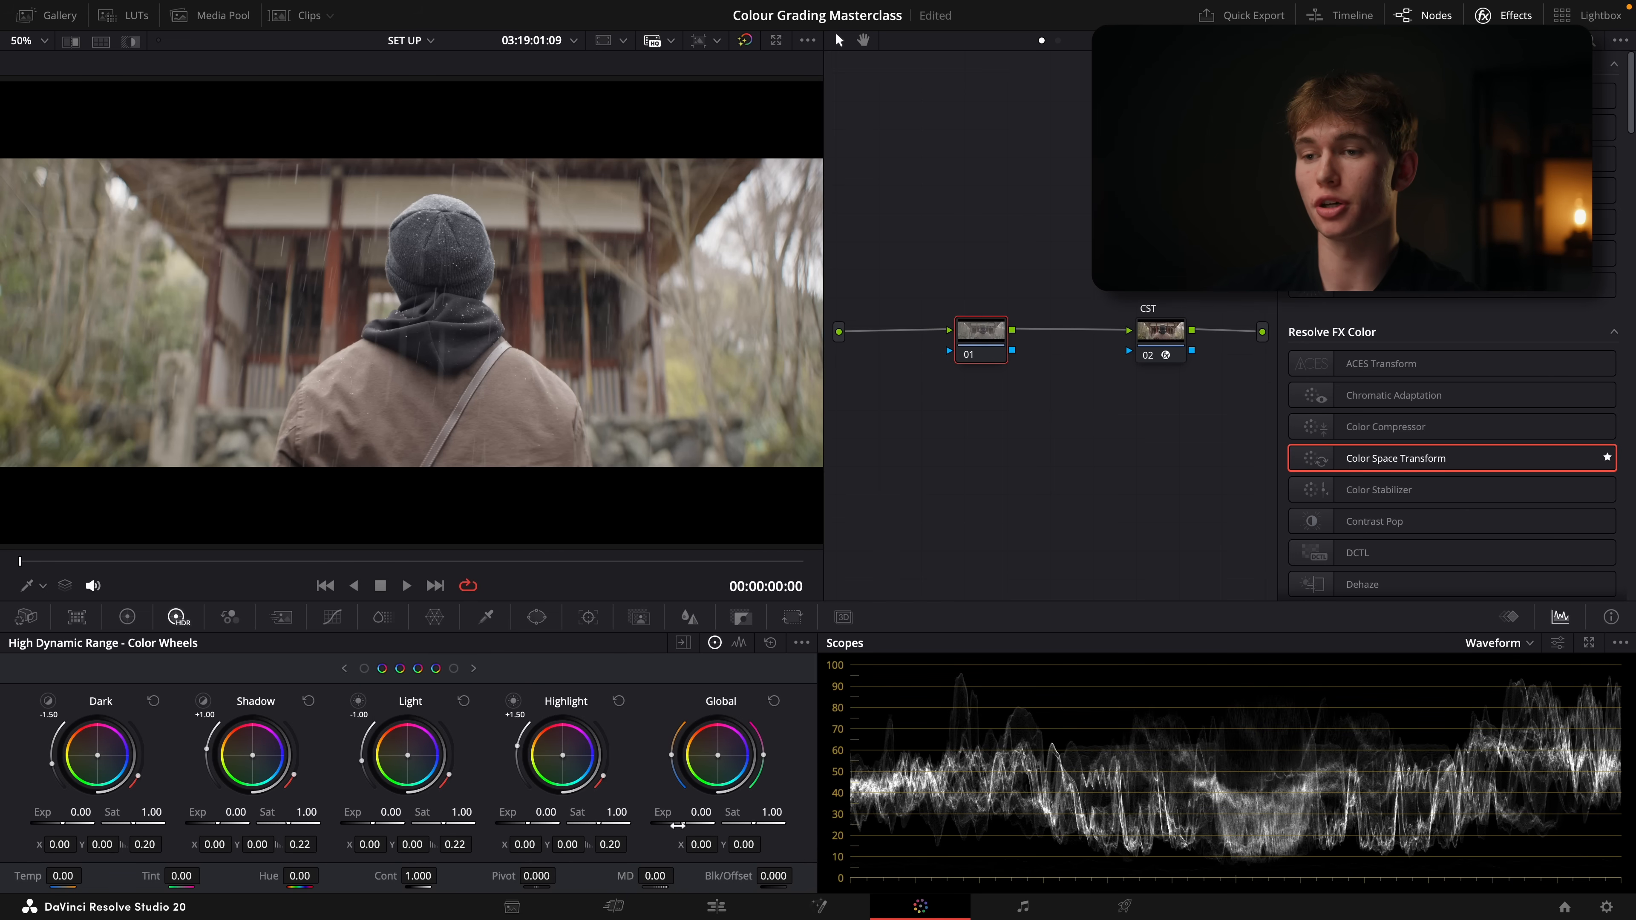
Raise the global HDR exposure on node 01 to 0.63 and save the project
{"action": "left_click_drag", "start_coordinate": [699, 814], "coordinate": [740, 814]}
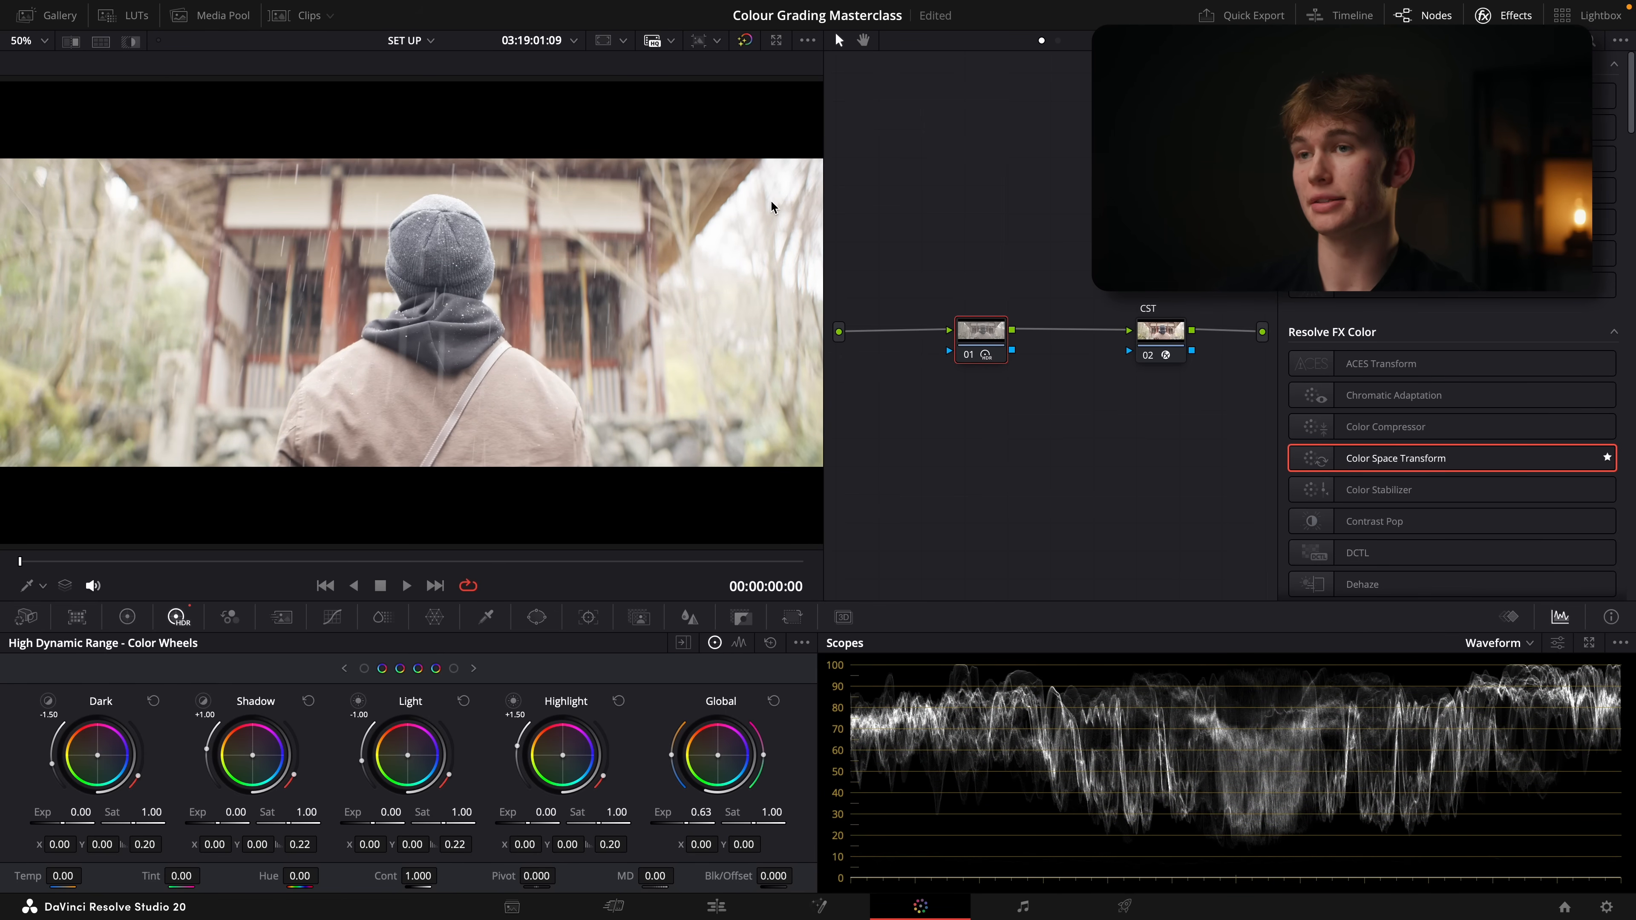
{"action": "key", "text": "ctrl+s"}
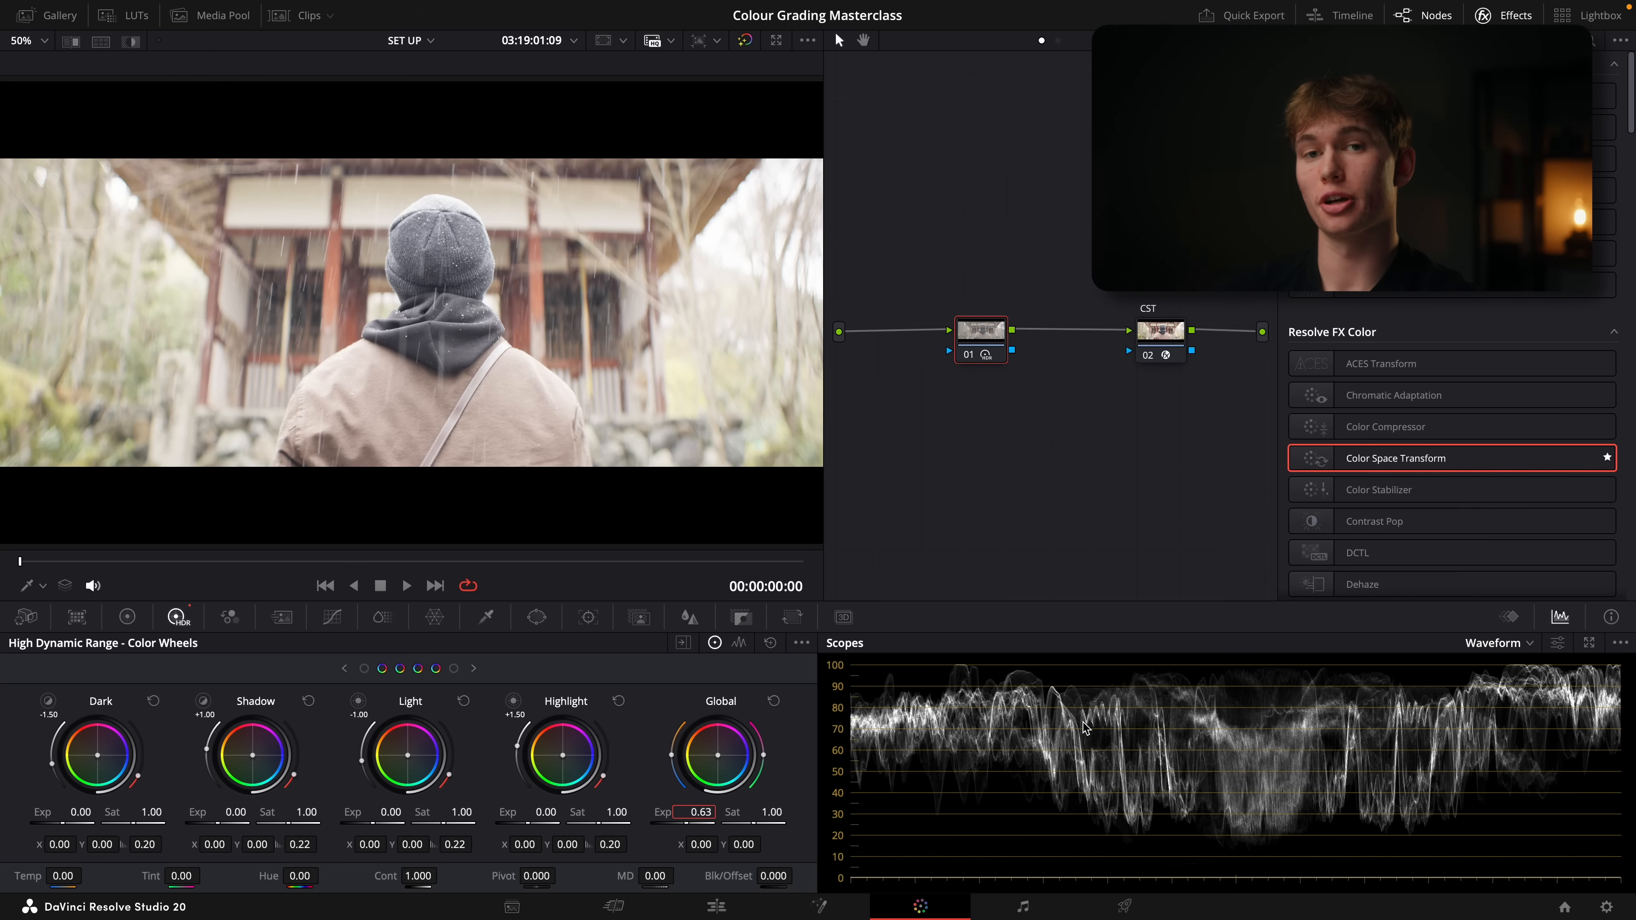
Set the project's timeline color space to DaVinci WG/Intermediate in the color management settings and save them
{"action": "left_click", "coordinate": [1605, 907]}
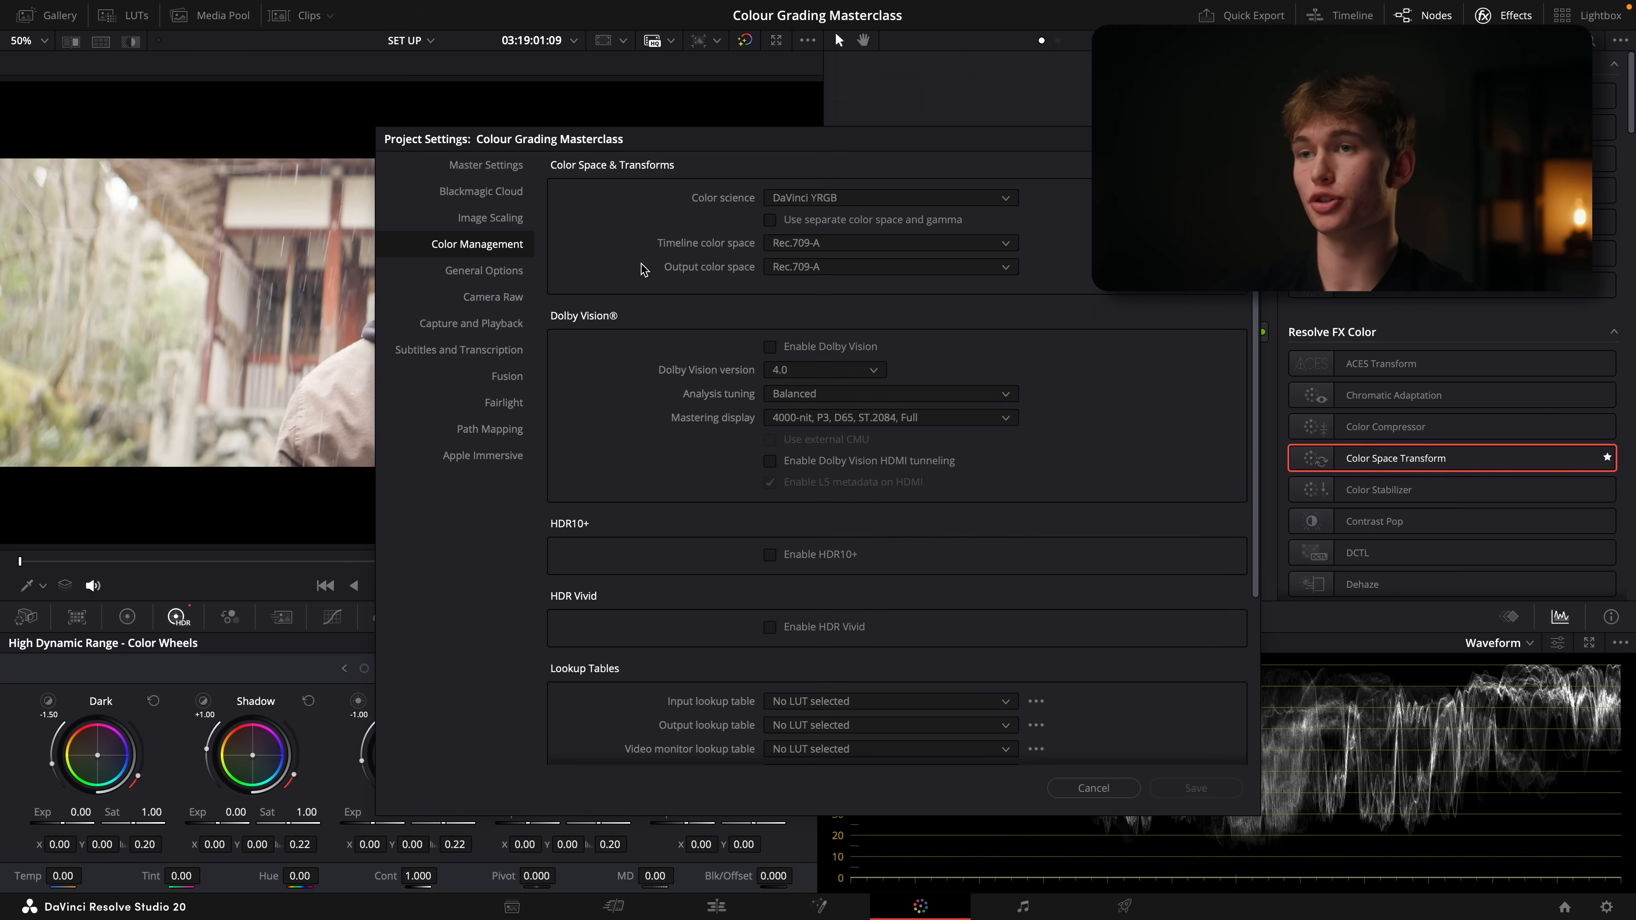
{"action": "left_click", "coordinate": [1159, 289]}
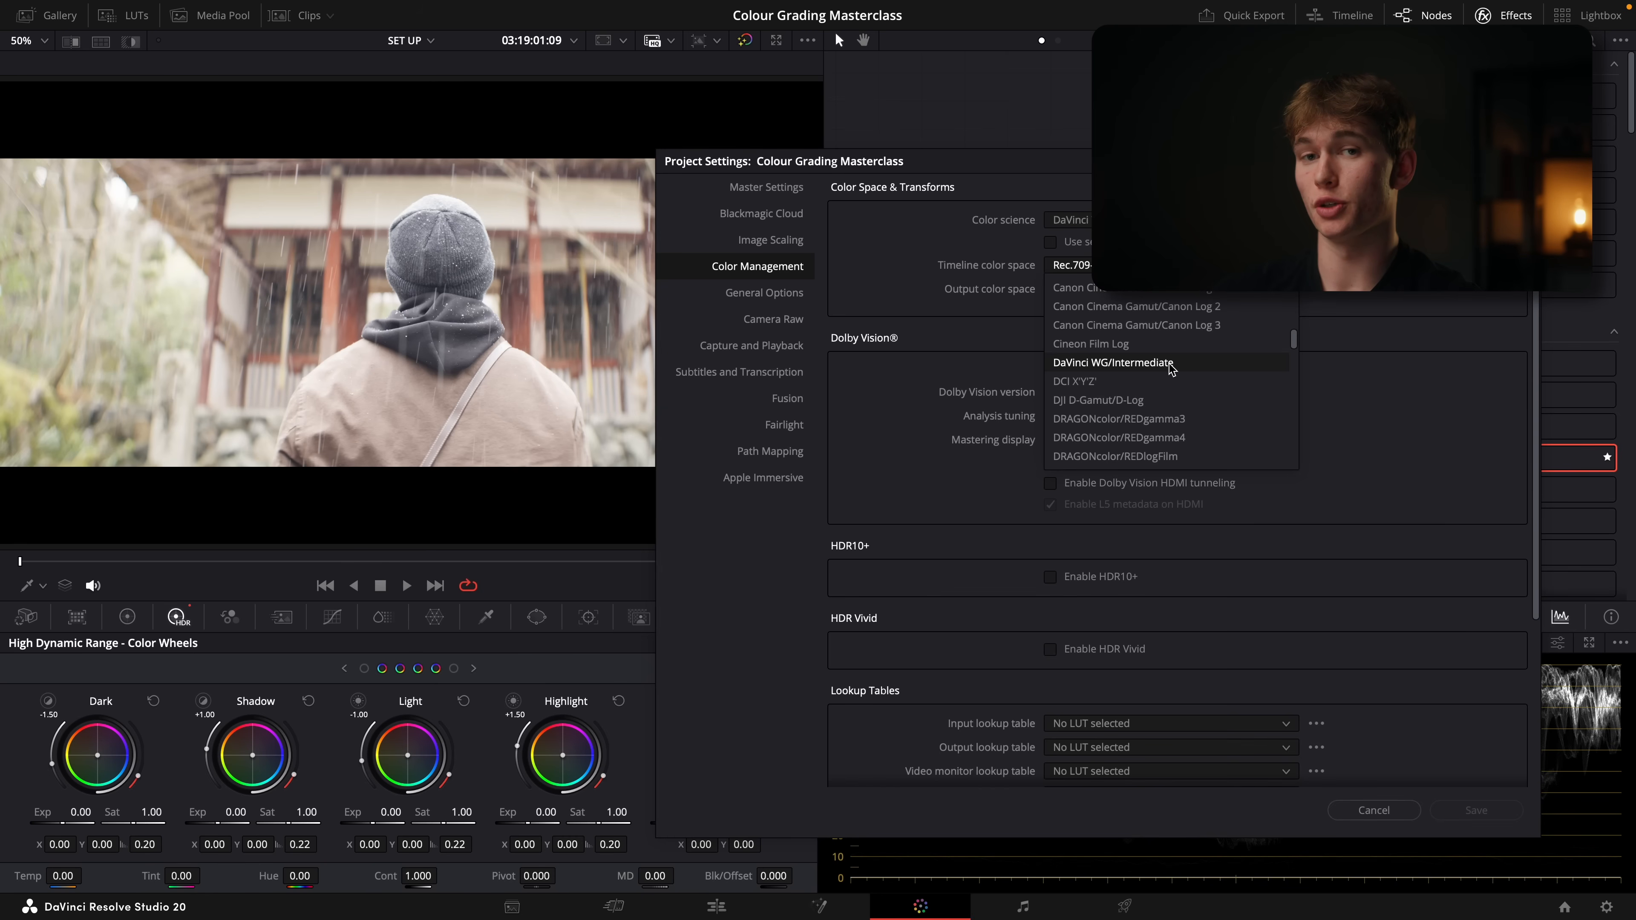
{"action": "left_click", "coordinate": [1171, 363]}
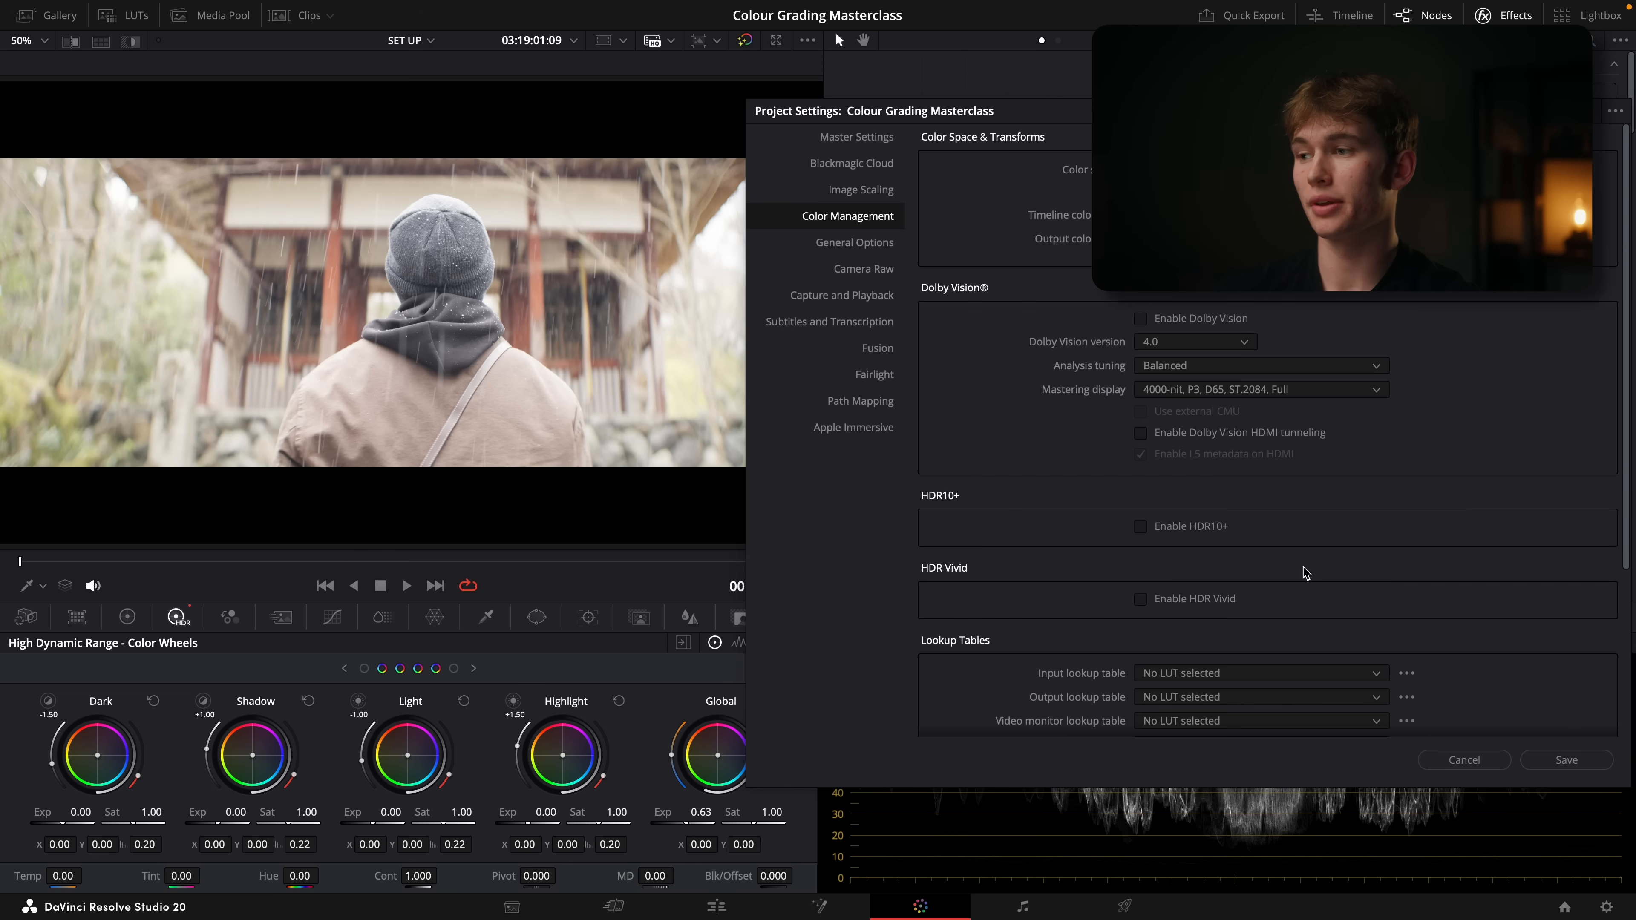
{"action": "left_click", "coordinate": [1597, 756]}
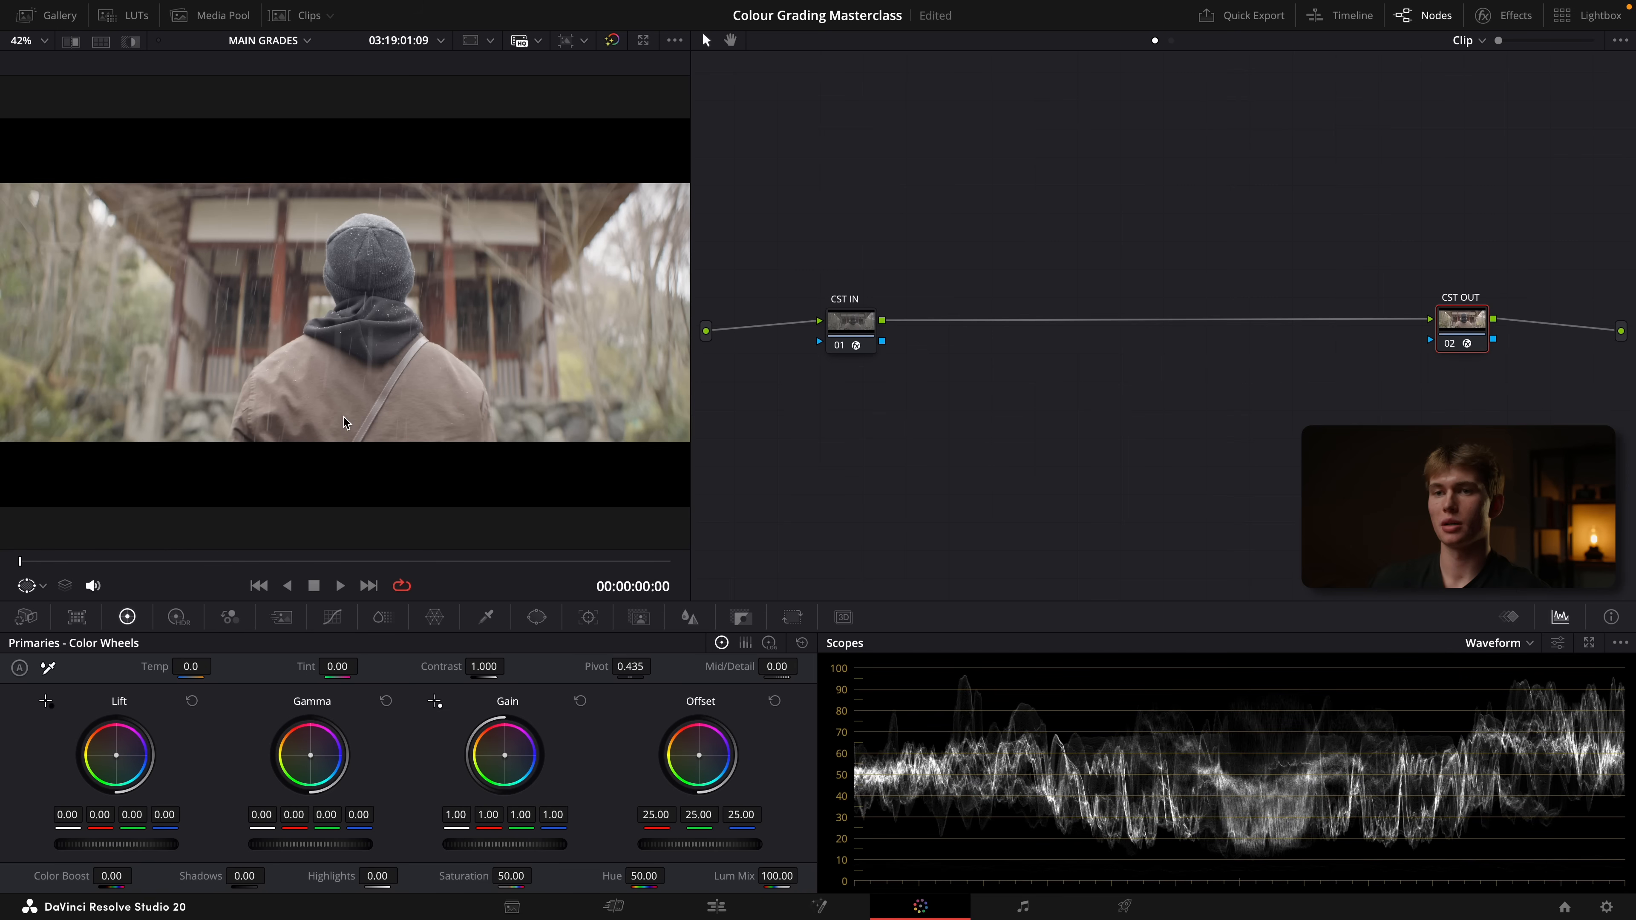
Add four serial nodes between CST IN and CST OUT and clean up the node graph
{"action": "left_click_drag", "start_coordinate": [856, 338], "coordinate": [840, 335]}
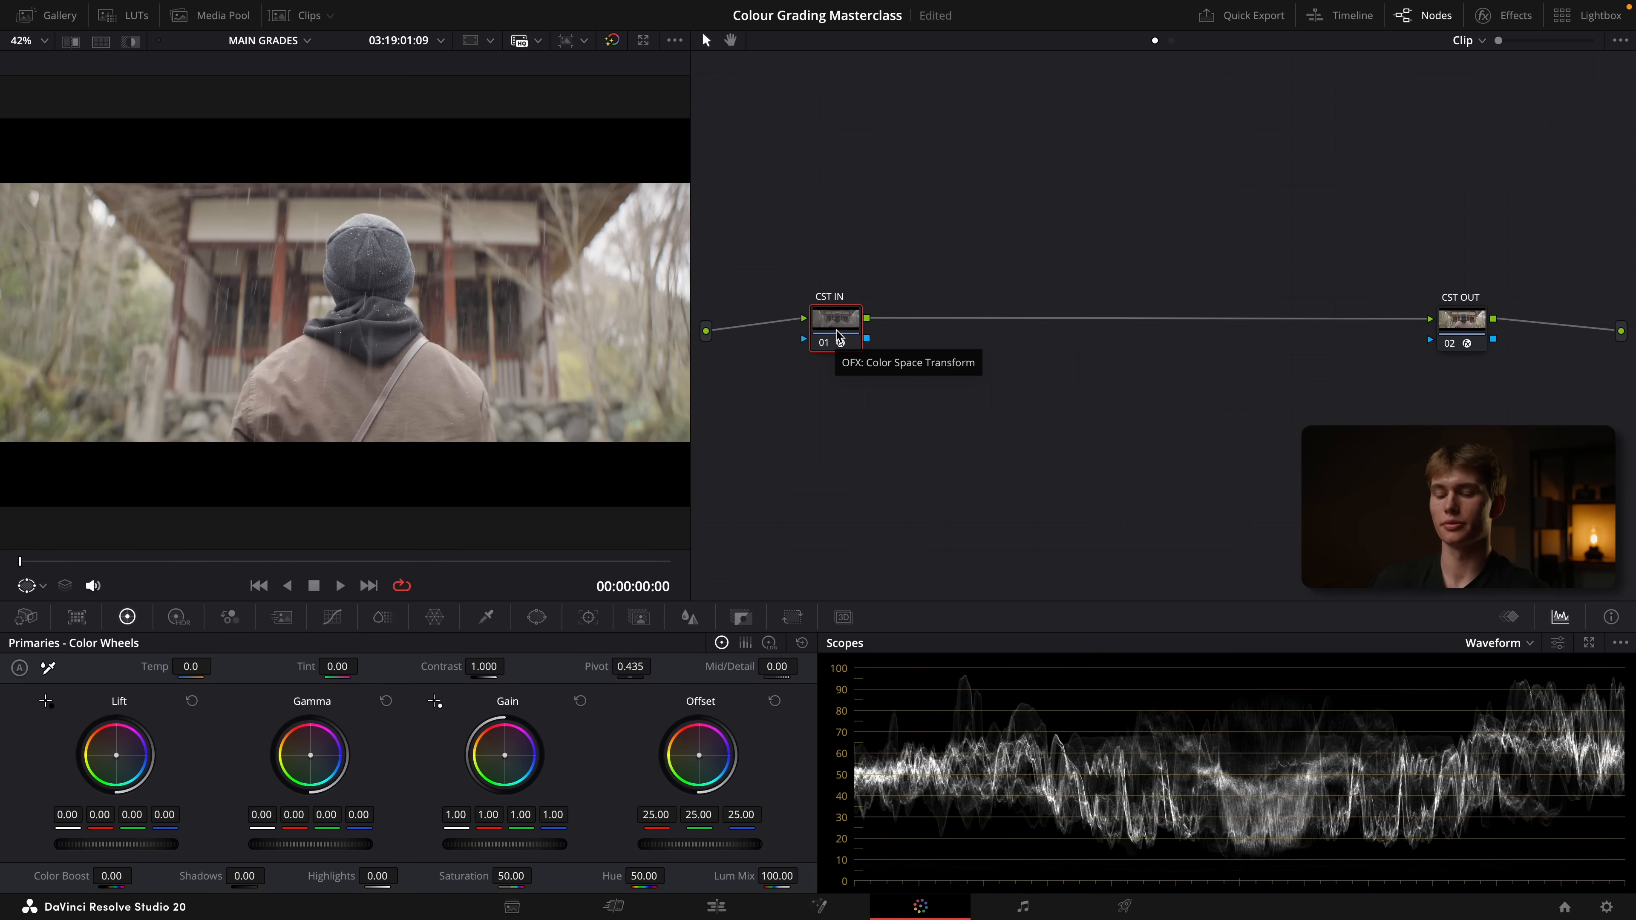
{"action": "key", "text": "alt+s"}
{"action": "key", "text": "alt+s"}
{"action": "key", "text": "alt+s"}
{"action": "key", "text": "alt+s"}
{"action": "right_click", "coordinate": [951, 420]}
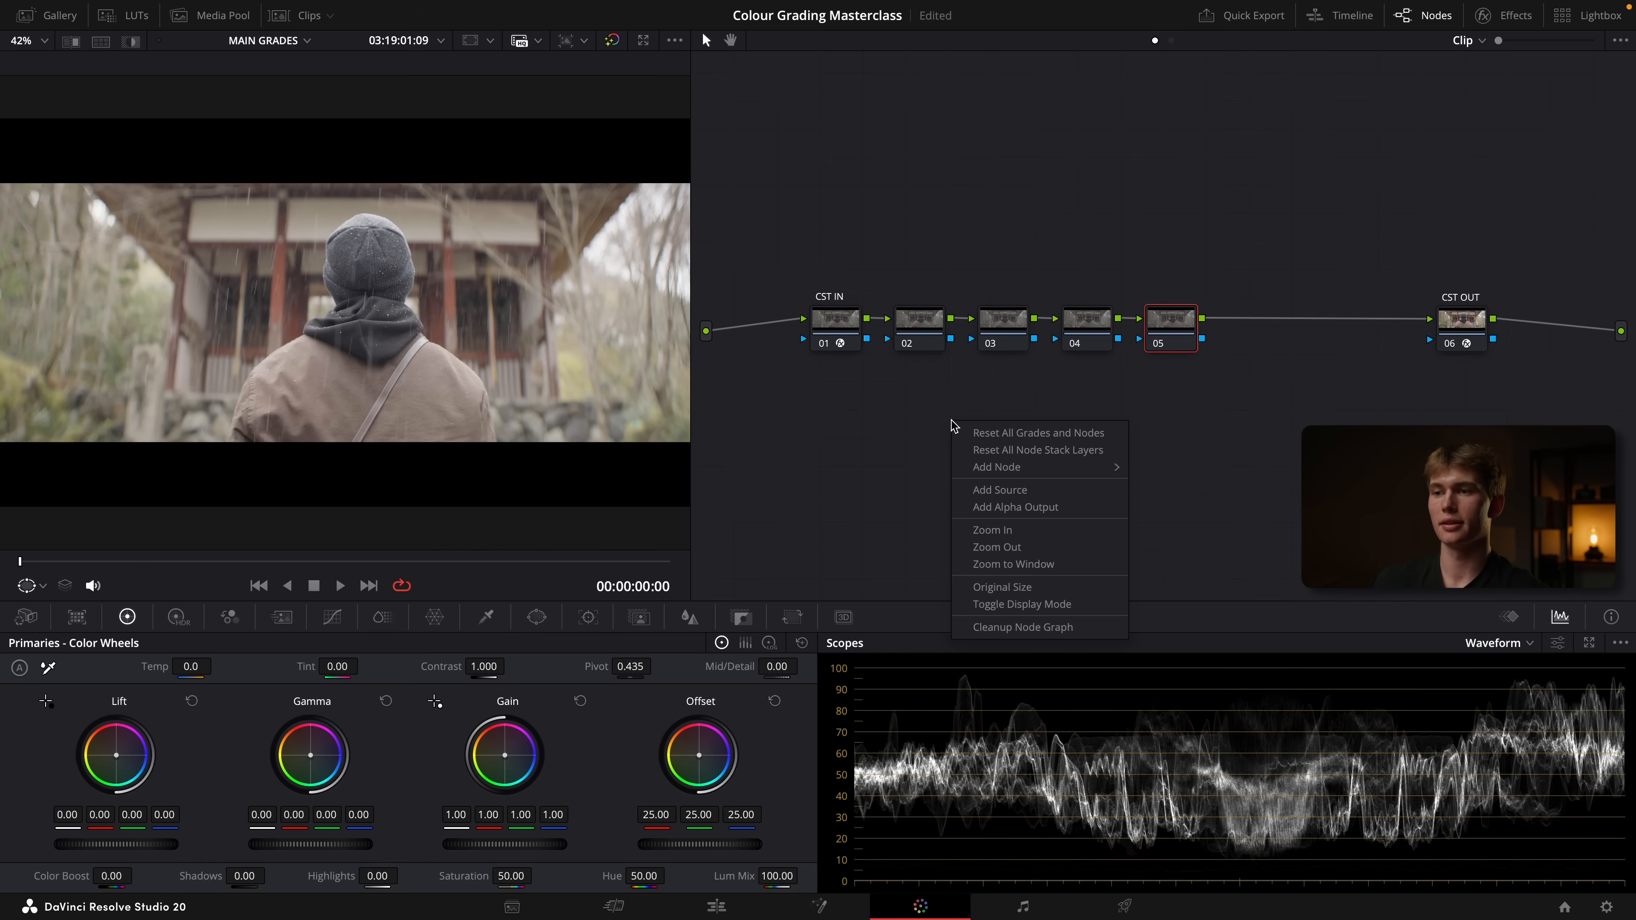
{"action": "left_click", "coordinate": [1018, 635]}
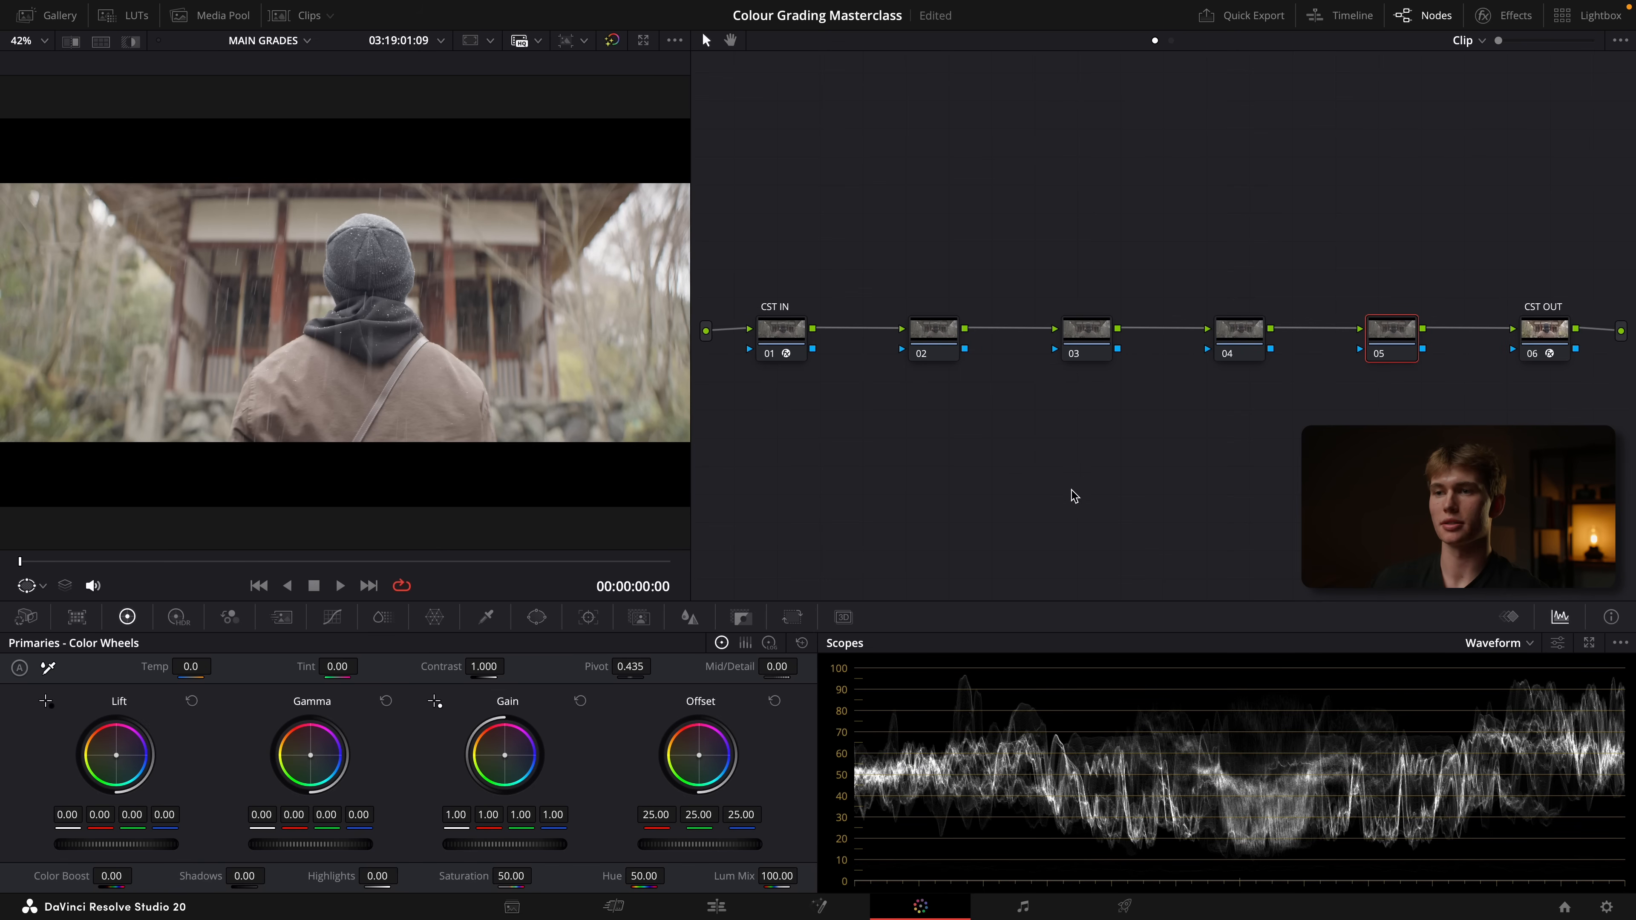
Label the first two new nodes after CST IN as EXP and WB
{"action": "left_click", "coordinate": [941, 332]}
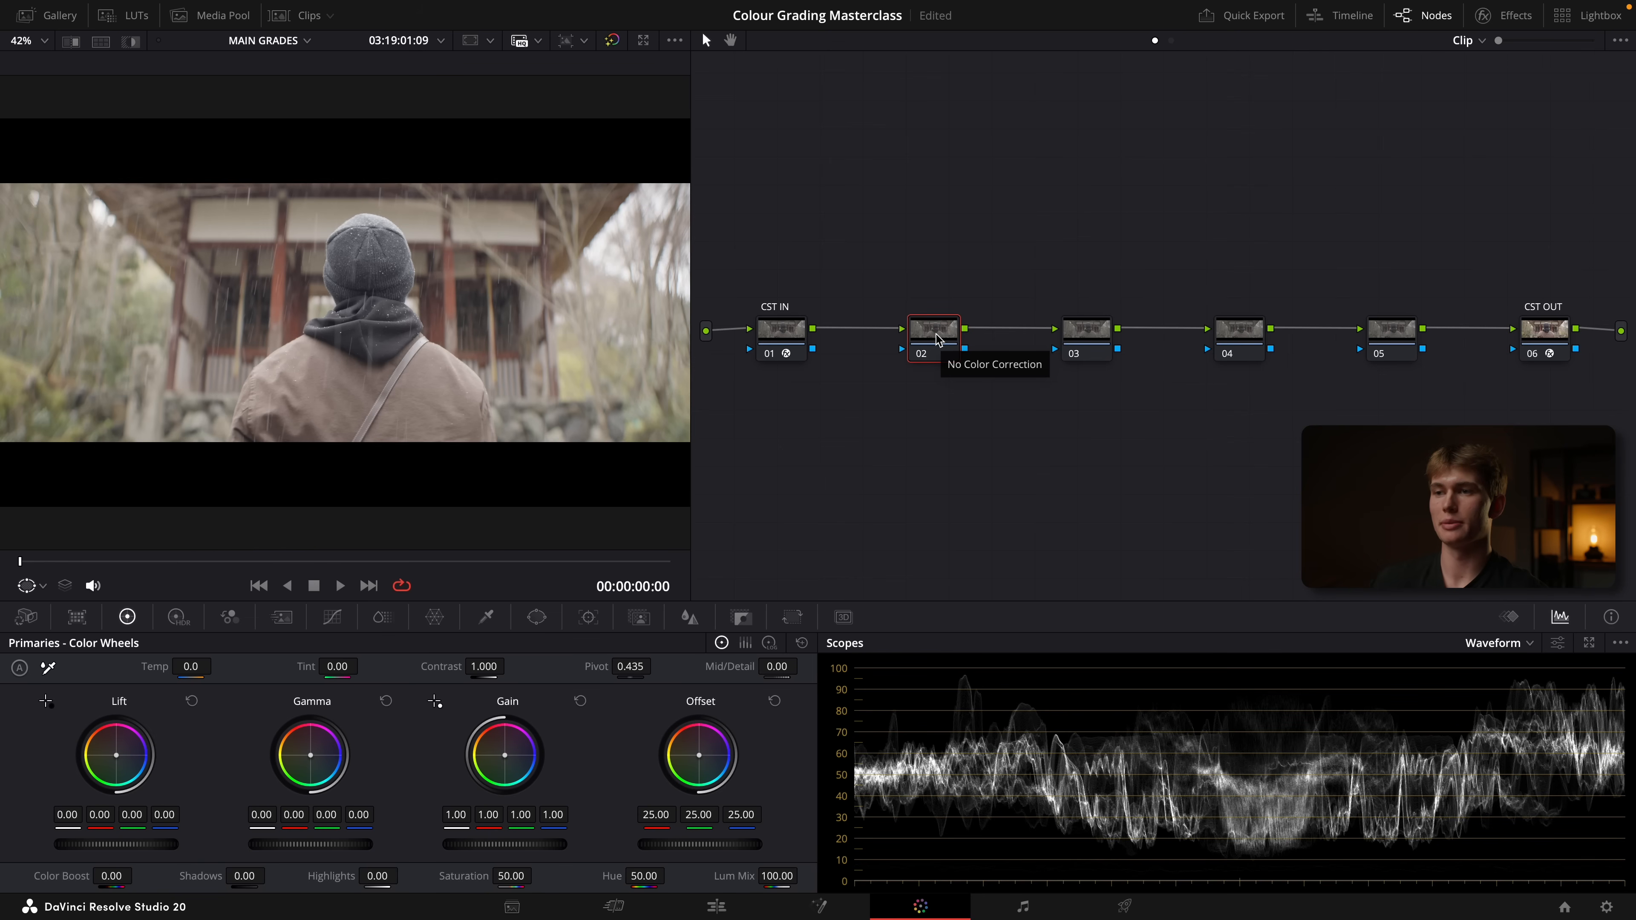
{"action": "key", "text": "super+l"}
{"action": "key", "text": "Caps_Lock"}
{"action": "type", "text": "EXP"}
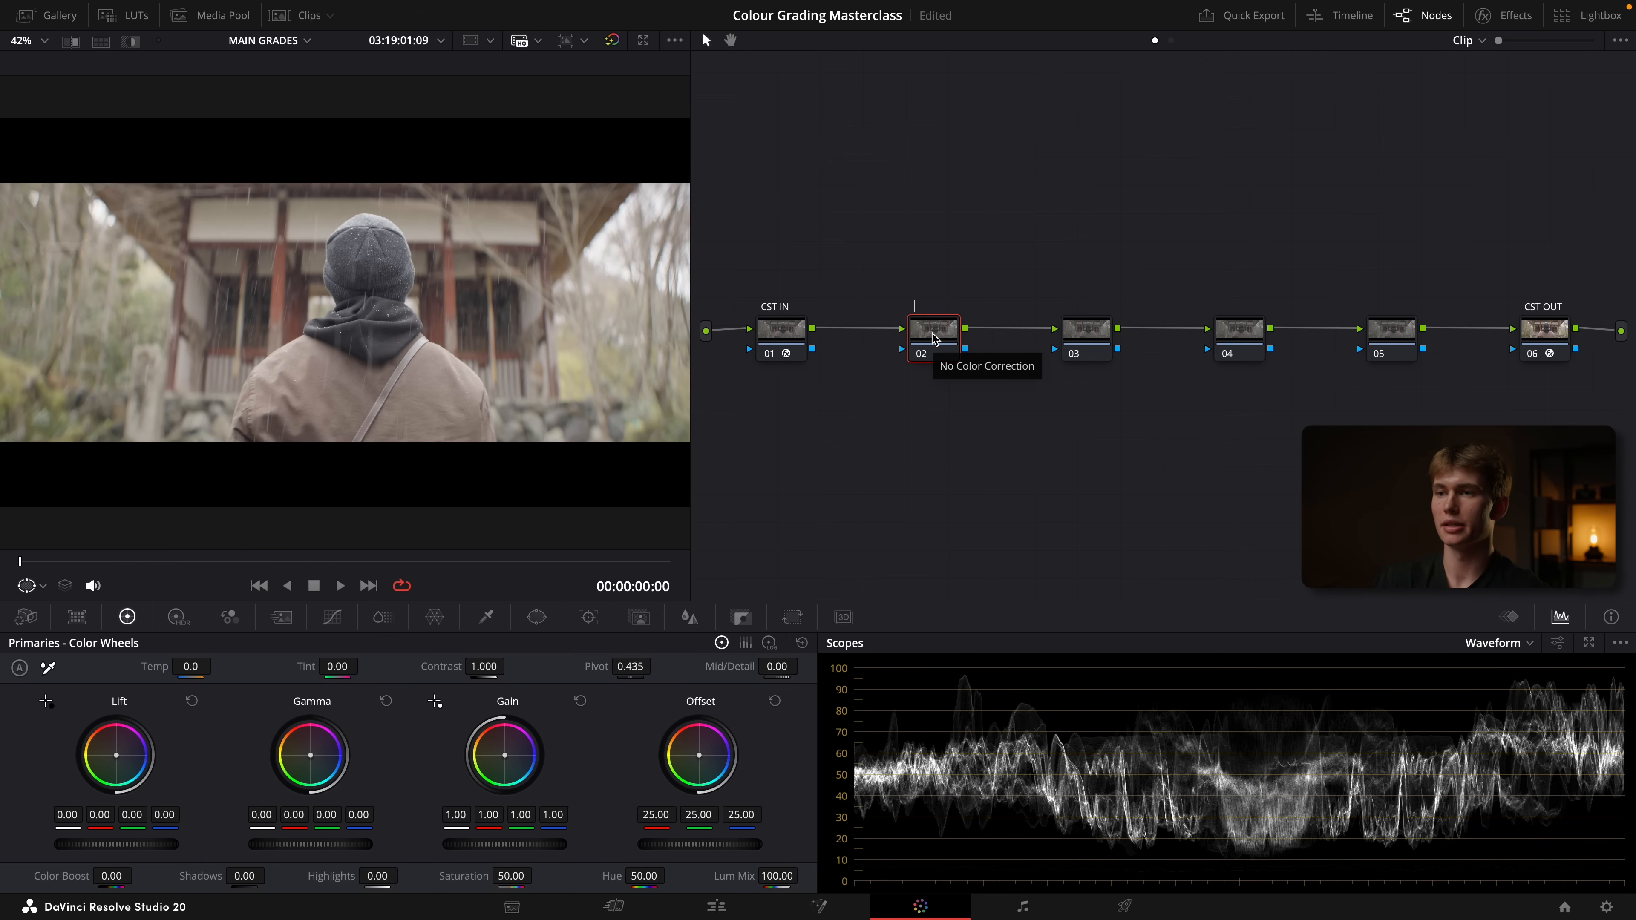
{"action": "left_click", "coordinate": [1087, 340]}
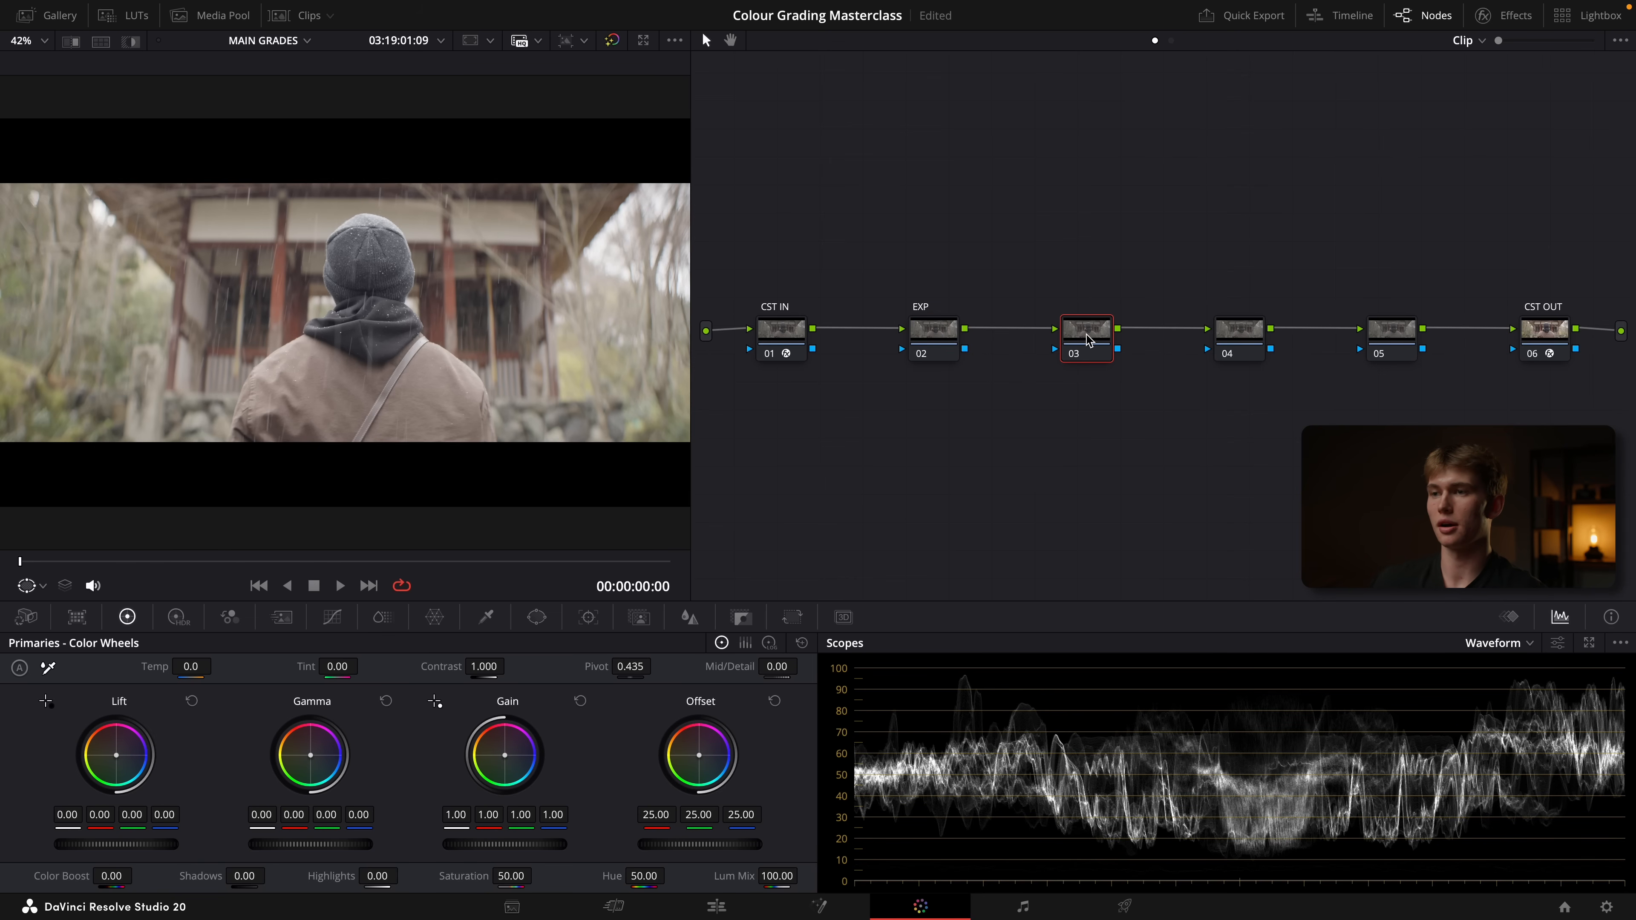
{"action": "key", "text": "super+l"}
{"action": "type", "text": "WB"}
Label node 04 as CON and node 05 as HSV SAT
{"action": "left_click", "coordinate": [1250, 335]}
{"action": "key", "text": "super+l"}
{"action": "type", "text": "CON"}
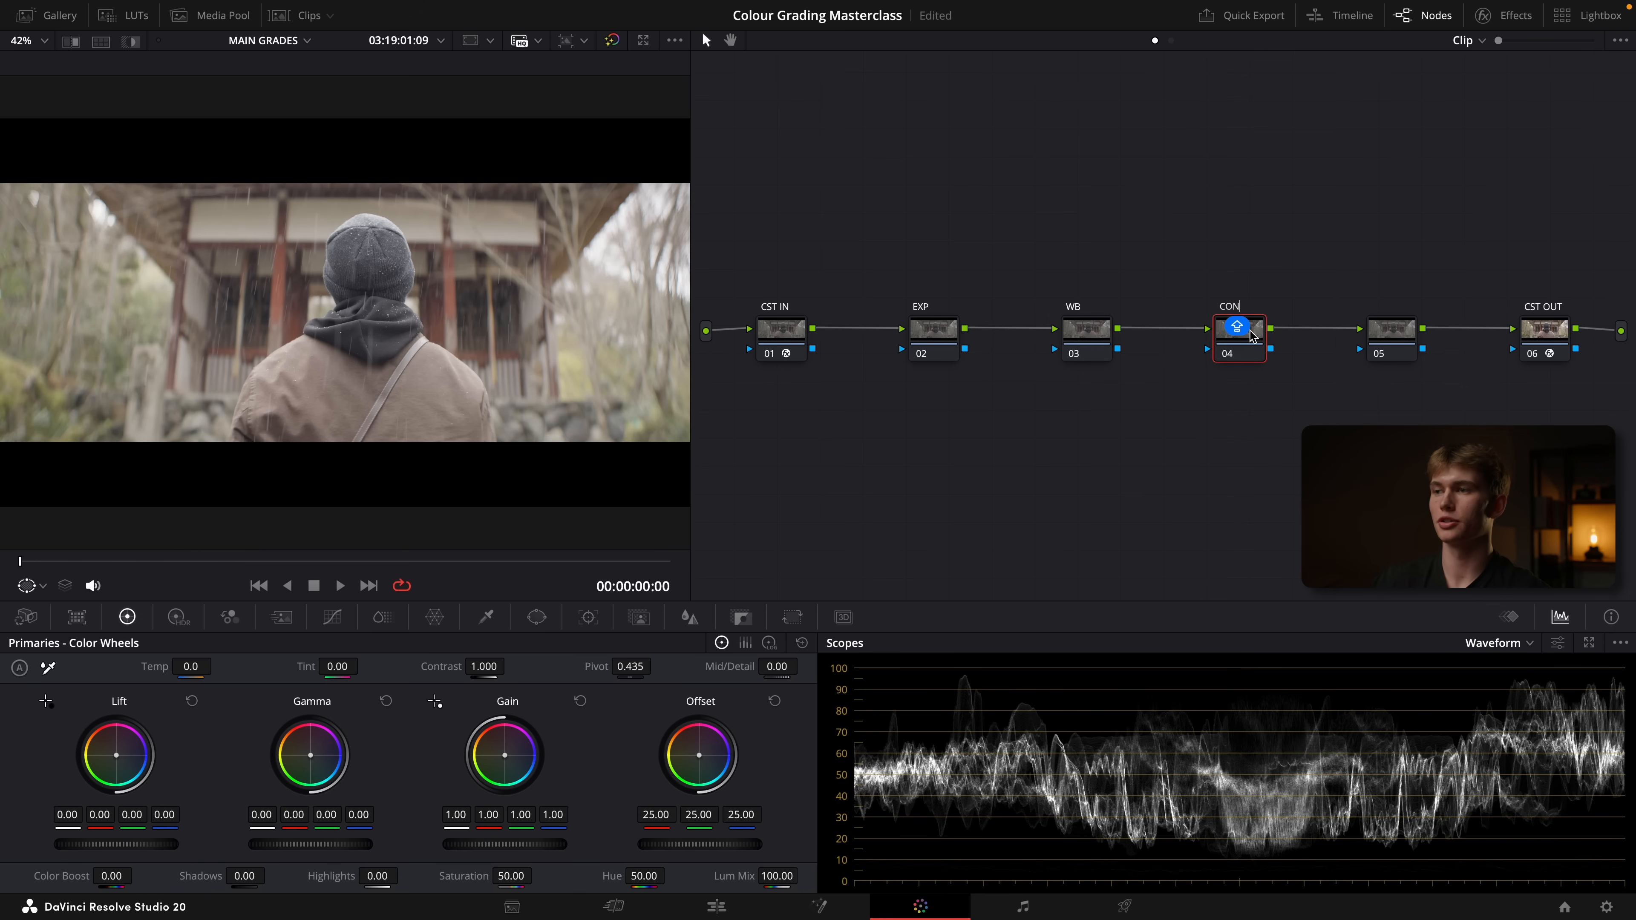
{"action": "left_click", "coordinate": [1390, 340]}
{"action": "key", "text": "super+l"}
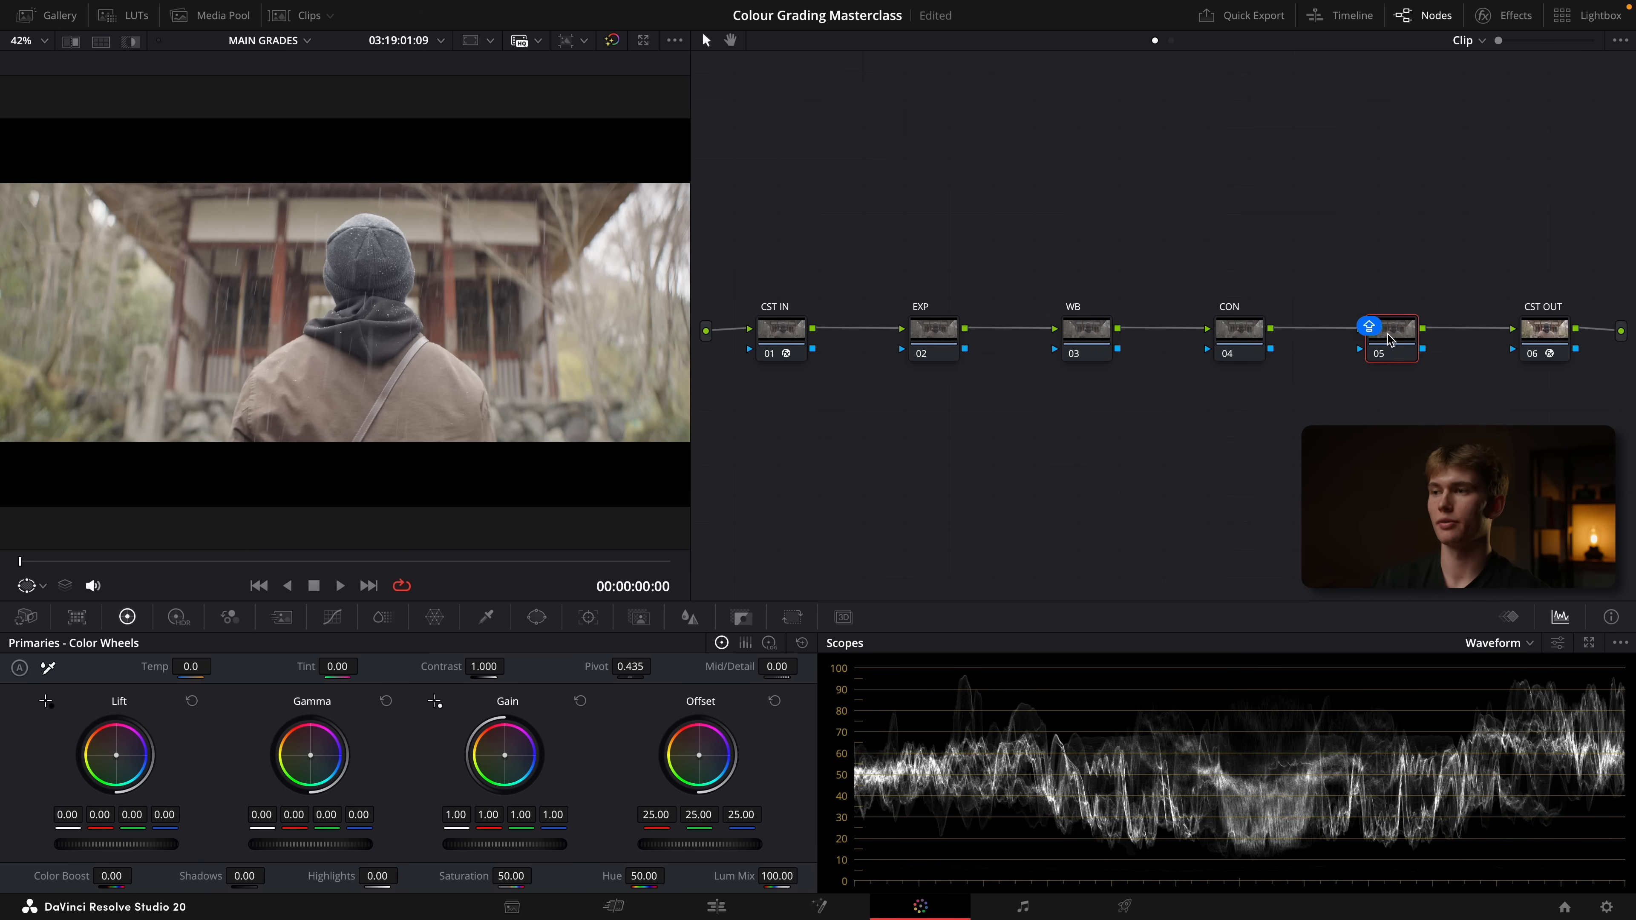
{"action": "type", "text": "HSV SAT"}
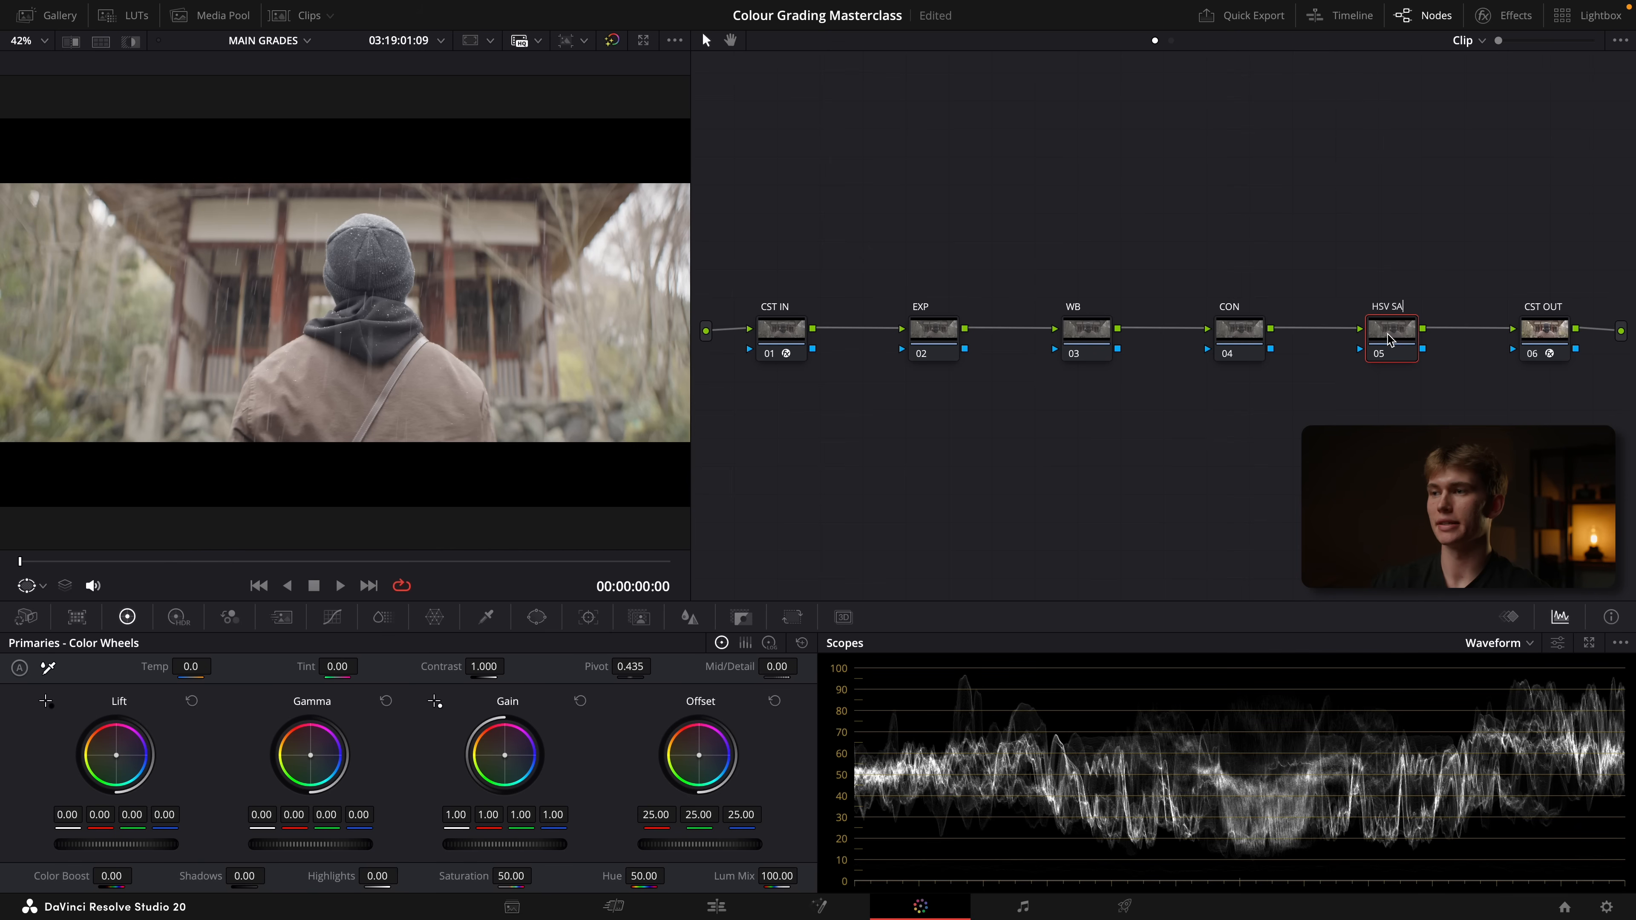
{"action": "key", "text": "Return"}
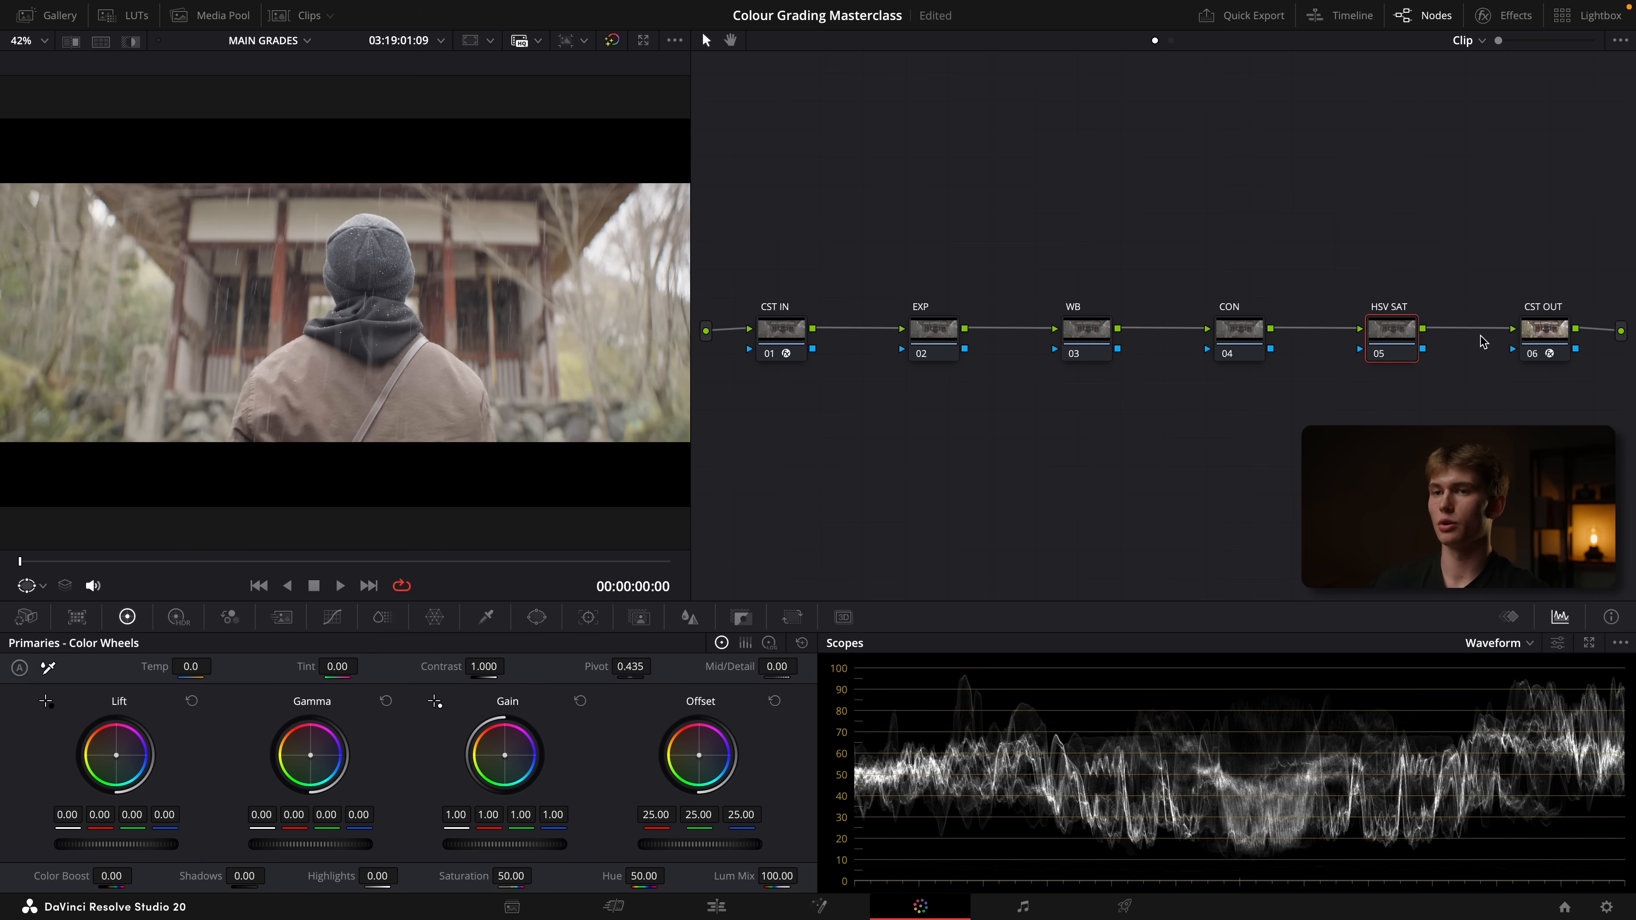
Try a global HDR exposure of 0.08 on the EXP node and reset the Global wheel
{"action": "left_click", "coordinate": [940, 334]}
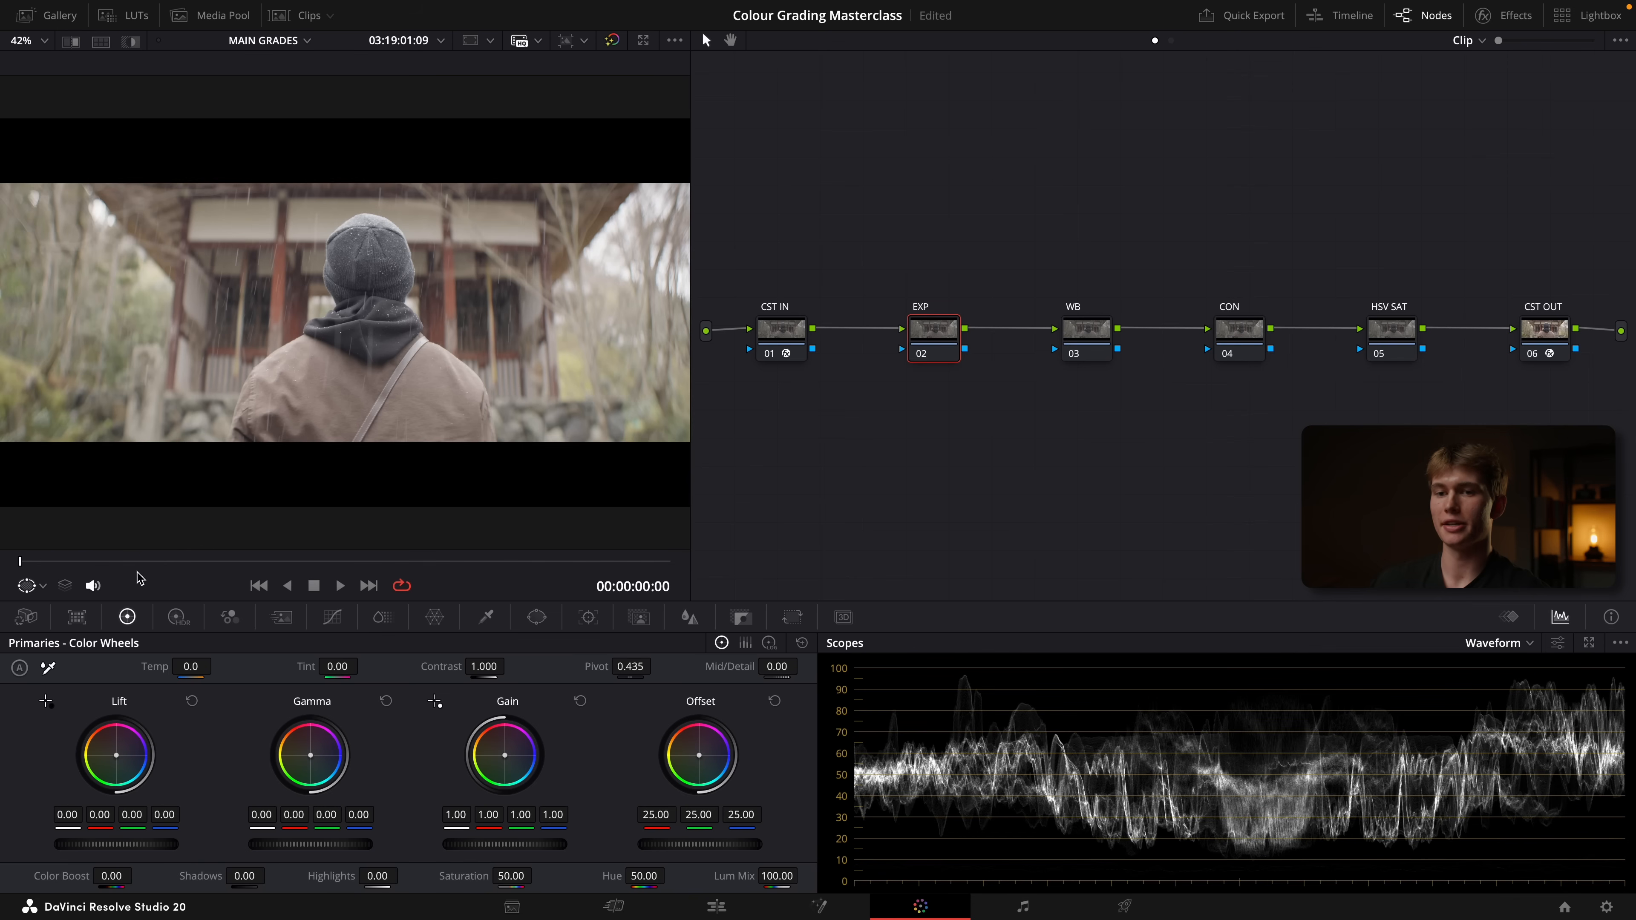
{"action": "left_click", "coordinate": [179, 619]}
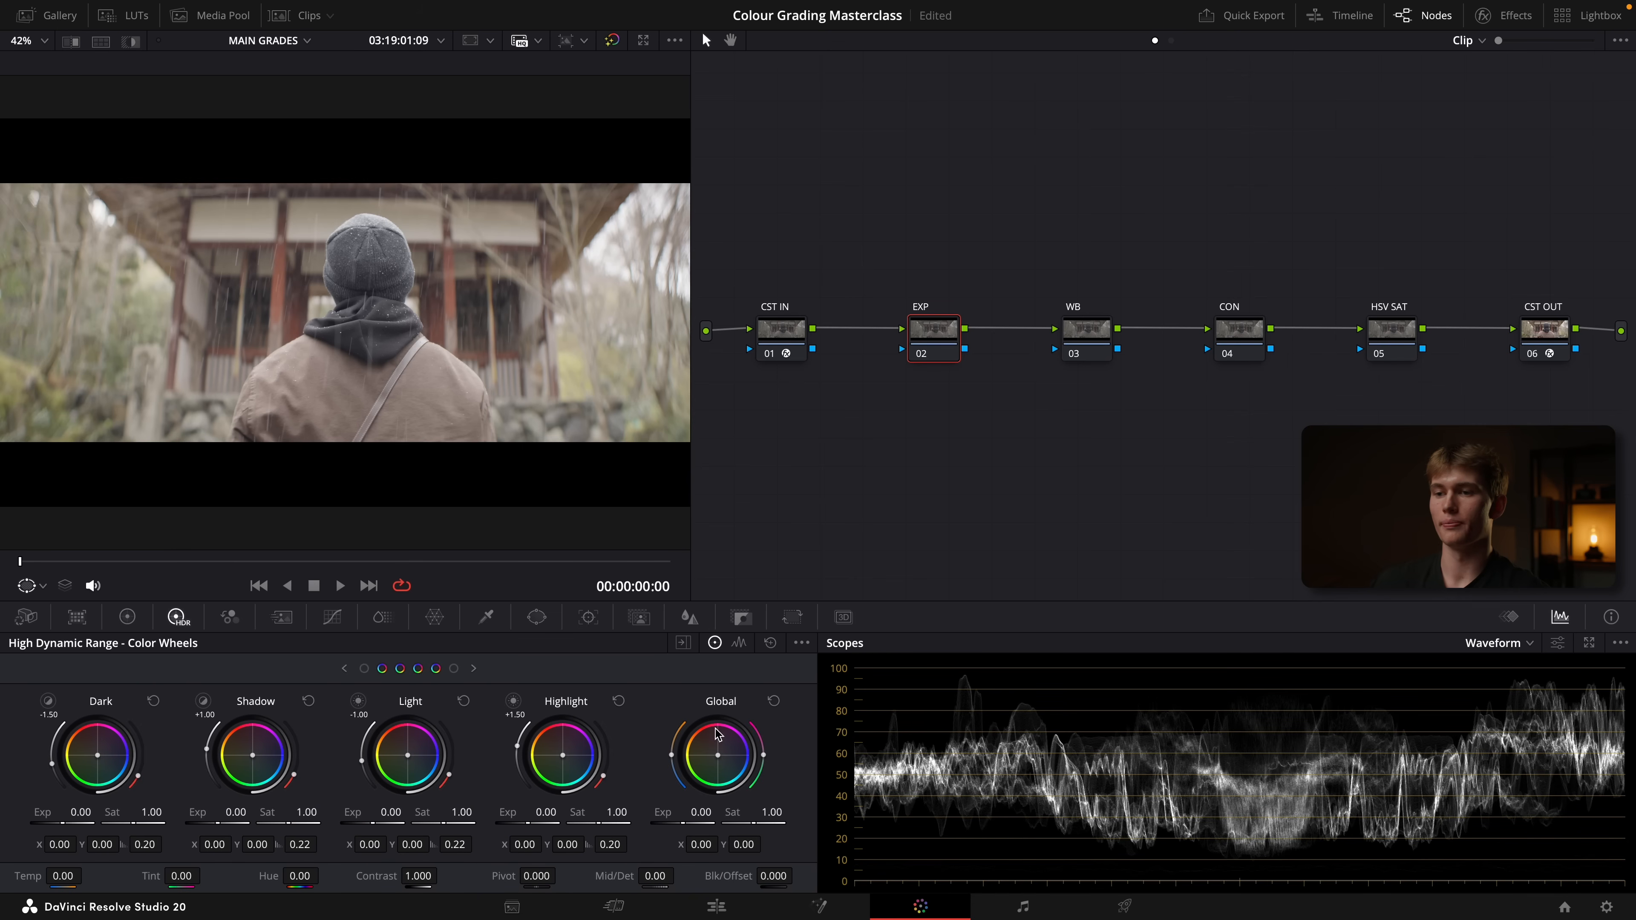
{"action": "left_click", "coordinate": [125, 617]}
{"action": "mouse_move", "coordinate": [720, 810]}
{"action": "left_mouse_down"}
{"action": "mouse_move", "coordinate": [640, 810]}
{"action": "mouse_move", "coordinate": [741, 810]}
{"action": "mouse_move", "coordinate": [725, 810]}
{"action": "left_mouse_up"}
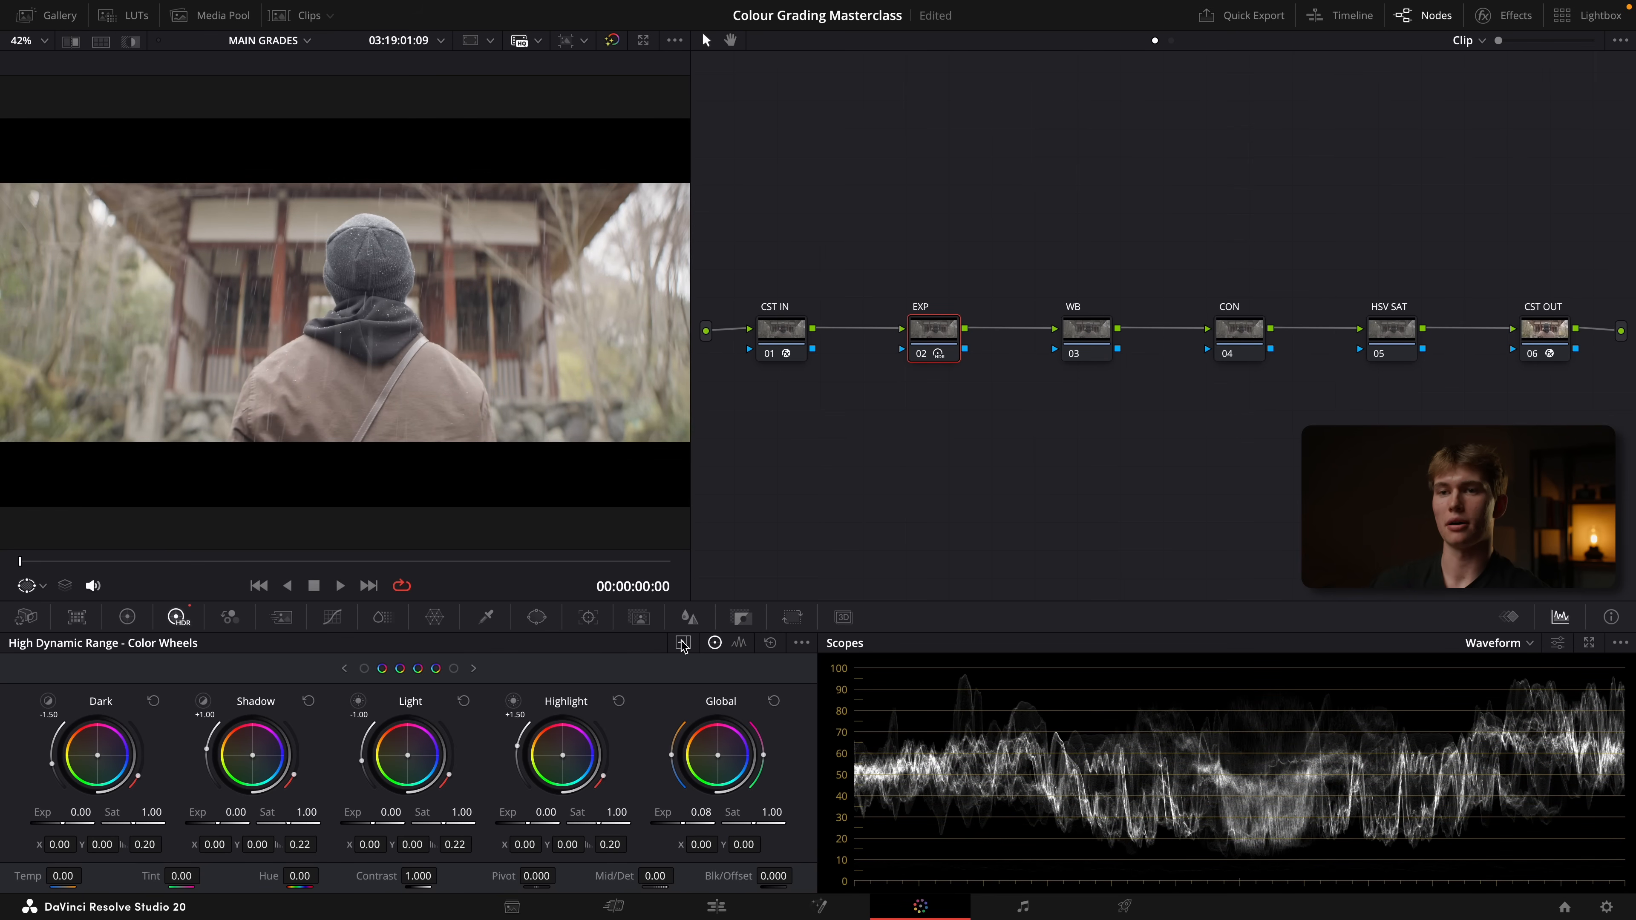
{"action": "left_click", "coordinate": [773, 701]}
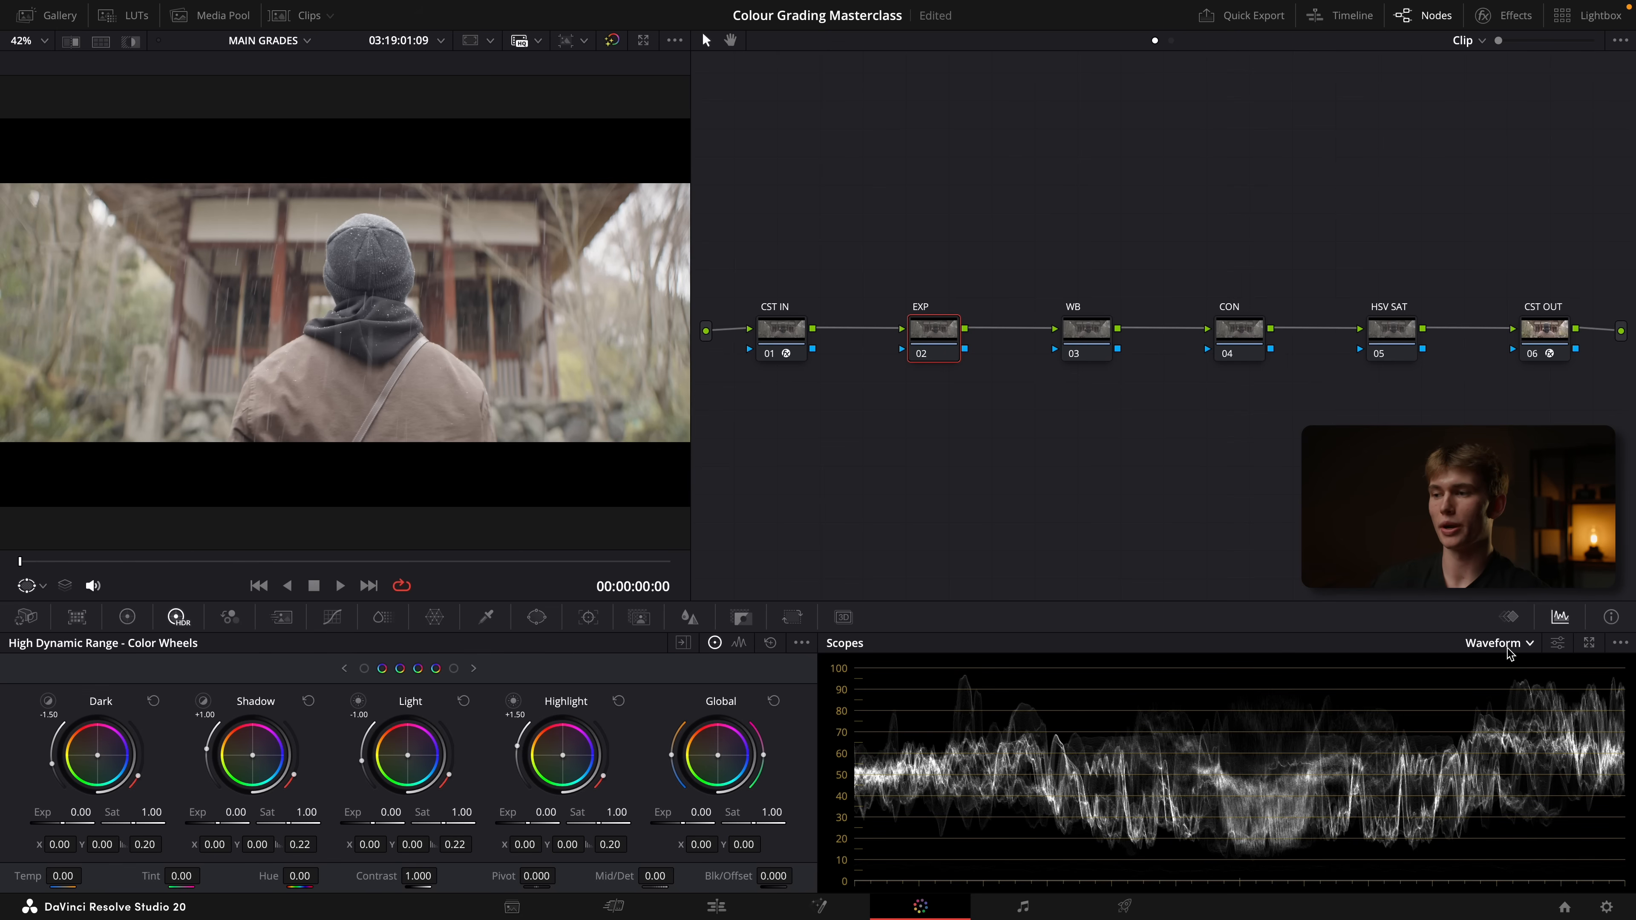
Switch the scope to the parade for a look and return it to the waveform
{"action": "left_click", "coordinate": [1530, 644]}
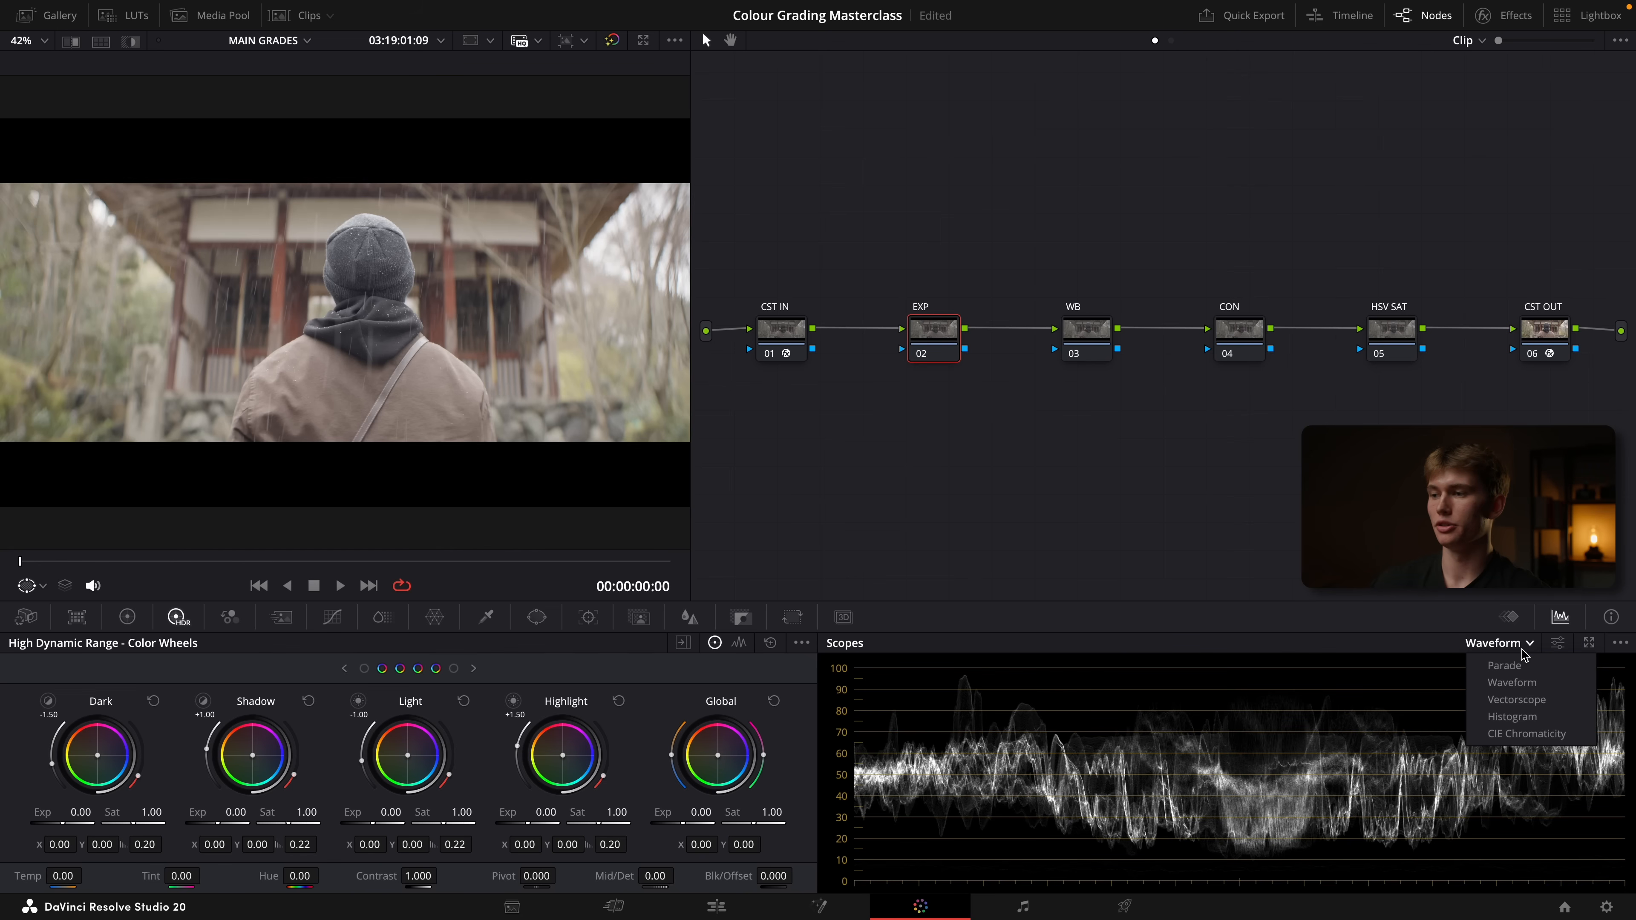
{"action": "left_click", "coordinate": [1511, 666]}
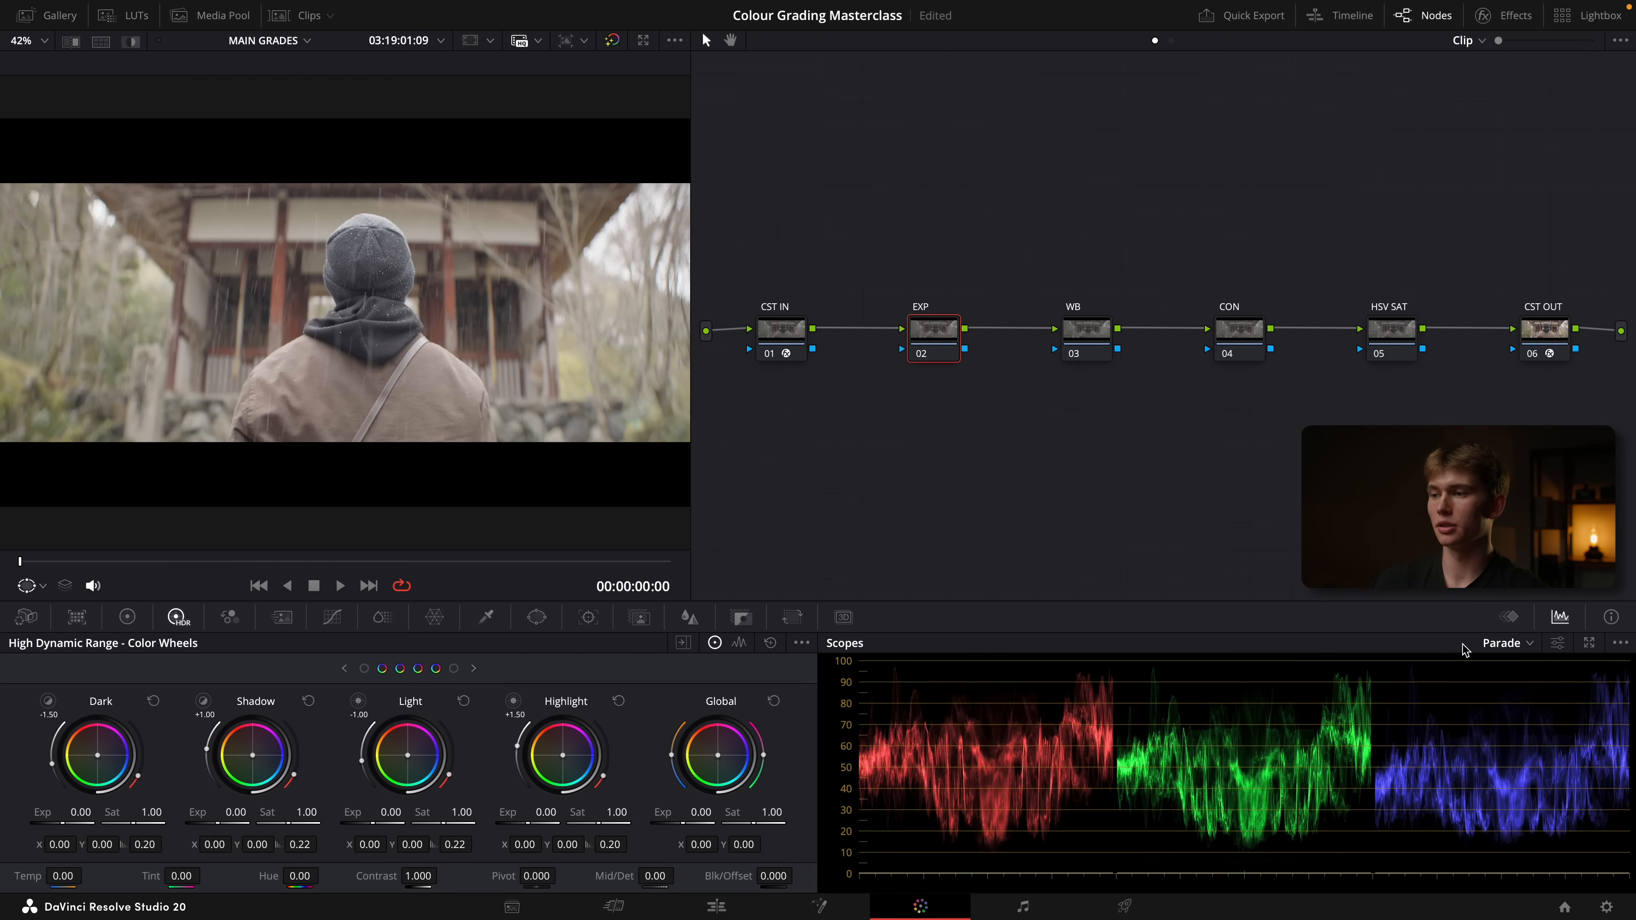
{"action": "left_click", "coordinate": [1530, 643]}
{"action": "left_click", "coordinate": [1529, 683]}
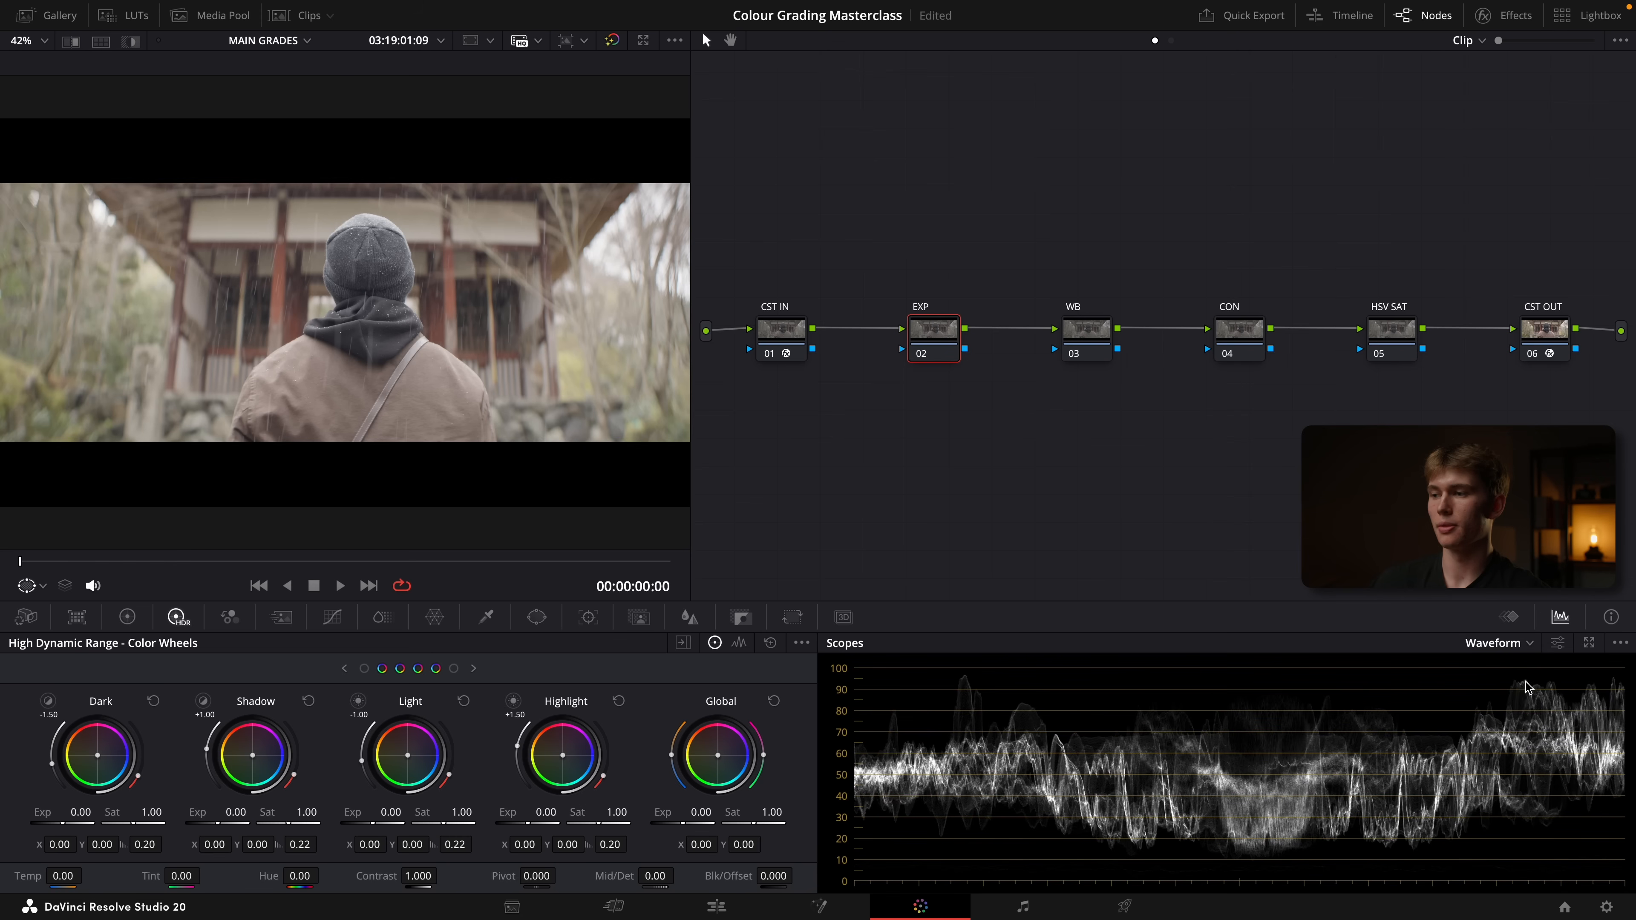
Try the waveform scope's RGB mode and set it back to Y
{"action": "left_click", "coordinate": [1559, 646]}
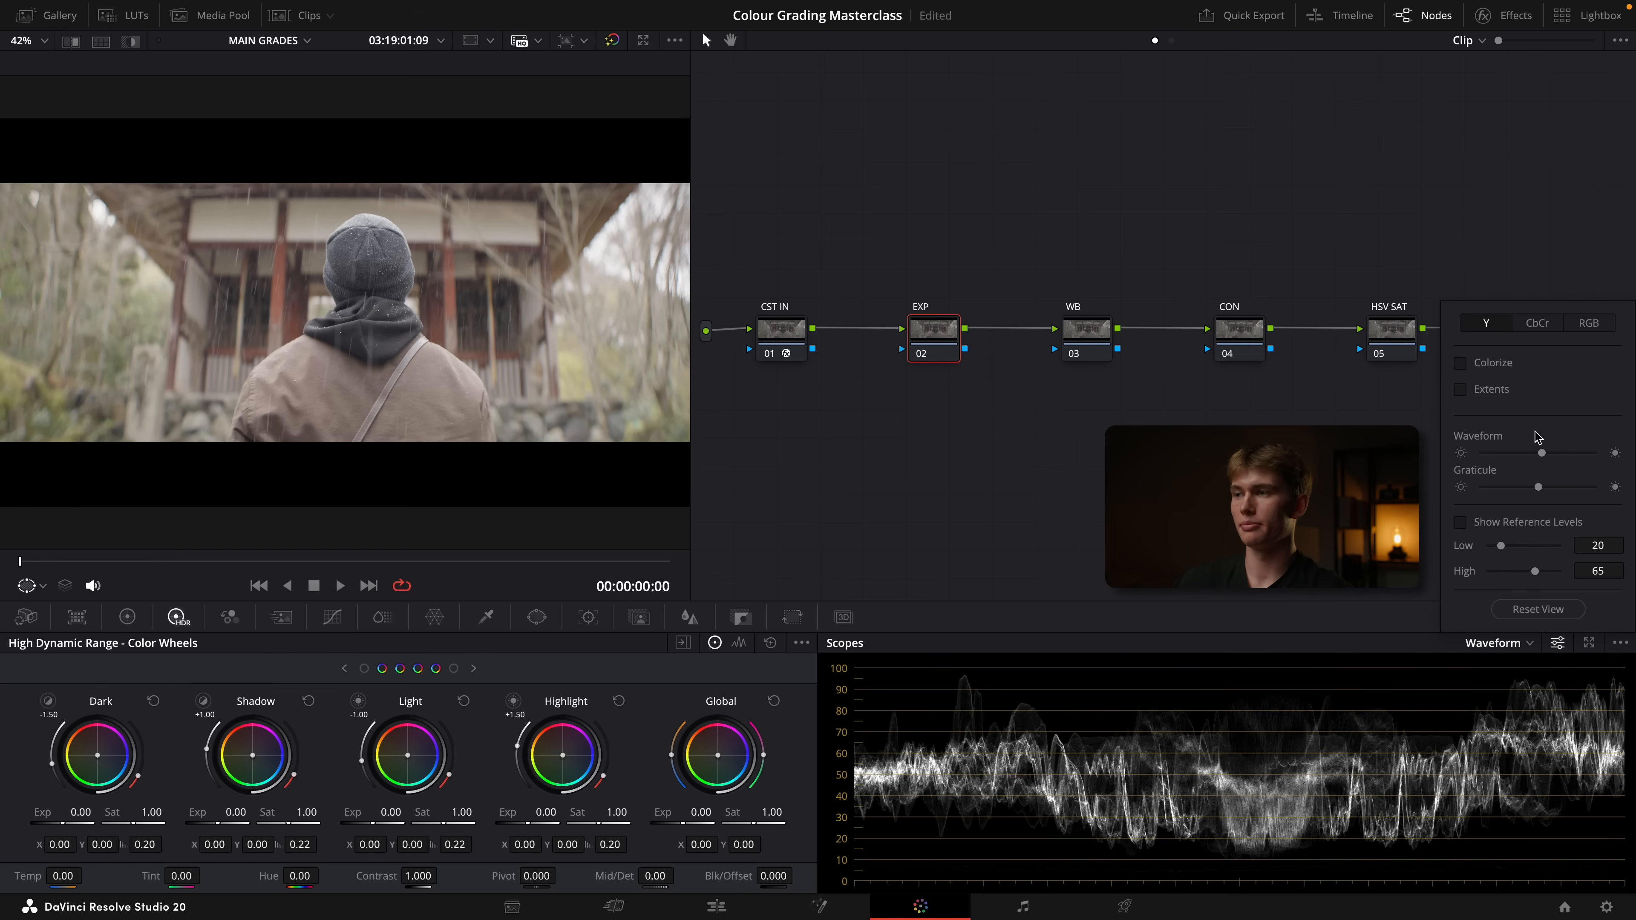
{"action": "left_click", "coordinate": [1591, 329]}
{"action": "left_click", "coordinate": [1492, 326]}
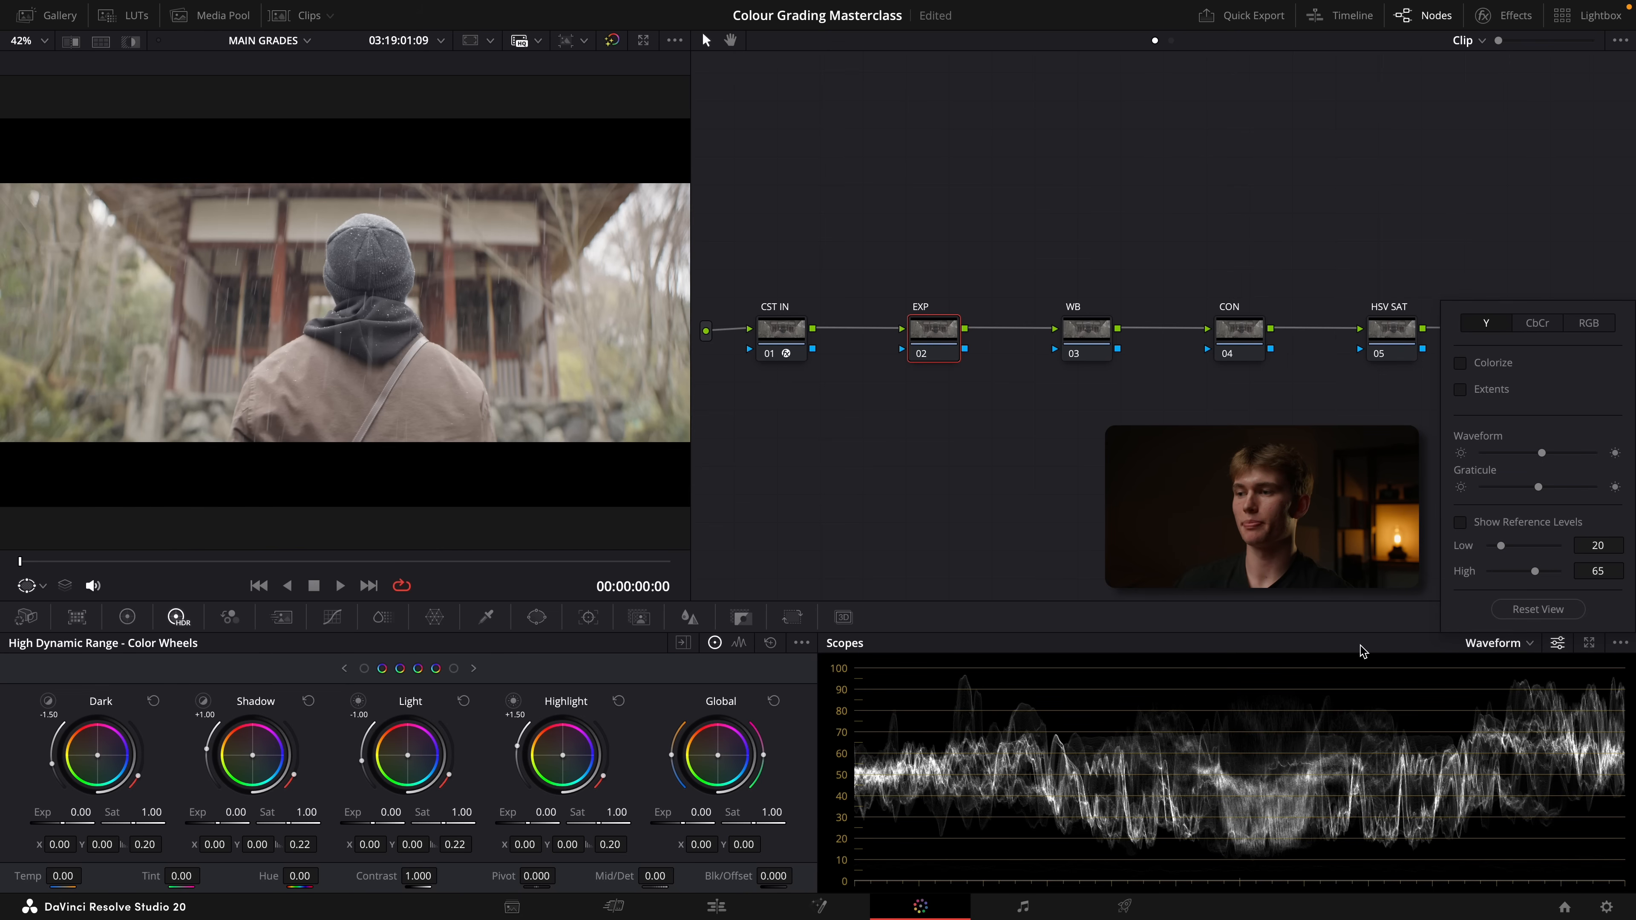
{"action": "left_click", "coordinate": [1429, 646]}
Set the scopes' waveform scale style to Percentage
{"action": "left_click", "coordinate": [1619, 644]}
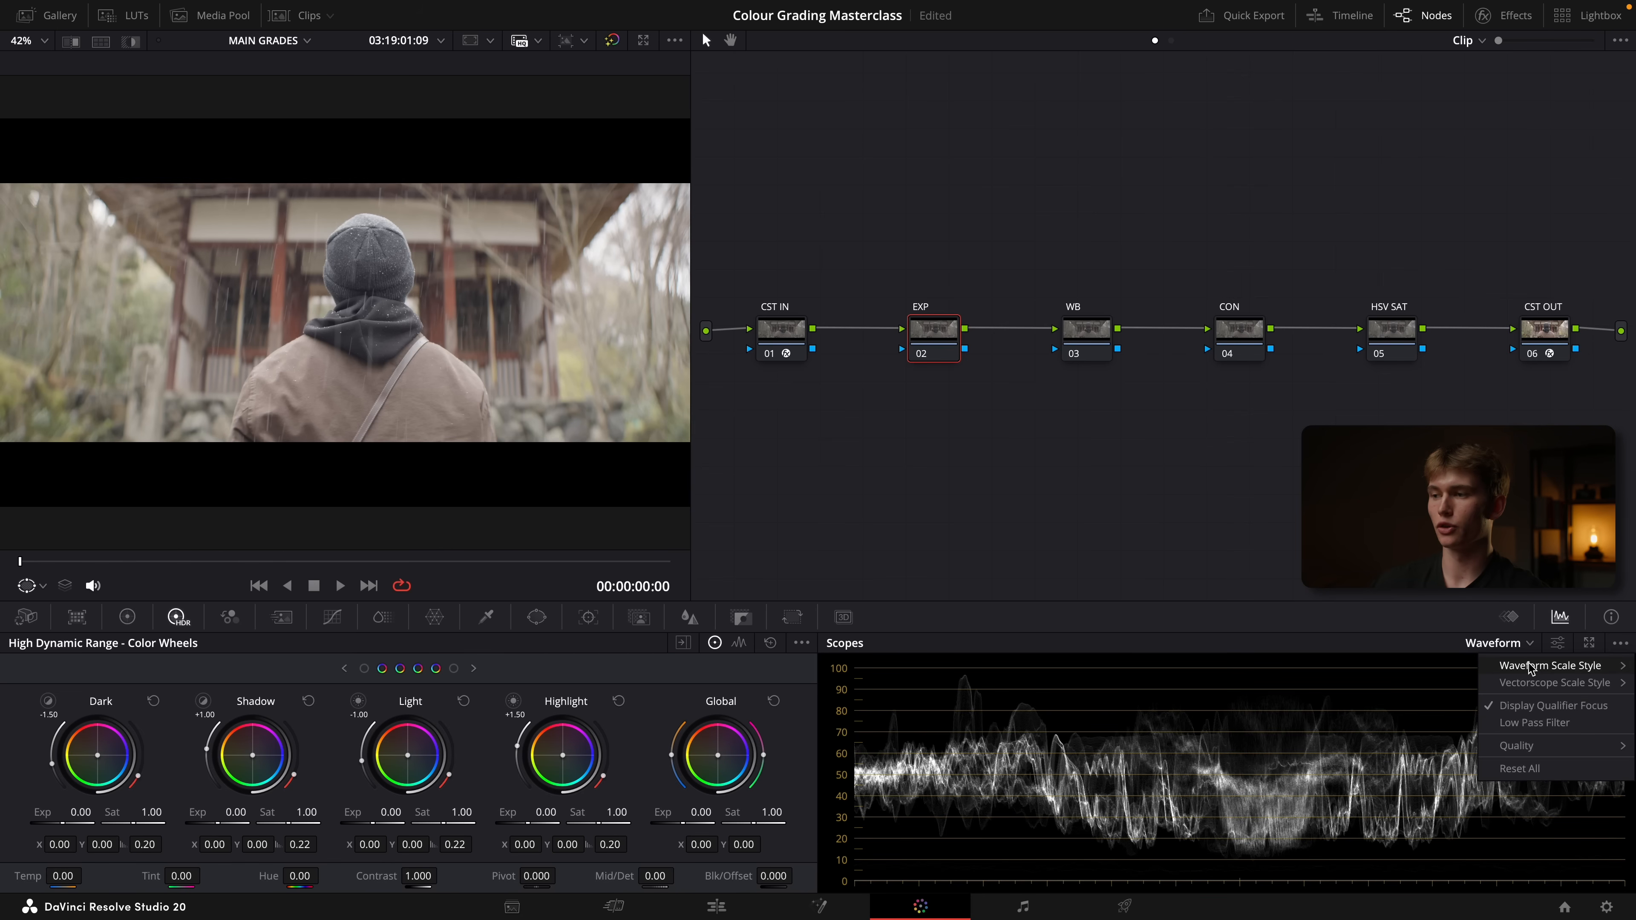
{"action": "mouse_move", "coordinate": [1540, 670]}
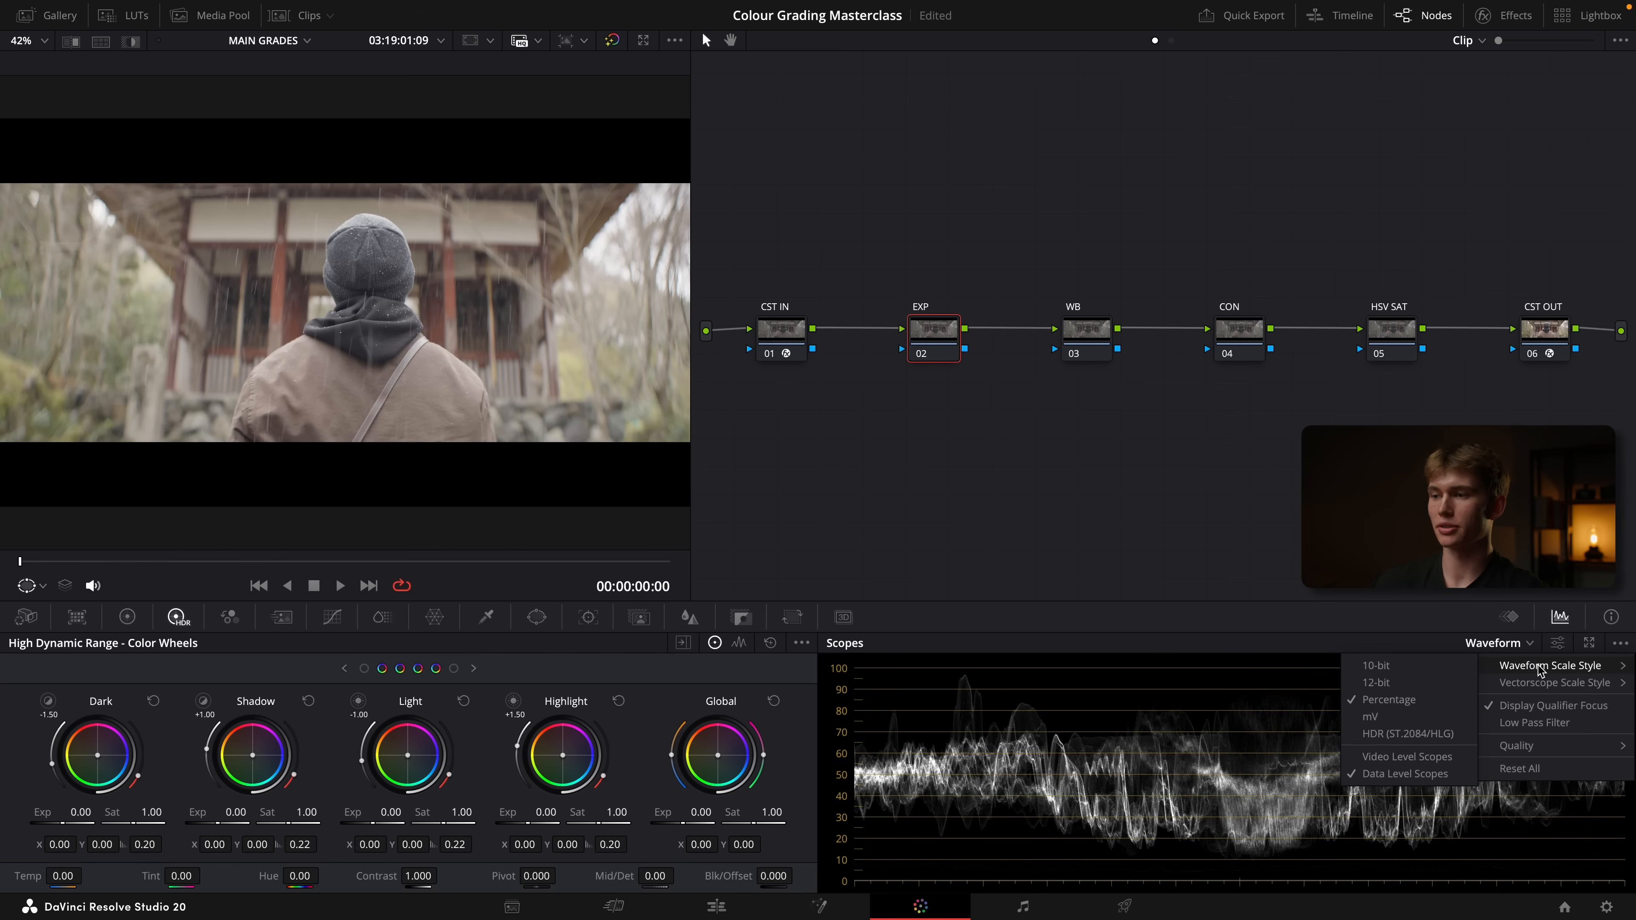
{"action": "left_click", "coordinate": [1388, 705]}
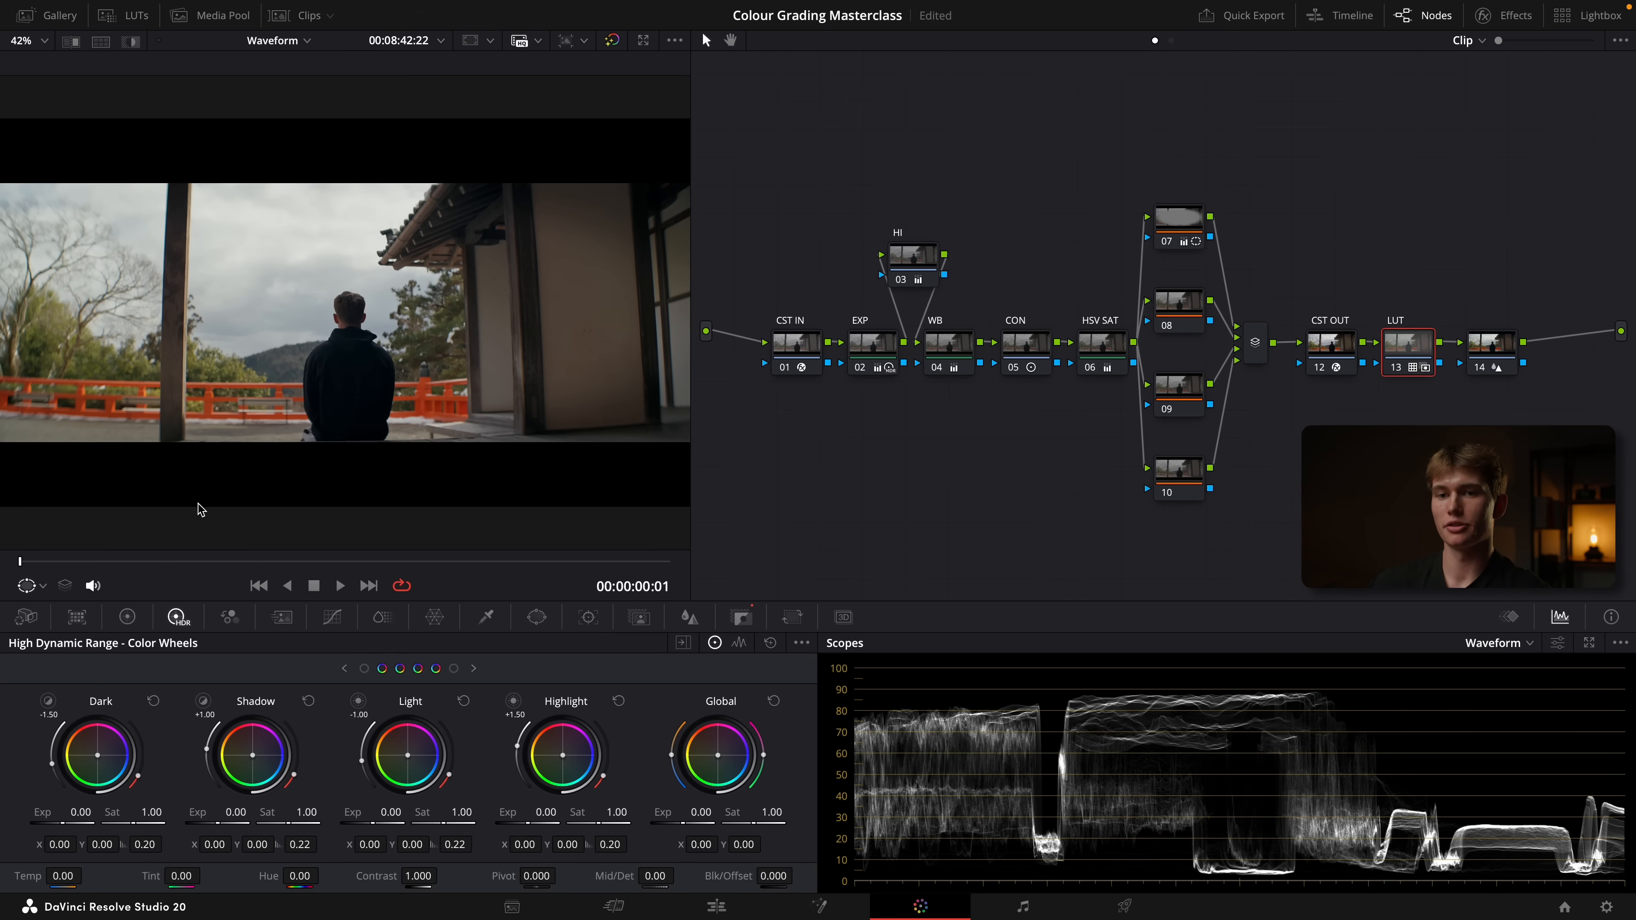
Switch the viewer's on-screen control to Qualifier for reading pixel values
{"action": "left_click", "coordinate": [40, 587]}
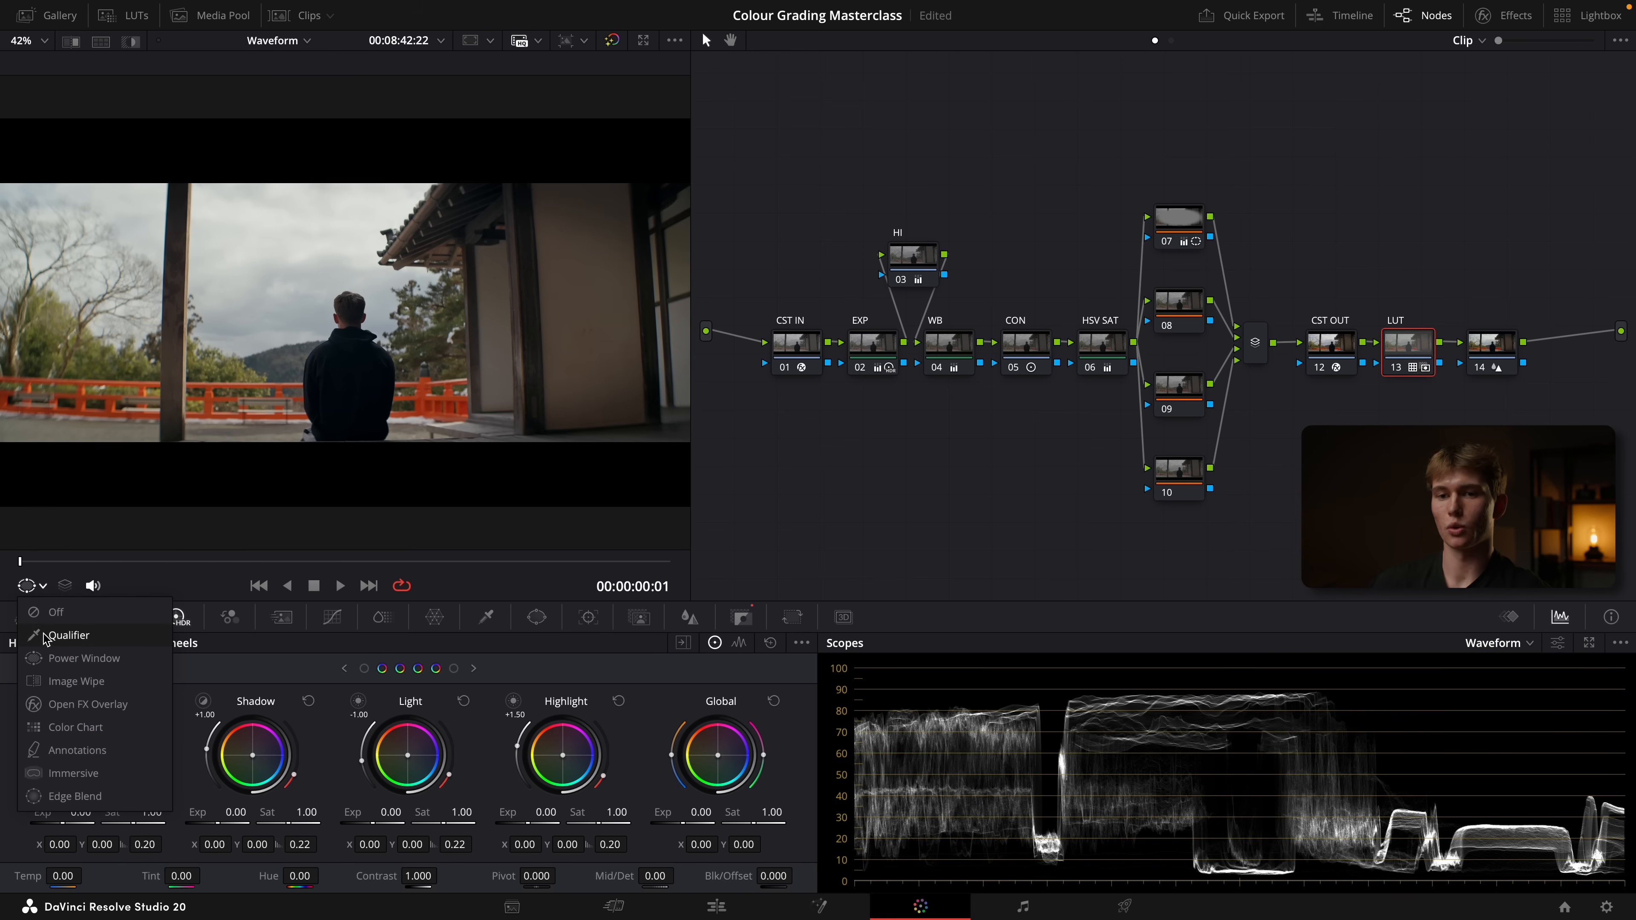
{"action": "left_click", "coordinate": [67, 635]}
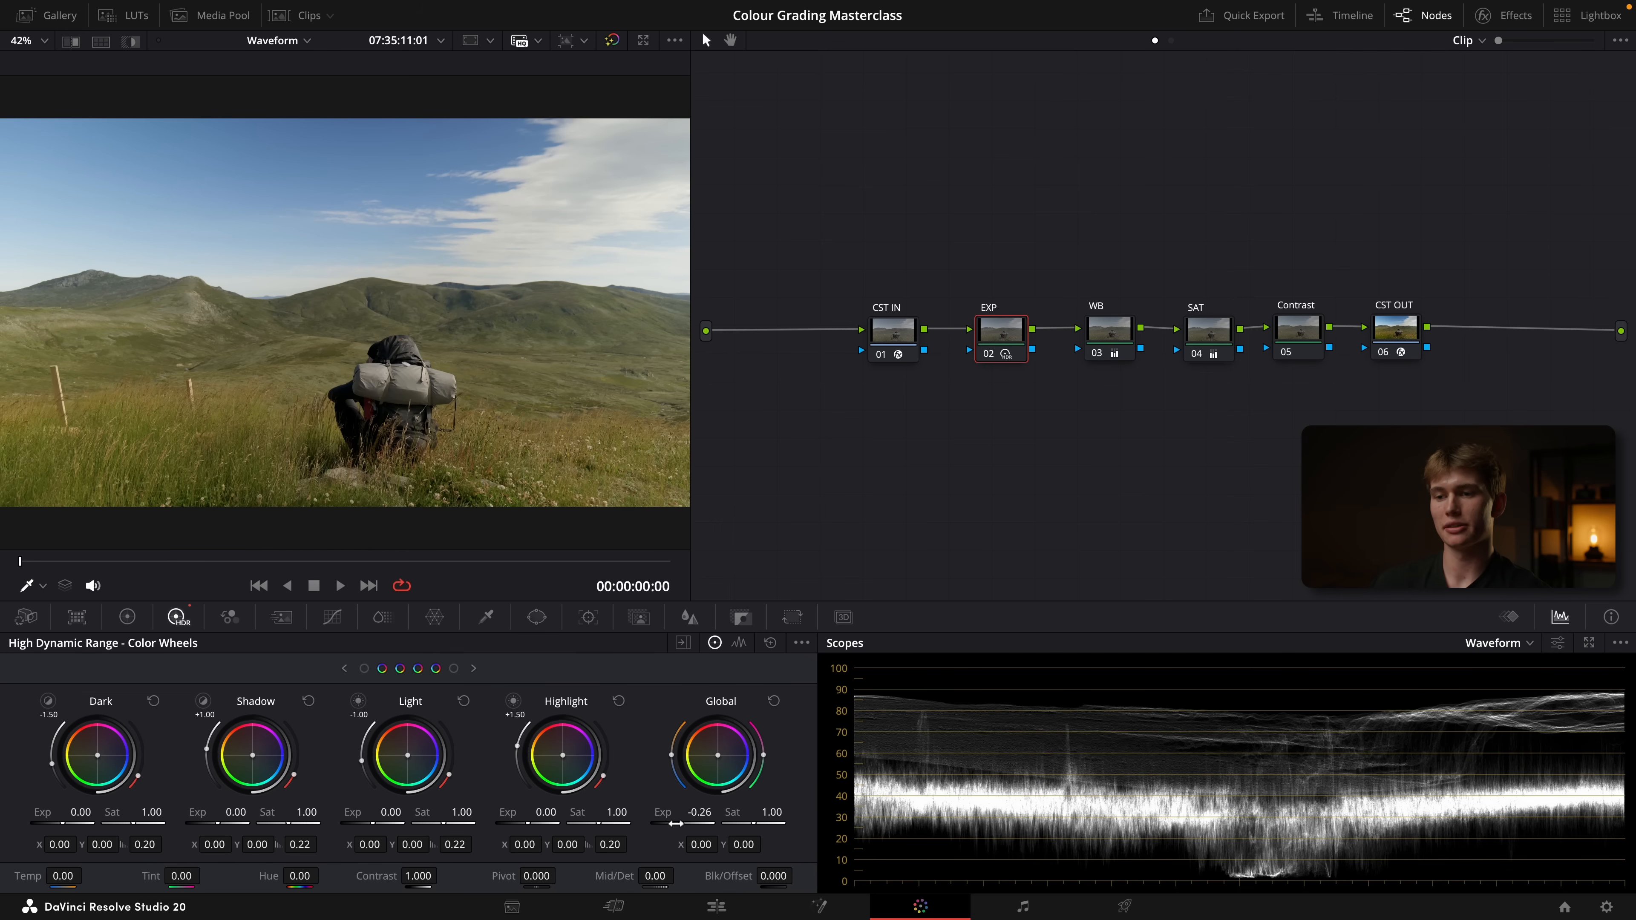
Try raising and lowering the global HDR exposure on the hiker clip's EXP node, reverting each change
{"action": "left_click_drag", "start_coordinate": [699, 812], "coordinate": [946, 812]}
{"action": "left_click", "coordinate": [775, 702]}
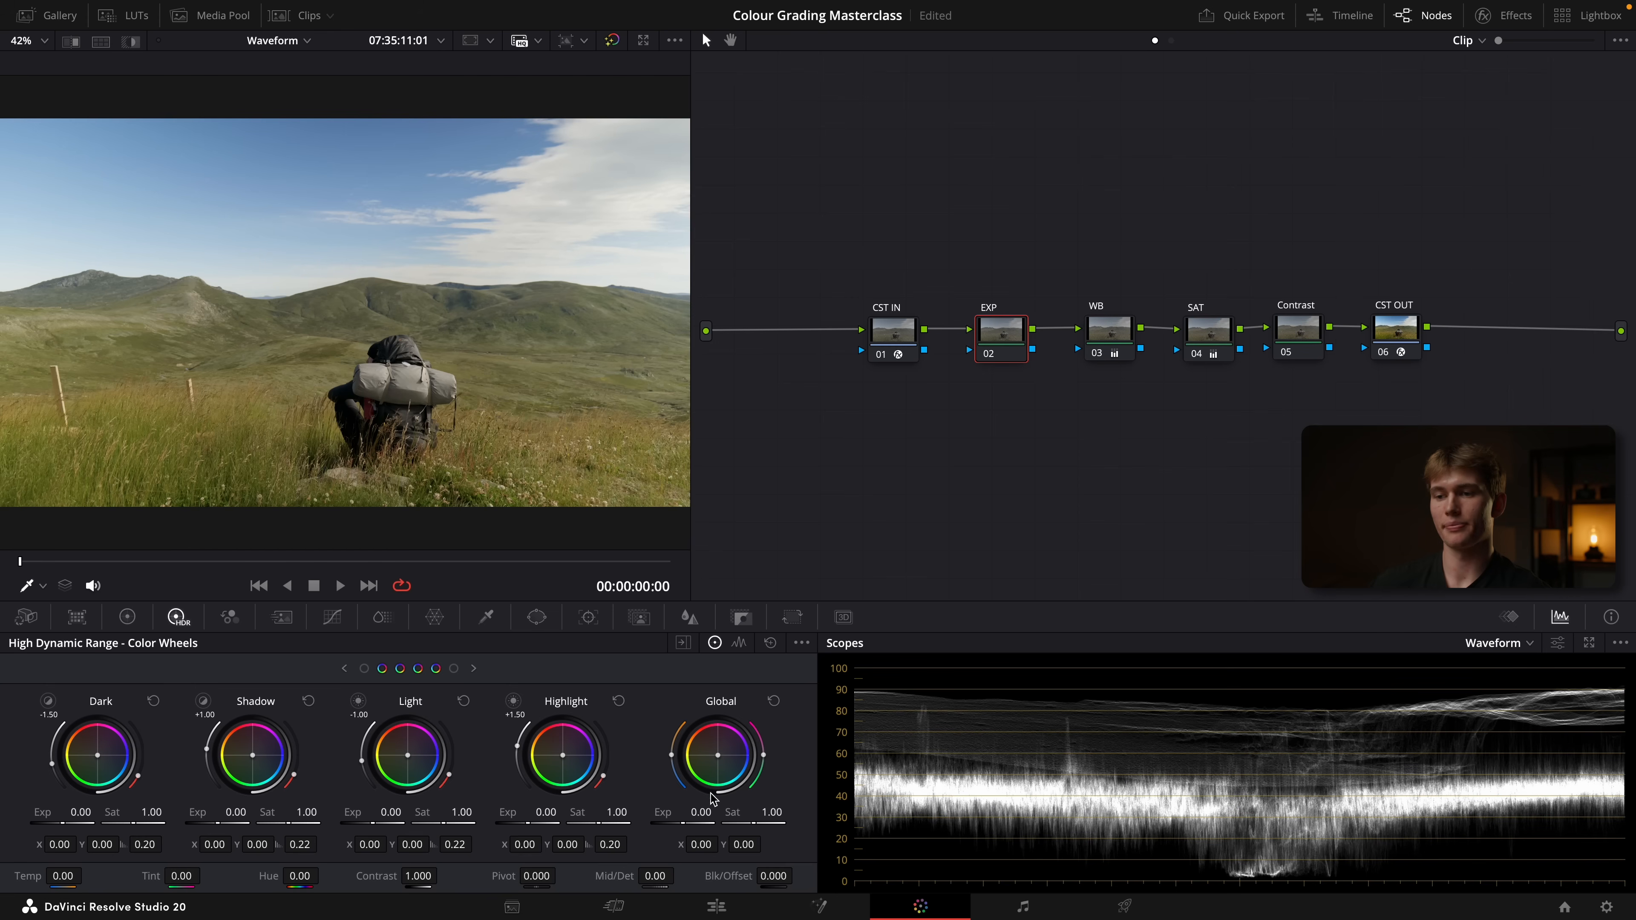
{"action": "left_click_drag", "start_coordinate": [683, 824], "coordinate": [449, 823]}
{"action": "key", "text": "super+z"}
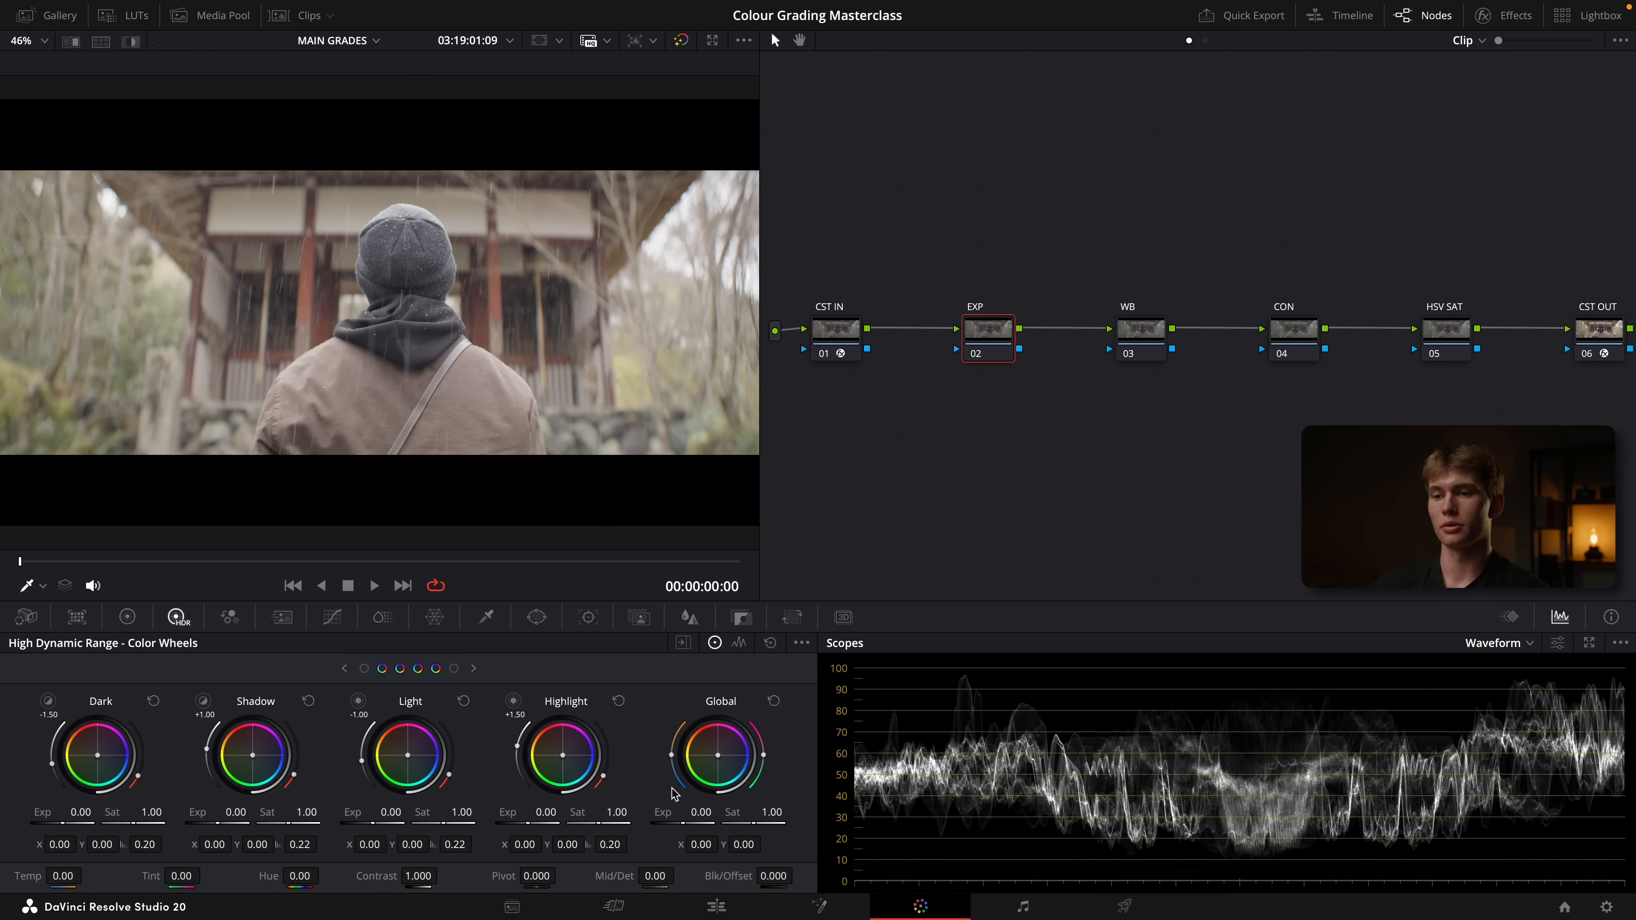
Lower the EXP node's global HDR exposure to -1.28 and raise its primaries lift to 0.01 on all channels
{"action": "left_click", "coordinate": [684, 826]}
{"action": "left_click_drag", "start_coordinate": [688, 825], "coordinate": [675, 824]}
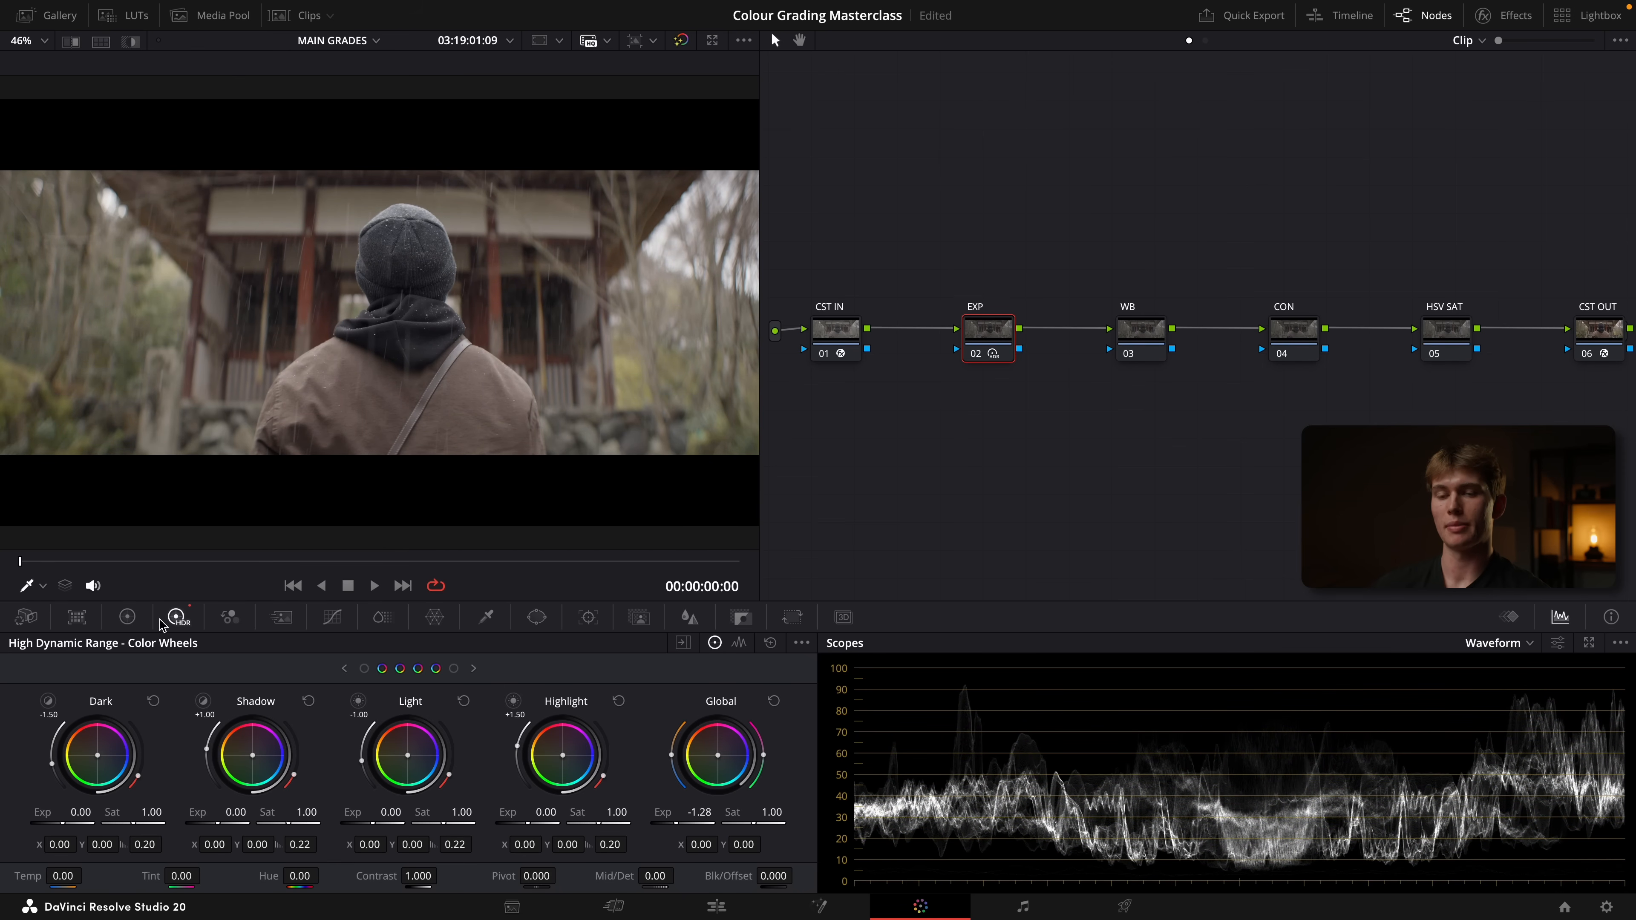
{"action": "left_click", "coordinate": [126, 620]}
{"action": "left_click_drag", "start_coordinate": [114, 848], "coordinate": [117, 848]}
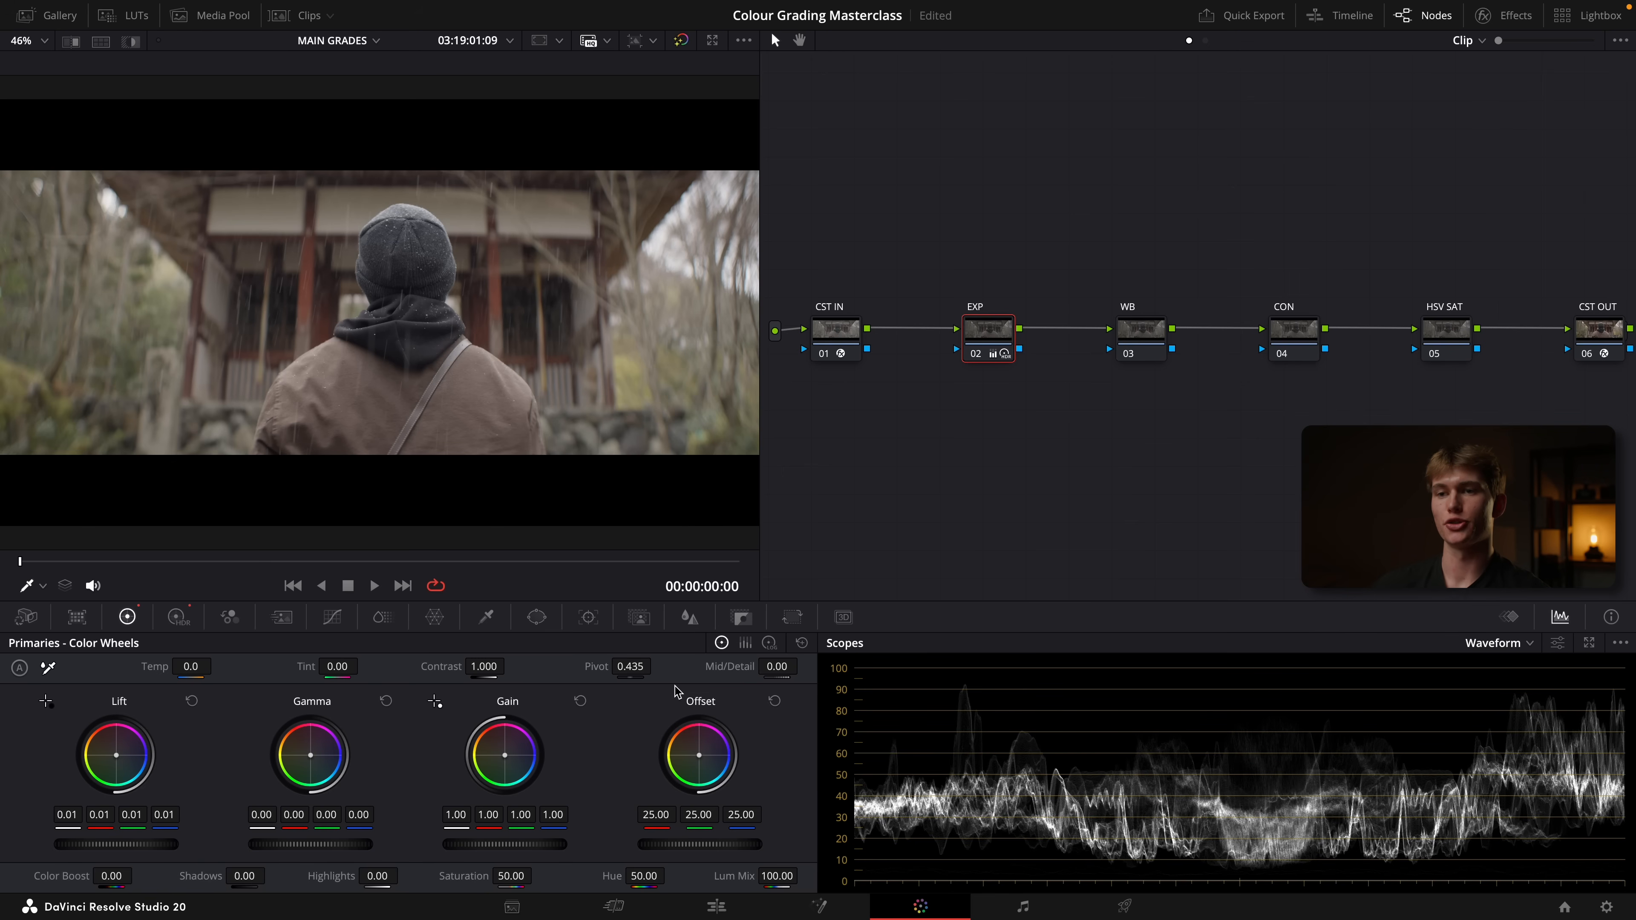
{"action": "left_click", "coordinate": [190, 617]}
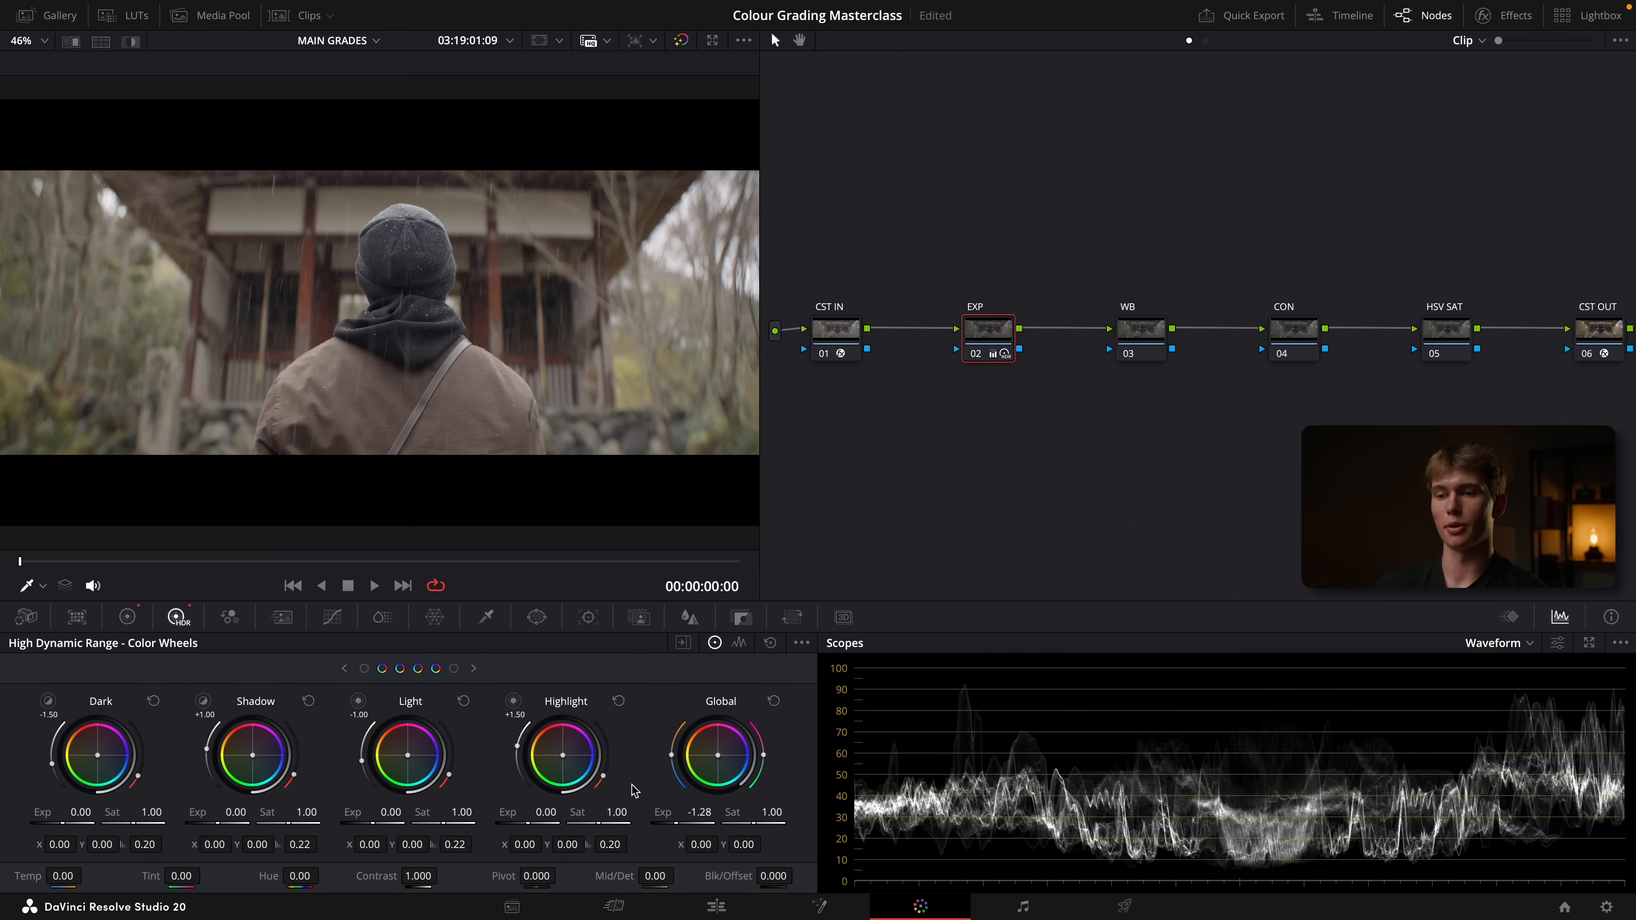
{"action": "left_click", "coordinate": [127, 617]}
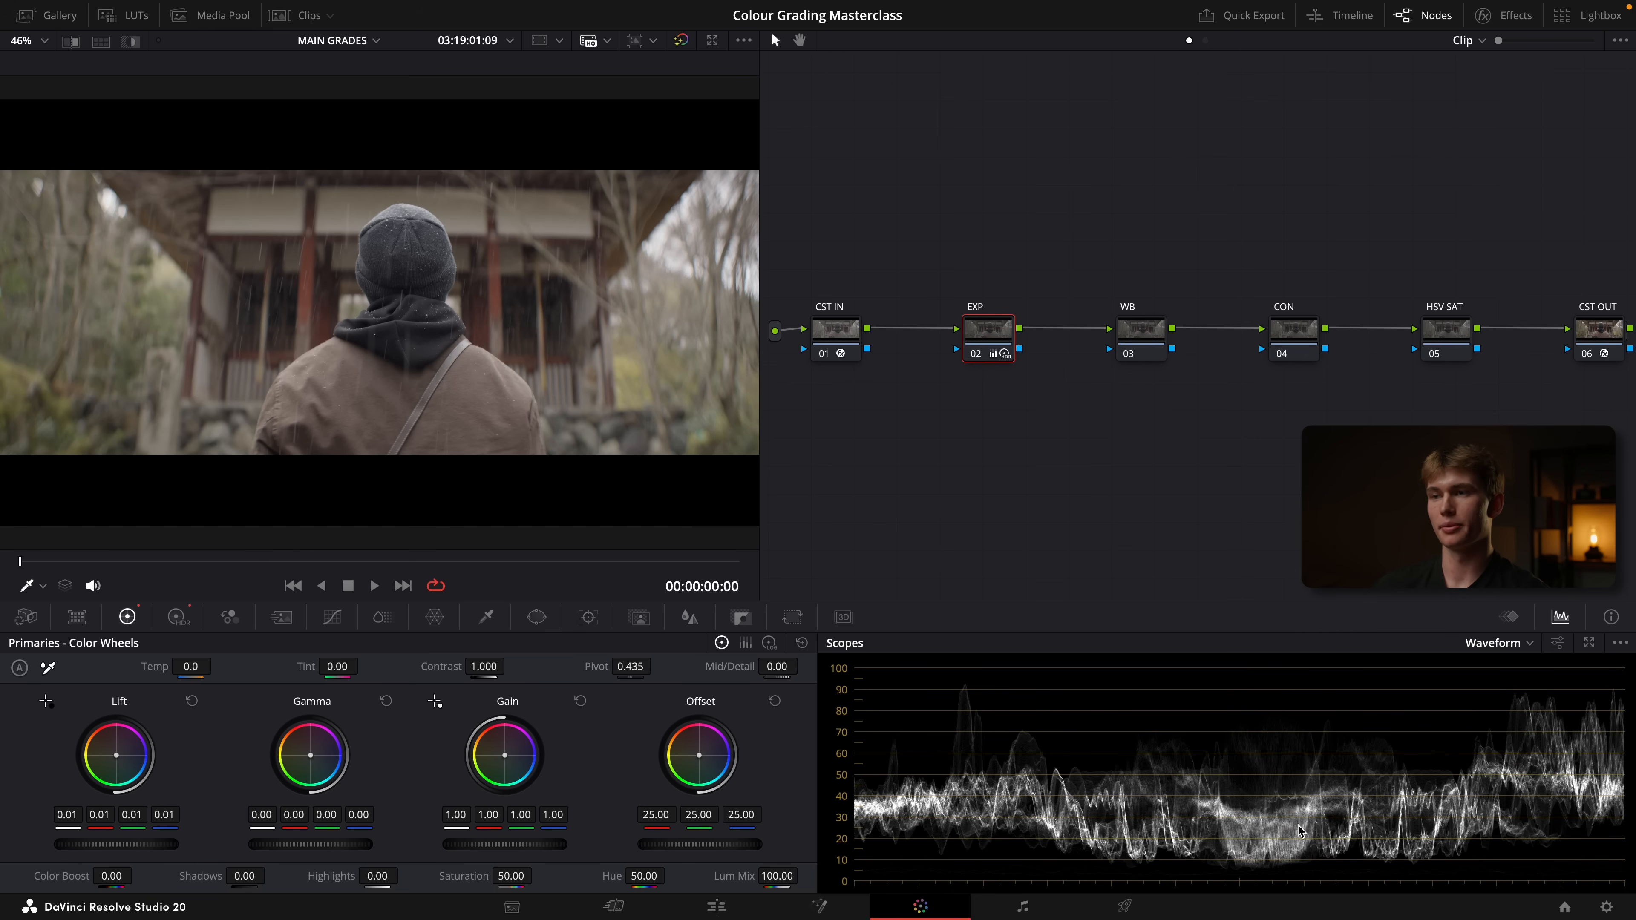
Select the WB node for checking the dark hood, set the waveform scope to RGB, and set the viewer's on-screen control to Qualifier
{"action": "left_click", "coordinate": [1161, 348]}
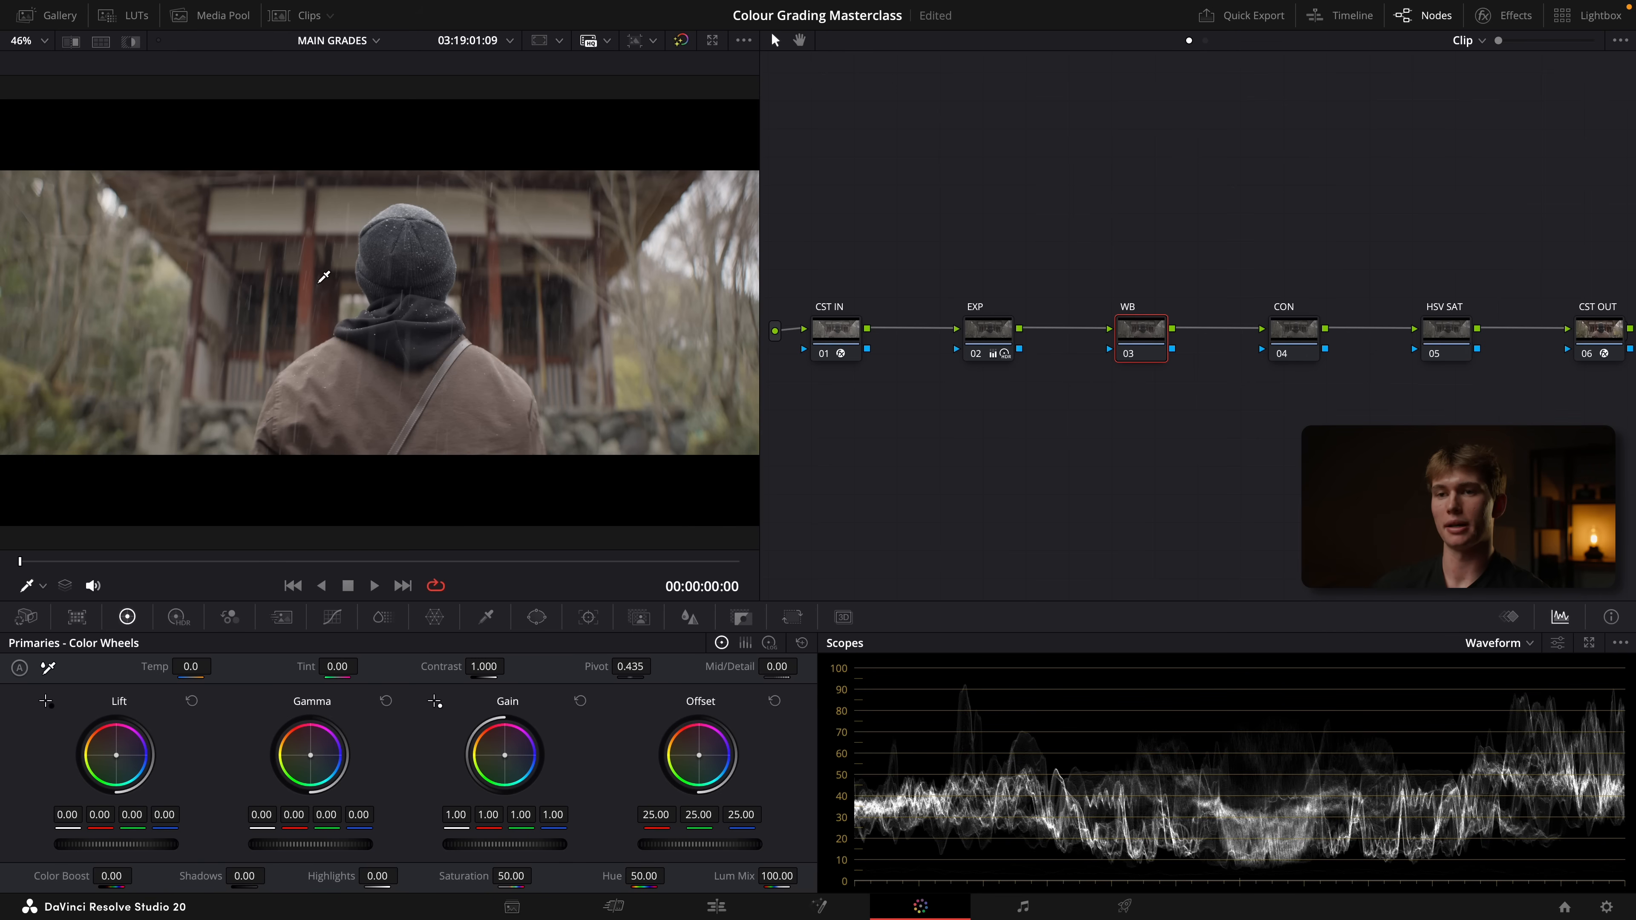
{"action": "scroll", "coordinate": [407, 339], "scroll_direction": "up", "scroll_amount": 5}
{"action": "scroll", "coordinate": [407, 339], "scroll_direction": "down", "scroll_amount": 5}
{"action": "scroll", "coordinate": [436, 320], "scroll_direction": "up", "scroll_amount": 4}
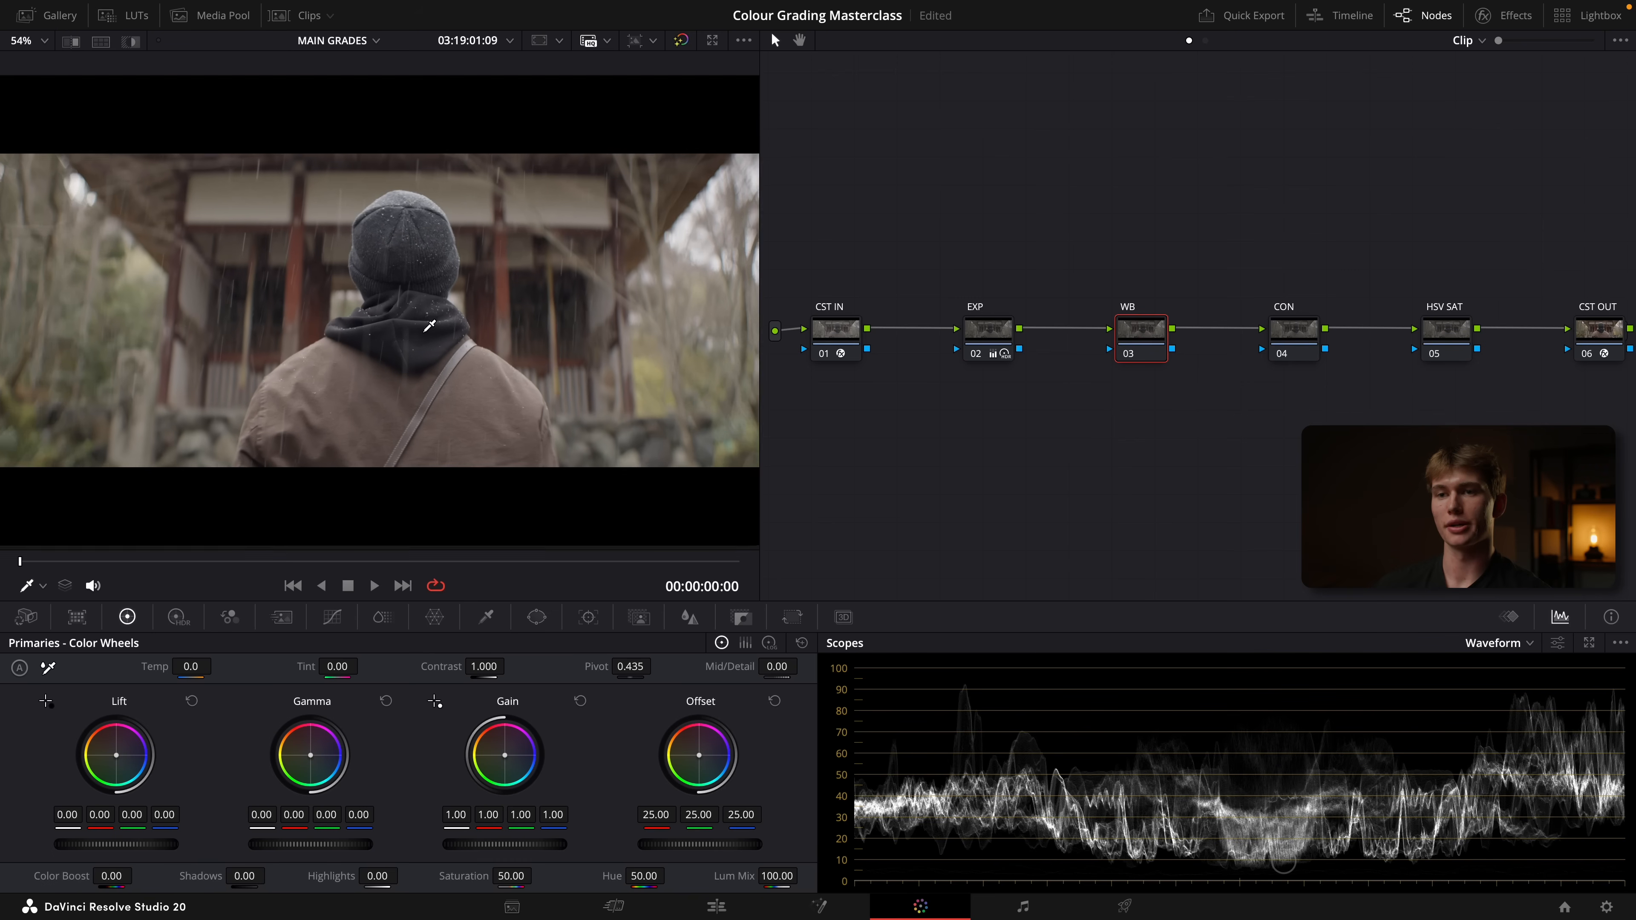
{"action": "scroll", "coordinate": [430, 325], "scroll_direction": "up", "scroll_amount": 4}
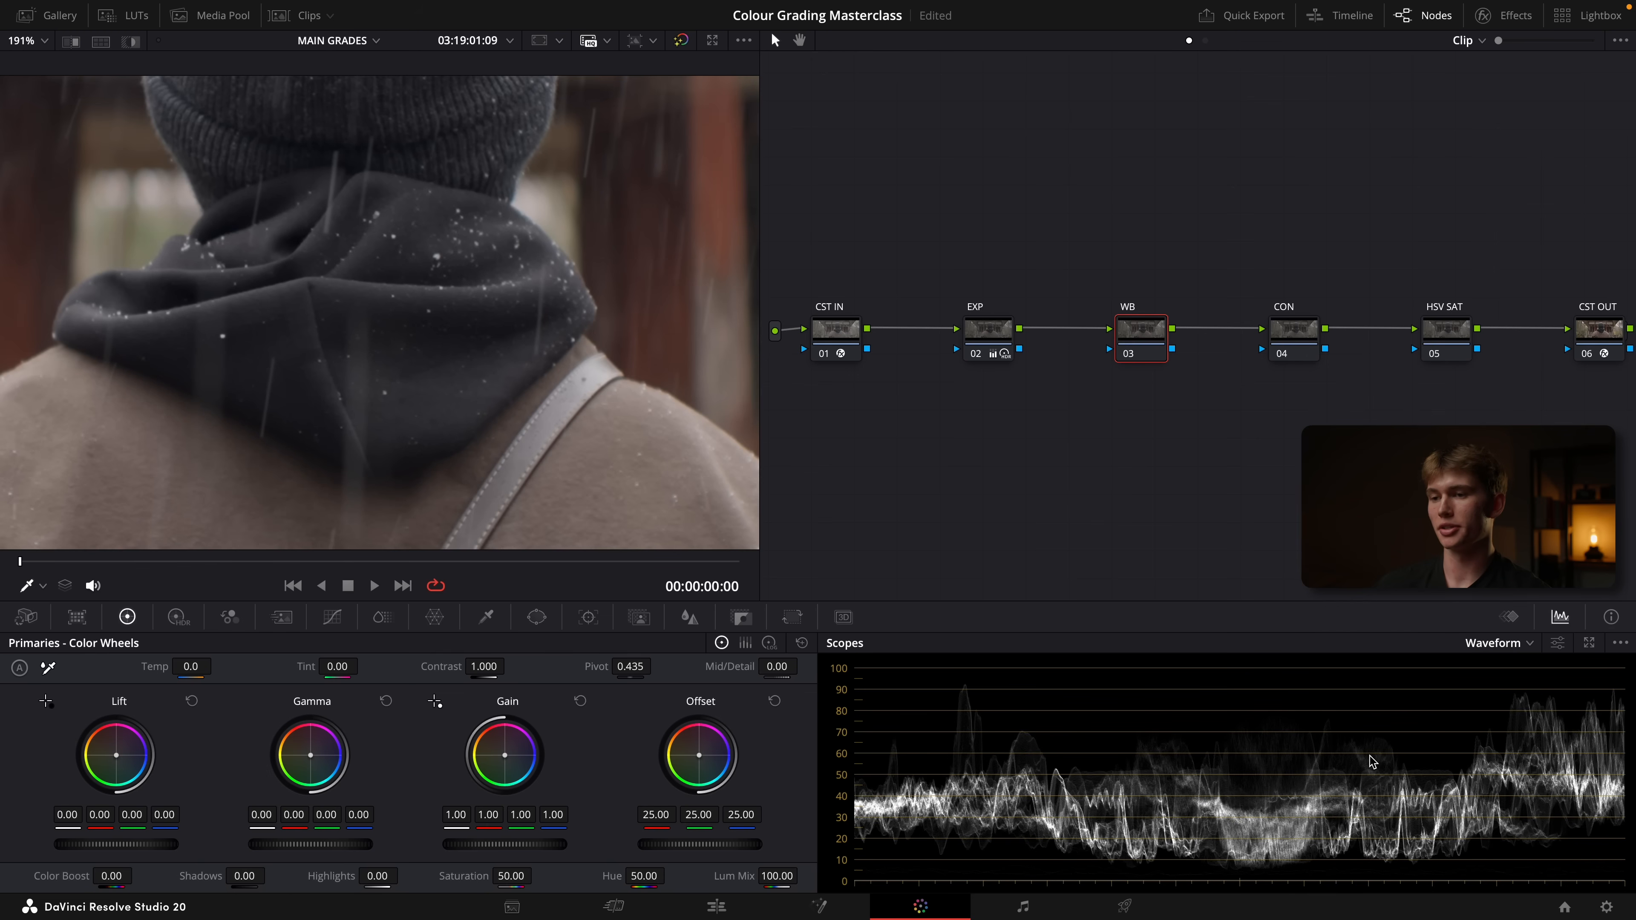
{"action": "left_click", "coordinate": [1558, 645]}
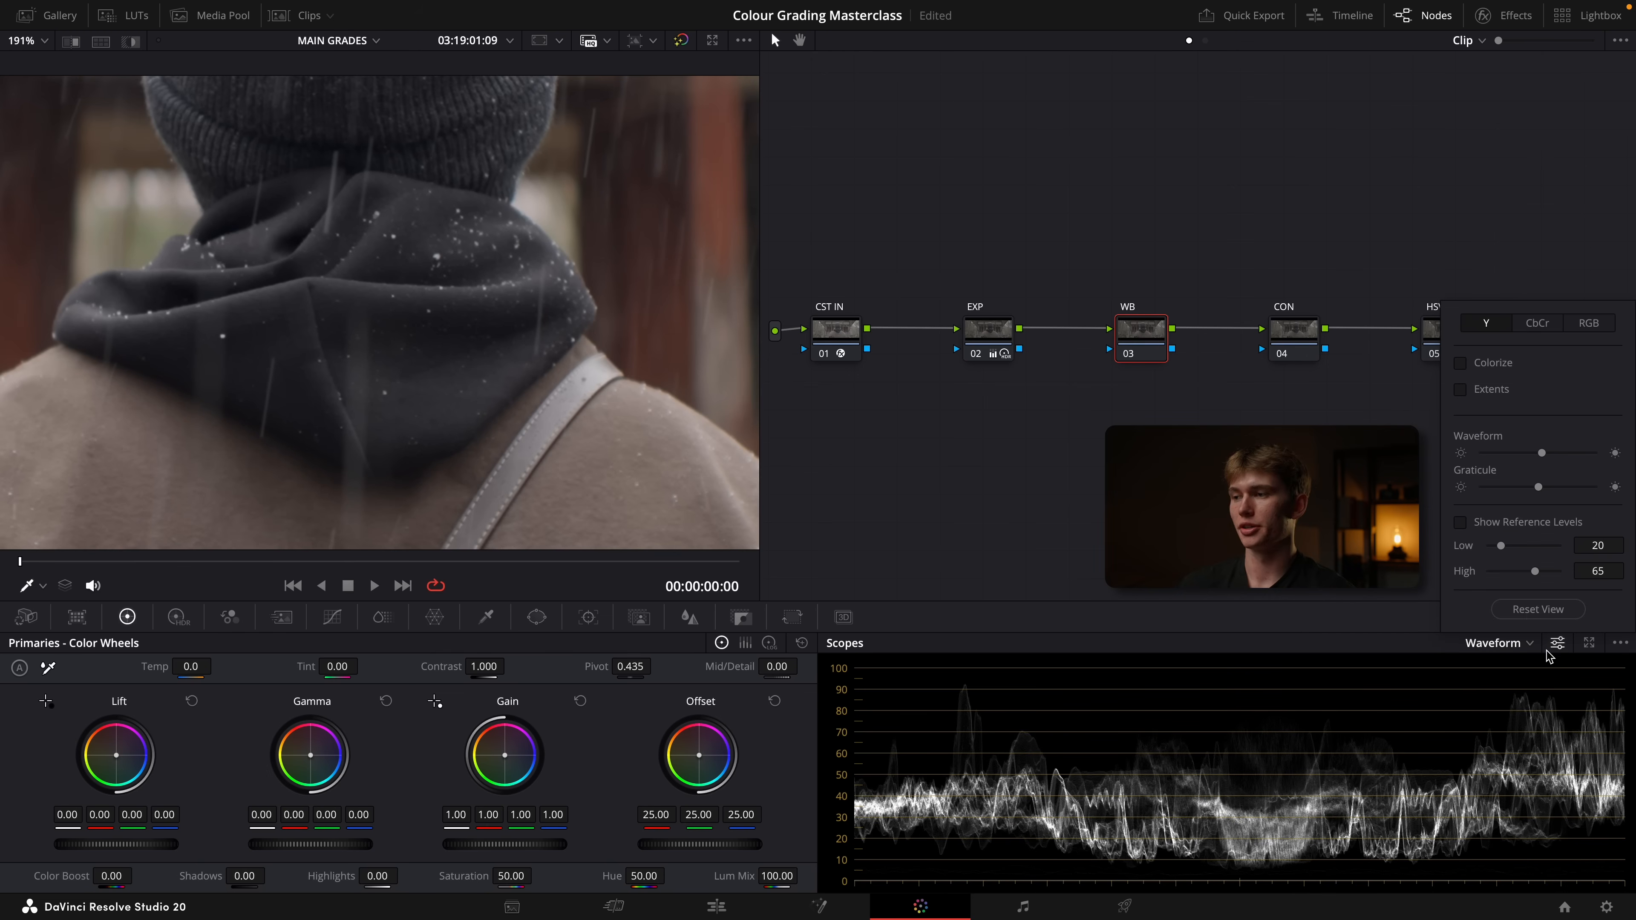
{"action": "left_click", "coordinate": [1586, 327]}
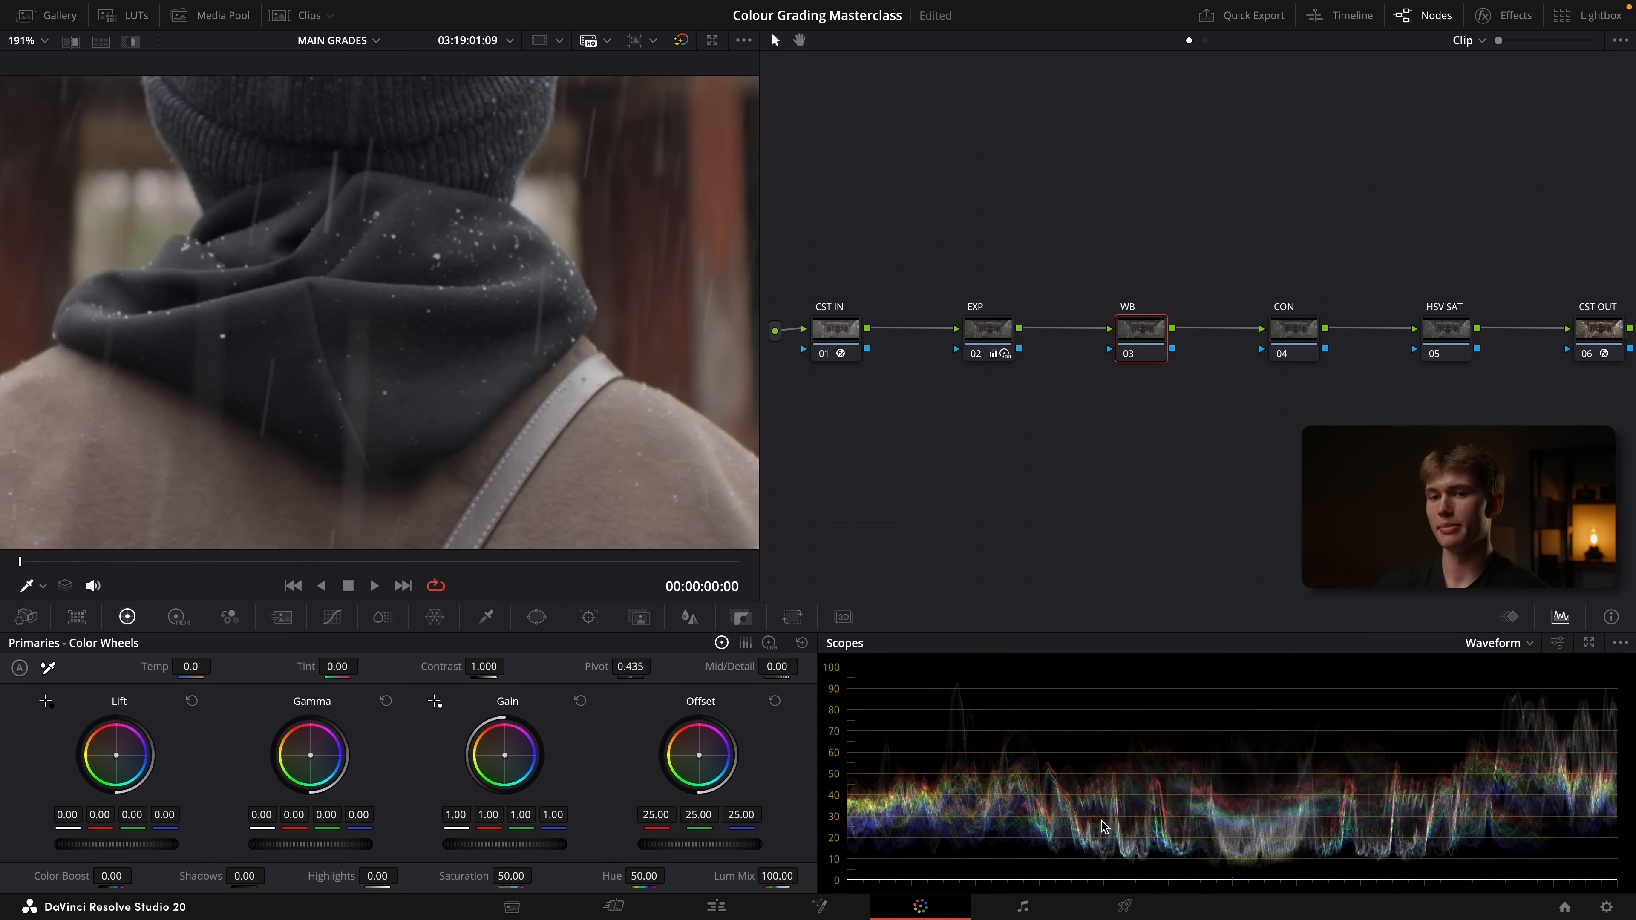
{"action": "left_click", "coordinate": [41, 587]}
{"action": "left_click", "coordinate": [60, 637]}
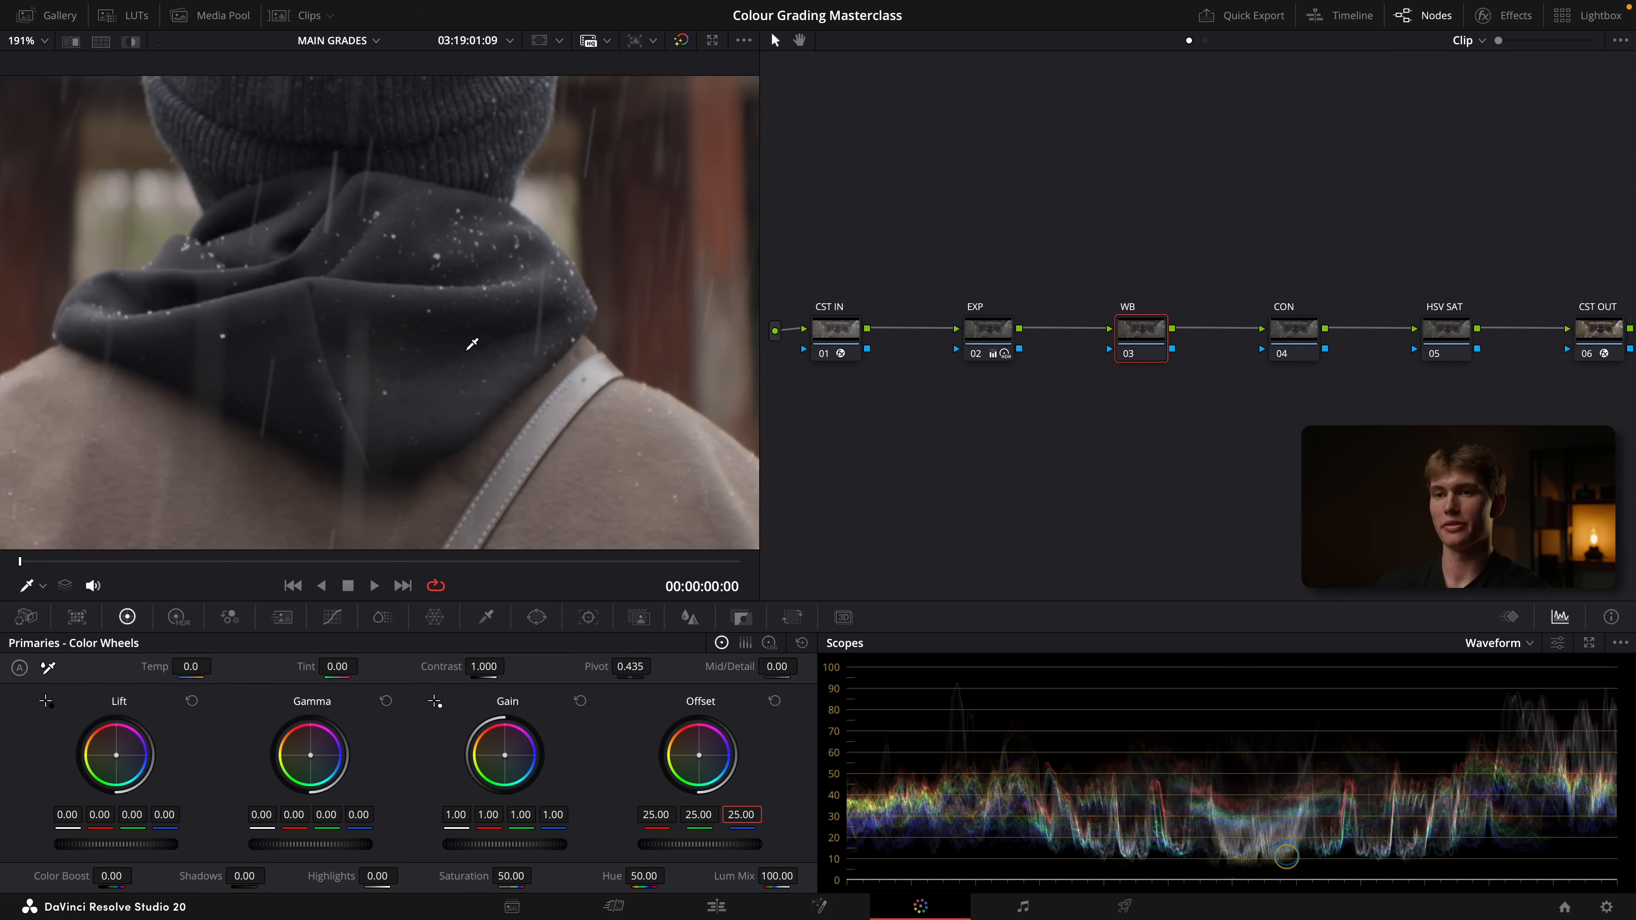
Lower the WB node's blue offset to 24.28 and compare the hat and hood with the node disabled and enabled
{"action": "key", "text": "shift+z"}
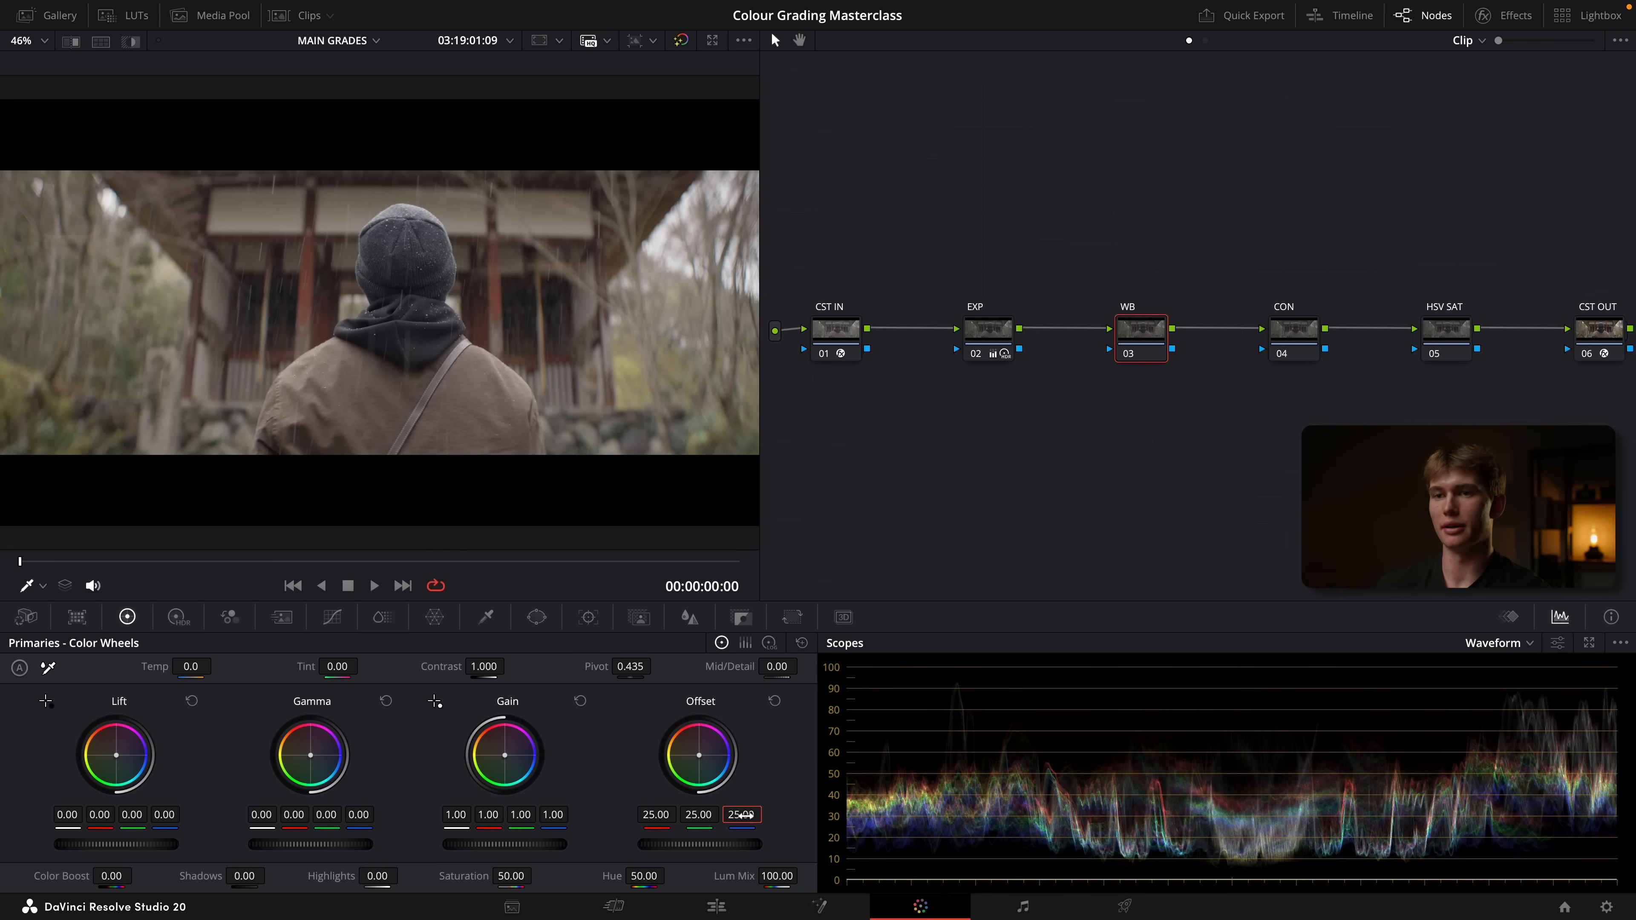
{"action": "left_click_drag", "start_coordinate": [741, 814], "coordinate": [739, 815]}
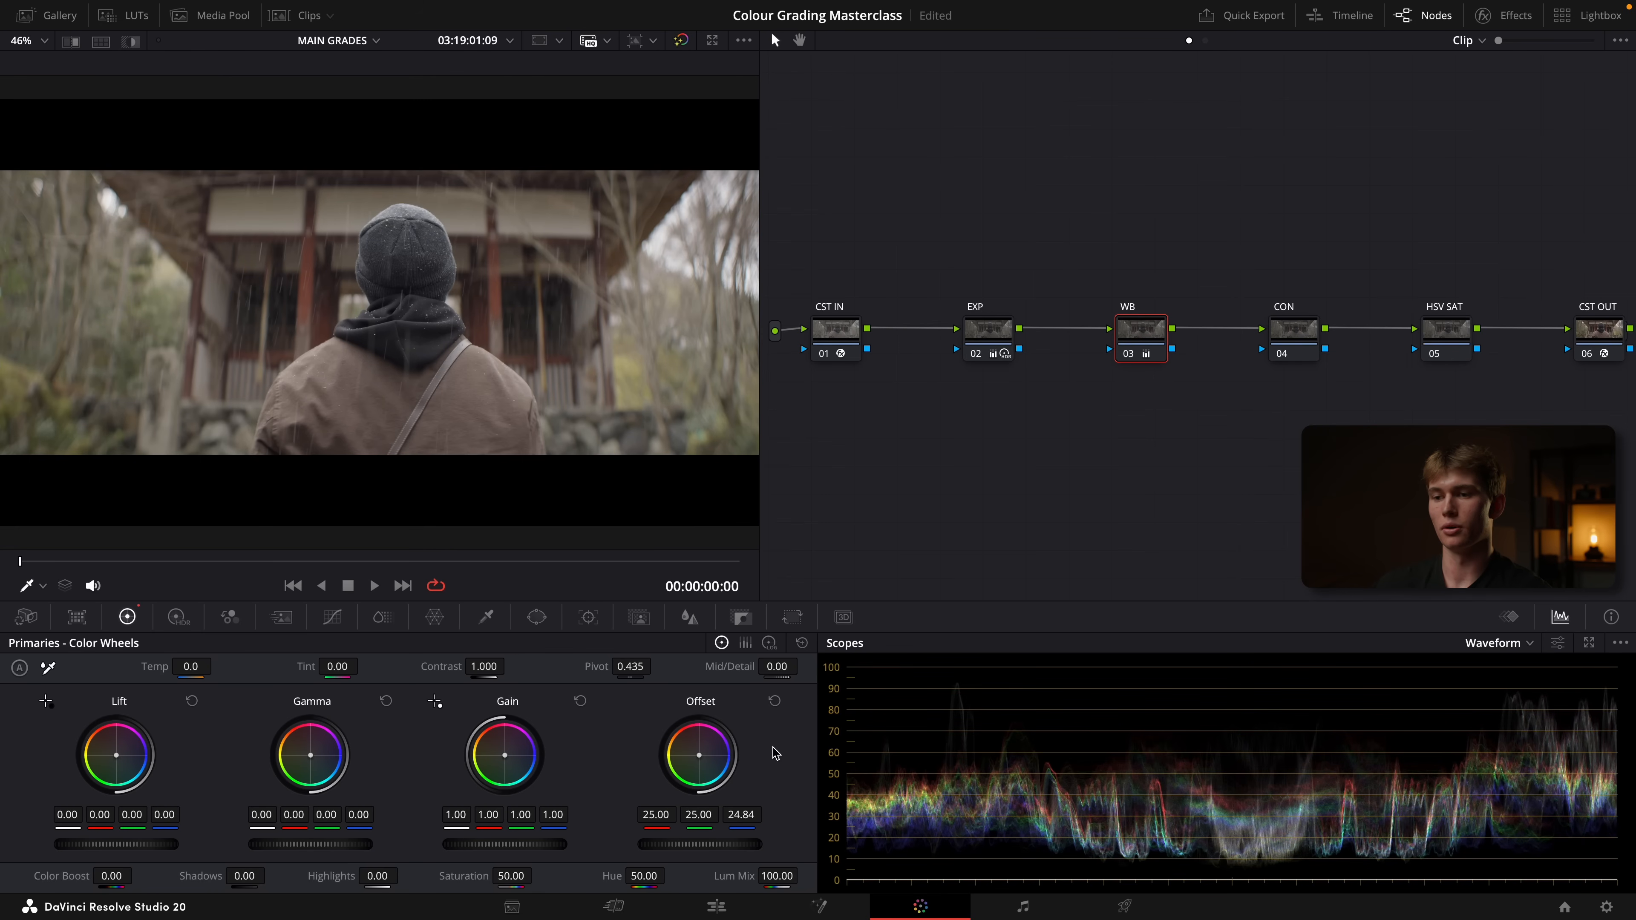
{"action": "left_click_drag", "start_coordinate": [744, 814], "coordinate": [741, 814]}
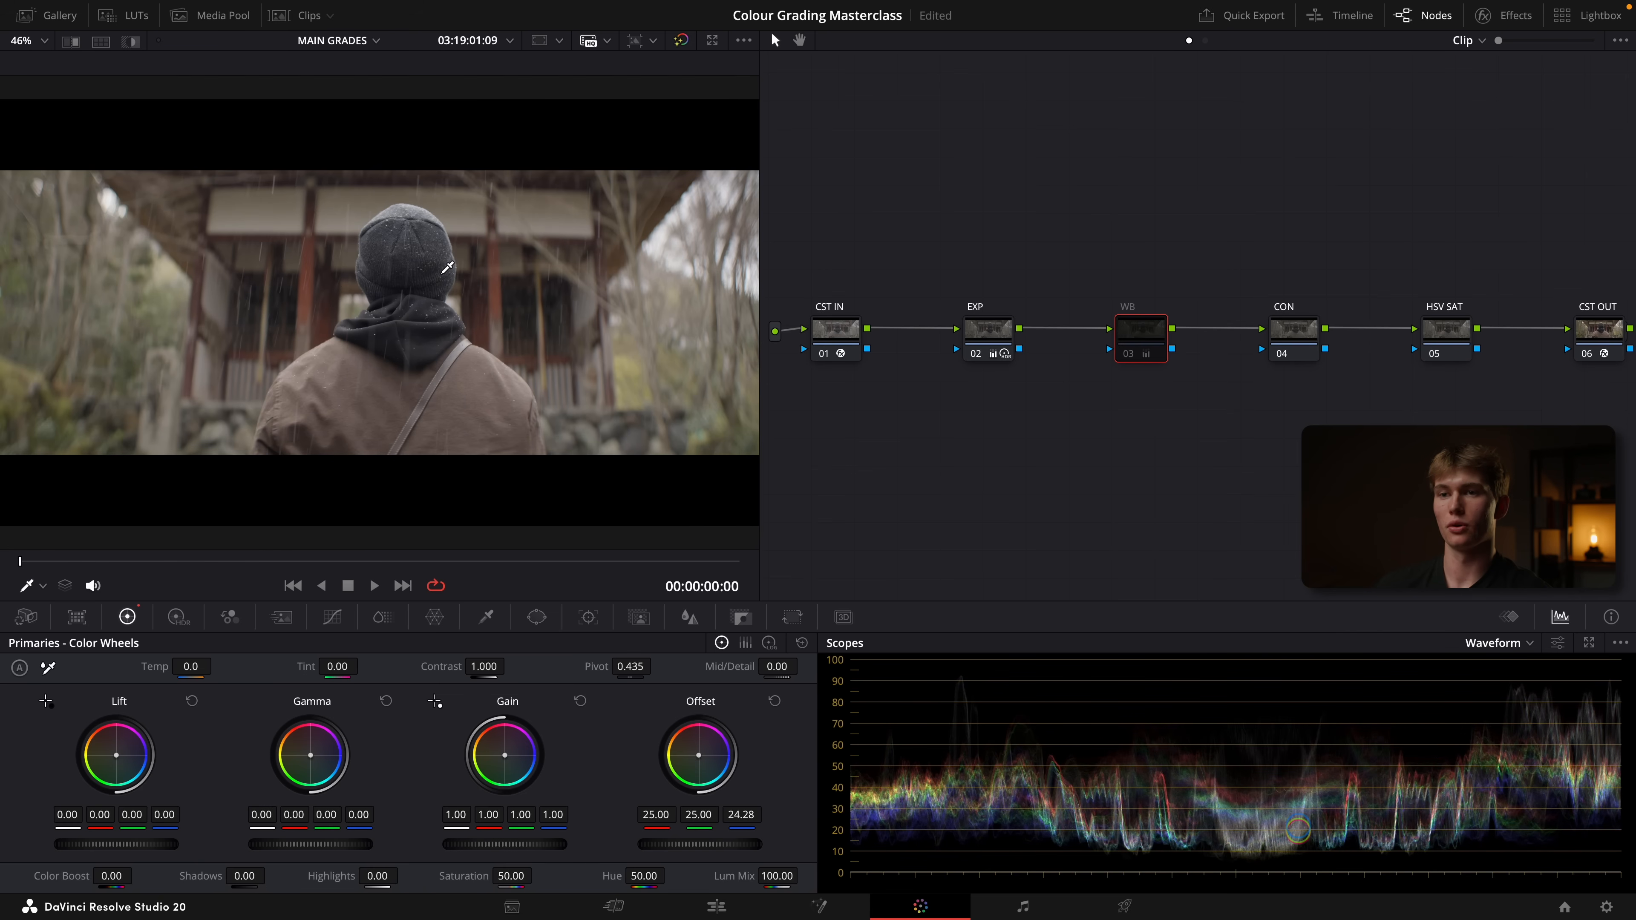
{"action": "scroll", "coordinate": [437, 267], "scroll_direction": "up", "scroll_amount": 5}
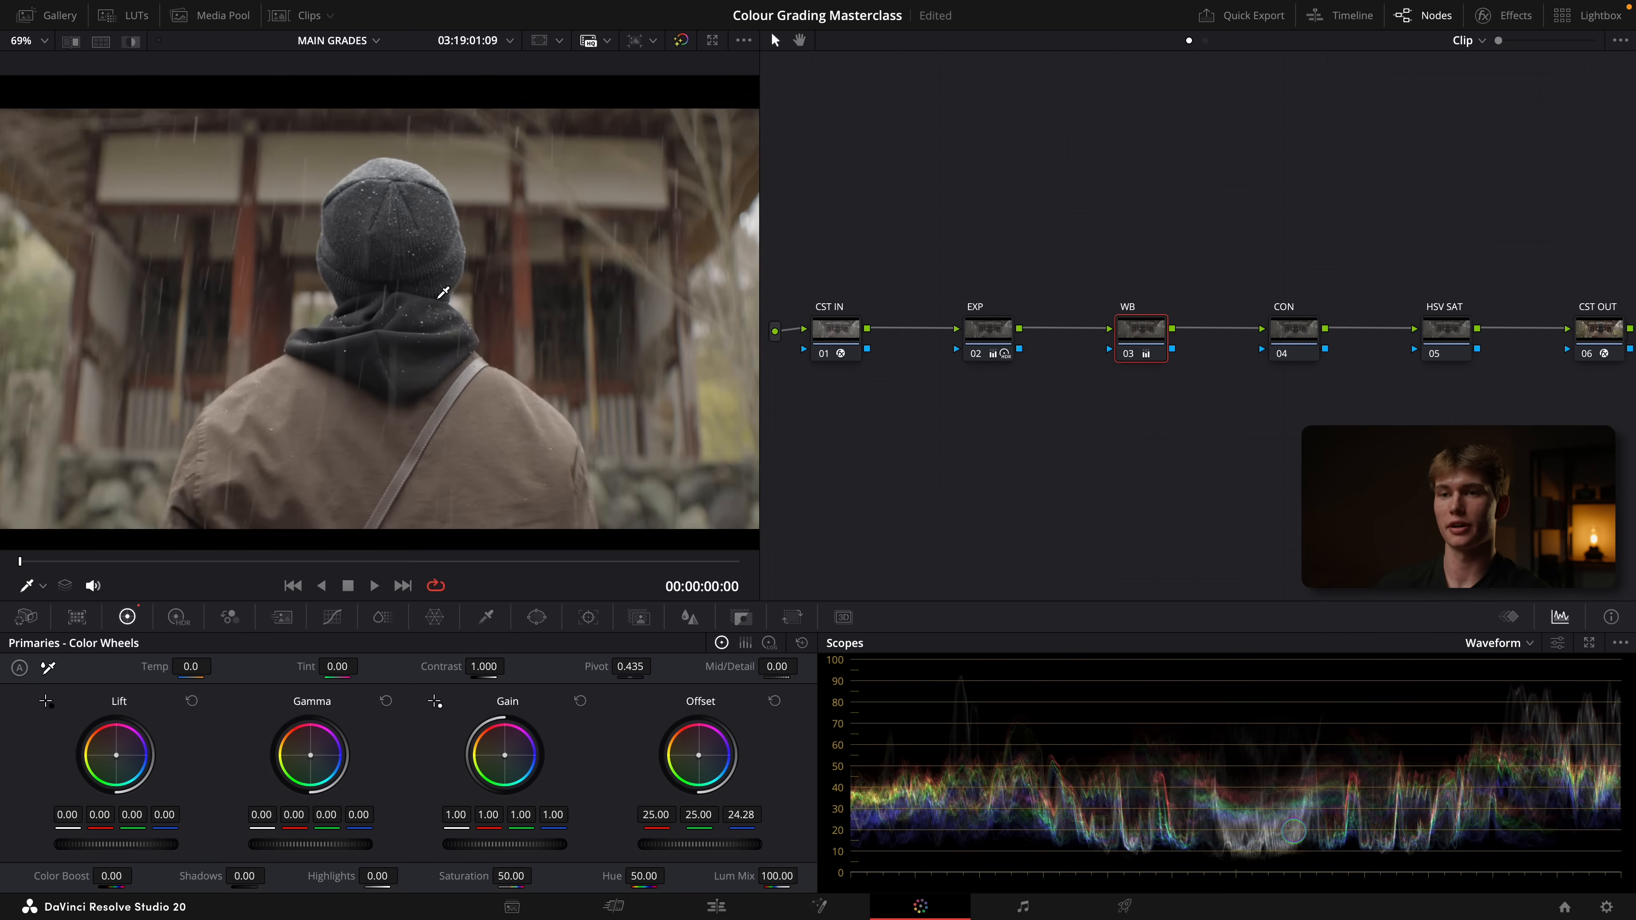
{"action": "scroll", "coordinate": [443, 292], "scroll_direction": "down", "scroll_amount": 3}
{"action": "scroll", "coordinate": [443, 291], "scroll_direction": "down", "scroll_amount": 2}
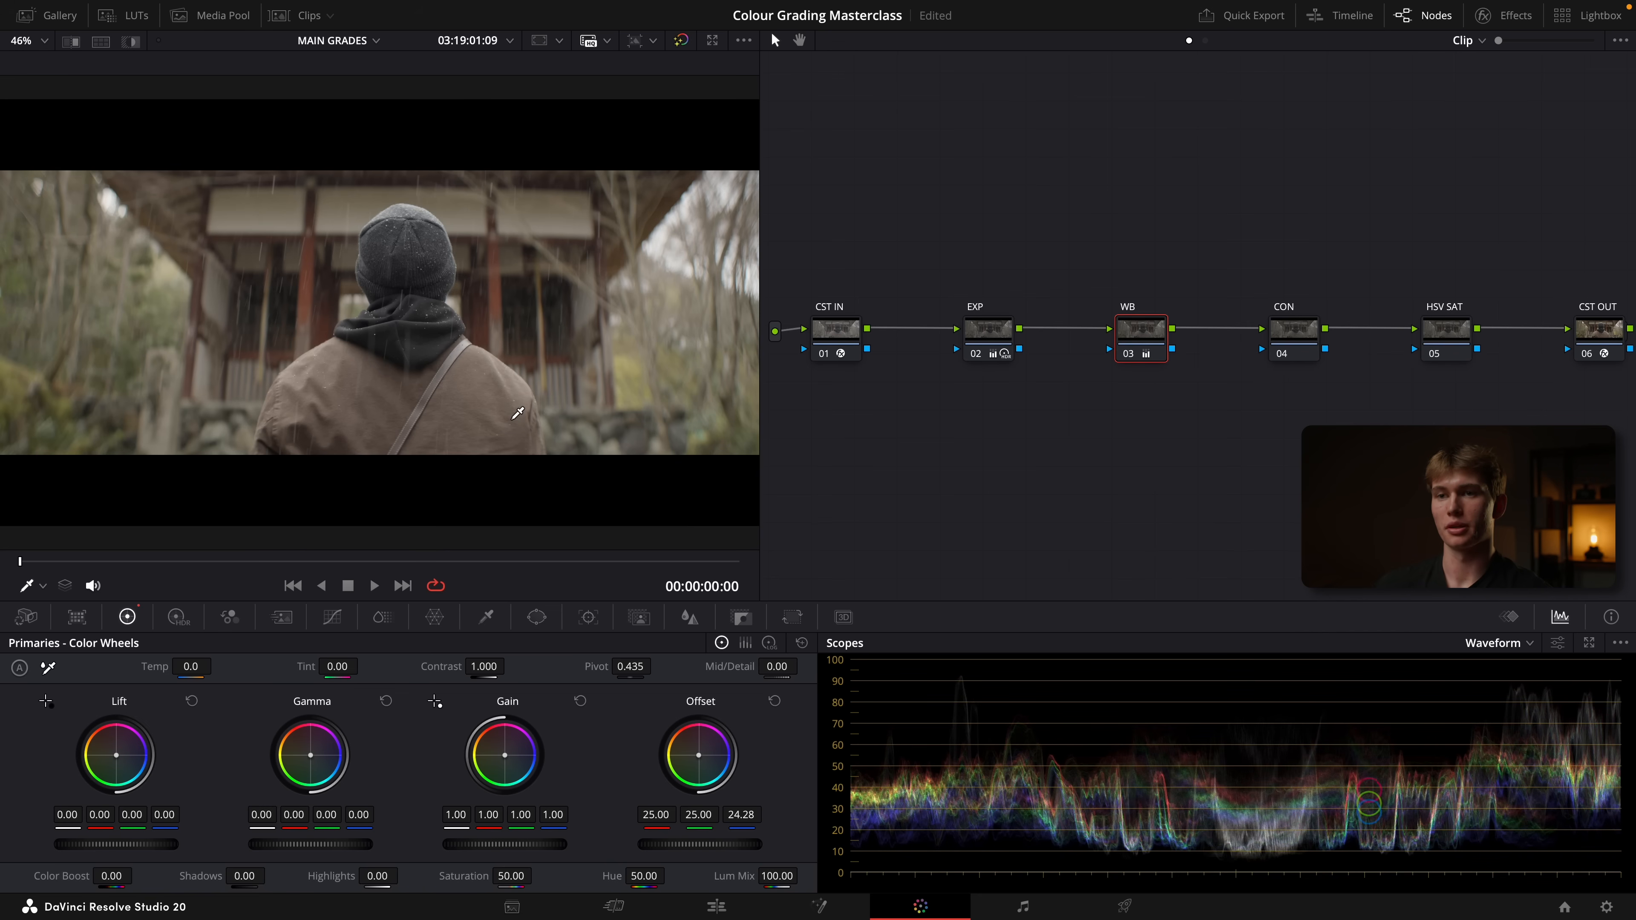
Set the CON node's contrast to 1.112 and its pivot to 0.215
{"action": "left_click", "coordinate": [1298, 340]}
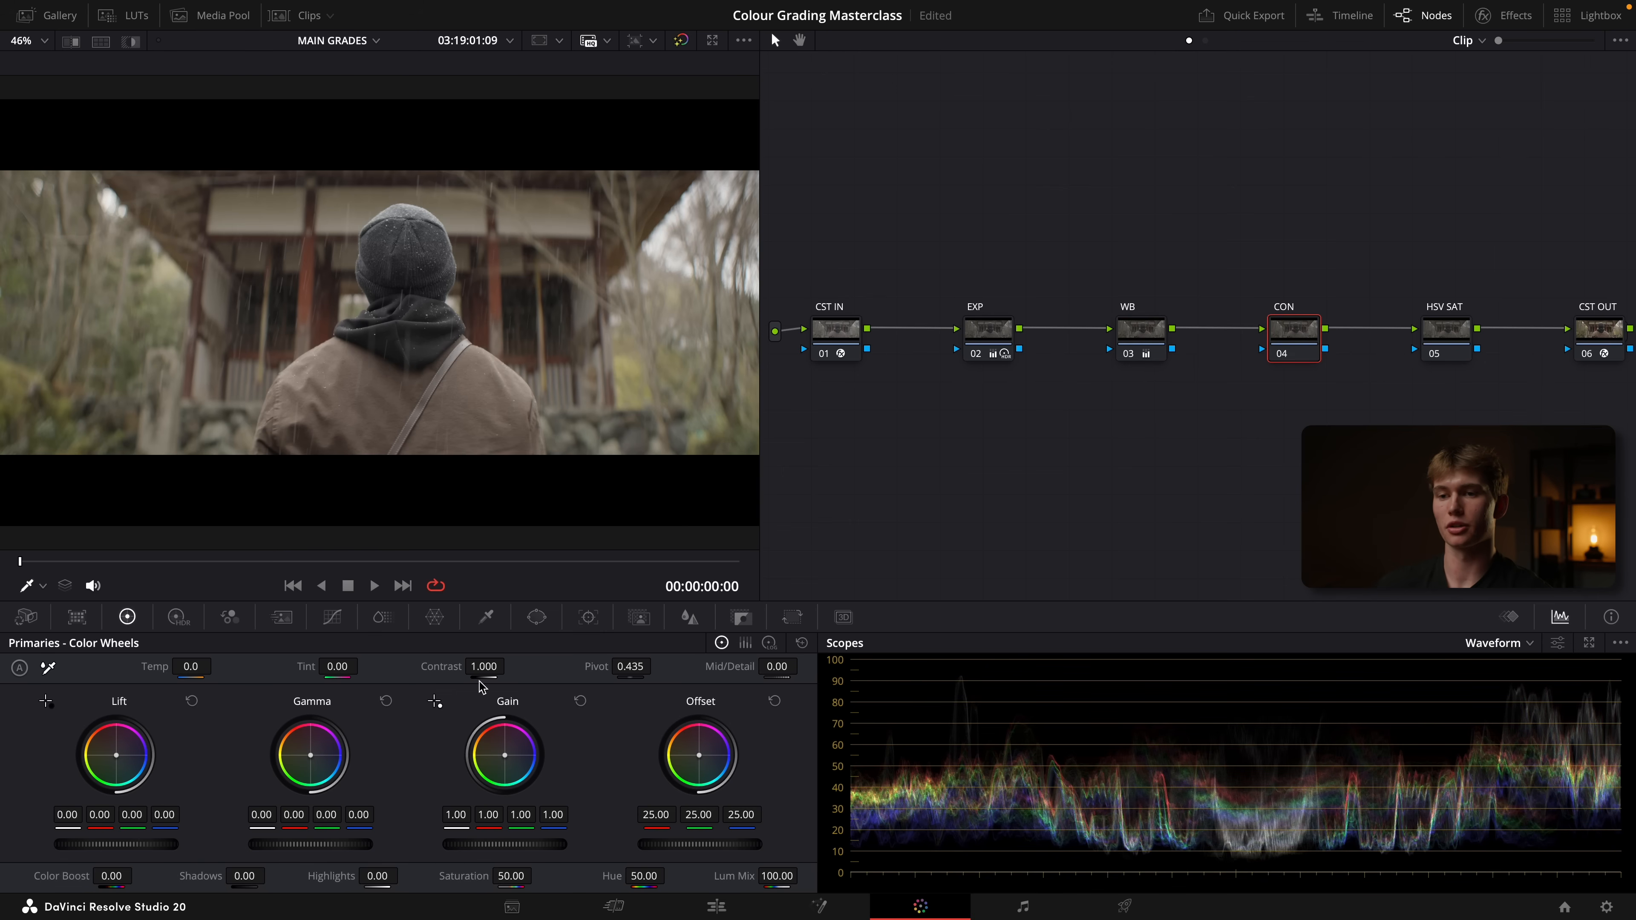
{"action": "left_click_drag", "start_coordinate": [483, 667], "coordinate": [501, 664]}
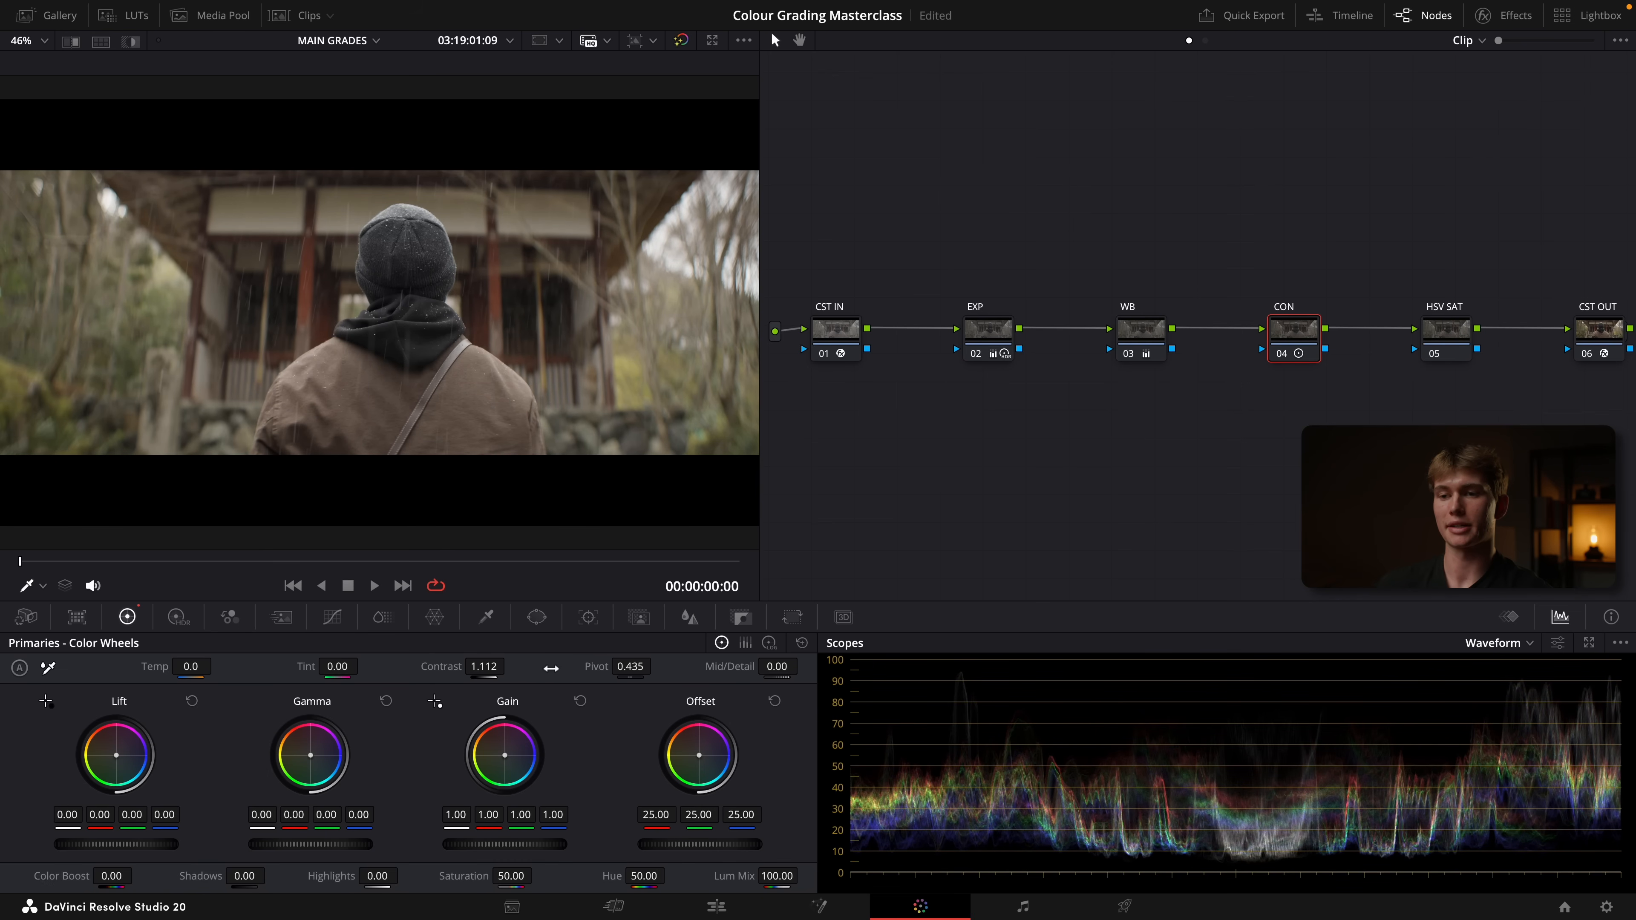
{"action": "left_click_drag", "start_coordinate": [628, 668], "coordinate": [599, 669]}
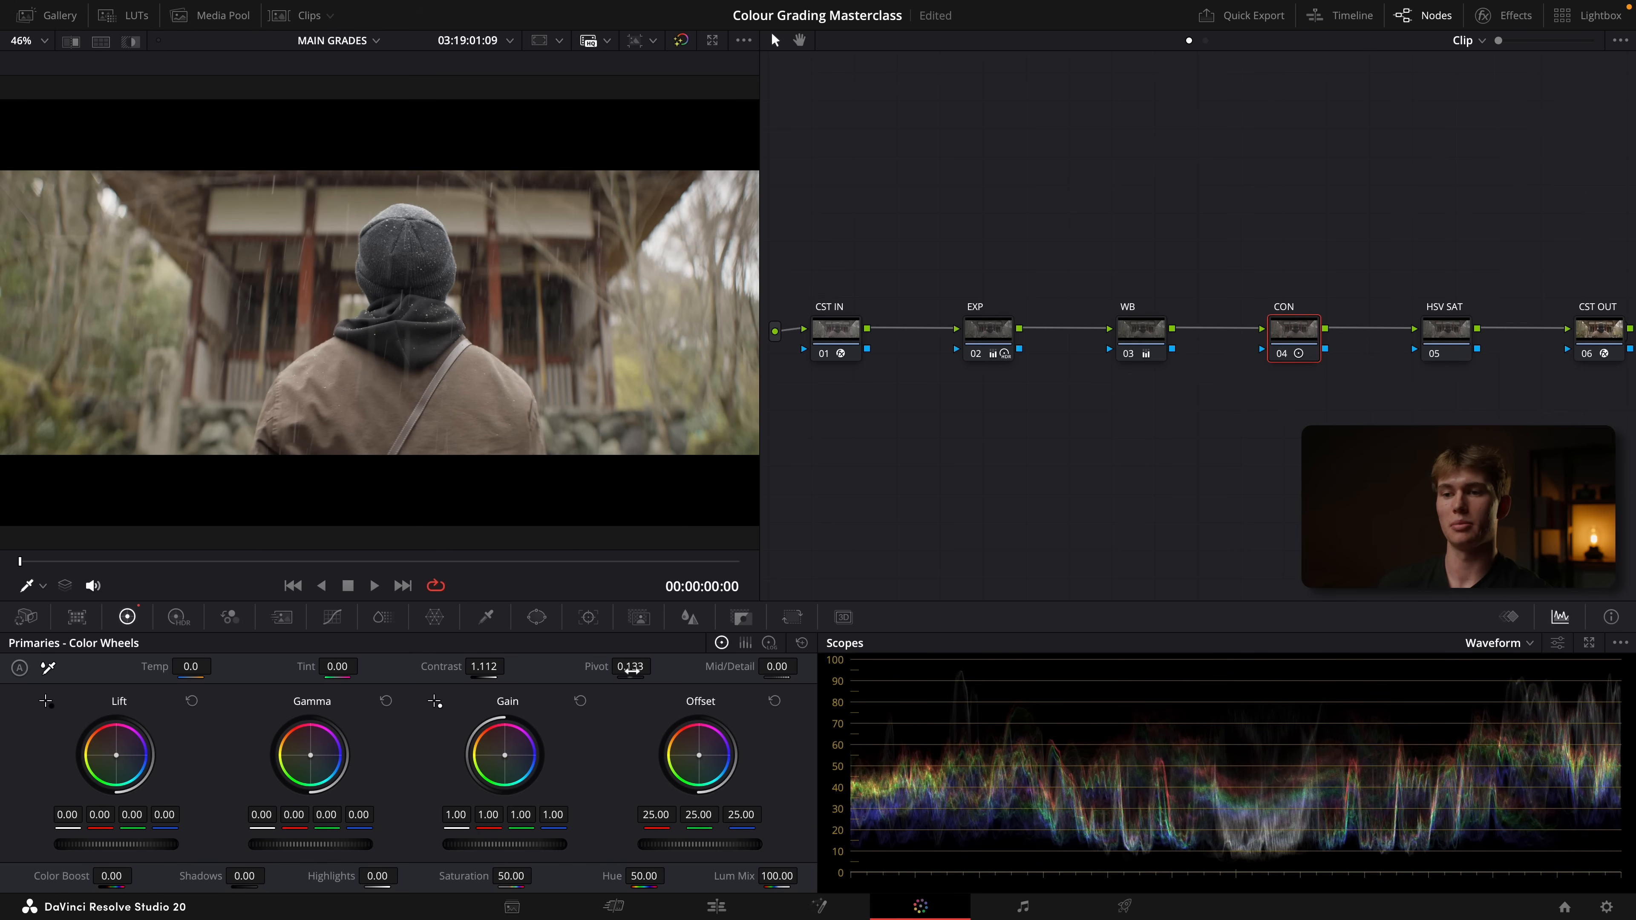
{"action": "left_click_drag", "start_coordinate": [632, 669], "coordinate": [651, 669]}
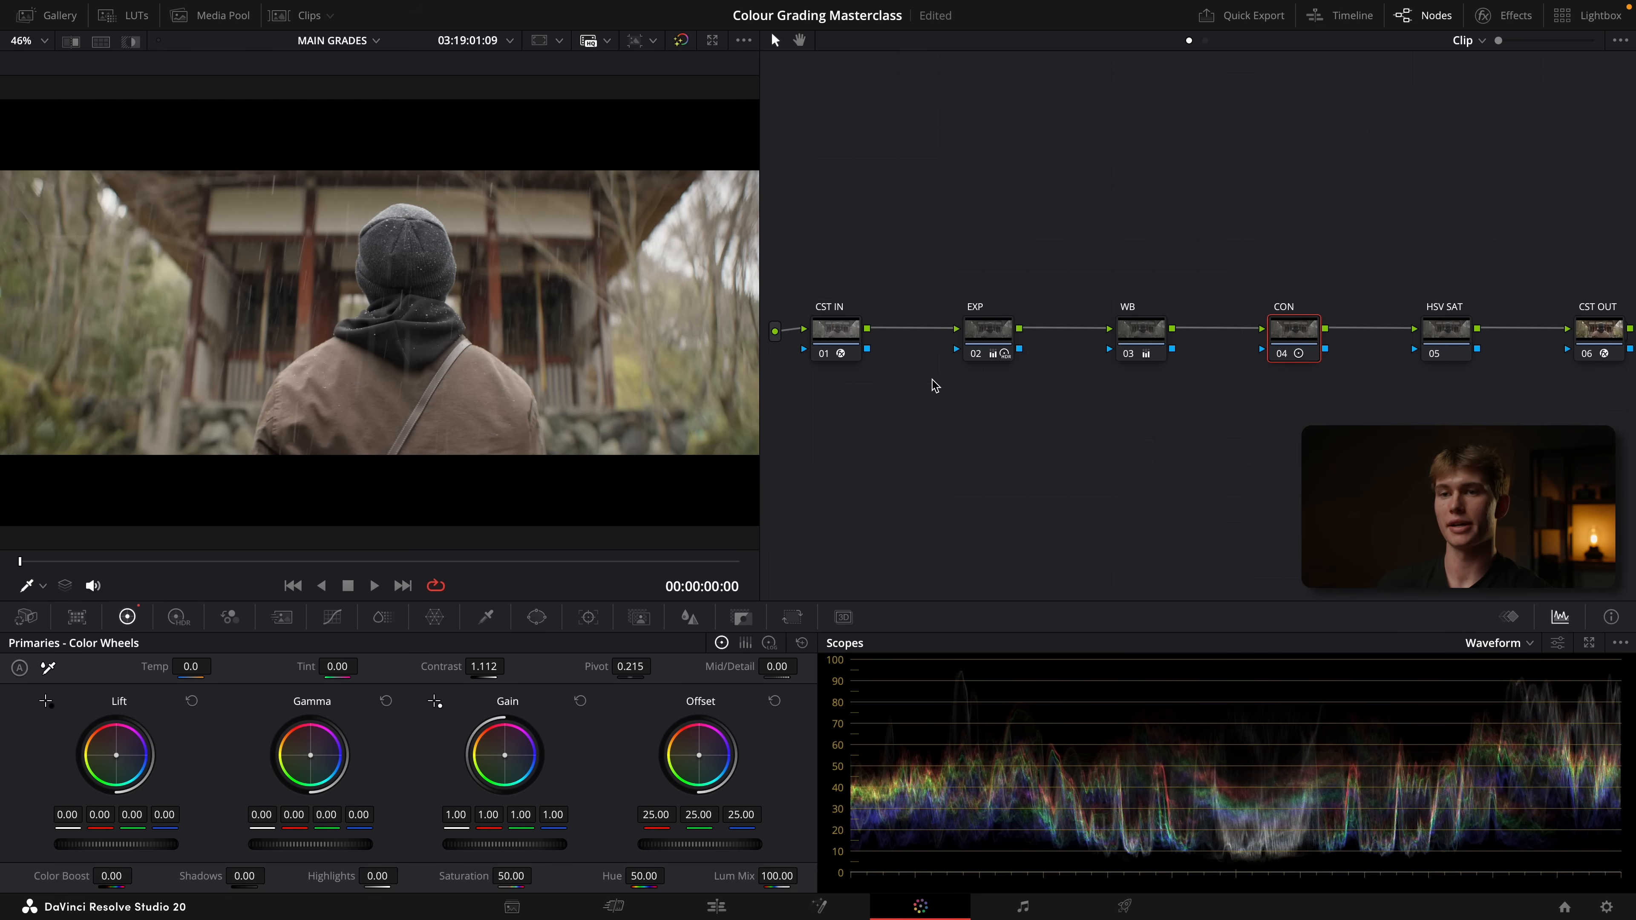
Try a primaries saturation of 100.00 on the HSV SAT node and reset the adjustment
{"action": "left_click", "coordinate": [1446, 338]}
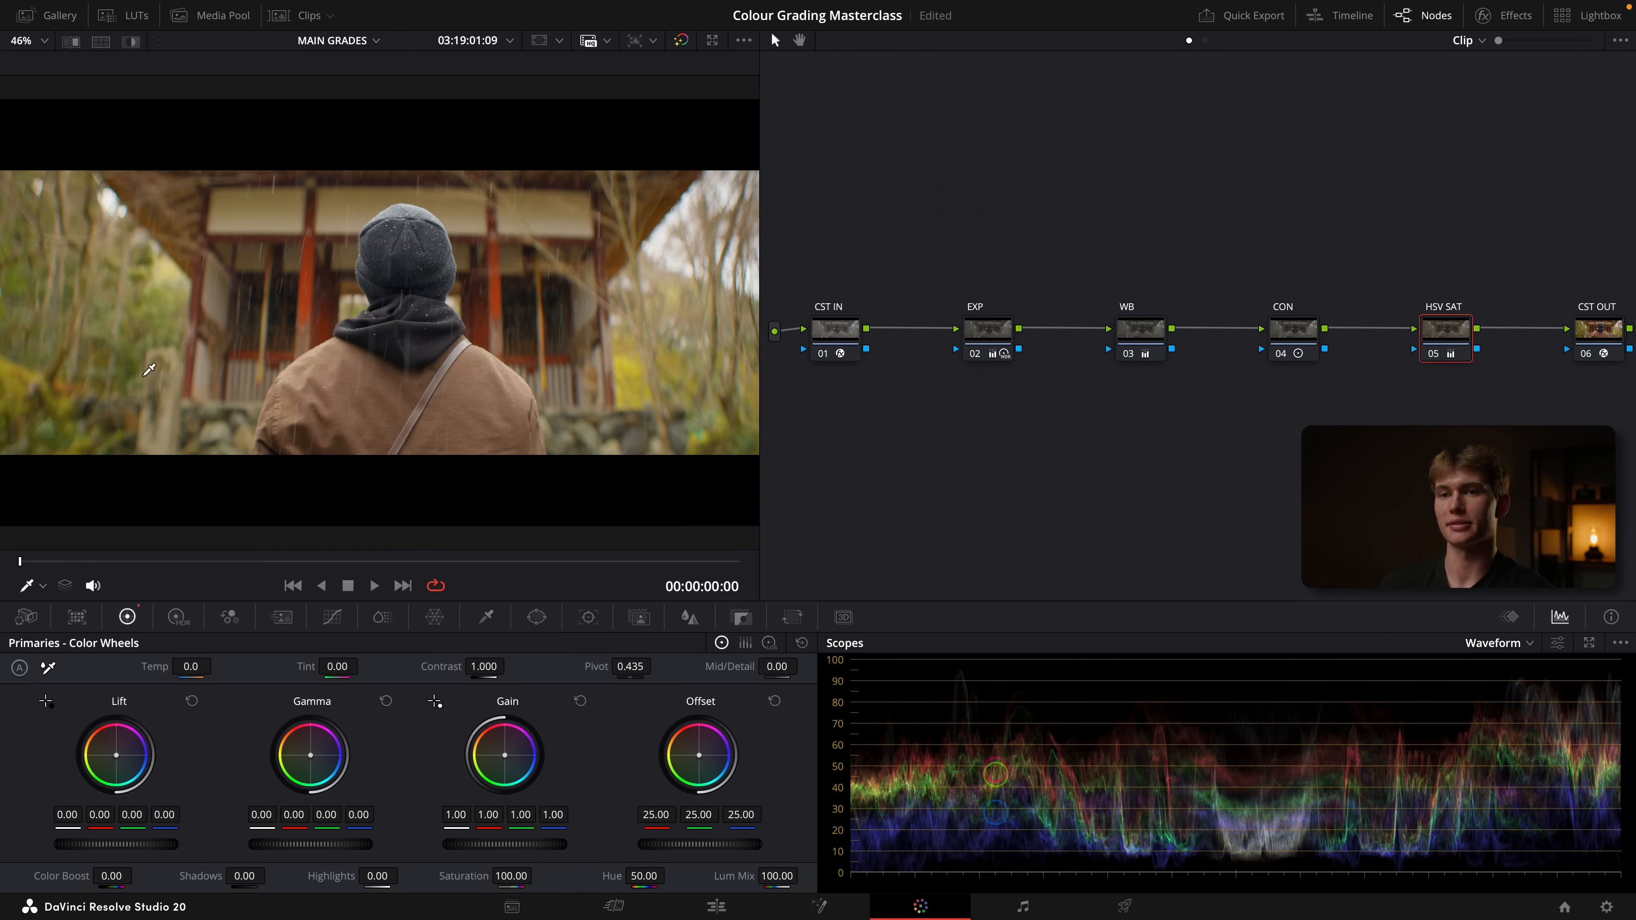
{"action": "key", "text": "ctrl+s"}
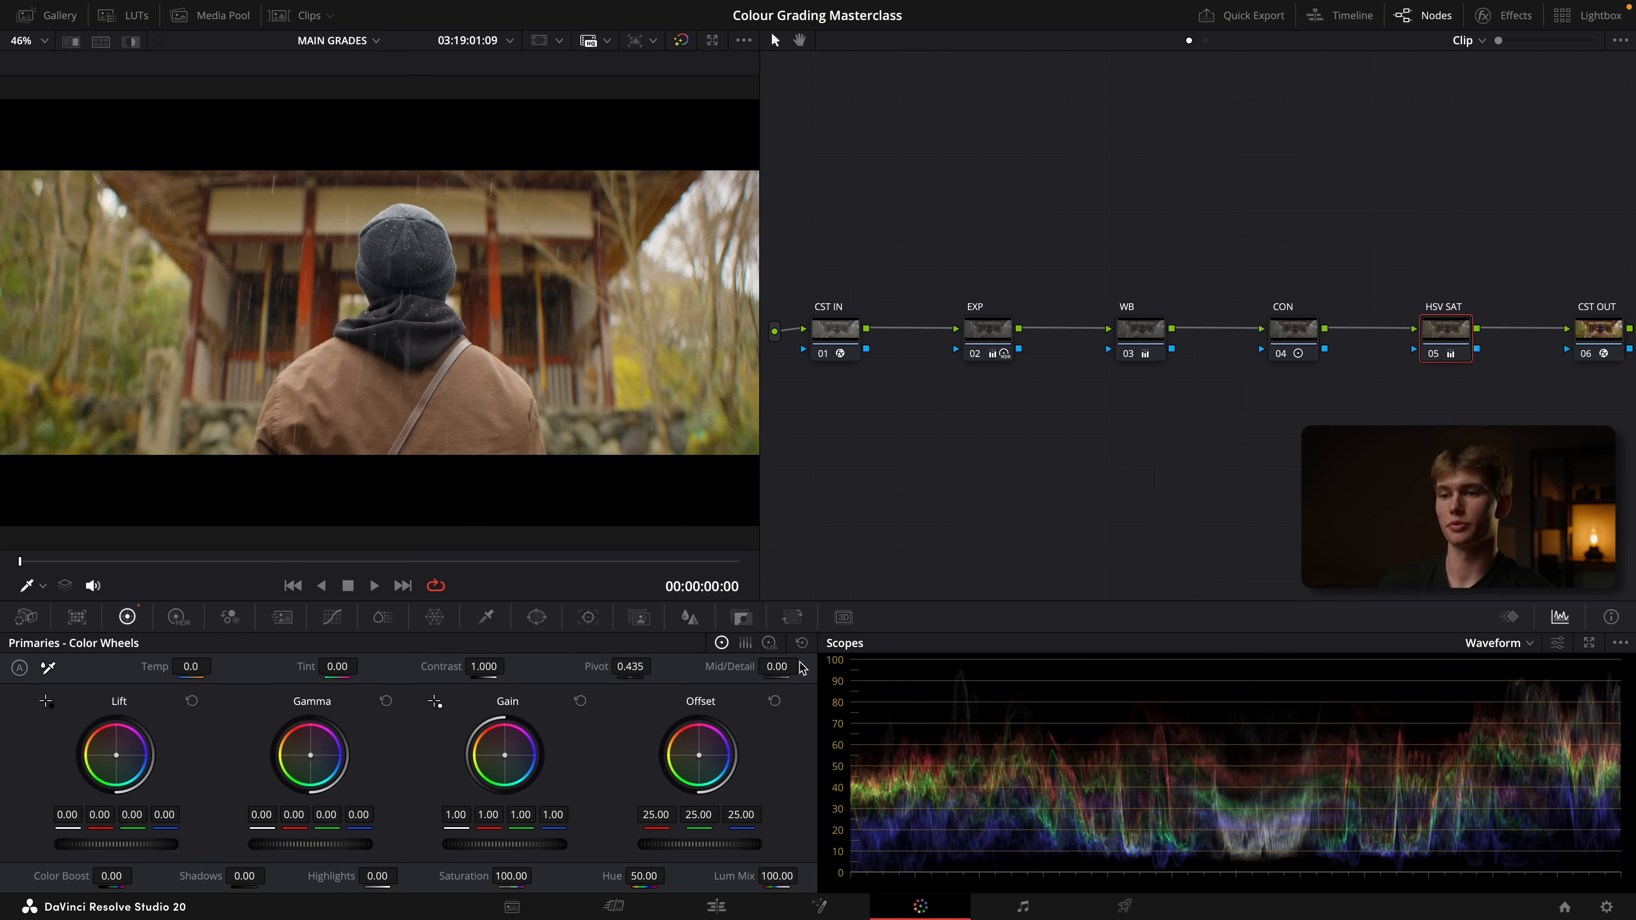
{"action": "left_click", "coordinate": [802, 643]}
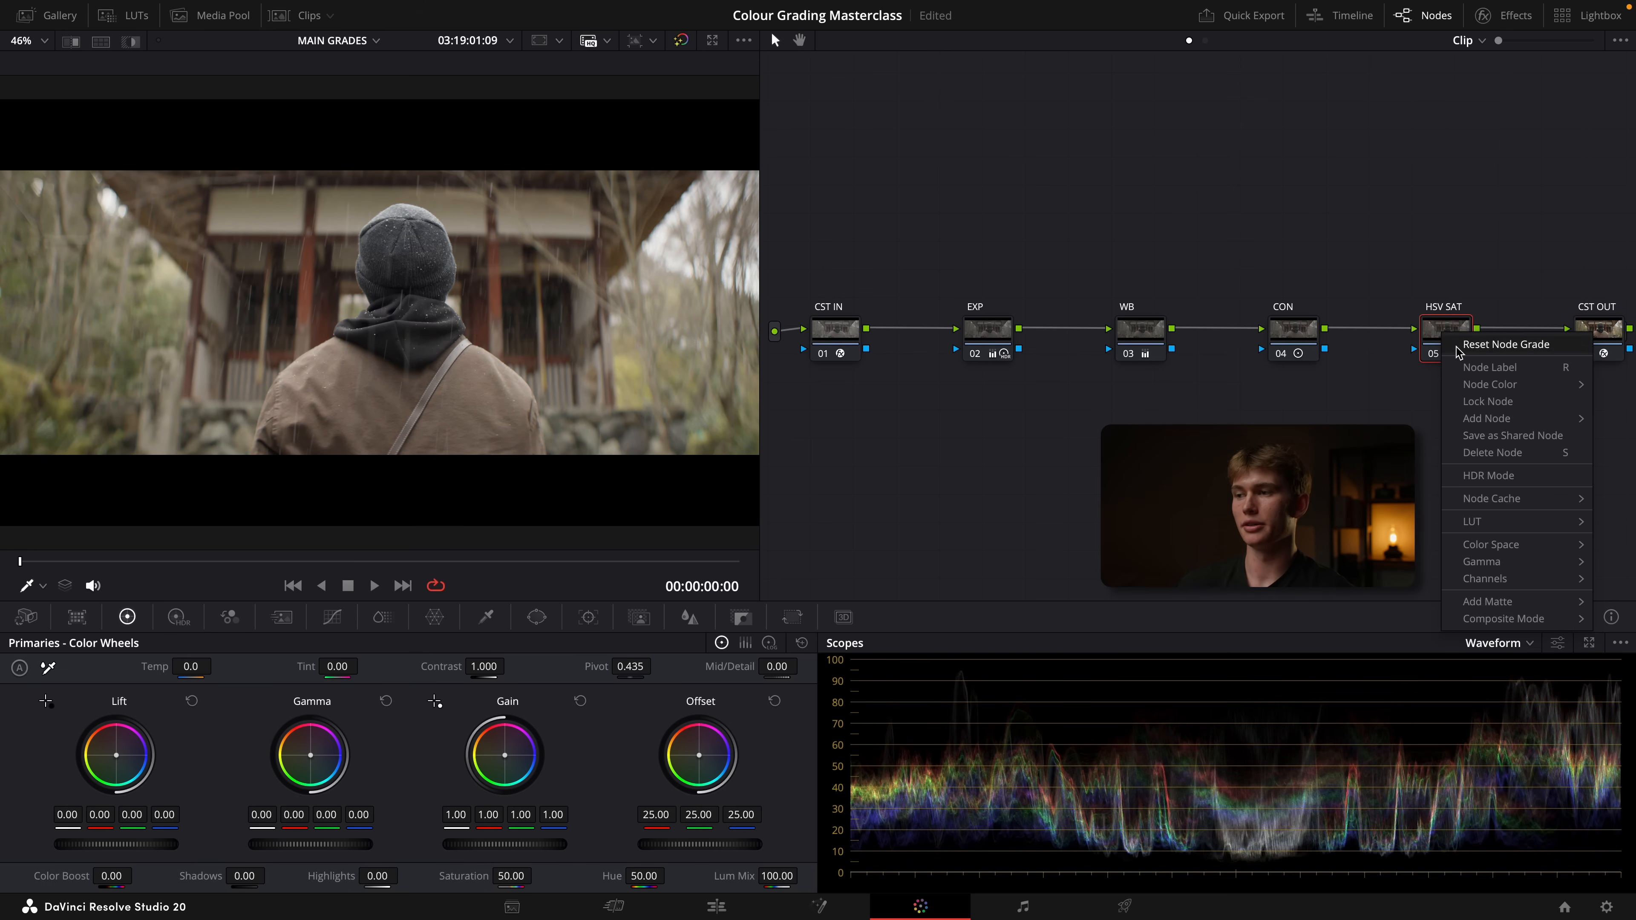
Set the HSV SAT node to the HSV color space with only Channel 2 enabled and raise its gamma to 0.09
{"action": "mouse_move", "coordinate": [1492, 546]}
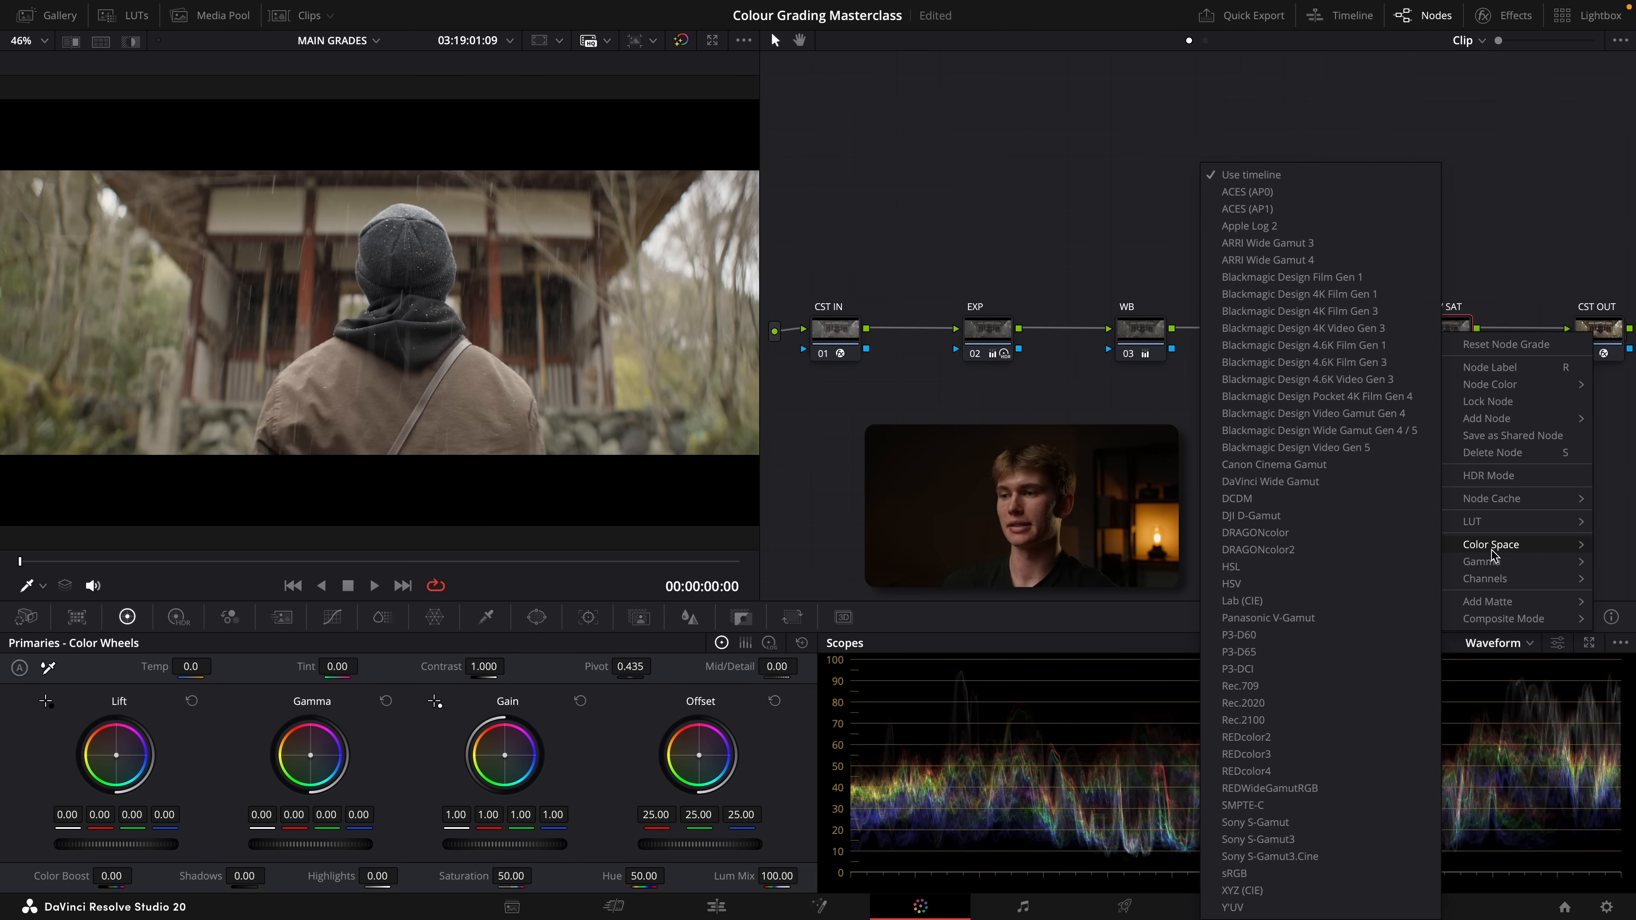
{"action": "left_click", "coordinate": [1236, 583]}
{"action": "right_click", "coordinate": [1430, 359]}
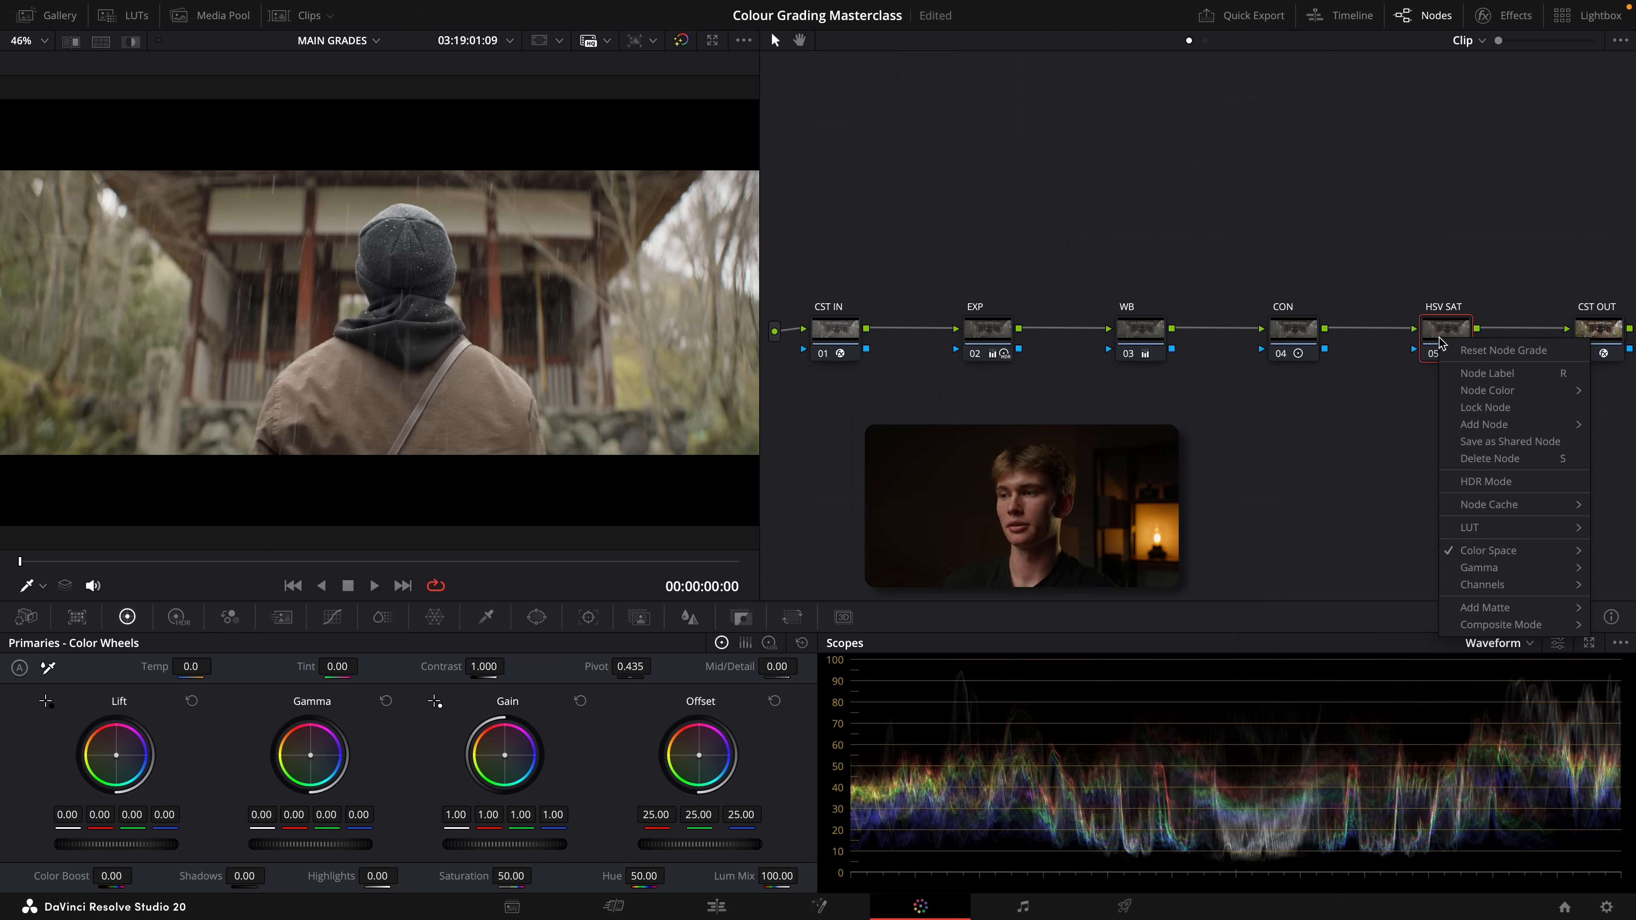
{"action": "mouse_move", "coordinate": [1481, 584]}
{"action": "left_click", "coordinate": [1340, 591]}
{"action": "right_click", "coordinate": [1439, 350]}
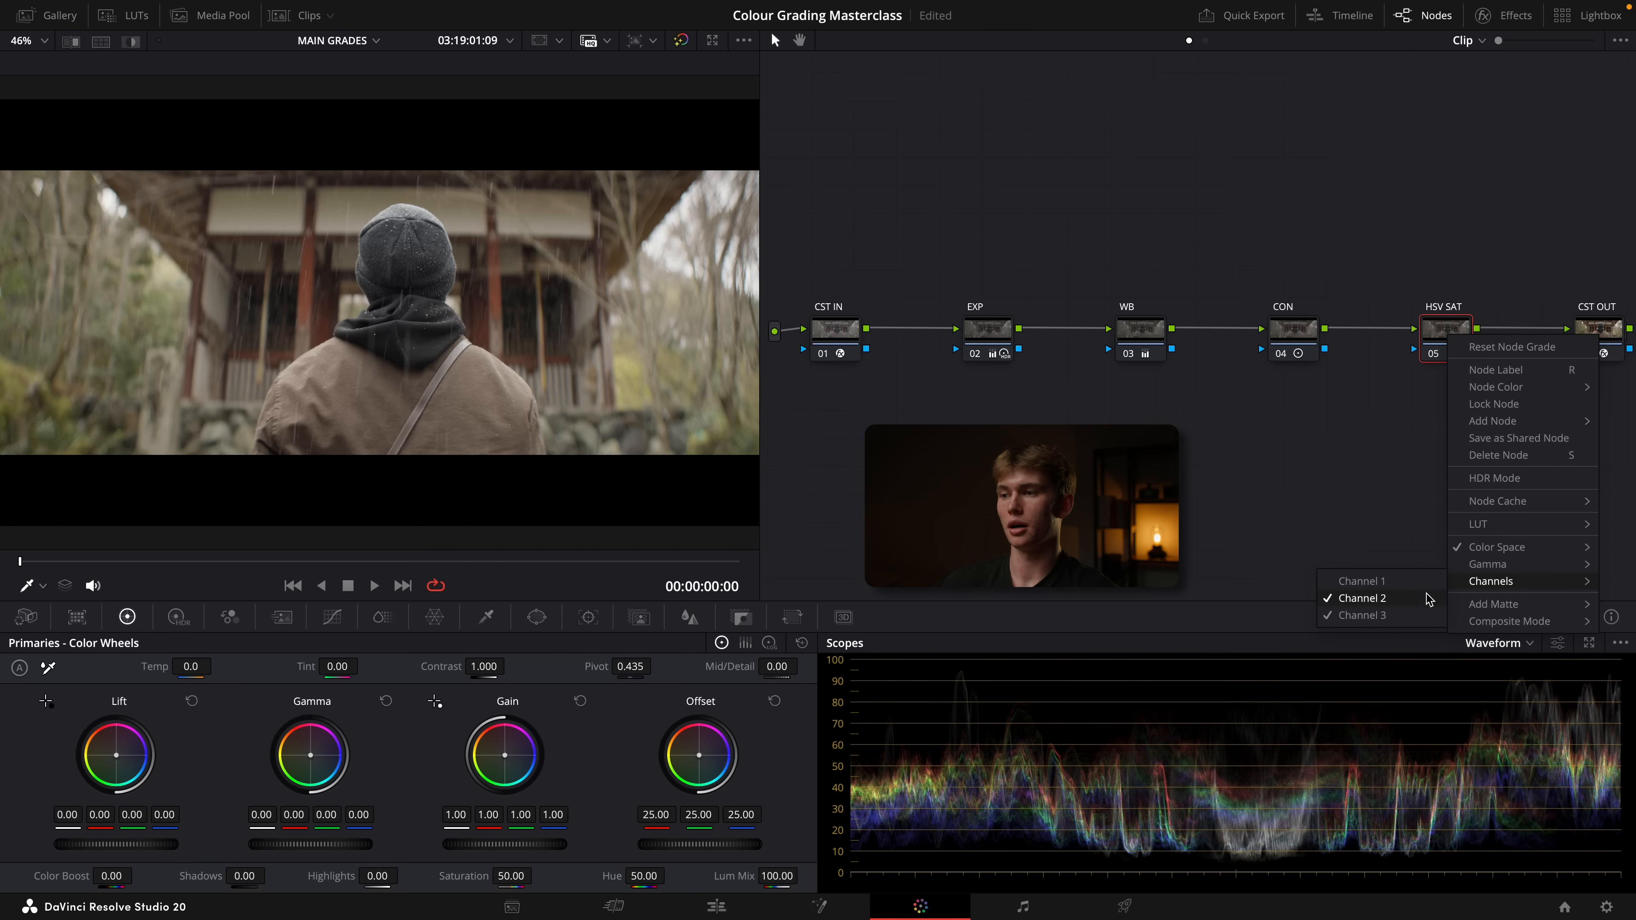
{"action": "left_click", "coordinate": [1378, 613]}
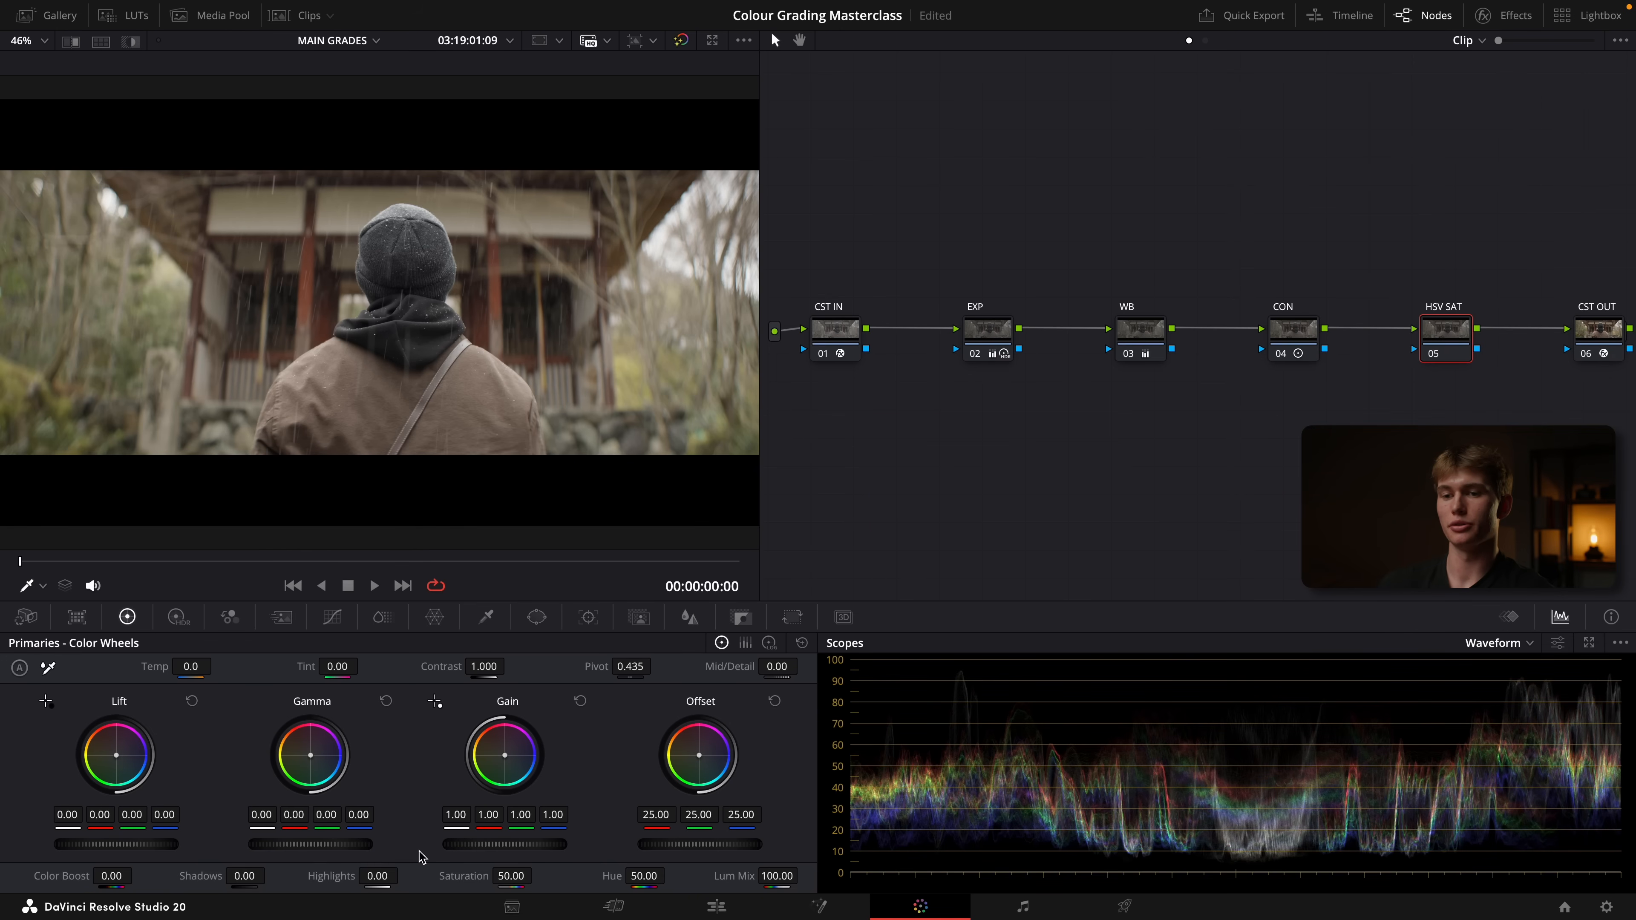
{"action": "left_click_drag", "start_coordinate": [302, 844], "coordinate": [326, 844]}
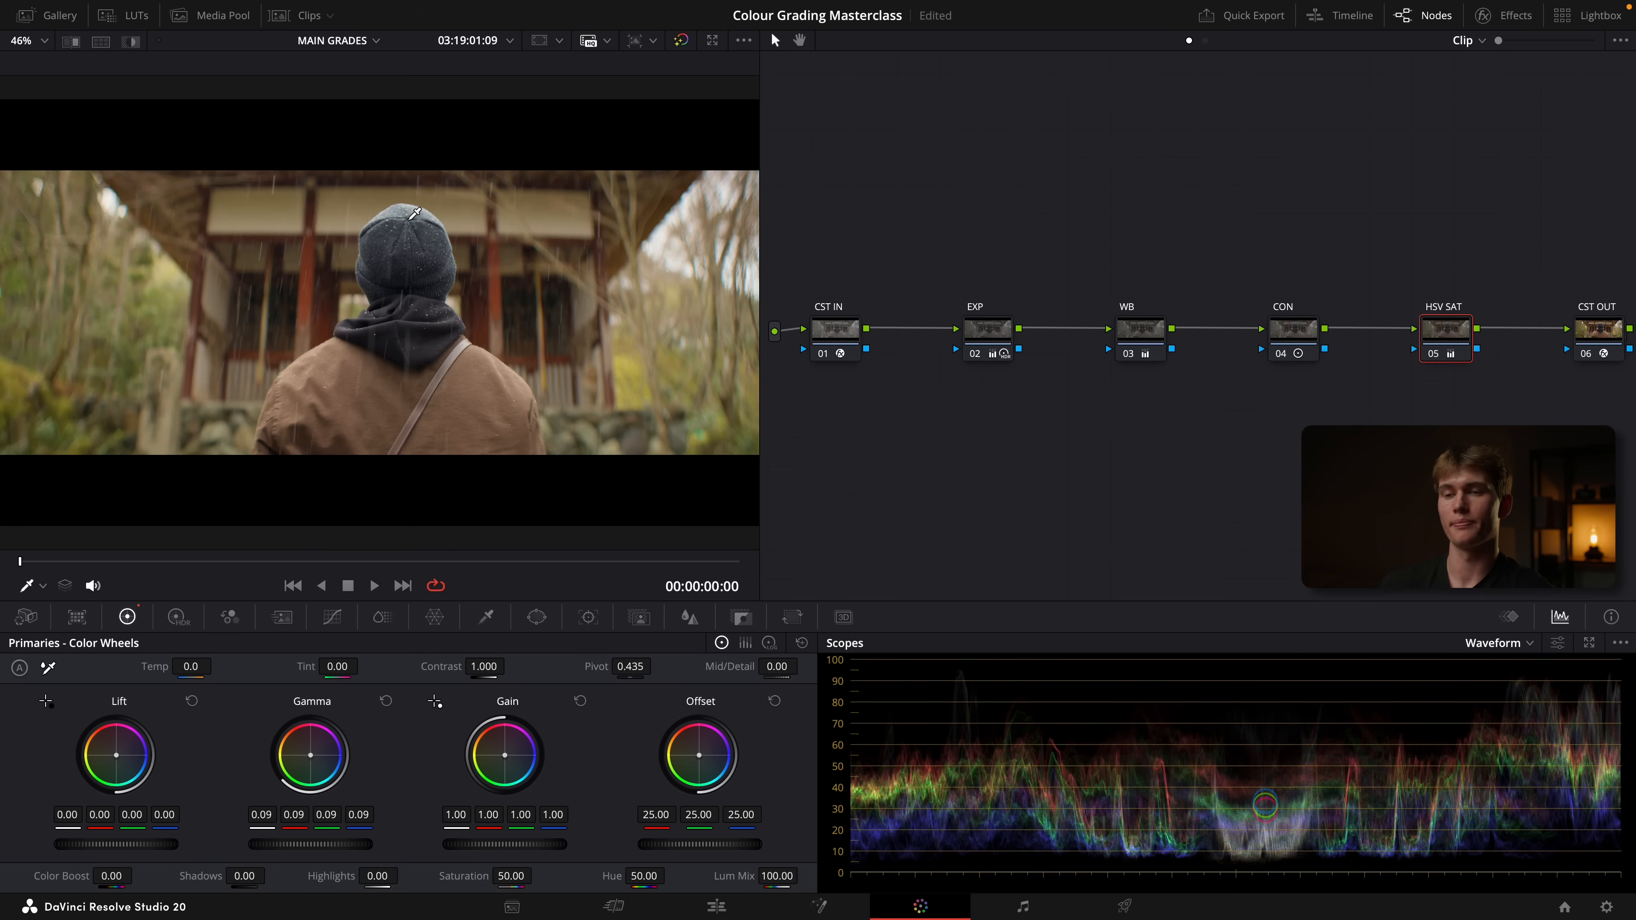
Compare the HSV SAT node against a temporary node placed before it by toggling both, and delete the temporary node
{"action": "key", "text": "shift+s"}
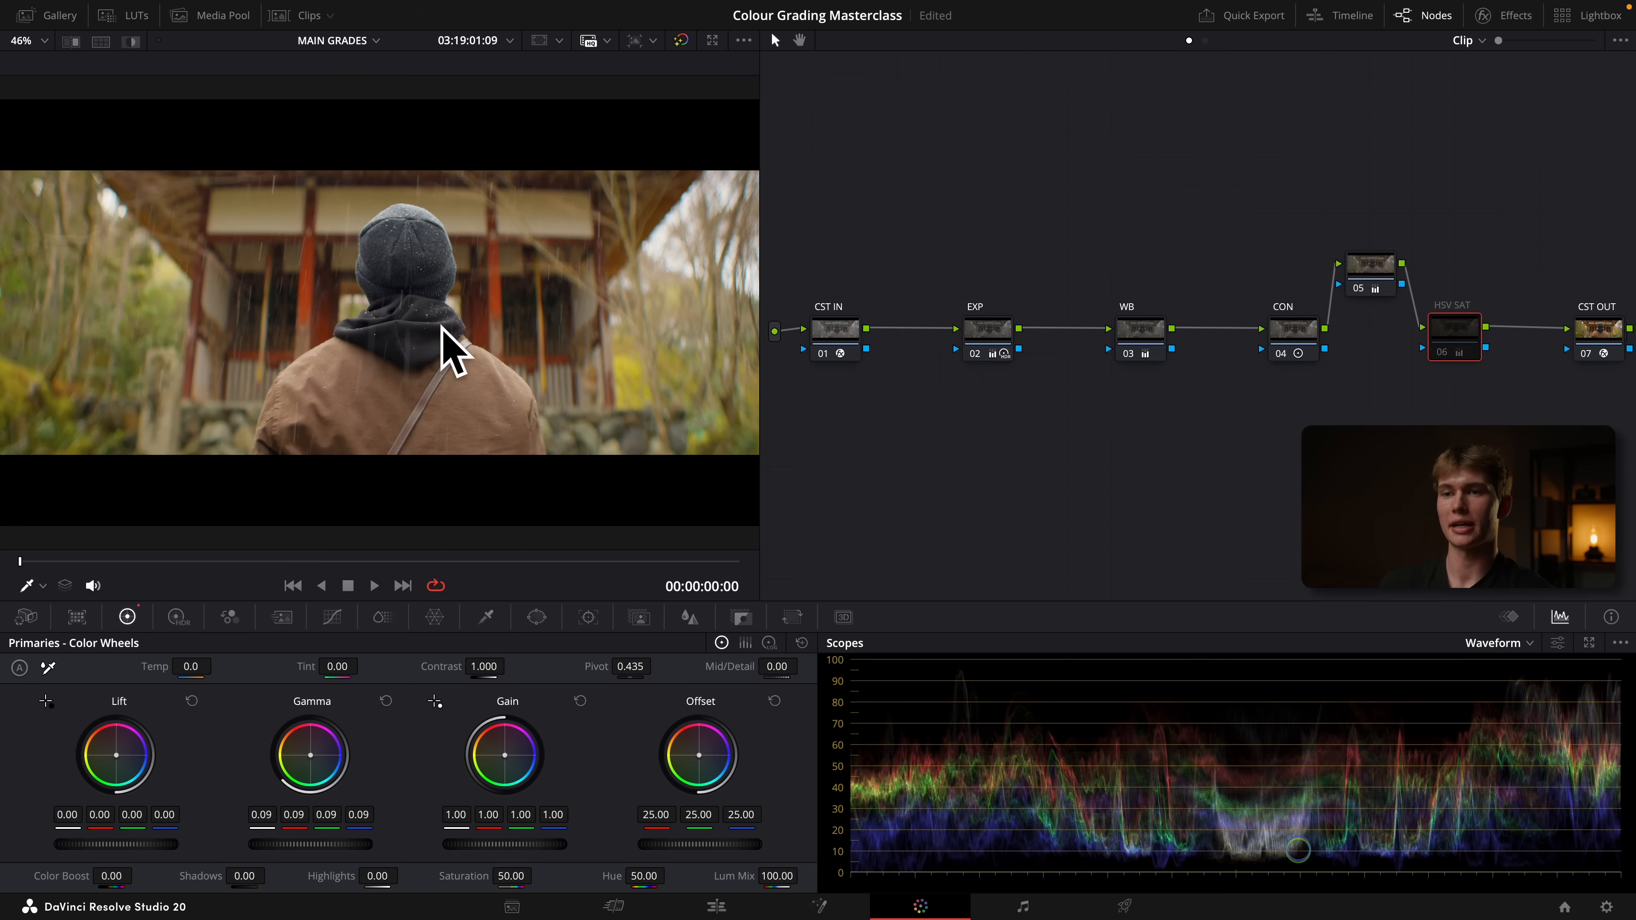
{"action": "left_click", "coordinate": [1377, 276]}
{"action": "left_click", "coordinate": [1441, 322], "text": "super"}
{"action": "key", "text": "super+d"}
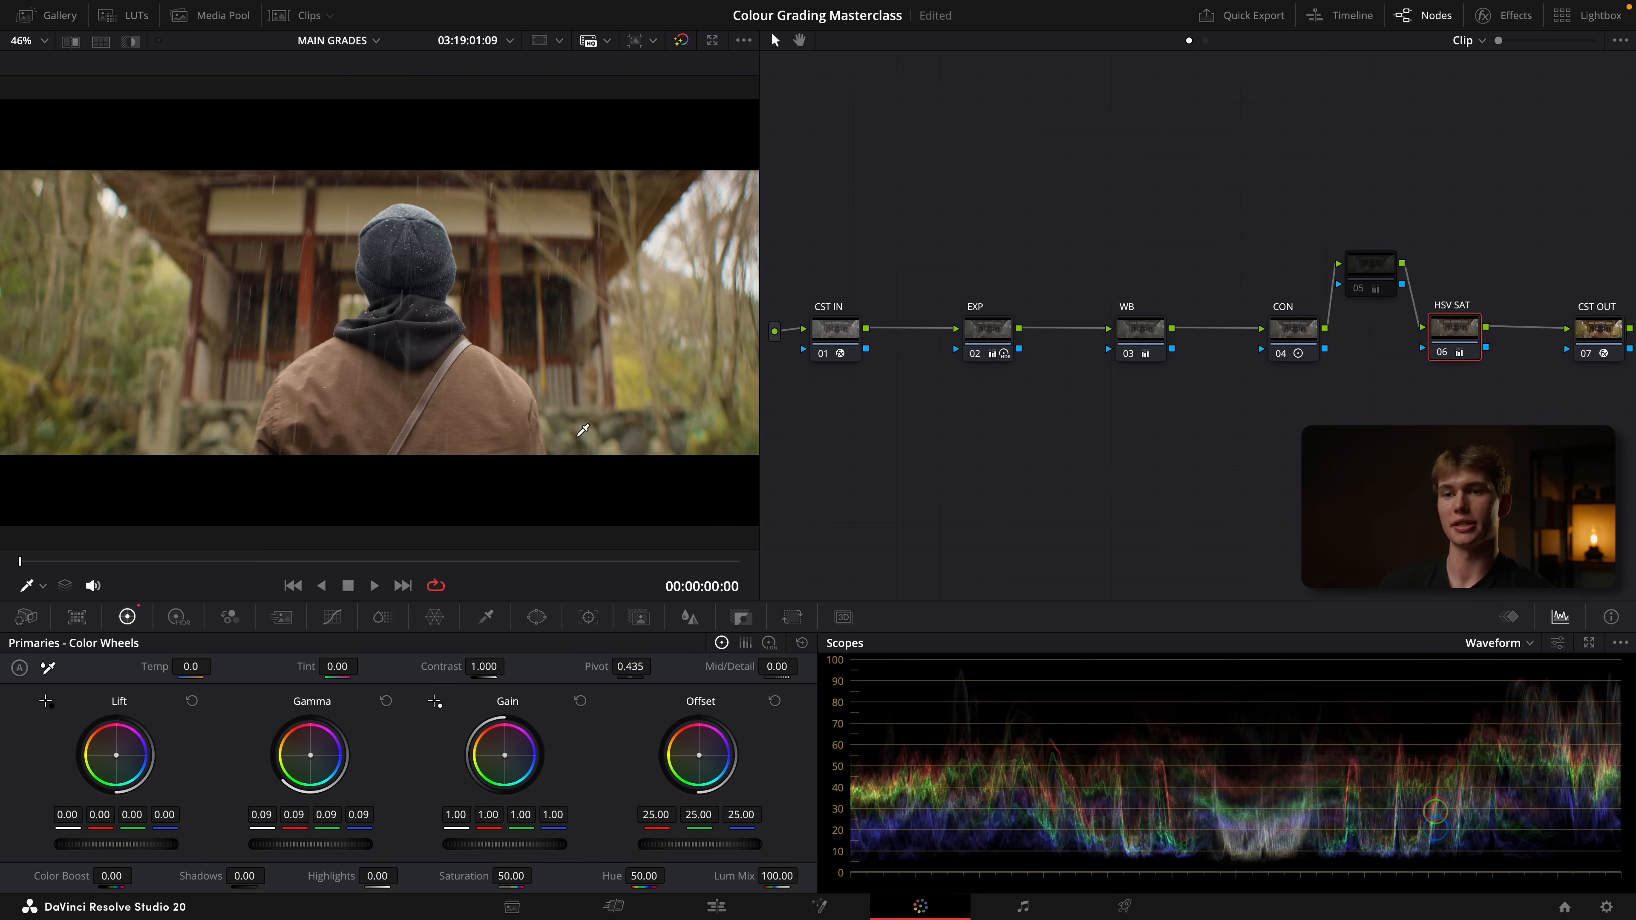
{"action": "left_click", "coordinate": [1383, 276]}
{"action": "key", "text": "Delete"}
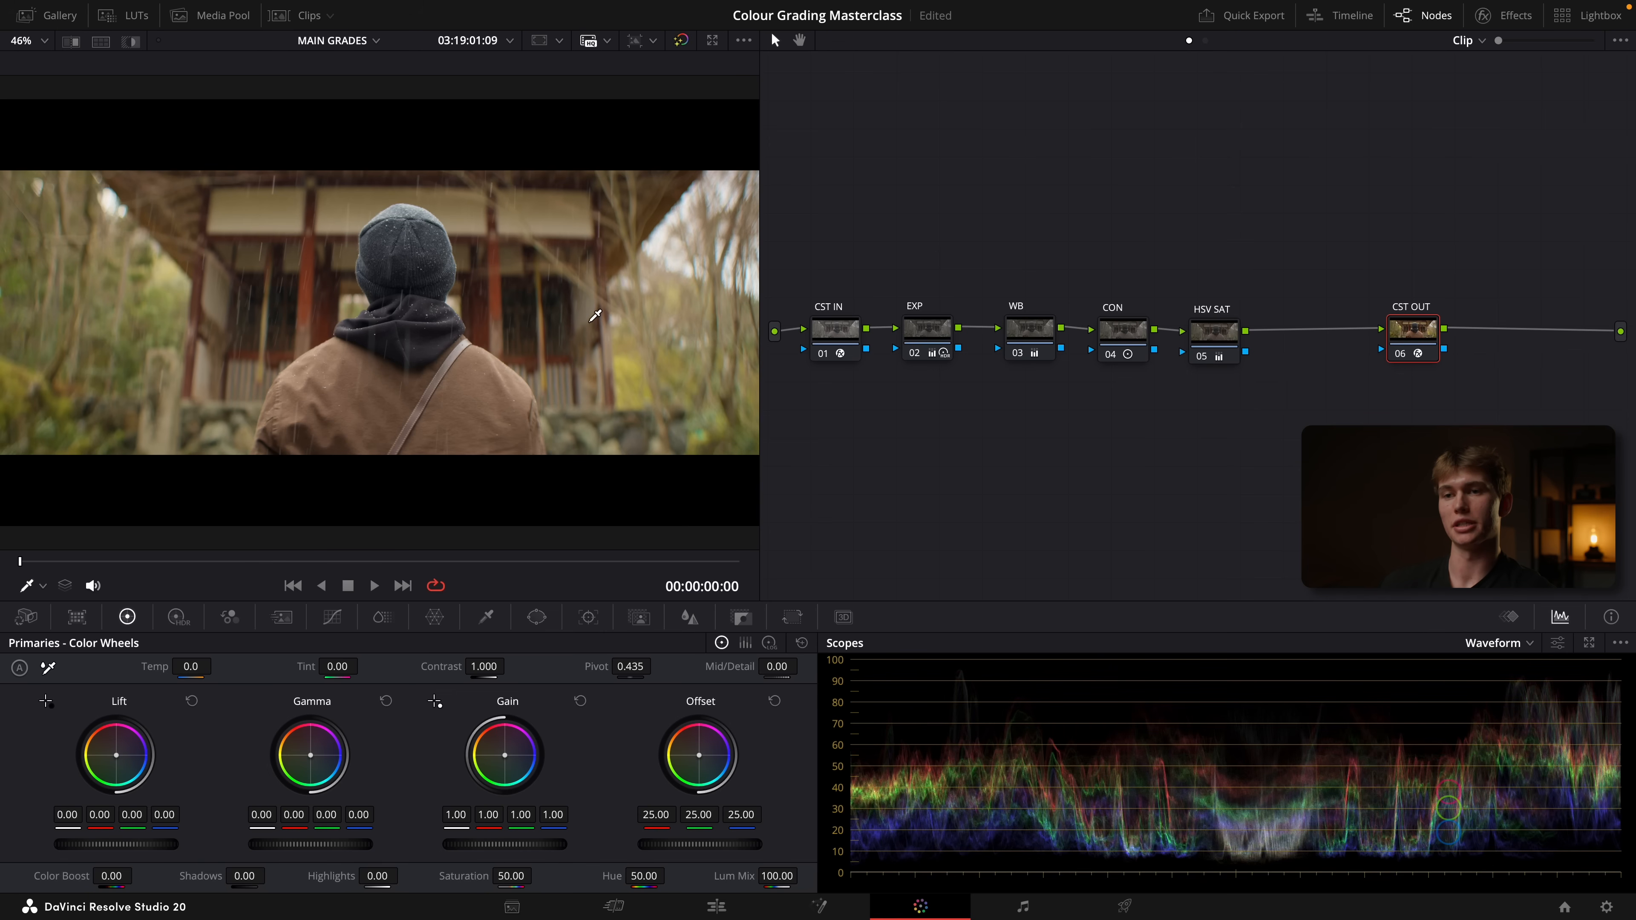
Move the CST OUT node closer to HSV SAT and add a serial node labeled LUT after it
{"action": "left_click_drag", "start_coordinate": [1416, 339], "coordinate": [1374, 332]}
{"action": "key", "text": "alt+s"}
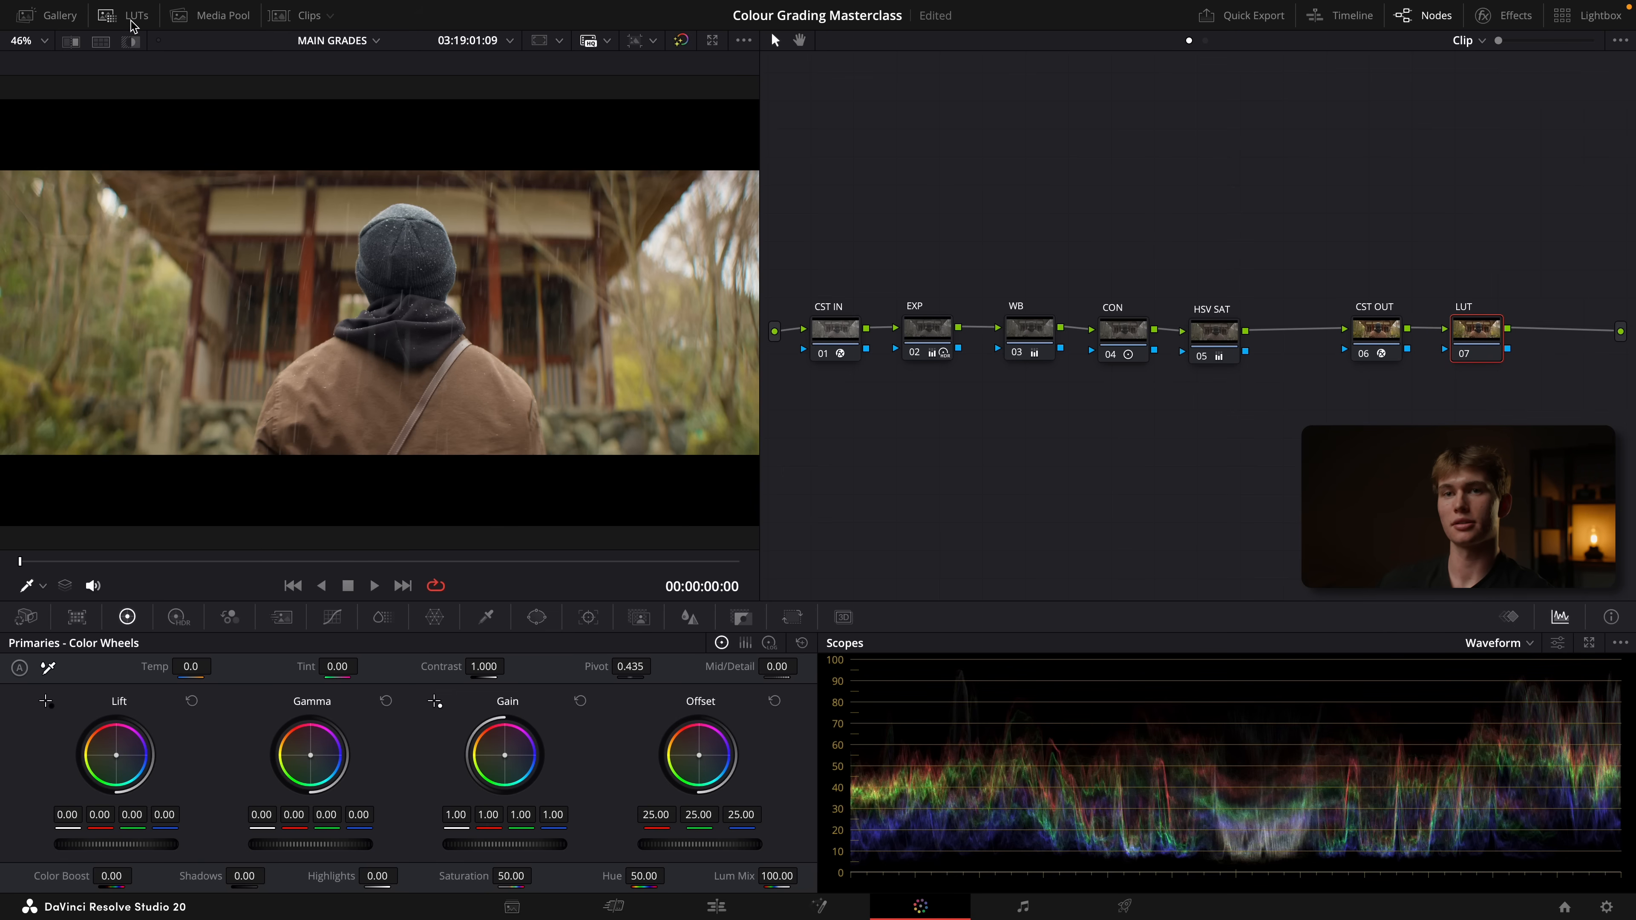
Reveal the creator's custom LUT folder in Finder and open a second Finder window at the course folder containing DECSFILM LUT
{"action": "left_click", "coordinate": [132, 18]}
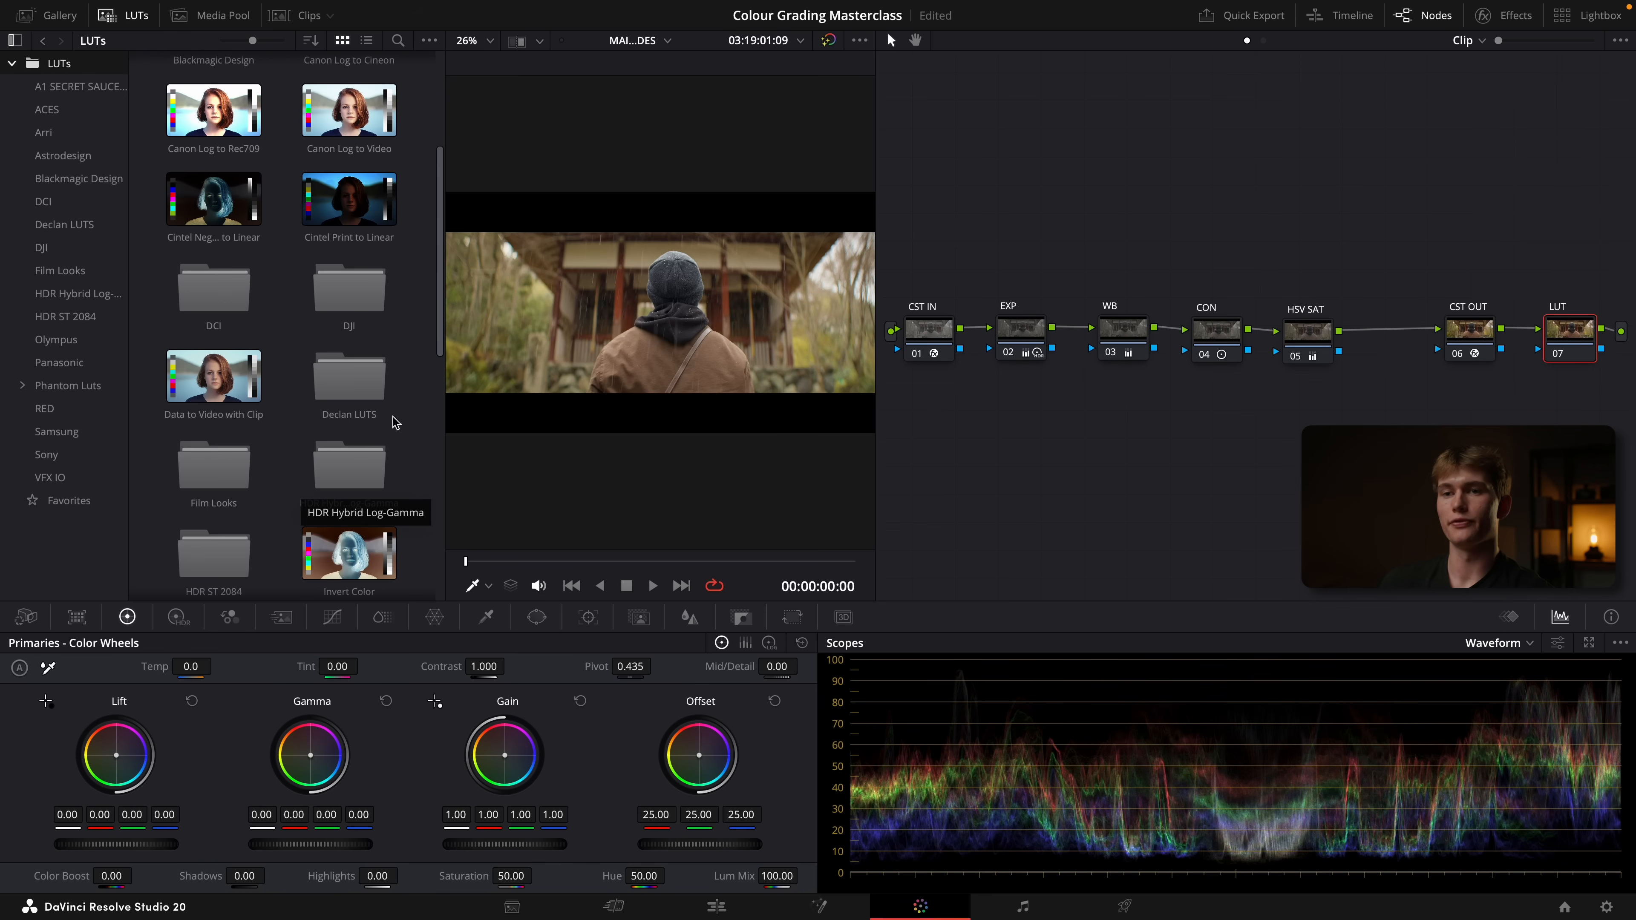
{"action": "right_click", "coordinate": [336, 388]}
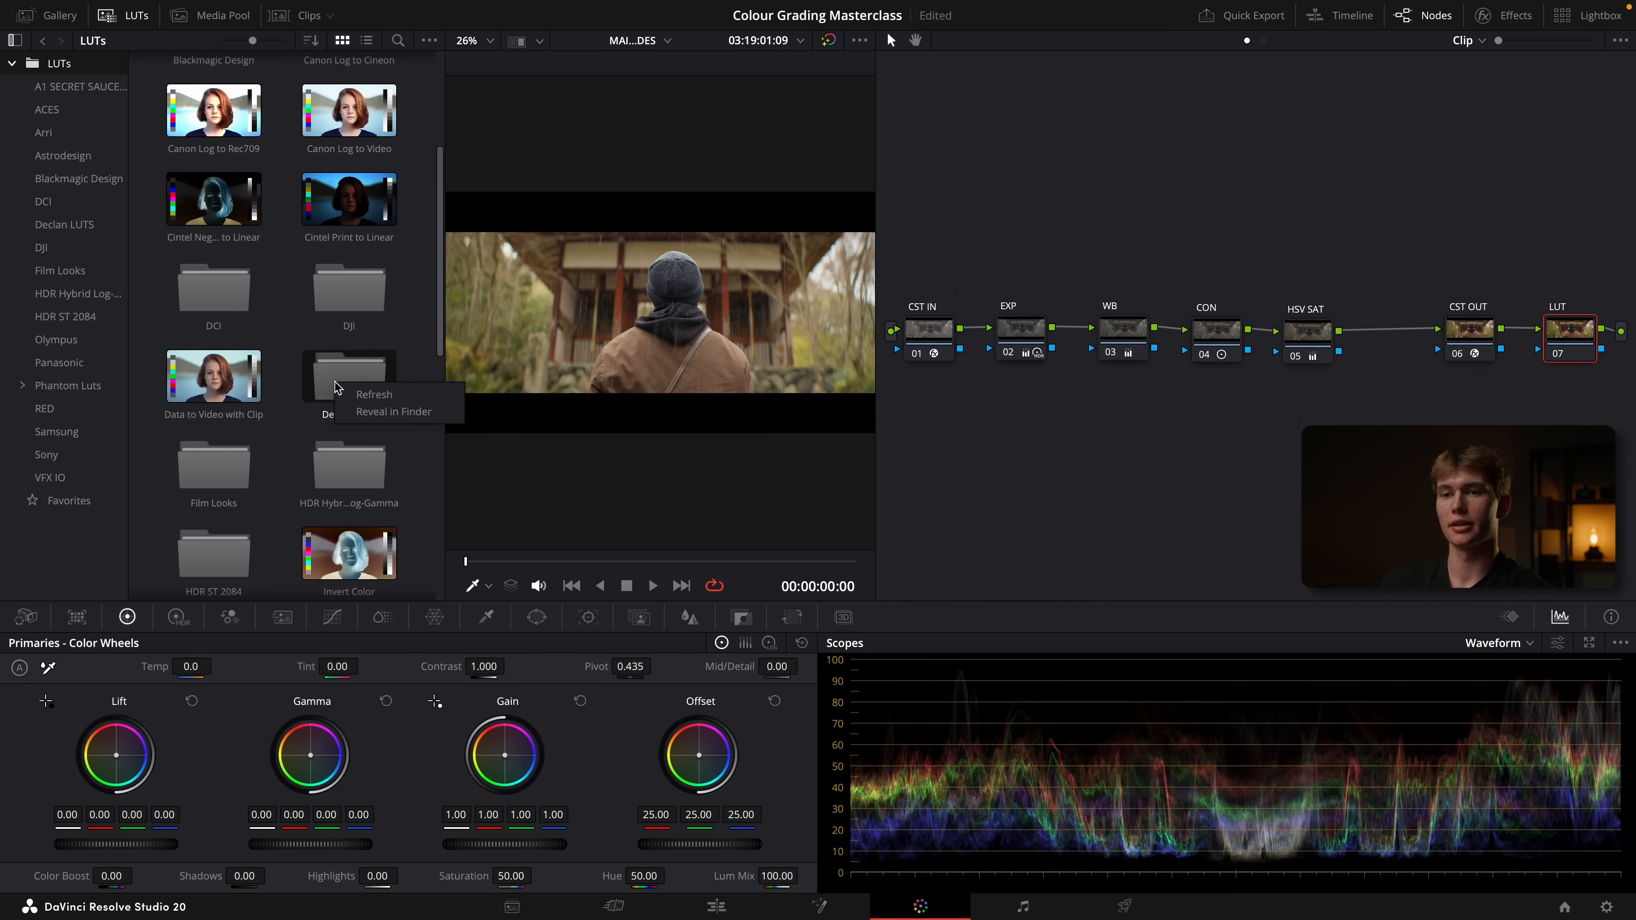
{"action": "left_click", "coordinate": [389, 412]}
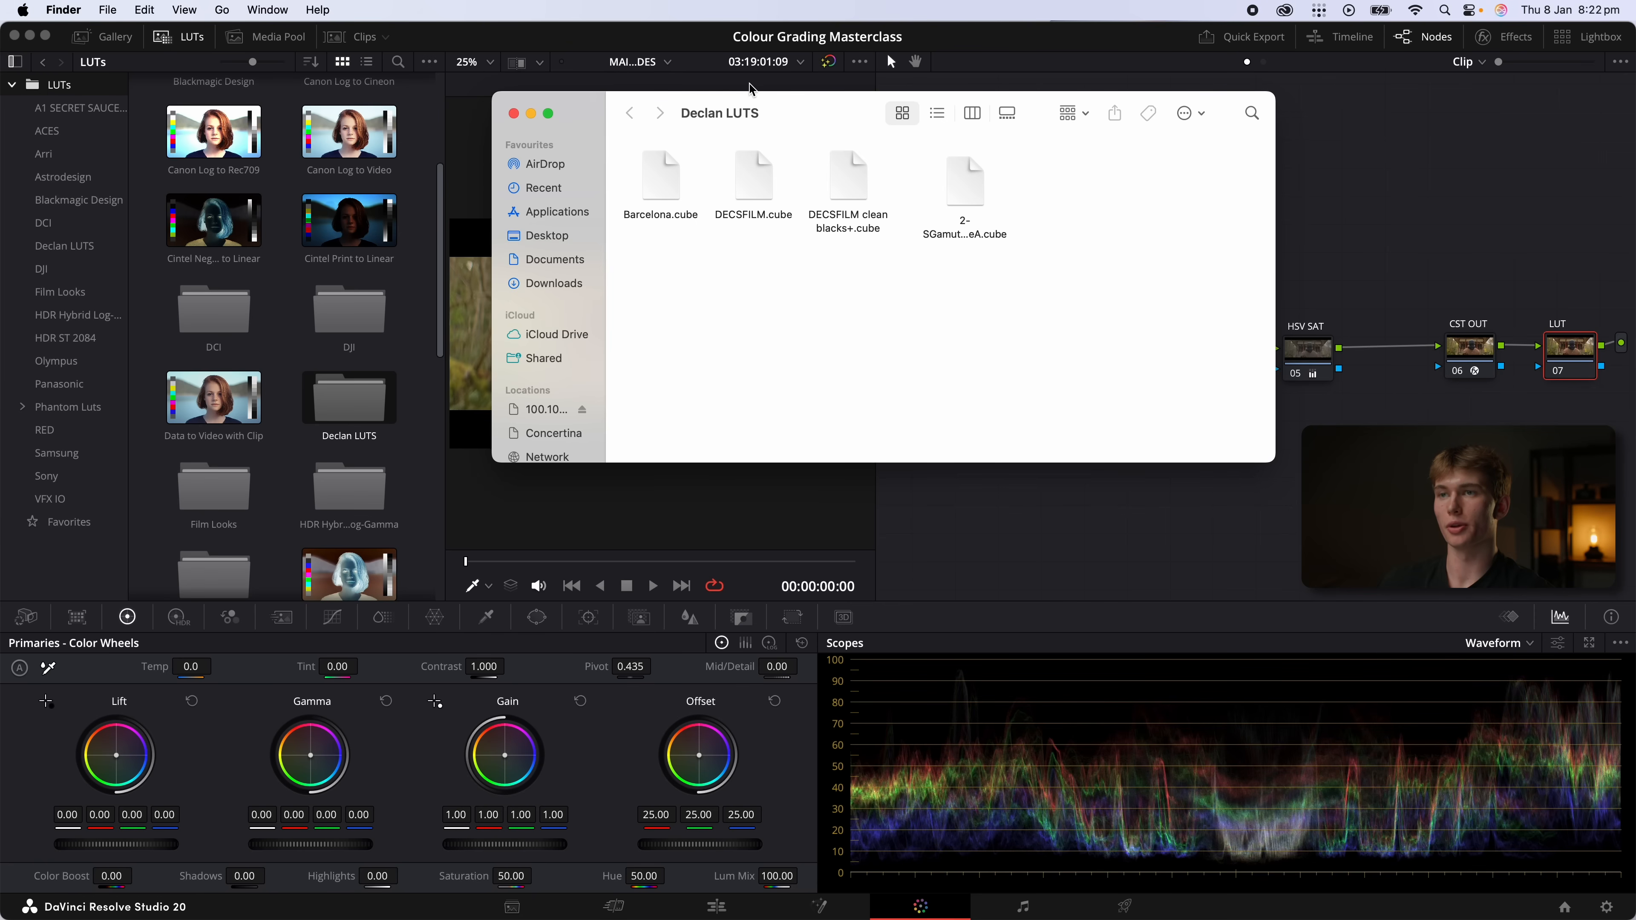
{"action": "key", "text": "super+n"}
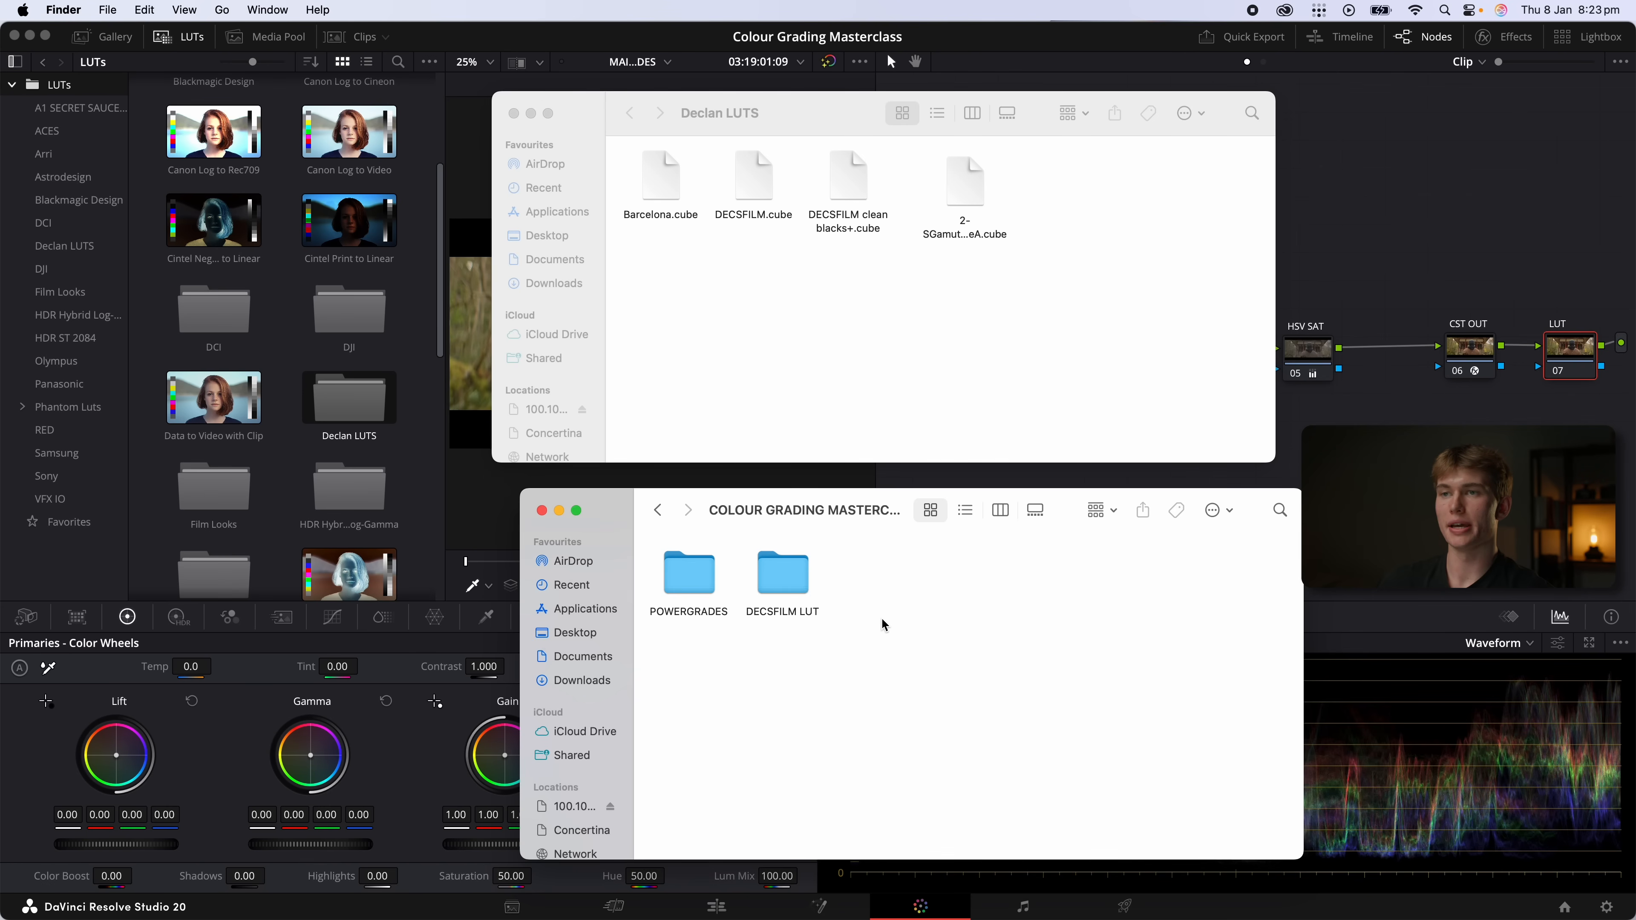
Open the DECSFILM LUT folder to show DECSFILM.cube and close the Declan LUTS Finder window
{"action": "double_click", "coordinate": [783, 573]}
{"action": "mouse_move", "coordinate": [684, 583]}
{"action": "left_mouse_down"}
{"action": "mouse_move", "coordinate": [663, 448]}
{"action": "mouse_move", "coordinate": [1087, 193]}
{"action": "mouse_move", "coordinate": [741, 458]}
{"action": "mouse_move", "coordinate": [696, 571]}
{"action": "left_mouse_up"}
{"action": "left_click", "coordinate": [513, 114]}
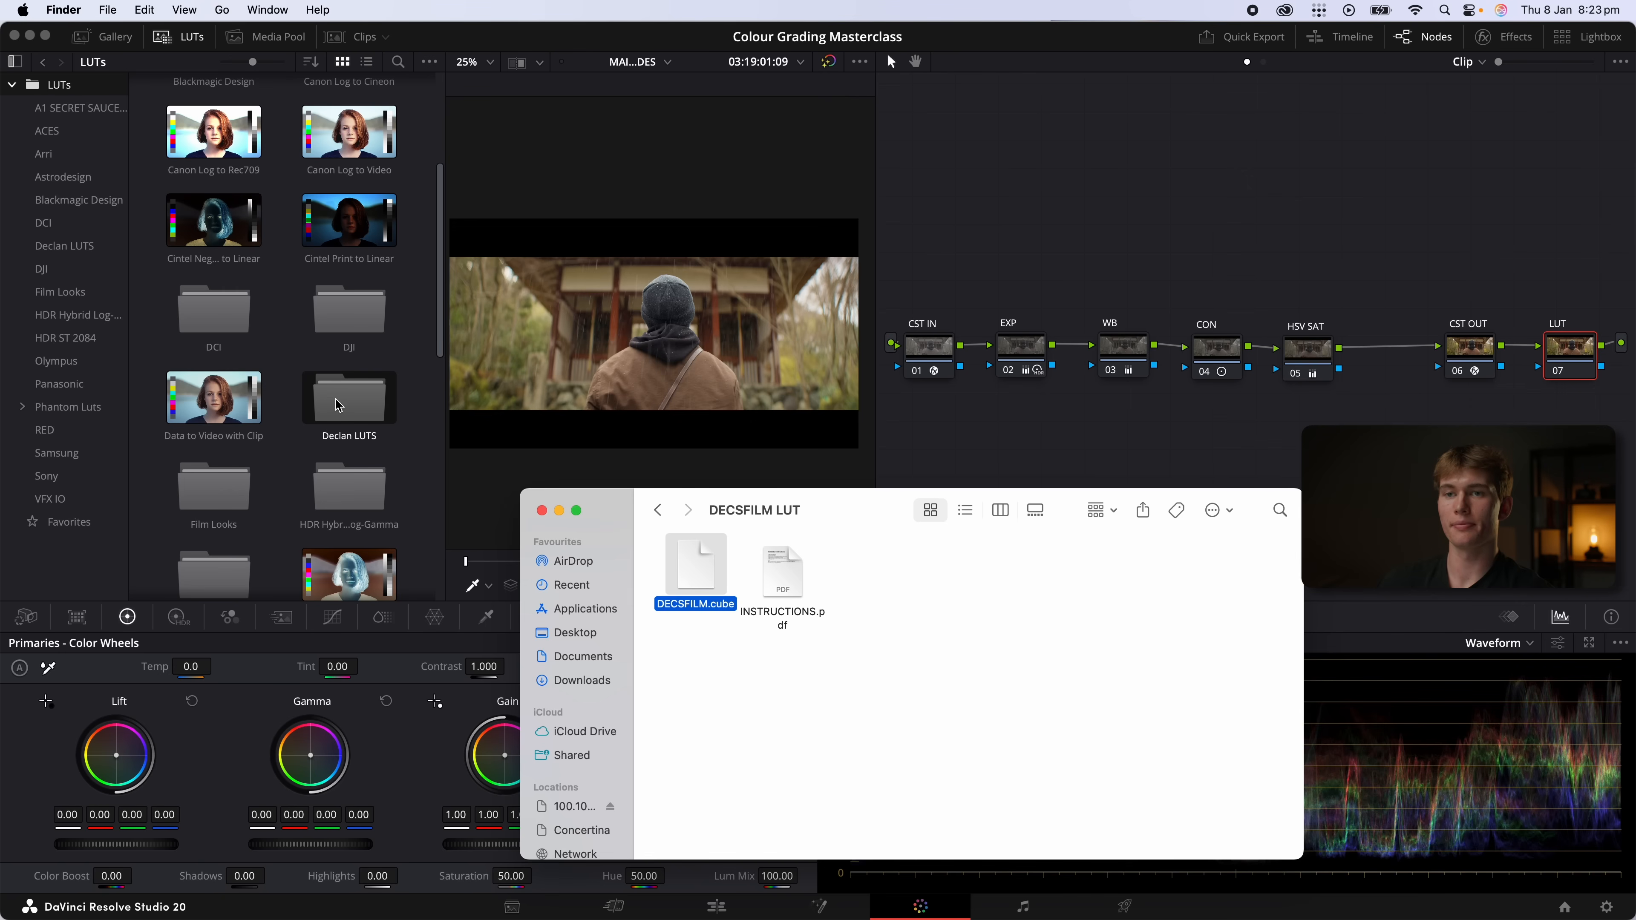
Open the Declan LUTS folder in DaVinci Resolve's LUT browser and apply the DECSFILM LUT to the LUT node
{"action": "double_click", "coordinate": [351, 398]}
{"action": "right_click", "coordinate": [282, 378]}
{"action": "left_click", "coordinate": [319, 387]}
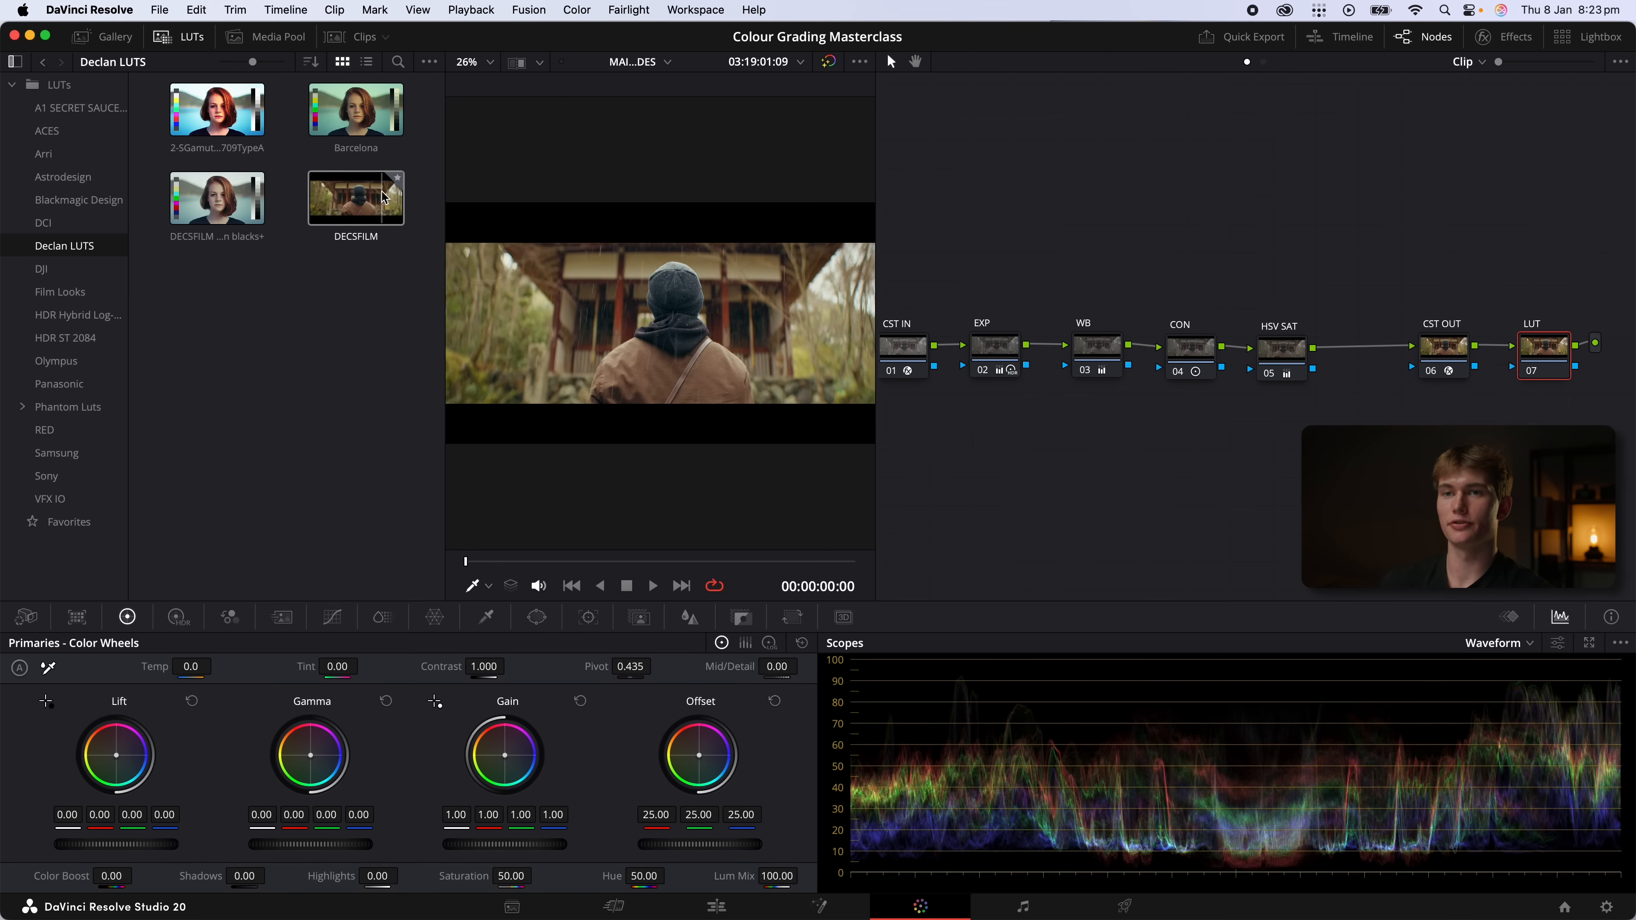
{"action": "left_click_drag", "start_coordinate": [364, 200], "coordinate": [1542, 359]}
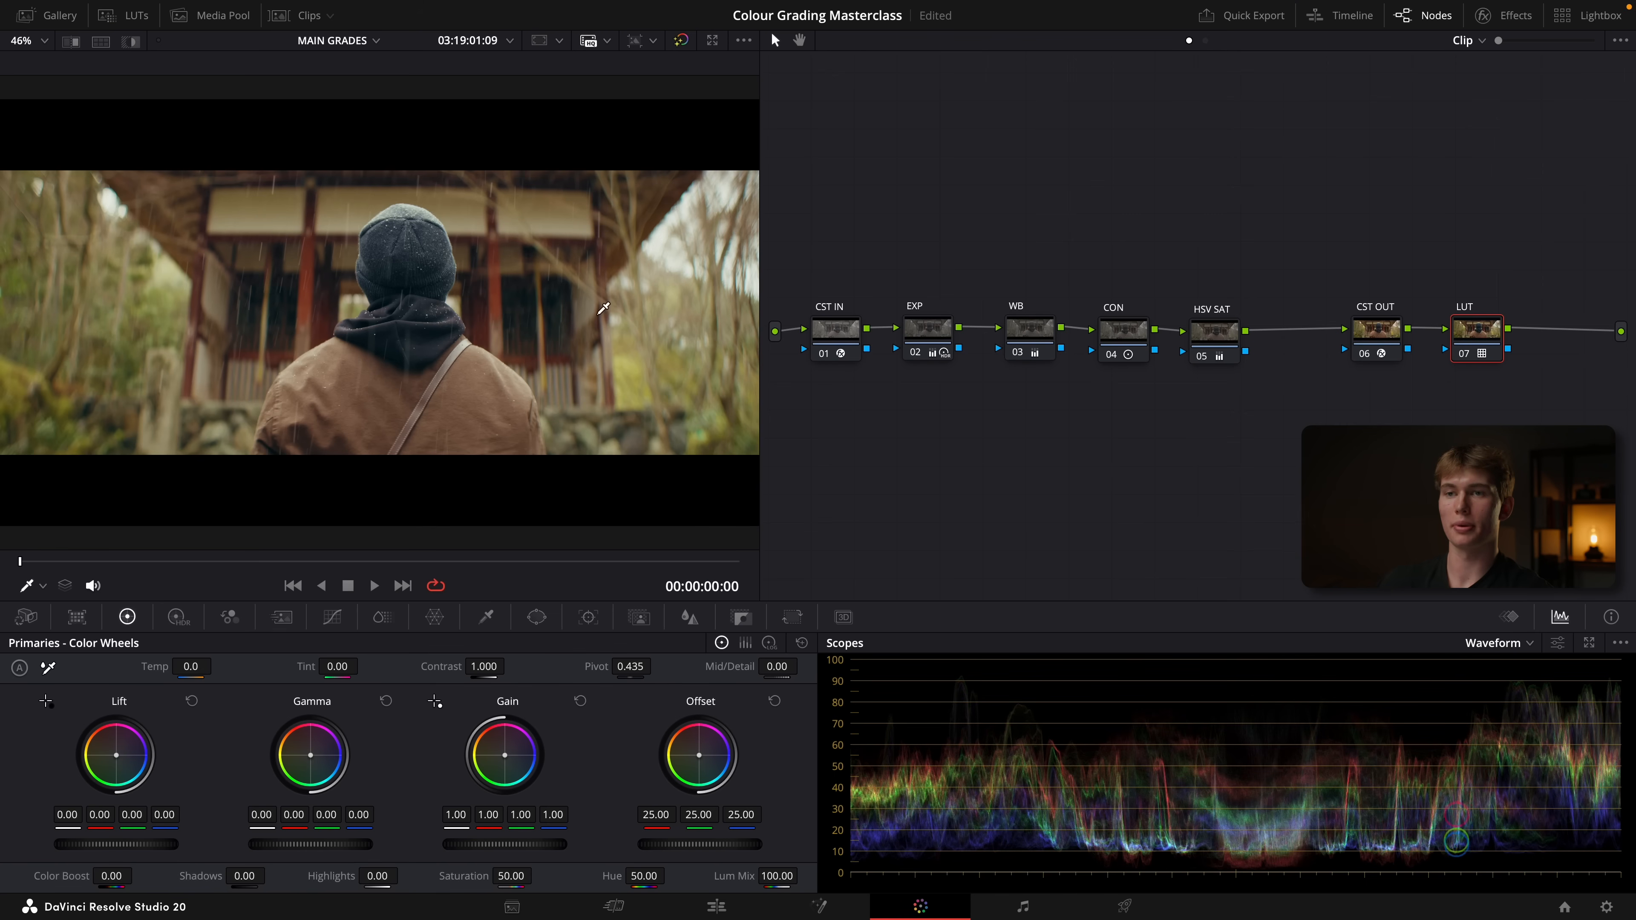
Compare the image with and without the DECSFILM look by toggling the LUT node
{"action": "key", "text": "ctrl+d"}
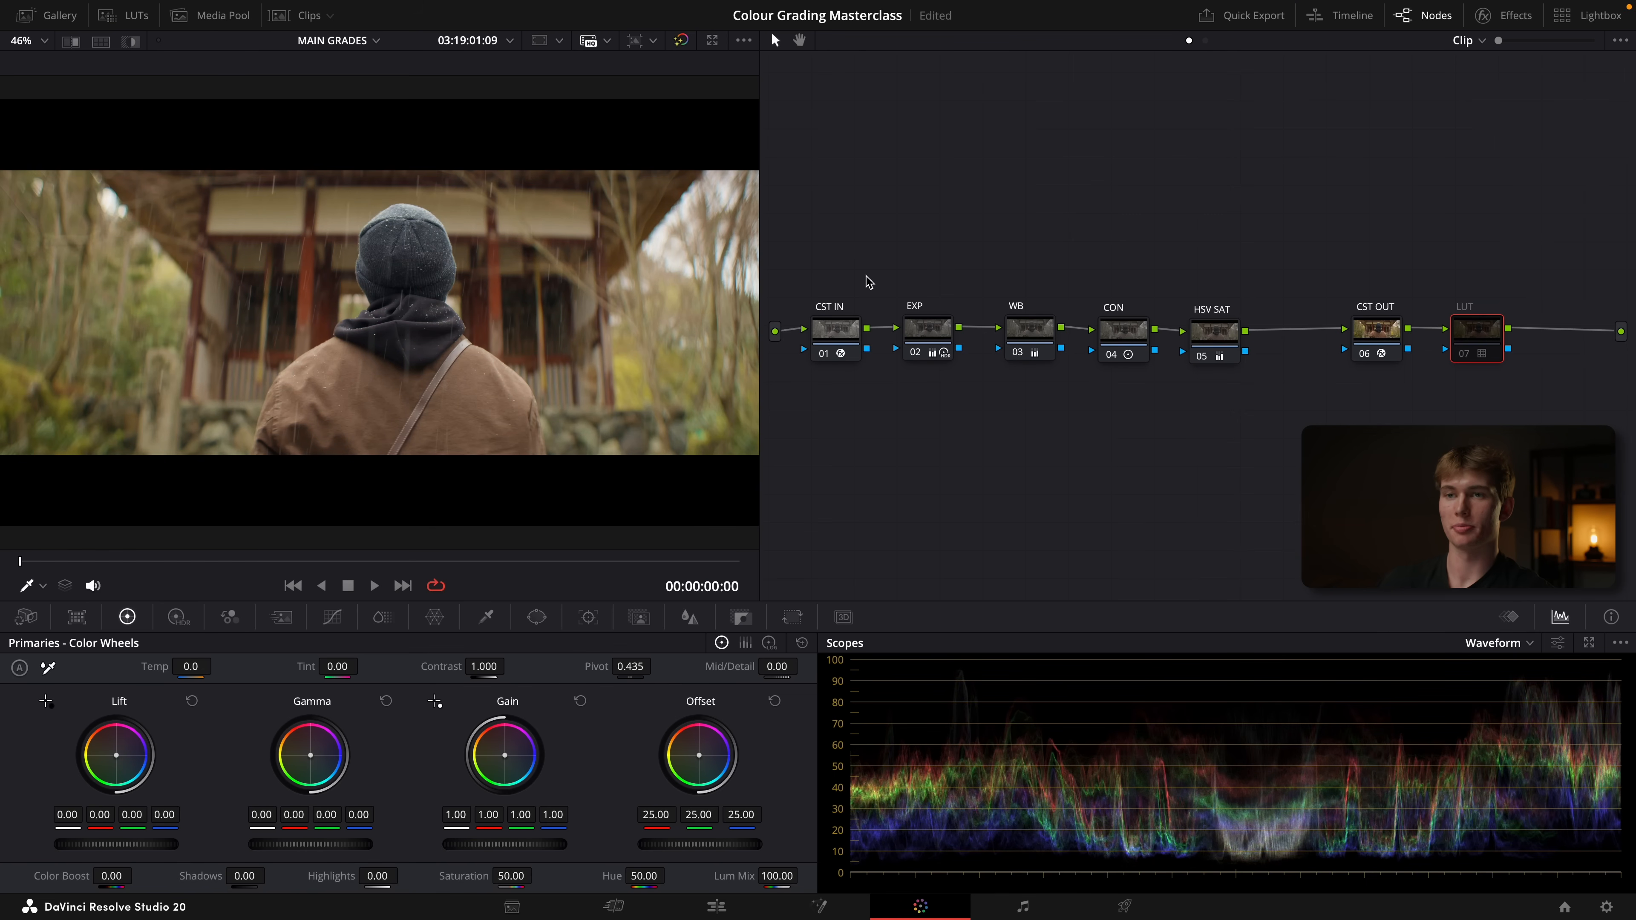
{"action": "key", "text": "ctrl+d"}
{"action": "key", "text": "ctrl+d"}
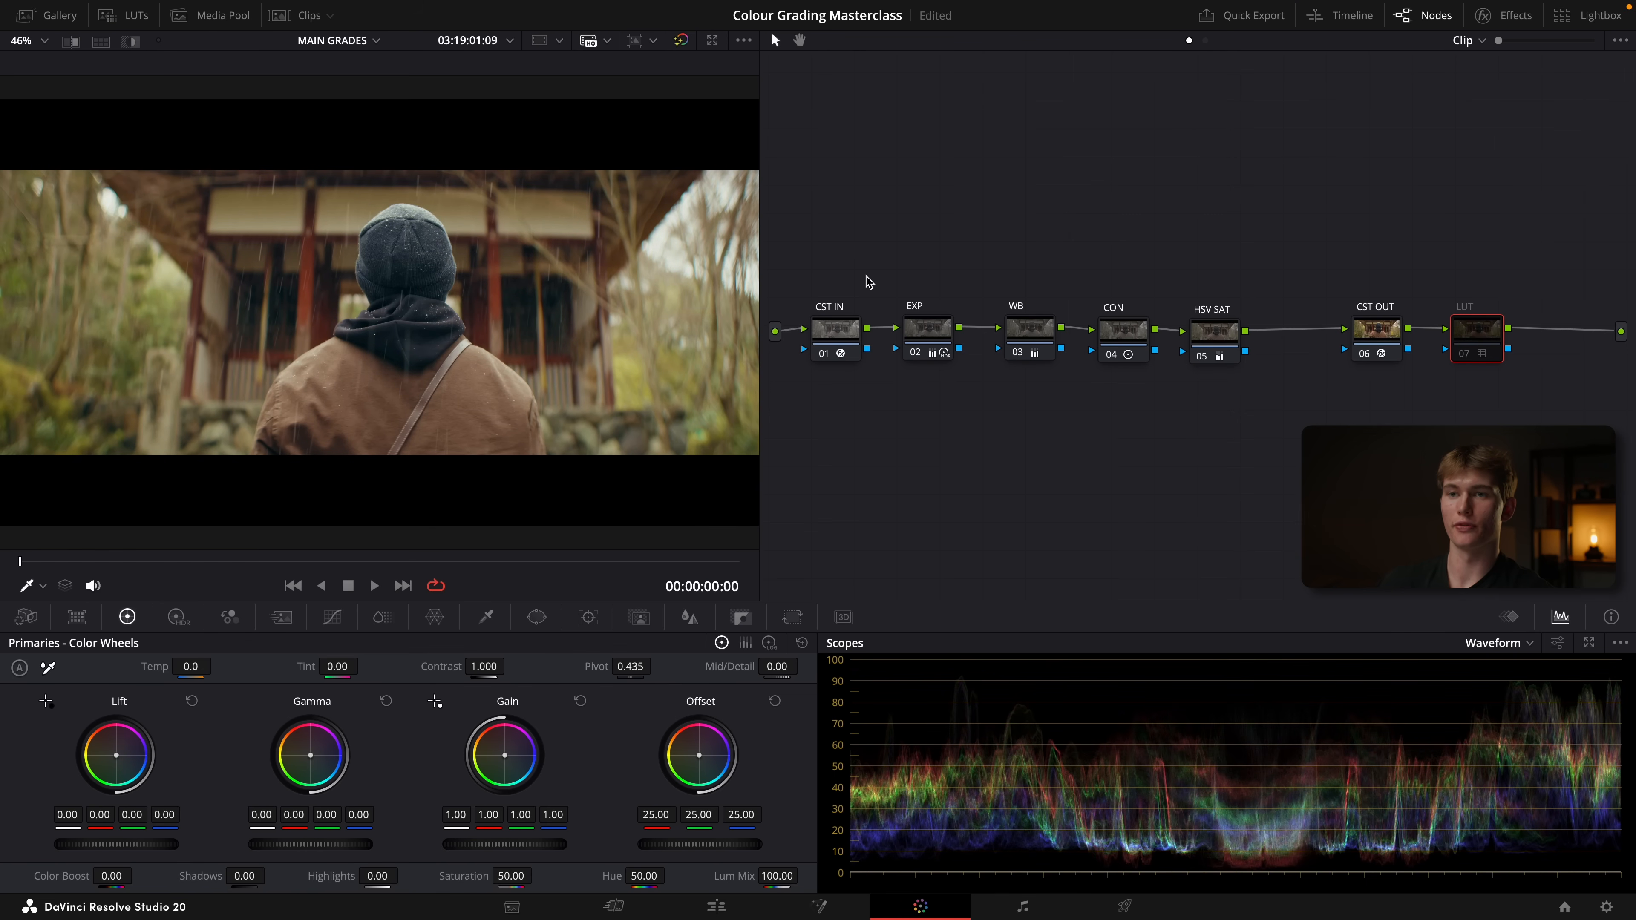
{"action": "key", "text": "ctrl+d"}
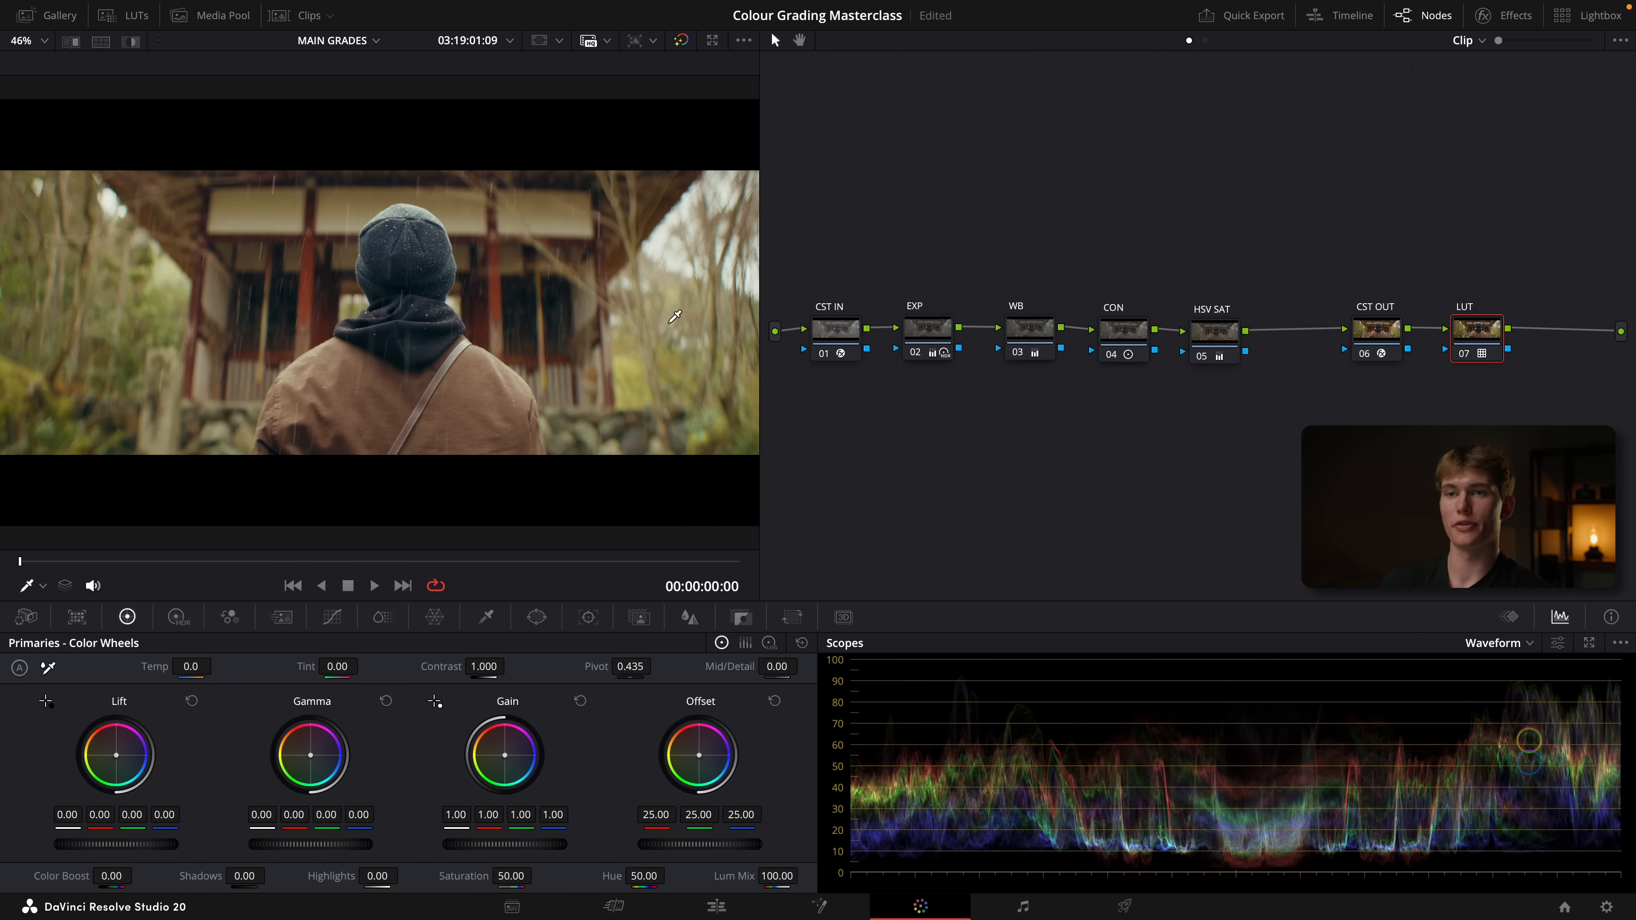
Set the LUT node's key output gain to 0.5
{"action": "left_click", "coordinate": [741, 619]}
{"action": "left_click", "coordinate": [628, 780]}
{"action": "key", "text": "BackSpace"}
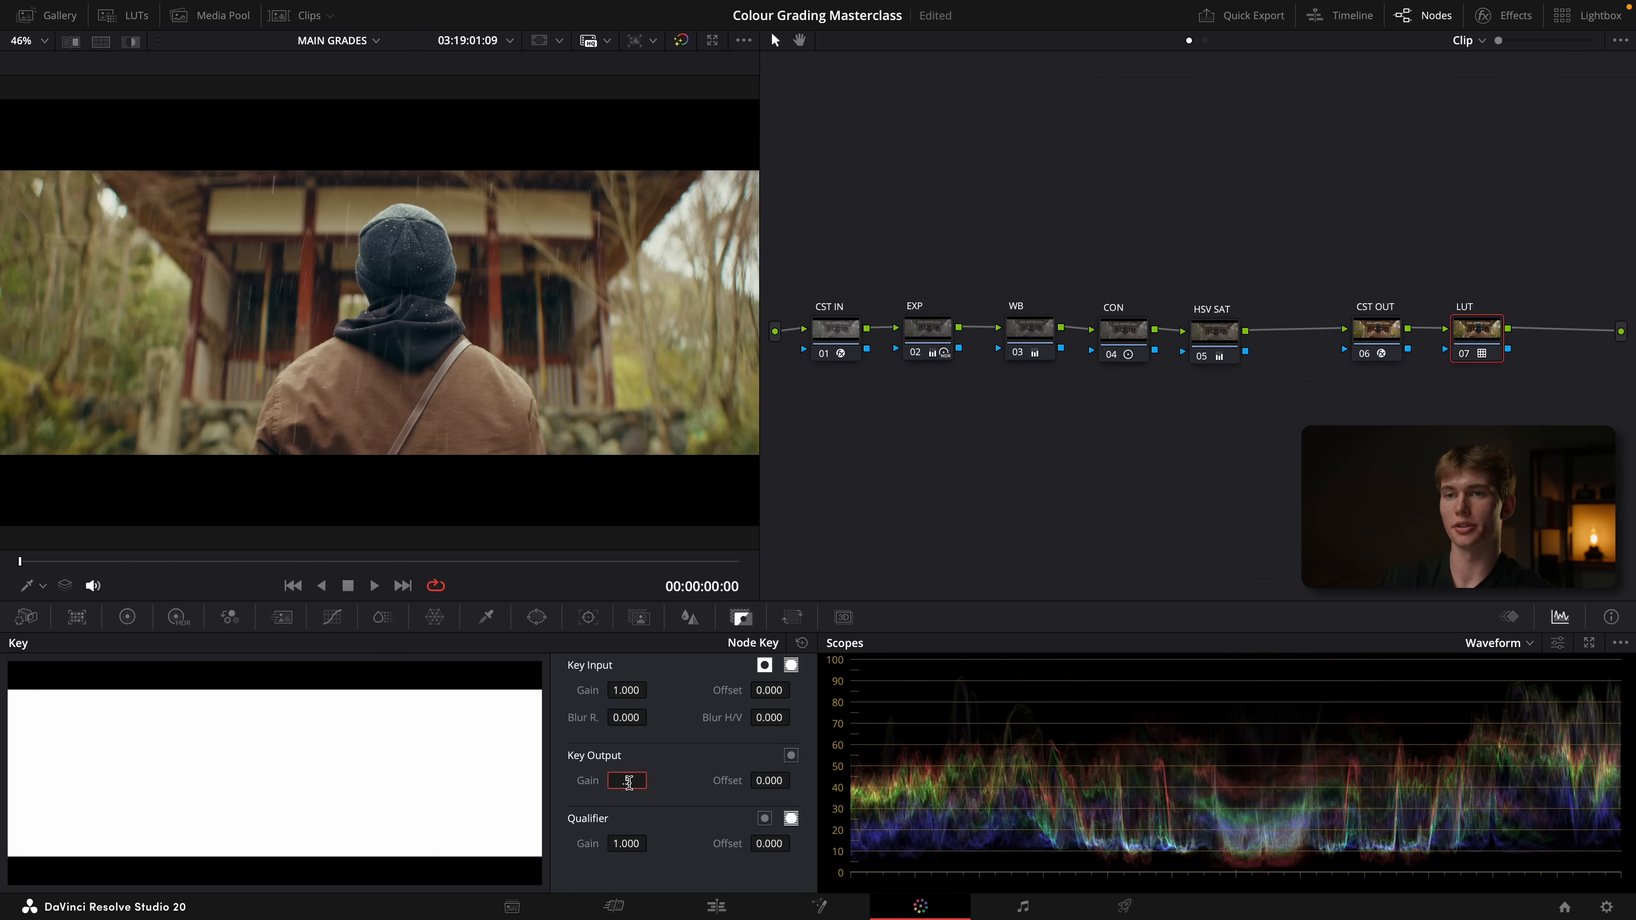
{"action": "type", "text": ".5"}
{"action": "key", "text": "Return"}
Compare the half-strength LUT by toggling its node off and on, and save the project
{"action": "key", "text": "super+d"}
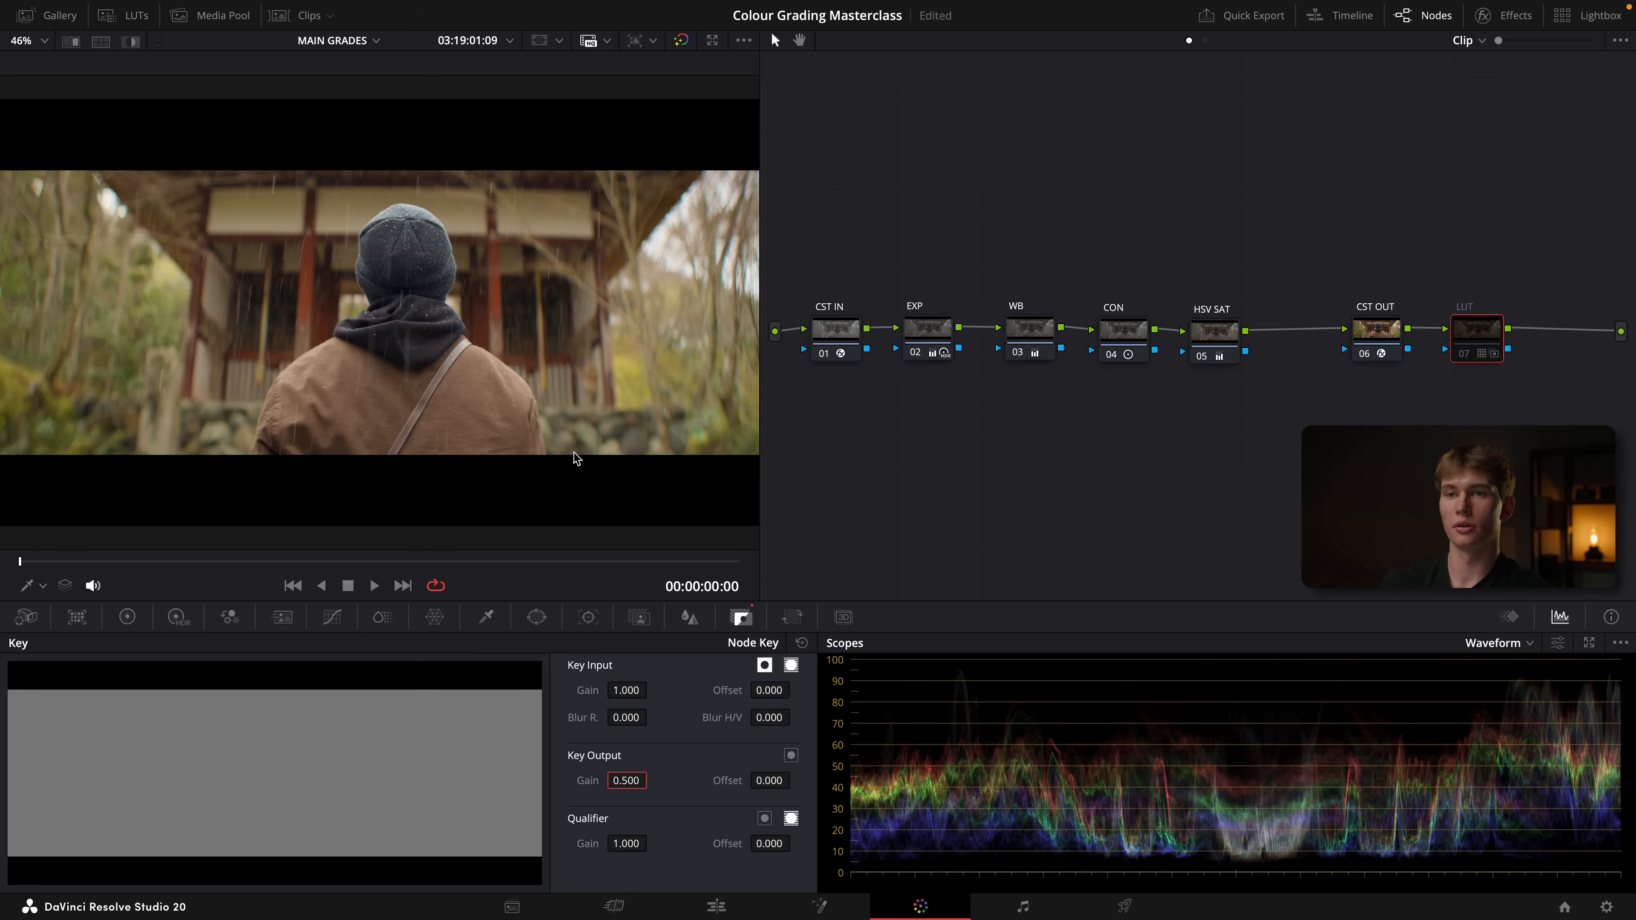
{"action": "key", "text": "super+d"}
{"action": "key", "text": "super+d"}
{"action": "key", "text": "super+d"}
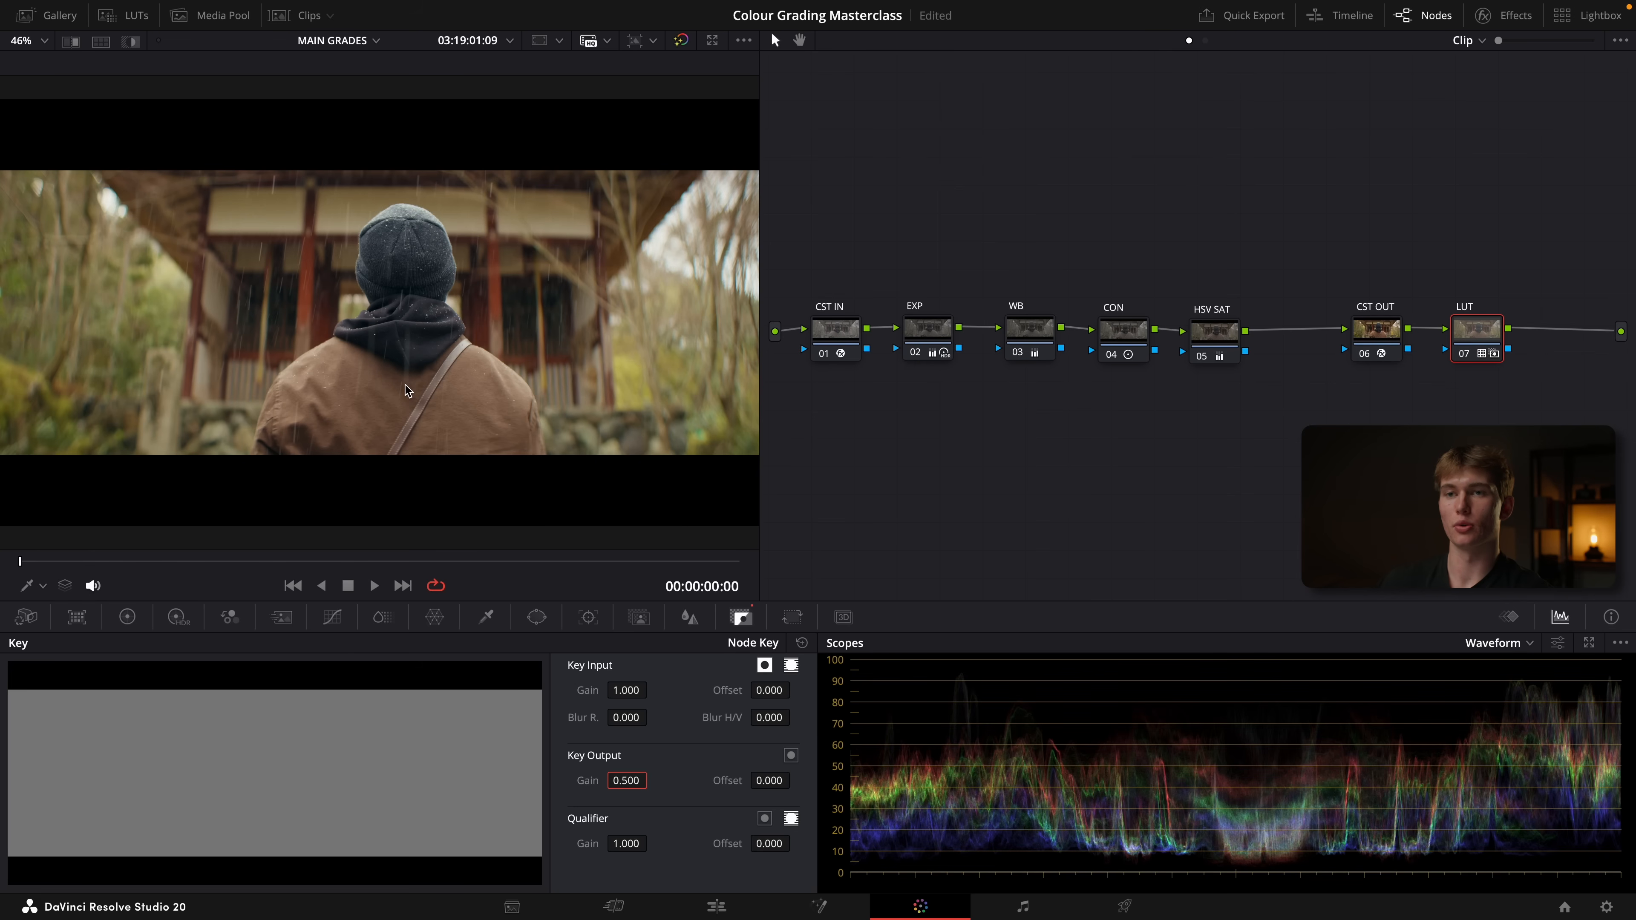
{"action": "key", "text": "ctrl+s"}
Fine-tune the WB node's offset to 24.76 red, 24.68 green and 24.28 blue using the dark hood as reference, compare before and after, and save
{"action": "scroll", "coordinate": [458, 333], "scroll_direction": "up", "scroll_amount": 5}
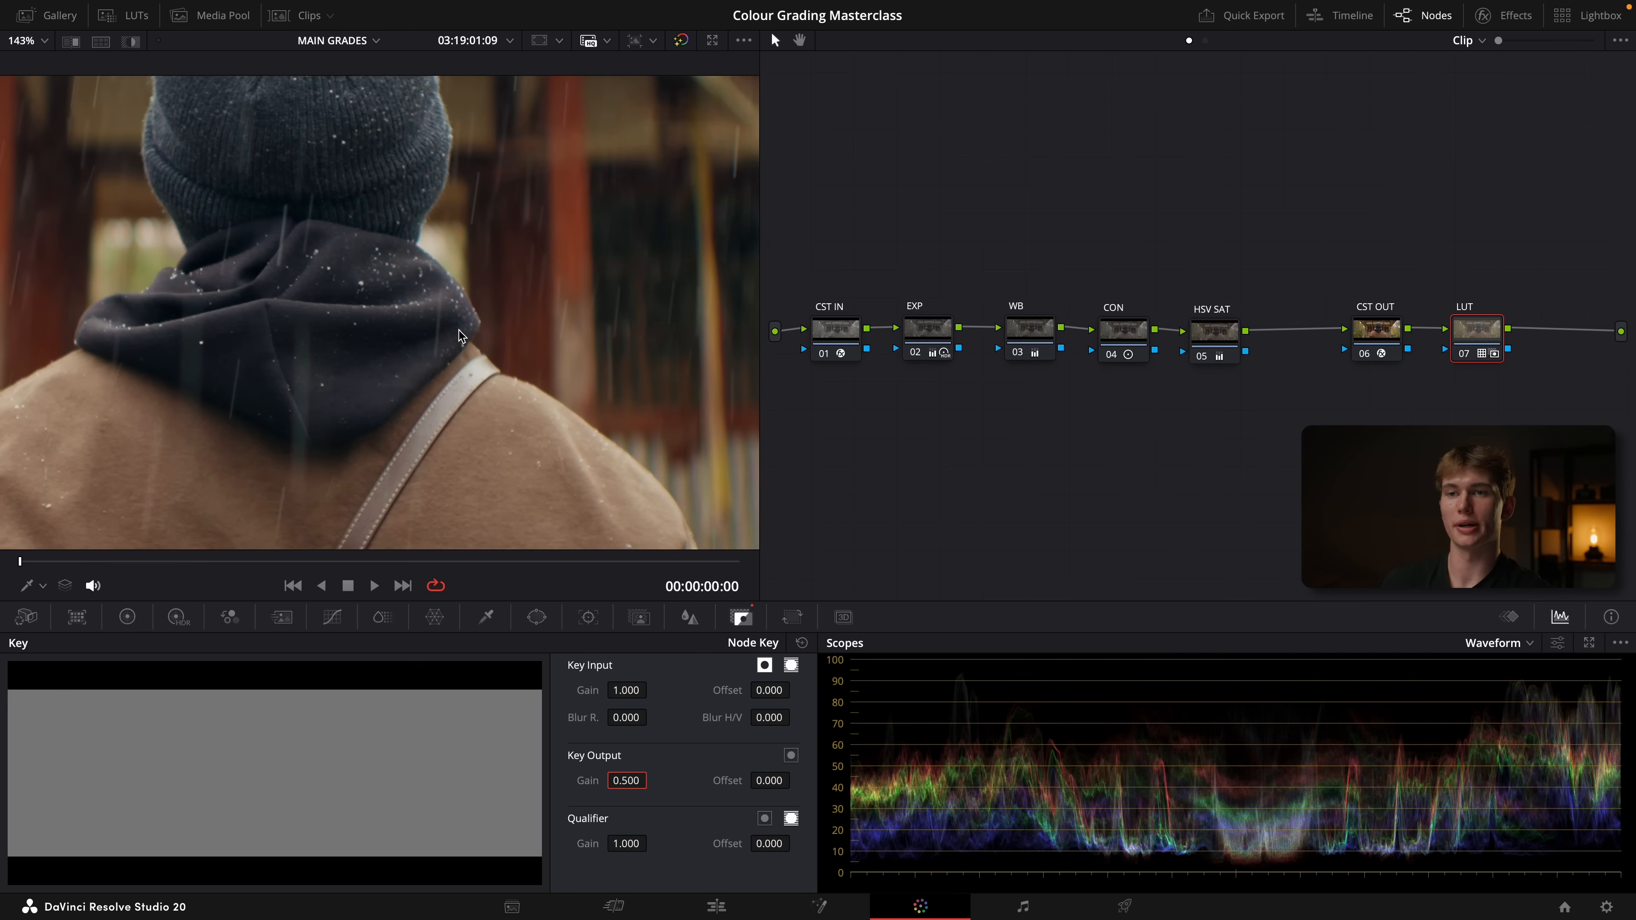
{"action": "left_click", "coordinate": [1031, 341]}
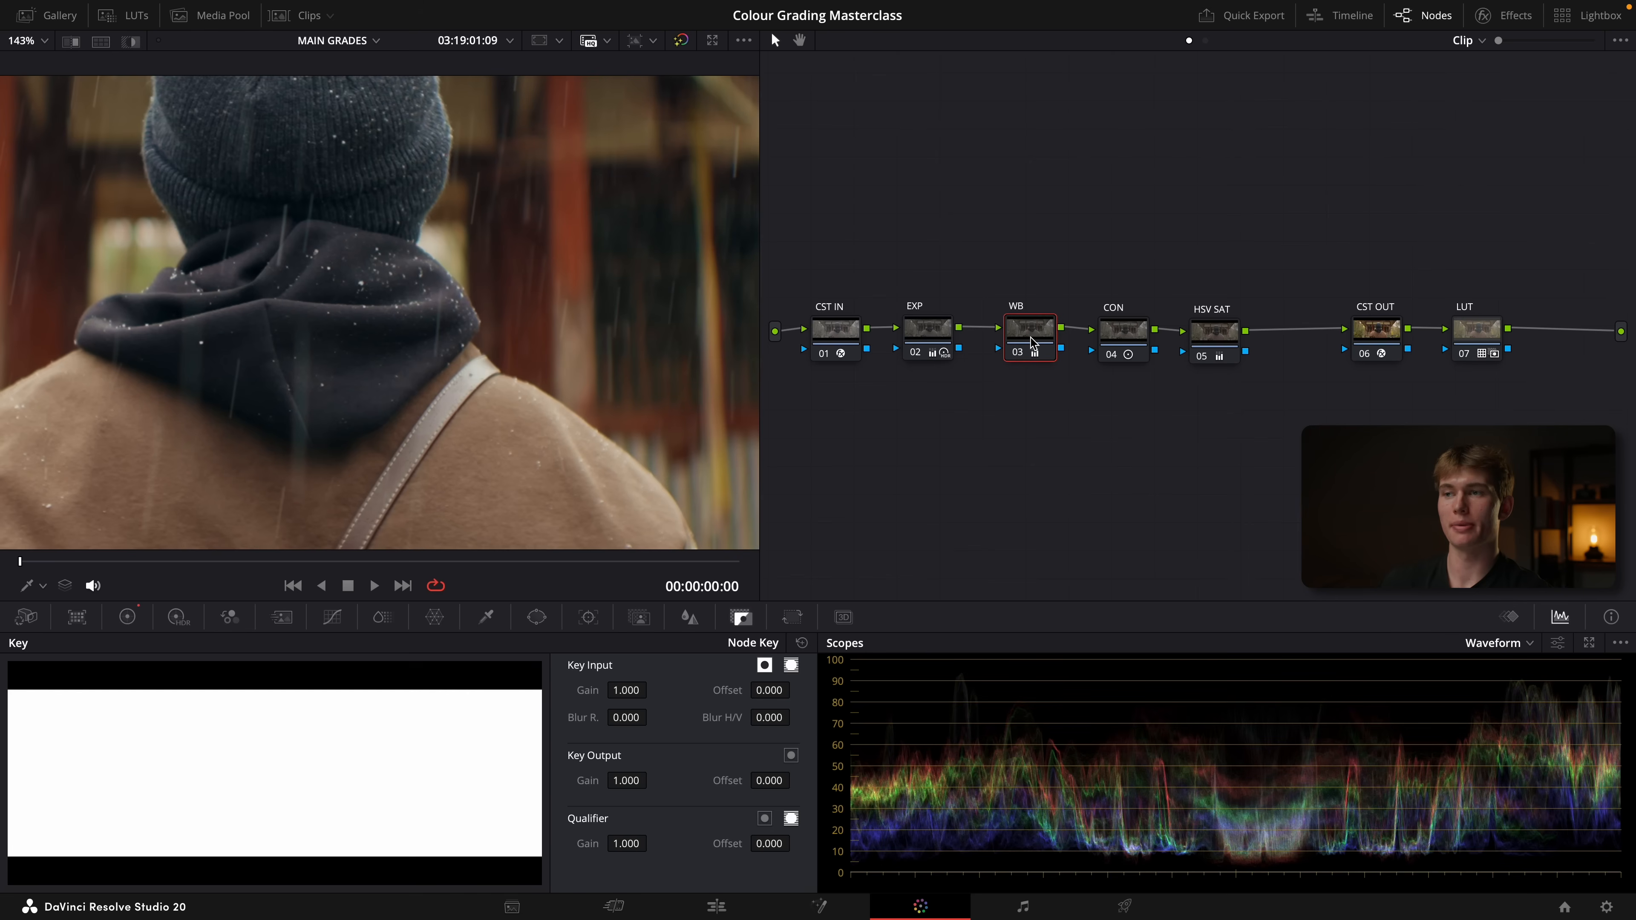
{"action": "left_click", "coordinate": [43, 586]}
{"action": "left_click", "coordinate": [59, 636]}
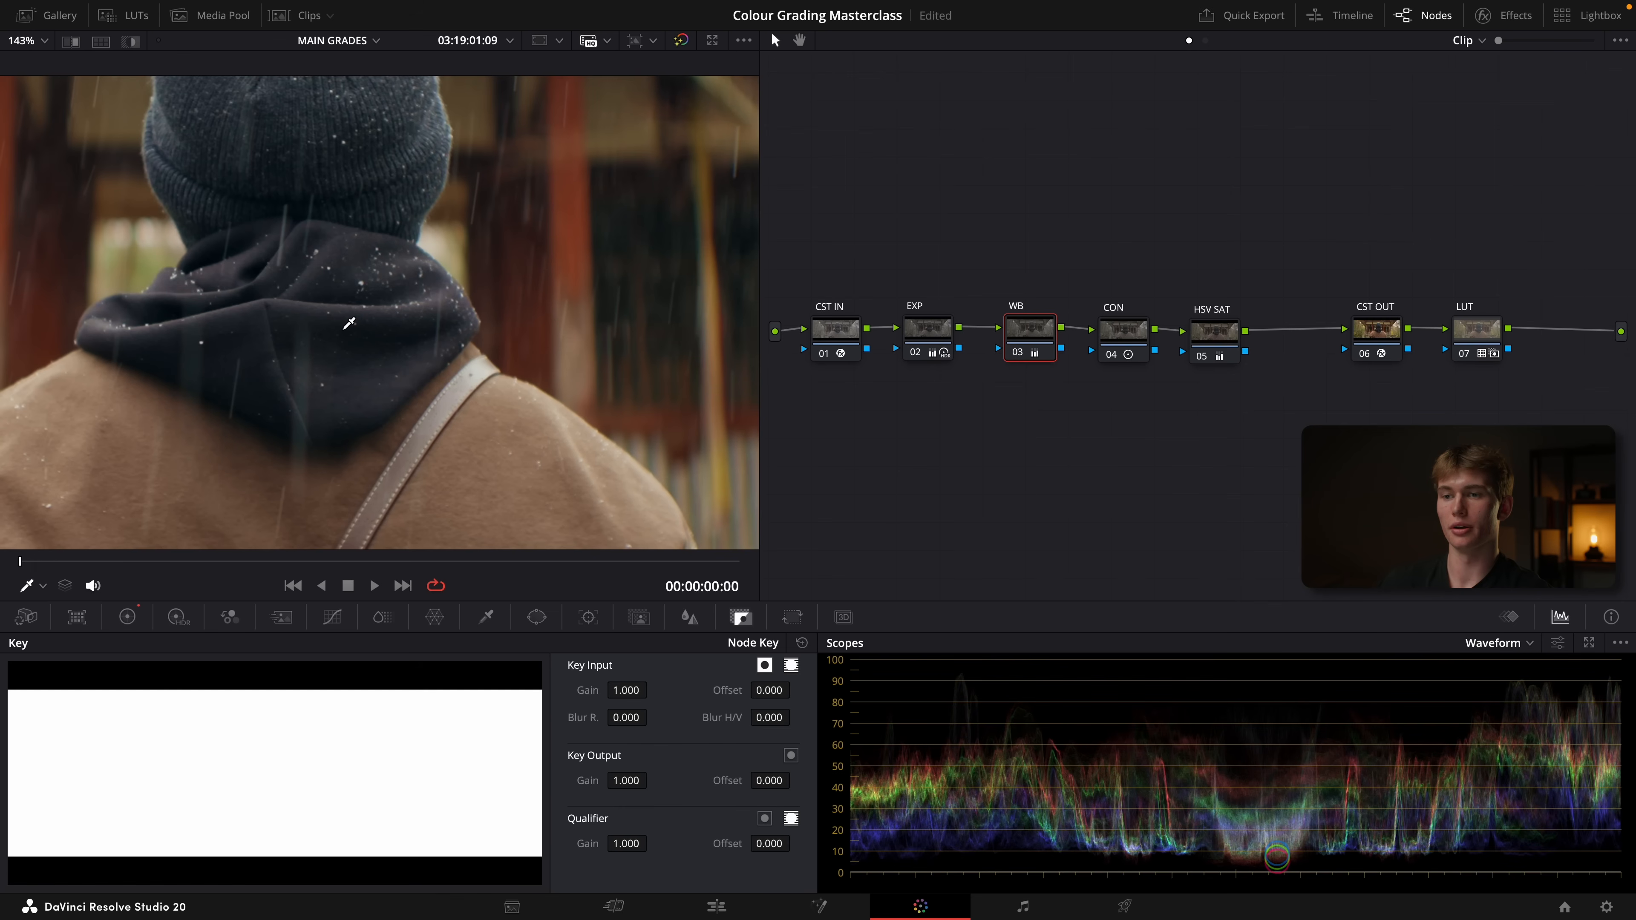
{"action": "left_click", "coordinate": [127, 617]}
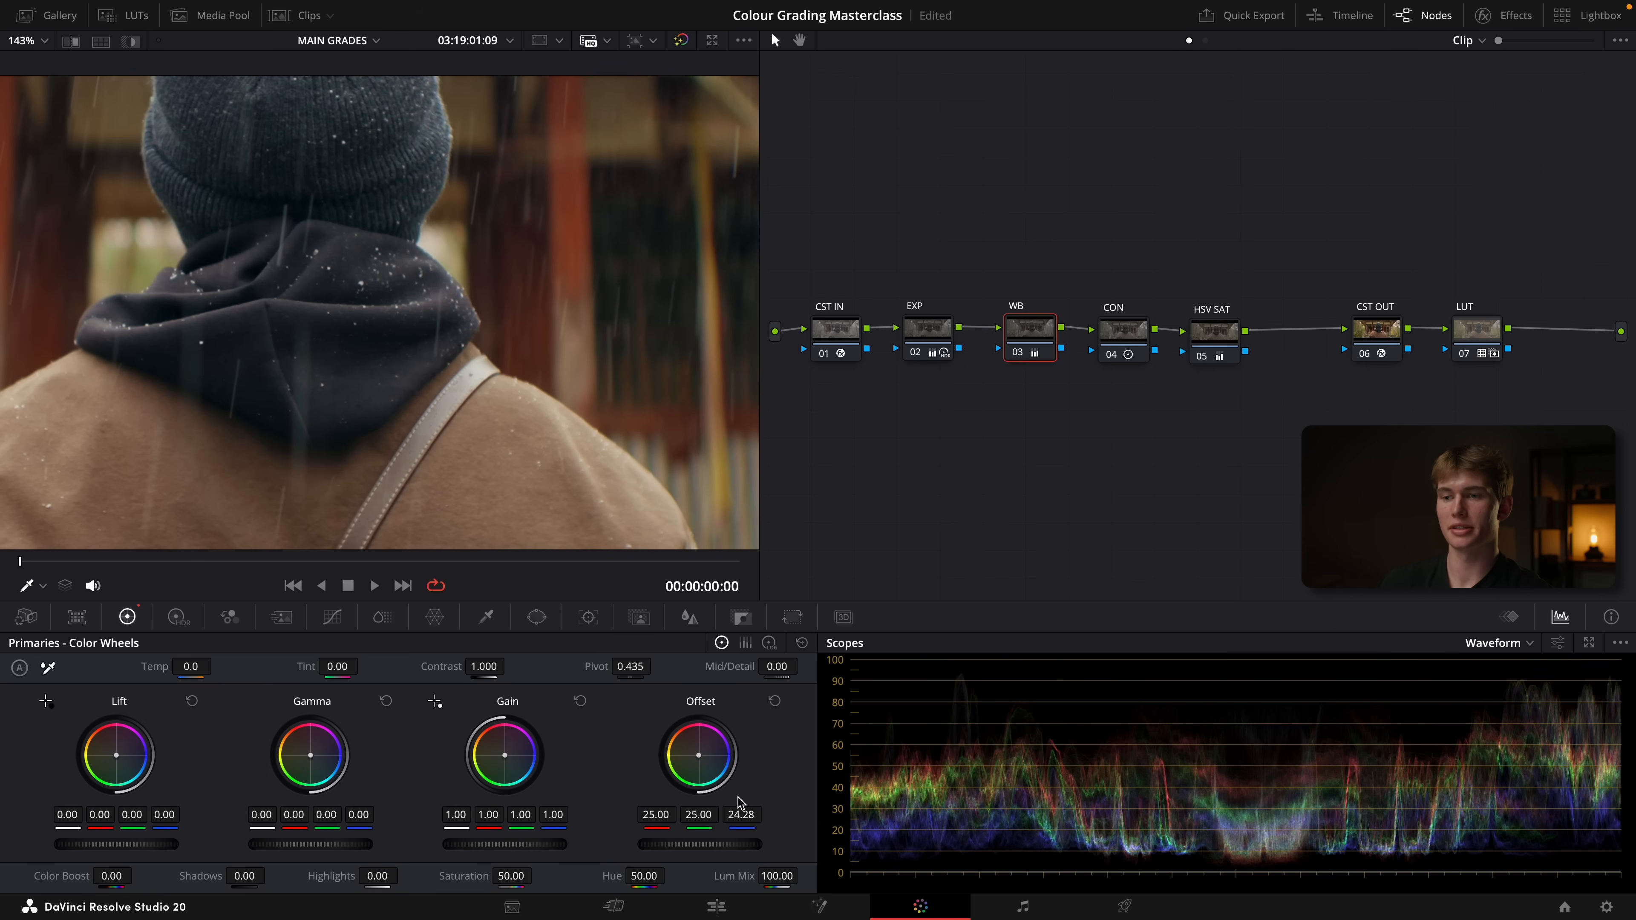
{"action": "left_click_drag", "start_coordinate": [699, 815], "coordinate": [725, 816]}
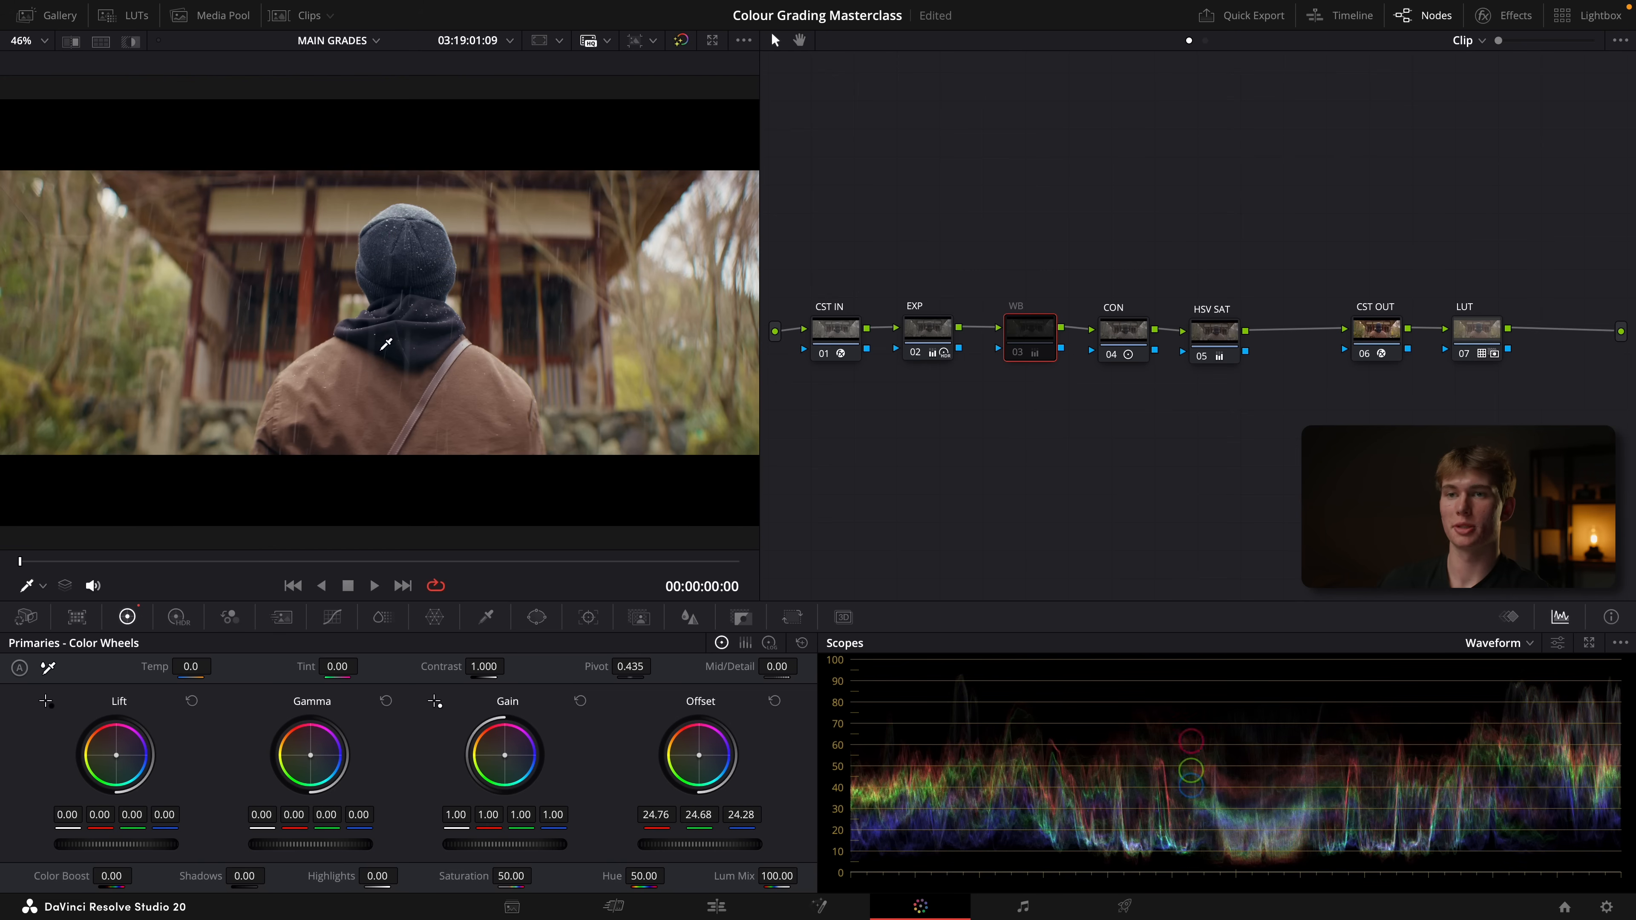
{"action": "key", "text": "super+d"}
{"action": "key", "text": "super+d"}
{"action": "key", "text": "super+d"}
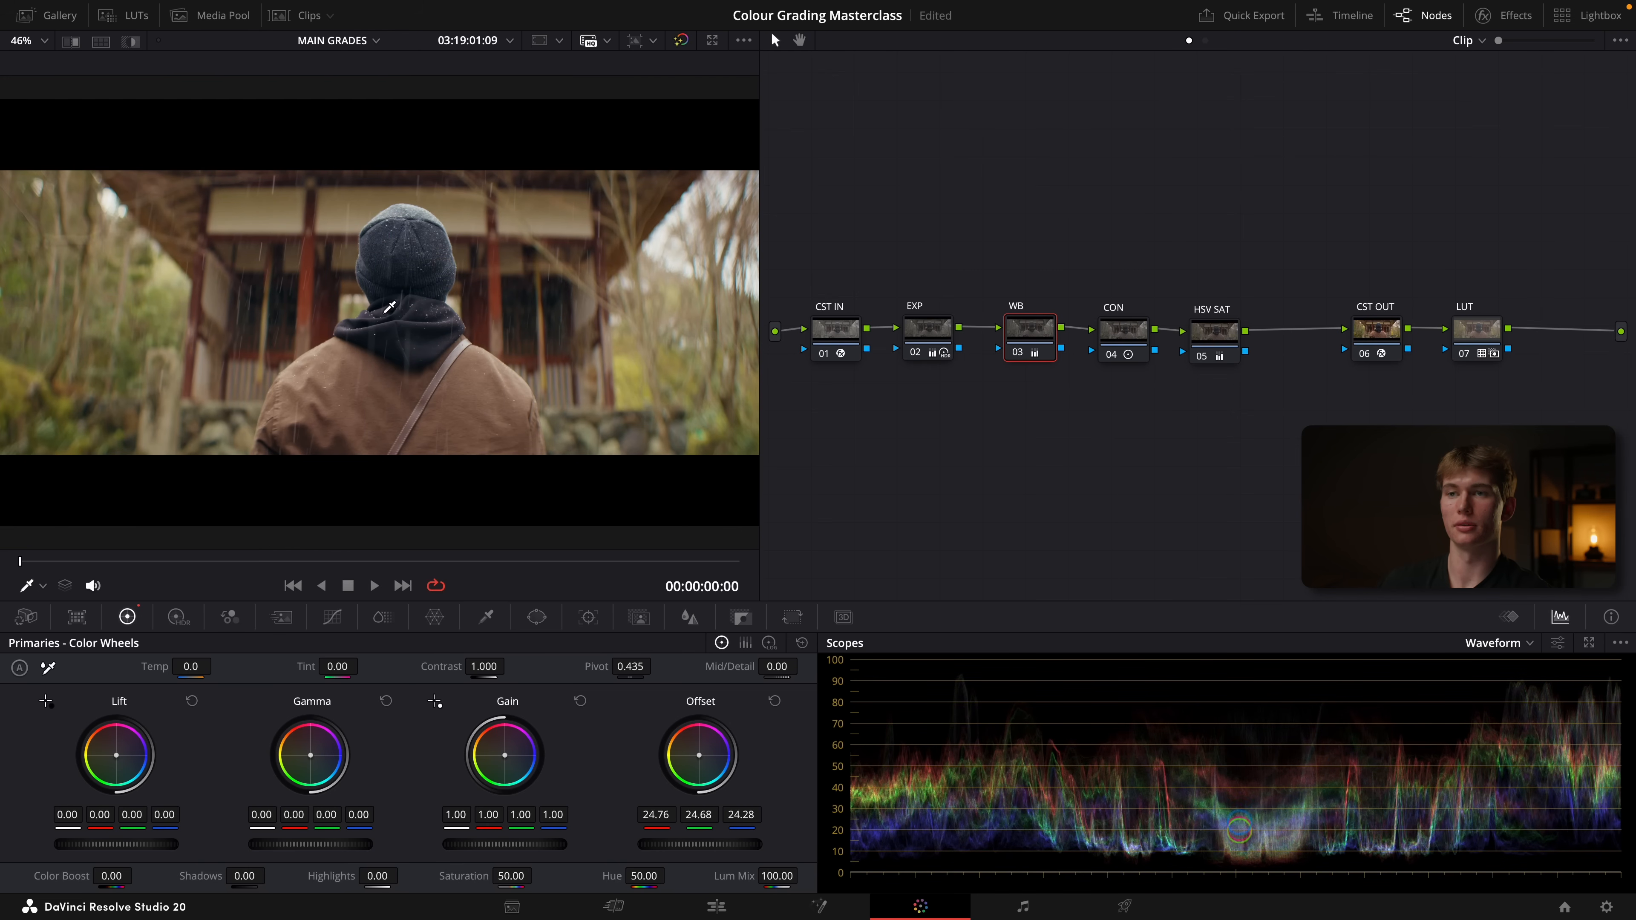
{"action": "key", "text": "super+s"}
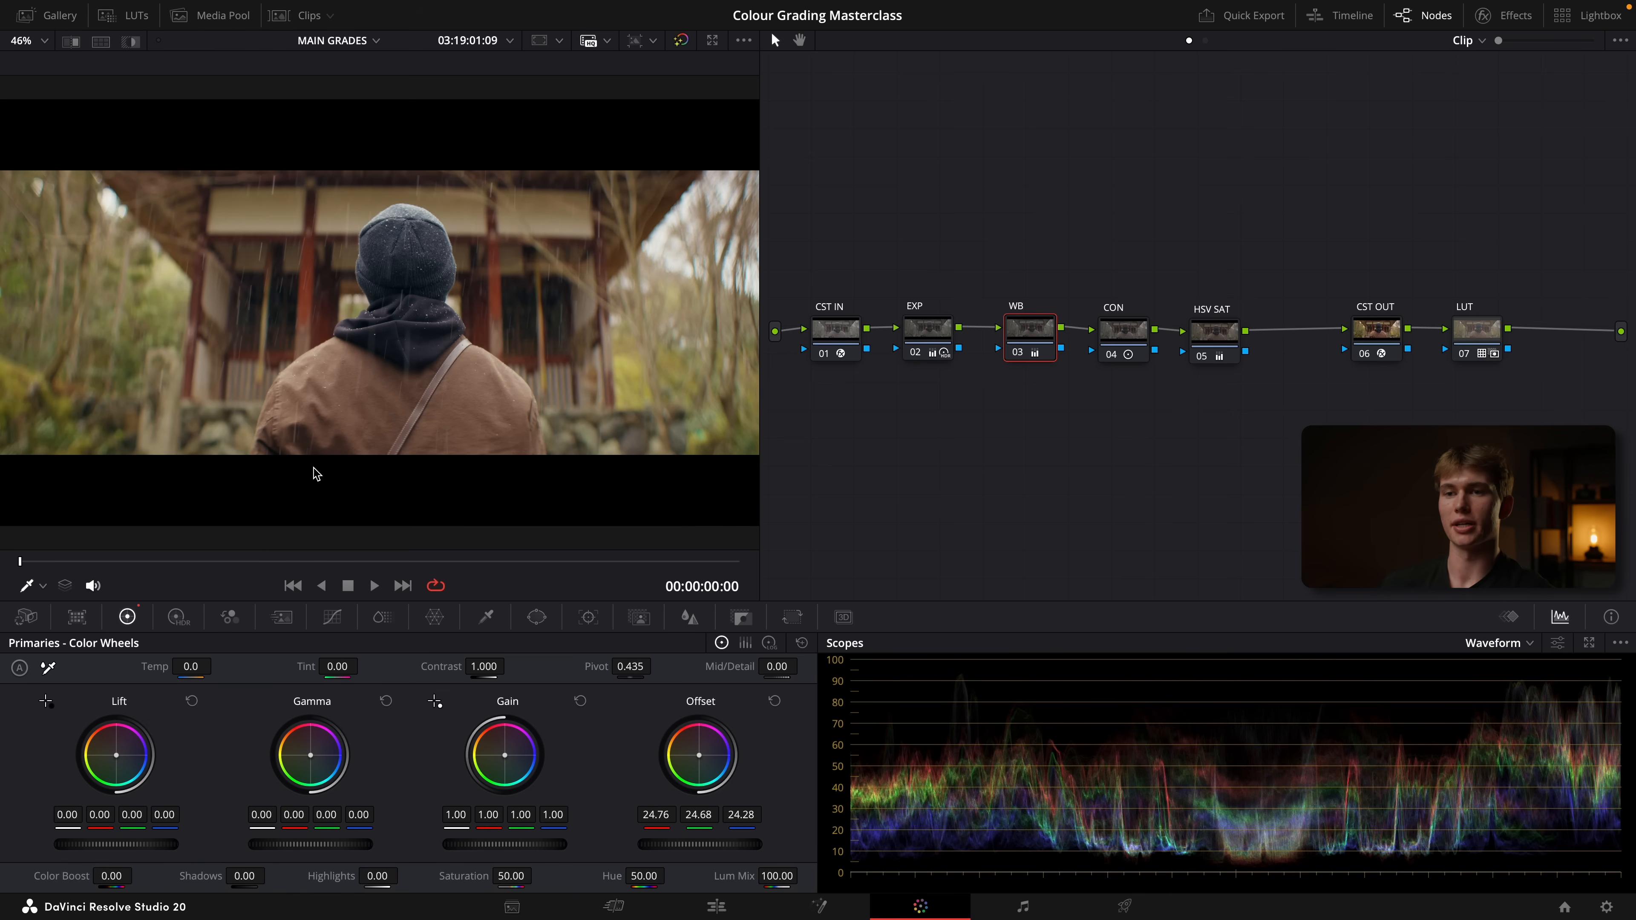
Add a serial node after HSV SAT and label it MASK
{"action": "left_click", "coordinate": [1201, 345]}
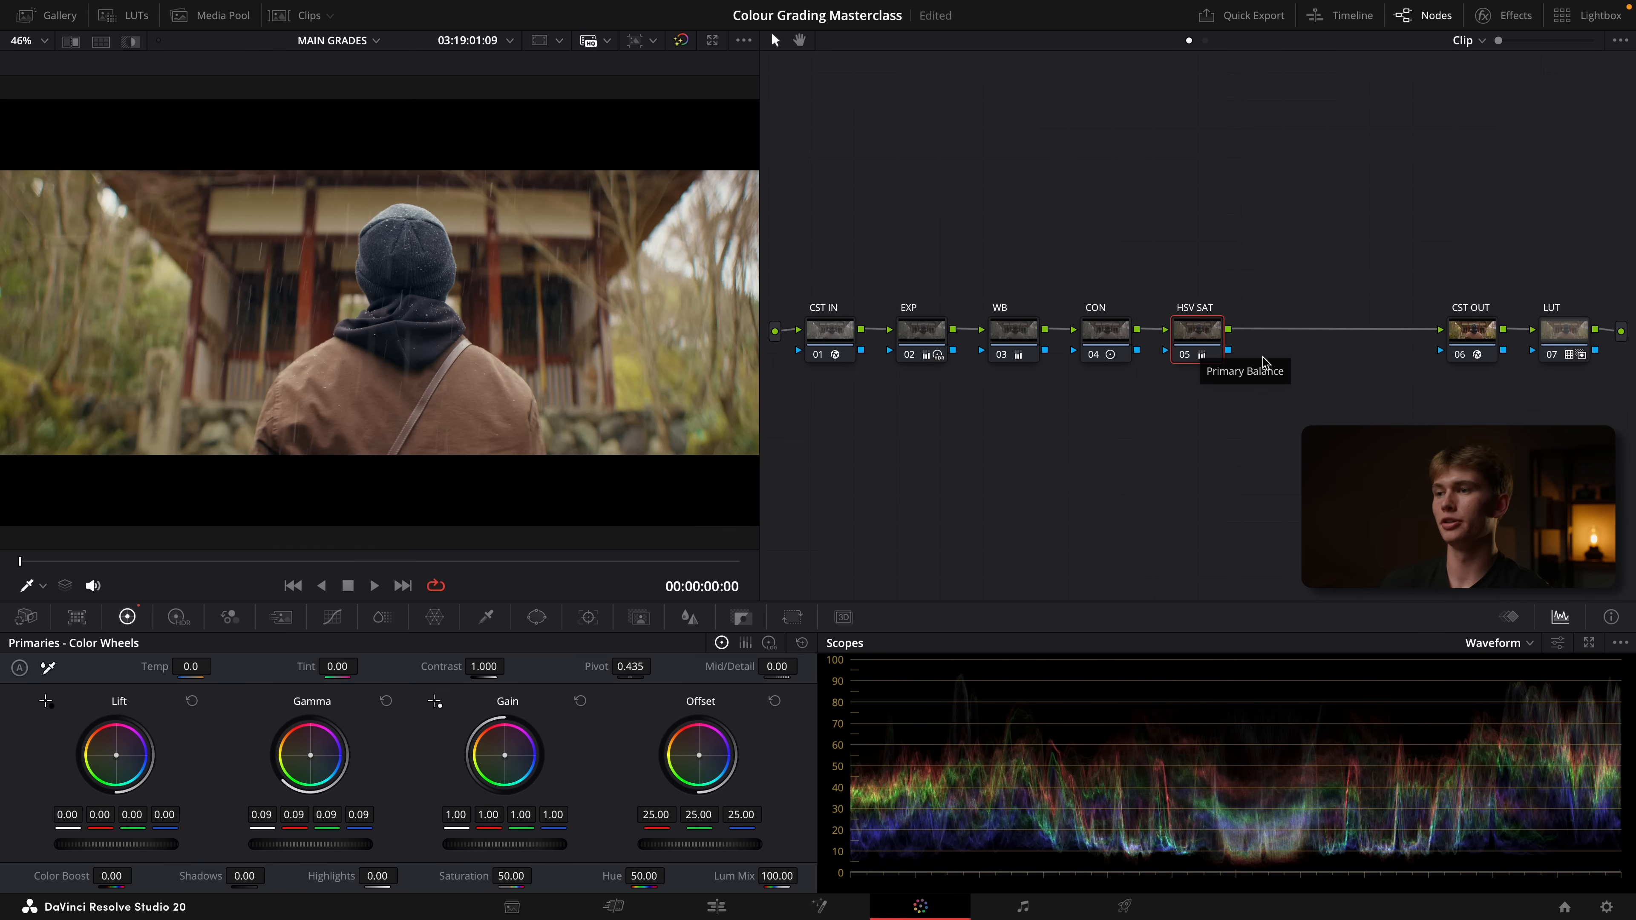
{"action": "key", "text": "alt+s"}
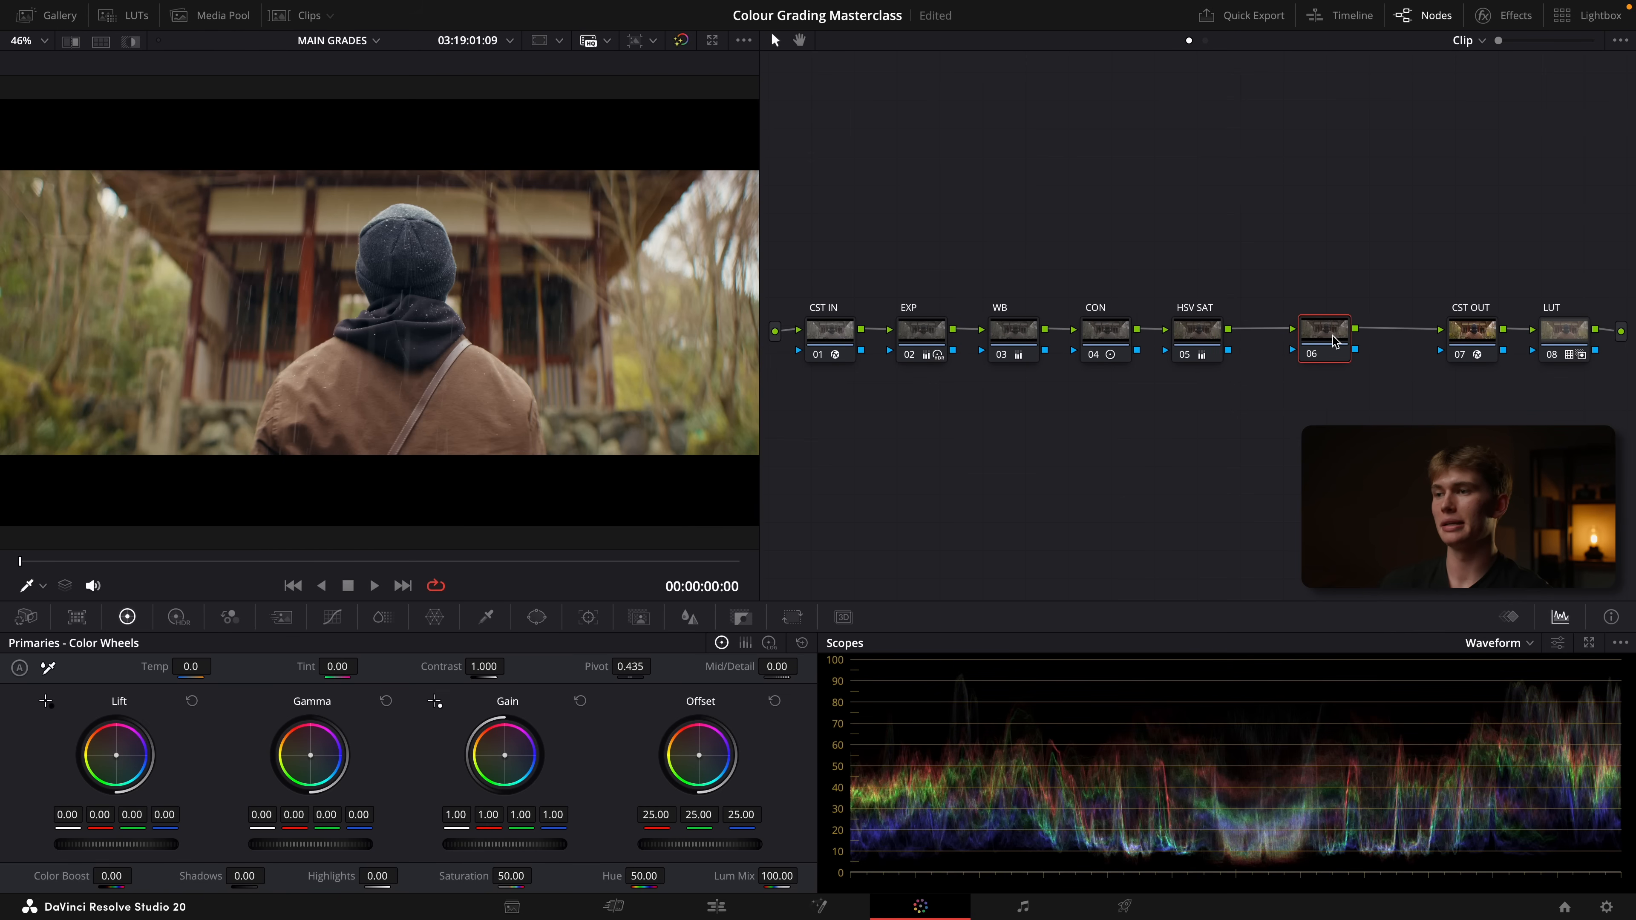
{"action": "right_click", "coordinate": [1323, 340]}
{"action": "left_click", "coordinate": [1371, 369]}
{"action": "type", "text": "MASK"}
{"action": "key", "text": "Return"}
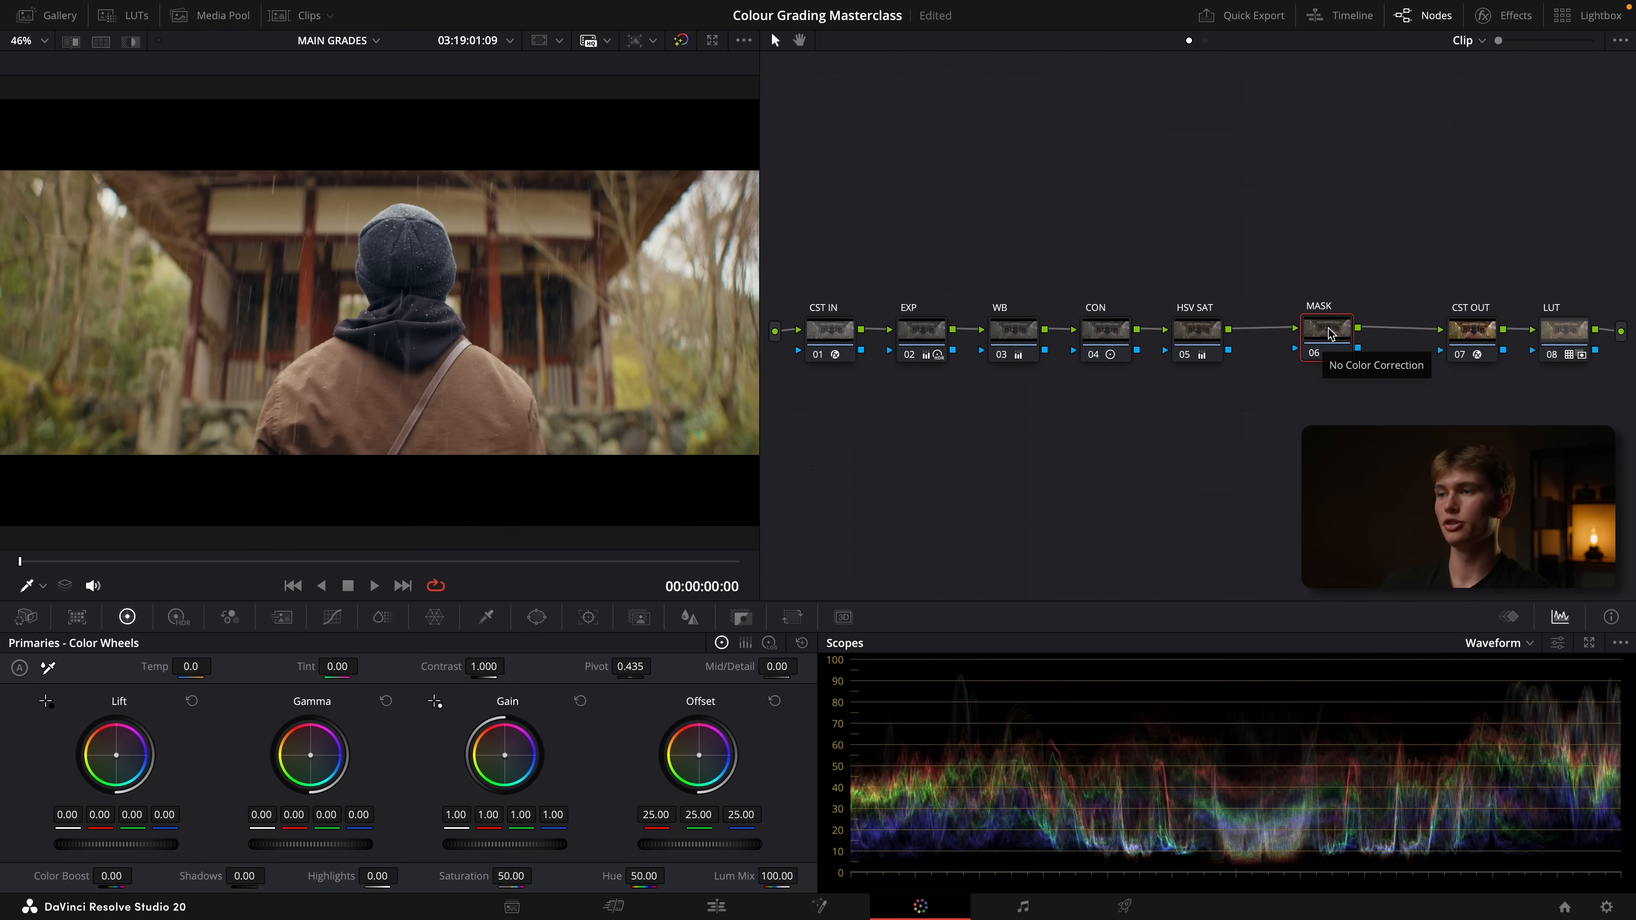
Add a circle window to the MASK node, stretched into a wide ellipse with aspect about 81.69 and softness about 9.06
{"action": "left_click", "coordinate": [539, 618]}
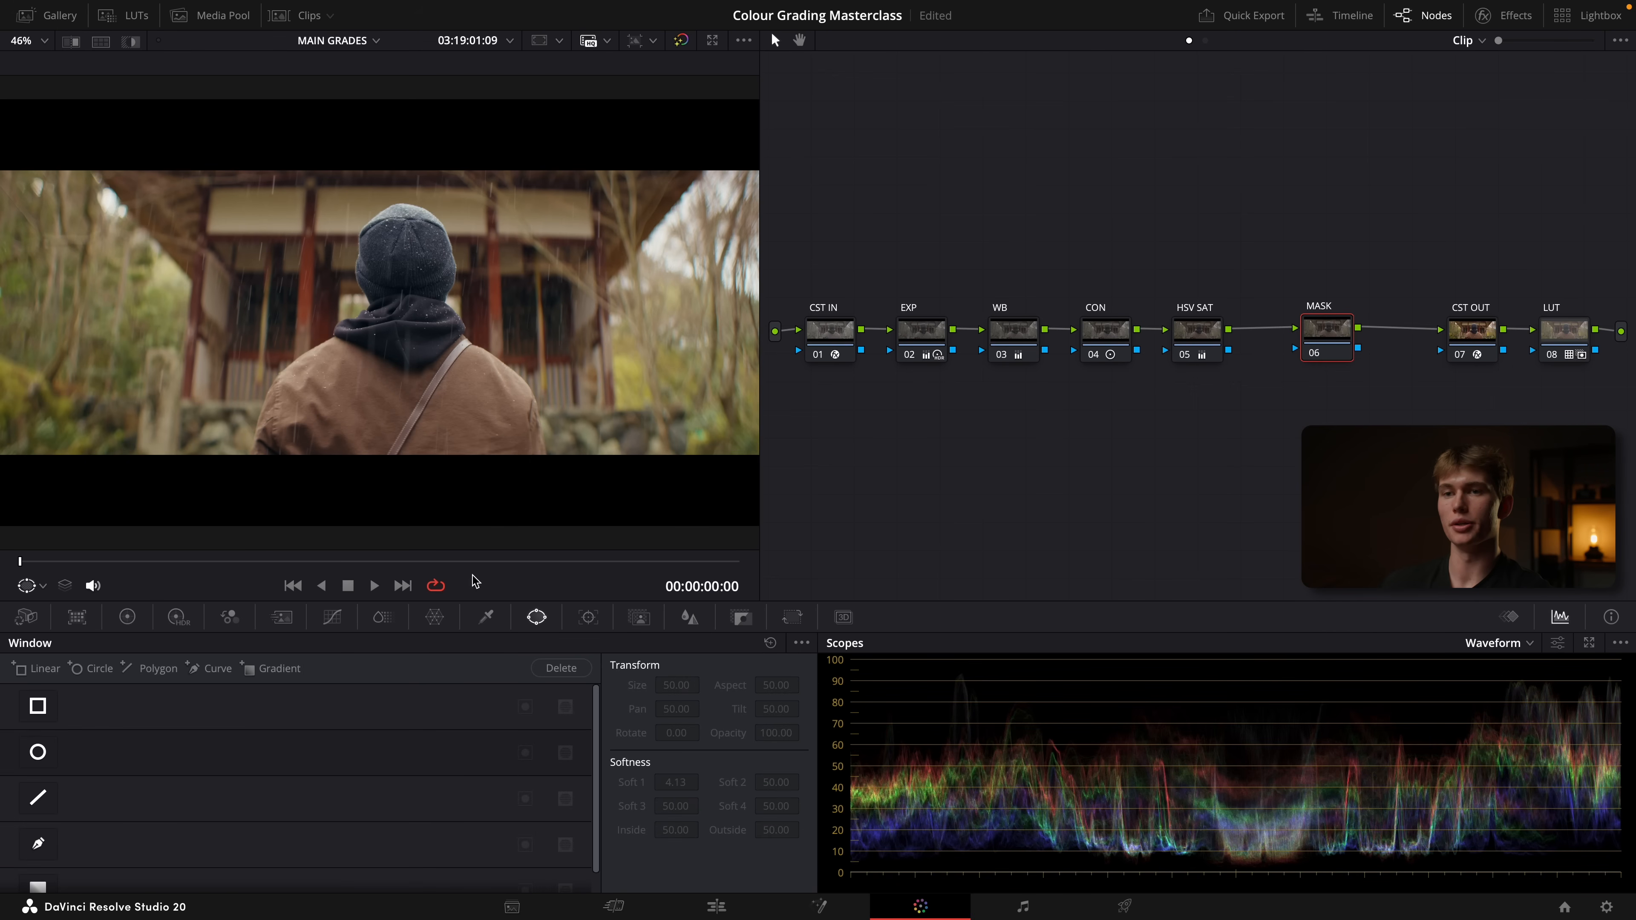
{"action": "left_click", "coordinate": [38, 752]}
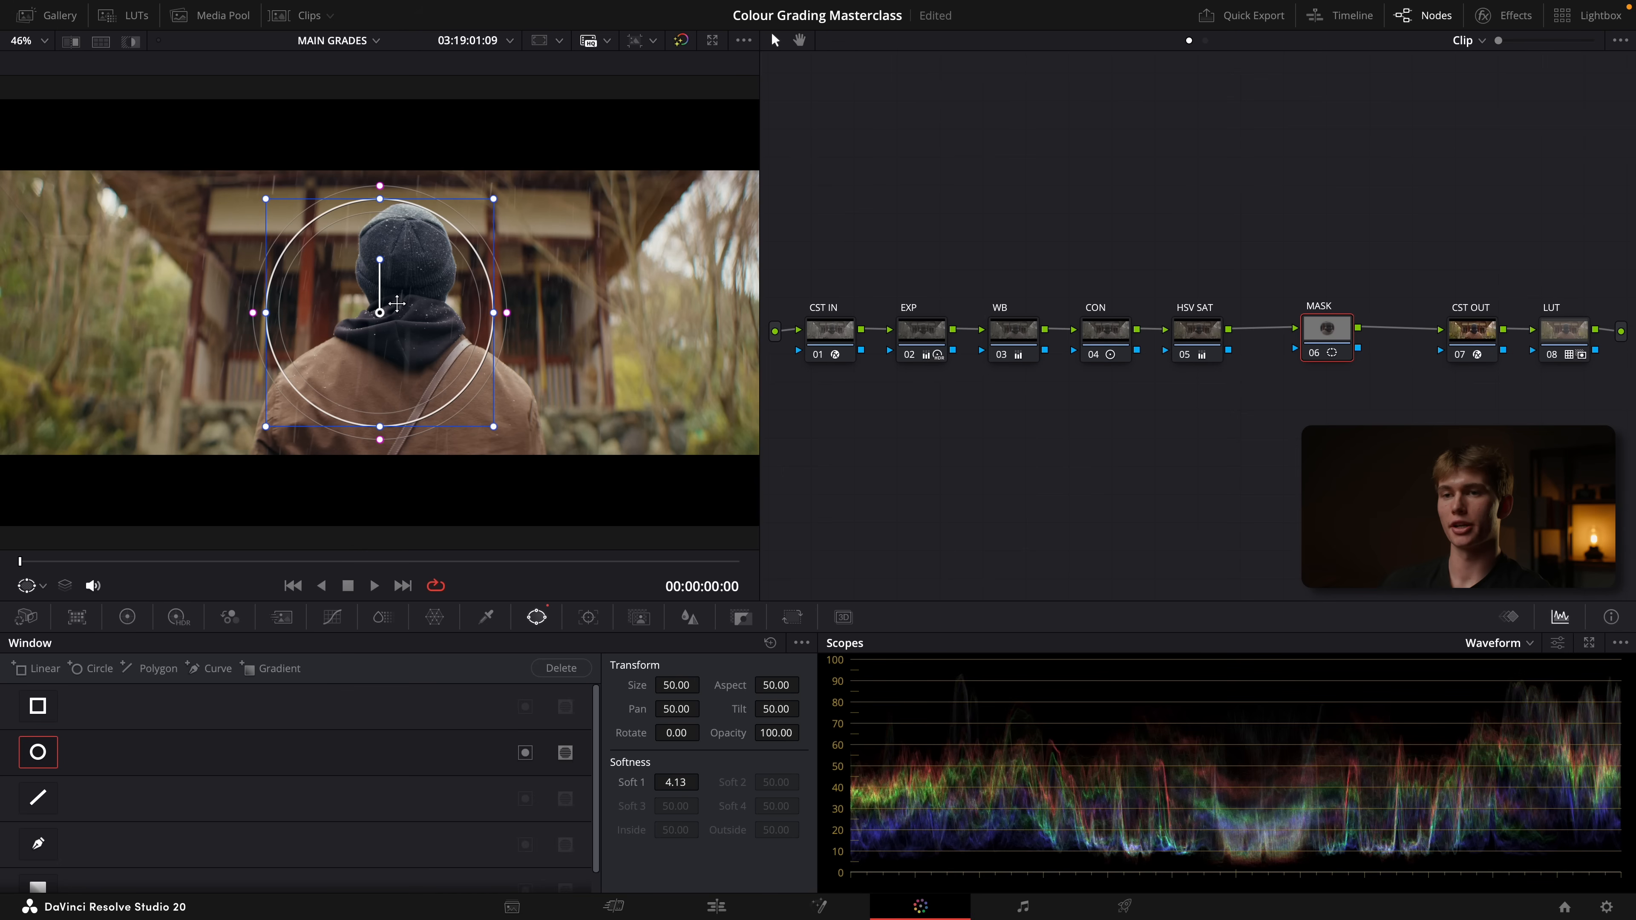
{"action": "left_click_drag", "start_coordinate": [492, 313], "coordinate": [712, 313]}
{"action": "left_click_drag", "start_coordinate": [381, 430], "coordinate": [378, 434]}
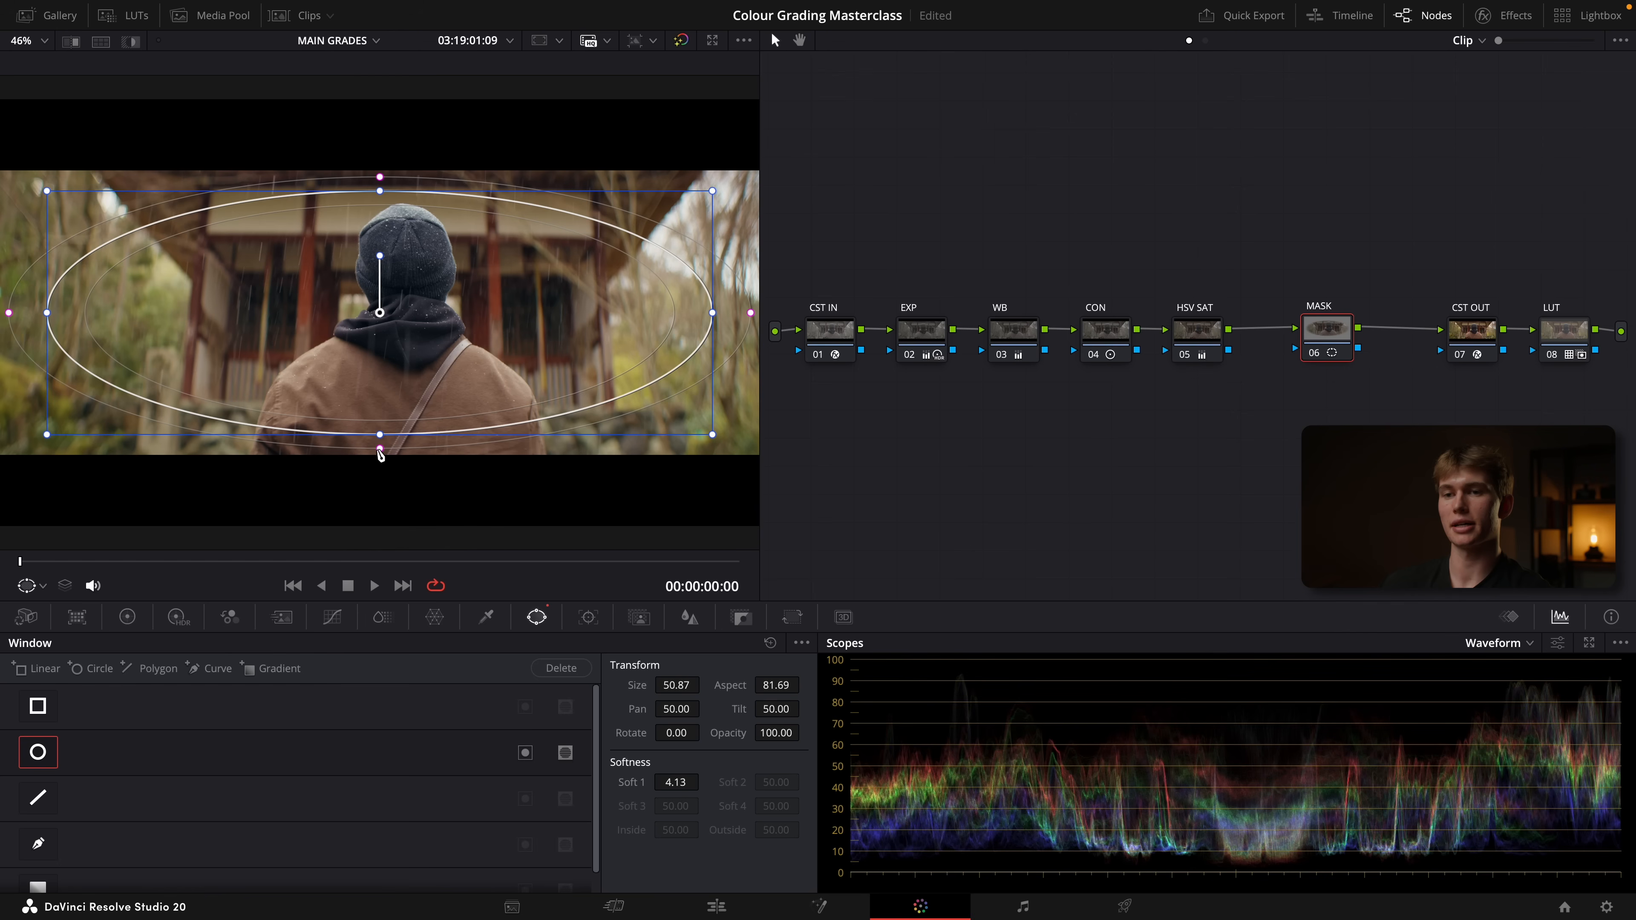
{"action": "left_click_drag", "start_coordinate": [379, 449], "coordinate": [381, 467]}
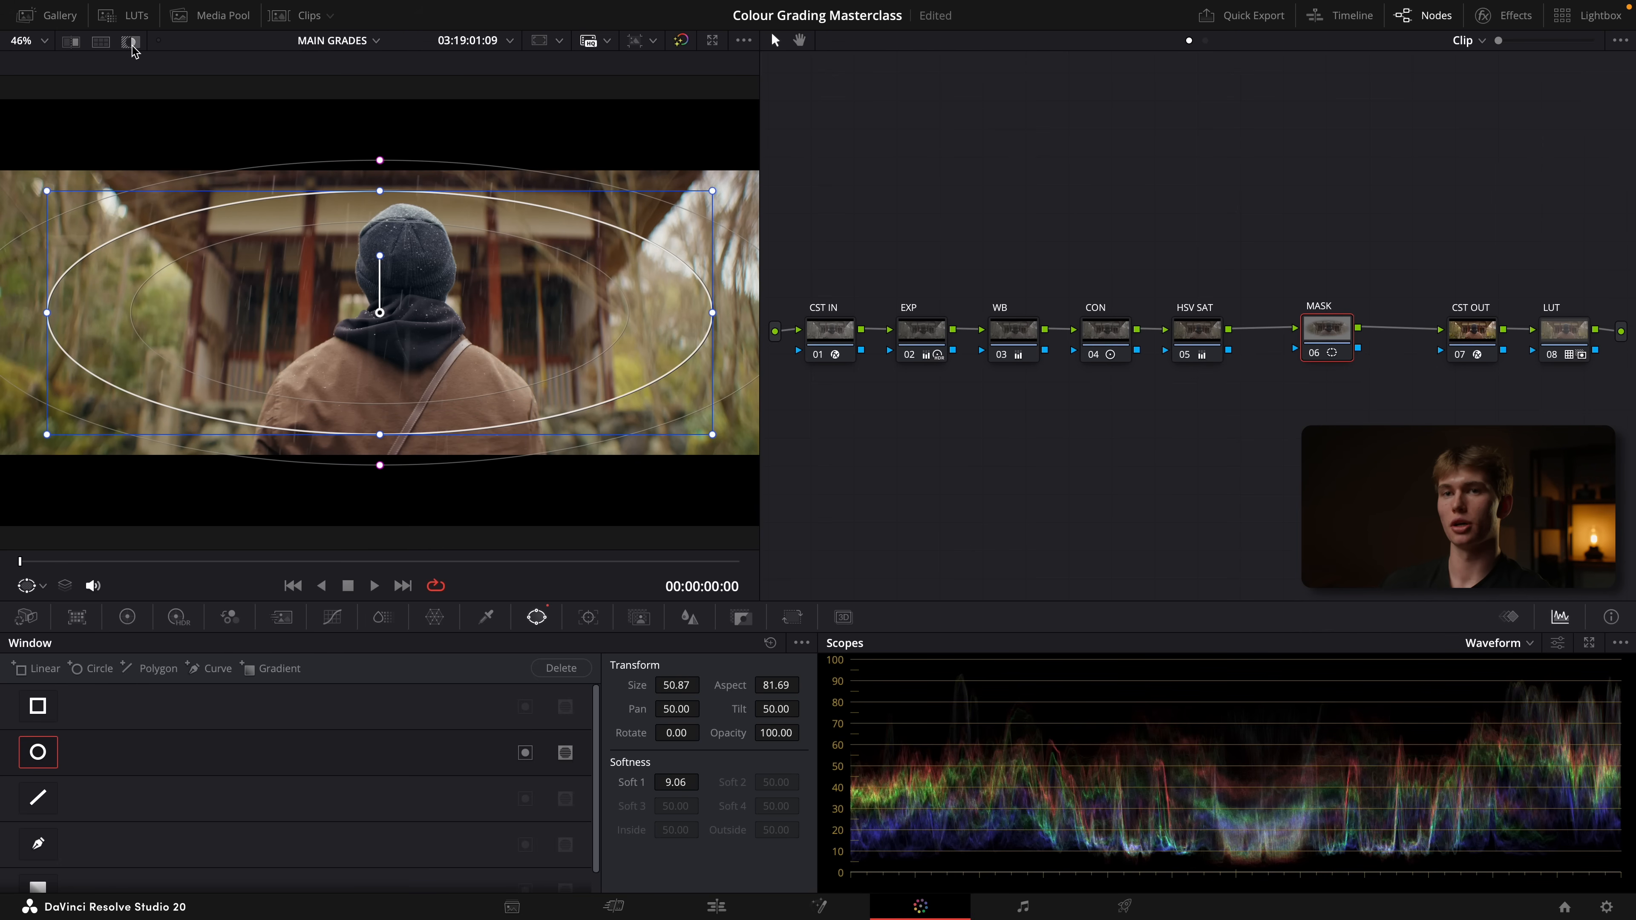
Invert the ellipse window so it affects the frame edges, checking the selection with Highlight temporarily on
{"action": "left_click", "coordinate": [132, 41]}
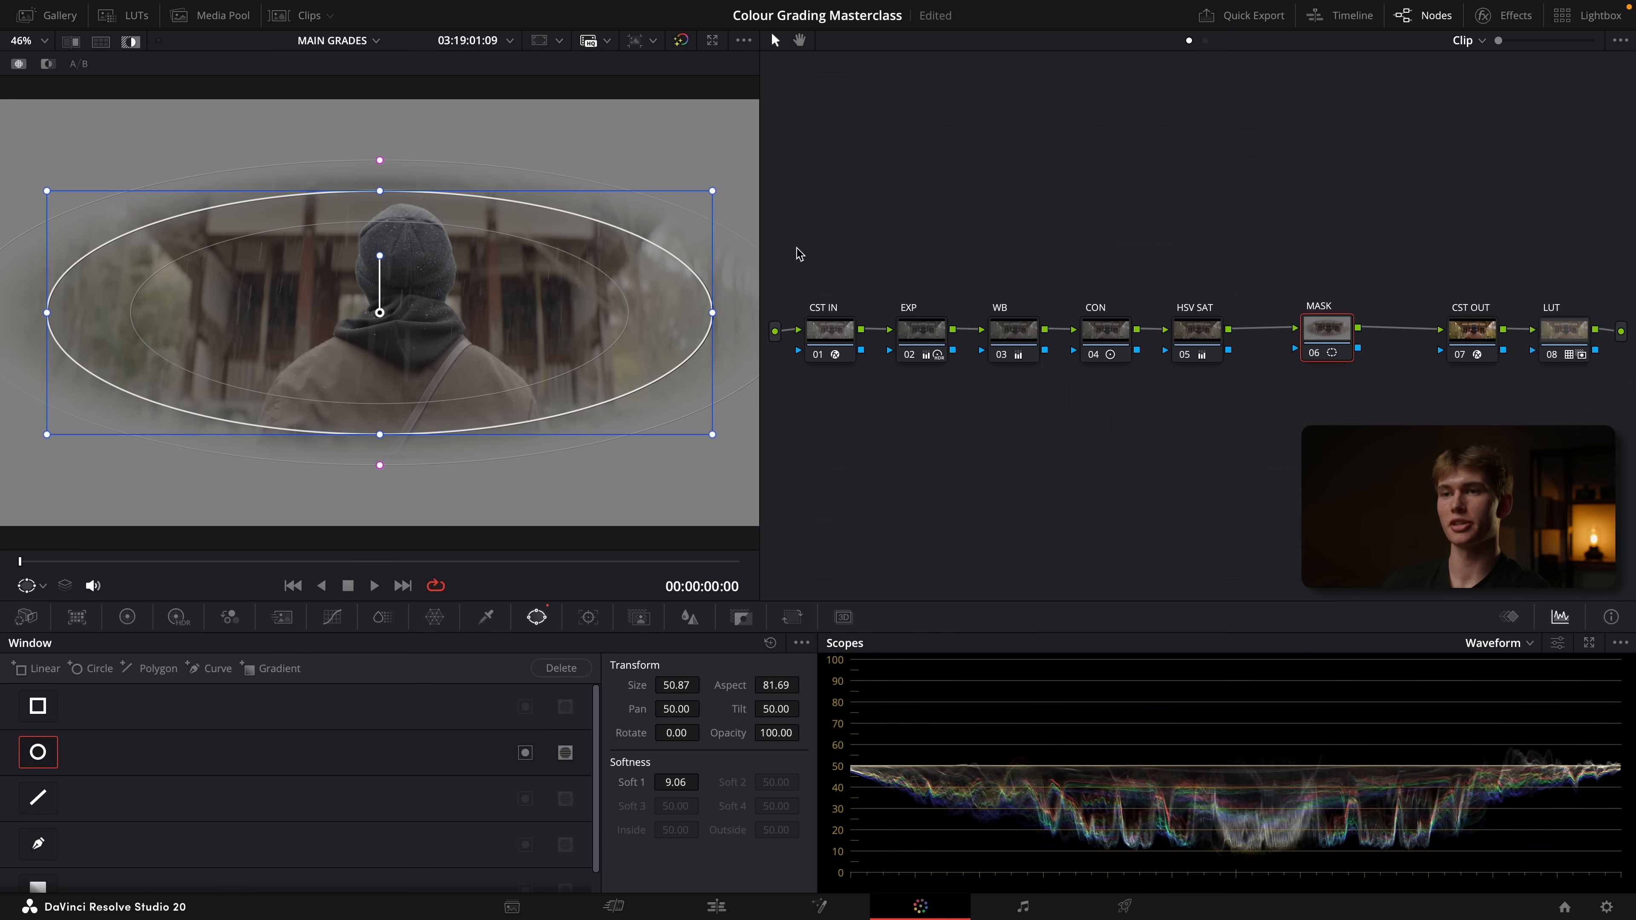
{"action": "left_click", "coordinate": [524, 752]}
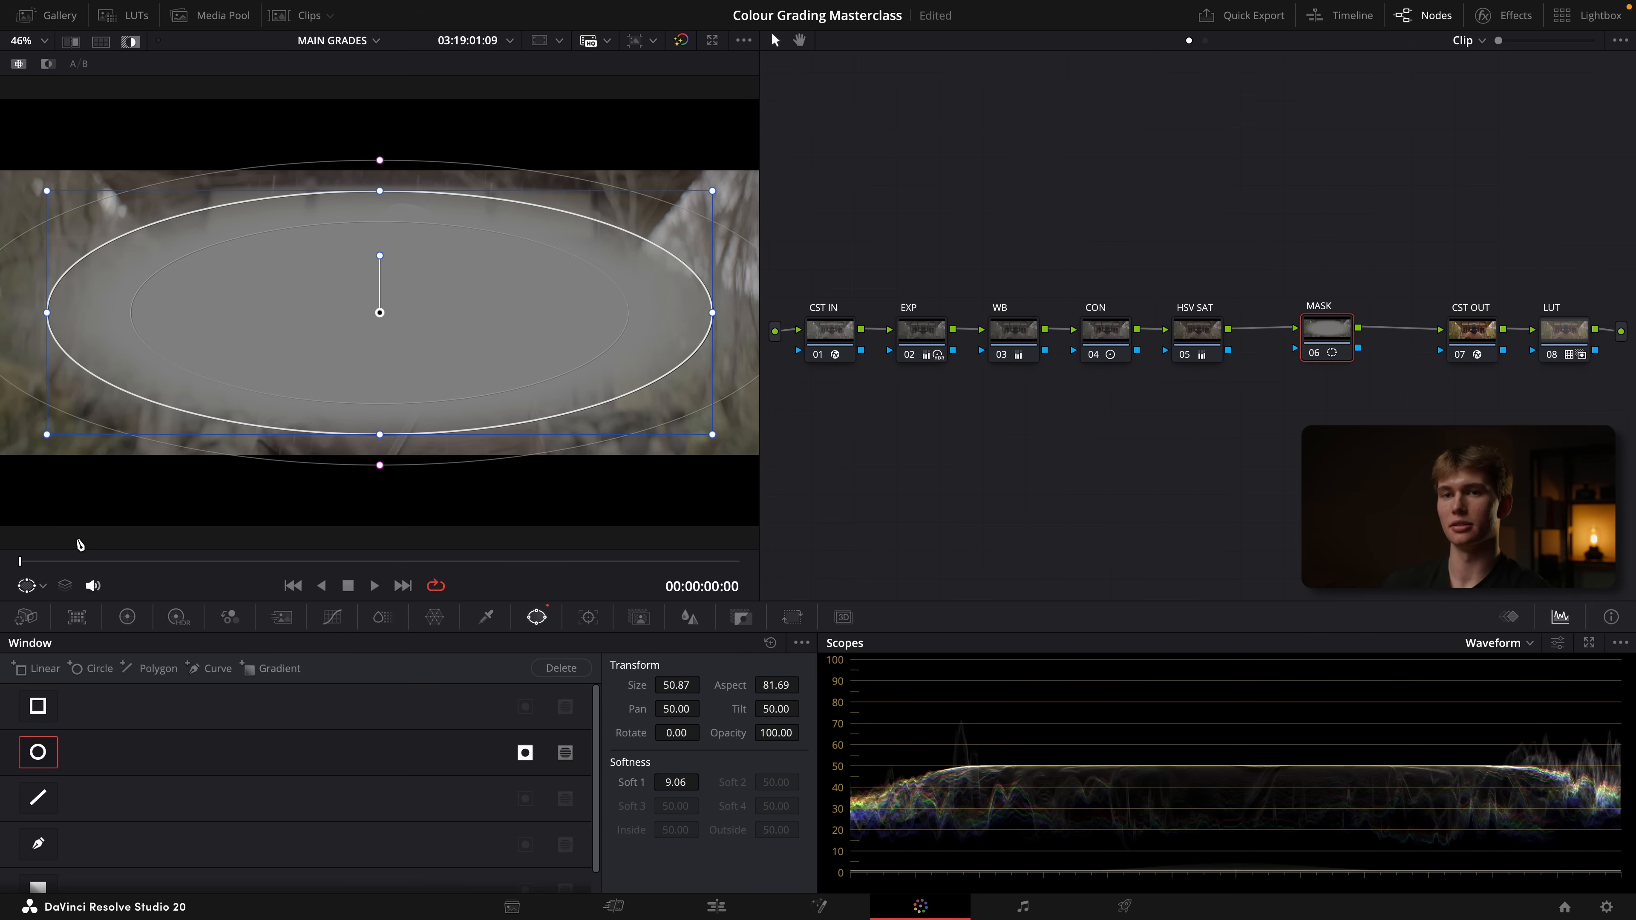
{"action": "left_click", "coordinate": [132, 44]}
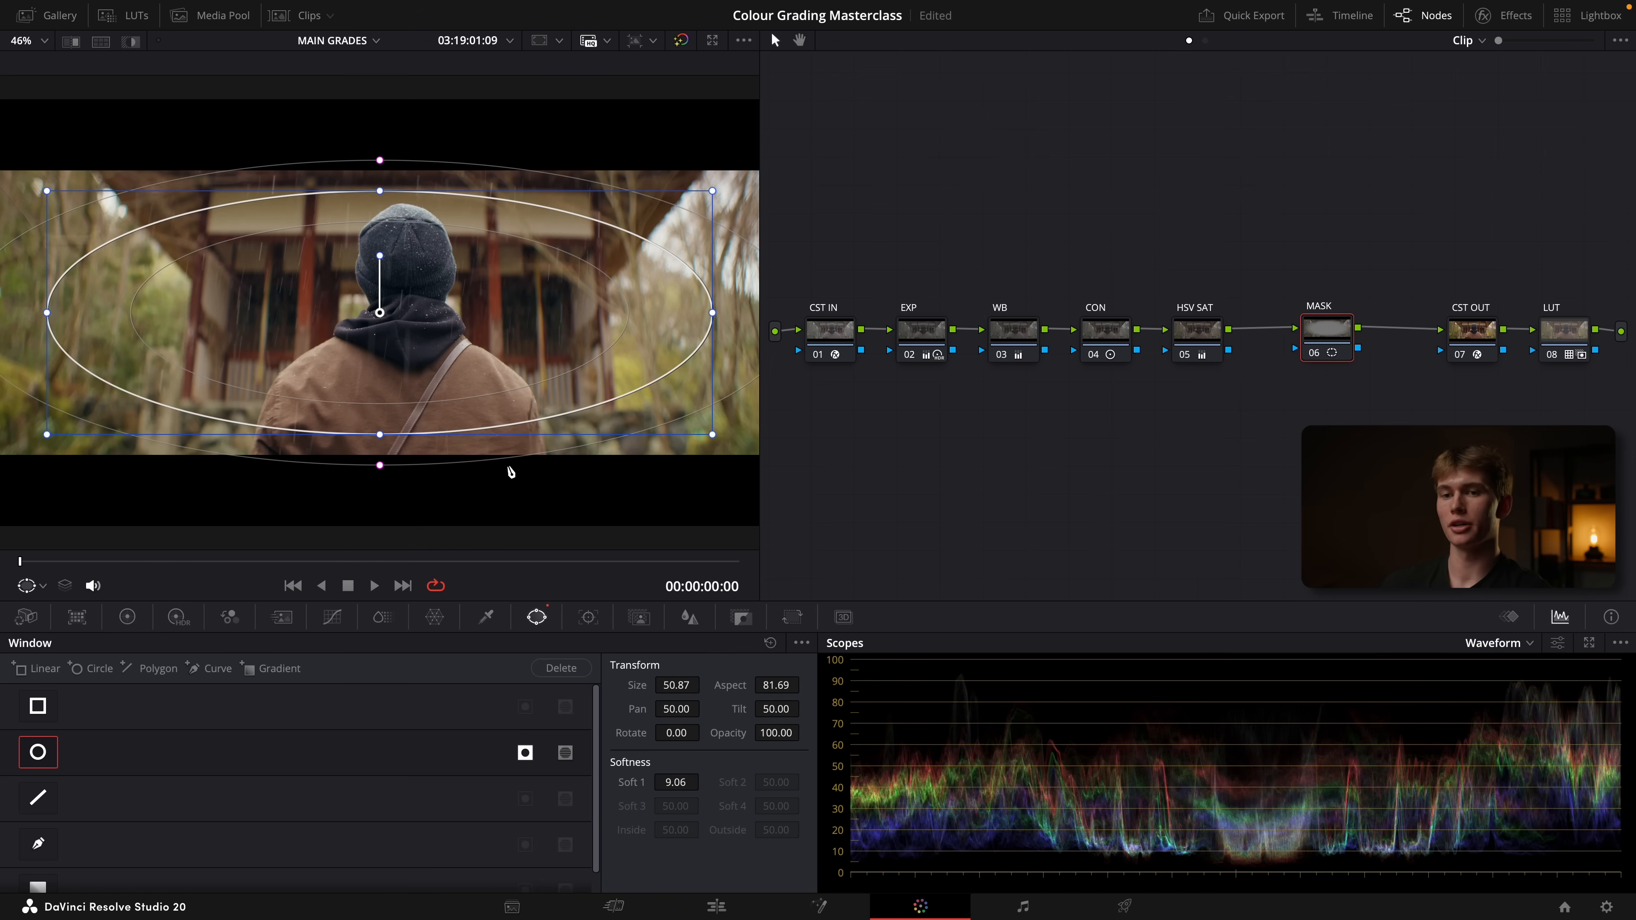
Lower the MASK node's gamma to -0.04 and review the vignette in full screen
{"action": "left_click", "coordinate": [129, 620]}
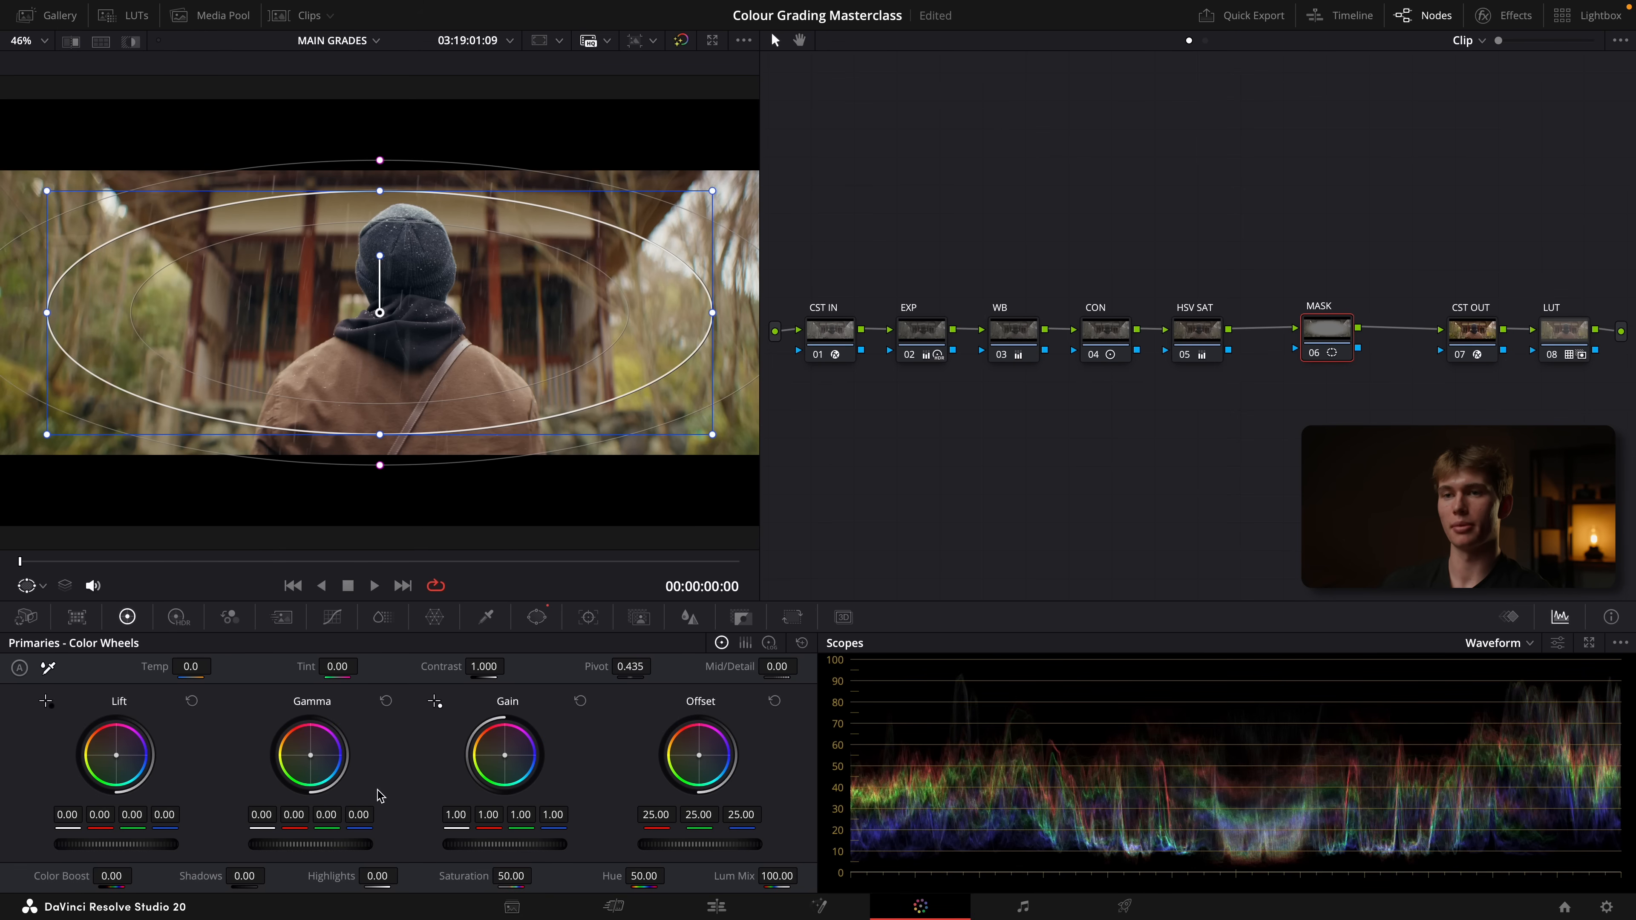
{"action": "mouse_move", "coordinate": [340, 845]}
{"action": "left_mouse_down"}
{"action": "mouse_move", "coordinate": [322, 846]}
{"action": "mouse_move", "coordinate": [336, 848]}
{"action": "left_mouse_up"}
{"action": "key", "text": "super+f"}
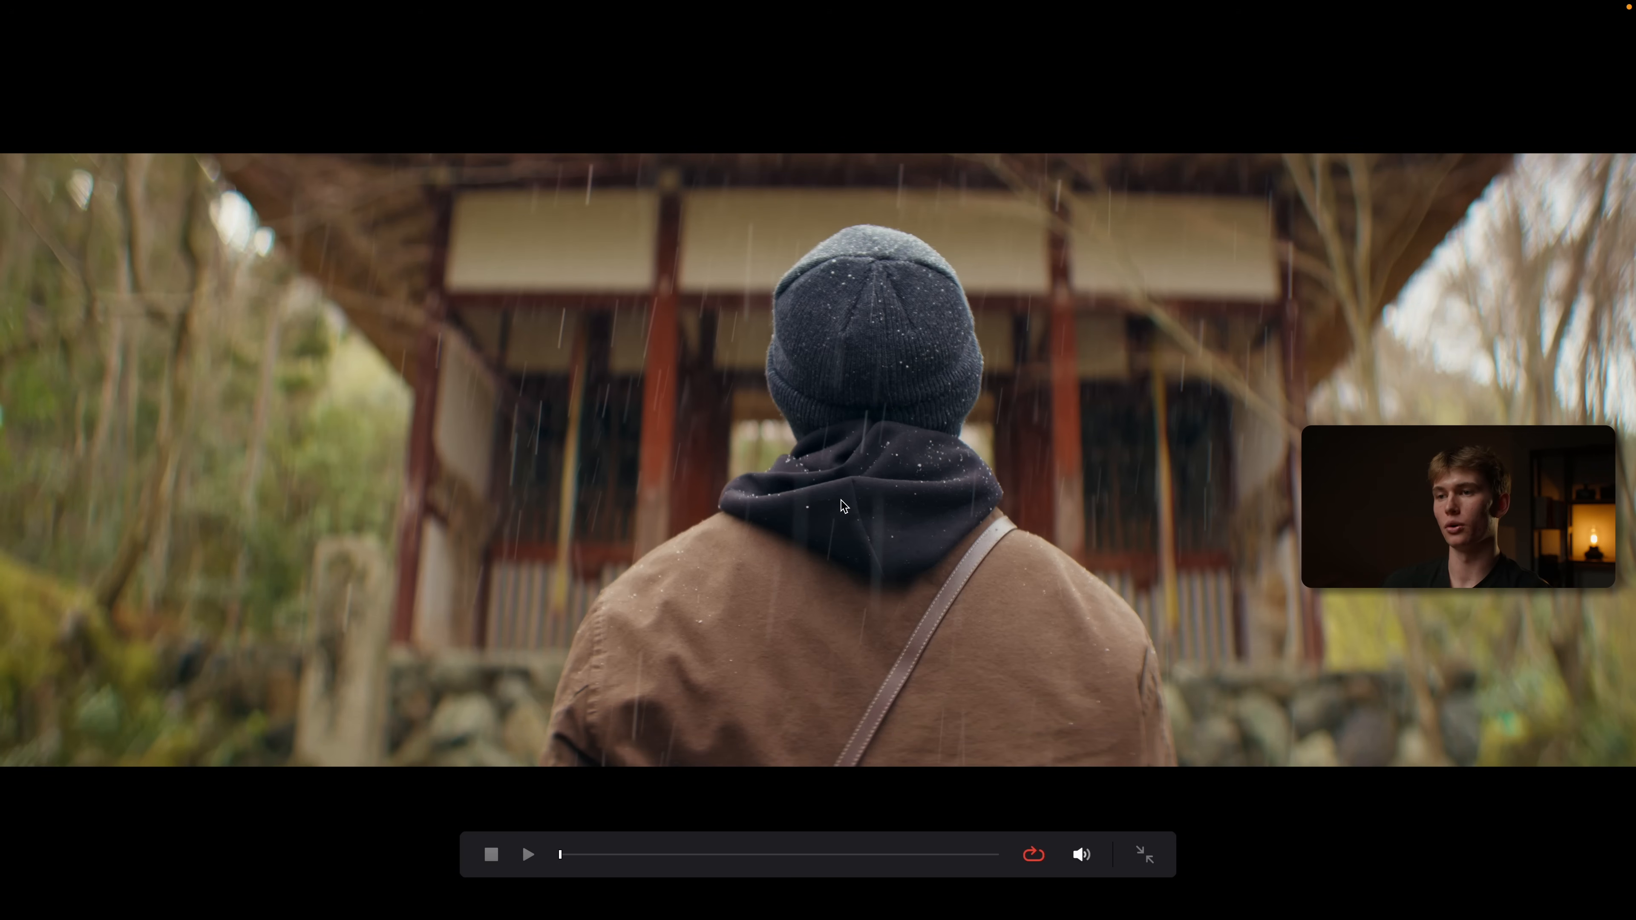
{"action": "key", "text": "Escape"}
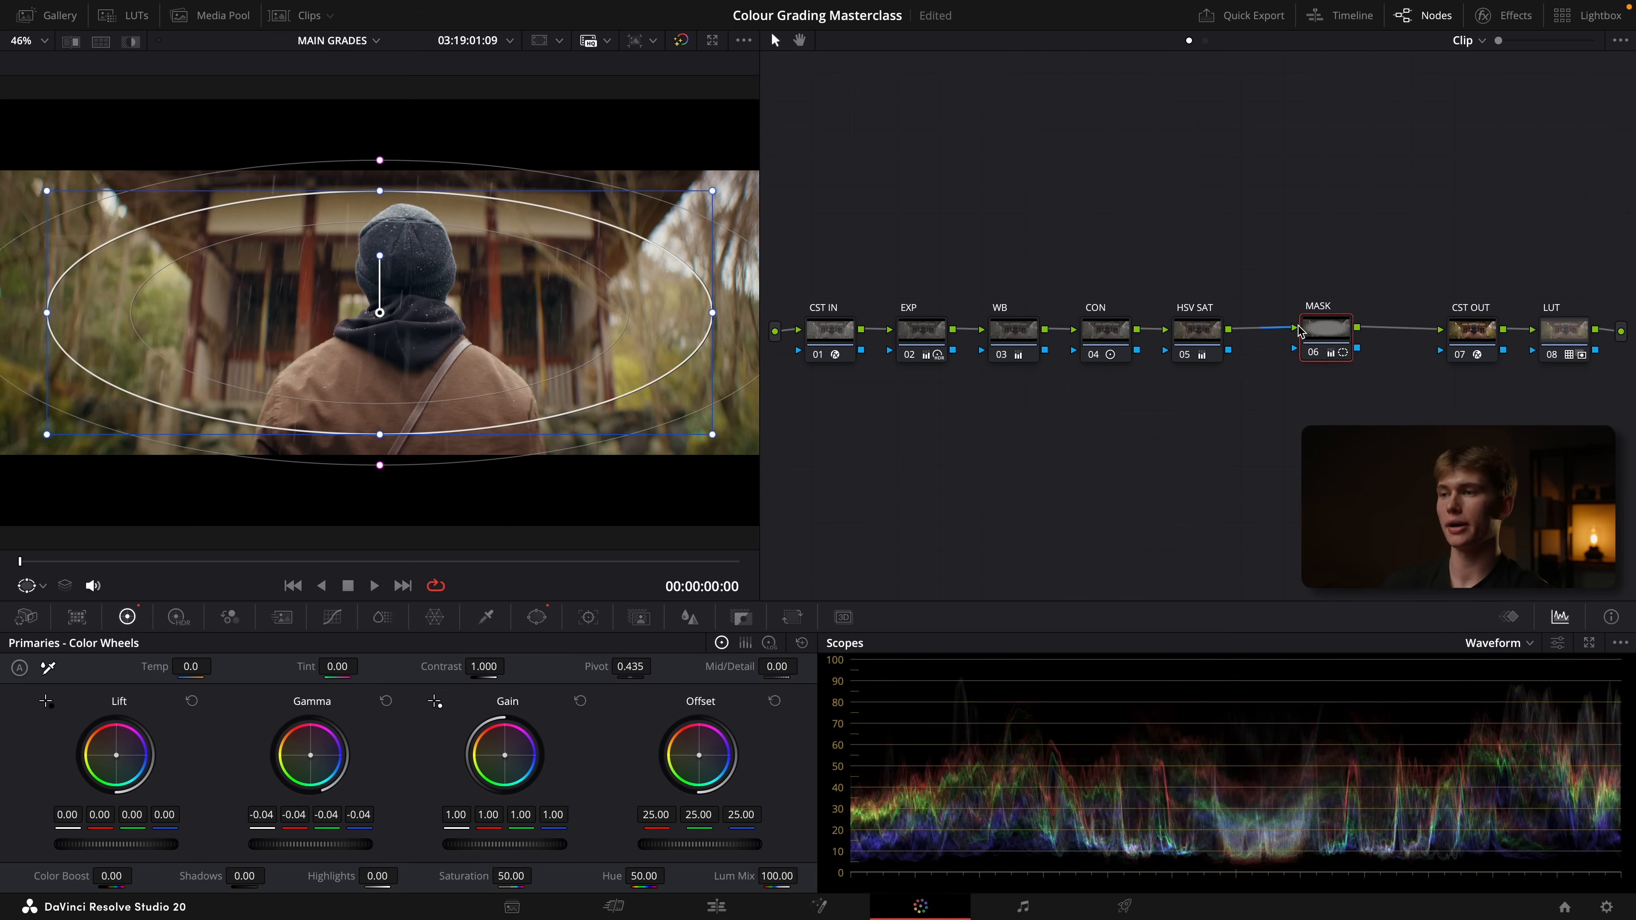
Move the MASK node above the node chain and add a parallel node to it
{"action": "left_click_drag", "start_coordinate": [1320, 332], "coordinate": [1296, 240]}
{"action": "right_click", "coordinate": [1295, 240]}
{"action": "mouse_move", "coordinate": [1384, 322]}
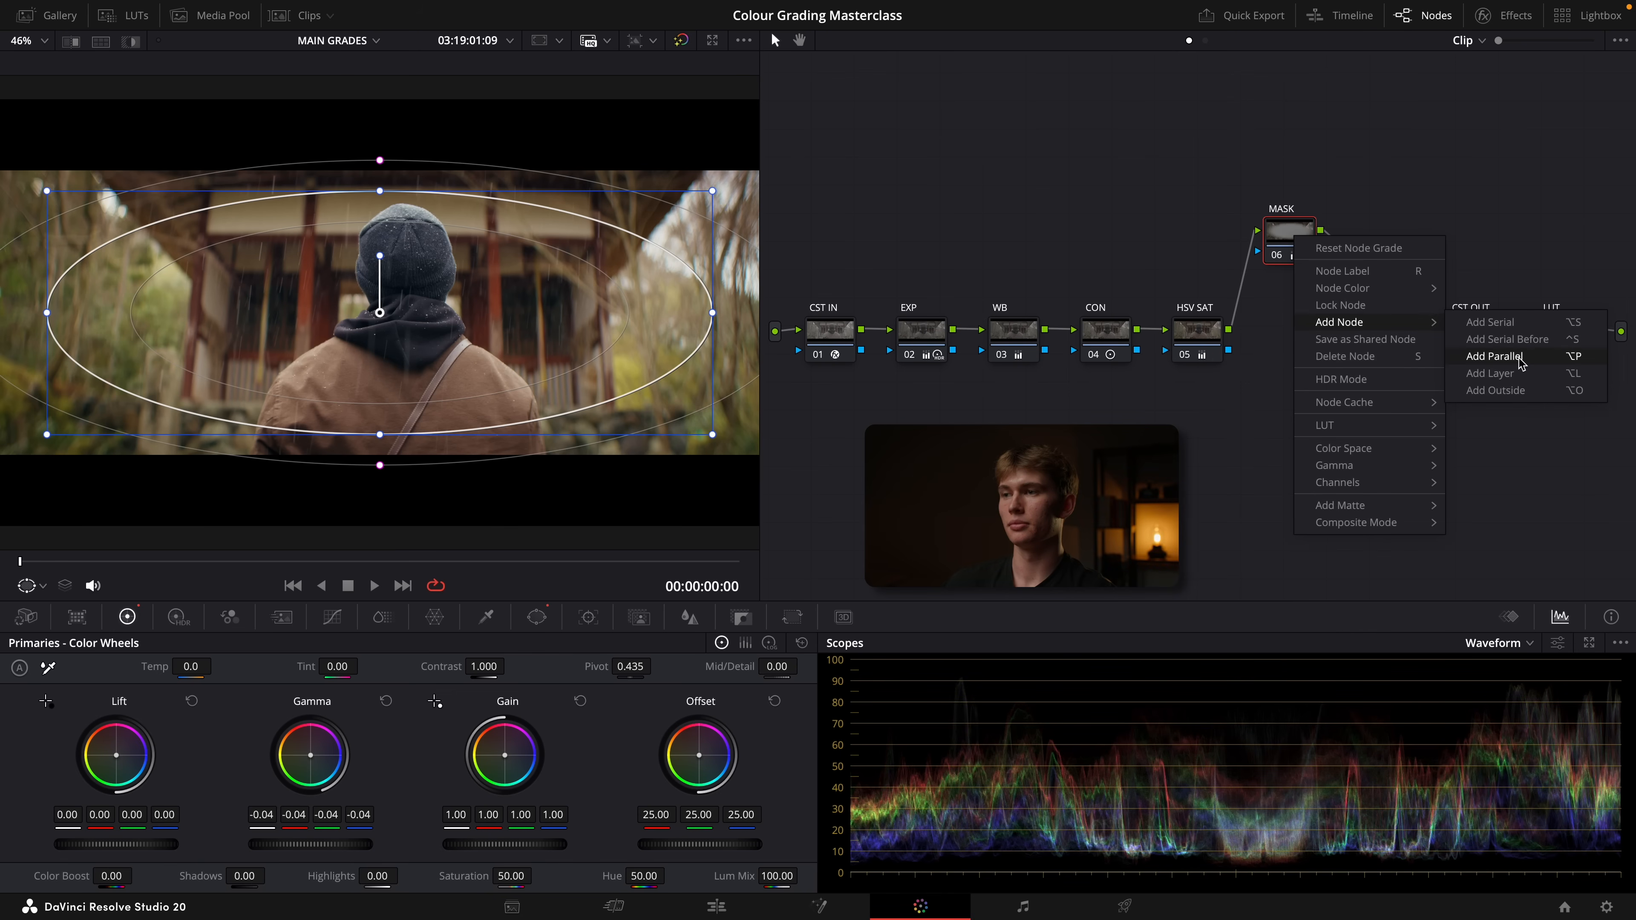
{"action": "left_click", "coordinate": [1518, 356]}
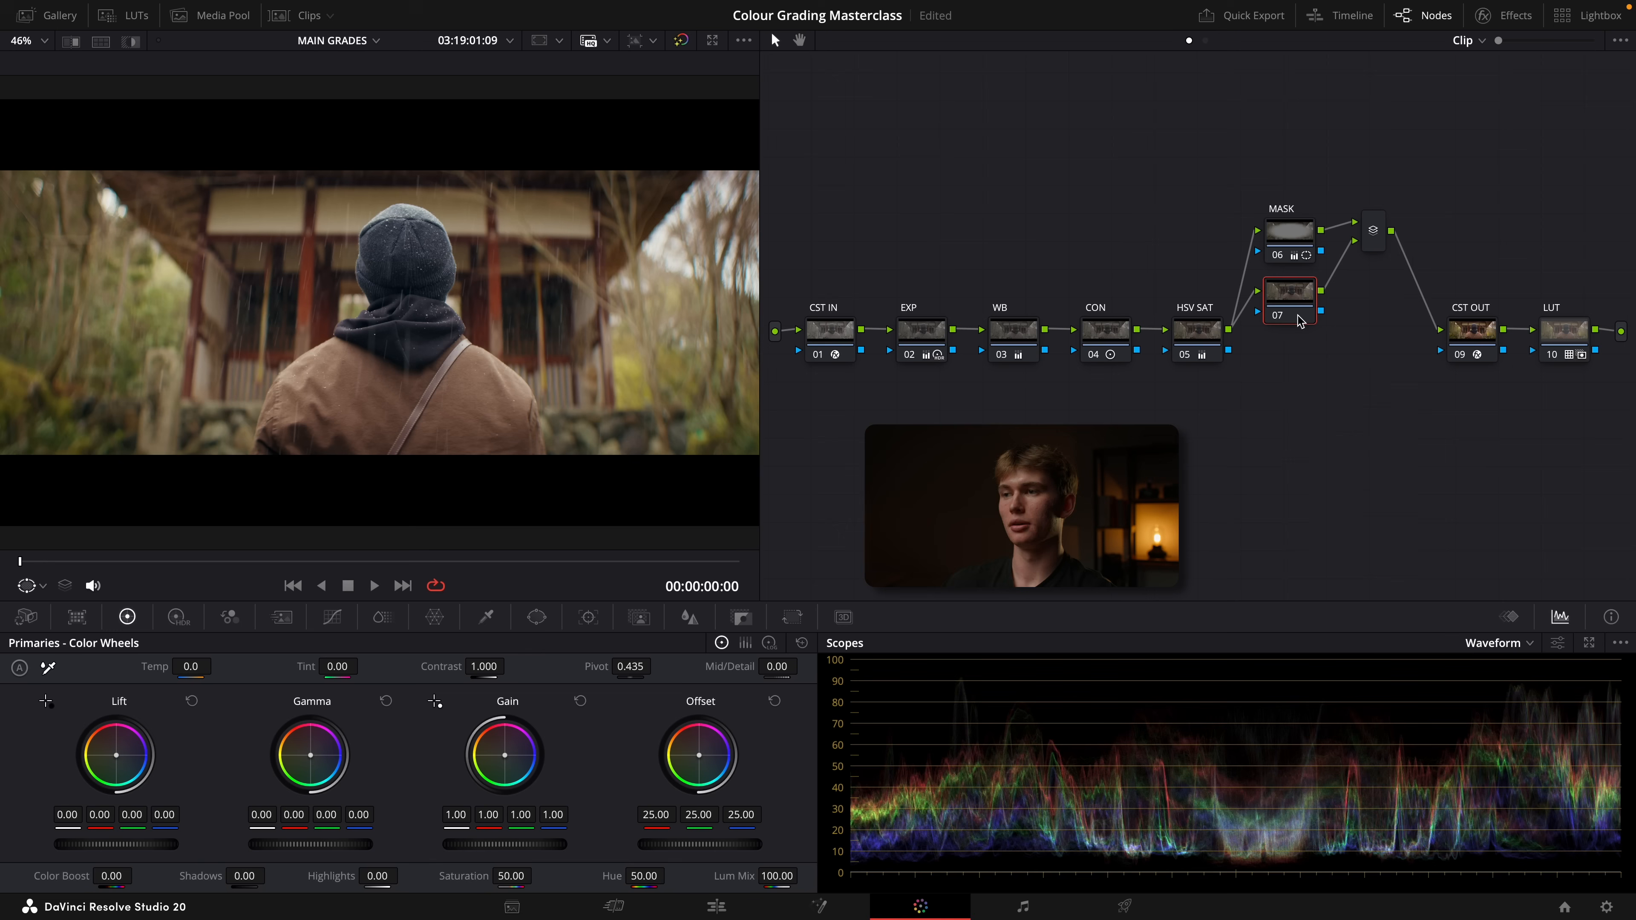
Clean up the node graph and nudge the new parallel node below the chain
{"action": "right_click", "coordinate": [1256, 426]}
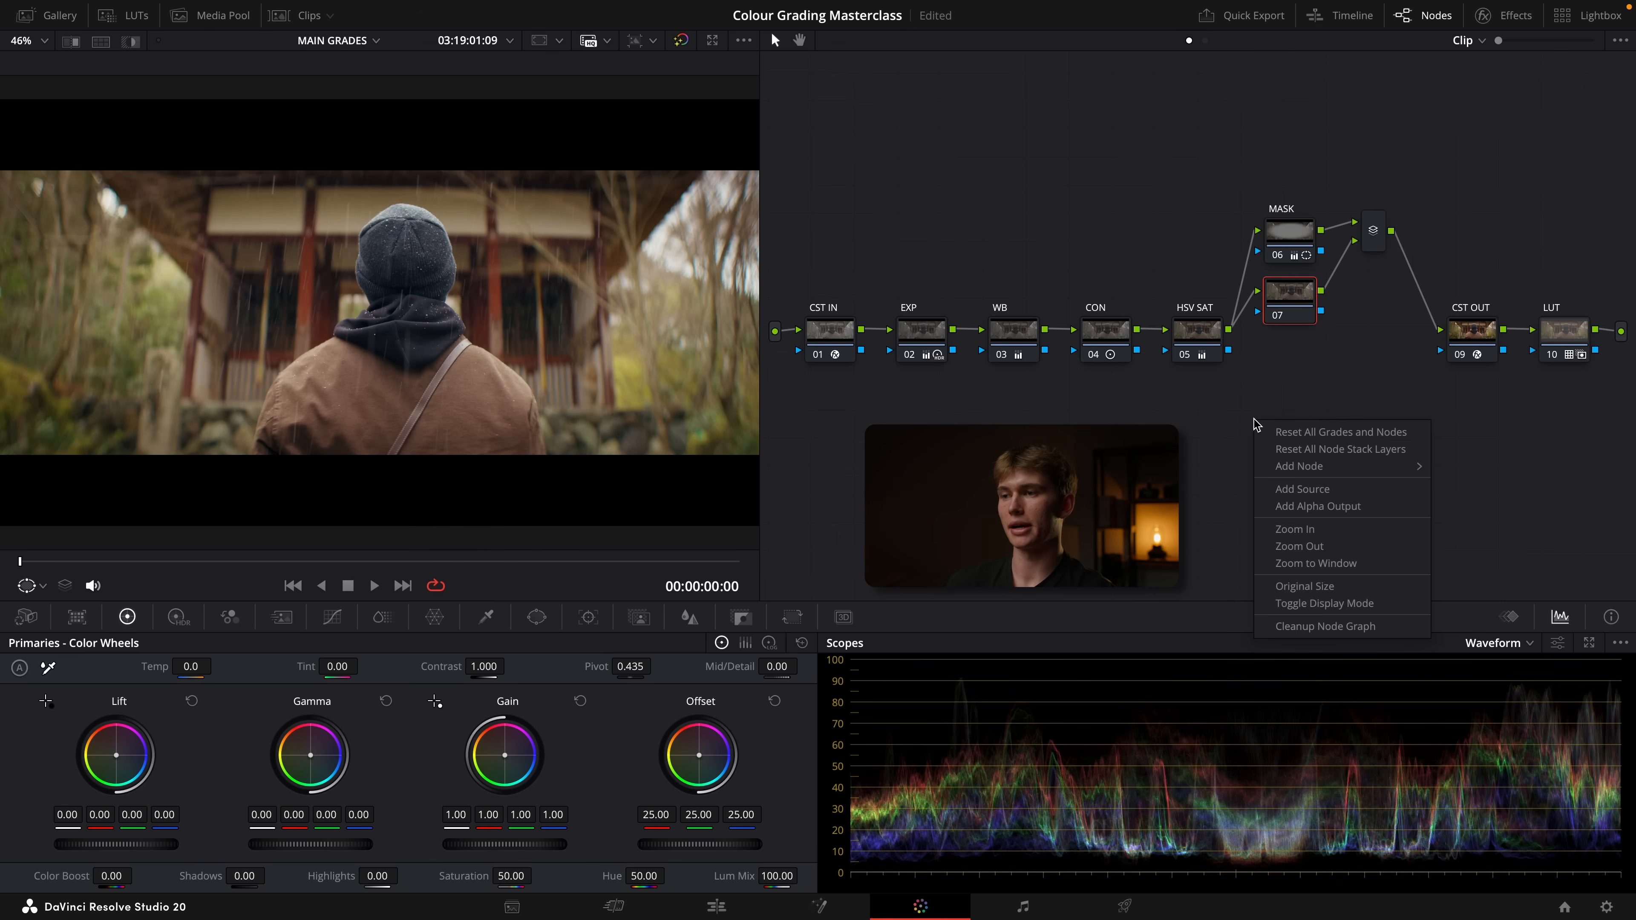
{"action": "left_click", "coordinate": [1325, 626]}
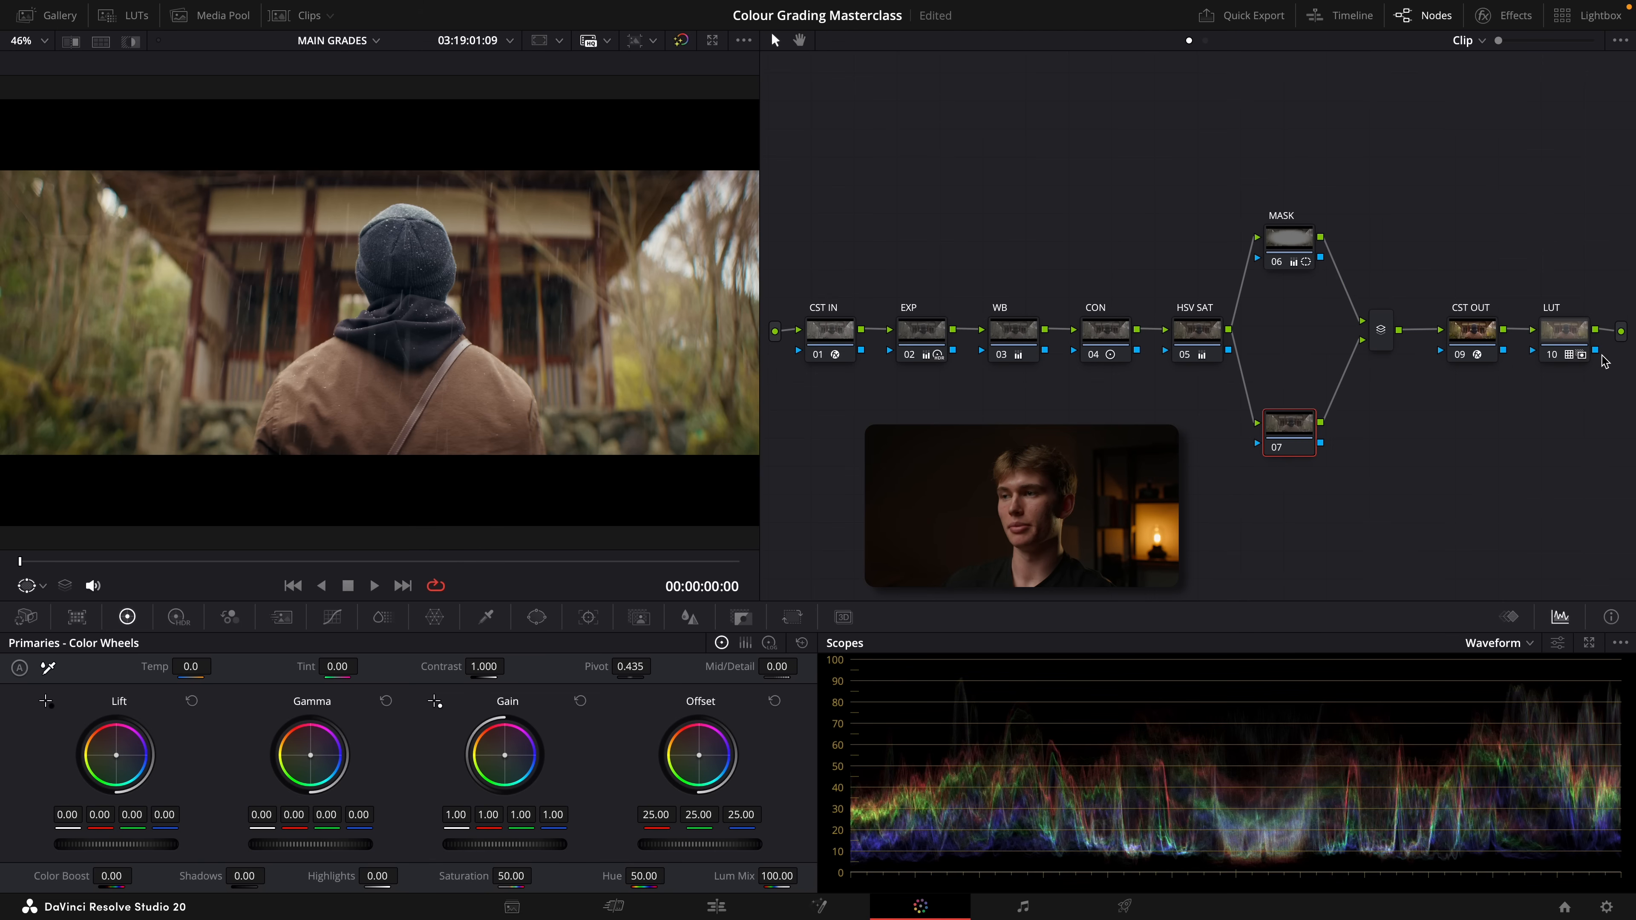
{"action": "left_click_drag", "start_coordinate": [1289, 434], "coordinate": [1295, 433]}
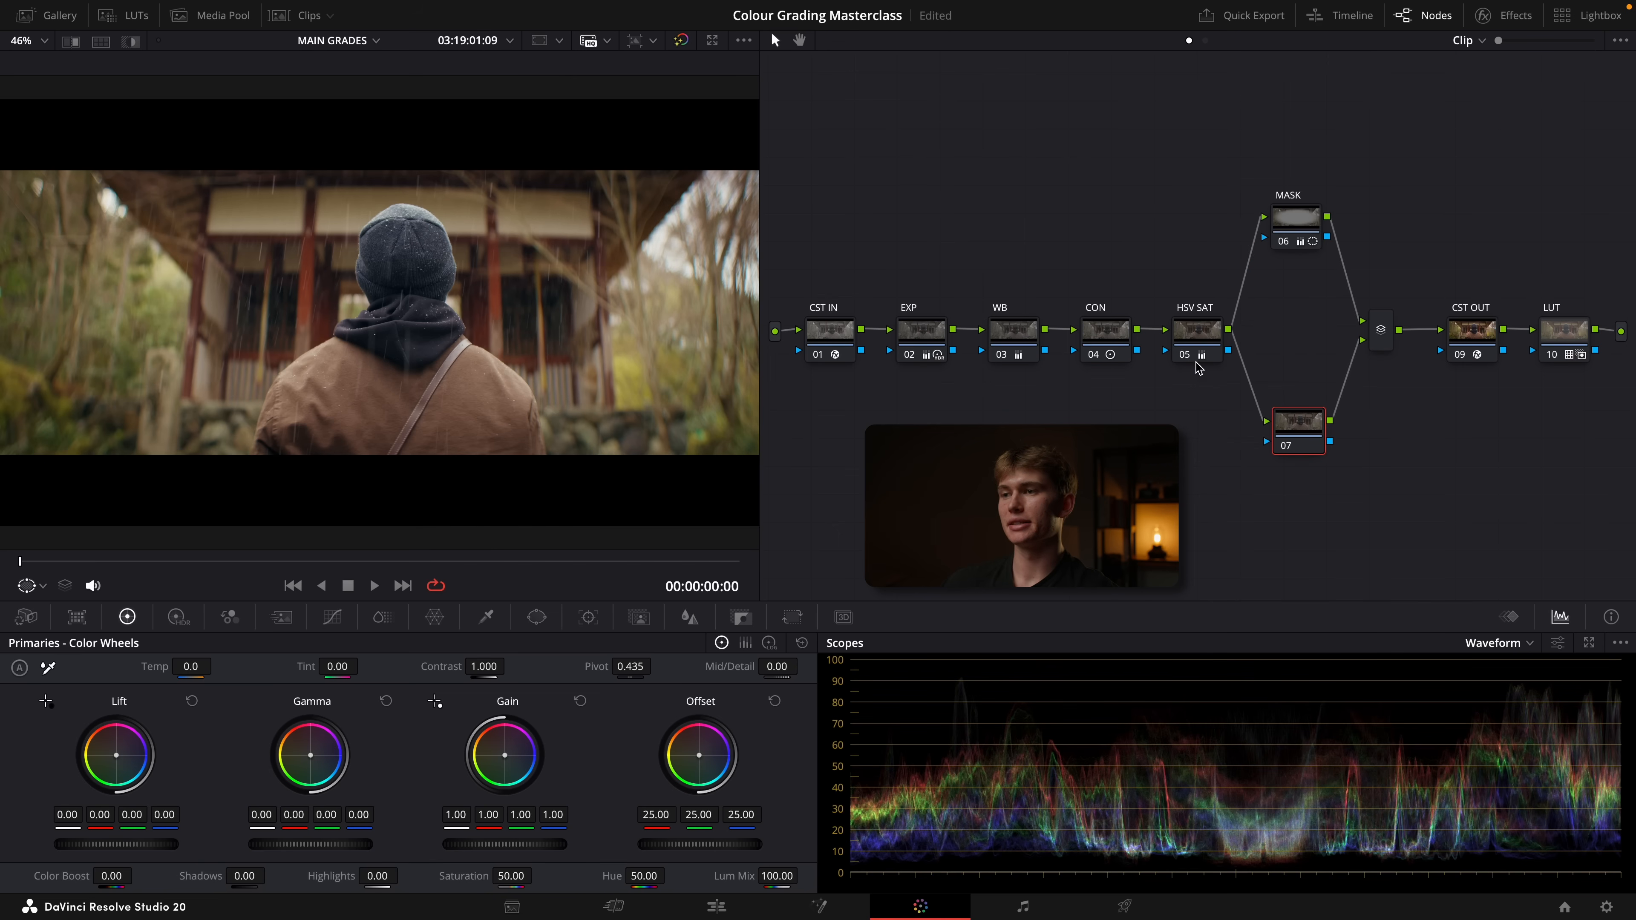
Select the HSV SAT node and move the MASK node slightly higher above the chain
{"action": "left_click", "coordinate": [1191, 342]}
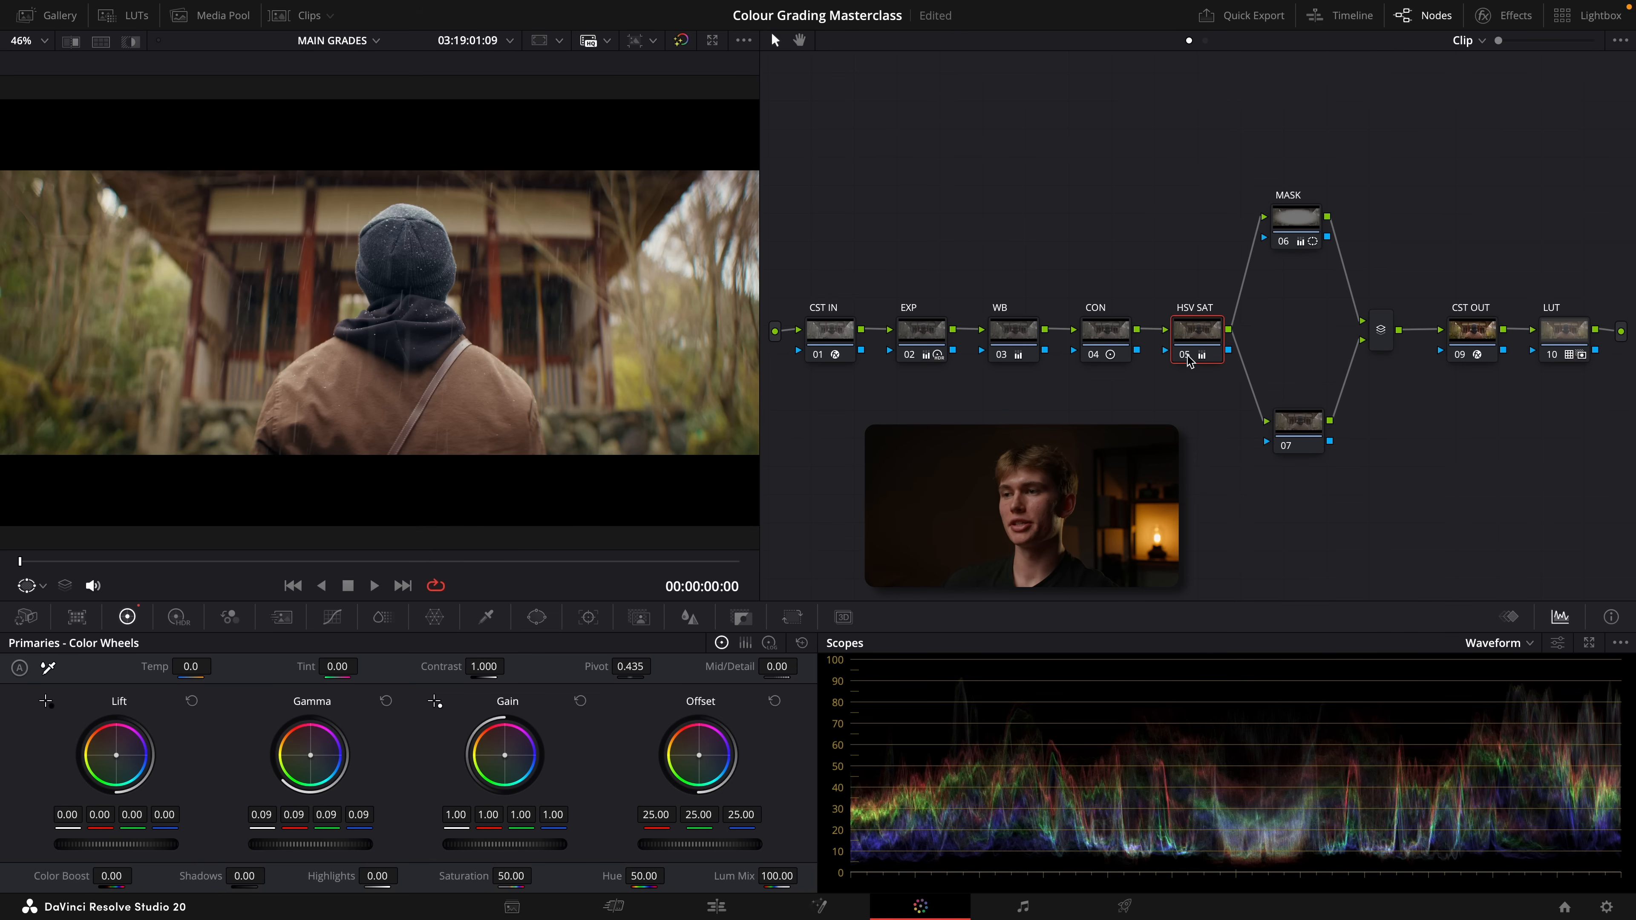
{"action": "left_click_drag", "start_coordinate": [1201, 270], "coordinate": [816, 380]}
{"action": "left_click", "coordinate": [1156, 358]}
{"action": "left_click_drag", "start_coordinate": [1296, 213], "coordinate": [1295, 195]}
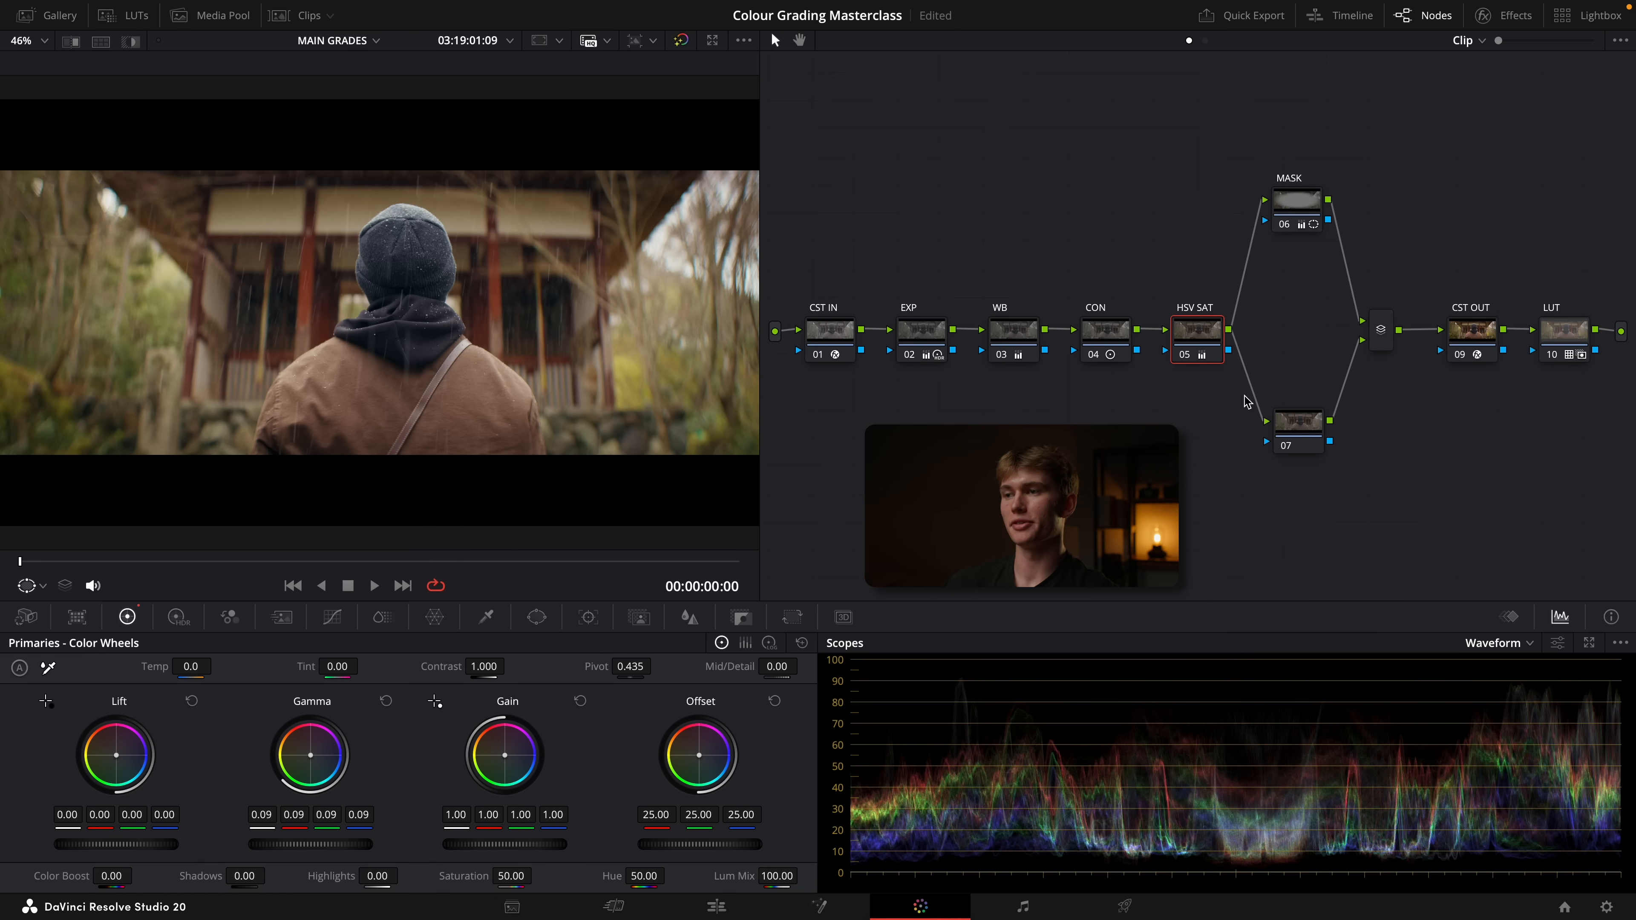
Lower the MASK node slightly and select each node from CST IN through HSV SAT in turn to review the chain
{"action": "left_click_drag", "start_coordinate": [1318, 194], "coordinate": [1319, 209]}
{"action": "left_click", "coordinate": [836, 342]}
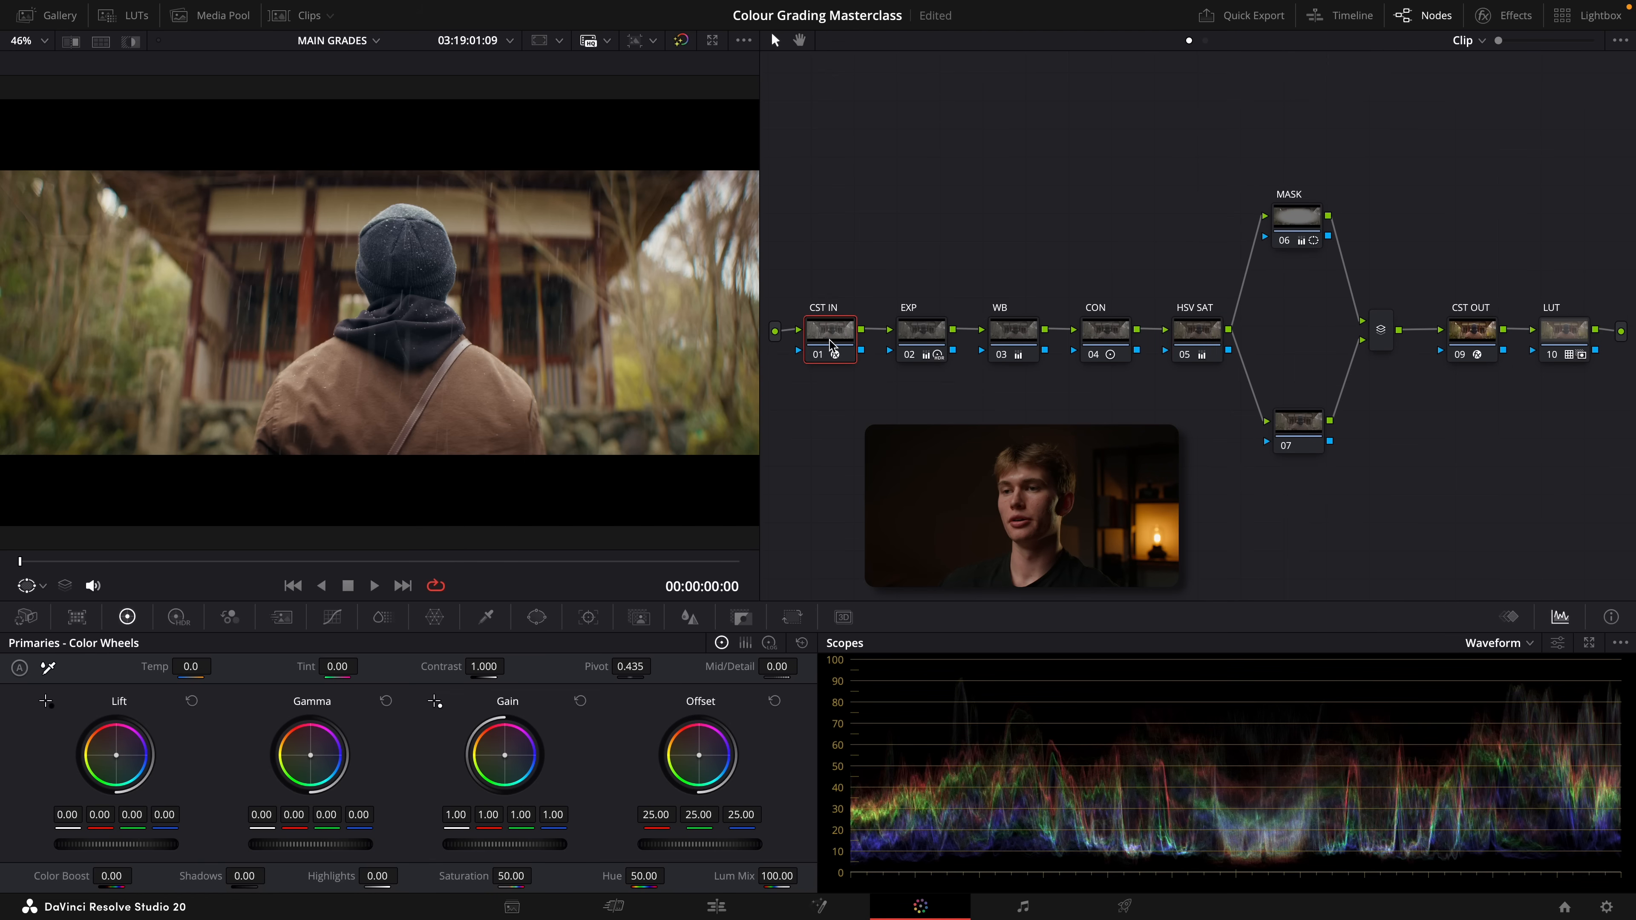
{"action": "left_click", "coordinate": [928, 338]}
{"action": "left_click", "coordinate": [1020, 344]}
{"action": "left_click", "coordinate": [1107, 335]}
{"action": "left_click", "coordinate": [1202, 329]}
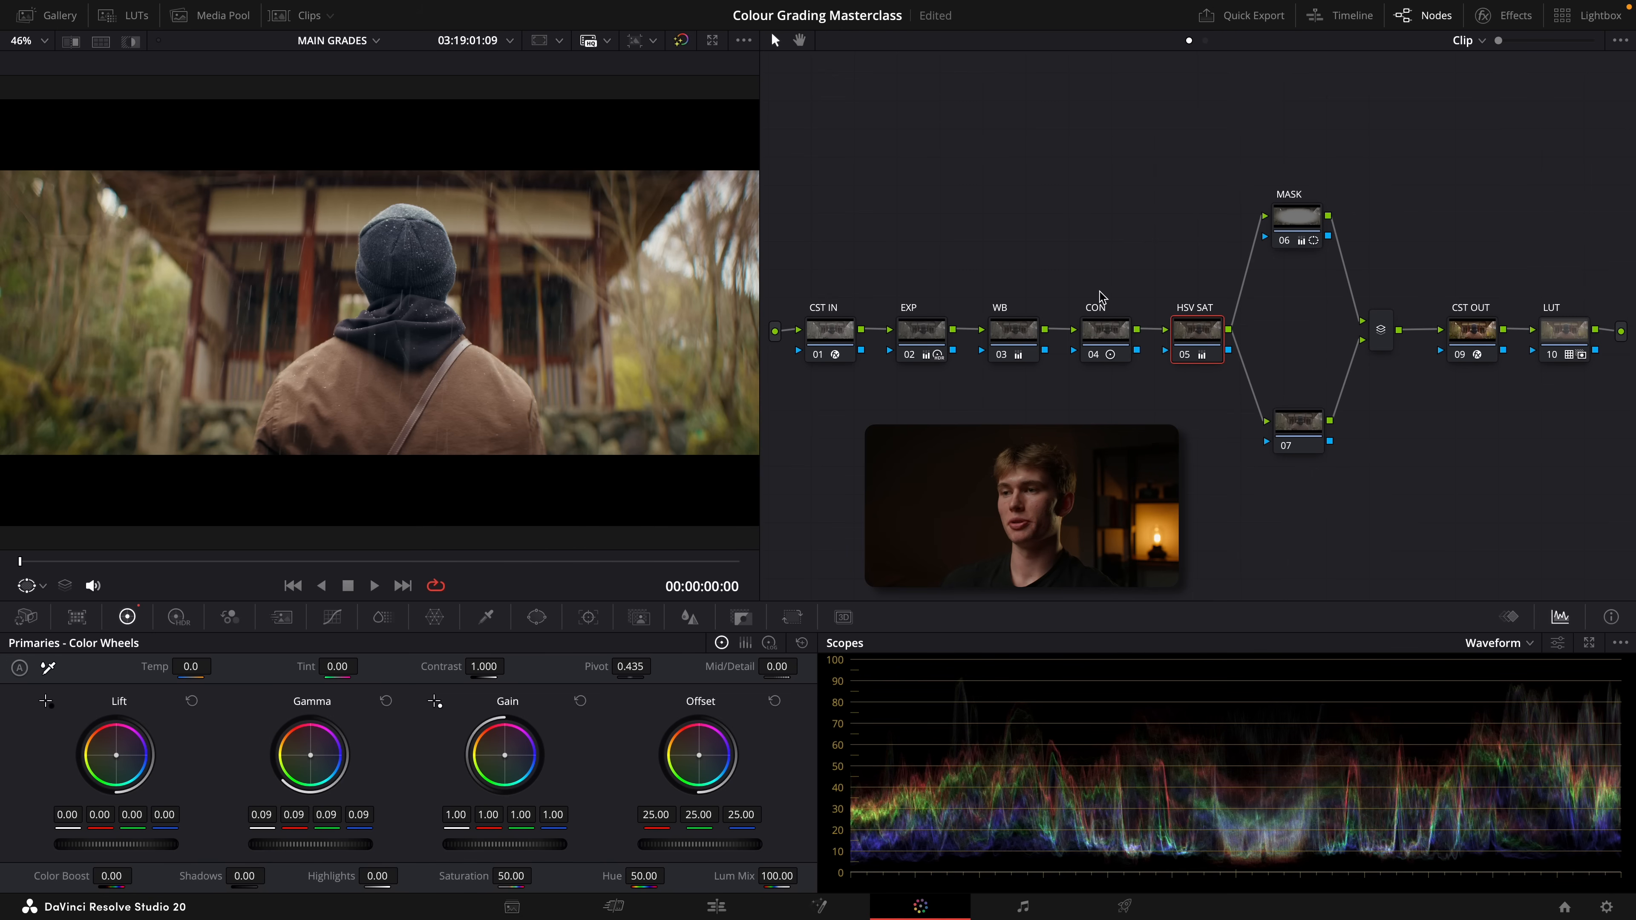
Nudge the HSV SAT, MASK and parallel 07 nodes to adjust their spacing, and select the parallel mixer
{"action": "left_click_drag", "start_coordinate": [1202, 335], "coordinate": [1215, 336]}
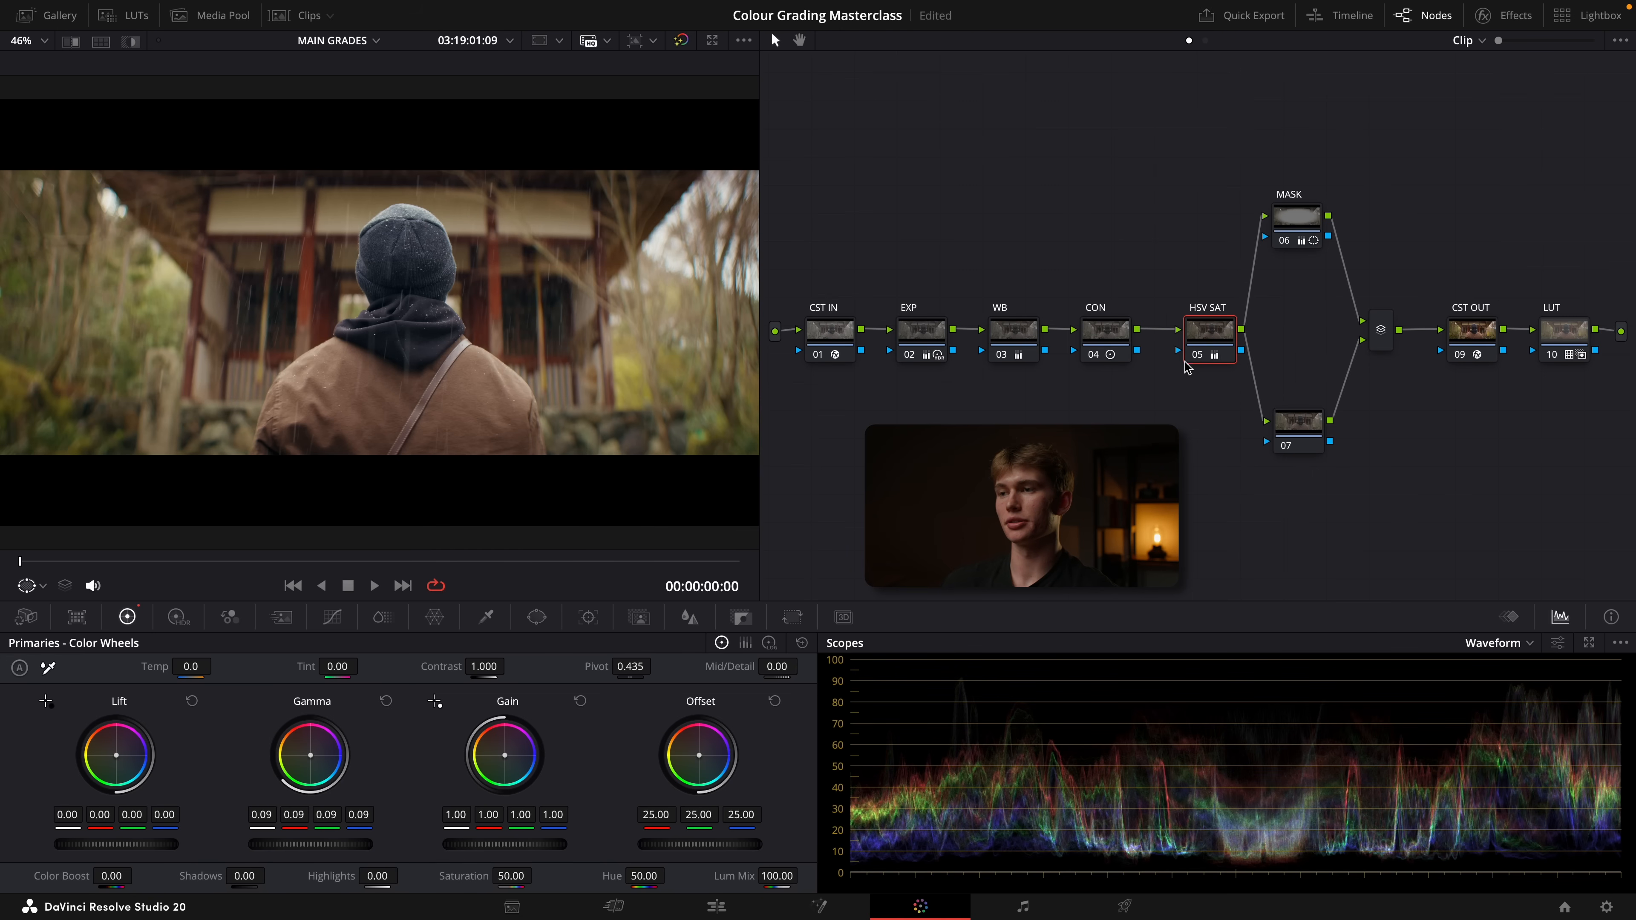
{"action": "left_click_drag", "start_coordinate": [1204, 354], "coordinate": [1190, 352]}
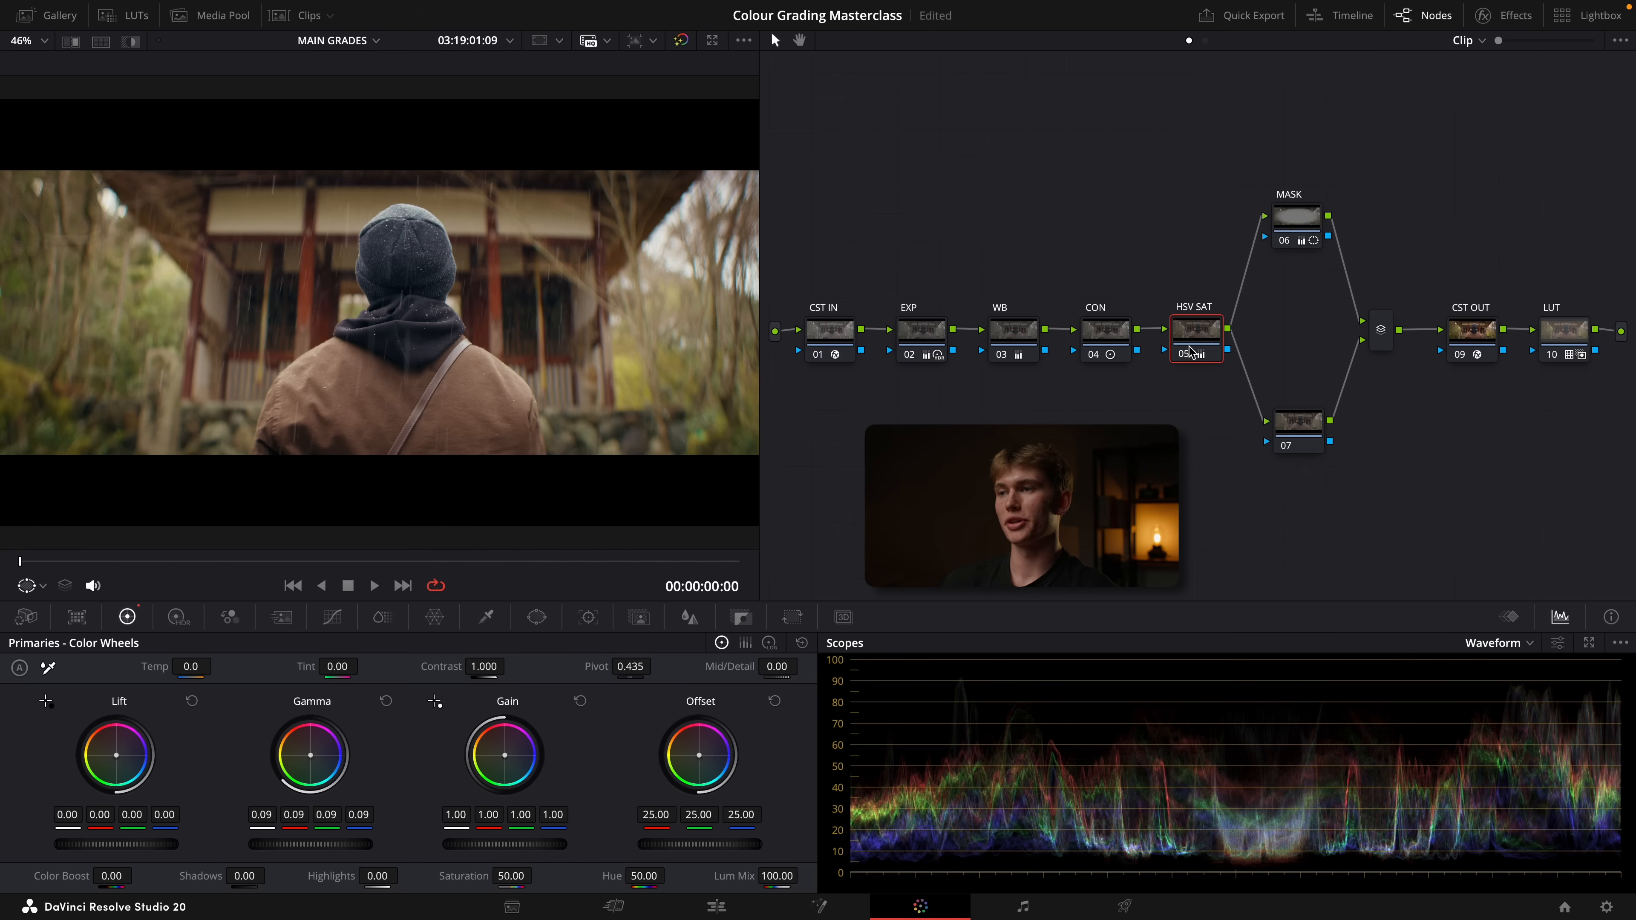
{"action": "left_click_drag", "start_coordinate": [1302, 229], "coordinate": [1285, 230]}
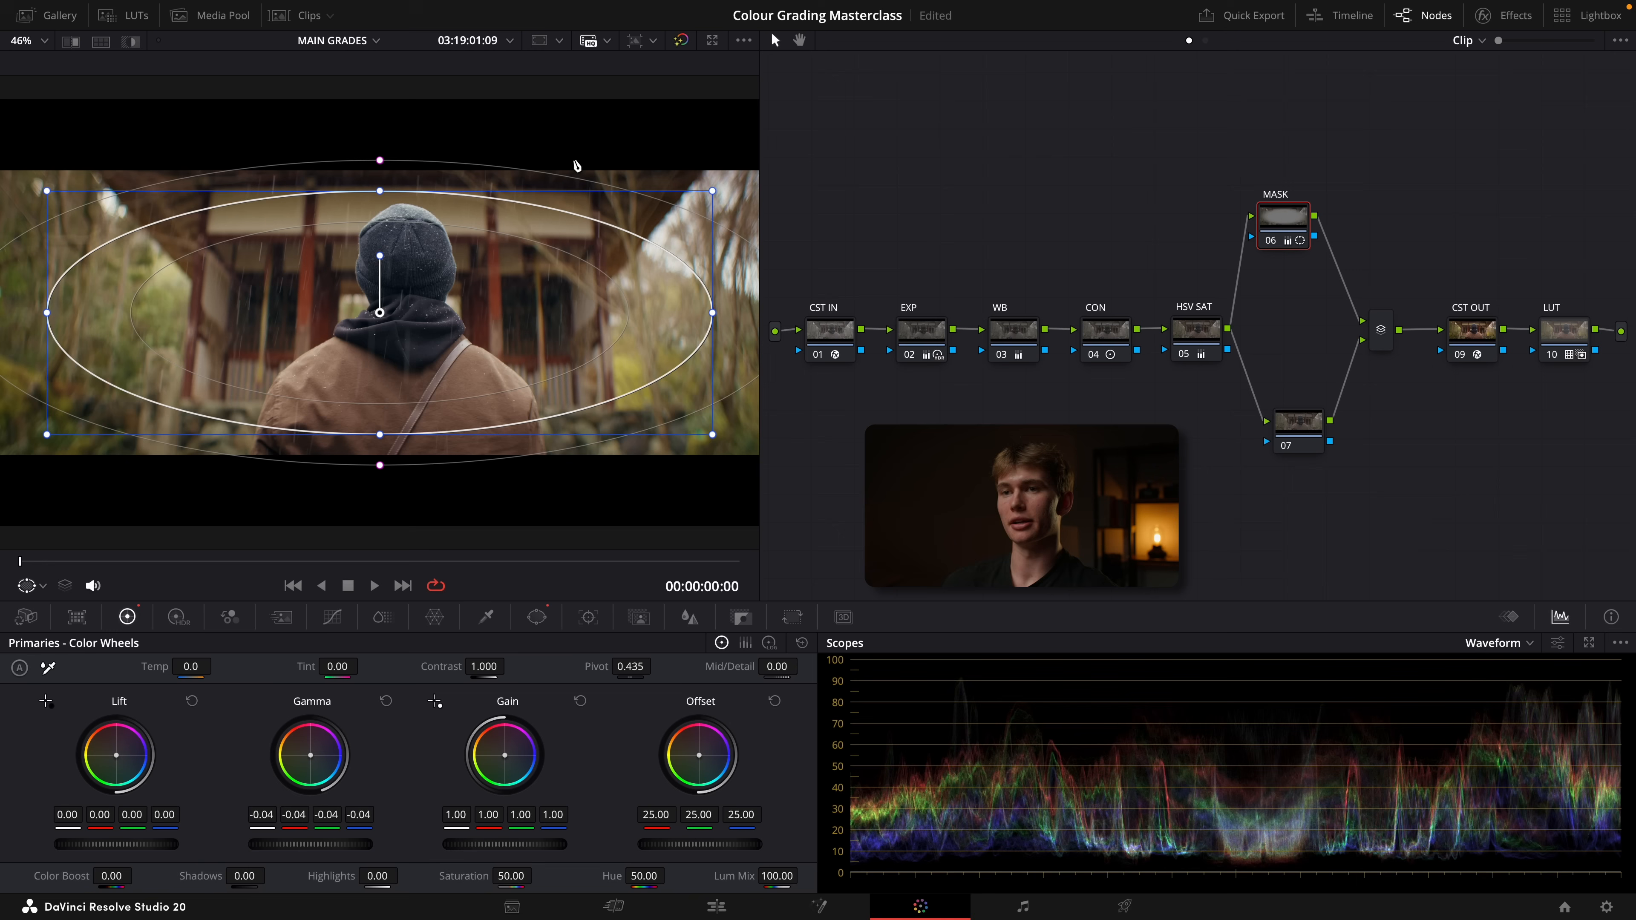
{"action": "left_click_drag", "start_coordinate": [1298, 429], "coordinate": [1303, 435]}
{"action": "left_click", "coordinate": [1197, 340]}
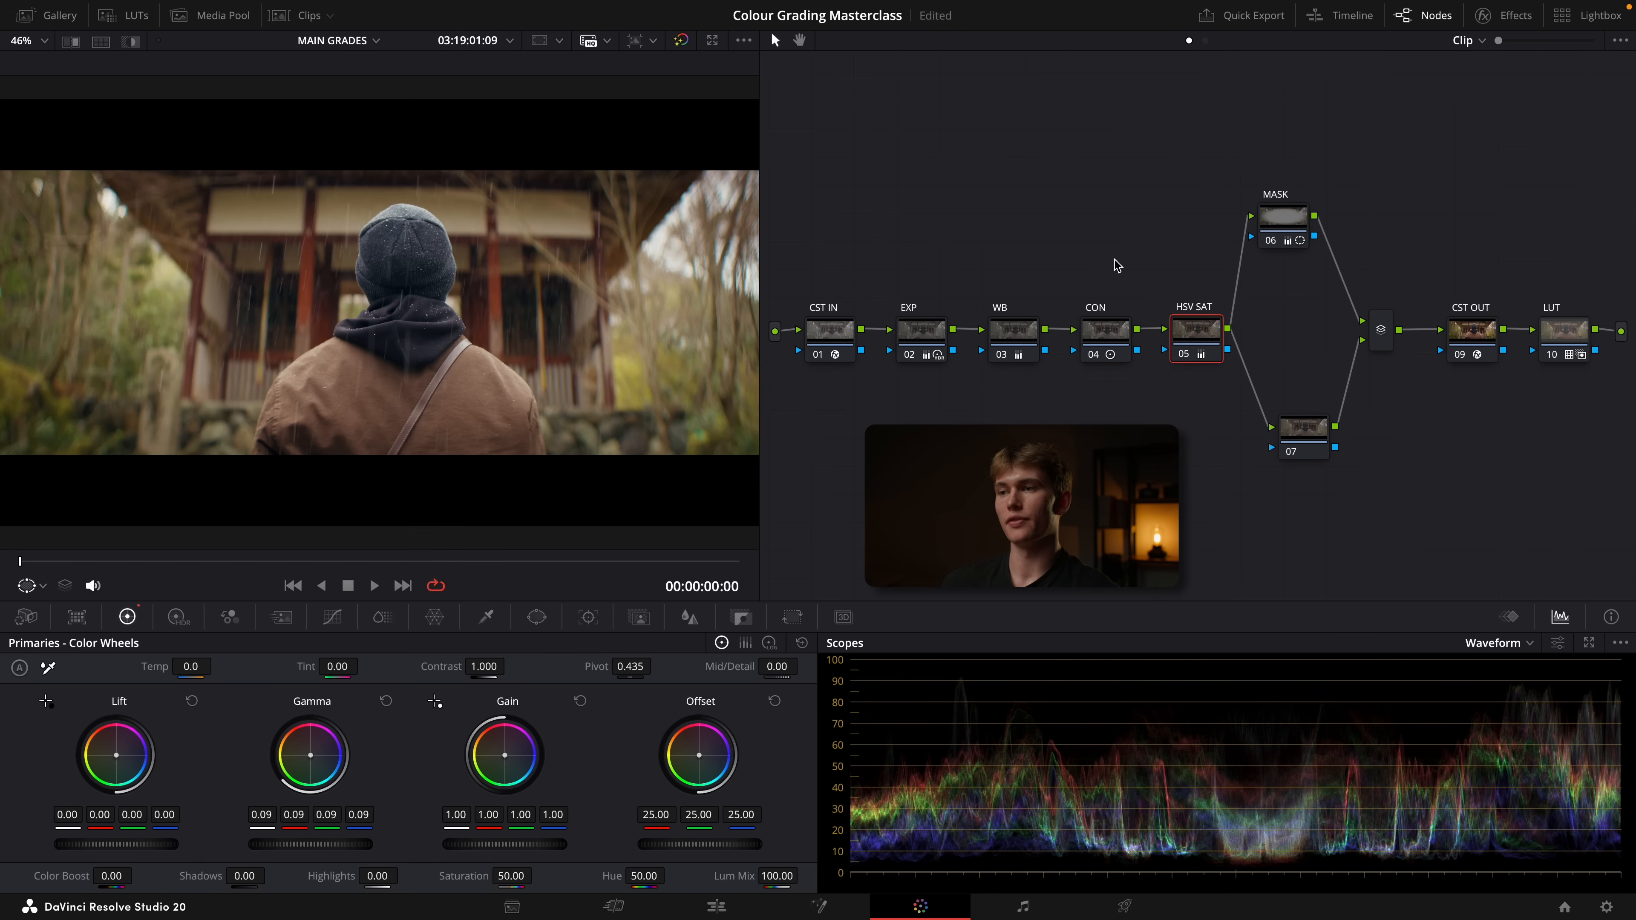
{"action": "left_click_drag", "start_coordinate": [1210, 267], "coordinate": [863, 415]}
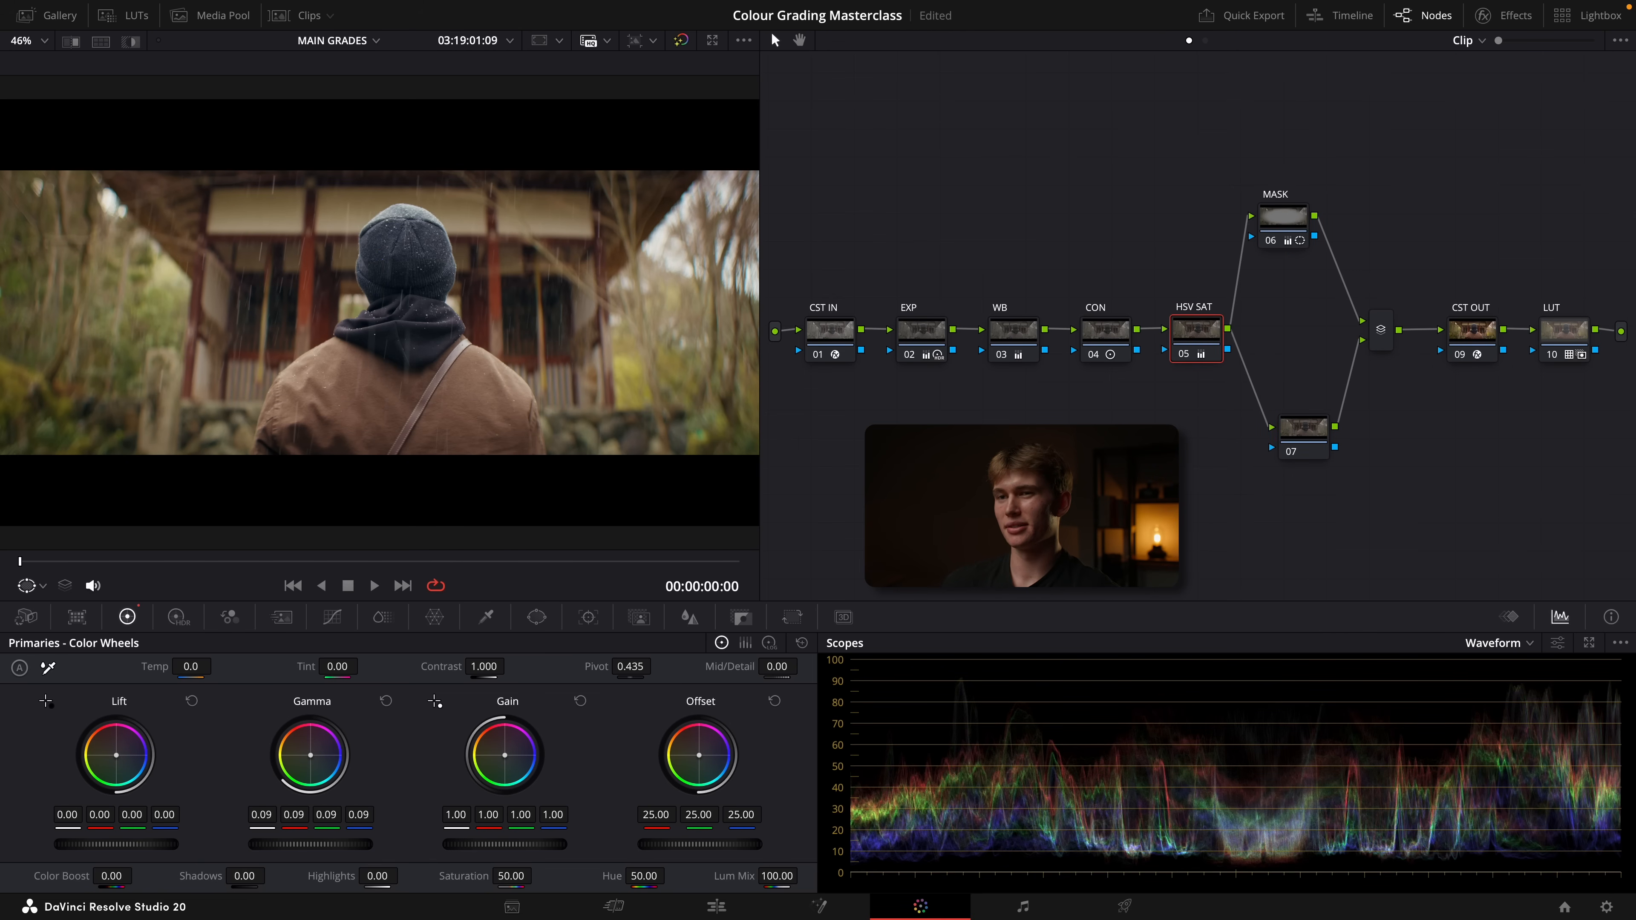
{"action": "left_click", "coordinate": [1285, 220]}
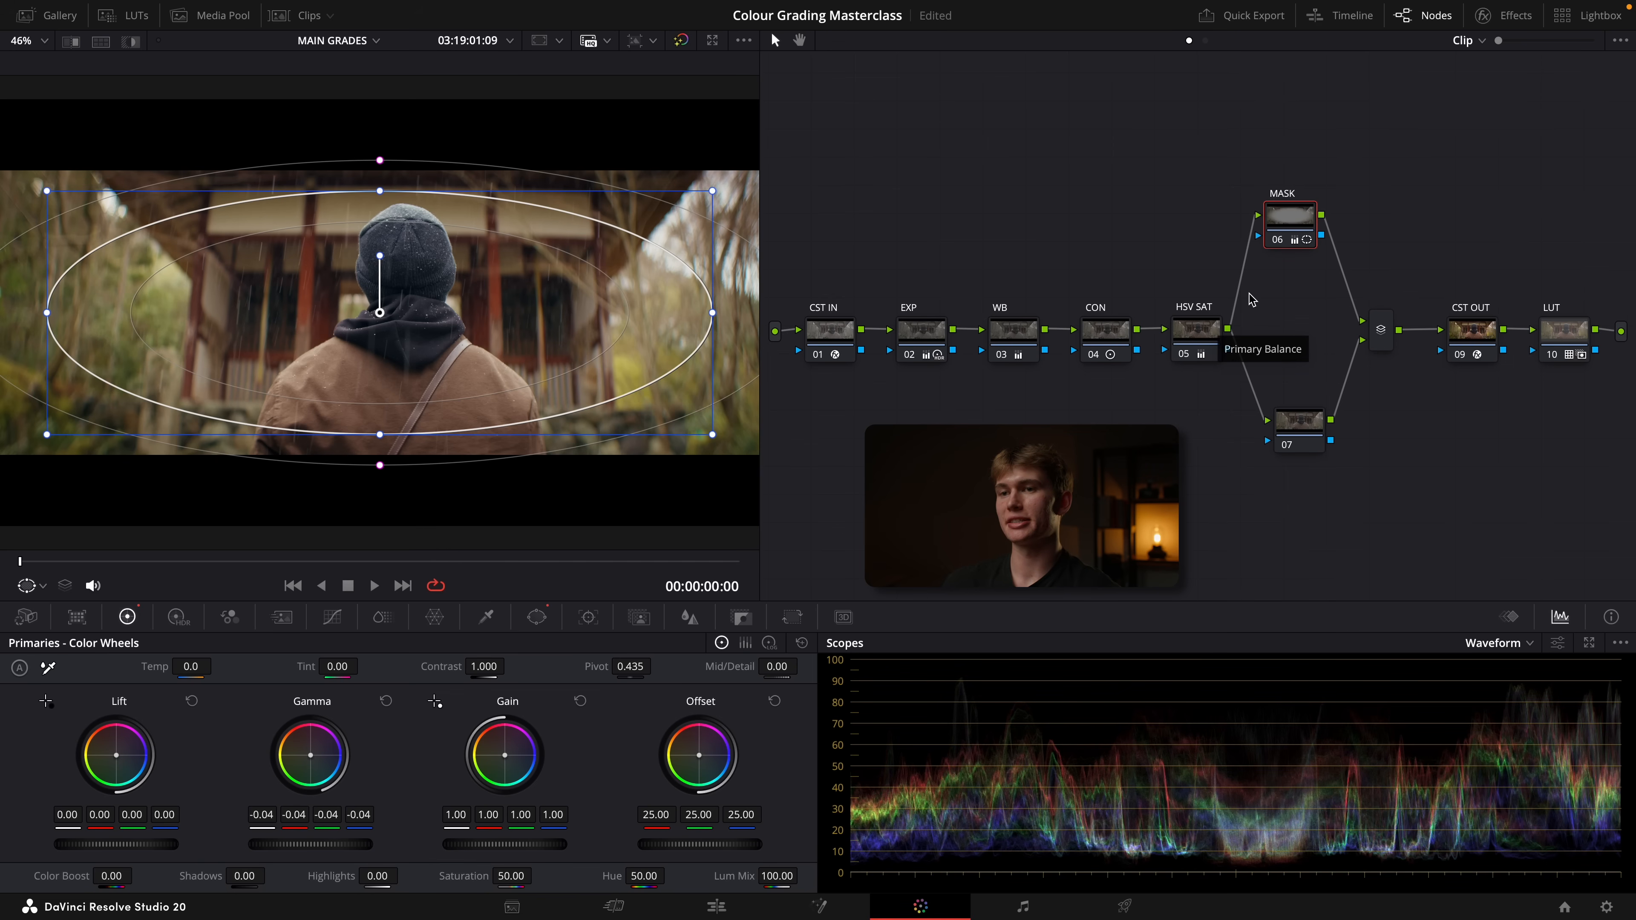
{"action": "left_click", "coordinate": [1386, 339]}
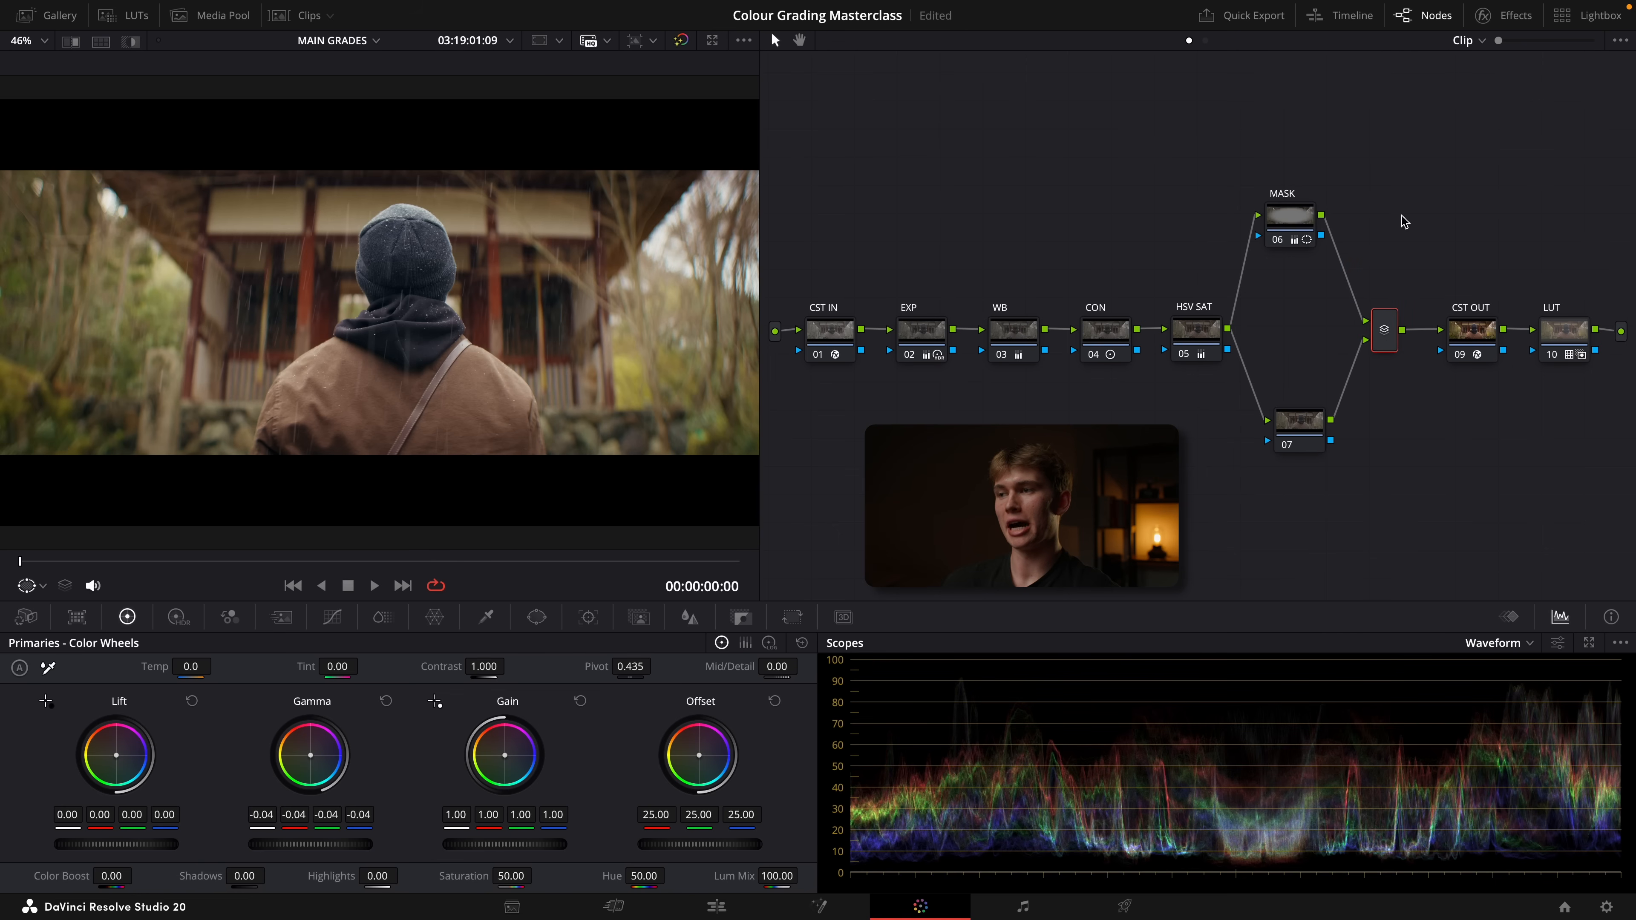
Fine-tune the positions of the CST OUT, MASK and 07 nodes and the parallel mixer
{"action": "left_click_drag", "start_coordinate": [1480, 338], "coordinate": [1483, 336]}
{"action": "left_click_drag", "start_coordinate": [1283, 220], "coordinate": [1272, 219]}
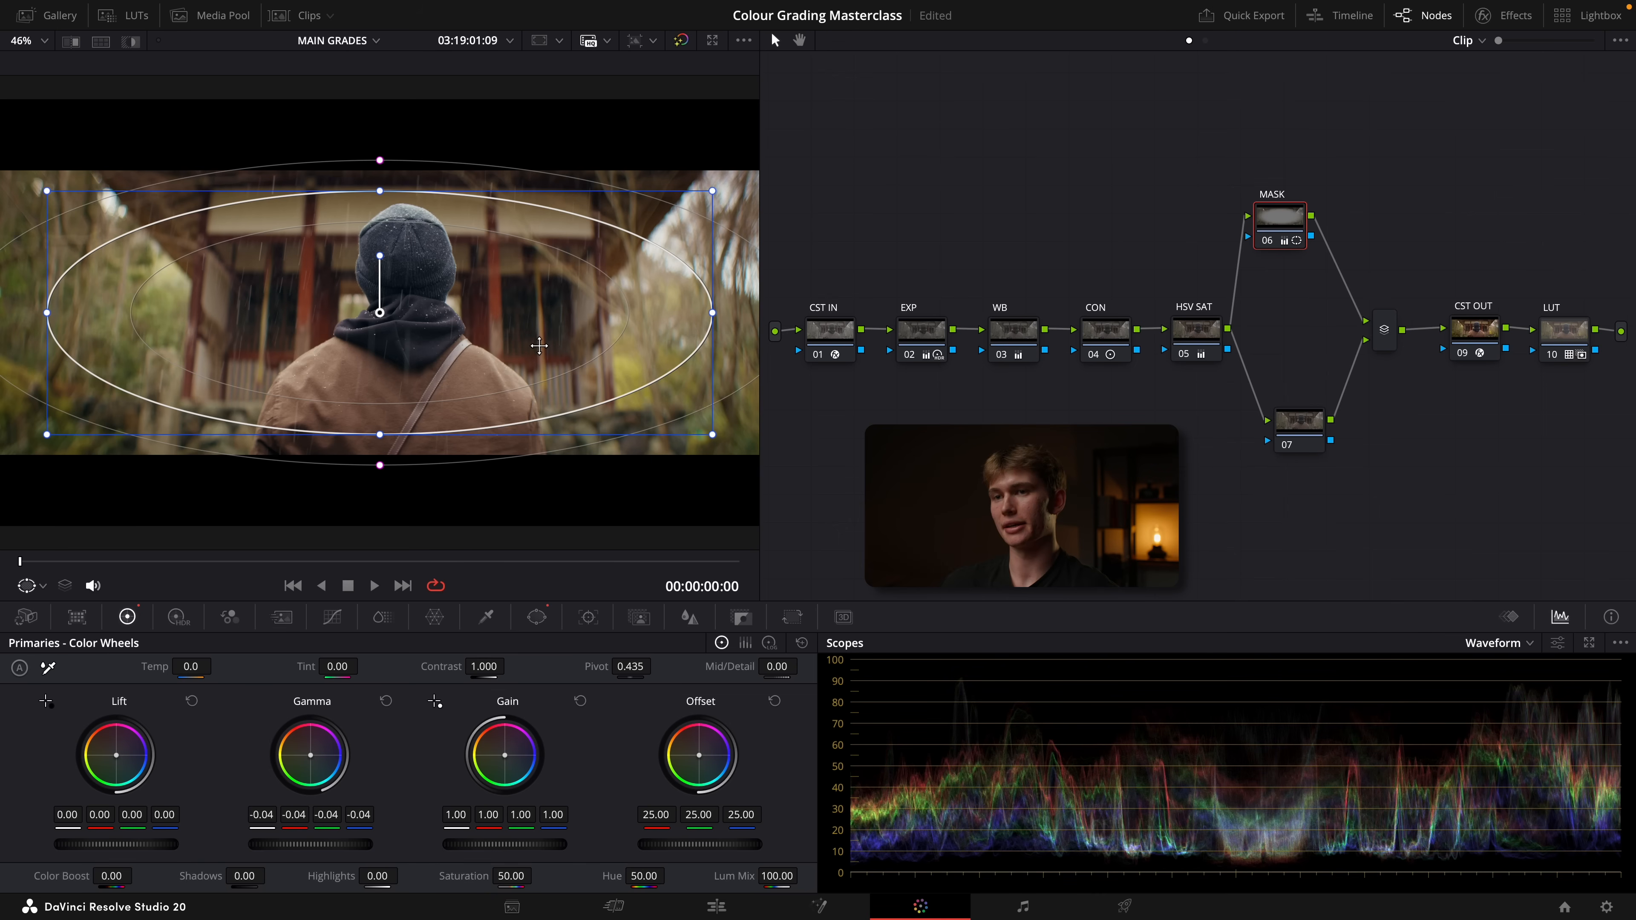
{"action": "left_click_drag", "start_coordinate": [1314, 429], "coordinate": [1306, 435]}
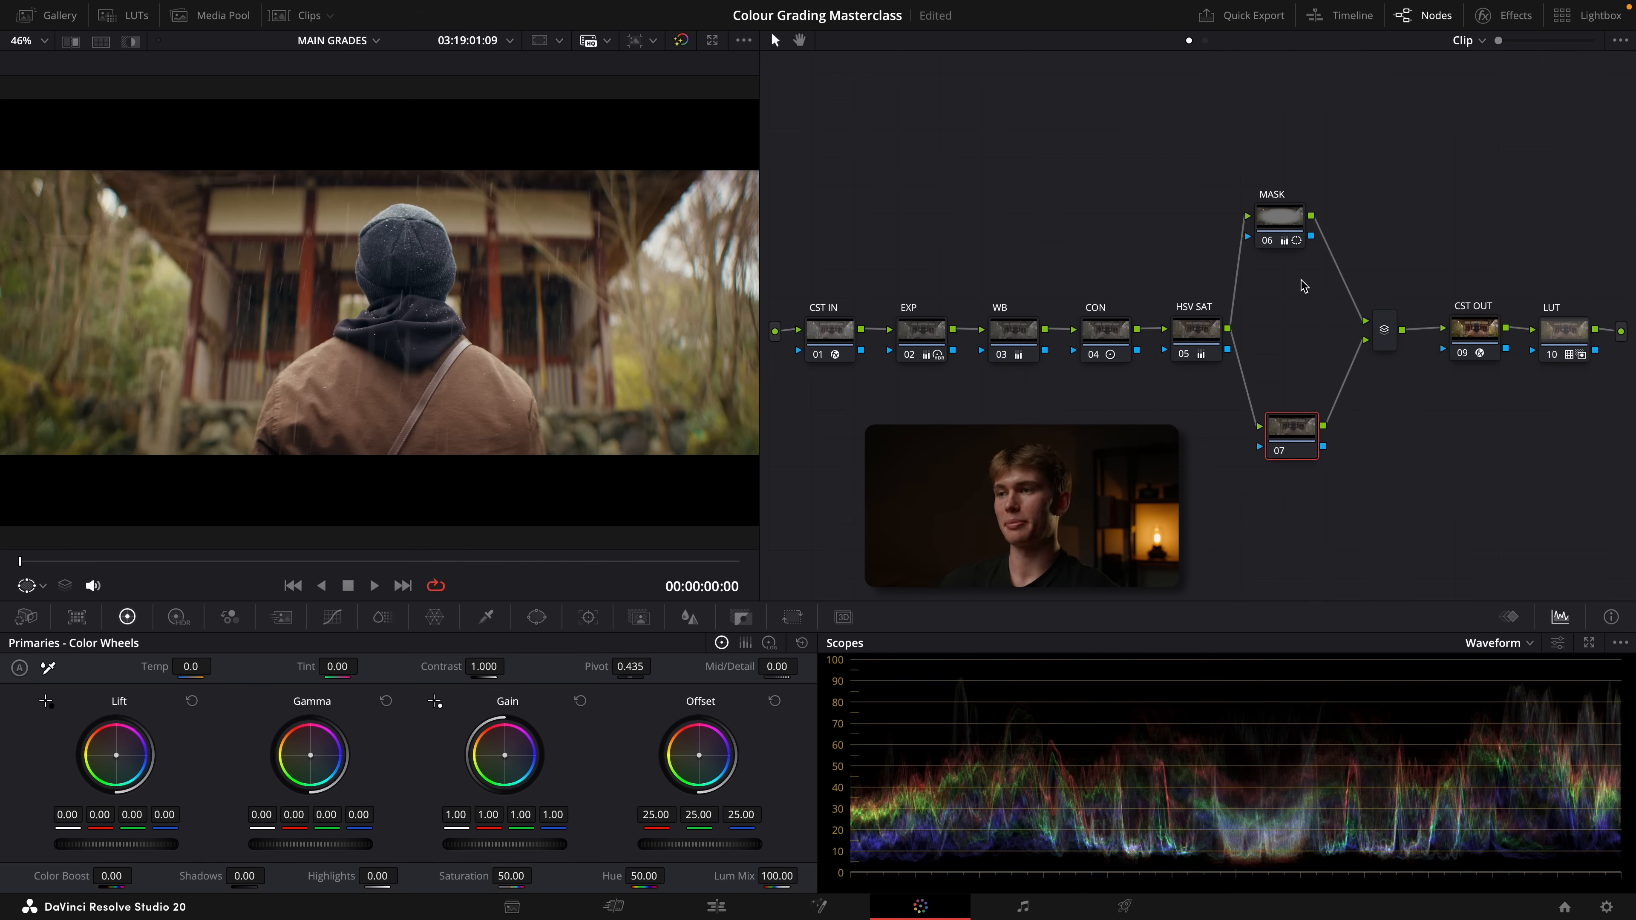
{"action": "left_click_drag", "start_coordinate": [1284, 219], "coordinate": [1291, 215]}
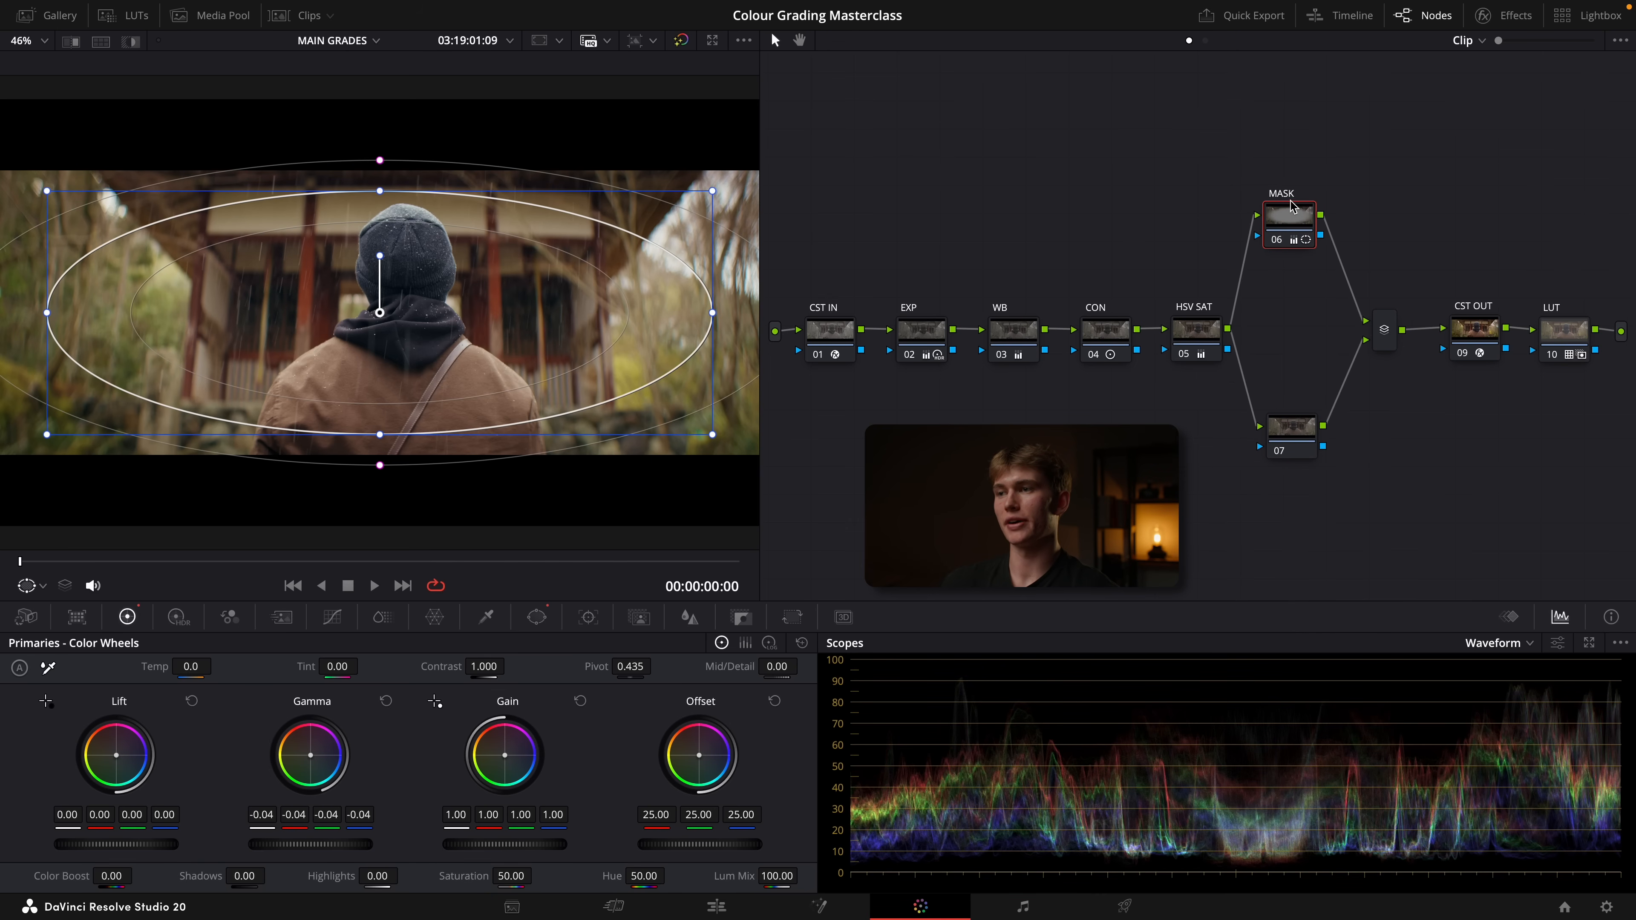
{"action": "left_click_drag", "start_coordinate": [1384, 324], "coordinate": [1387, 323]}
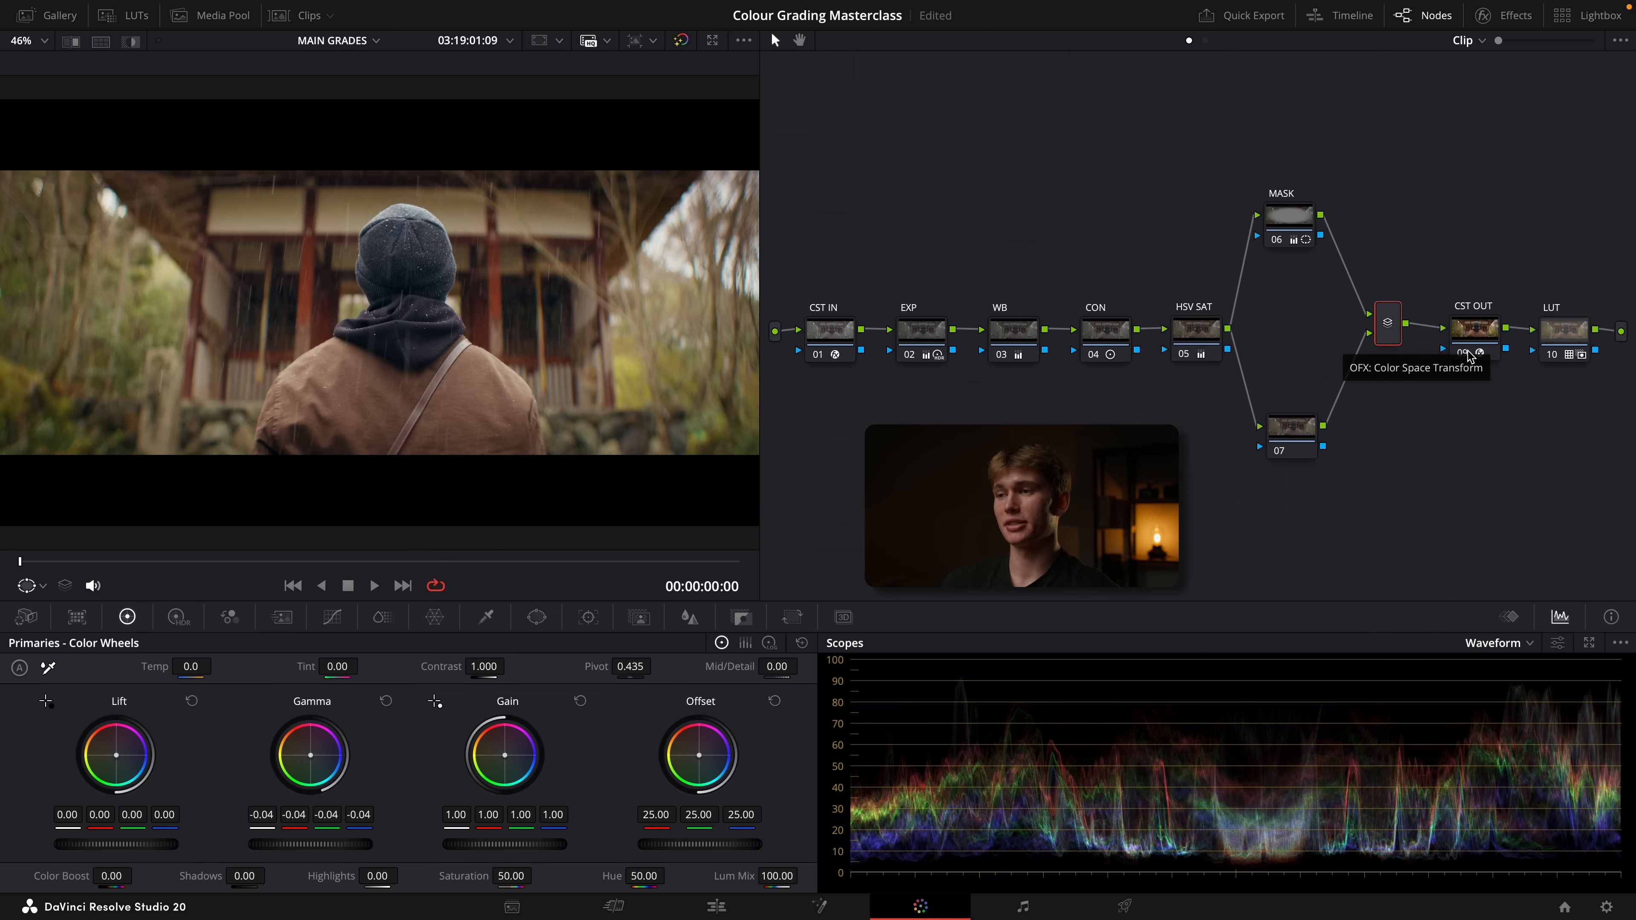
{"action": "left_click", "coordinate": [1317, 432]}
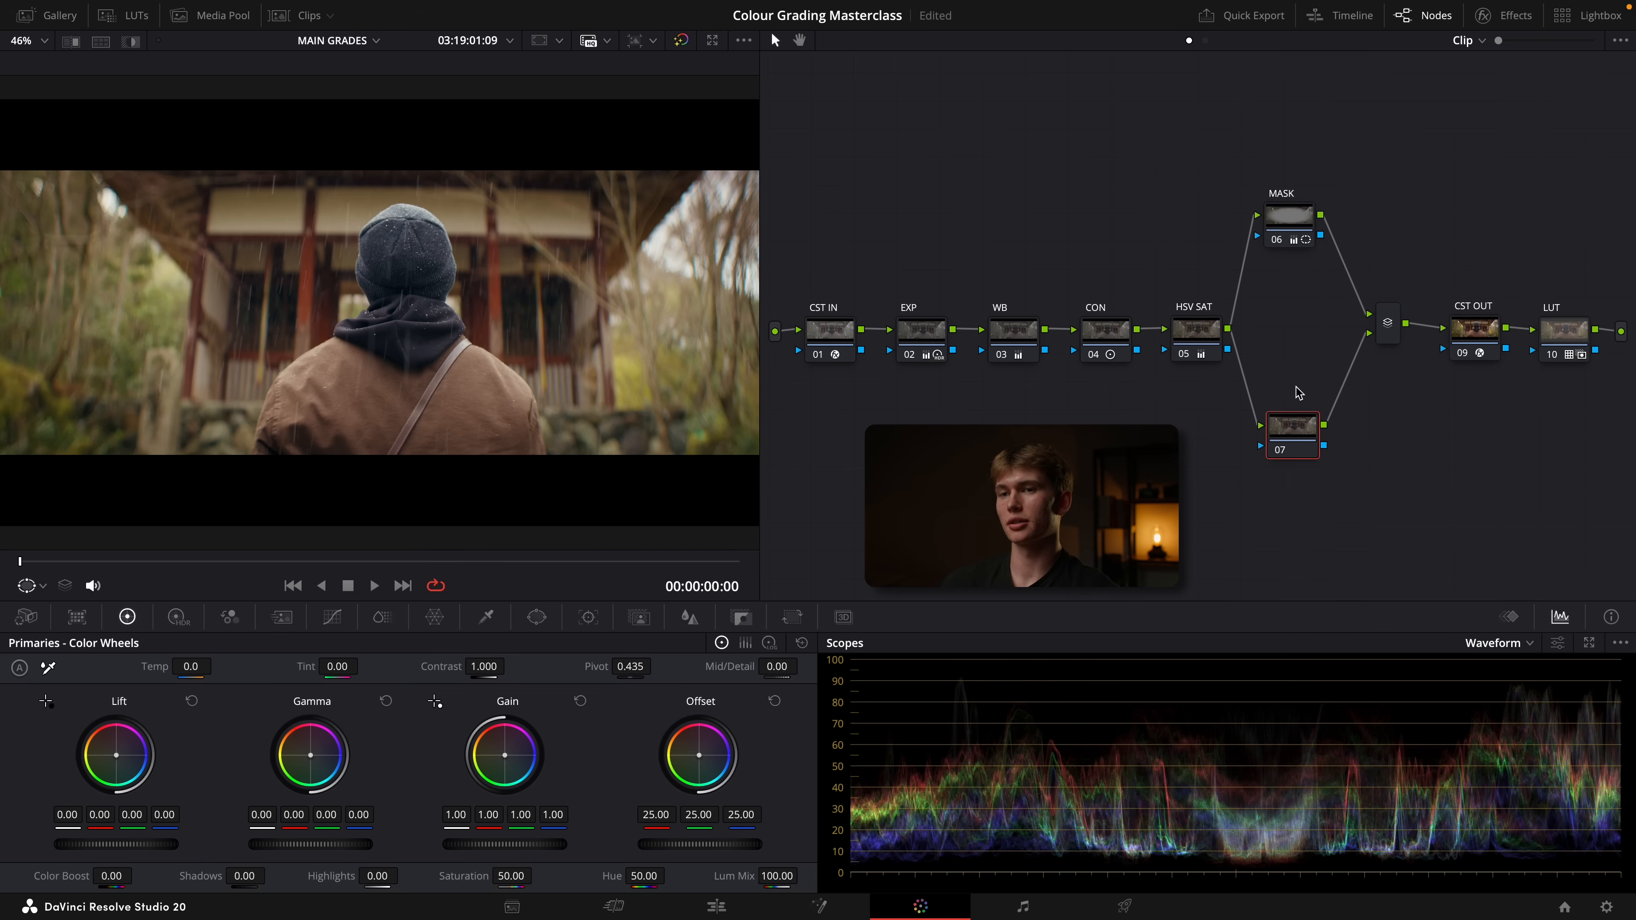
{"action": "left_click_drag", "start_coordinate": [1297, 221], "coordinate": [1299, 216]}
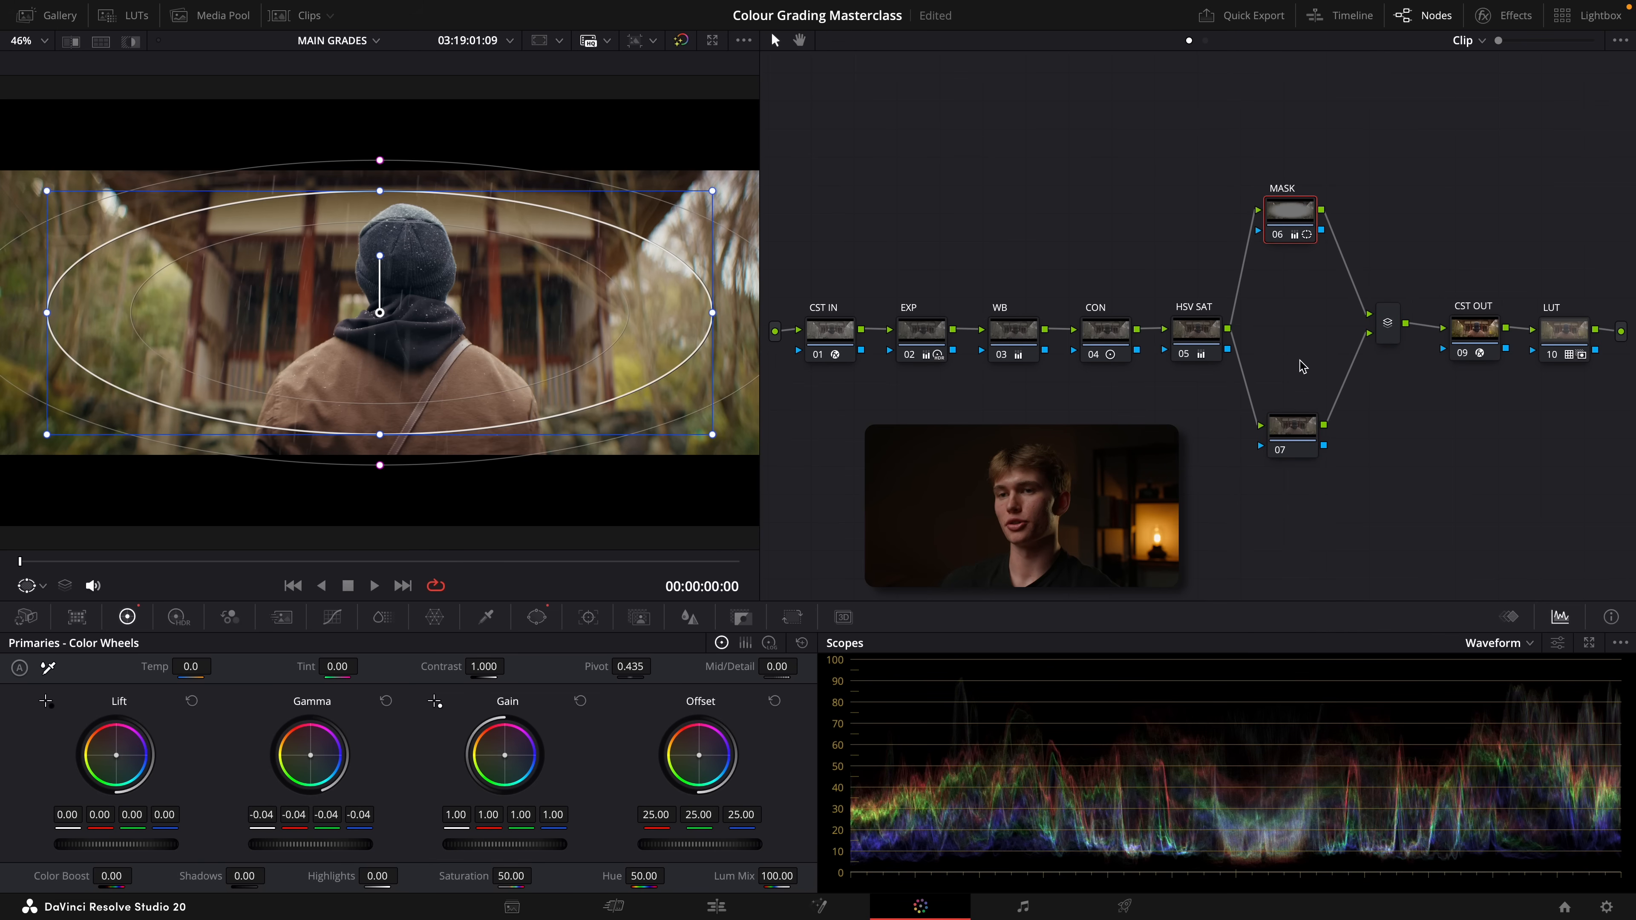
On parallel node 07, place a circular window over the man's head and back and raise the gain to 1.05
{"action": "left_click_drag", "start_coordinate": [1296, 448], "coordinate": [1298, 387]}
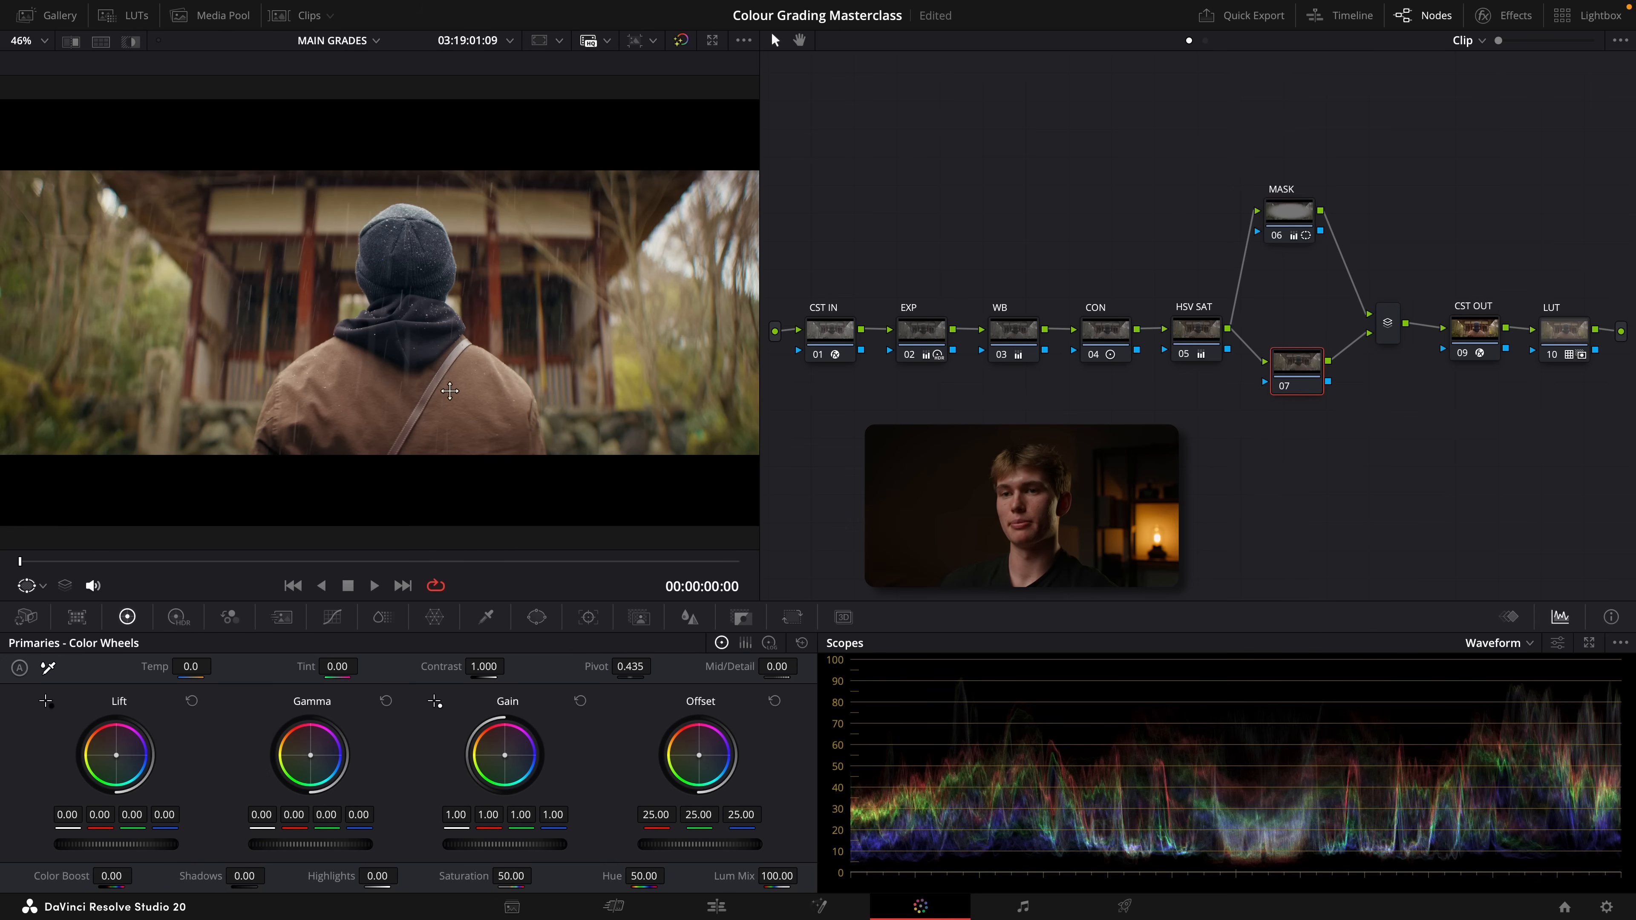
{"action": "left_click", "coordinate": [538, 619]}
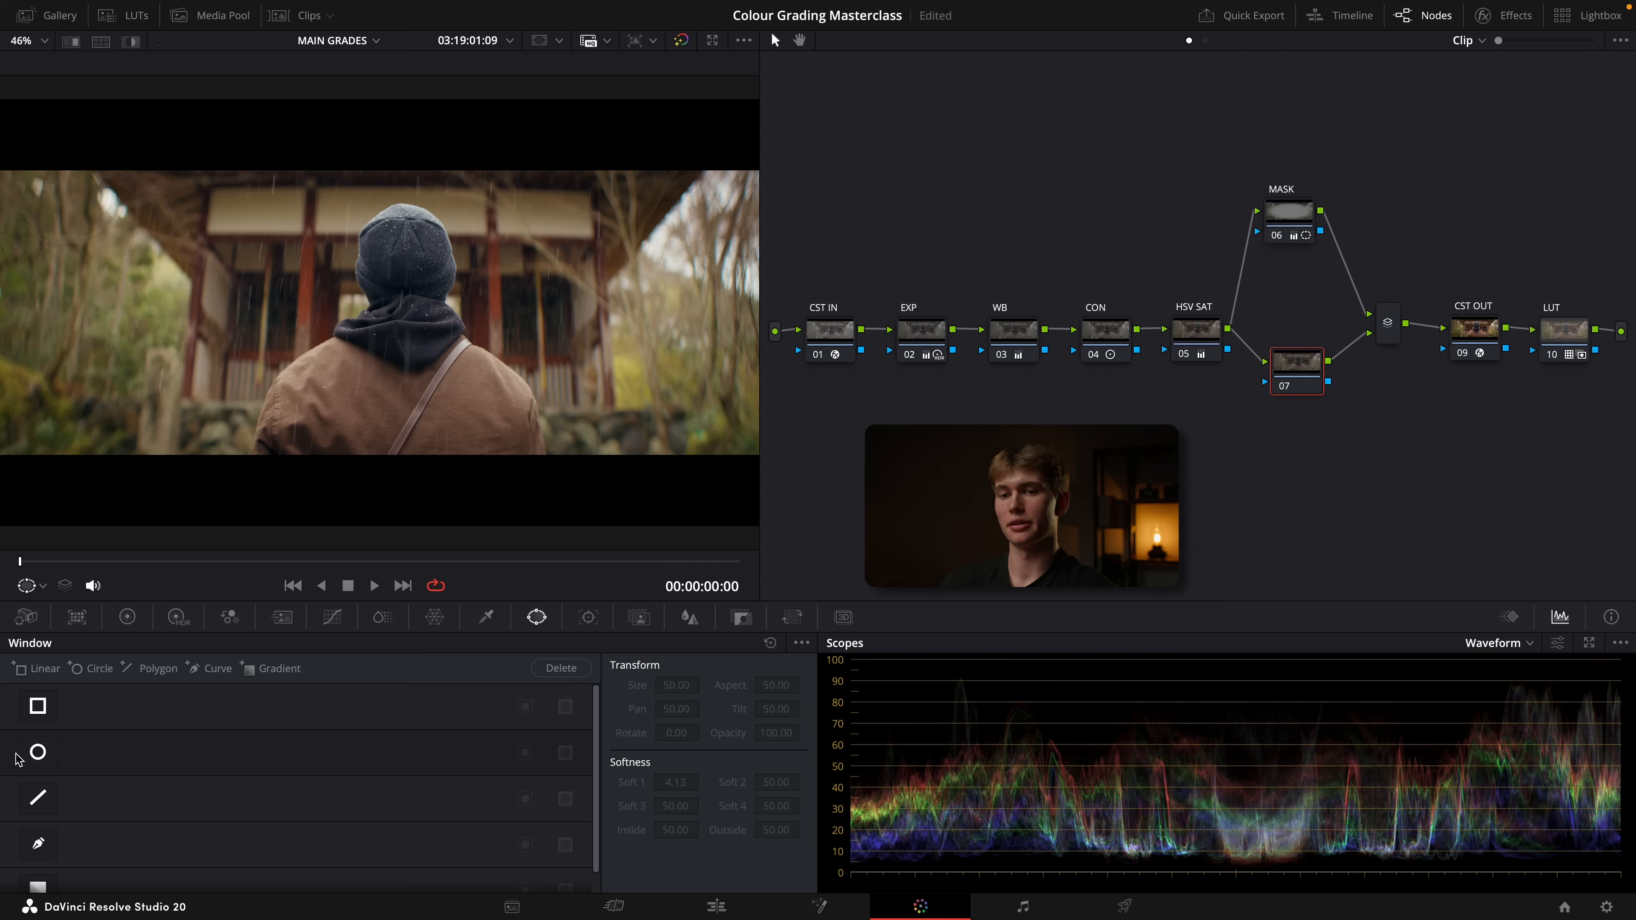
{"action": "left_click", "coordinate": [38, 752]}
{"action": "left_click_drag", "start_coordinate": [387, 332], "coordinate": [411, 356]}
{"action": "left_click", "coordinate": [127, 616]}
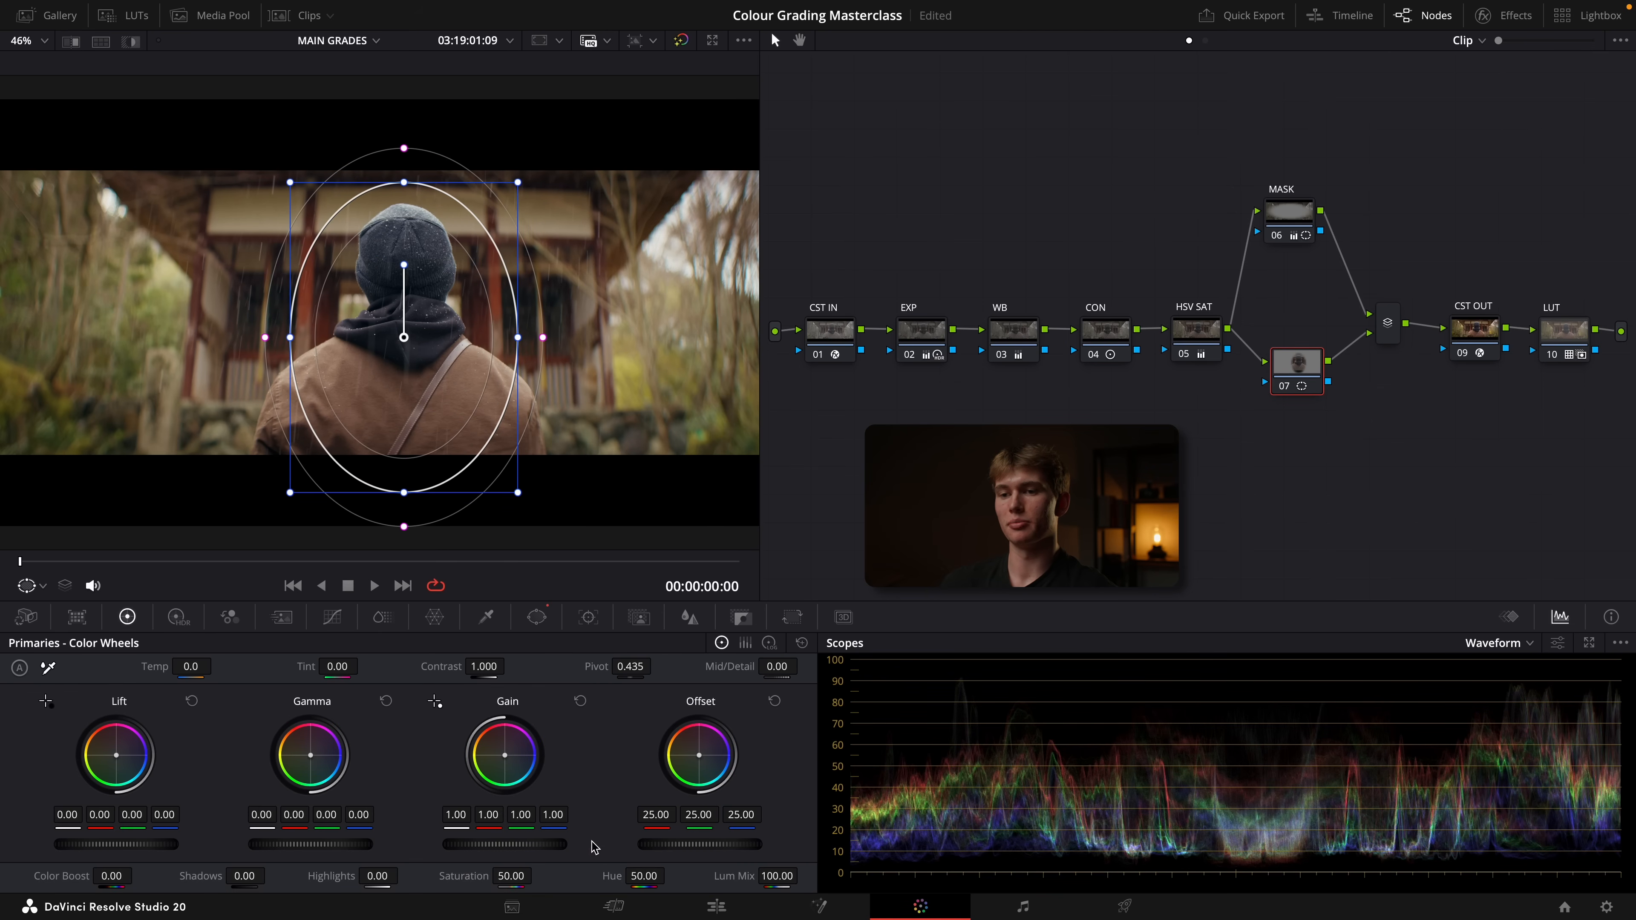
{"action": "left_click_drag", "start_coordinate": [509, 847], "coordinate": [534, 847]}
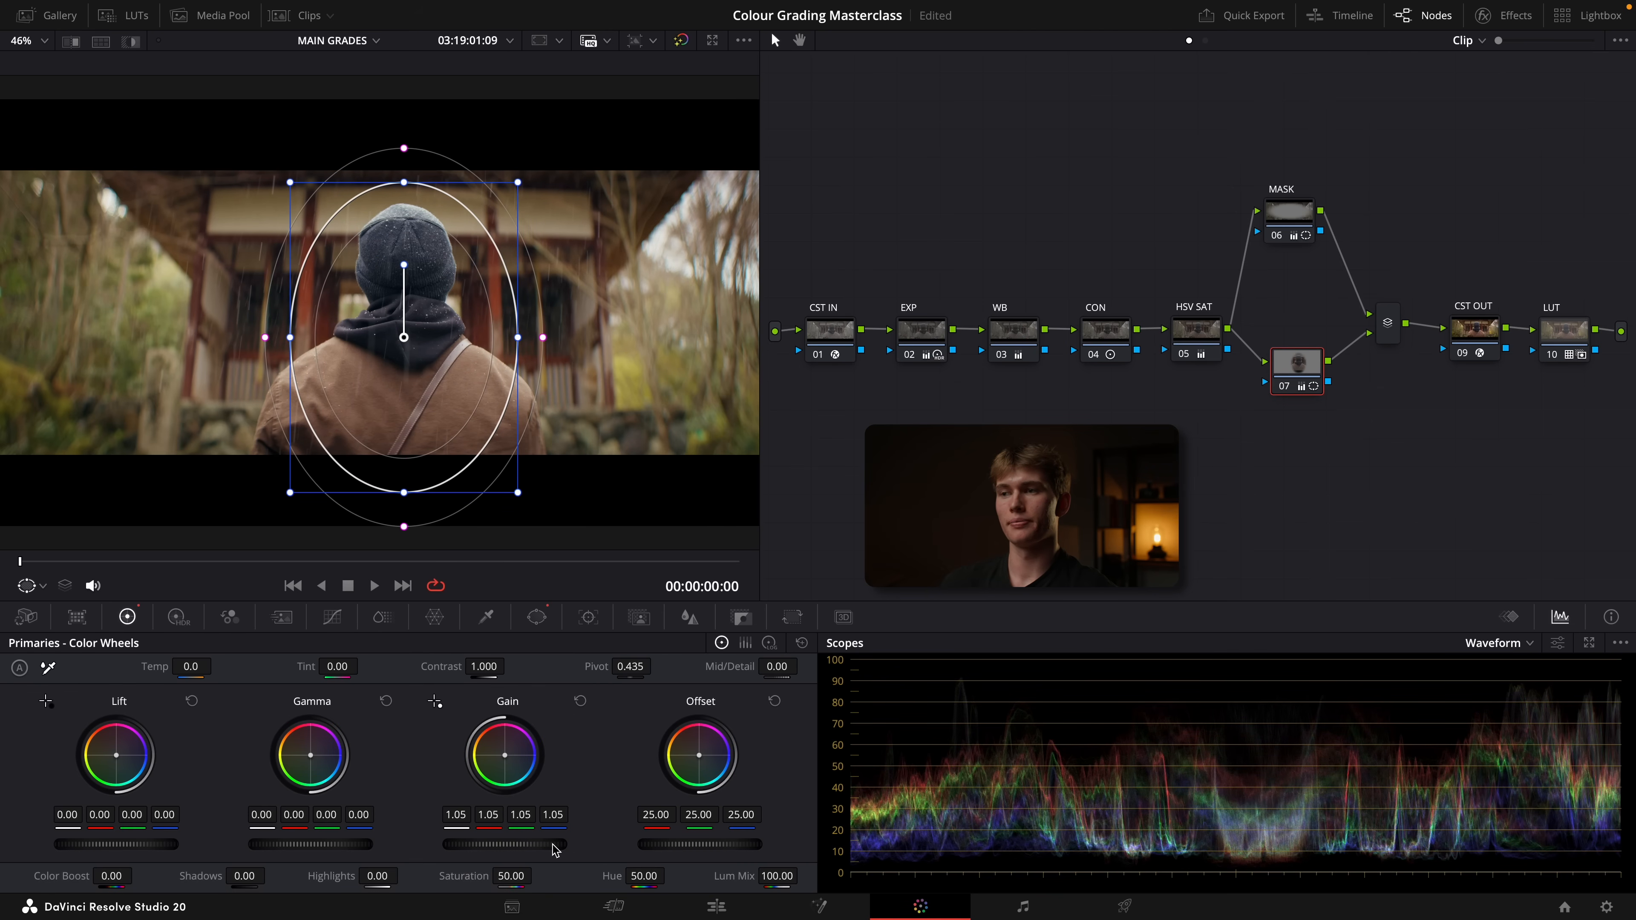
Tidy the positions of node 07, the parallel mixer and the output nodes, and compare the image with and without the grade
{"action": "left_click_drag", "start_coordinate": [1301, 364], "coordinate": [1255, 400]}
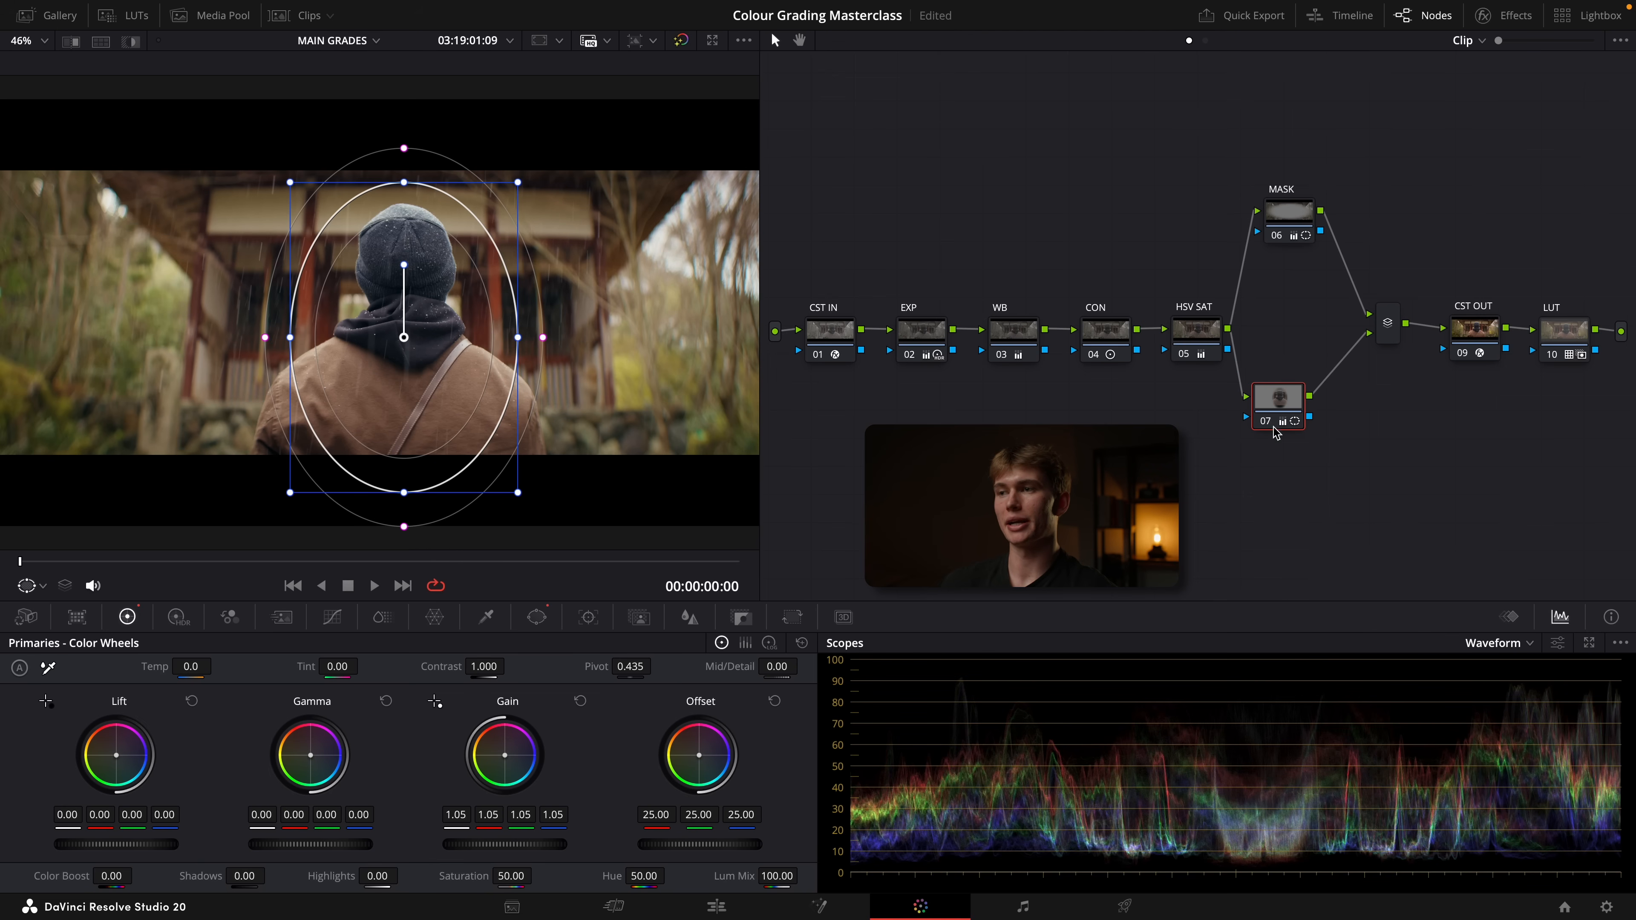
{"action": "left_click_drag", "start_coordinate": [1387, 338], "coordinate": [1570, 345]}
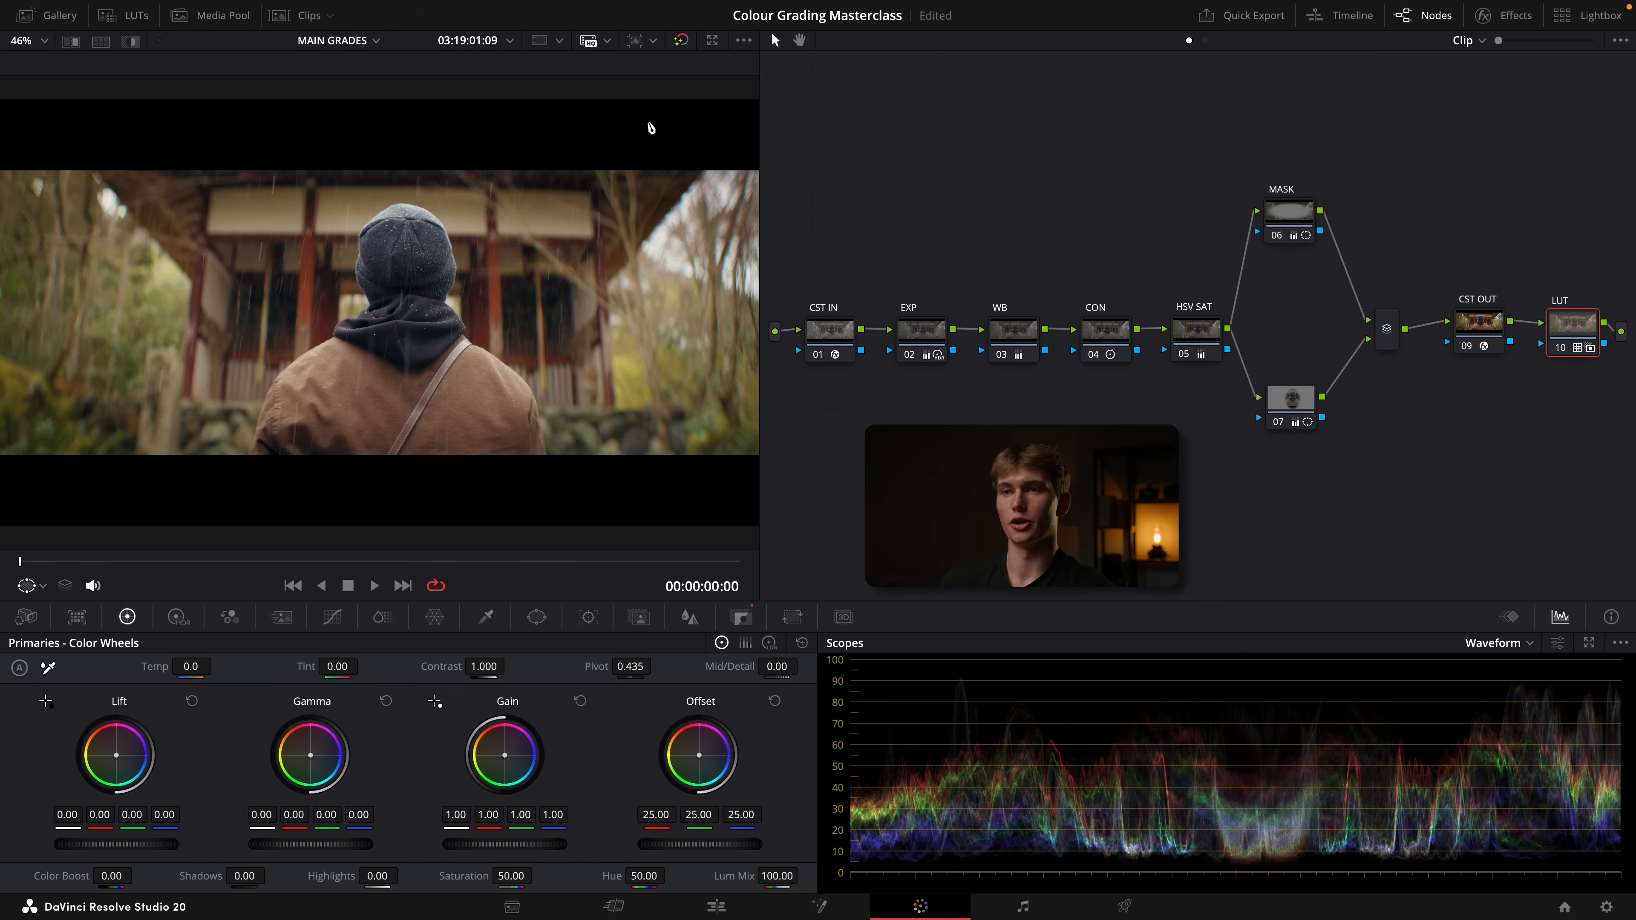
{"action": "left_click", "coordinate": [679, 42]}
{"action": "left_click", "coordinate": [679, 43]}
{"action": "left_click", "coordinate": [679, 43]}
{"action": "left_click", "coordinate": [679, 42]}
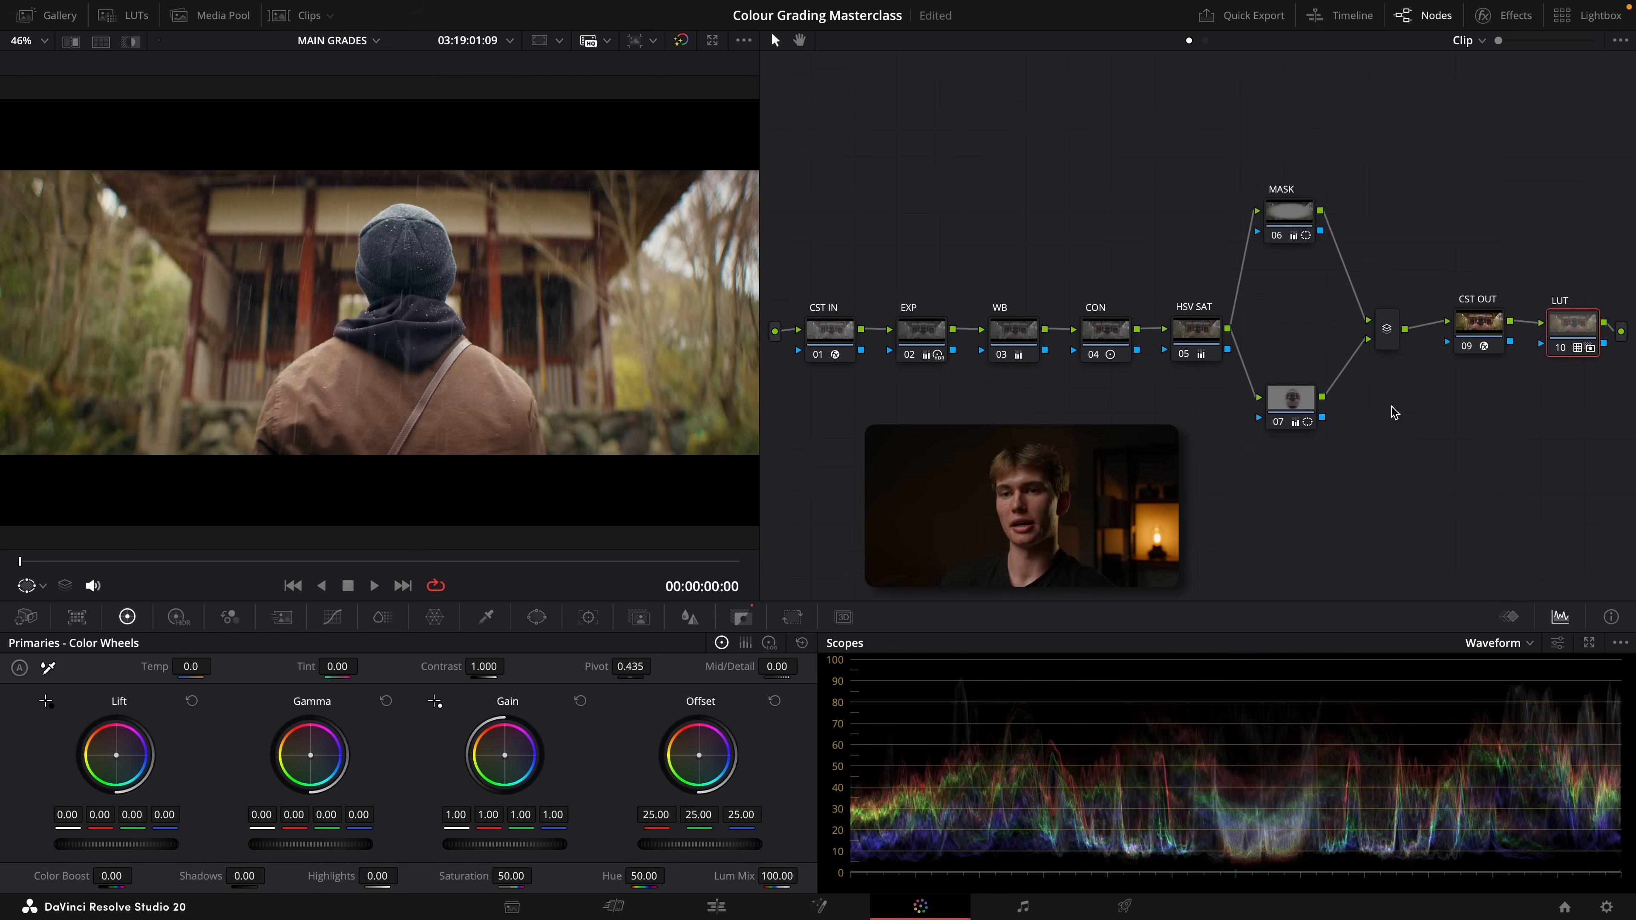
{"action": "left_click_drag", "start_coordinate": [1304, 414], "coordinate": [1275, 403]}
{"action": "left_click", "coordinate": [826, 352]}
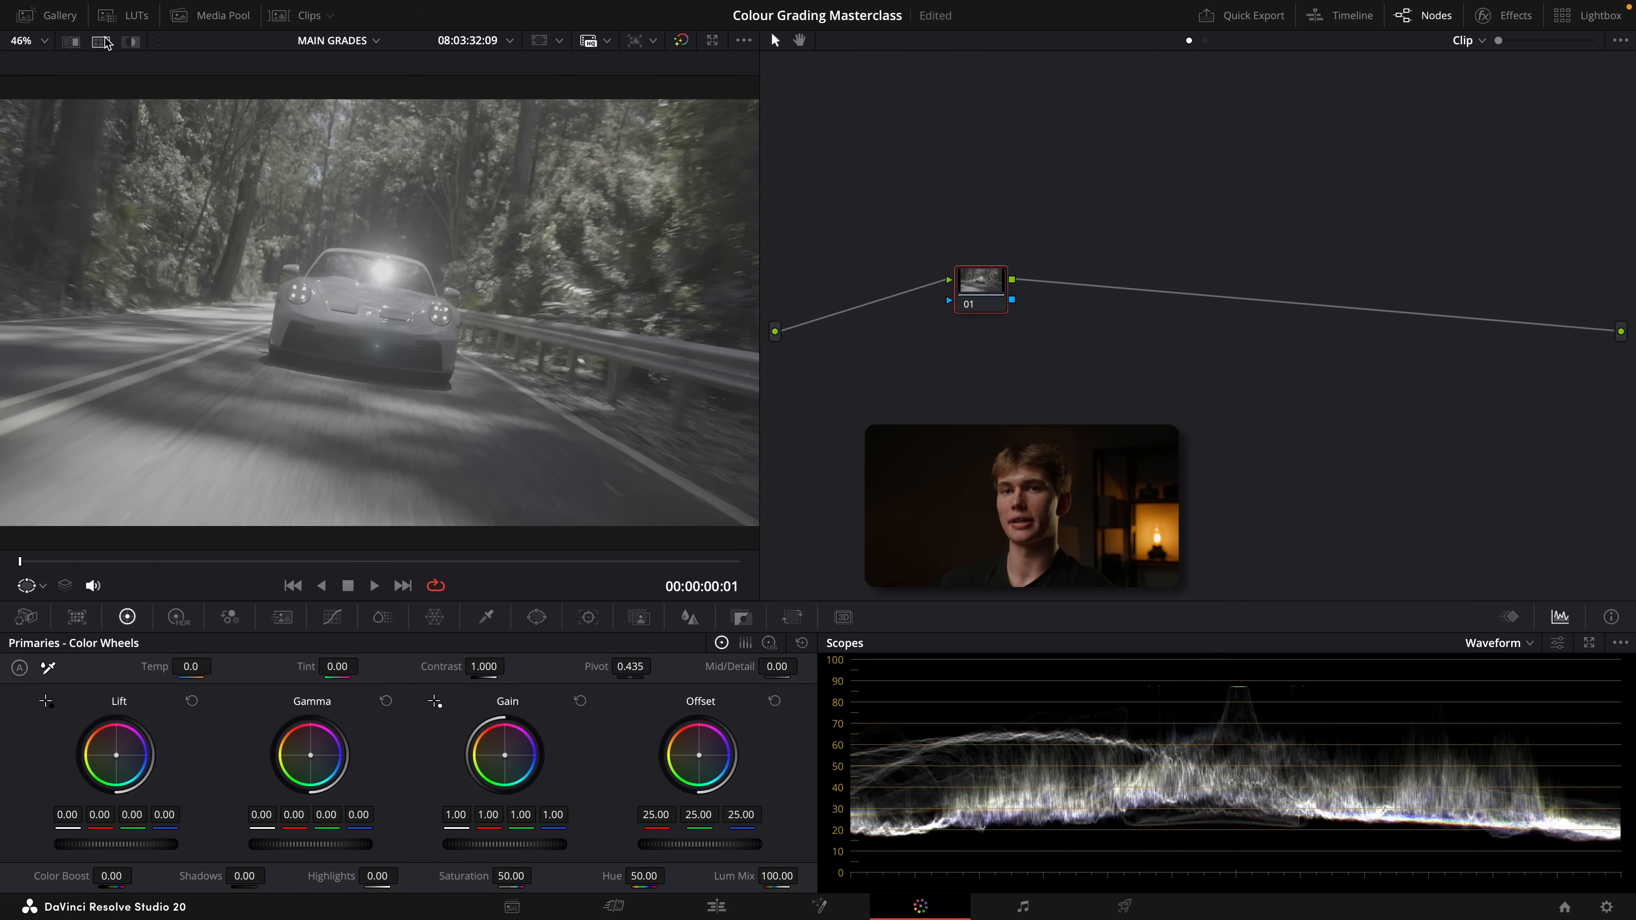
Apply the Sony grade from My Powergrades in the gallery to the car clip and close the gallery
{"action": "left_click", "coordinate": [48, 15]}
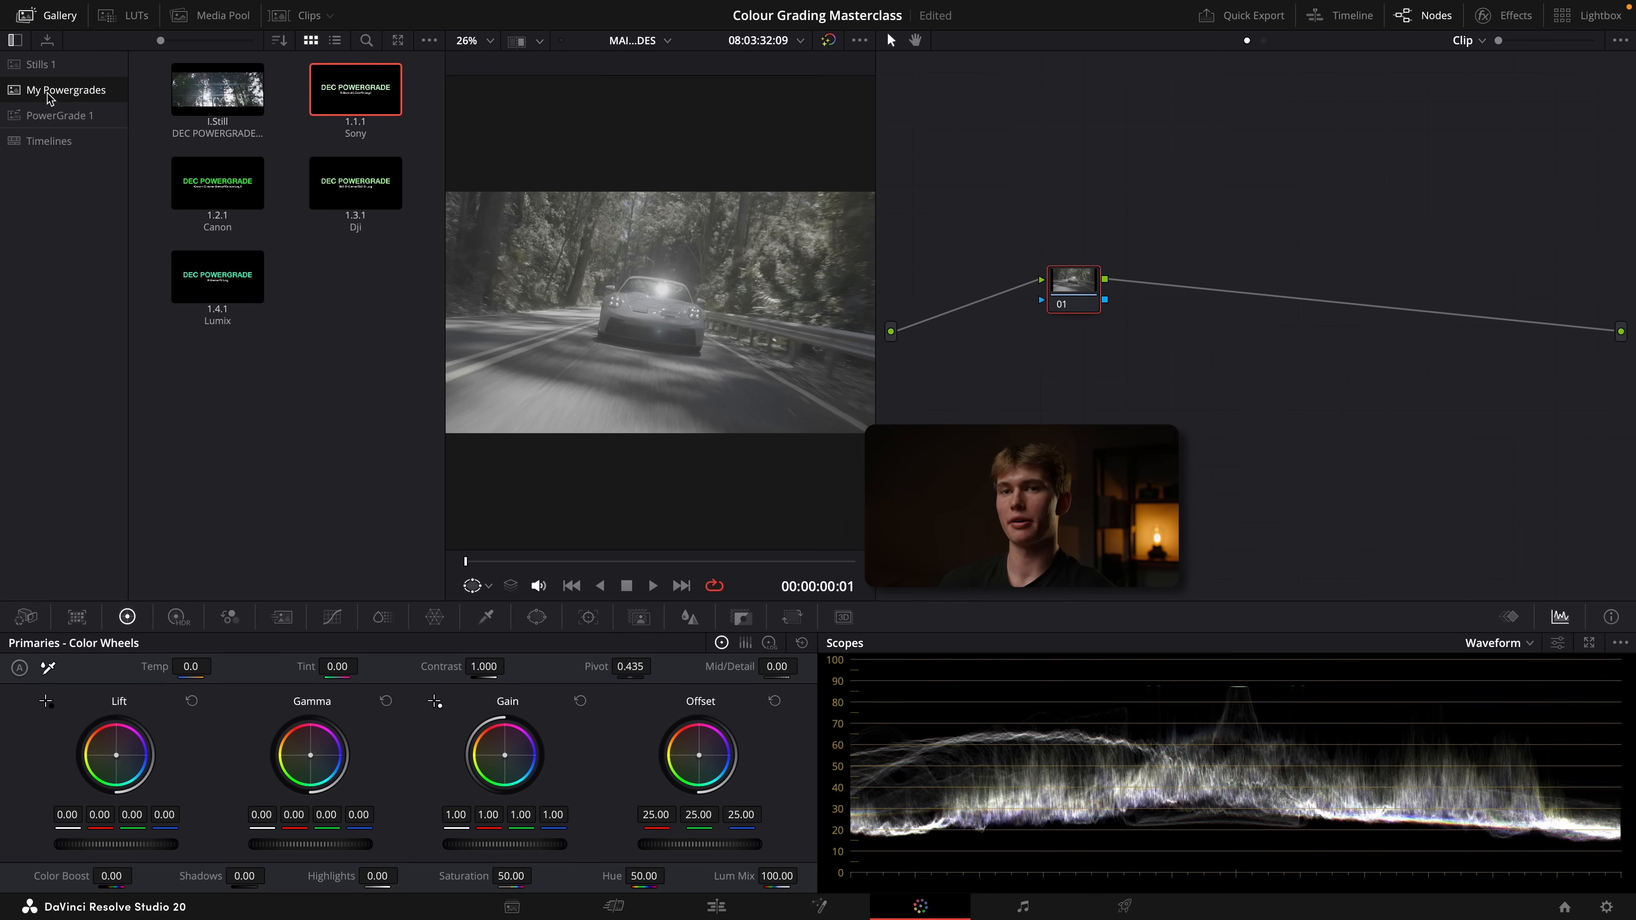
{"action": "left_click", "coordinate": [348, 447]}
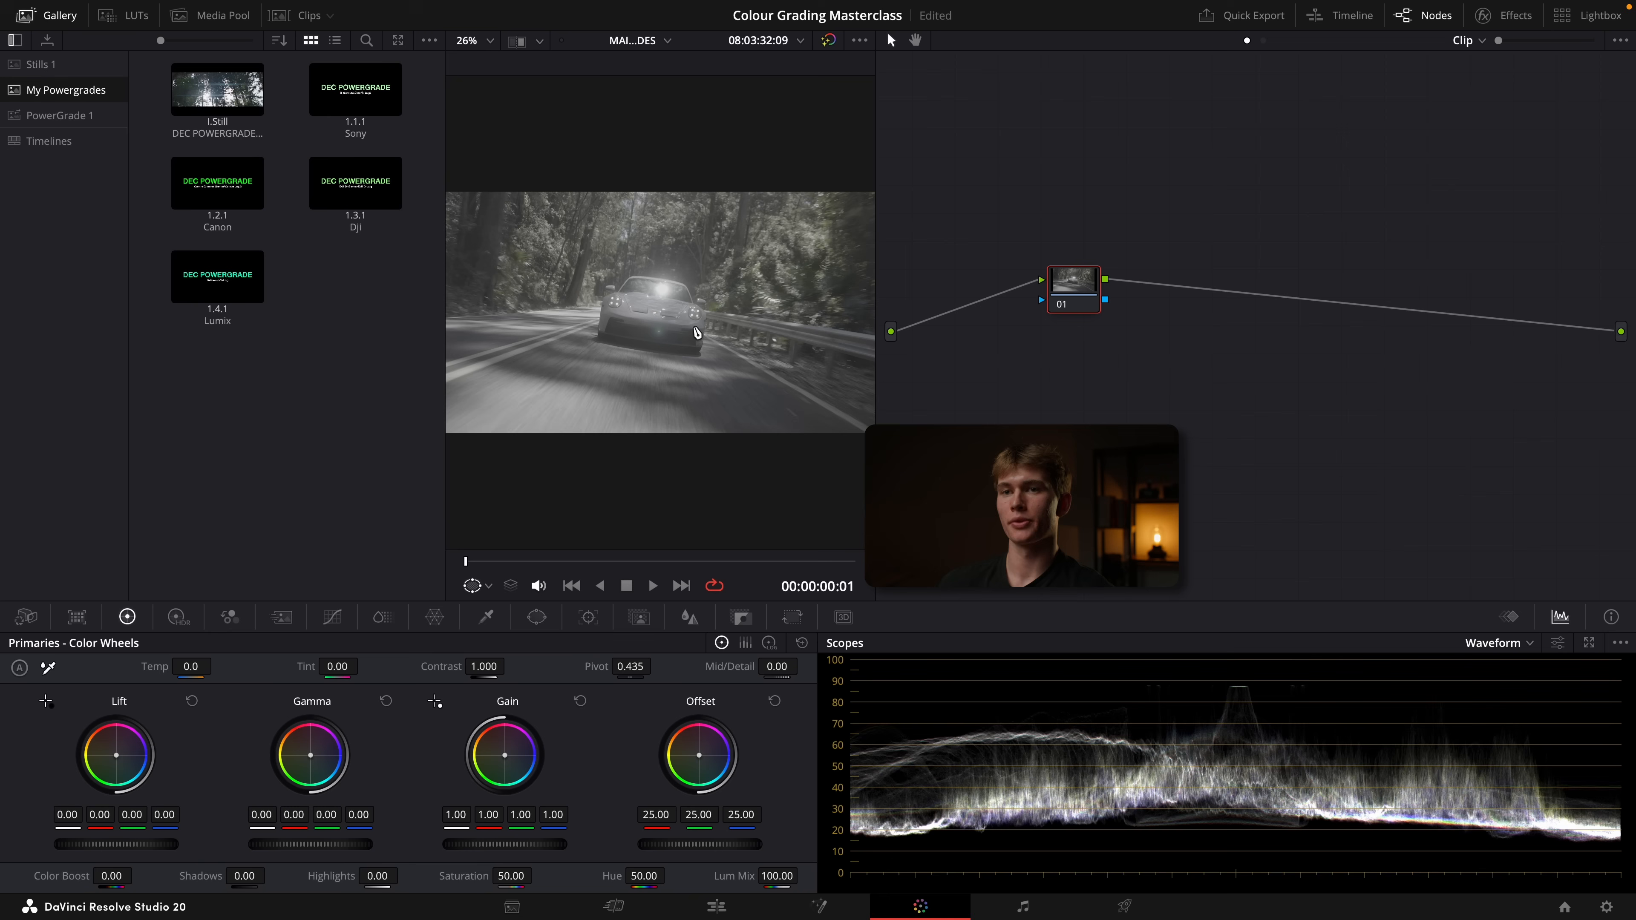
{"action": "right_click", "coordinate": [356, 92]}
{"action": "left_click", "coordinate": [390, 139]}
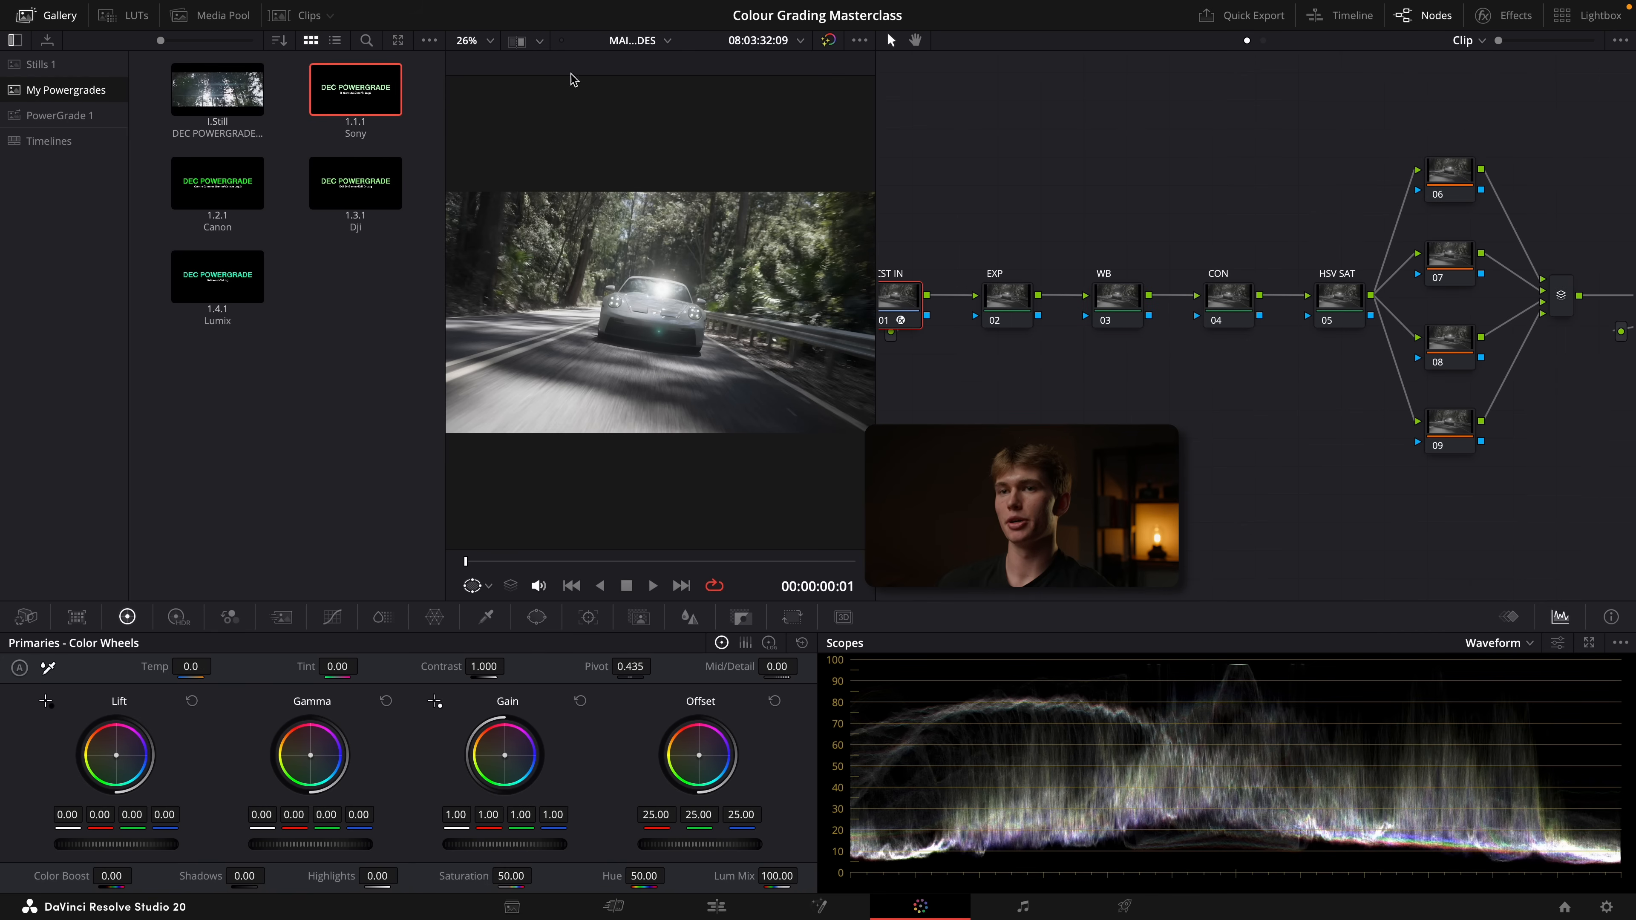
{"action": "left_click", "coordinate": [49, 15]}
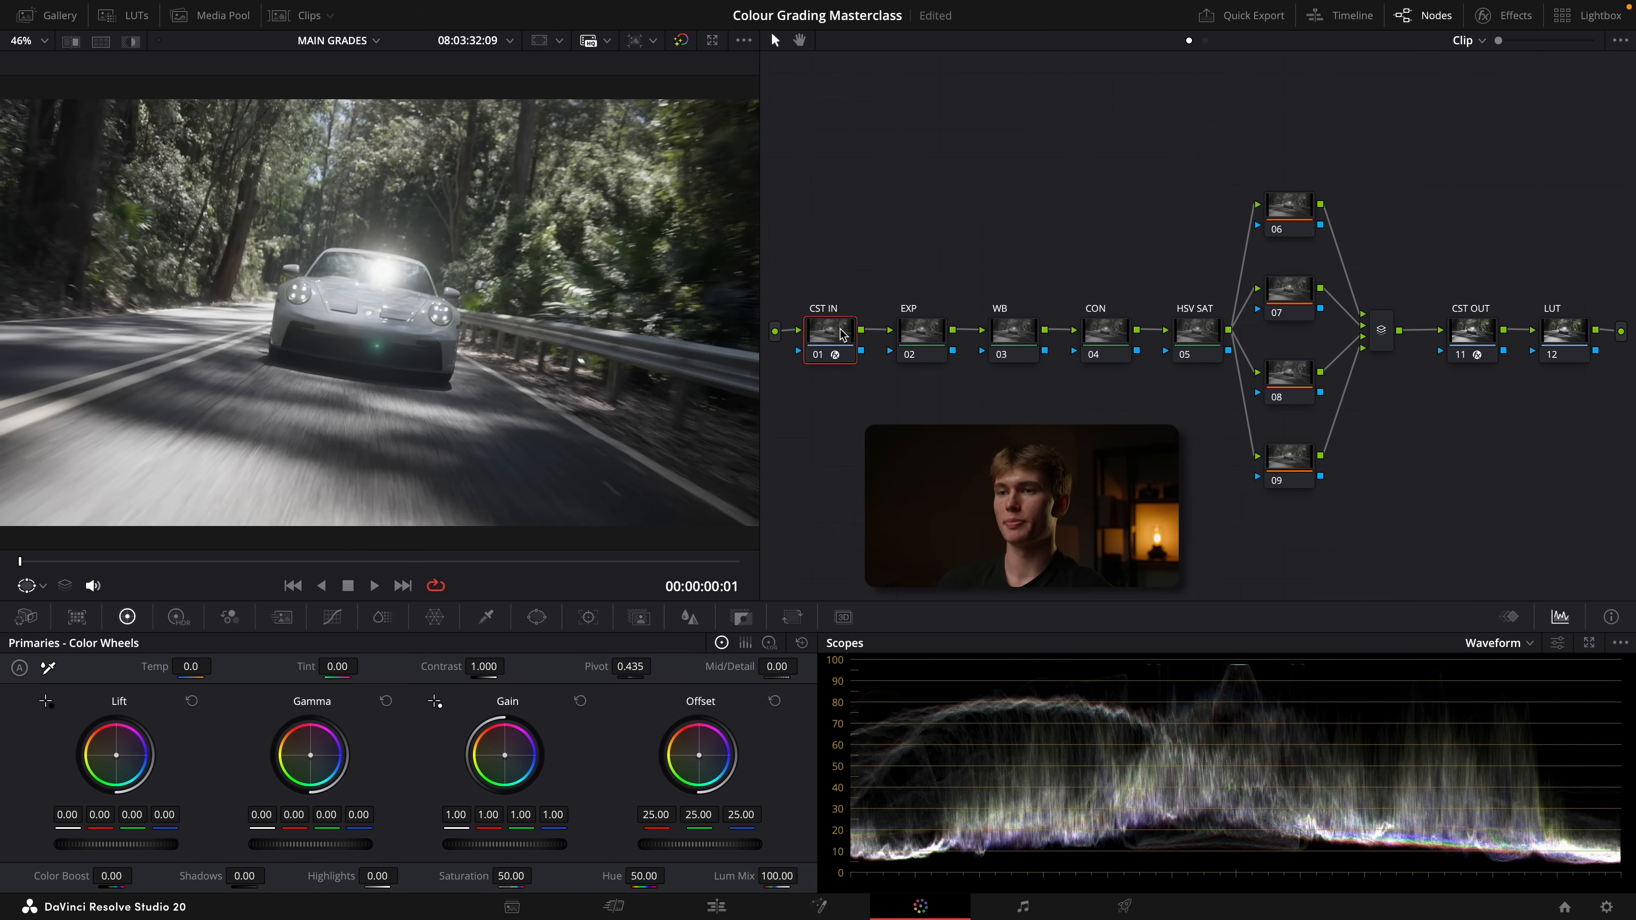
Examine the Color Space Transform settings of the CST IN and CST OUT nodes
{"action": "left_click", "coordinate": [1484, 15]}
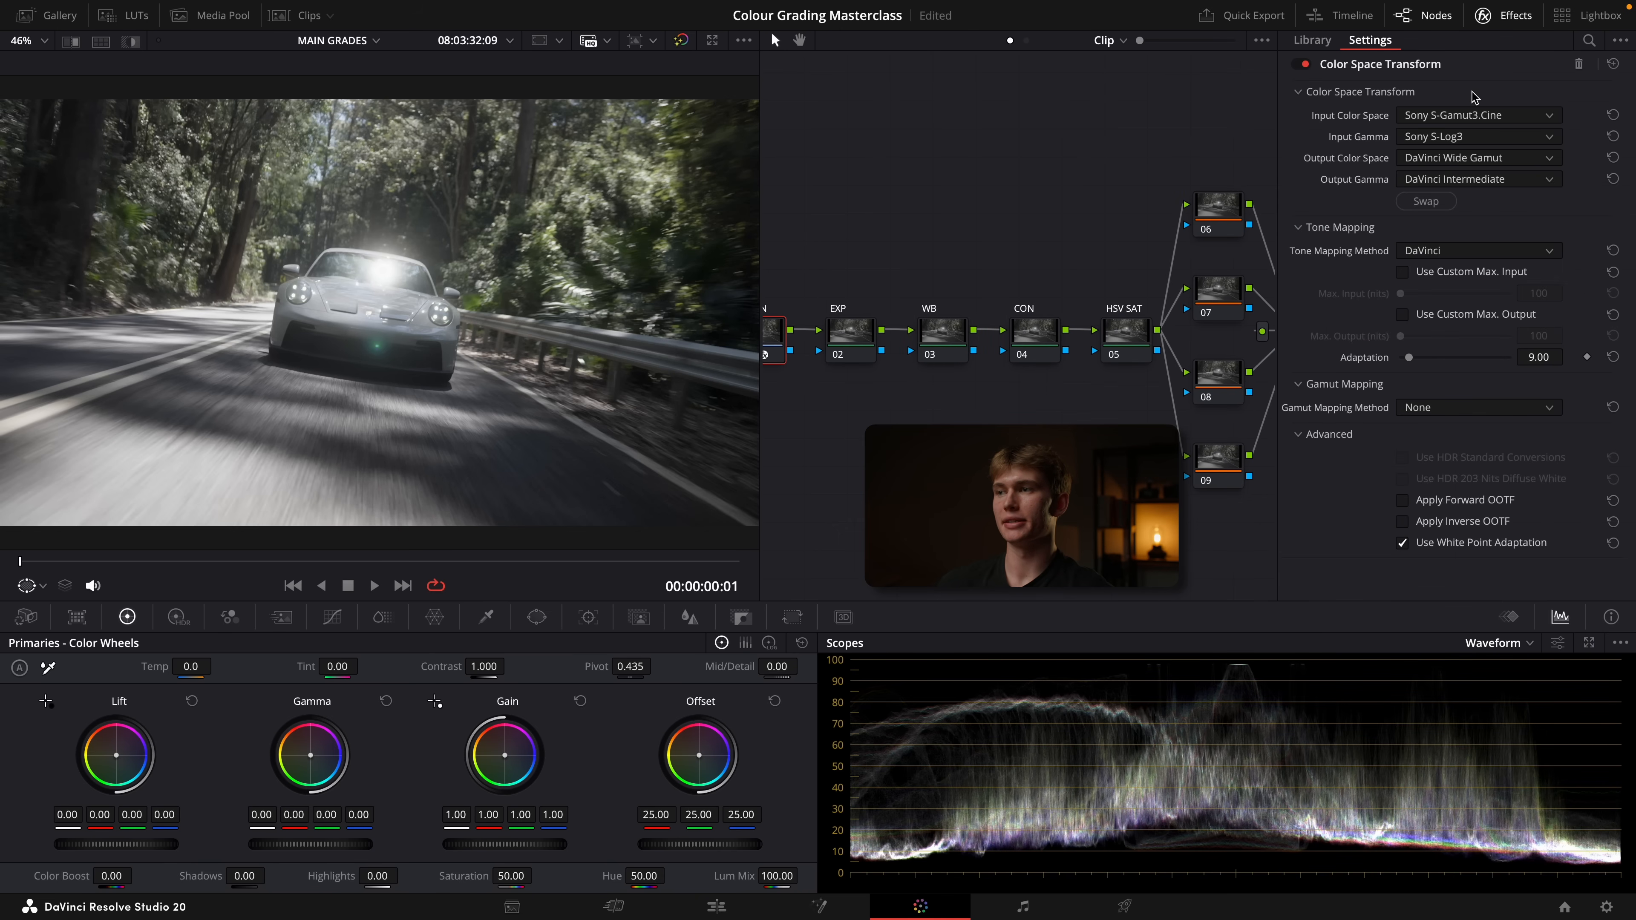
{"action": "scroll", "coordinate": [1160, 202], "scroll_direction": "right", "scroll_amount": 5}
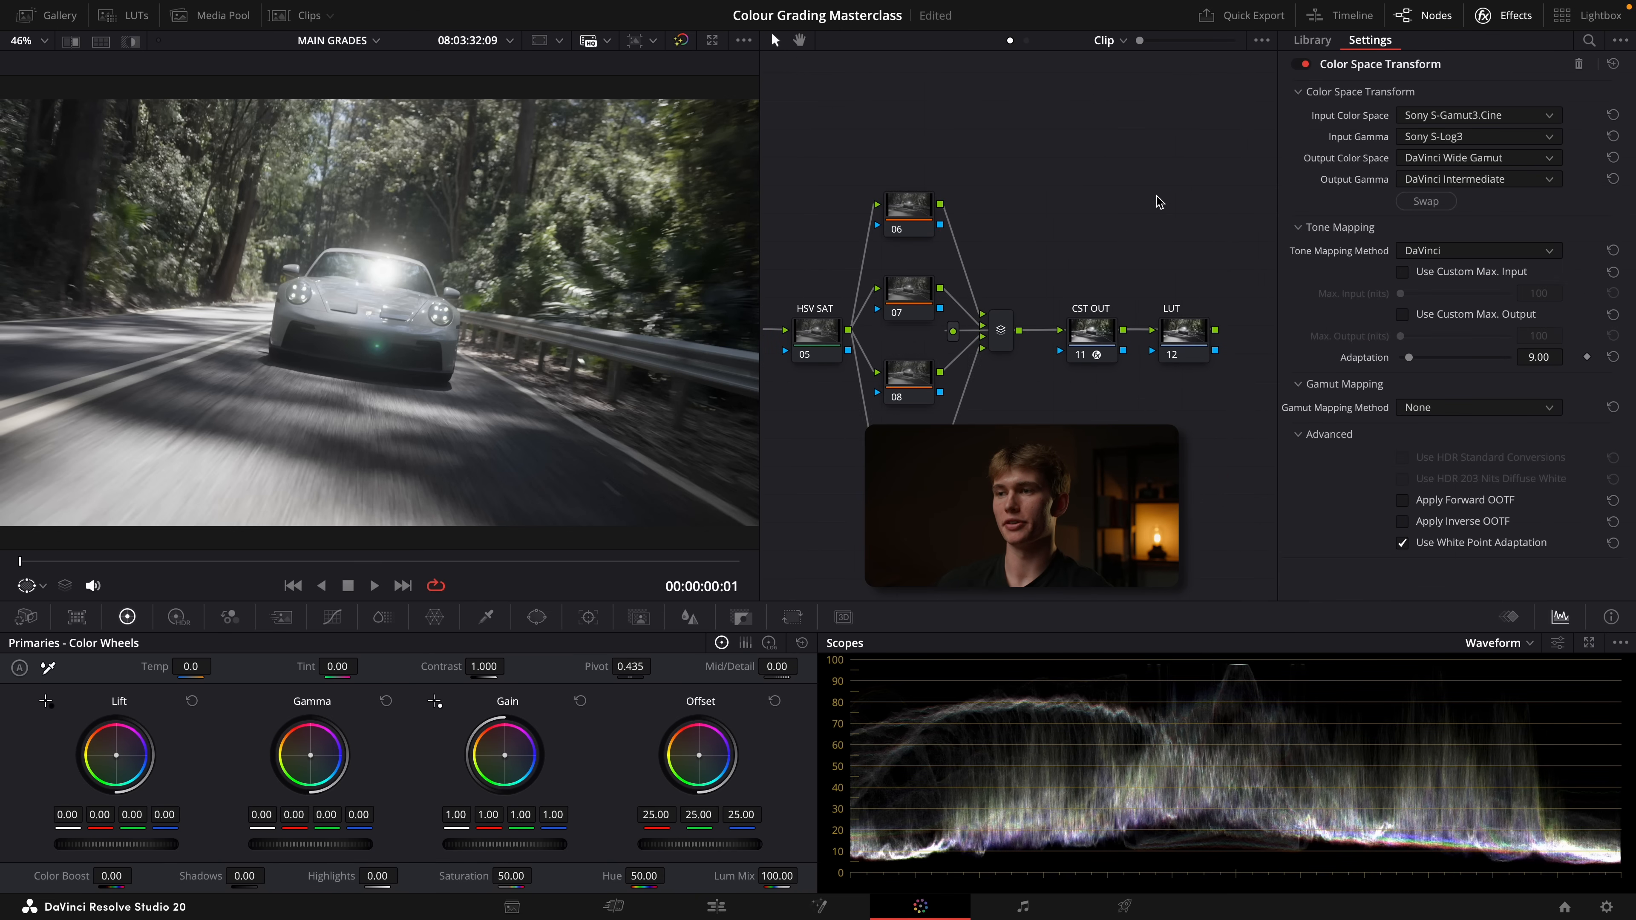
{"action": "left_click", "coordinate": [1102, 334]}
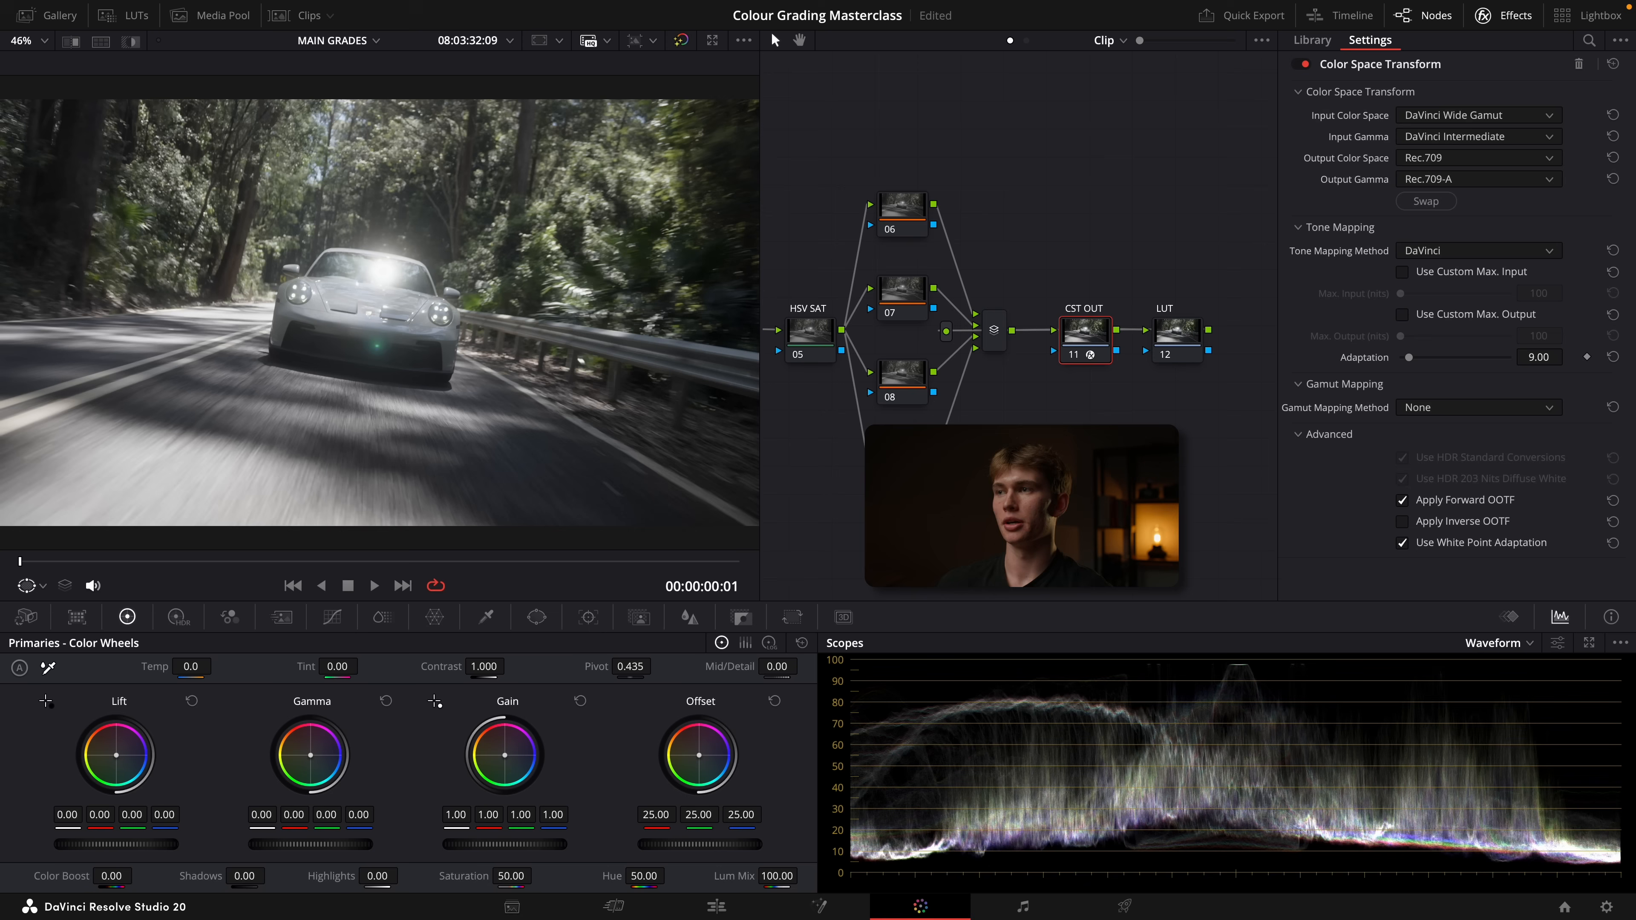
{"action": "left_click", "coordinate": [1483, 15]}
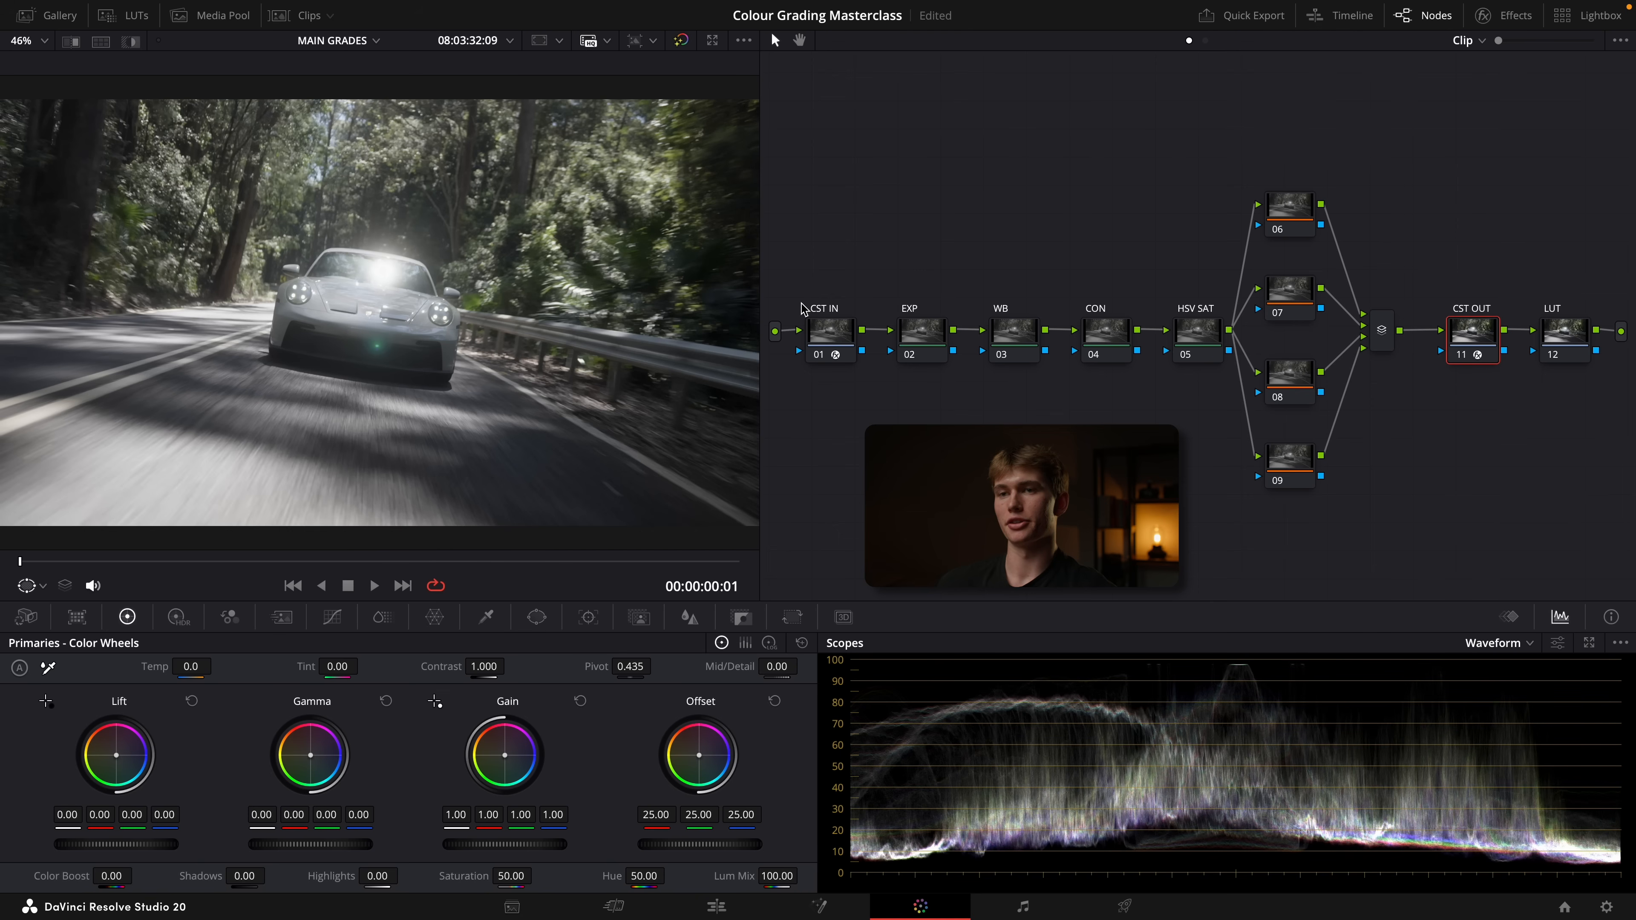
Look for Sony.drx in the POWERGRADES folder through the gallery's still import and cancel the import
{"action": "left_click", "coordinate": [52, 19]}
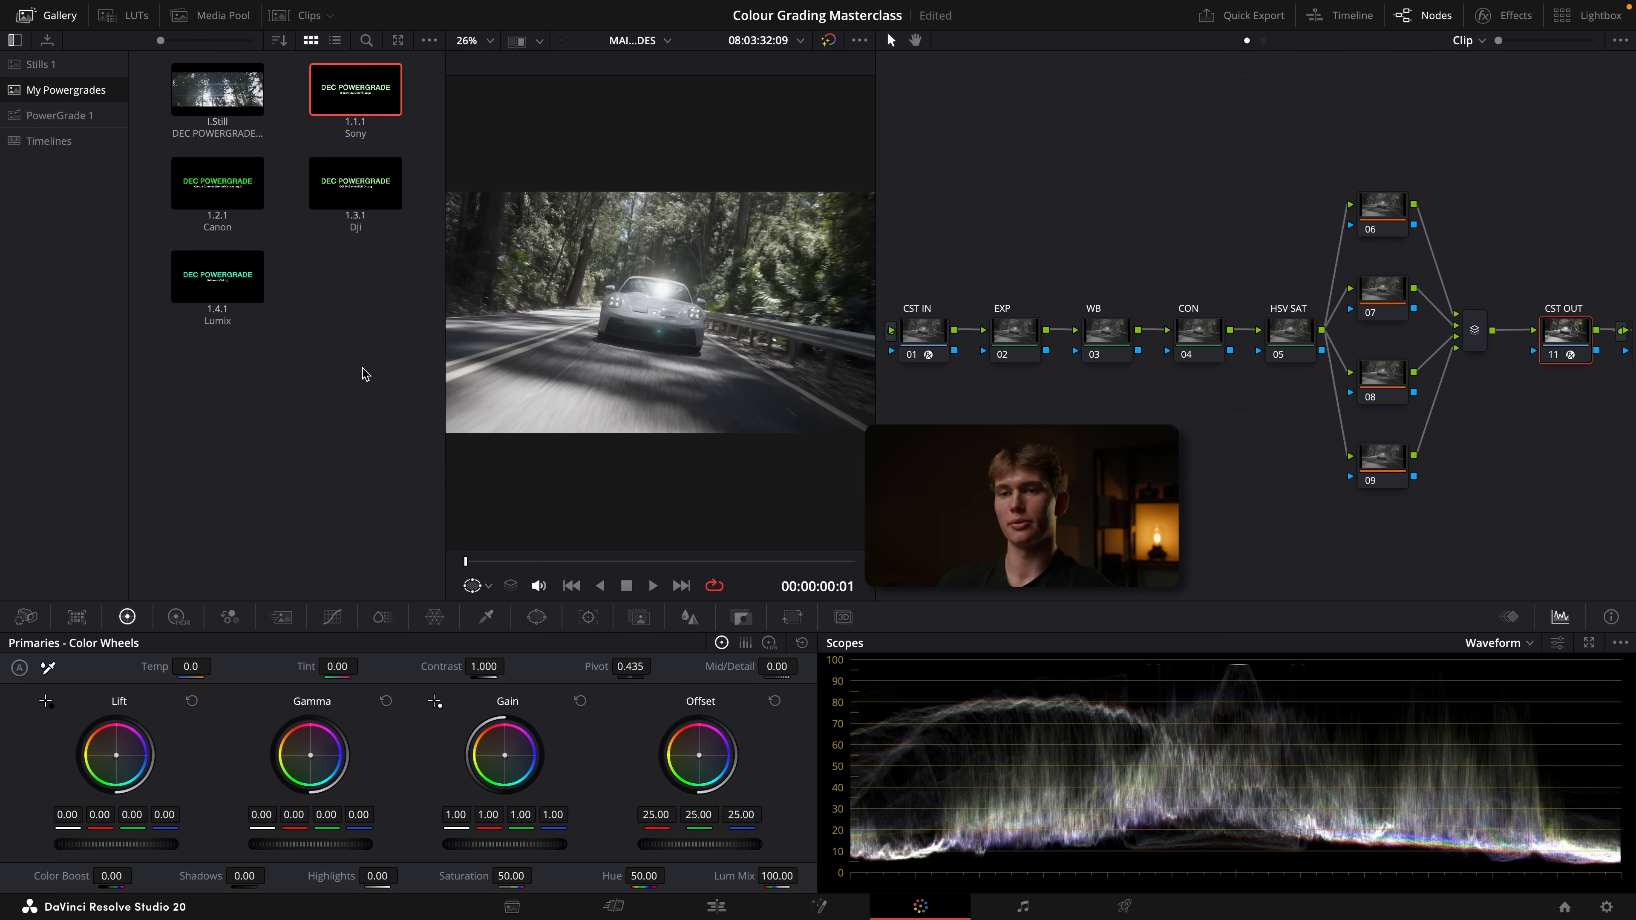
{"action": "right_click", "coordinate": [338, 349]}
{"action": "left_click", "coordinate": [375, 519]}
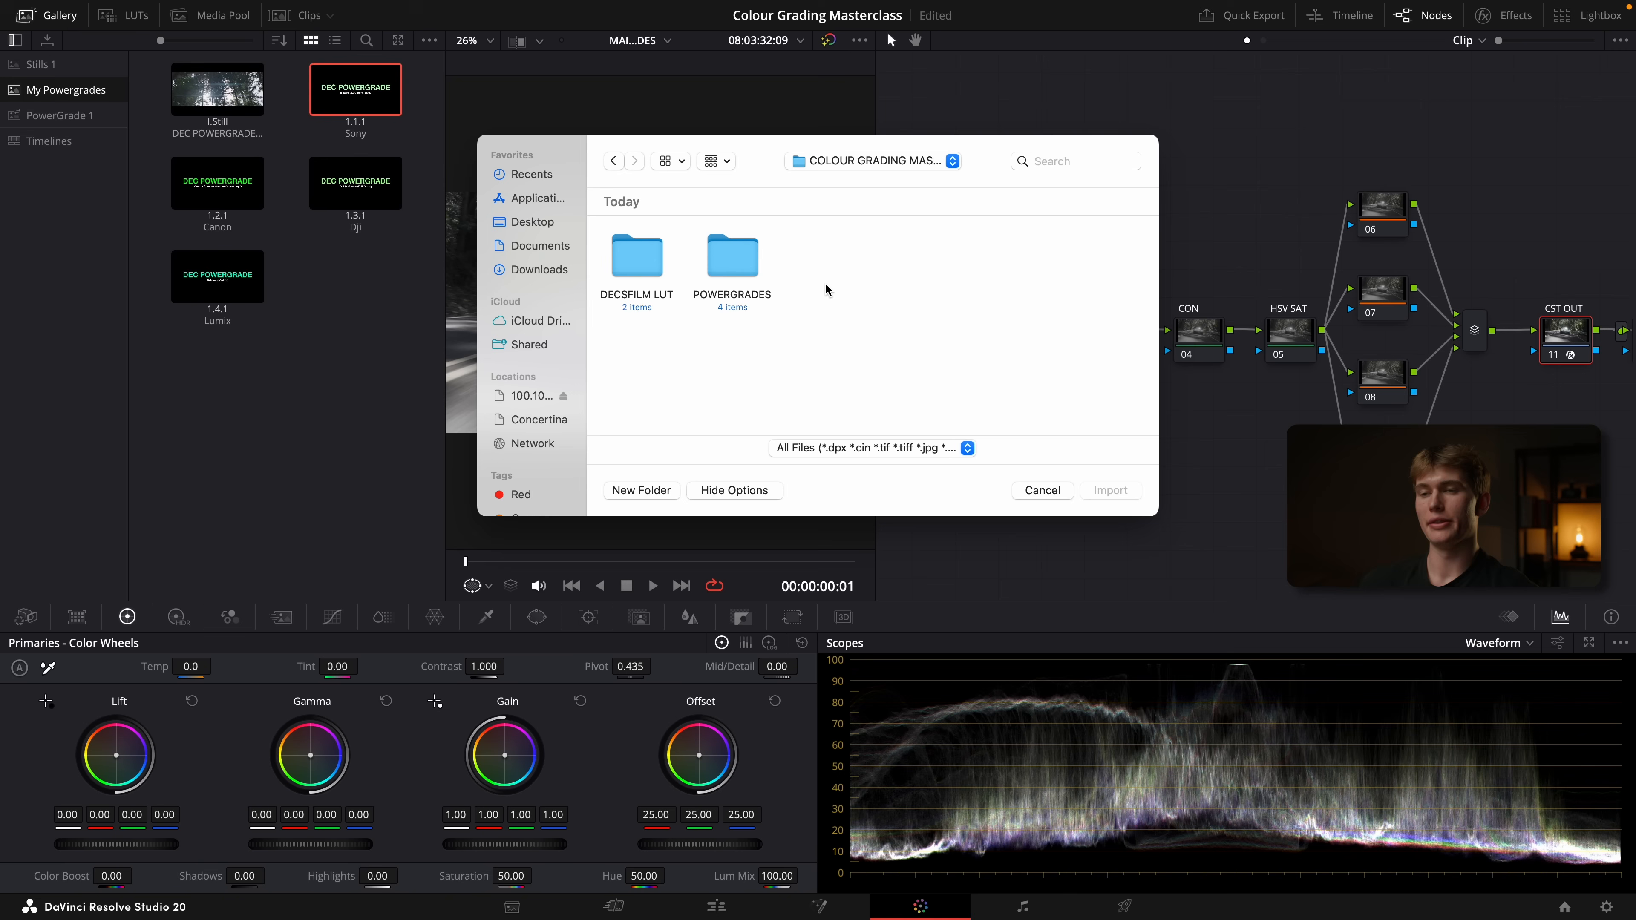
{"action": "double_click", "coordinate": [741, 267]}
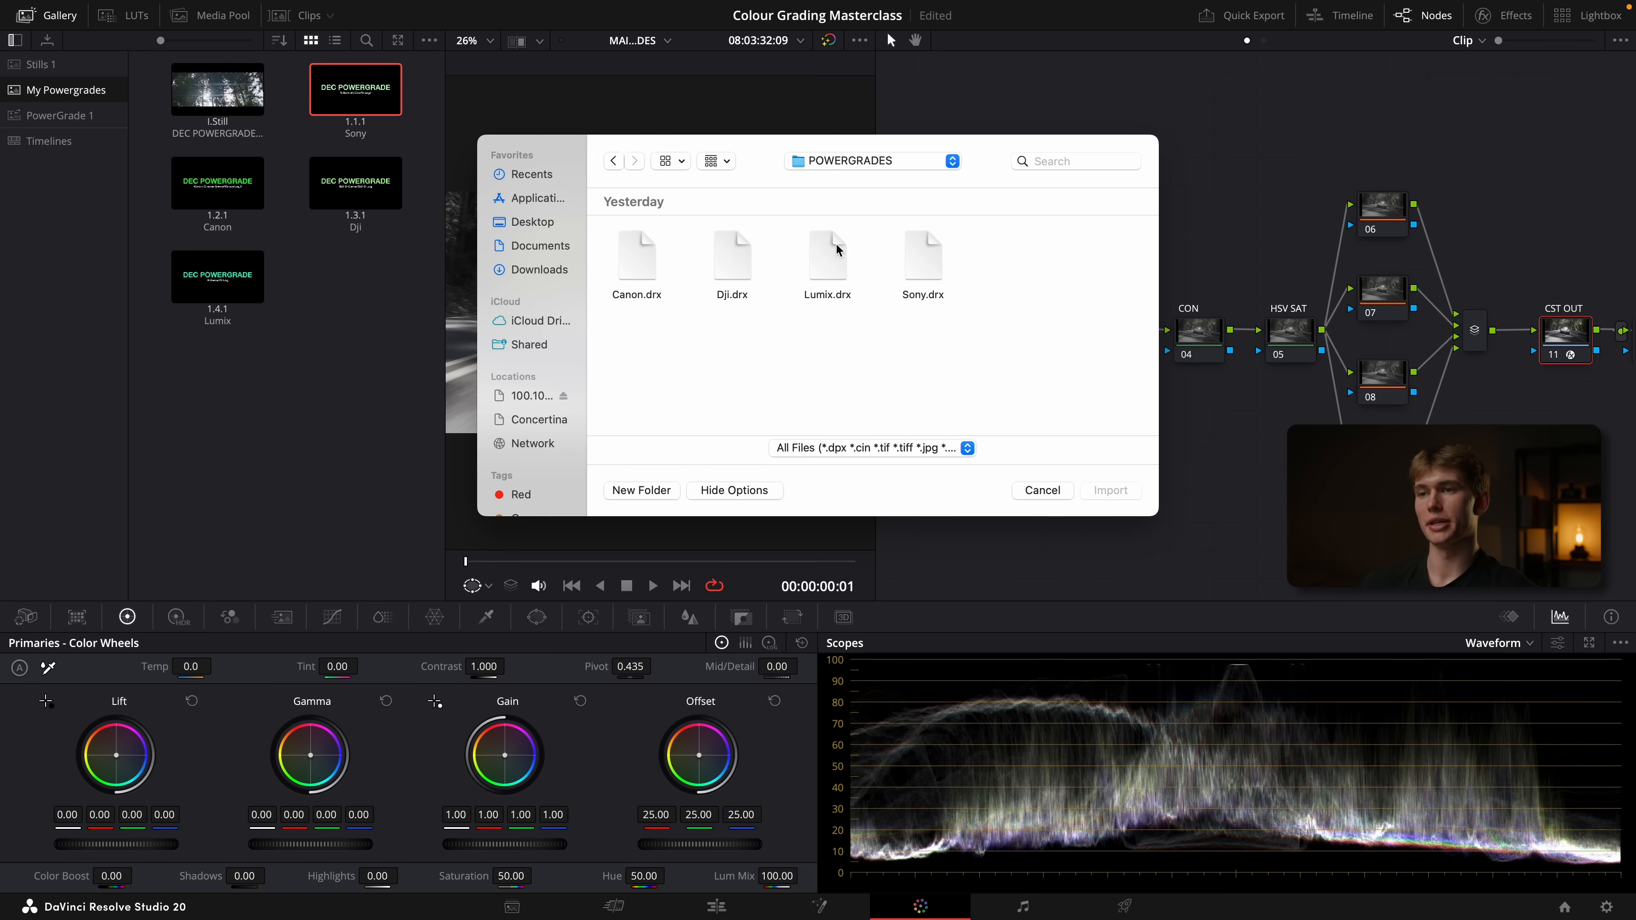
{"action": "left_click", "coordinate": [922, 264]}
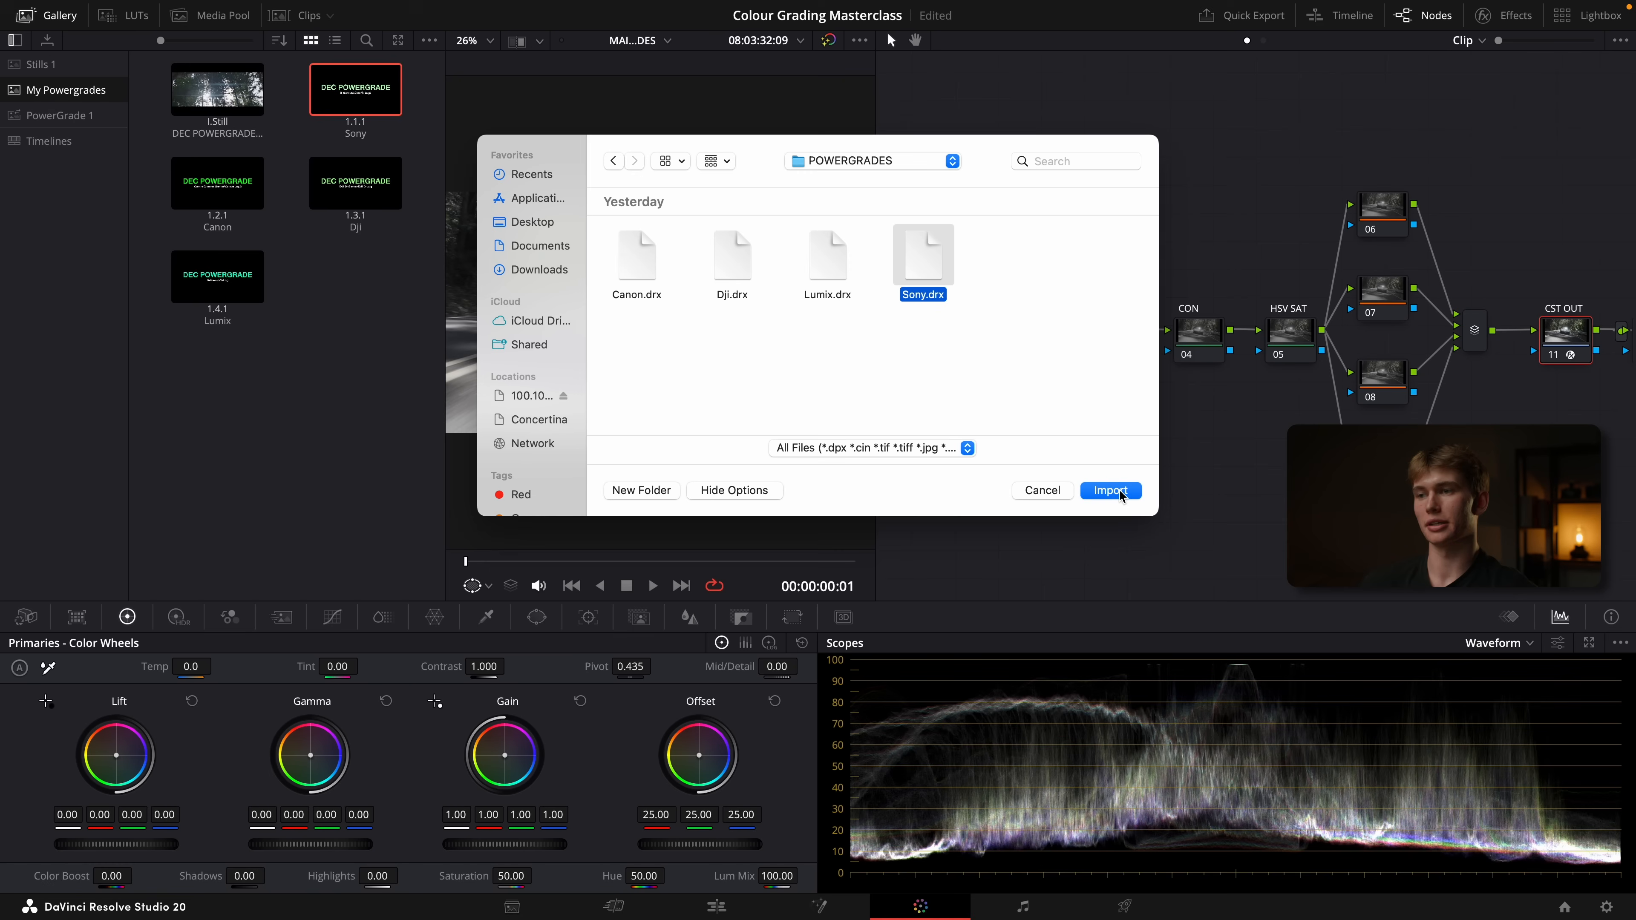
{"action": "left_click", "coordinate": [1060, 490]}
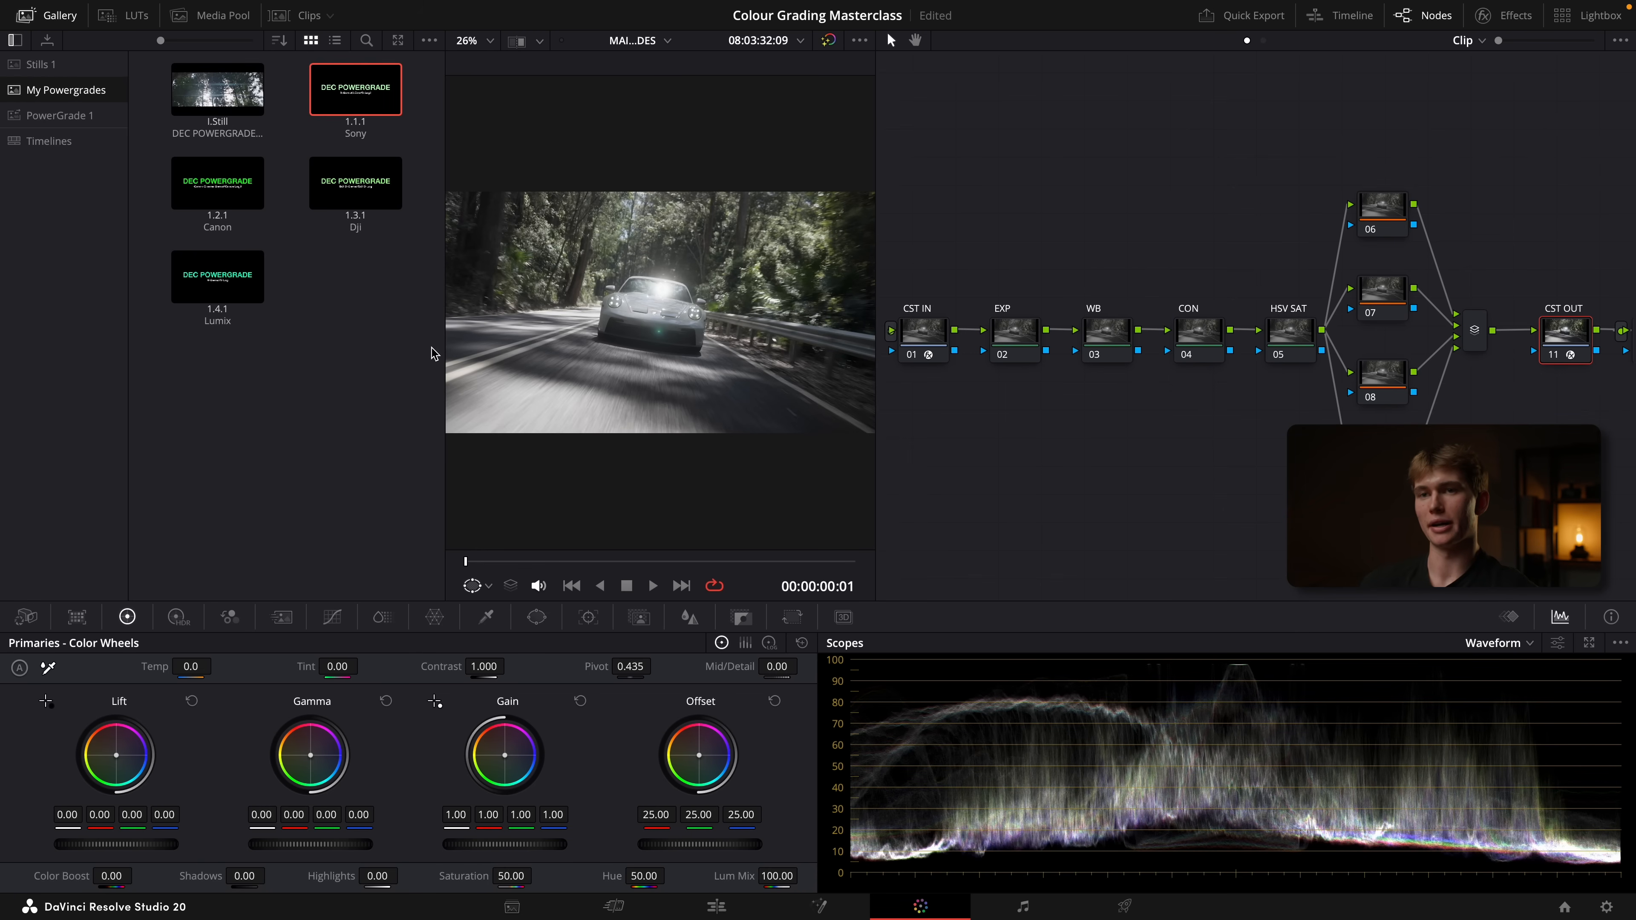
Apply the Sony powergrade from the gallery to the car clip
{"action": "right_click", "coordinate": [356, 95]}
{"action": "left_click", "coordinate": [404, 143]}
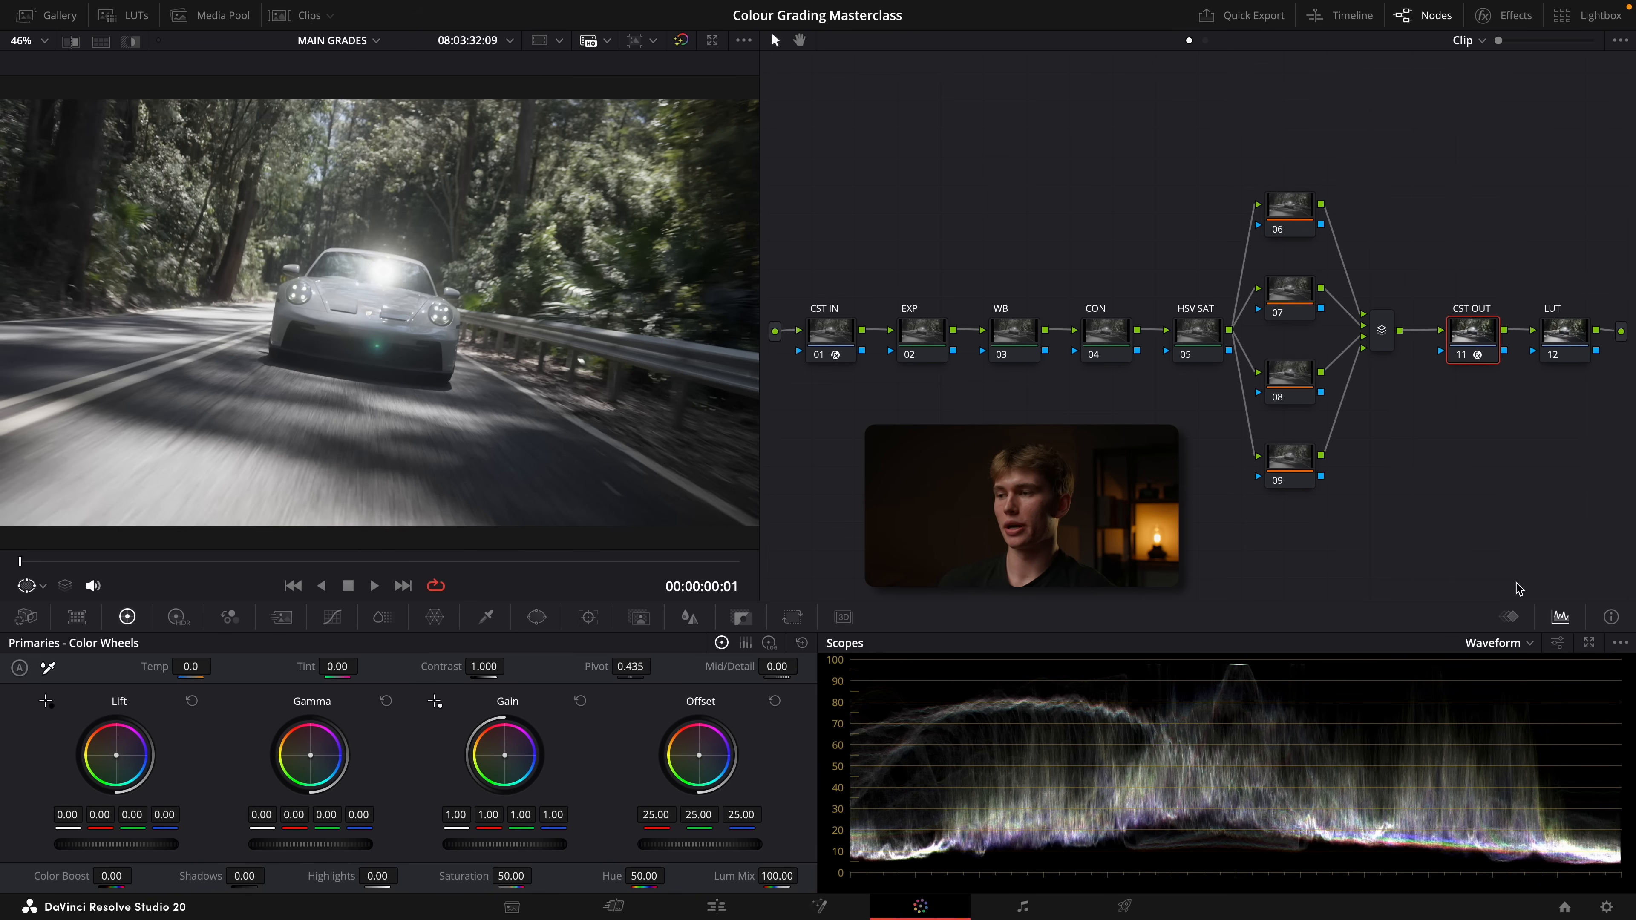
Set the waveform scope to luminance only (Y) with Colorize off
{"action": "left_click", "coordinate": [1557, 646]}
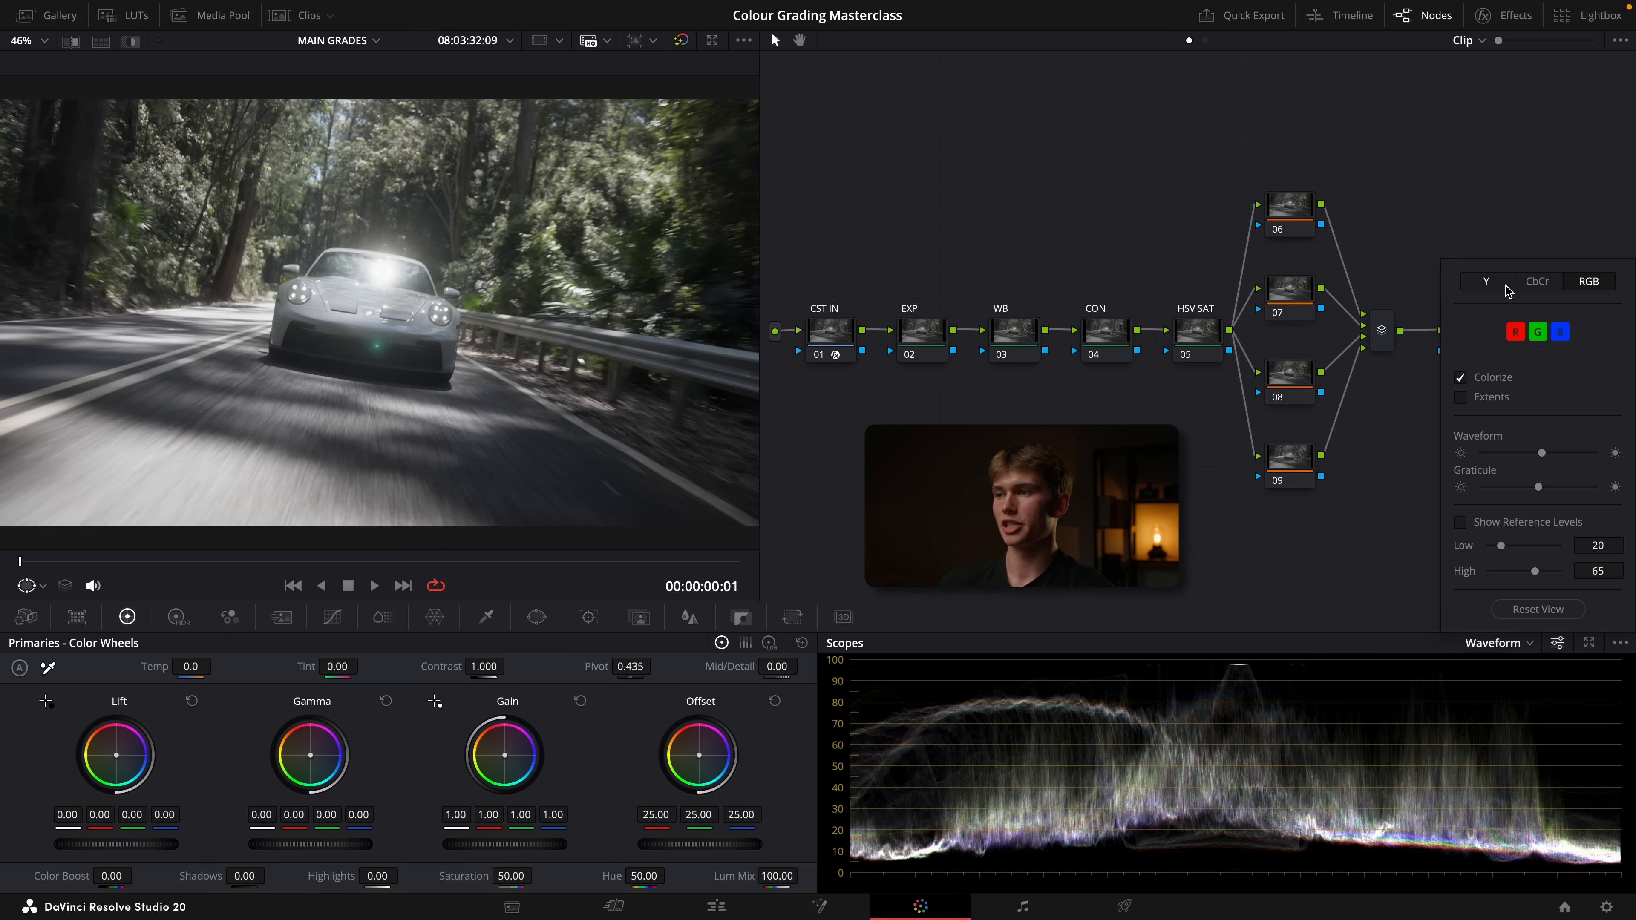
{"action": "left_click", "coordinate": [1492, 284]}
{"action": "left_click", "coordinate": [1460, 322]}
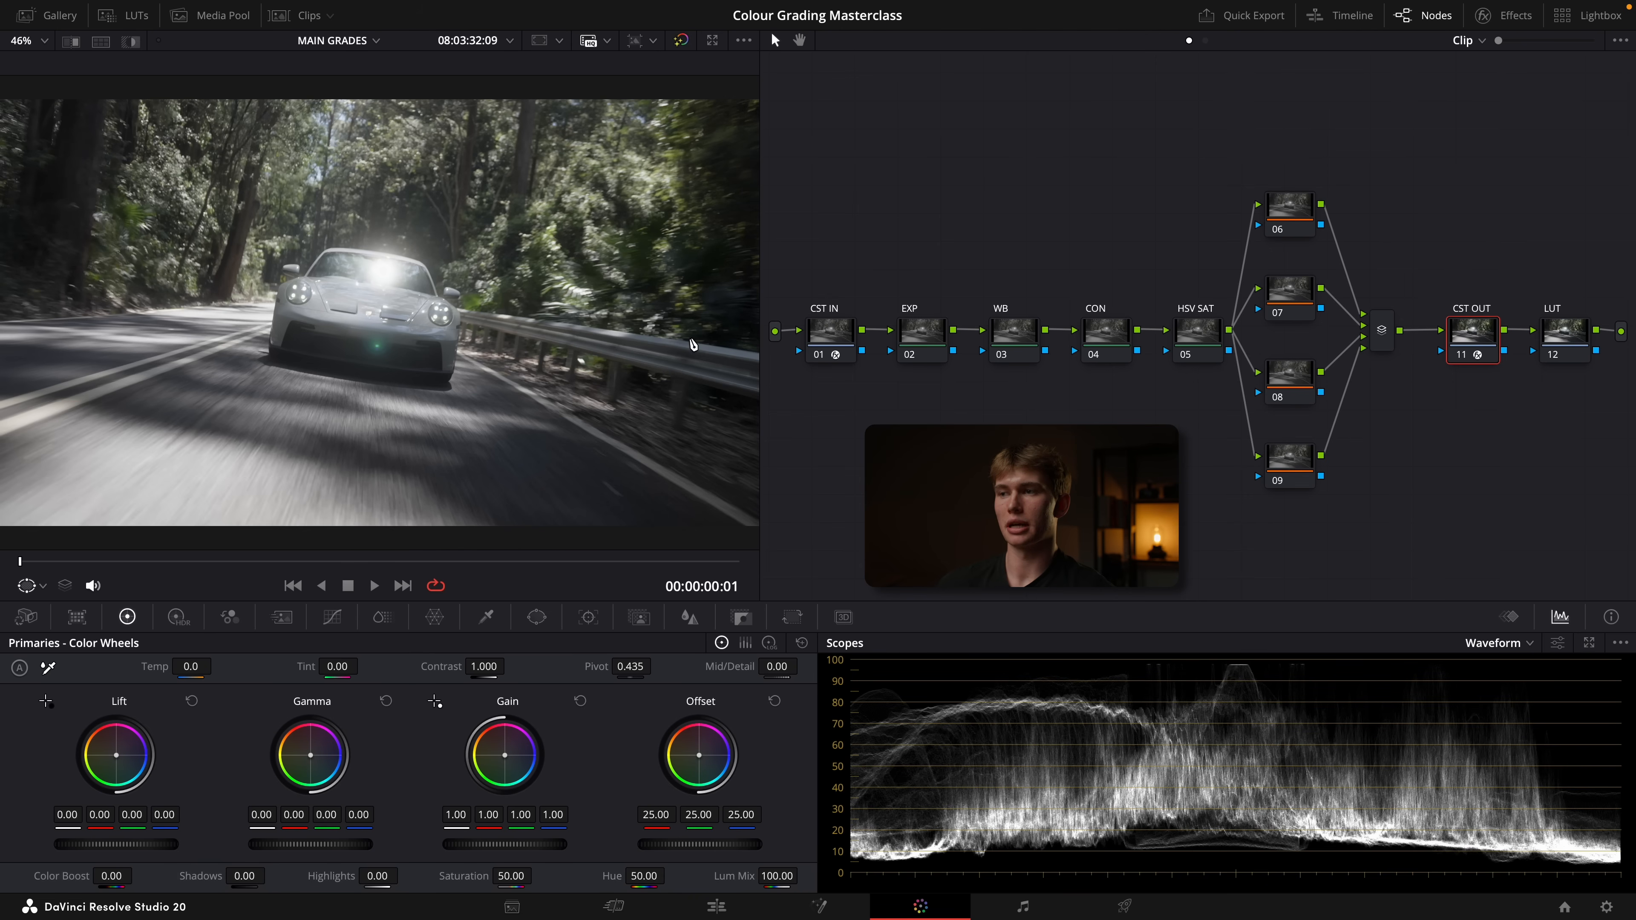
On the EXP node, set the global exposure of the HDR color wheels to -0.44
{"action": "left_click", "coordinate": [922, 332]}
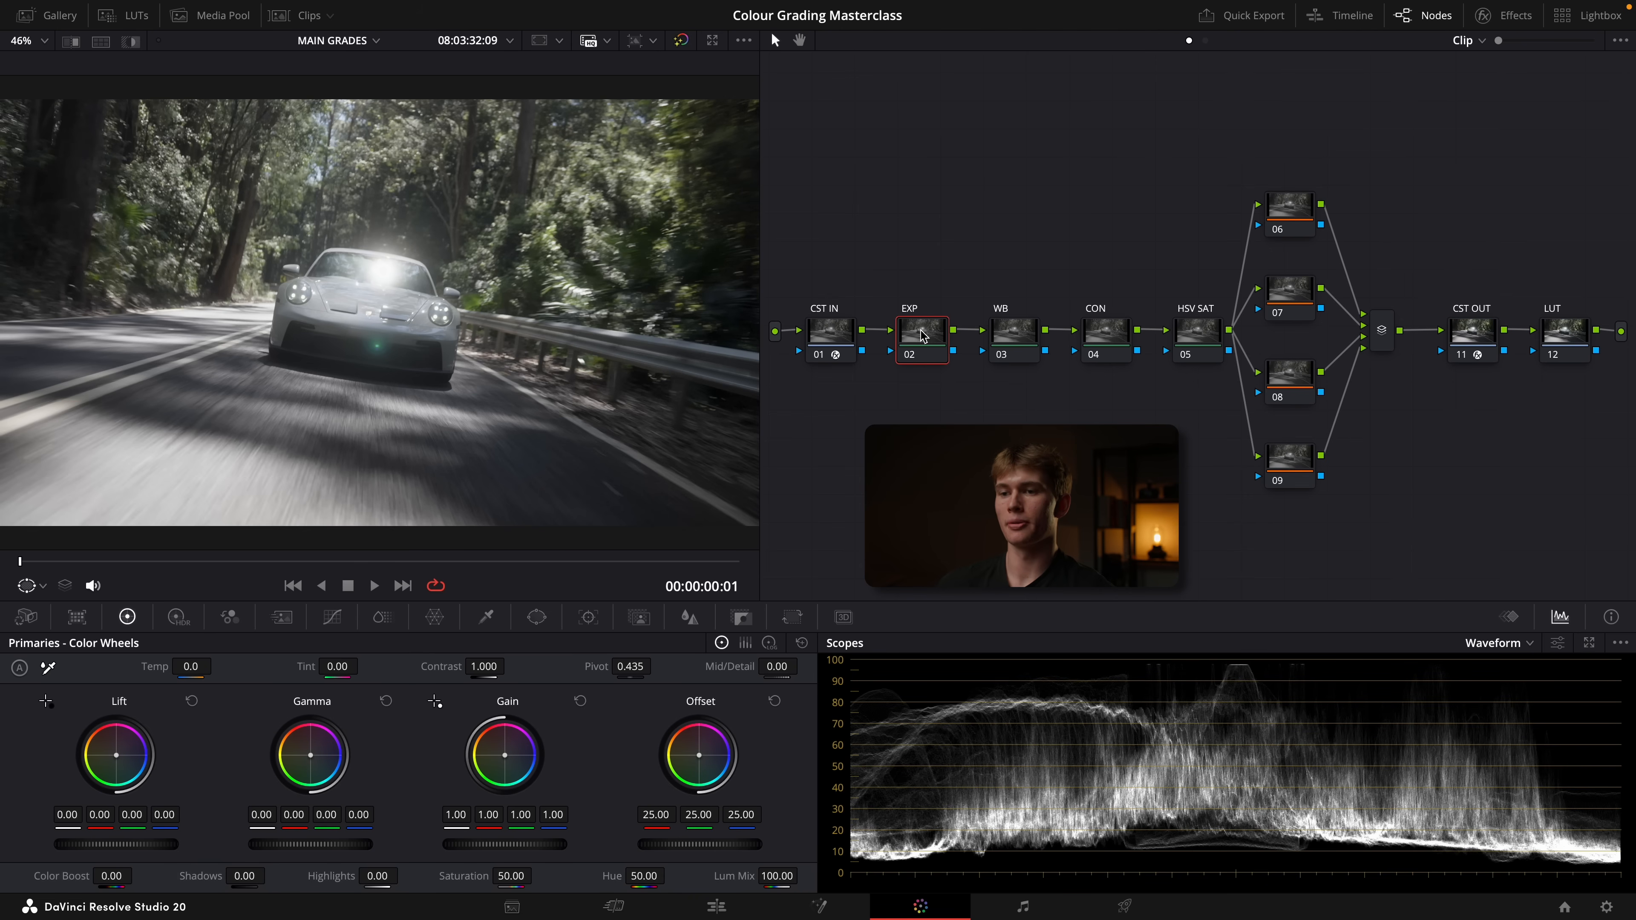
{"action": "left_click", "coordinate": [178, 618]}
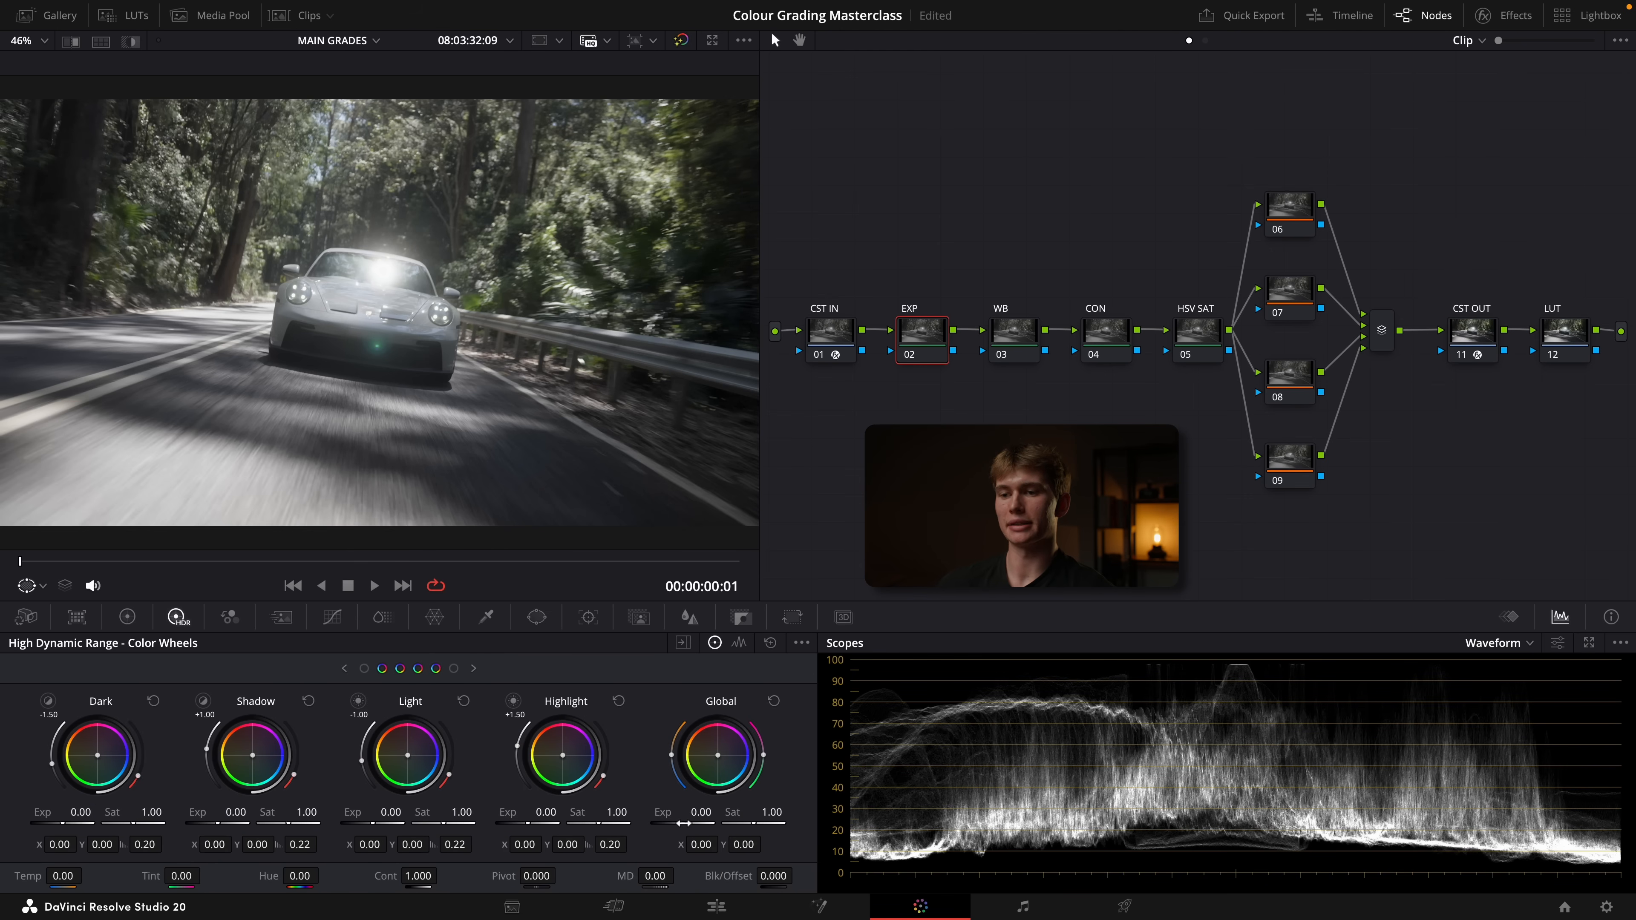
{"action": "left_click_drag", "start_coordinate": [700, 812], "coordinate": [672, 813]}
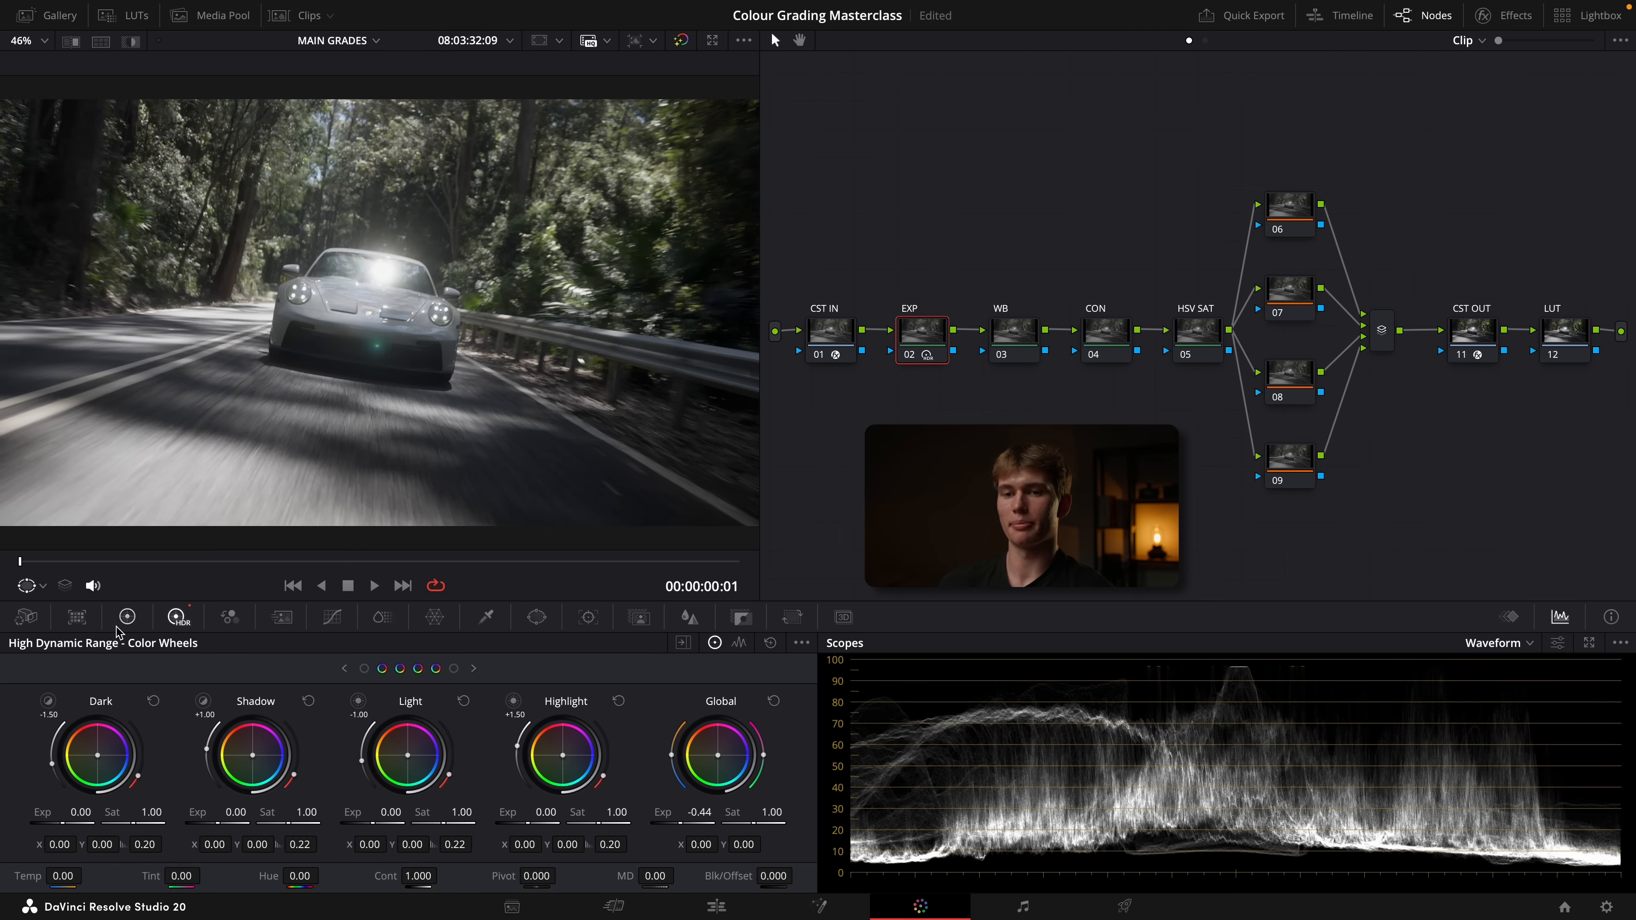
On the EXP node, set lift to 0.01, gain to 1.09 and highlights to -53.50, compare the node off and on, and save
{"action": "left_click", "coordinate": [127, 618]}
{"action": "left_click_drag", "start_coordinate": [135, 845], "coordinate": [155, 844]}
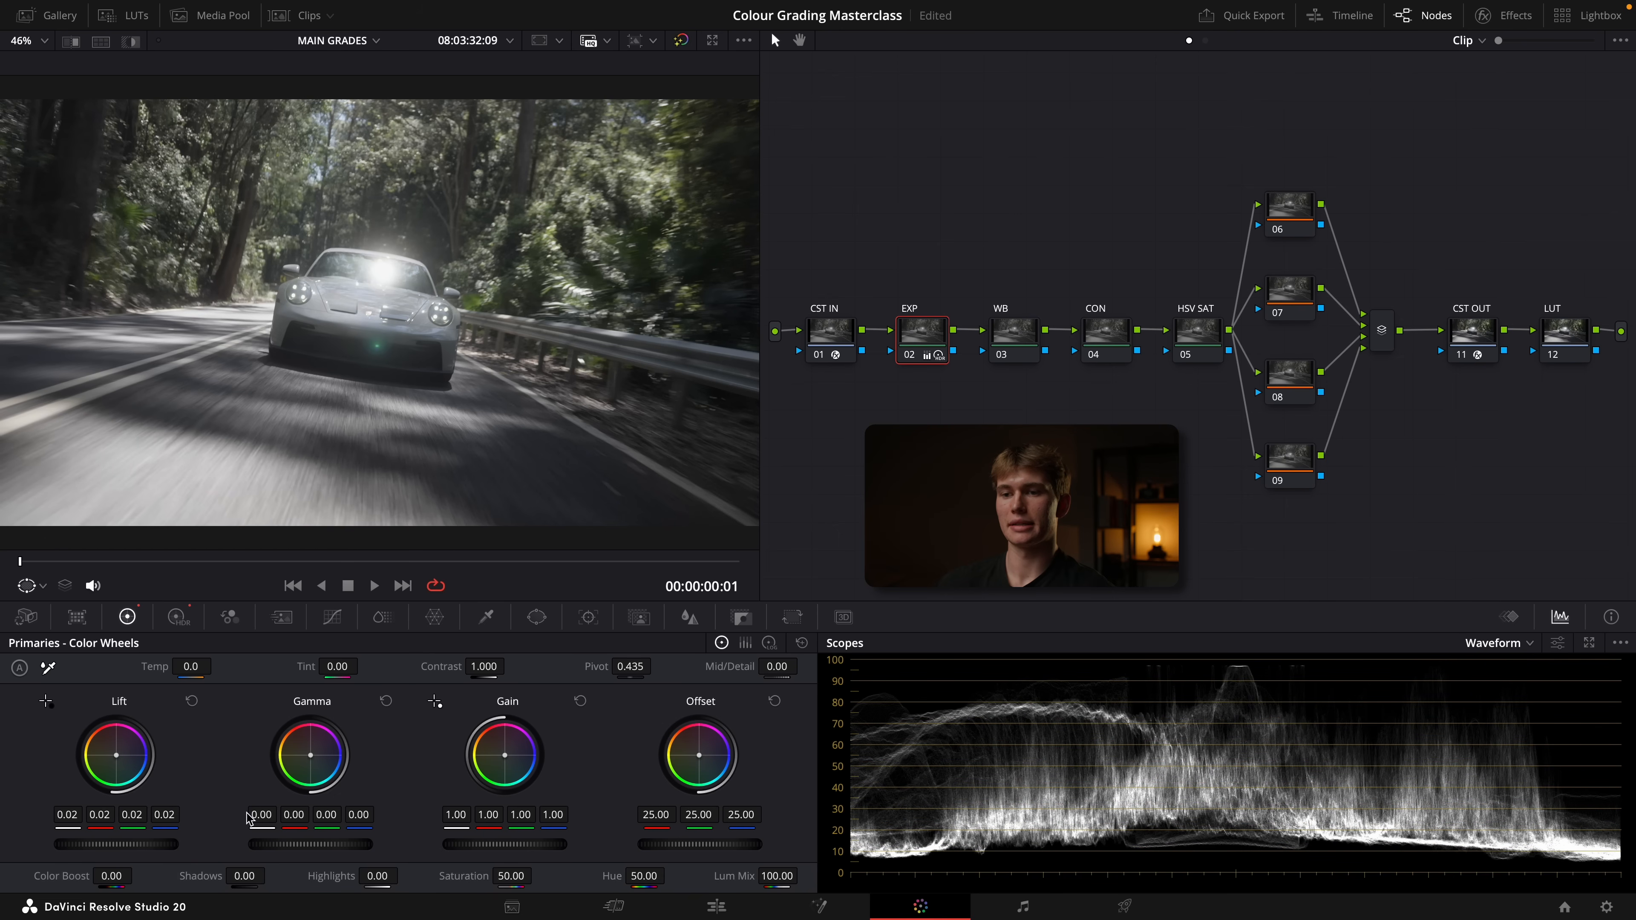
{"action": "left_click_drag", "start_coordinate": [504, 844], "coordinate": [496, 844]}
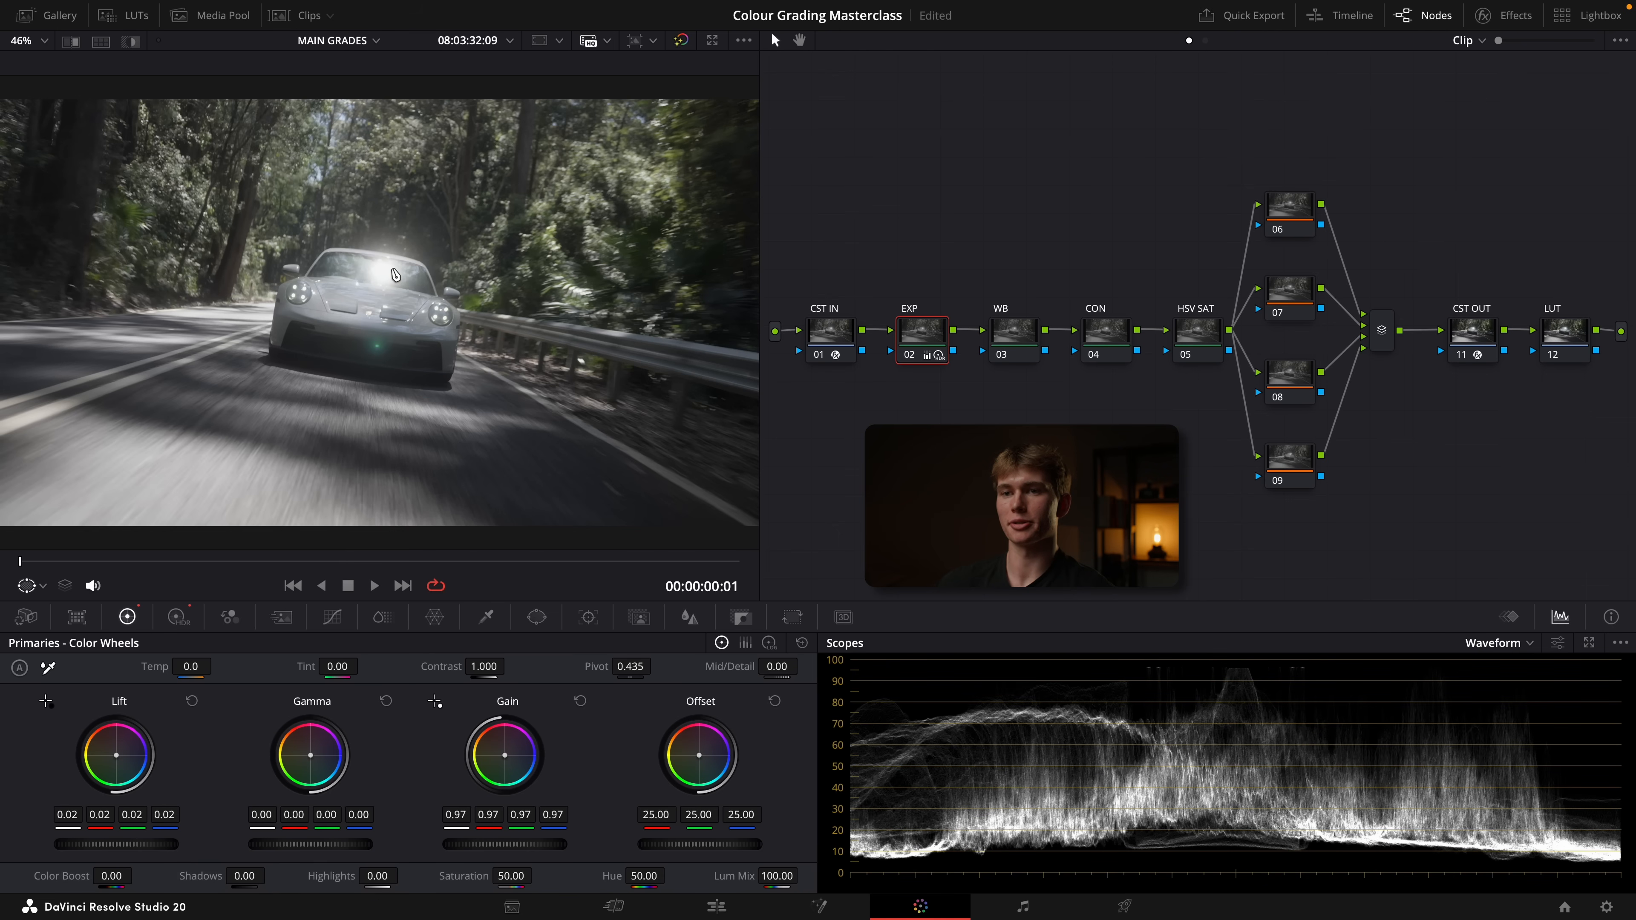
{"action": "mouse_move", "coordinate": [377, 876]}
{"action": "left_mouse_down"}
{"action": "mouse_move", "coordinate": [311, 876]}
{"action": "mouse_move", "coordinate": [397, 875]}
{"action": "left_mouse_up"}
{"action": "key", "text": "ctrl+d"}
{"action": "key", "text": "ctrl+d"}
{"action": "key", "text": "ctrl+d"}
{"action": "key", "text": "ctrl+d"}
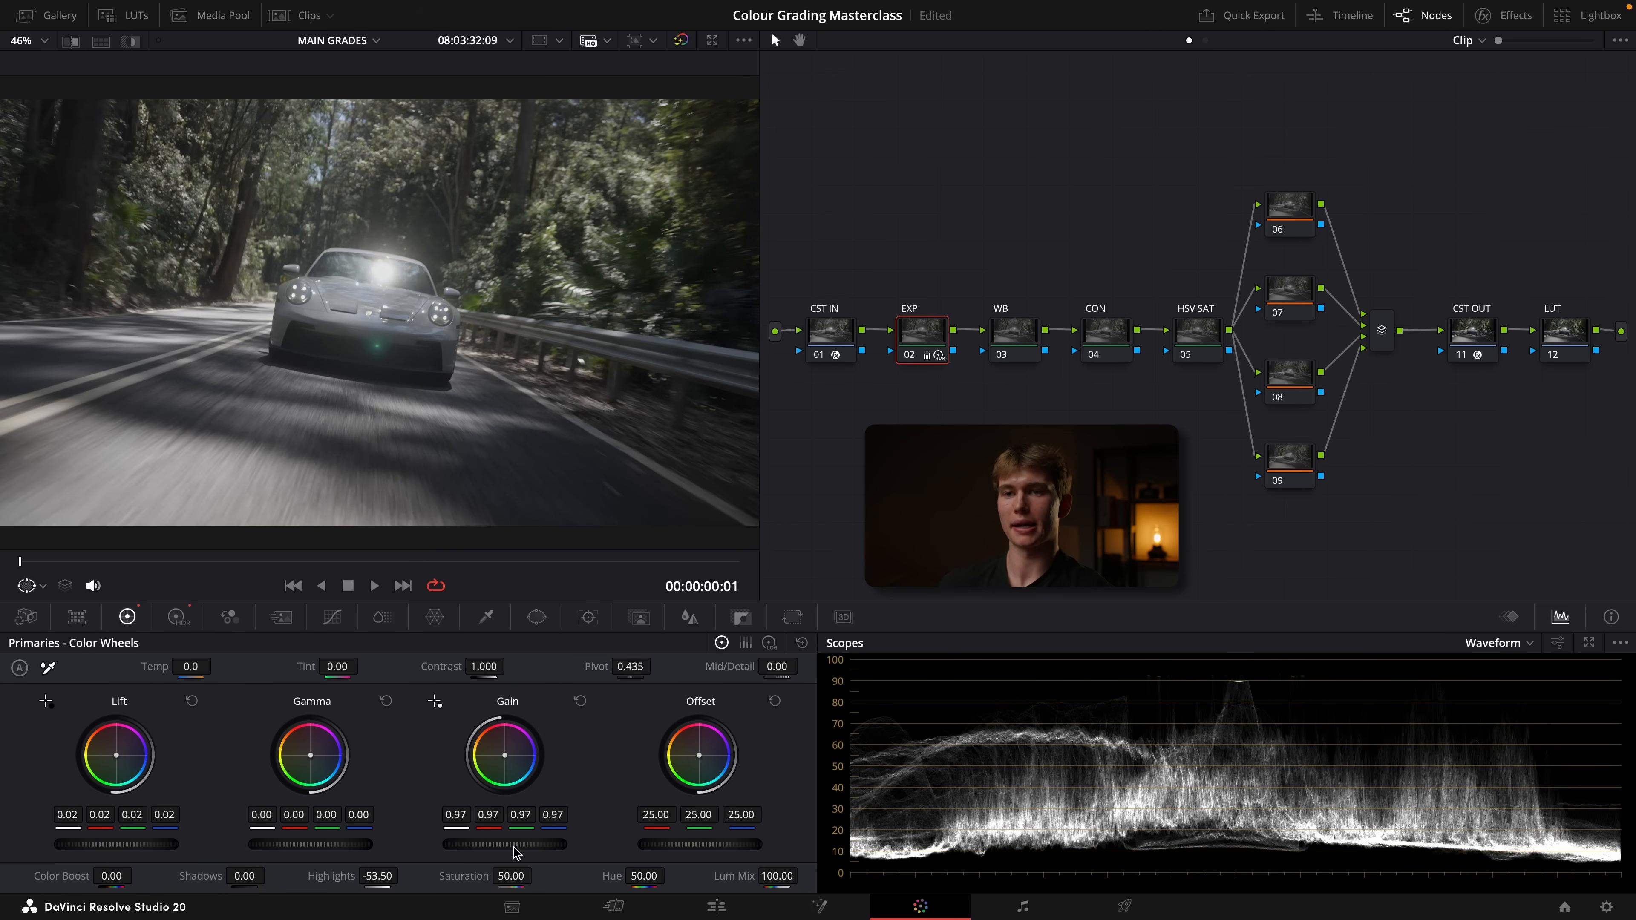
{"action": "key", "text": "ctrl+d"}
{"action": "key", "text": "ctrl+d"}
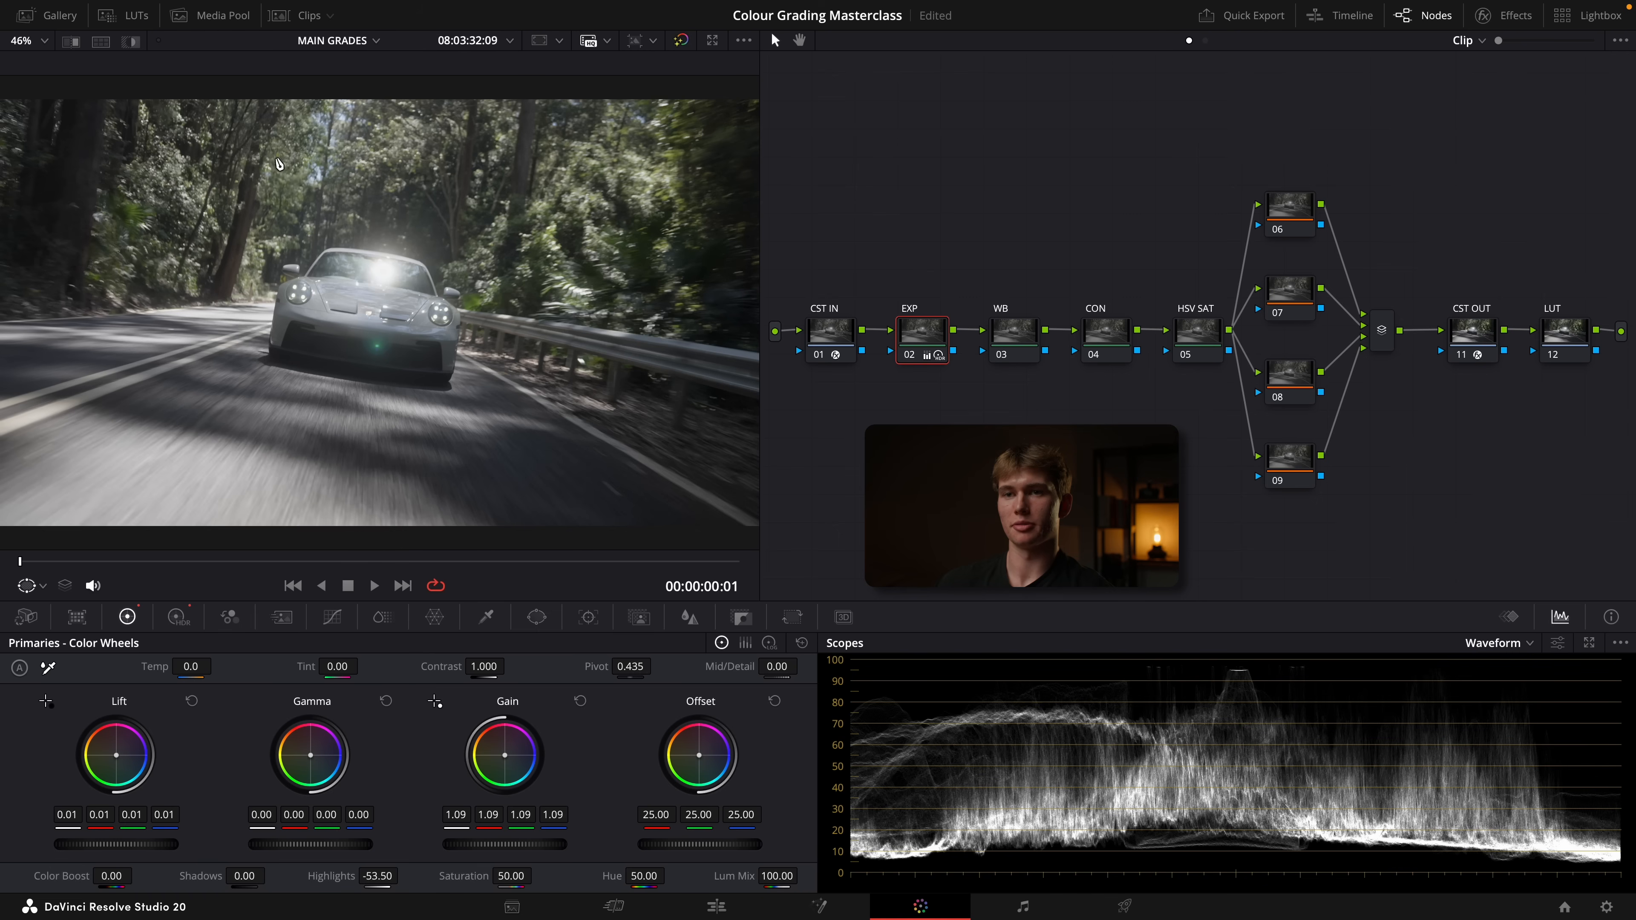
{"action": "key", "text": "ctrl+s"}
With the WB node active, return the waveform to colorized RGB and switch the viewer overlay to the color picker for sampling the car
{"action": "left_click", "coordinate": [1013, 336]}
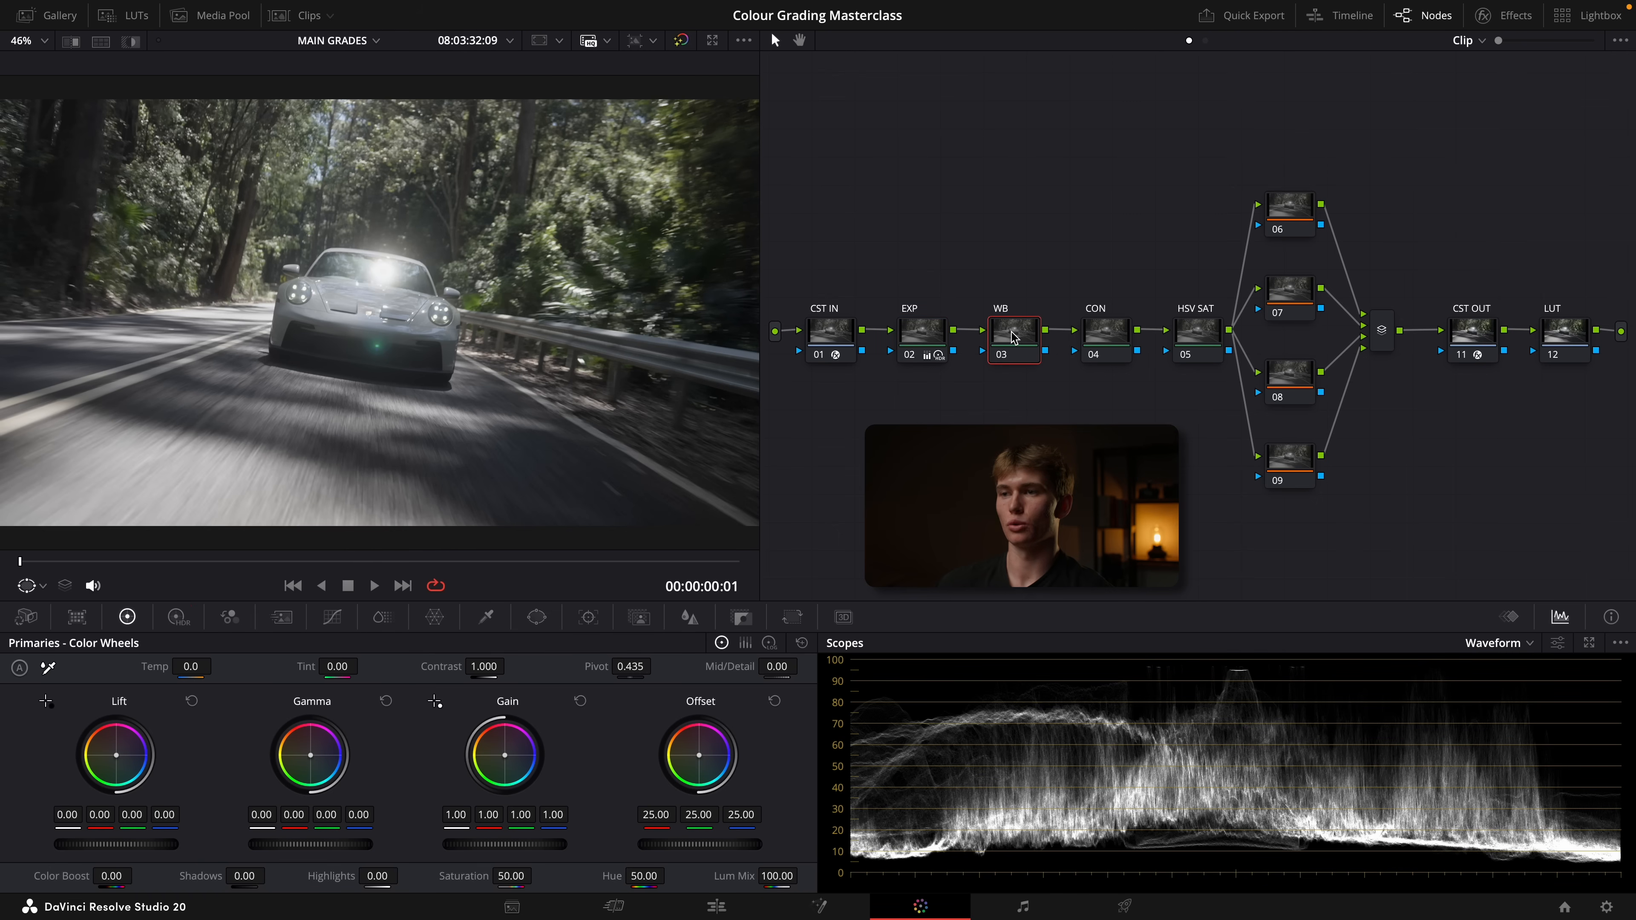
{"action": "left_click", "coordinate": [1557, 642]}
{"action": "left_click", "coordinate": [1460, 419]}
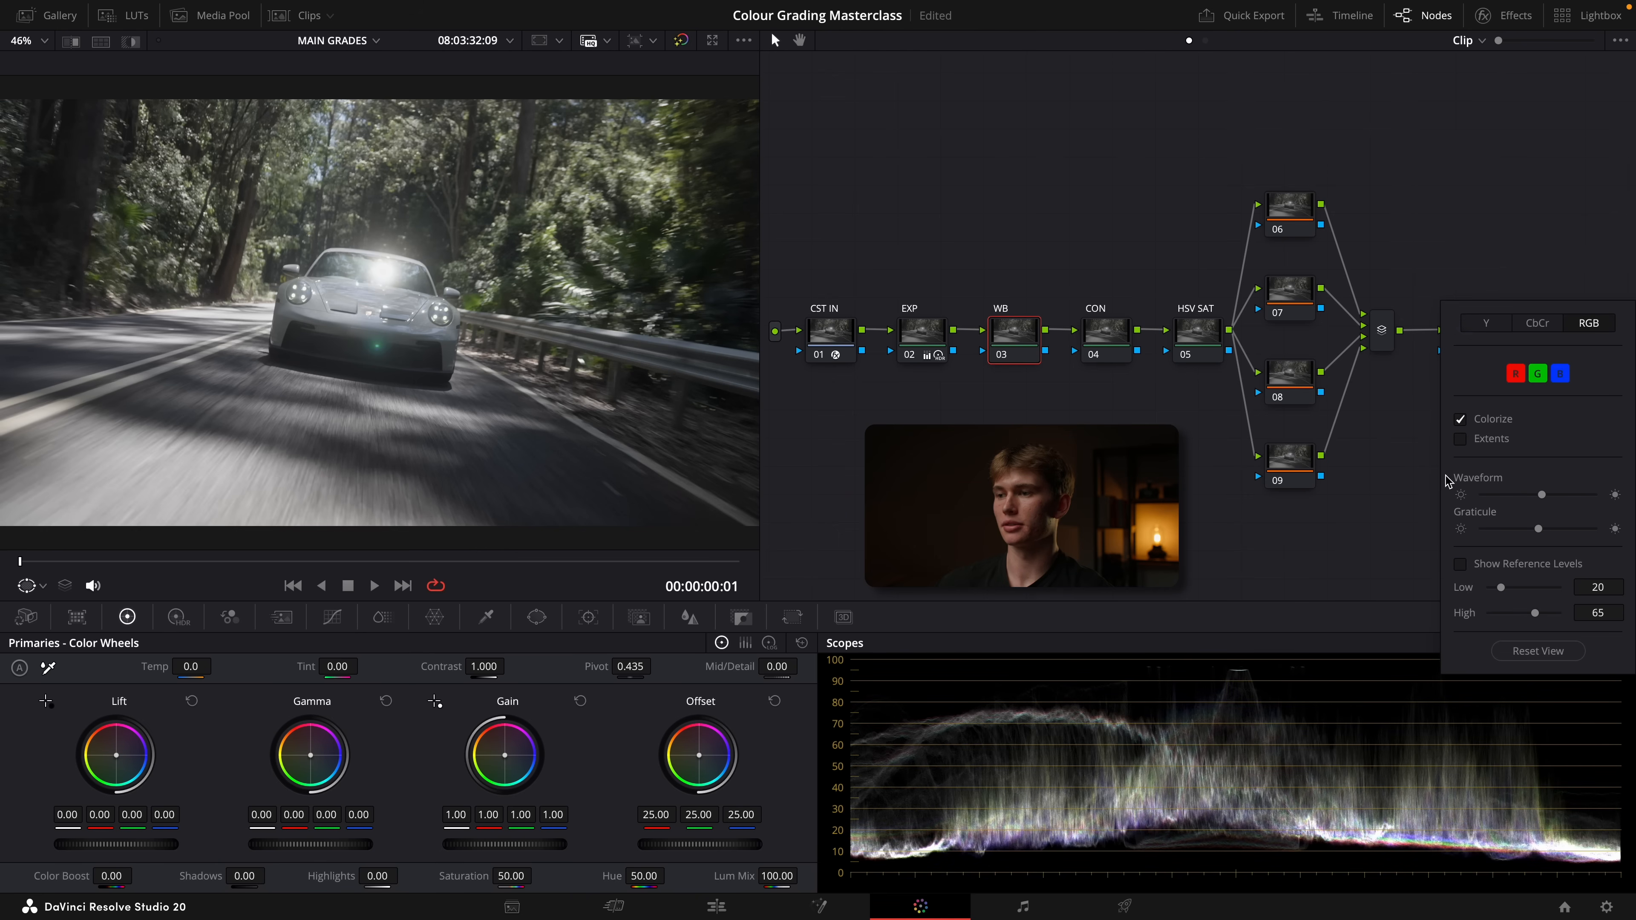
{"action": "scroll", "coordinate": [296, 338], "scroll_direction": "up", "scroll_amount": 5}
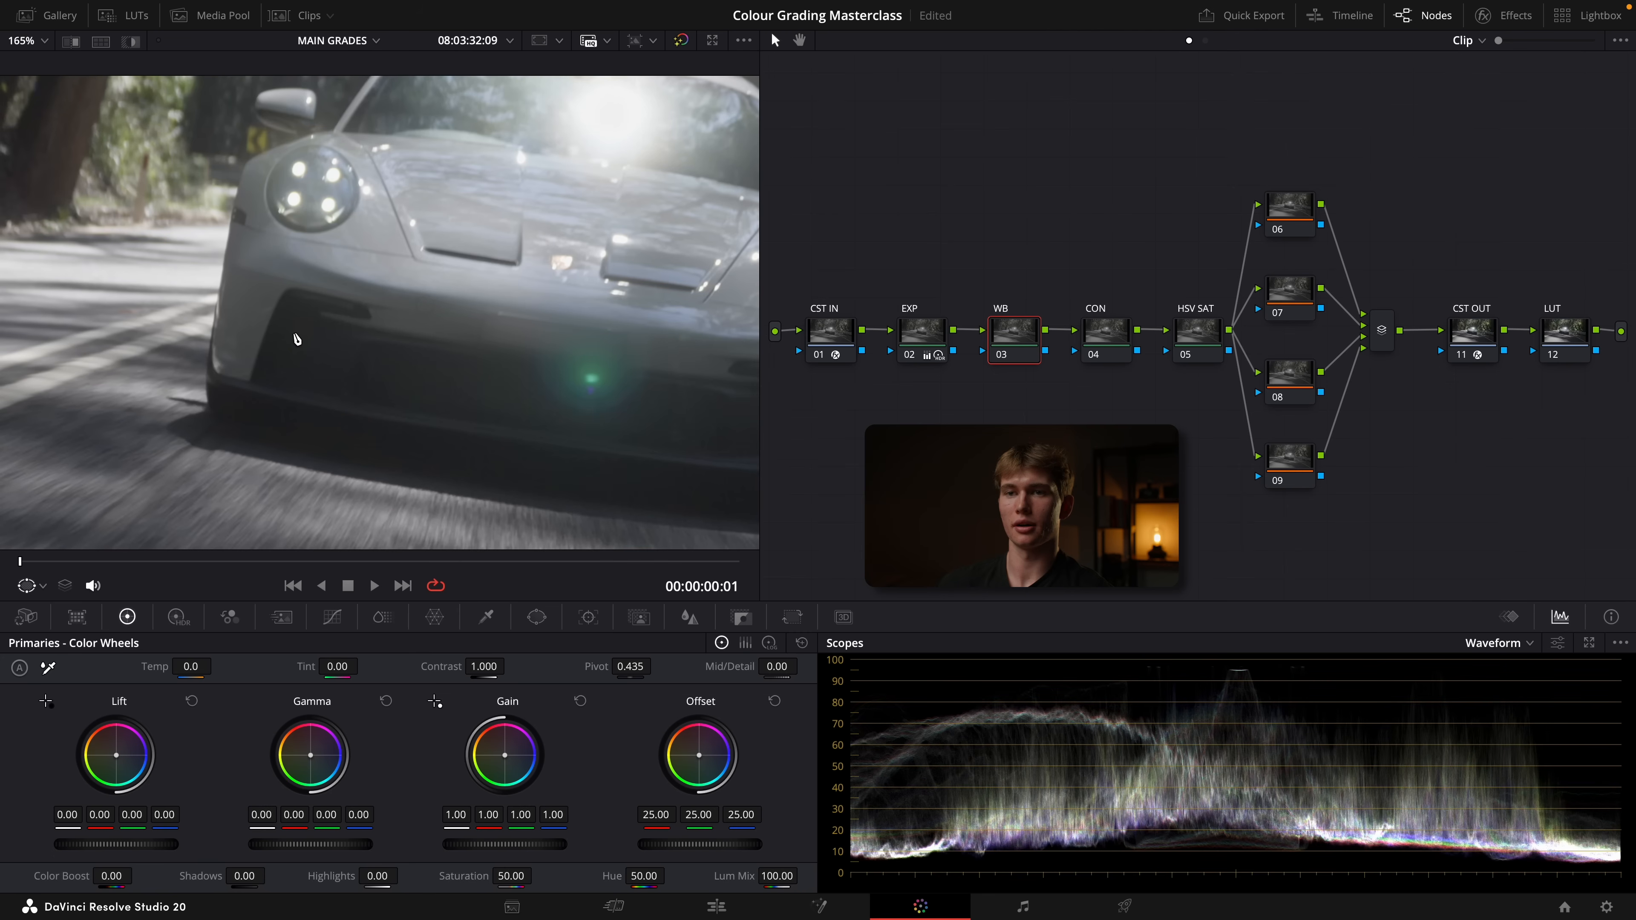
{"action": "left_click", "coordinate": [44, 586]}
{"action": "left_click", "coordinate": [66, 634]}
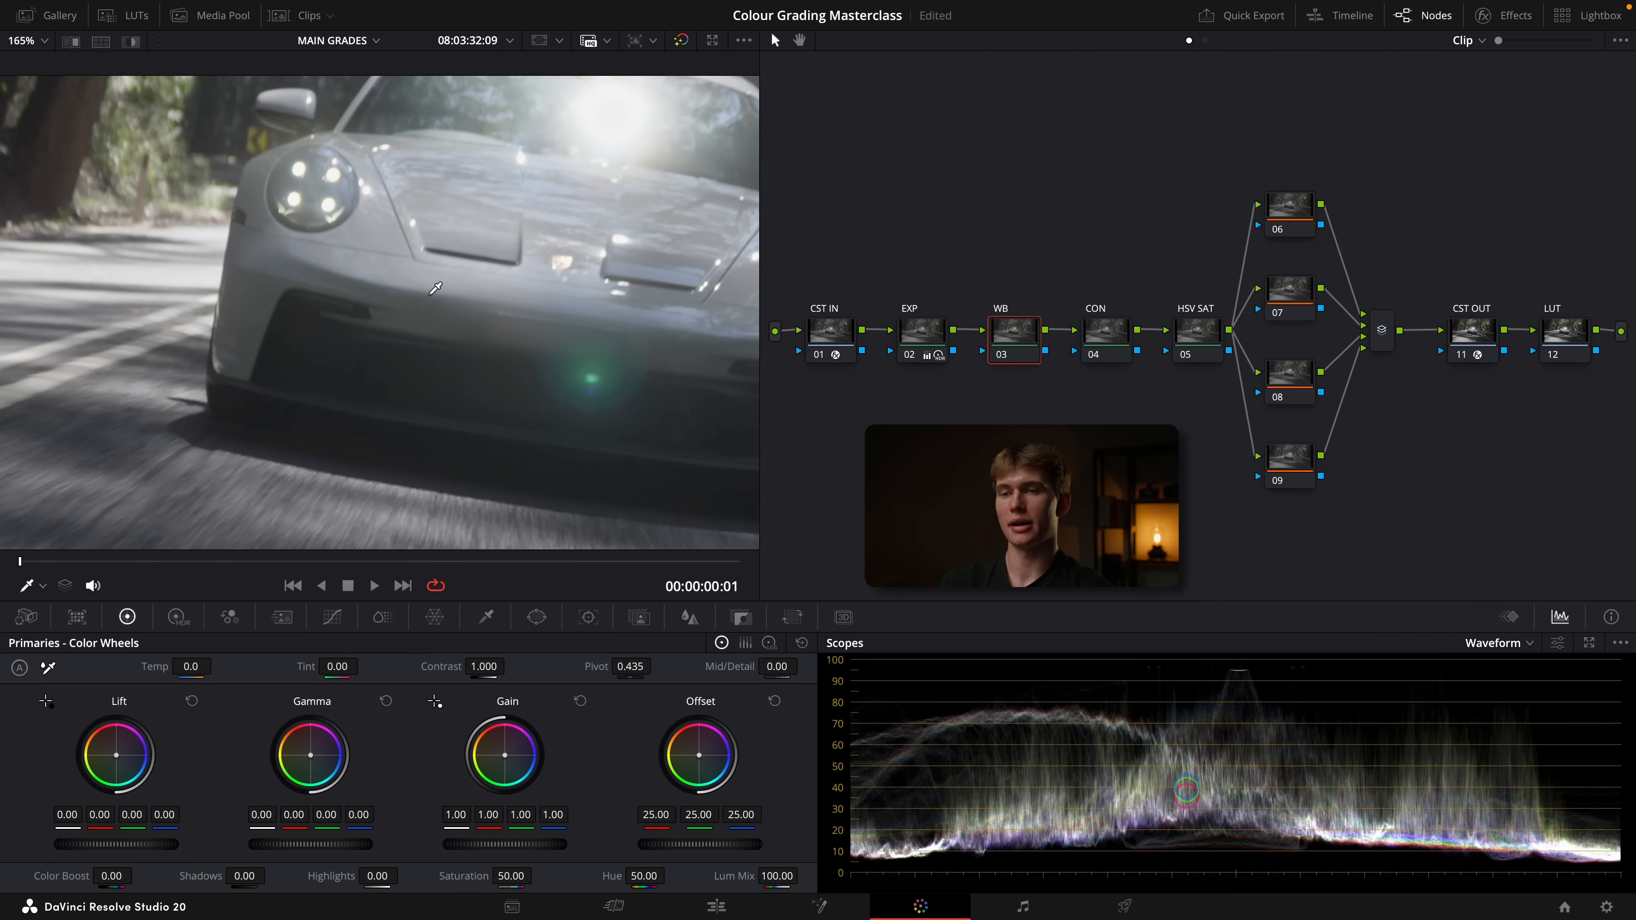
{"action": "scroll", "coordinate": [436, 288], "scroll_direction": "down", "scroll_amount": 5}
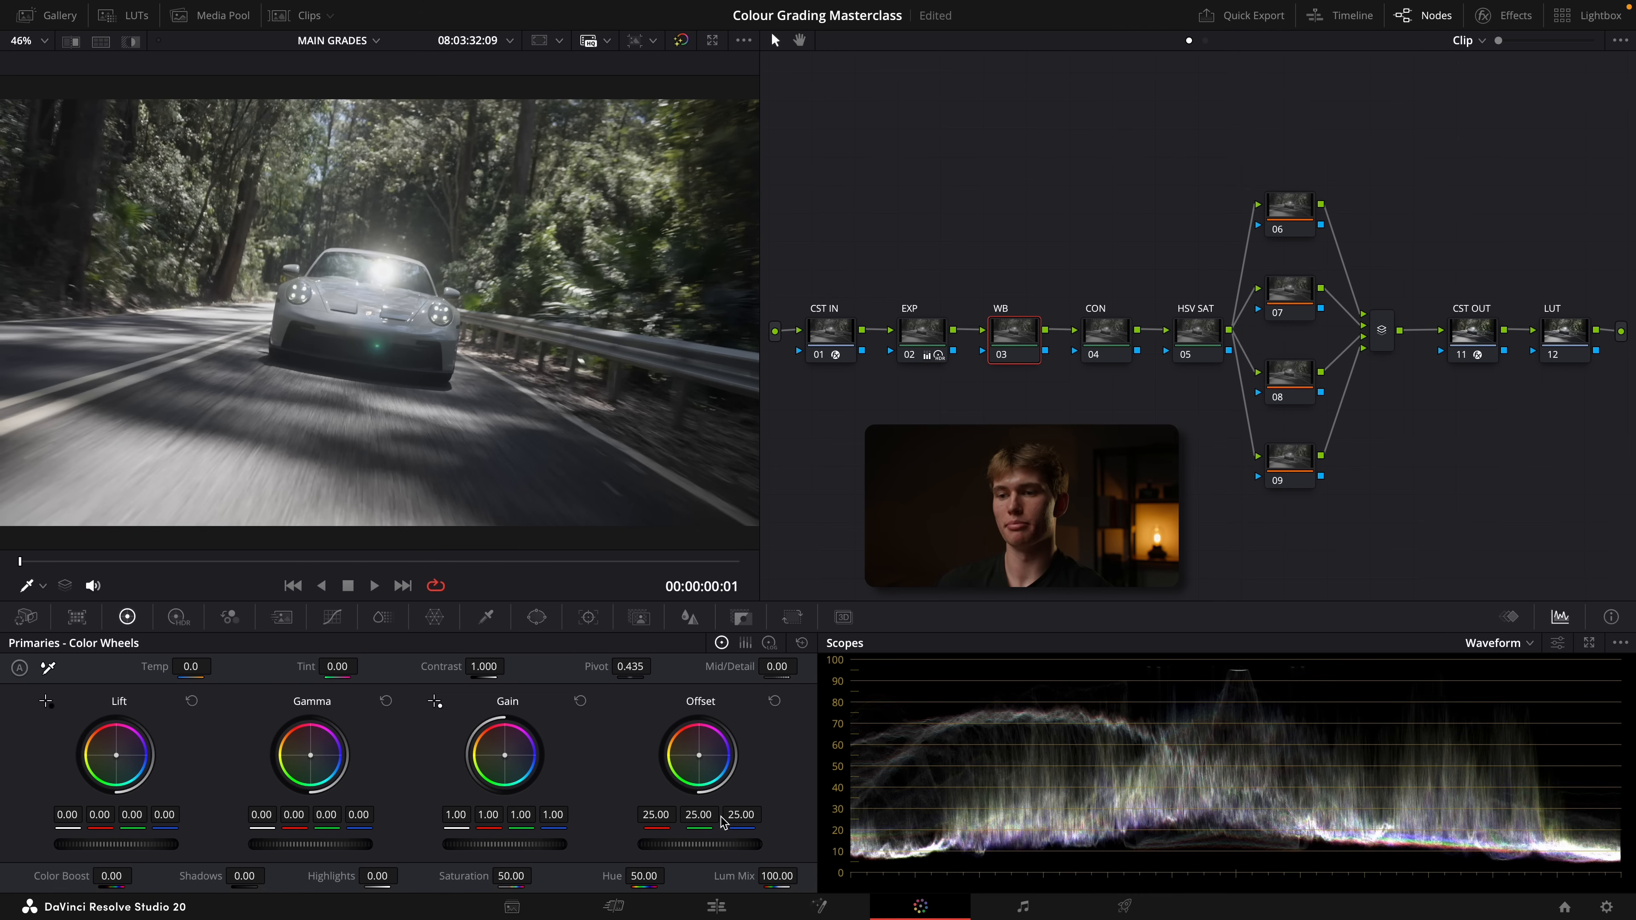
On the WB node, set the green offset to 24.60 and the blue offset to 24.28, and compare the image with the node off
{"action": "left_click_drag", "start_coordinate": [741, 815], "coordinate": [732, 815]}
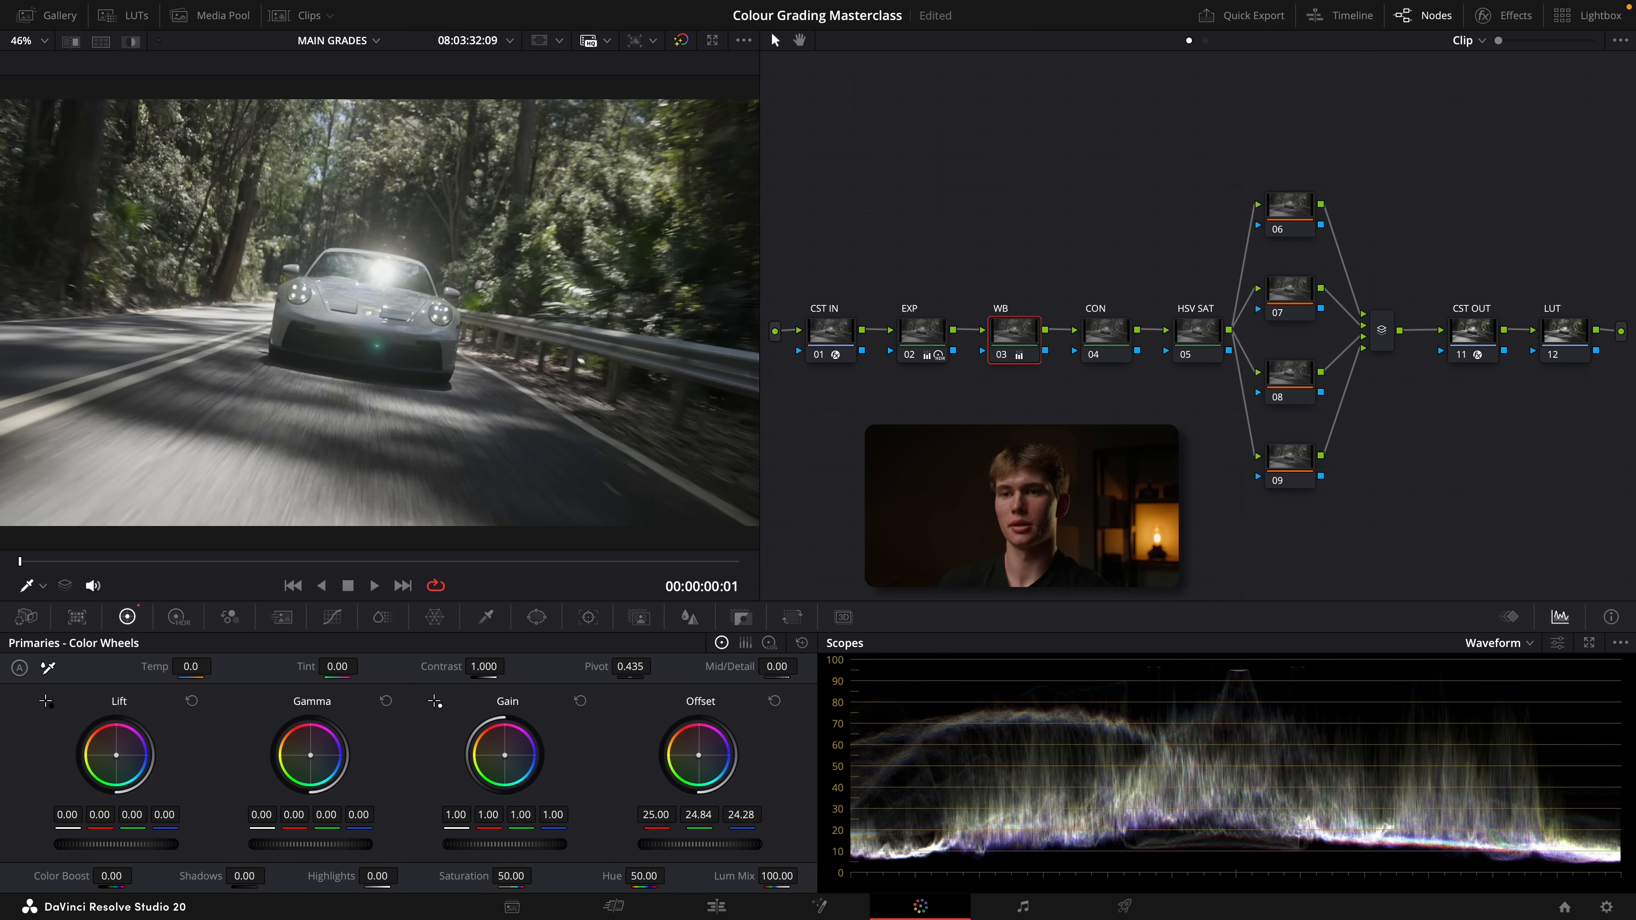
{"action": "scroll", "coordinate": [308, 307], "scroll_direction": "up", "scroll_amount": 5}
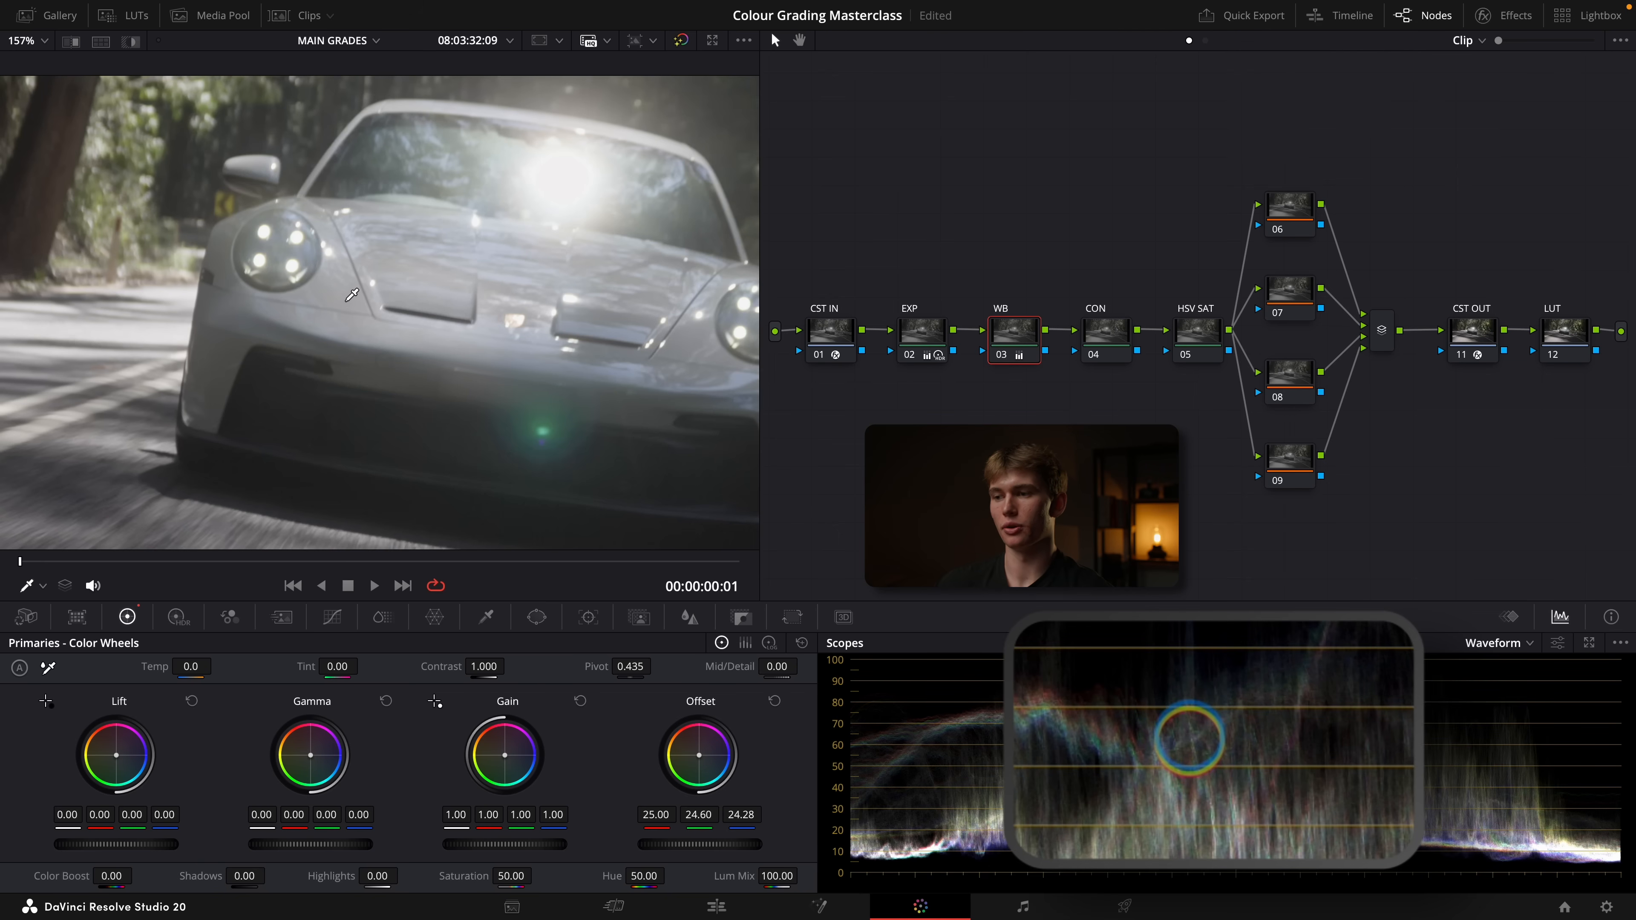
{"action": "key", "text": "shift+z"}
{"action": "key", "text": "ctrl+d"}
{"action": "key", "text": "ctrl+d"}
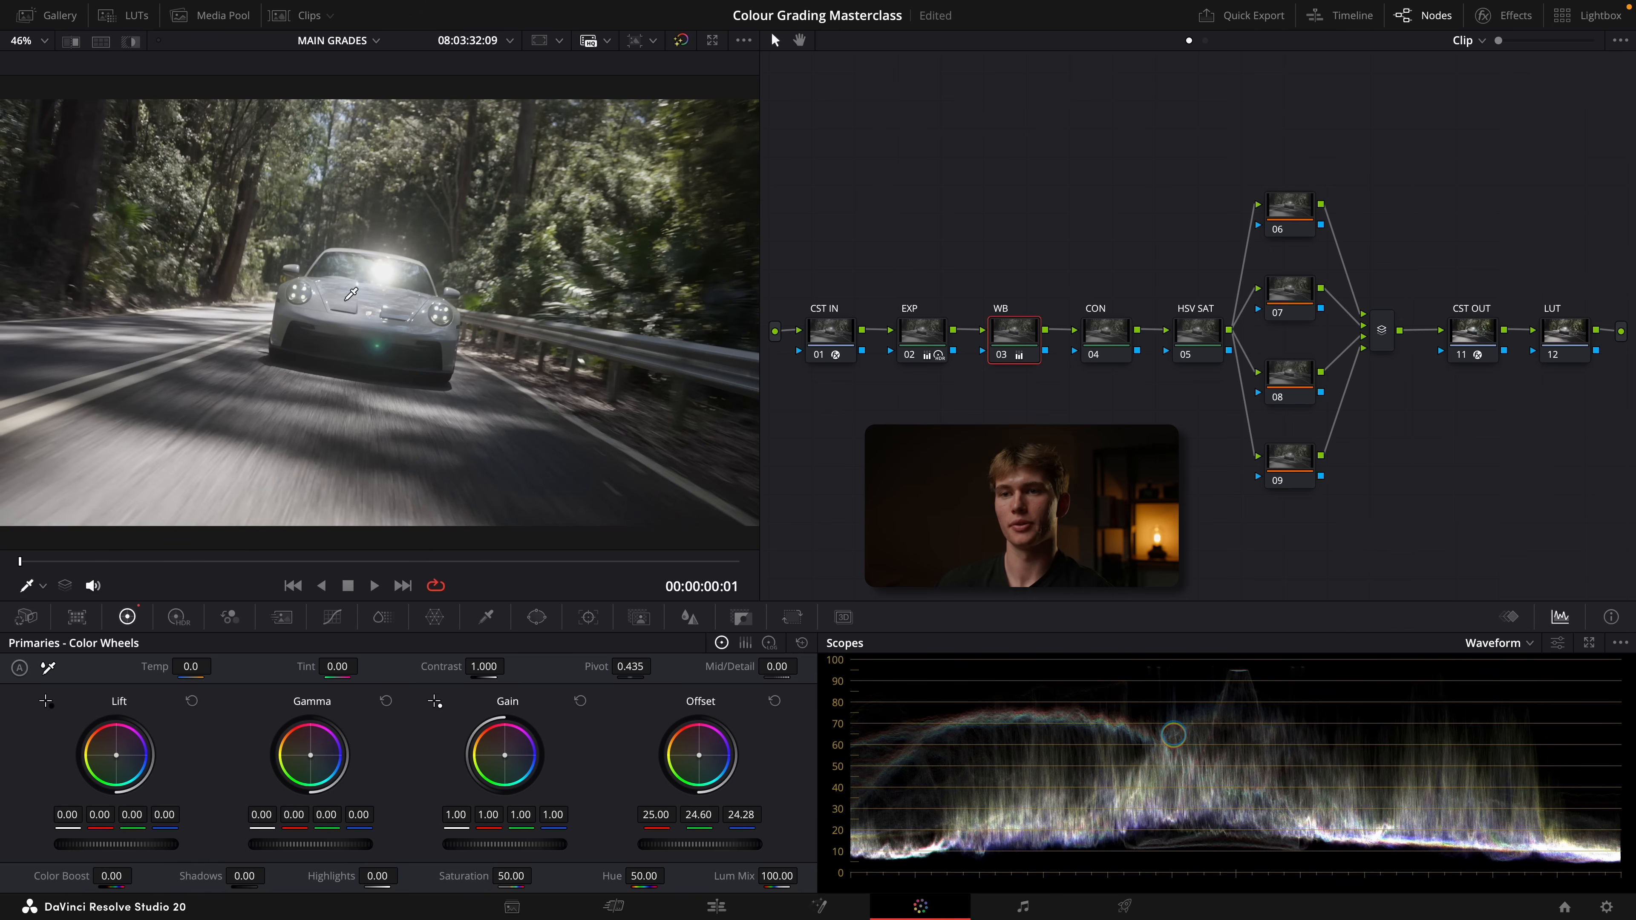
{"action": "key", "text": "ctrl+d"}
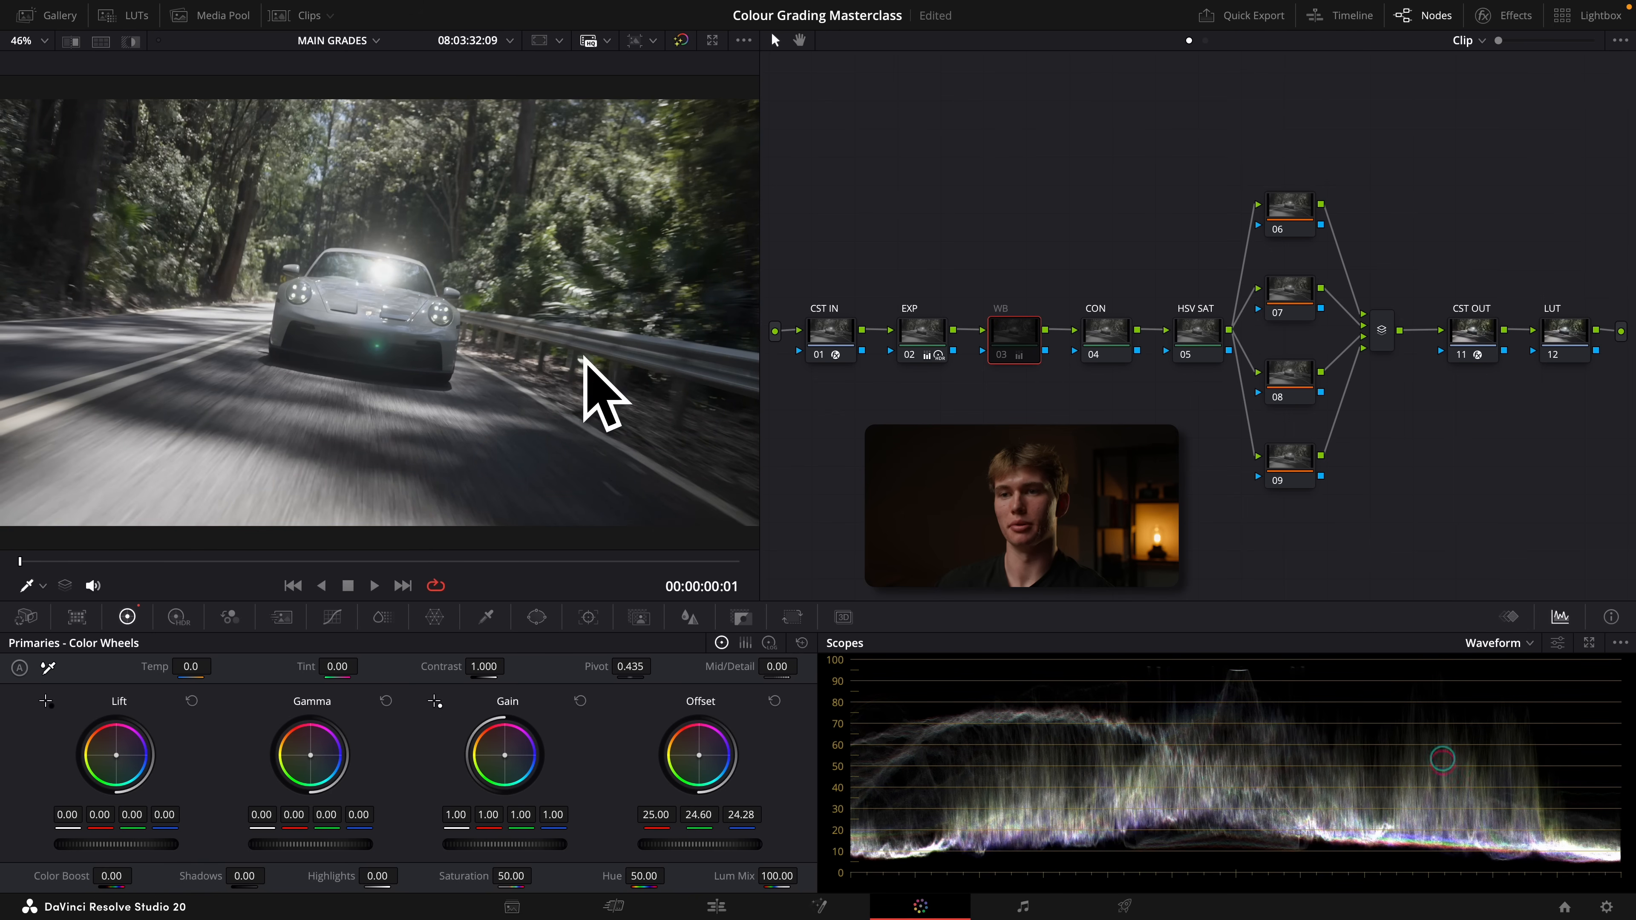
{"action": "key", "text": "ctrl+d"}
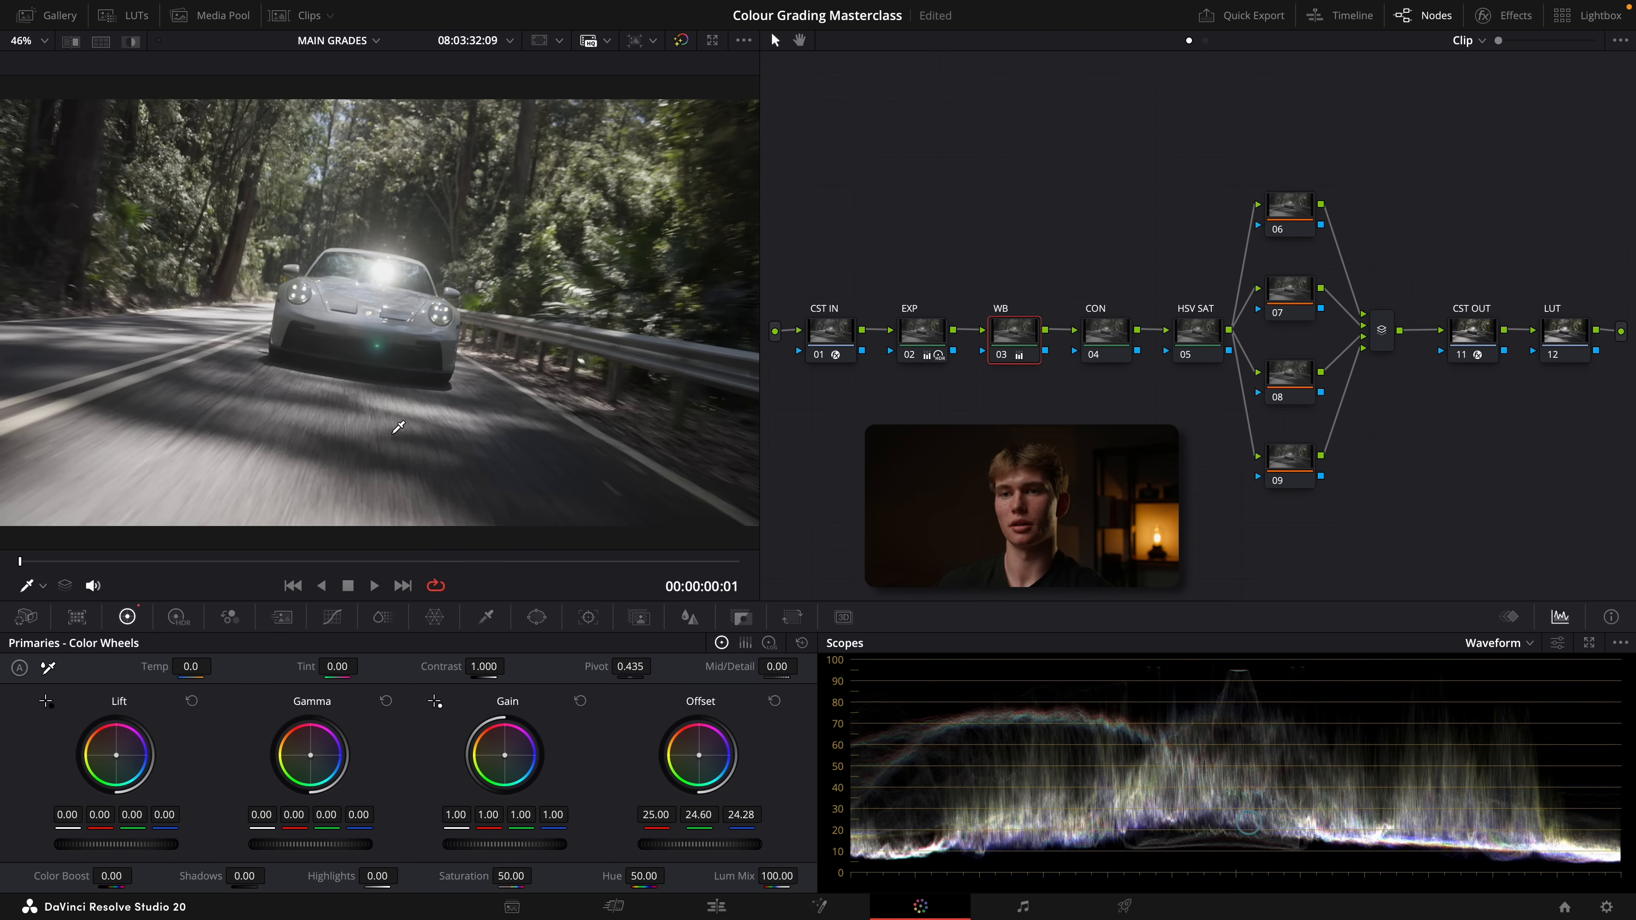
On the CON node, set the contrast to 1.114 and the pivot to 0.341
{"action": "left_click", "coordinate": [1098, 330]}
{"action": "left_click_drag", "start_coordinate": [484, 666], "coordinate": [570, 666]}
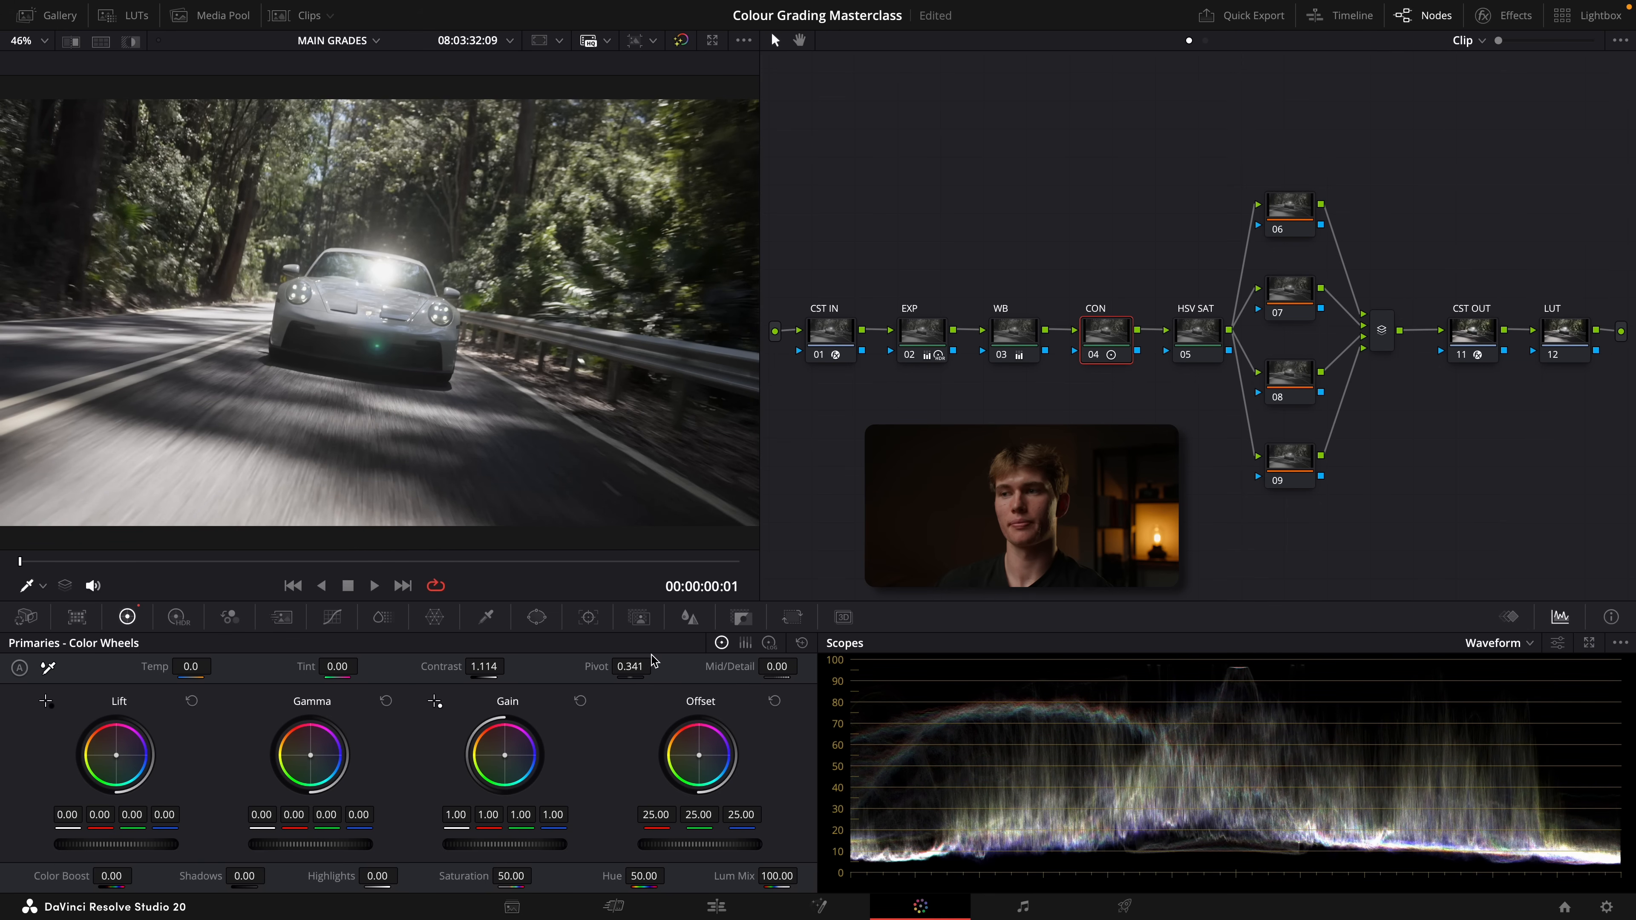
On the HSV SAT node, raise the gamma to 0.02 and the gain to 1.11
{"action": "left_click", "coordinate": [1194, 338]}
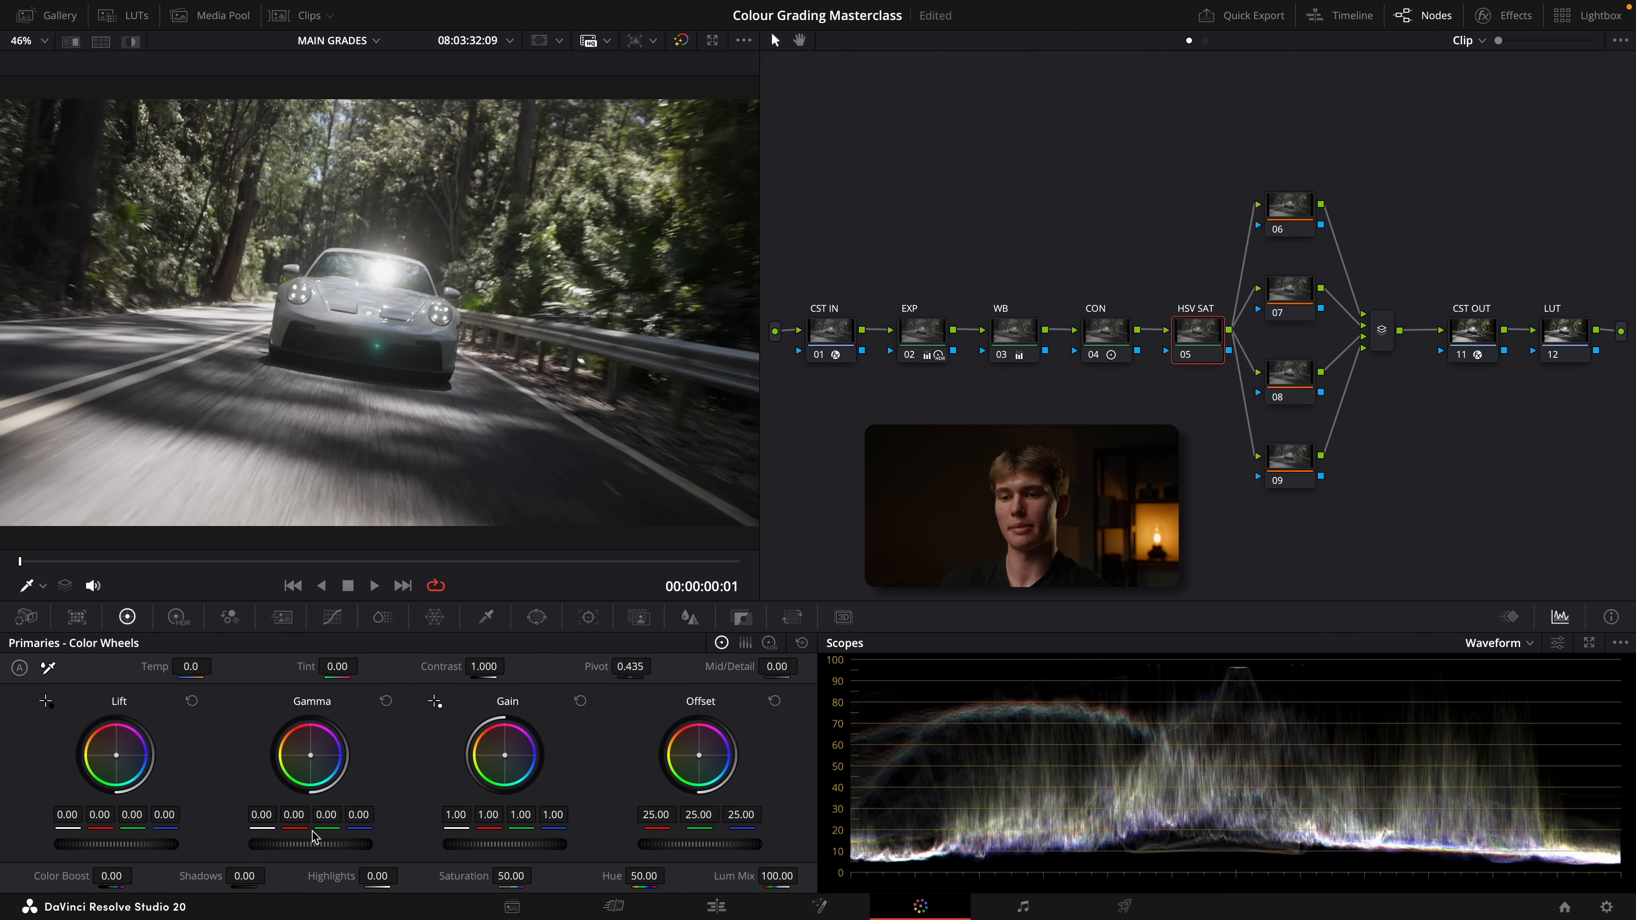
{"action": "left_click_drag", "start_coordinate": [311, 845], "coordinate": [321, 844]}
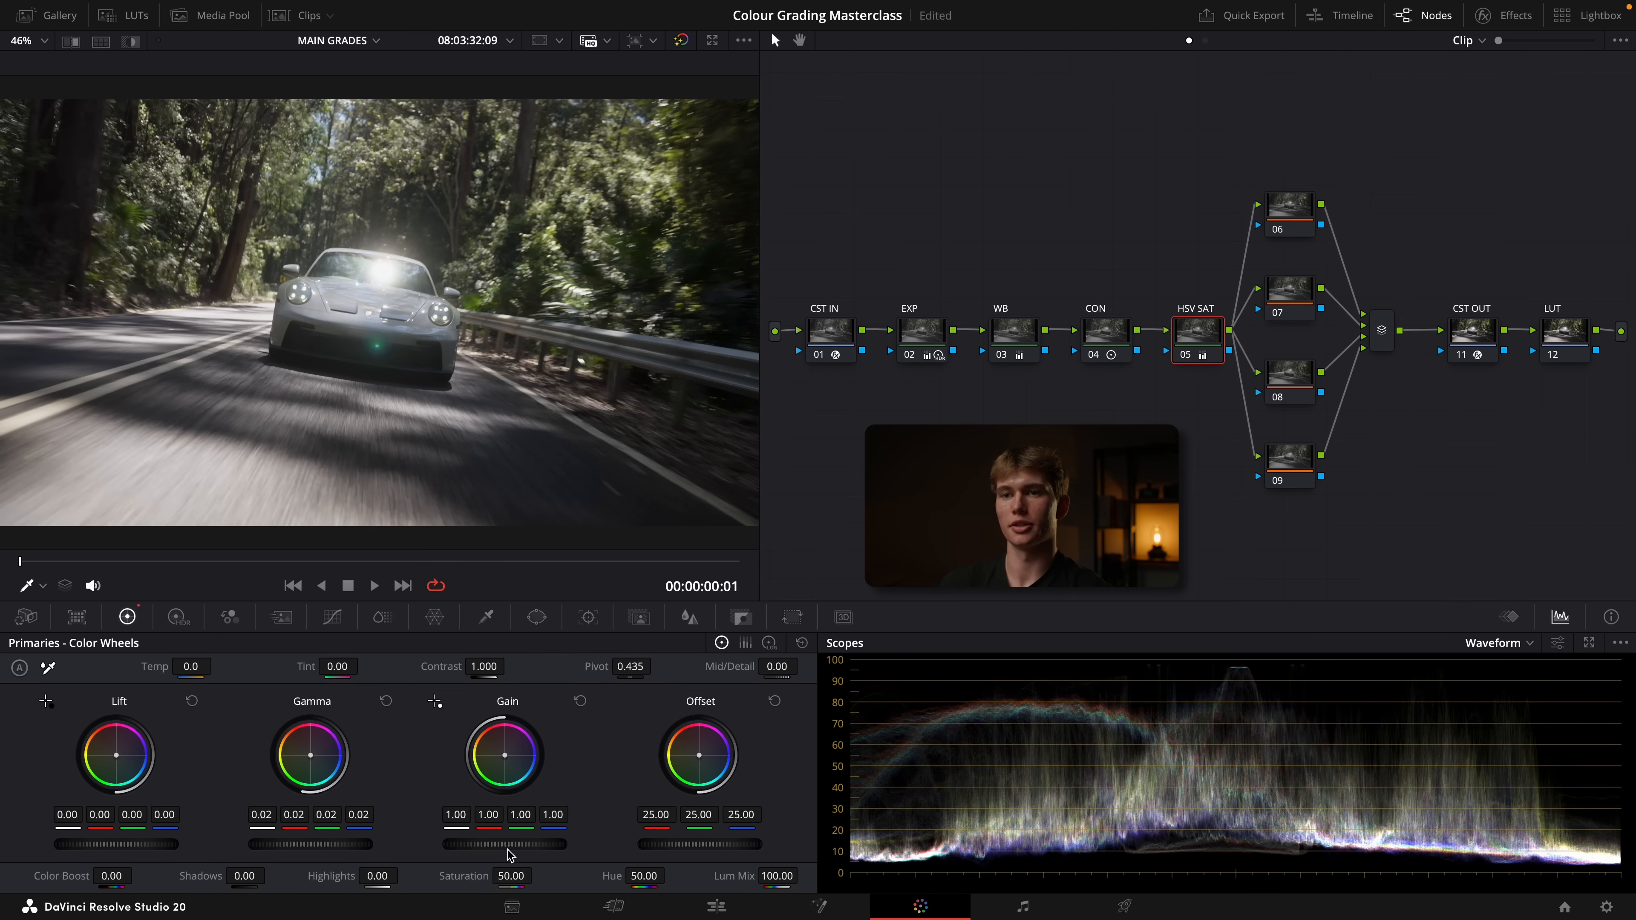
{"action": "left_click_drag", "start_coordinate": [508, 844], "coordinate": [529, 846]}
Compare the image with and without the HSV SAT node, and with nodes 02 to 05 disabled and enabled together
{"action": "key", "text": "super+d"}
{"action": "key", "text": "super+d"}
{"action": "key", "text": "super+d"}
{"action": "key", "text": "super+d"}
{"action": "left_click_drag", "start_coordinate": [921, 251], "coordinate": [1192, 390]}
{"action": "key", "text": "super+d"}
{"action": "key", "text": "super+d"}
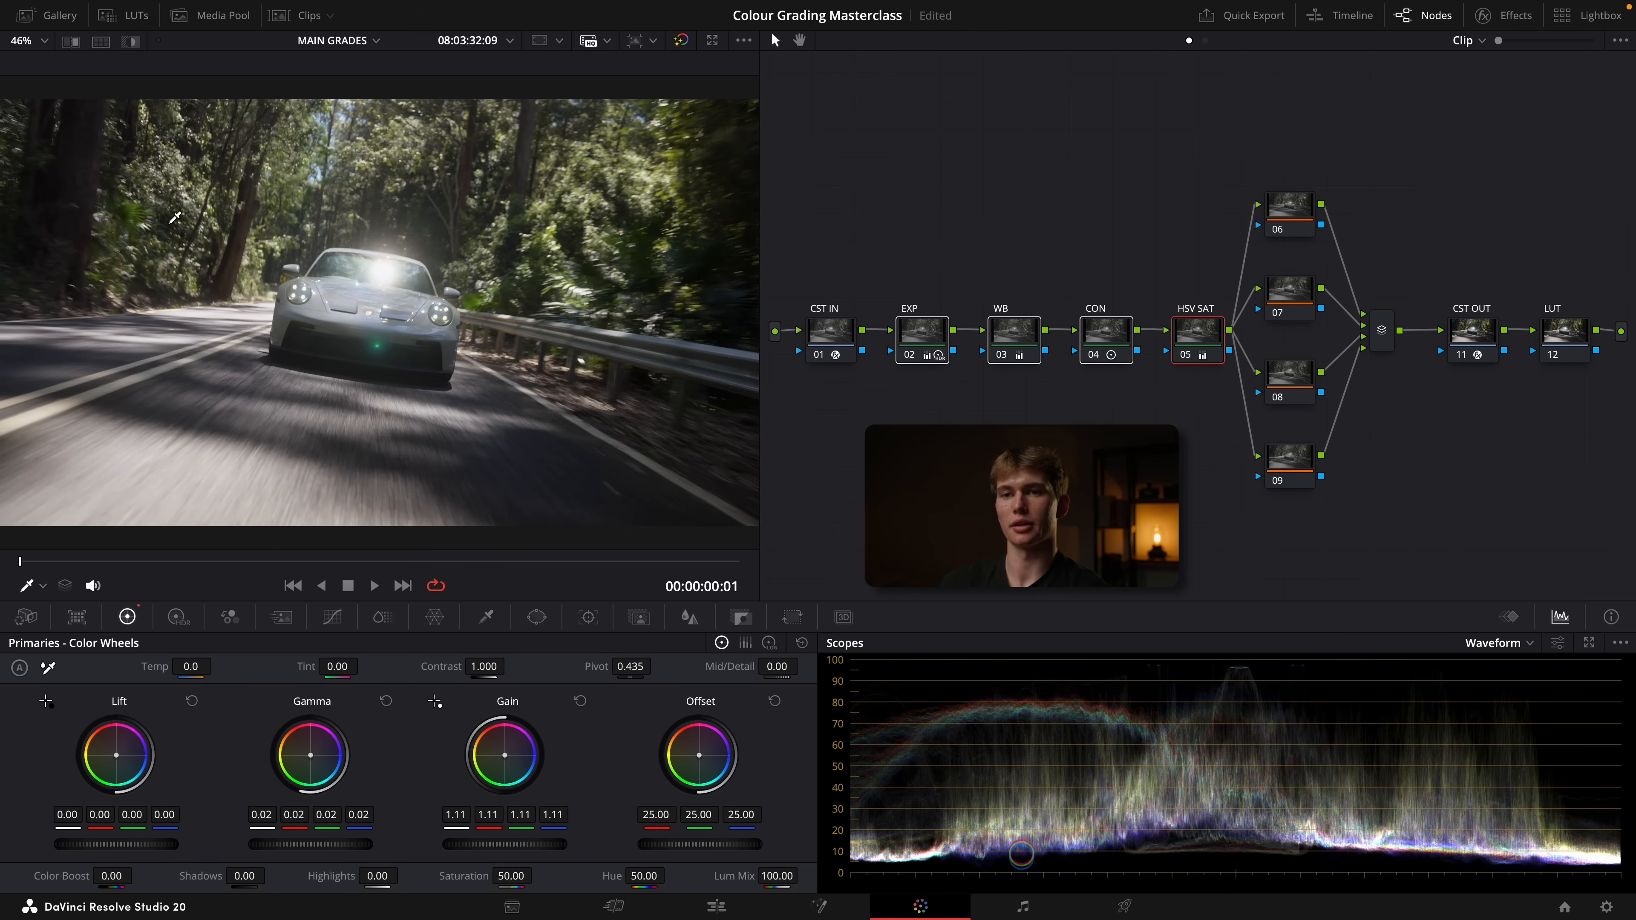
Apply the DECSFILM LUT from the Declan LUTS folder to the LUT node and close the LUT browser
{"action": "left_click", "coordinate": [1562, 341]}
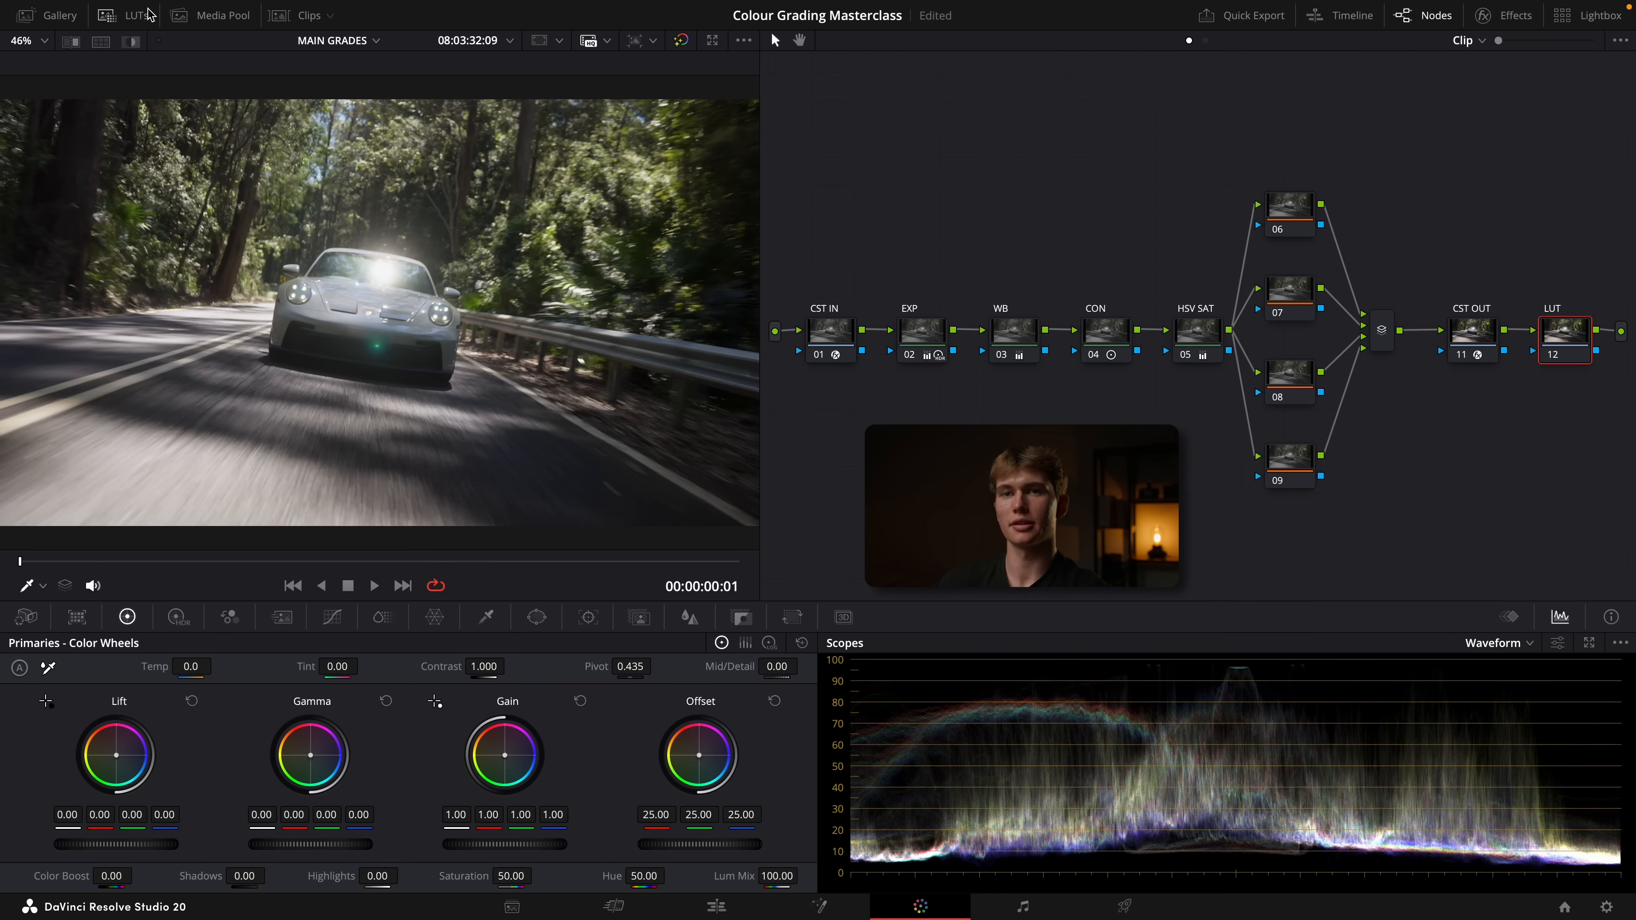
{"action": "left_click", "coordinate": [122, 15]}
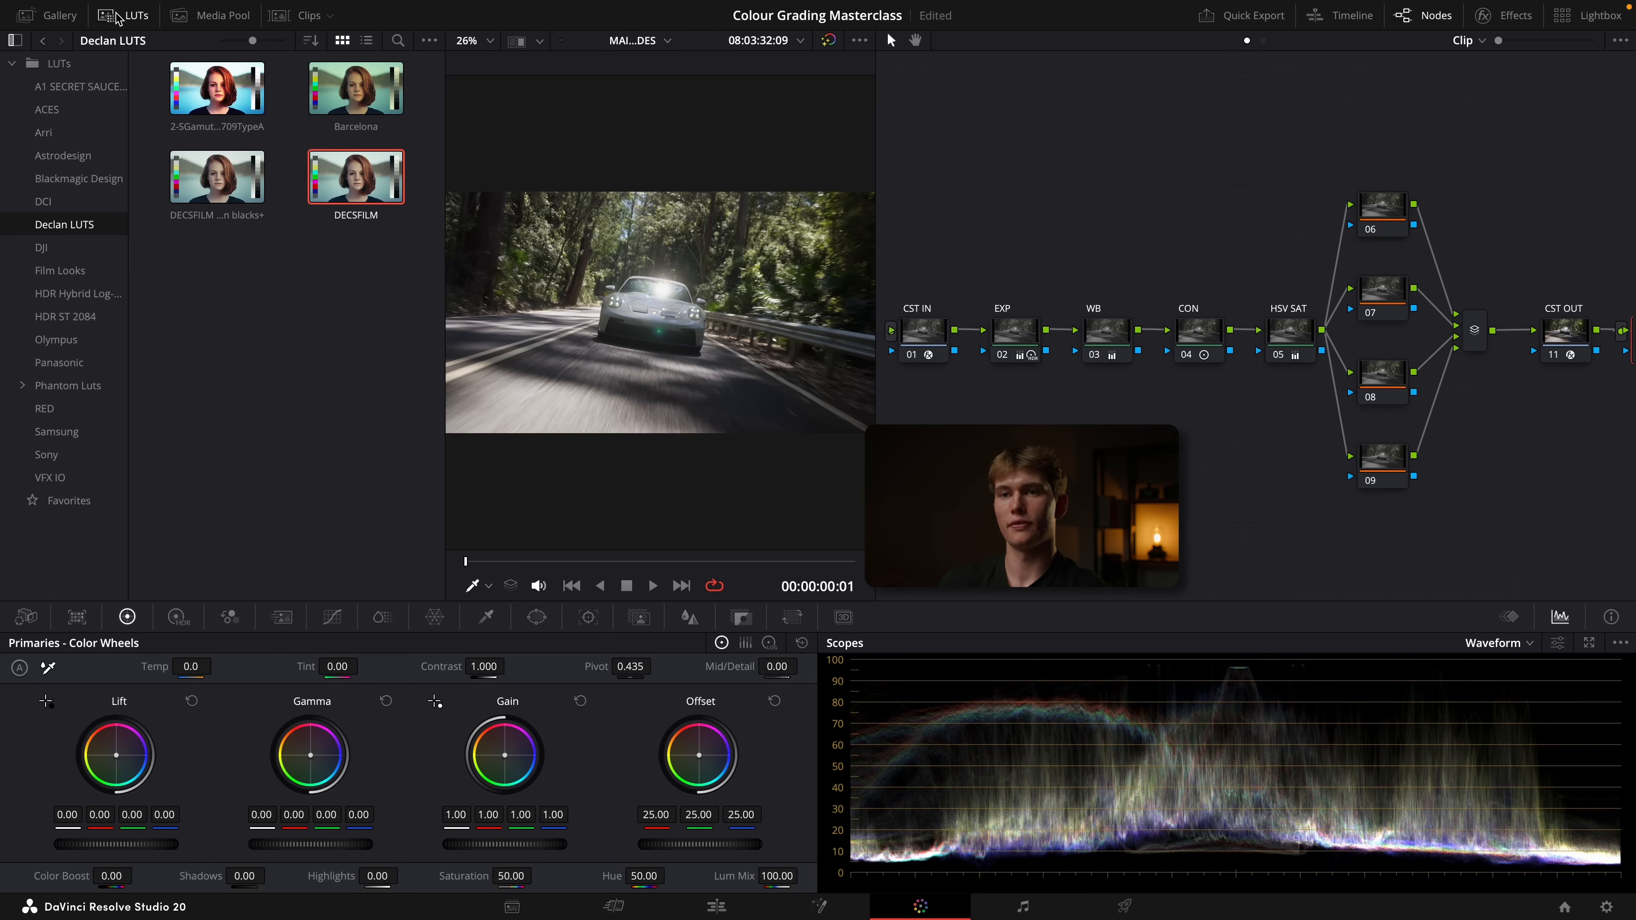
{"action": "right_click", "coordinate": [357, 186]}
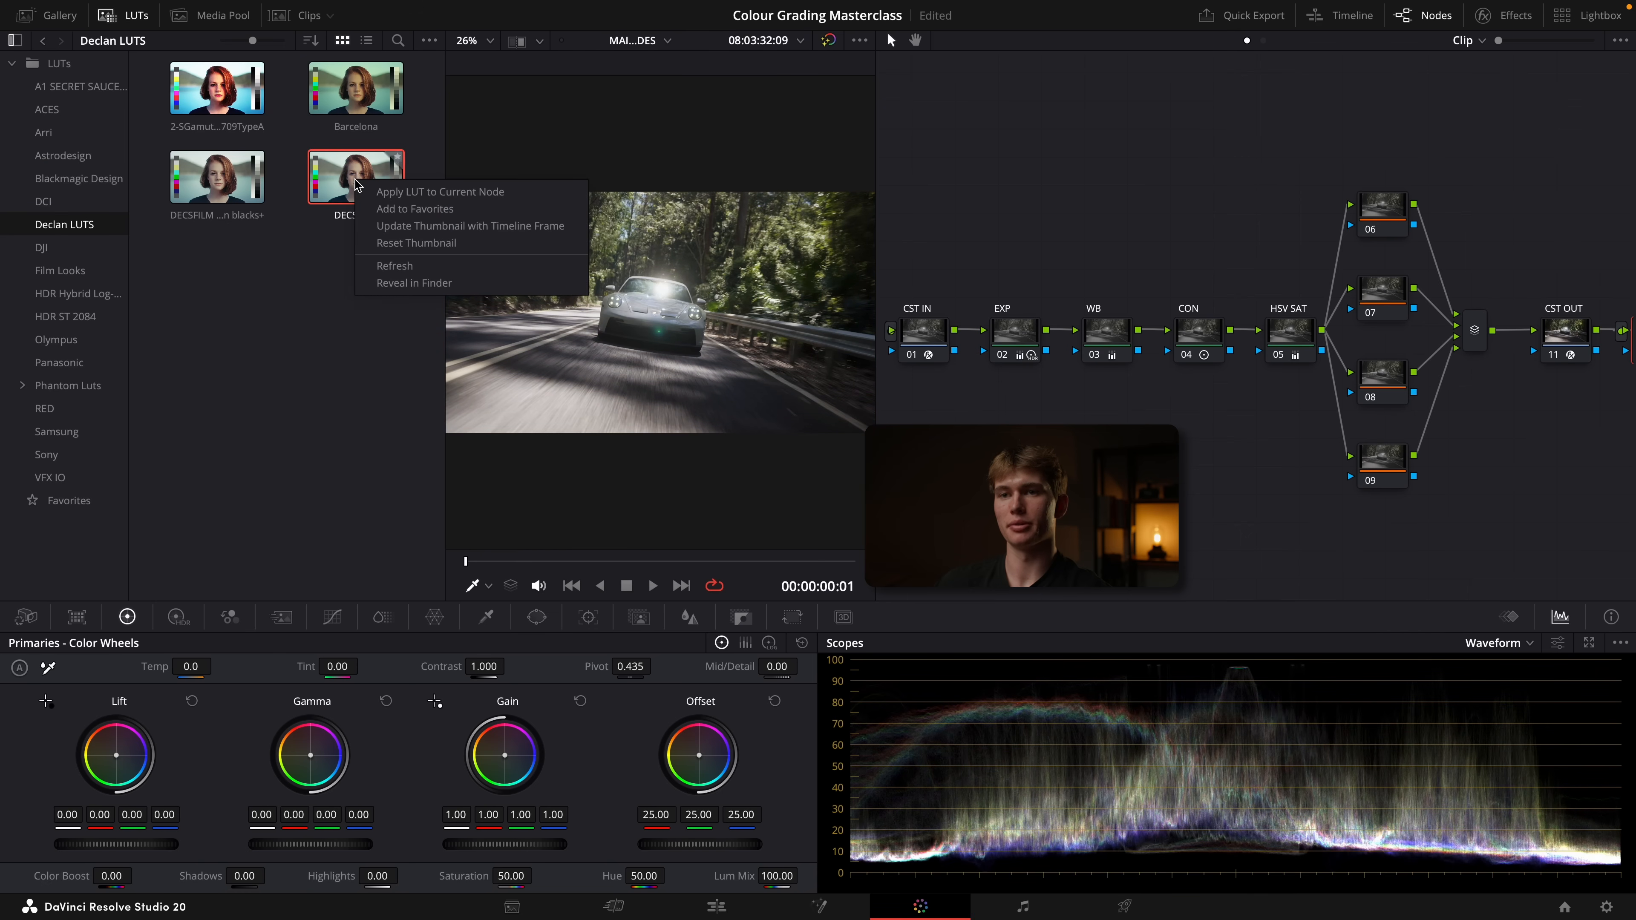
{"action": "left_click", "coordinate": [406, 192]}
{"action": "left_click", "coordinate": [123, 15]}
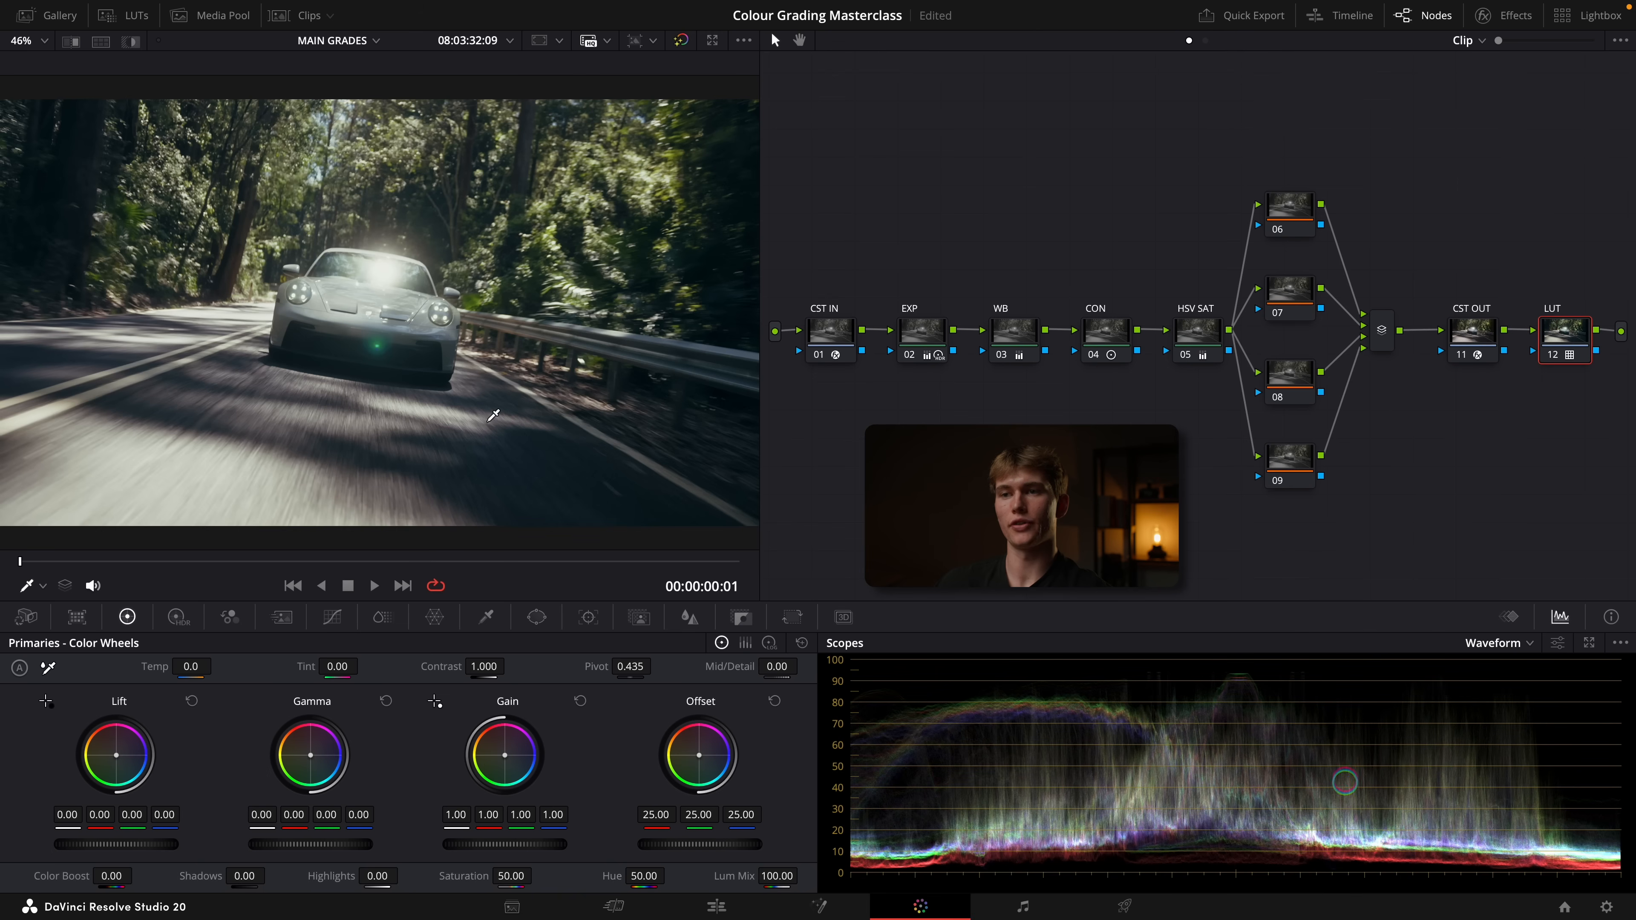
Reduce the LUT node's strength by setting its key output gain to 0.5 and fine-tuning it to 0.478
{"action": "left_click", "coordinate": [742, 617]}
{"action": "double_click", "coordinate": [631, 782]}
{"action": "type", "text": ".5"}
{"action": "key", "text": "Return"}
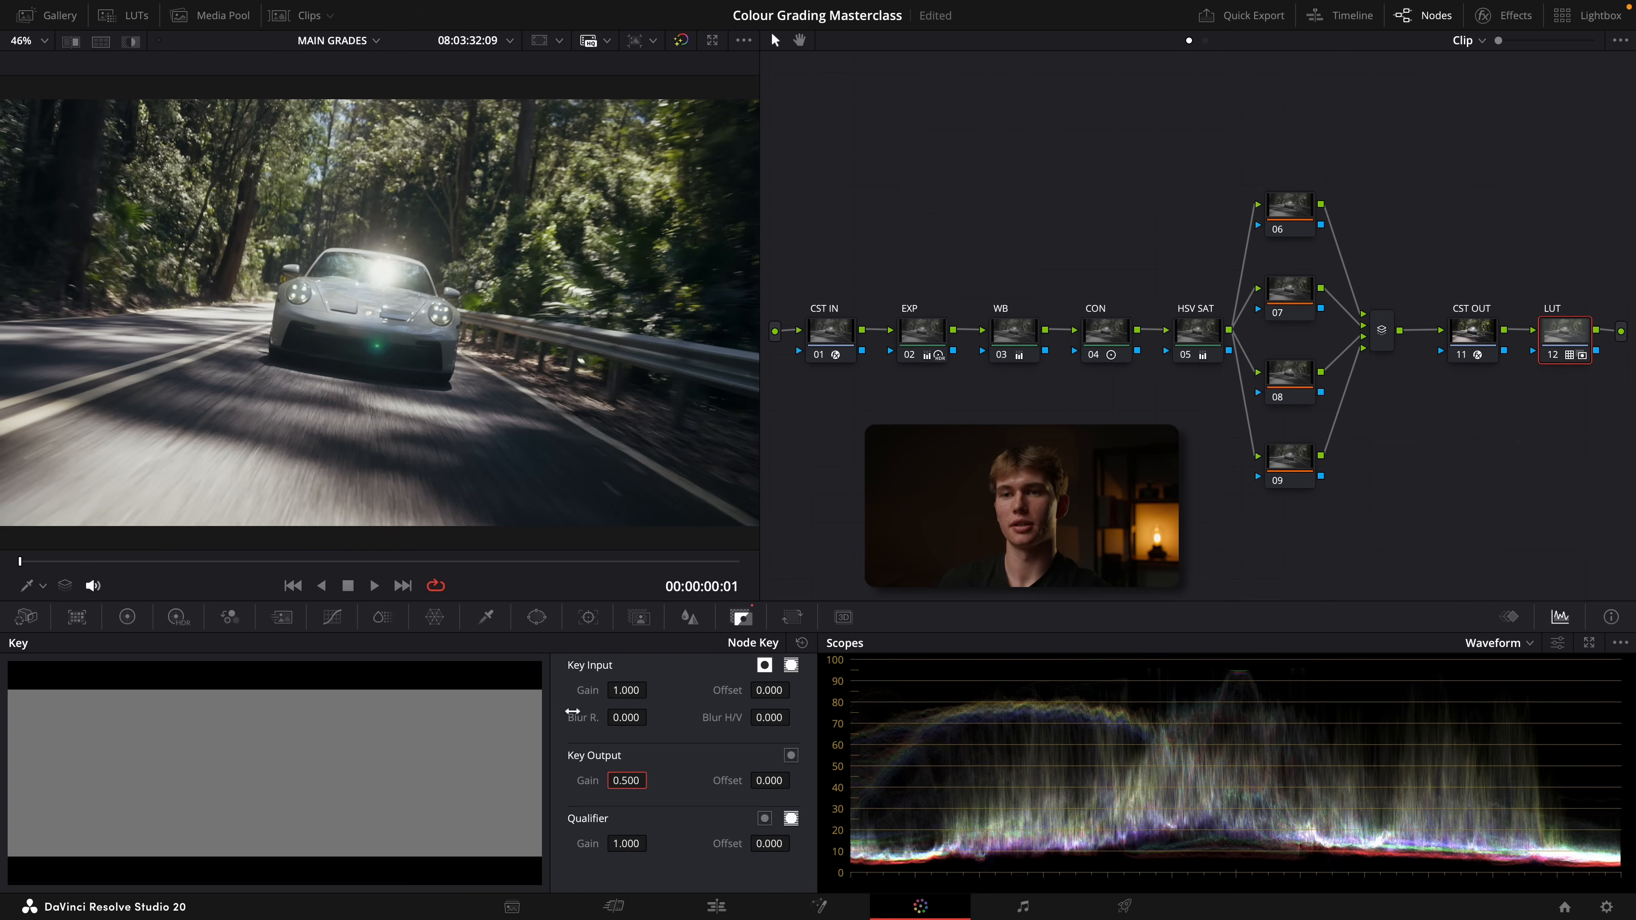
{"action": "left_click_drag", "start_coordinate": [634, 779], "coordinate": [631, 779]}
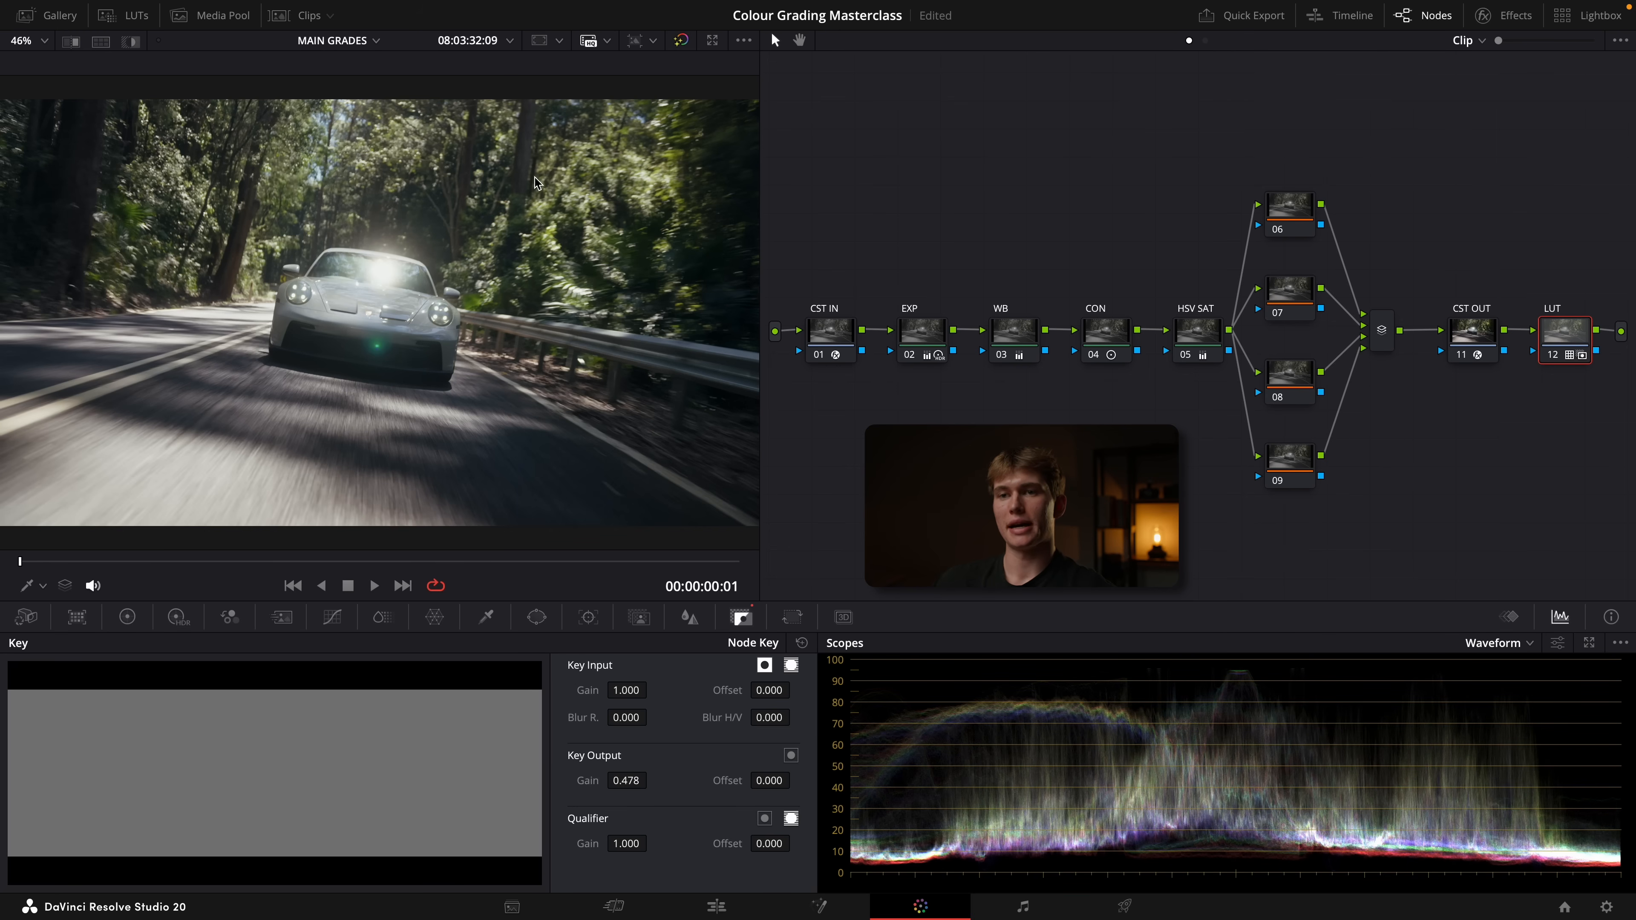
On node 06, add a circular window, stretch it into a wide ellipse around the car and rotate it to 7.62
{"action": "left_click", "coordinate": [1290, 216]}
{"action": "left_click_drag", "start_coordinate": [1289, 216], "coordinate": [1292, 216]}
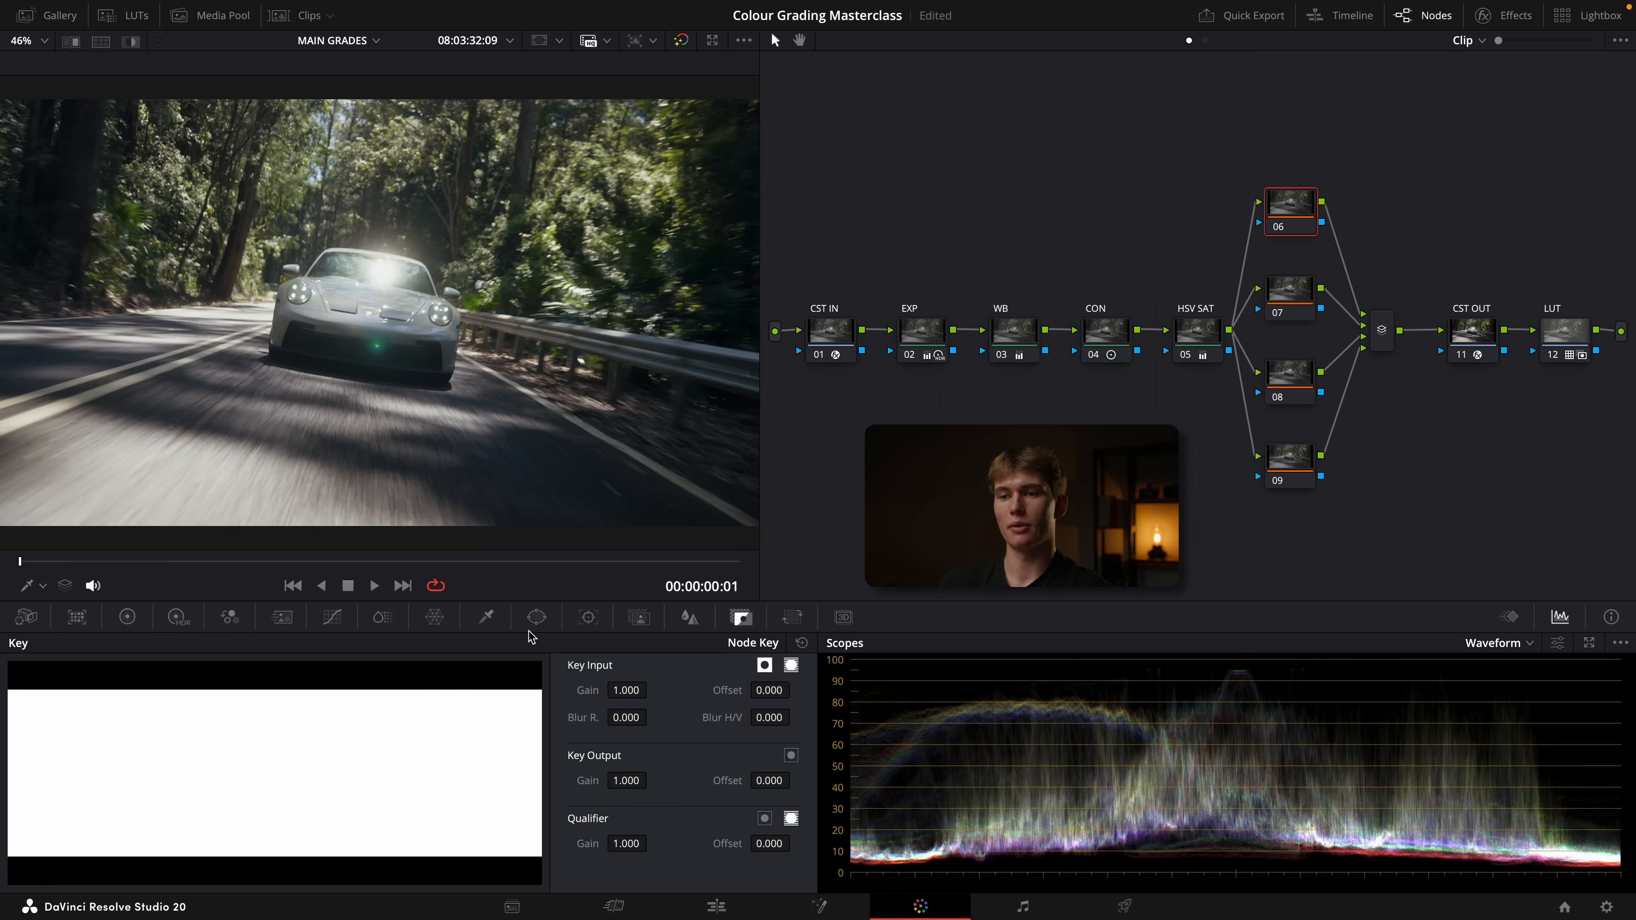
{"action": "left_click", "coordinate": [41, 752]}
{"action": "left_click_drag", "start_coordinate": [498, 316], "coordinate": [714, 315]}
{"action": "scroll", "coordinate": [525, 264], "scroll_direction": "up", "scroll_amount": 1}
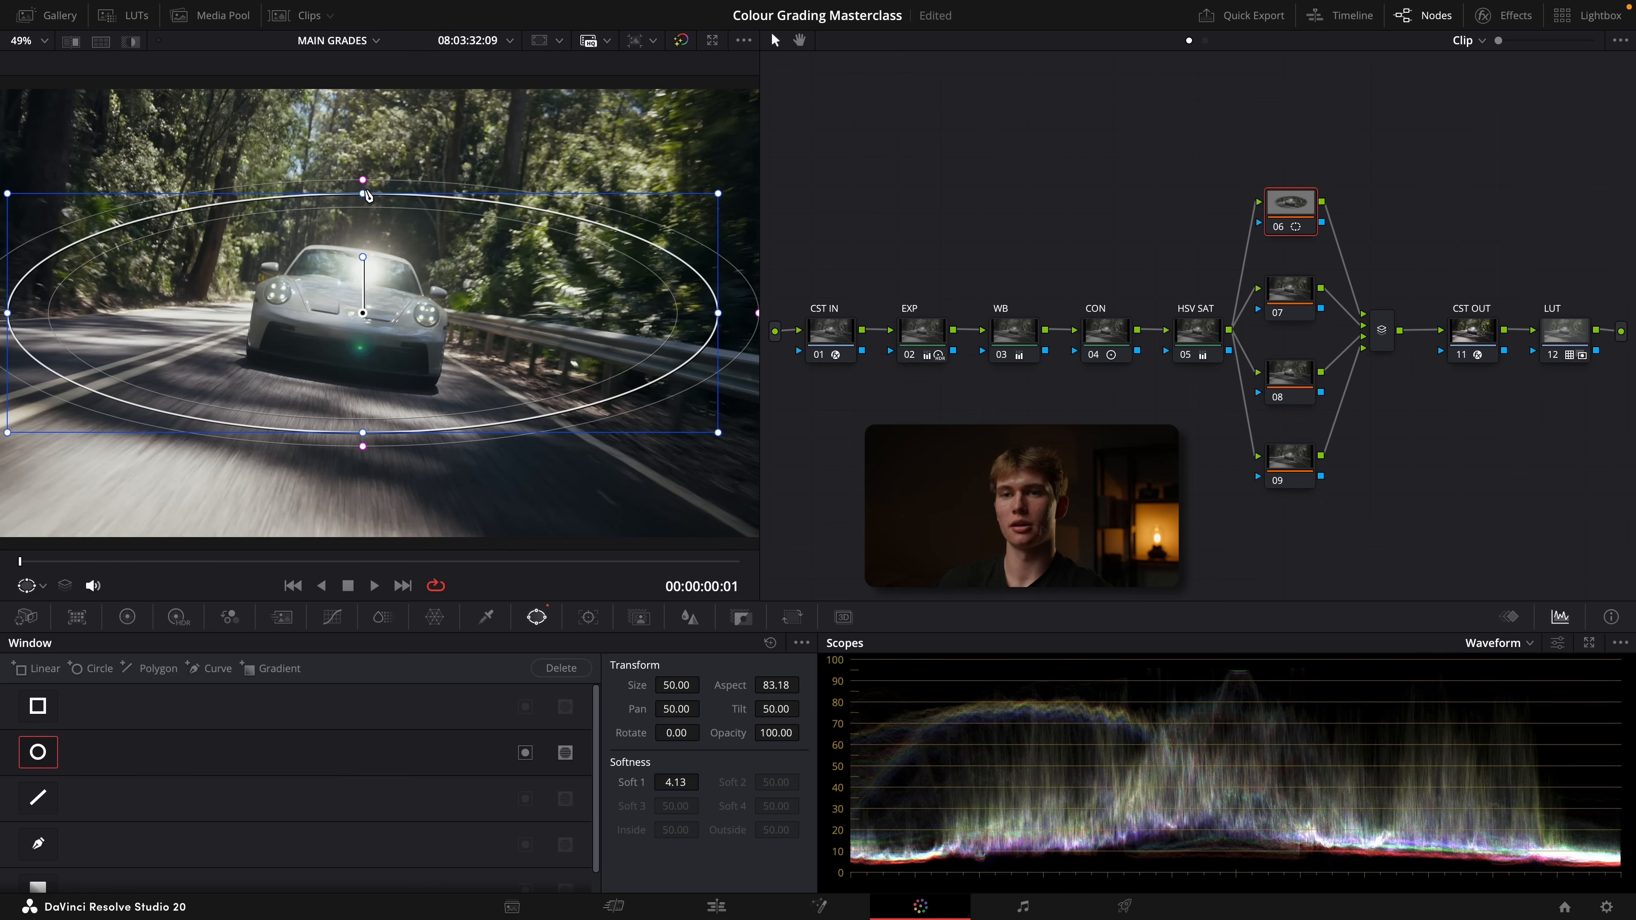
{"action": "left_click_drag", "start_coordinate": [362, 194], "coordinate": [362, 191]}
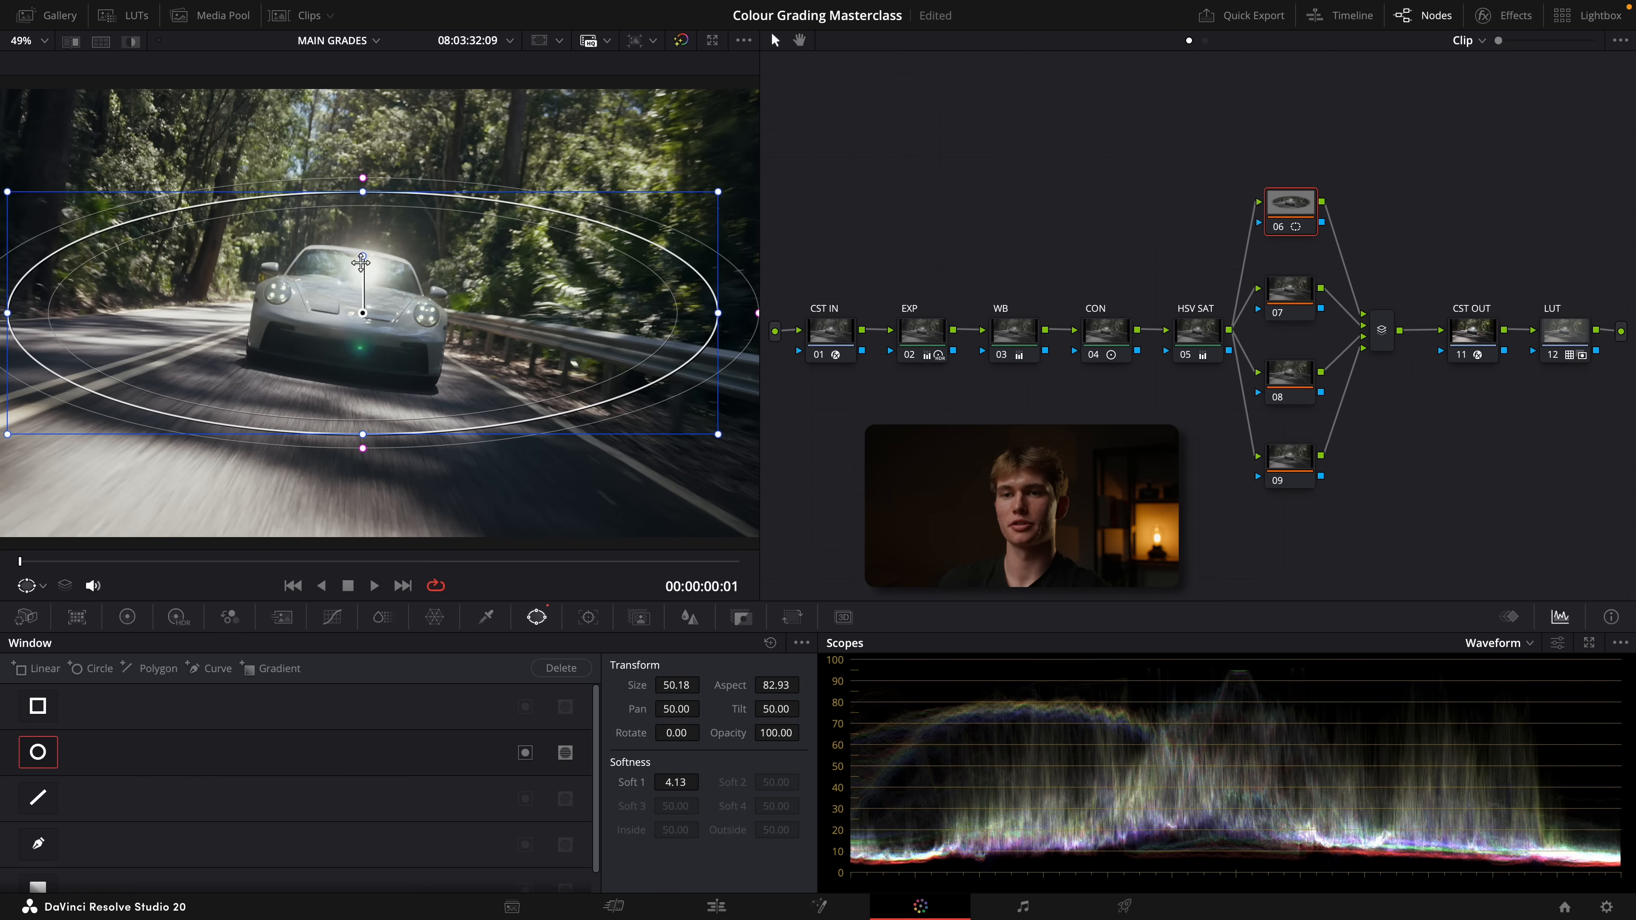
{"action": "left_click_drag", "start_coordinate": [361, 262], "coordinate": [371, 256]}
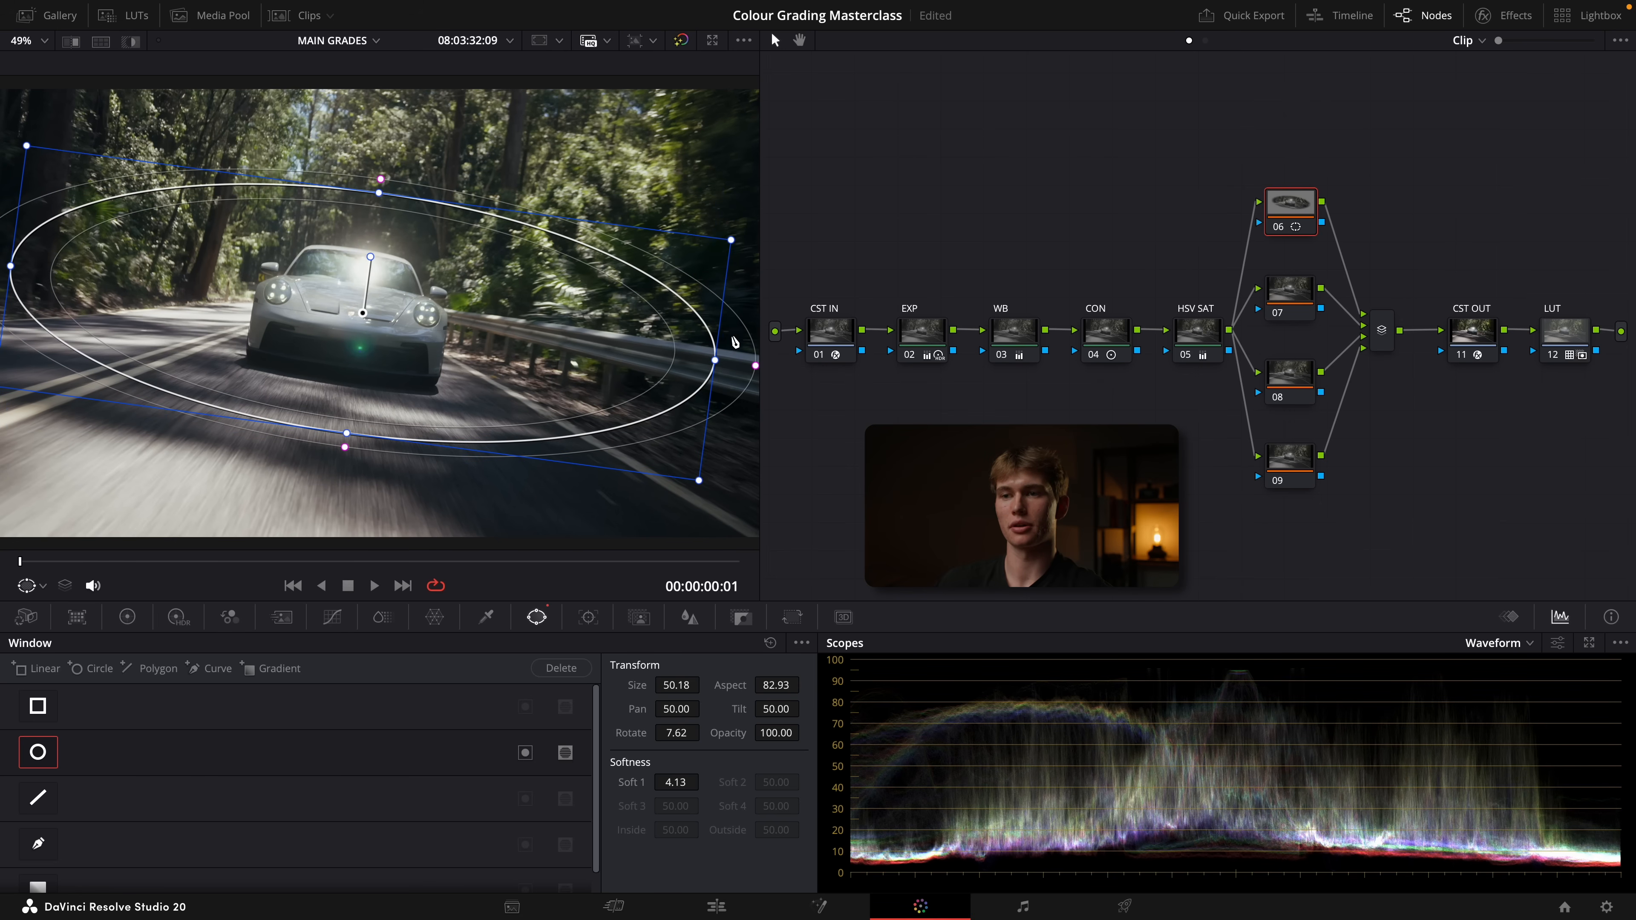
Narrow node 06's ellipse, set its softness to 9.05, invert it, and lower the gamma to darken the area outside it
{"action": "left_click_drag", "start_coordinate": [715, 361], "coordinate": [666, 353]}
{"action": "left_click_drag", "start_coordinate": [683, 238], "coordinate": [635, 240]}
{"action": "left_click_drag", "start_coordinate": [652, 355], "coordinate": [696, 360]}
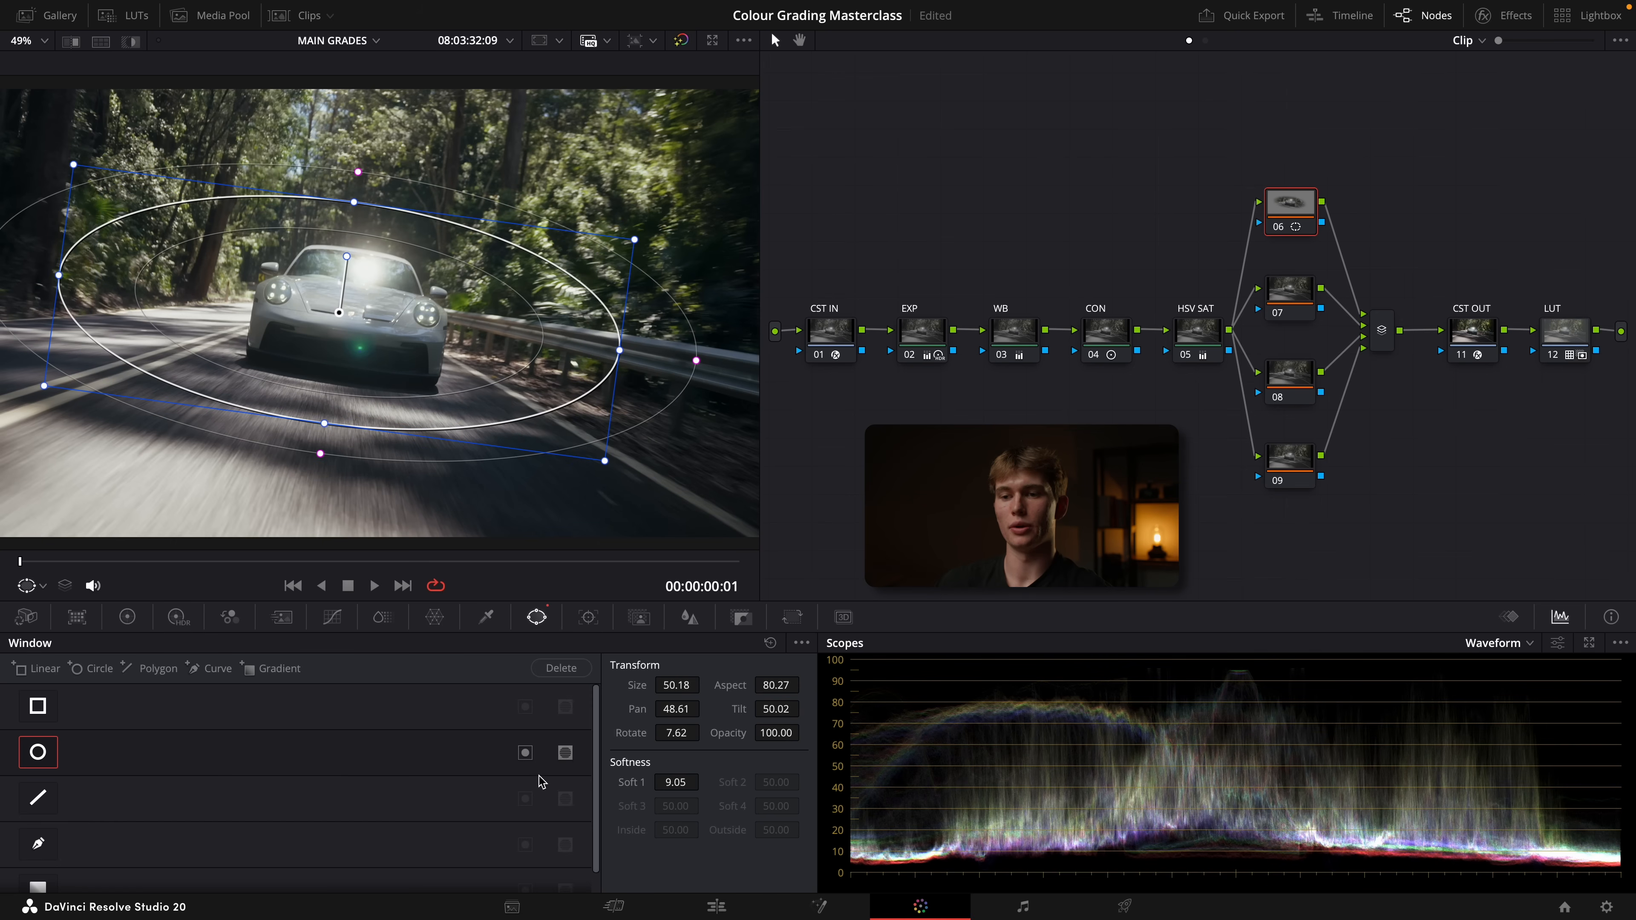
{"action": "left_click", "coordinate": [128, 617]}
{"action": "left_click_drag", "start_coordinate": [310, 844], "coordinate": [302, 844]}
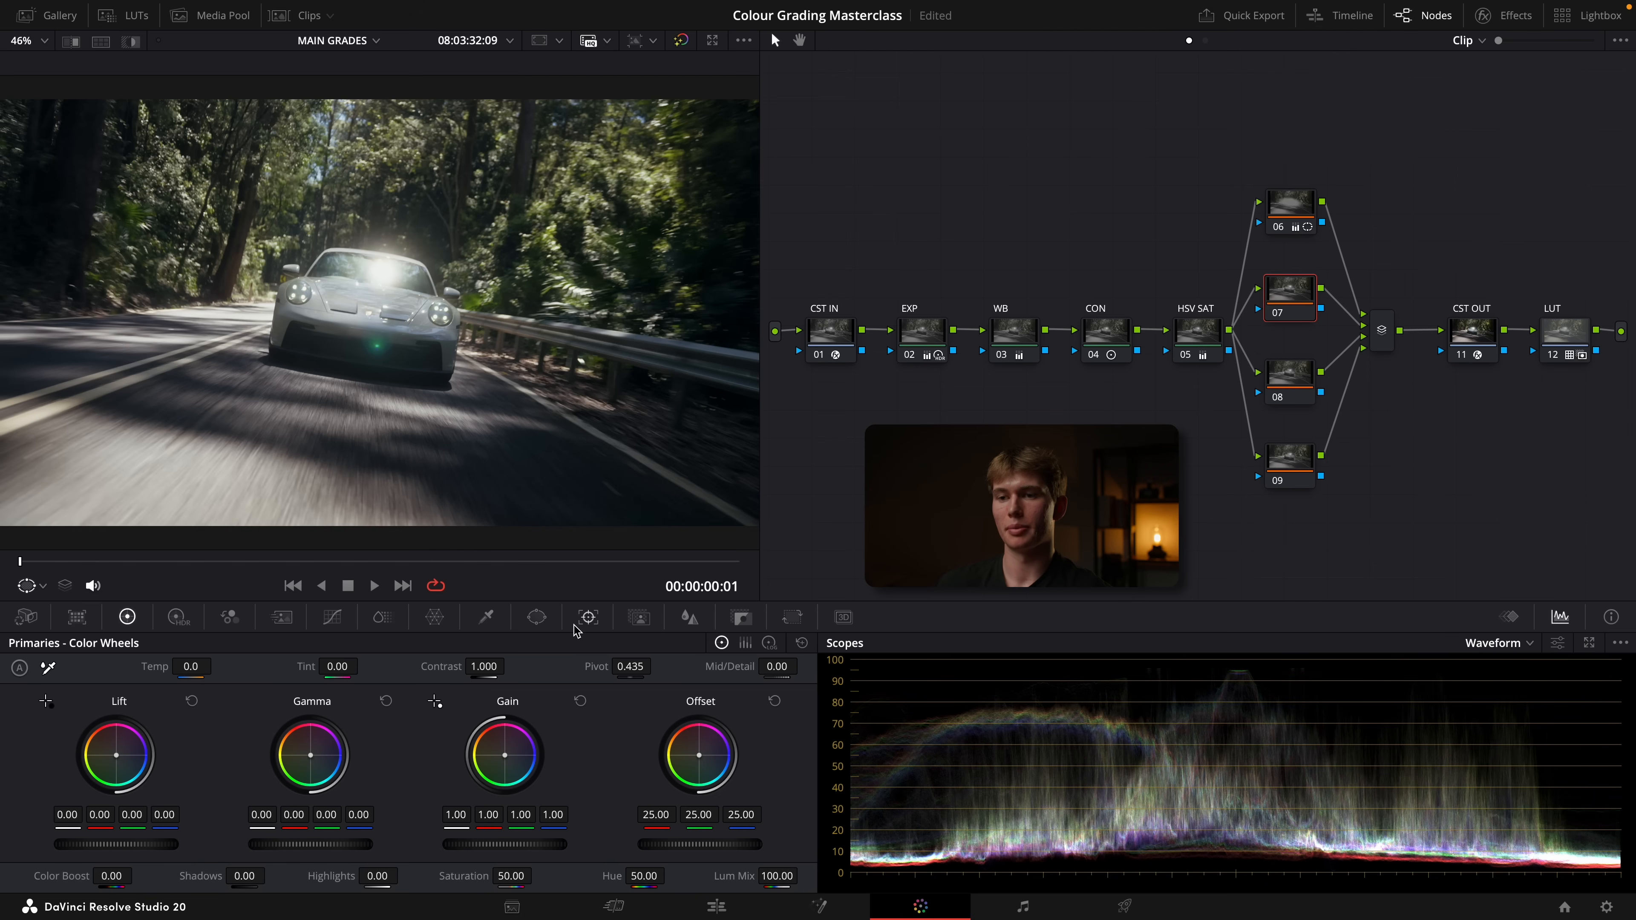
Add an angled gradient window to node 07 over the image's left side and darken that area
{"action": "left_click", "coordinate": [536, 620]}
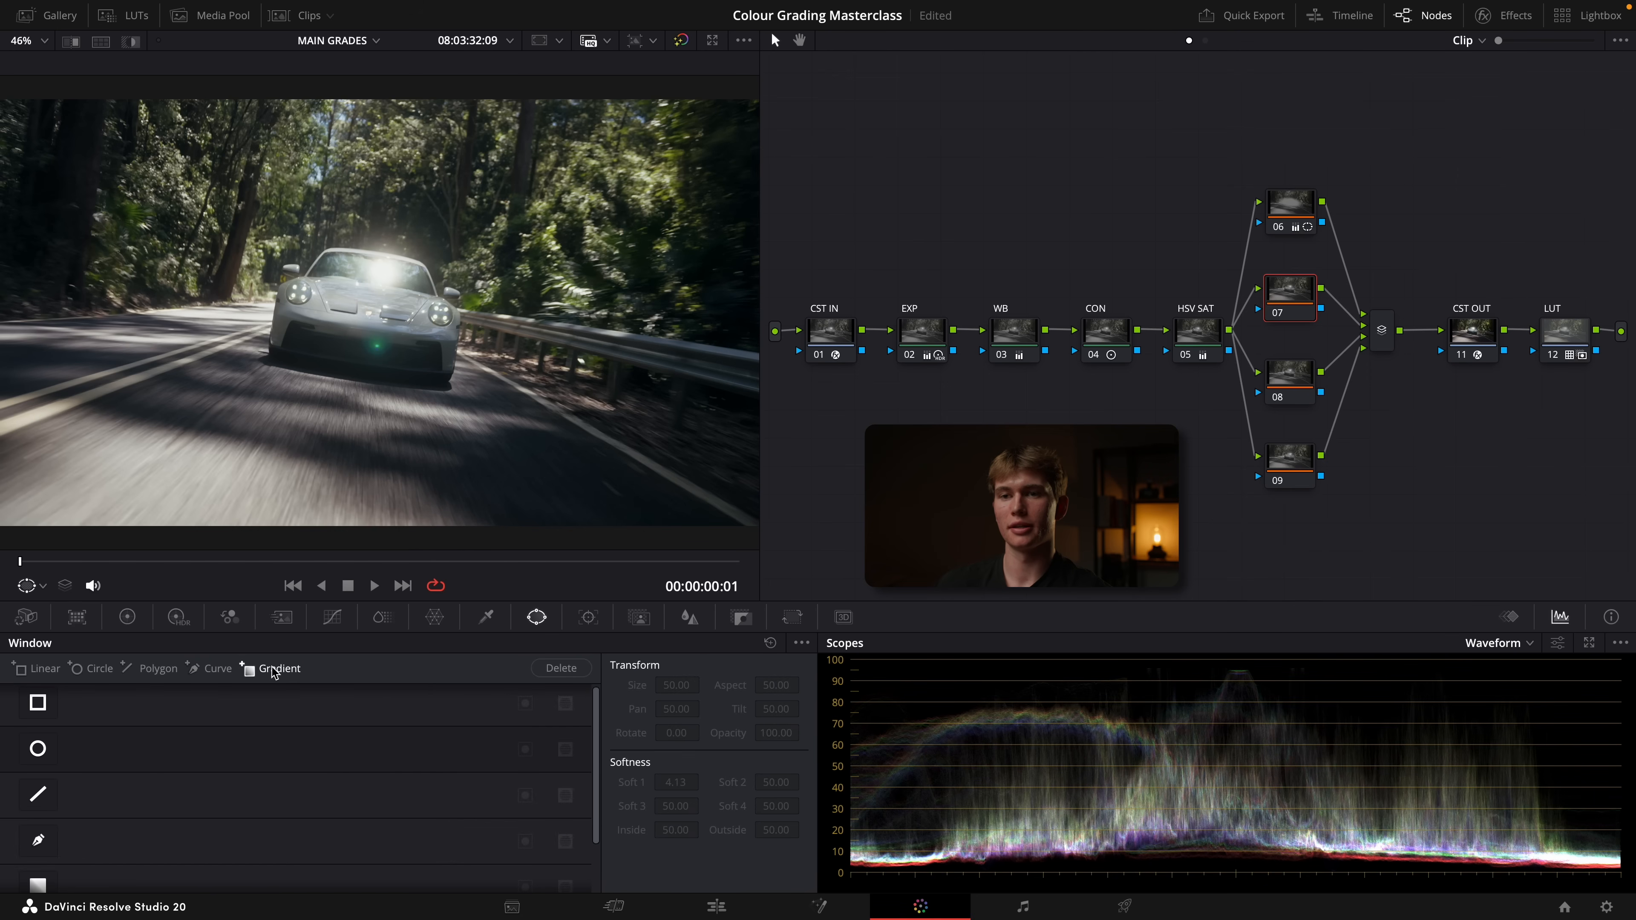
{"action": "left_click", "coordinate": [272, 668]}
{"action": "left_click_drag", "start_coordinate": [379, 355], "coordinate": [445, 244]}
{"action": "left_click_drag", "start_coordinate": [181, 465], "coordinate": [176, 462]}
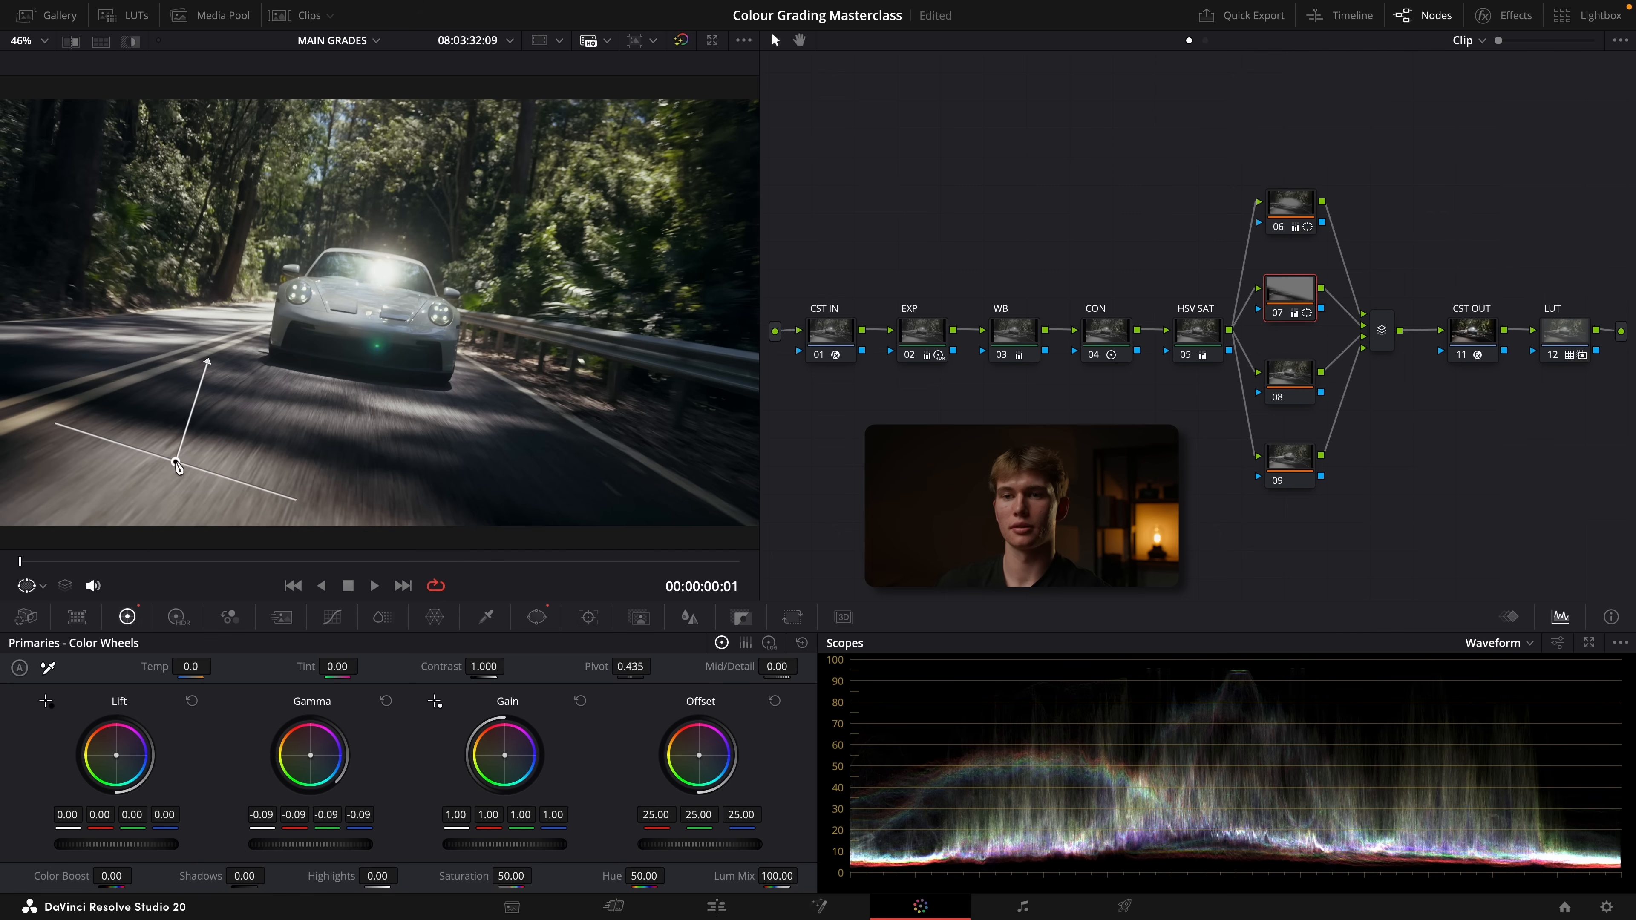
On node 08, fit a slightly tilted, softened circular window around the car and raise the gain inside it
{"action": "left_click", "coordinate": [1280, 390]}
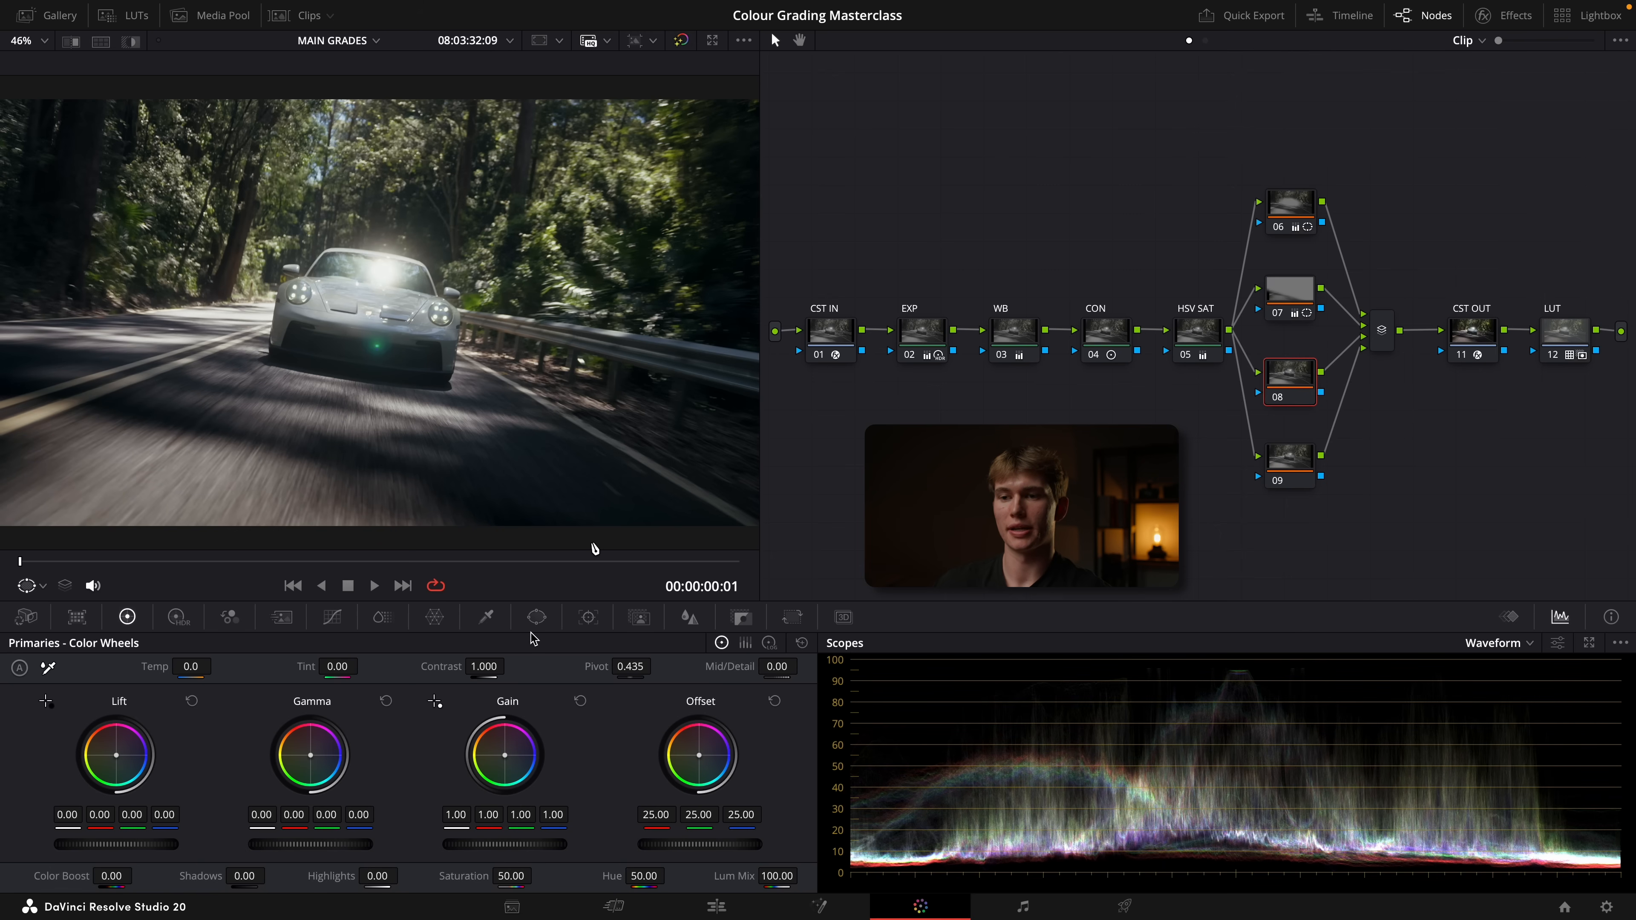
{"action": "left_click", "coordinate": [534, 620]}
{"action": "left_click", "coordinate": [29, 754]}
{"action": "left_click_drag", "start_coordinate": [379, 199], "coordinate": [379, 243]}
{"action": "left_click_drag", "start_coordinate": [379, 313], "coordinate": [369, 305]}
{"action": "left_click_drag", "start_coordinate": [368, 272], "coordinate": [374, 272]}
{"action": "left_click_drag", "start_coordinate": [470, 327], "coordinate": [508, 331]}
{"action": "left_click", "coordinate": [127, 616]}
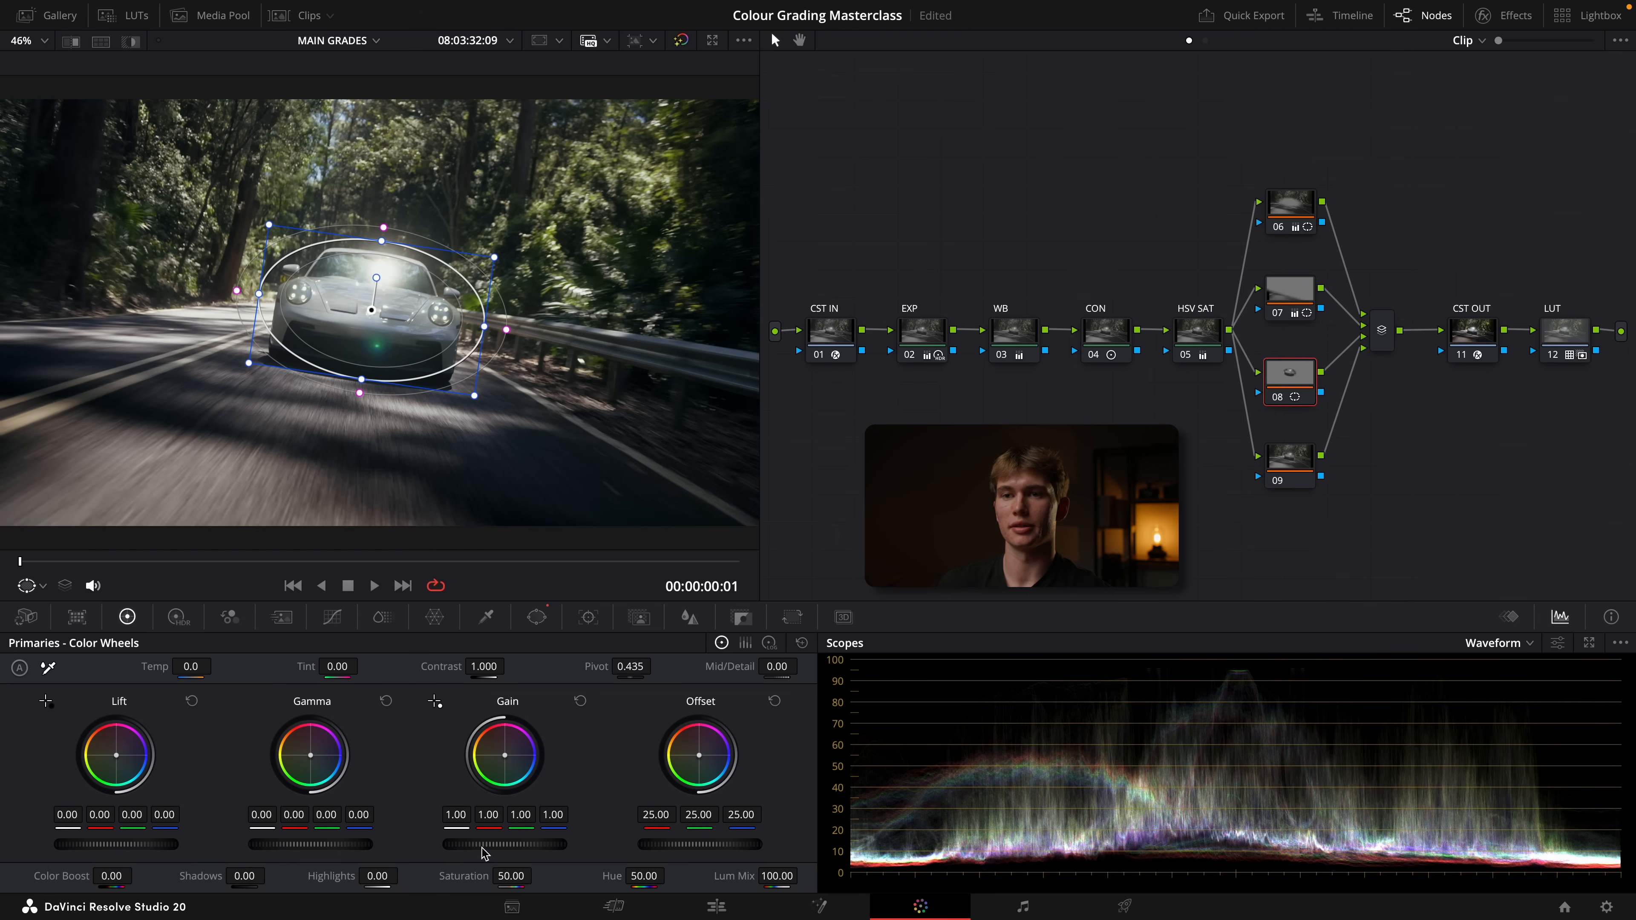
{"action": "left_click_drag", "start_coordinate": [505, 844], "coordinate": [513, 844]}
On node 09, place a soft circular window over the windshield glare, lower its highlights, and widen the window
{"action": "left_click", "coordinate": [1289, 460]}
{"action": "scroll", "coordinate": [376, 272], "scroll_direction": "up", "scroll_amount": 5}
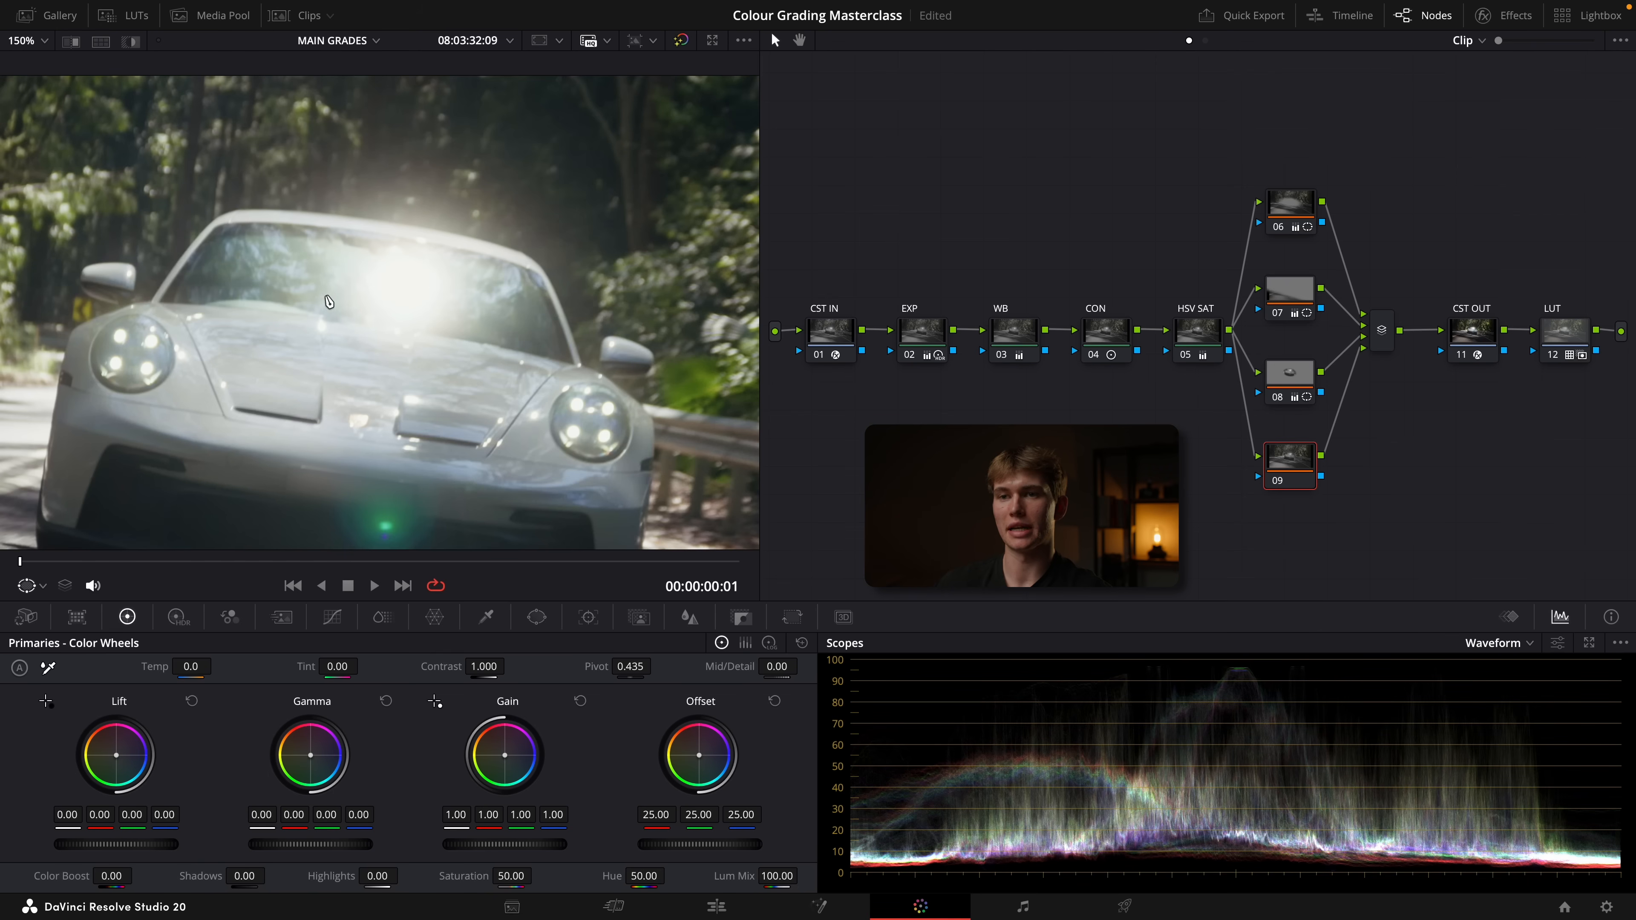
{"action": "left_click", "coordinate": [537, 617]}
{"action": "left_click", "coordinate": [38, 752]}
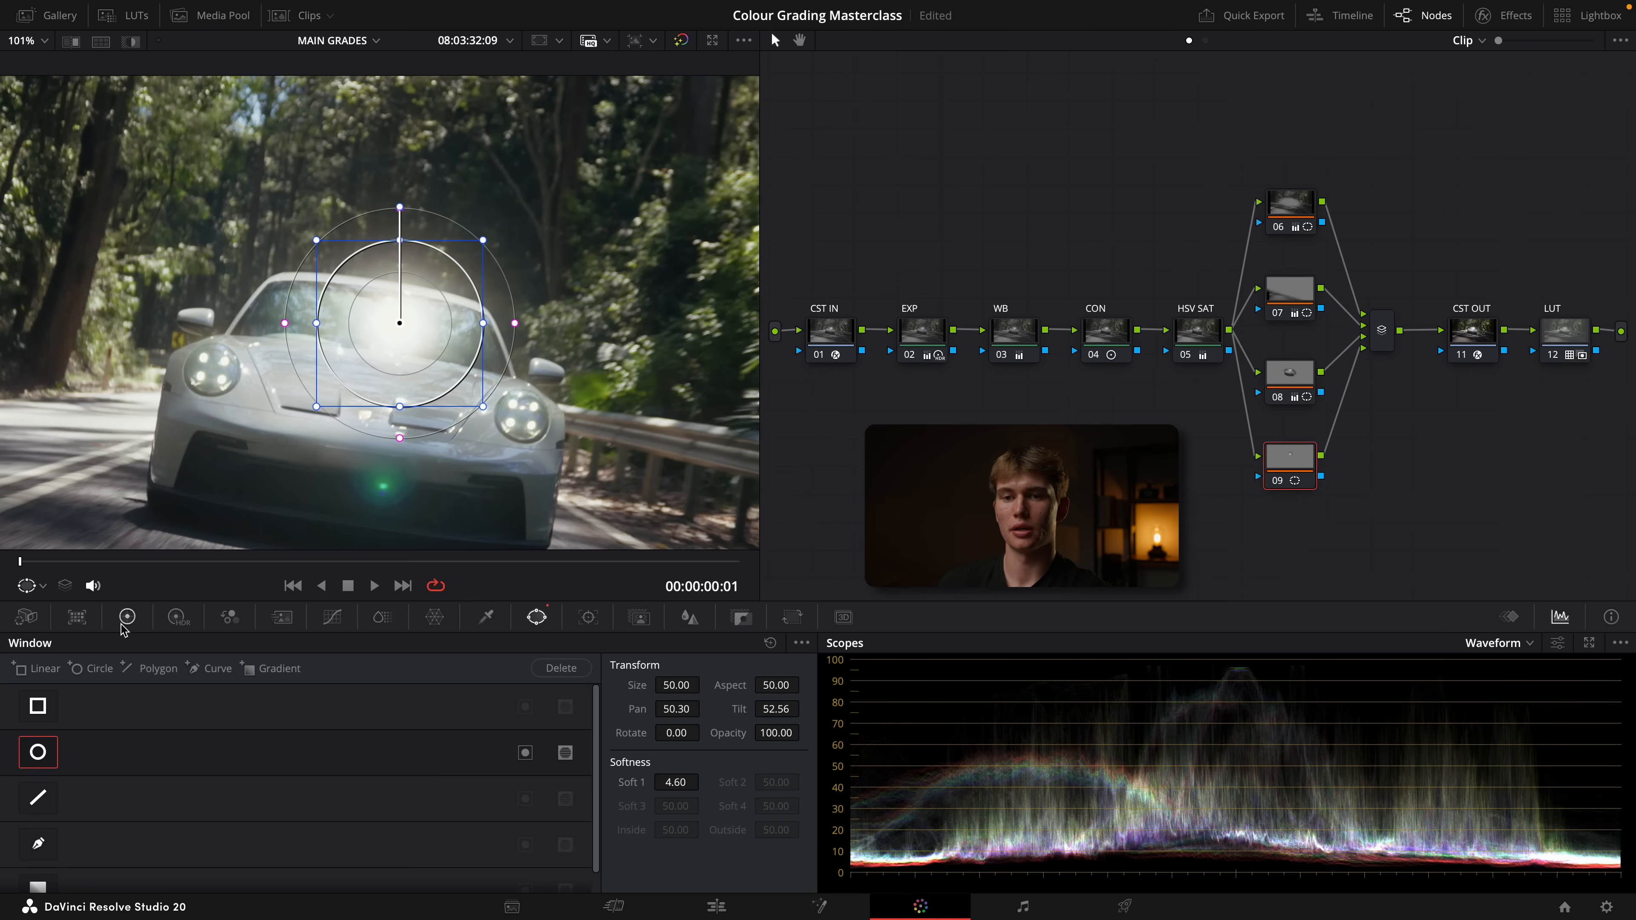
{"action": "left_click", "coordinate": [127, 617]}
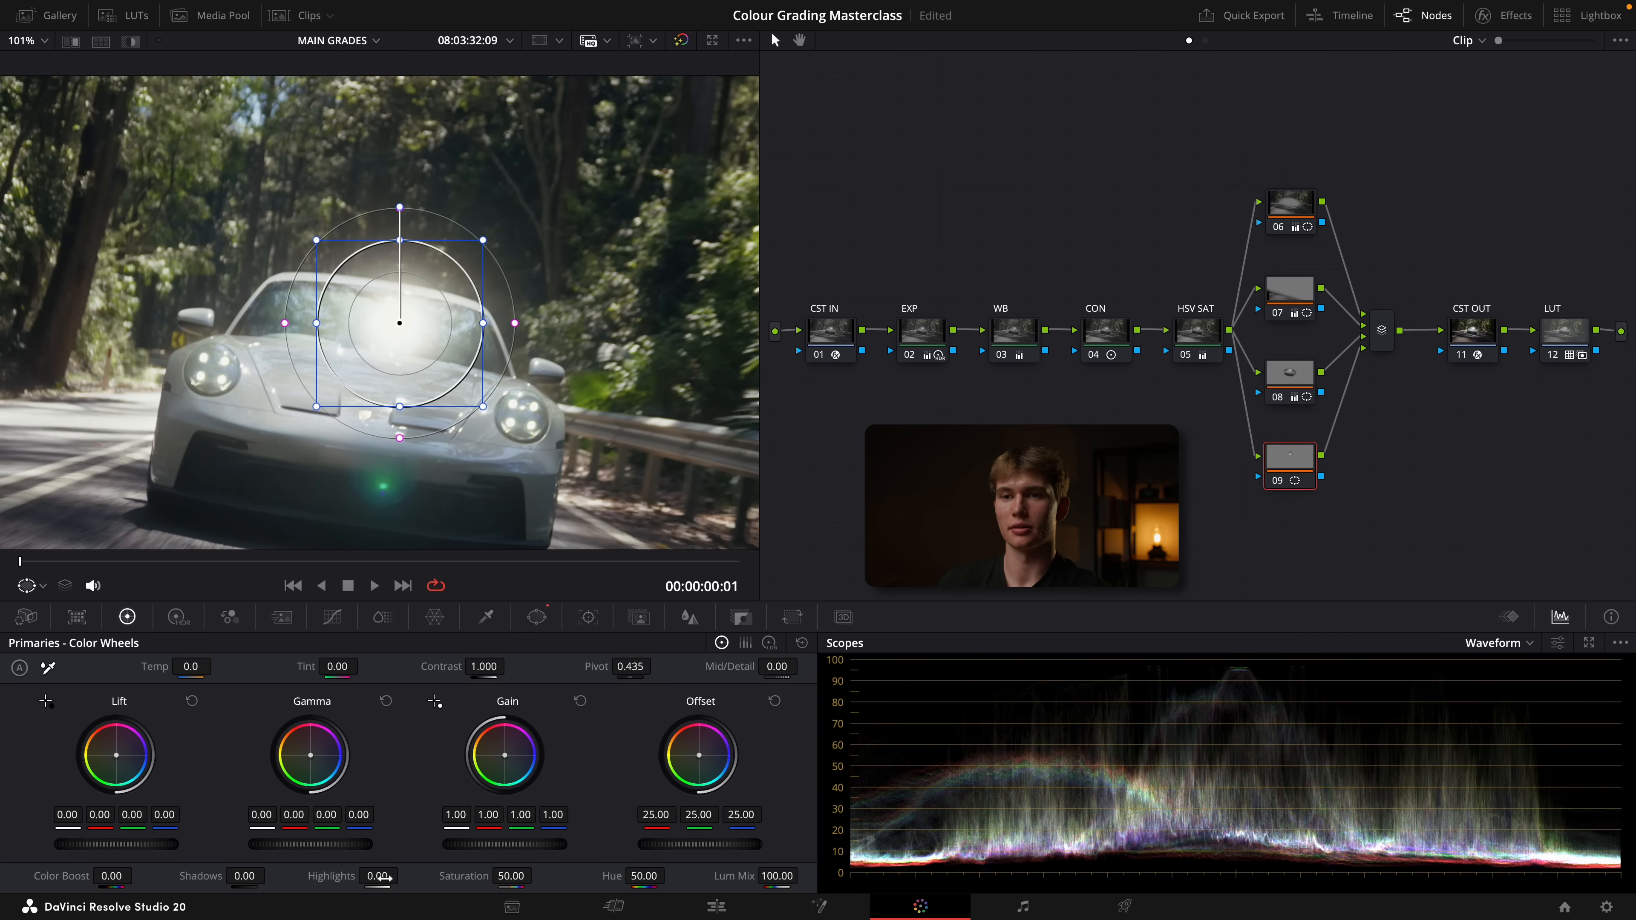
{"action": "left_click_drag", "start_coordinate": [378, 876], "coordinate": [320, 876]}
{"action": "left_click_drag", "start_coordinate": [515, 323], "coordinate": [529, 324]}
{"action": "left_click_drag", "start_coordinate": [483, 323], "coordinate": [518, 323]}
Compare the full-screen image with and without node 09, and with nodes 06 to 09 disabled and enabled together
{"action": "key", "text": "p"}
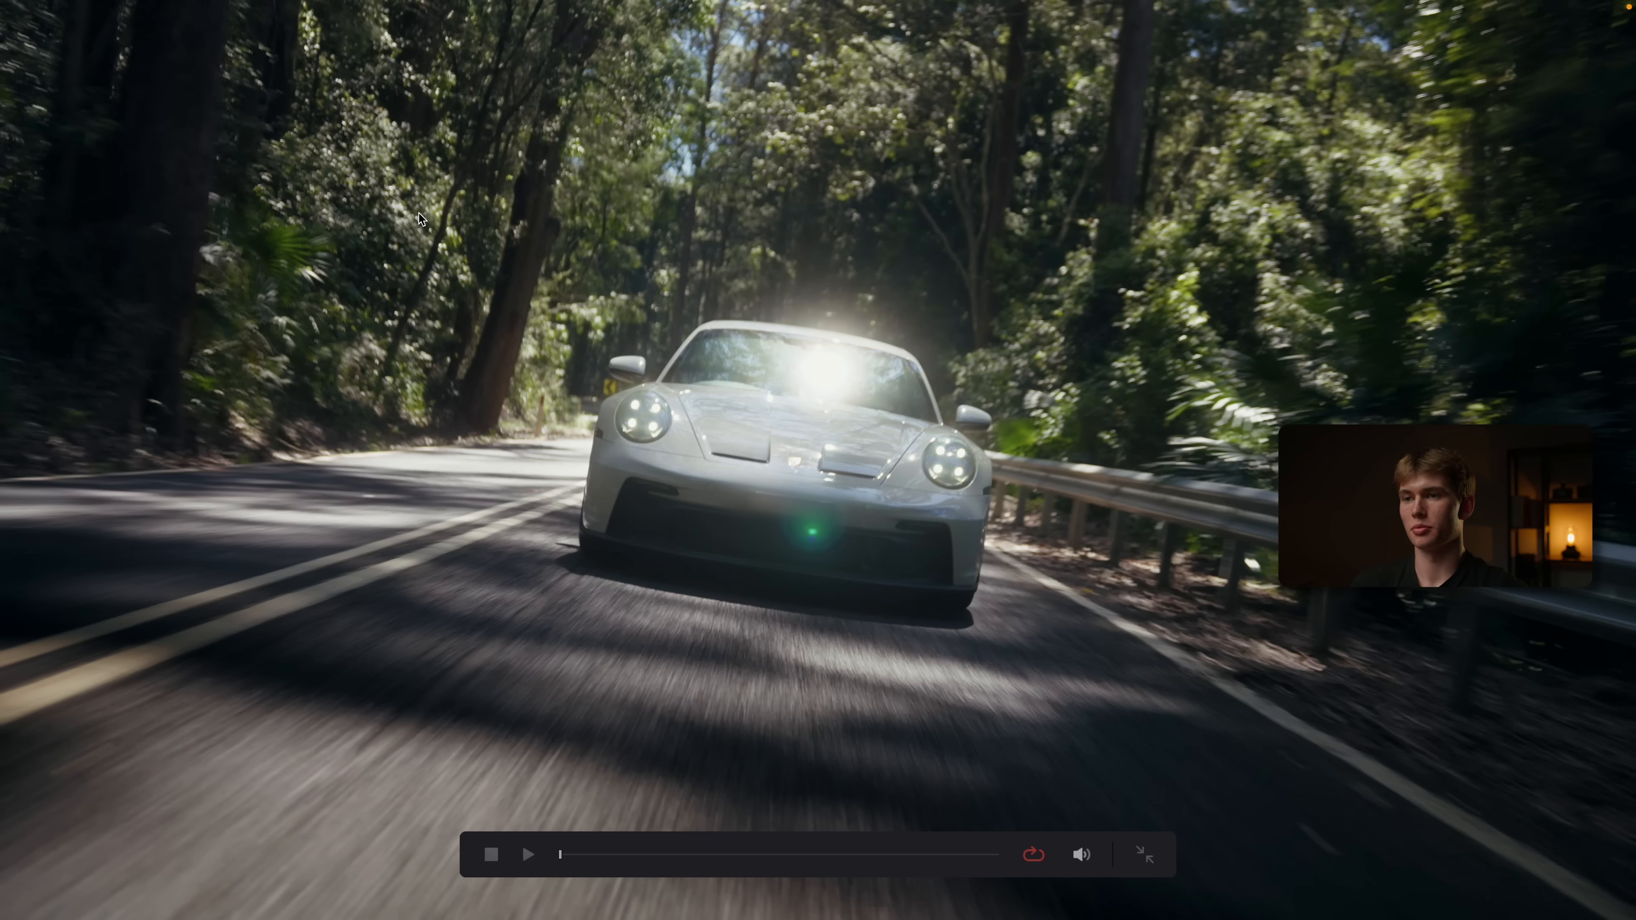
{"action": "key", "text": "super+d"}
{"action": "key", "text": "super+d"}
{"action": "key", "text": "p"}
{"action": "left_click_drag", "start_coordinate": [1275, 139], "coordinate": [1334, 474]}
{"action": "key", "text": "p"}
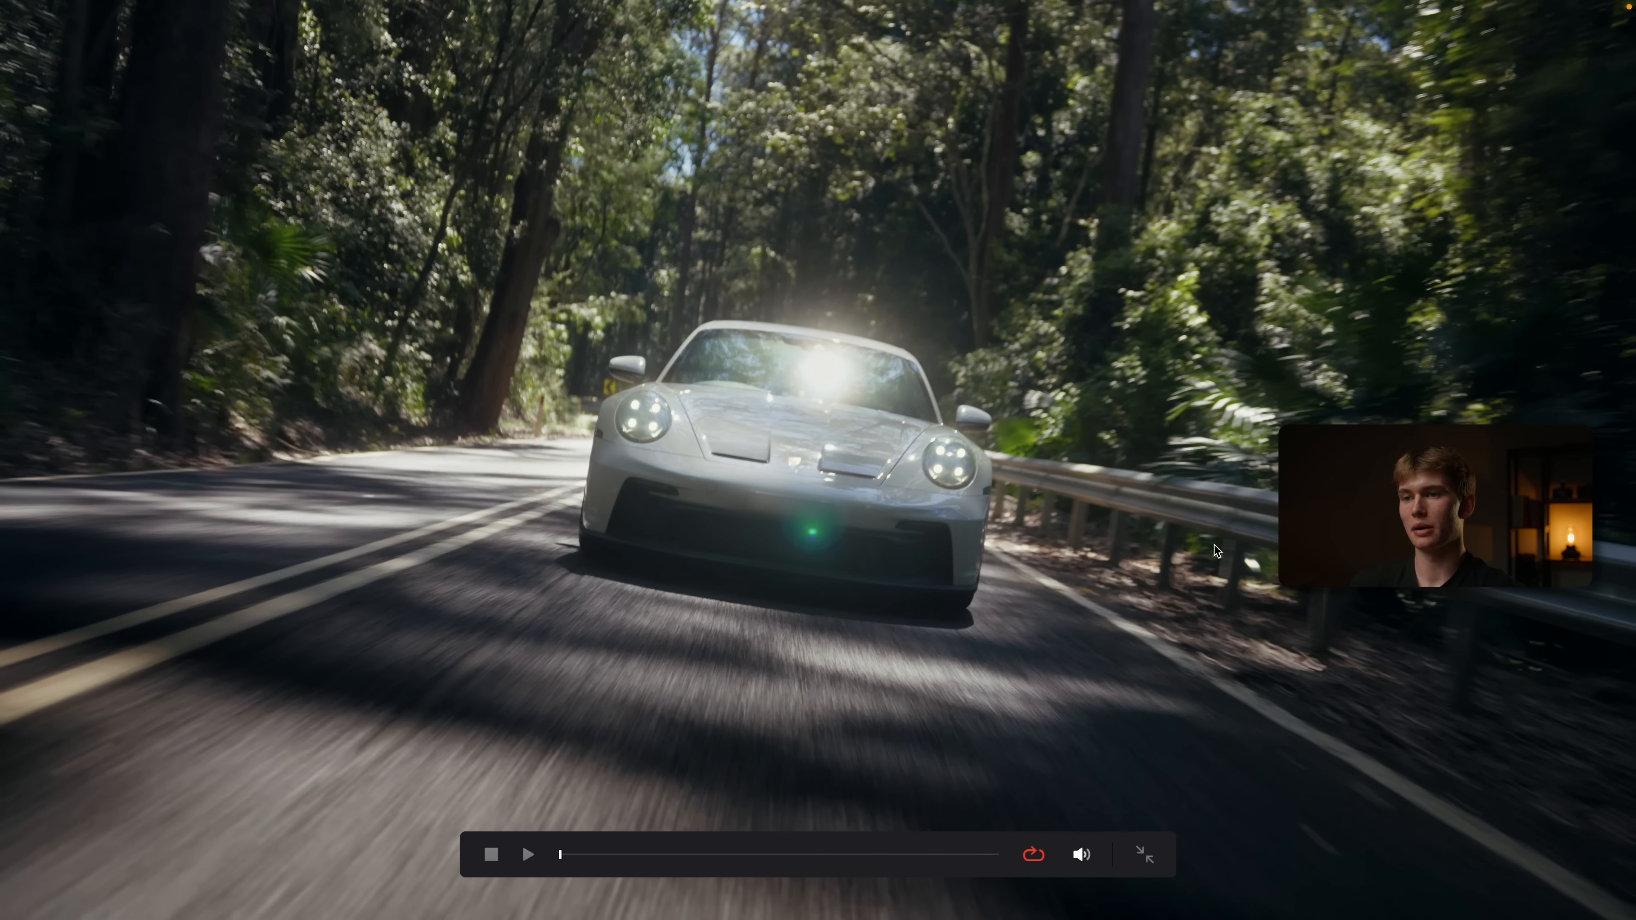
{"action": "key", "text": "super+d"}
{"action": "key", "text": "super+d"}
{"action": "key", "text": "super+d"}
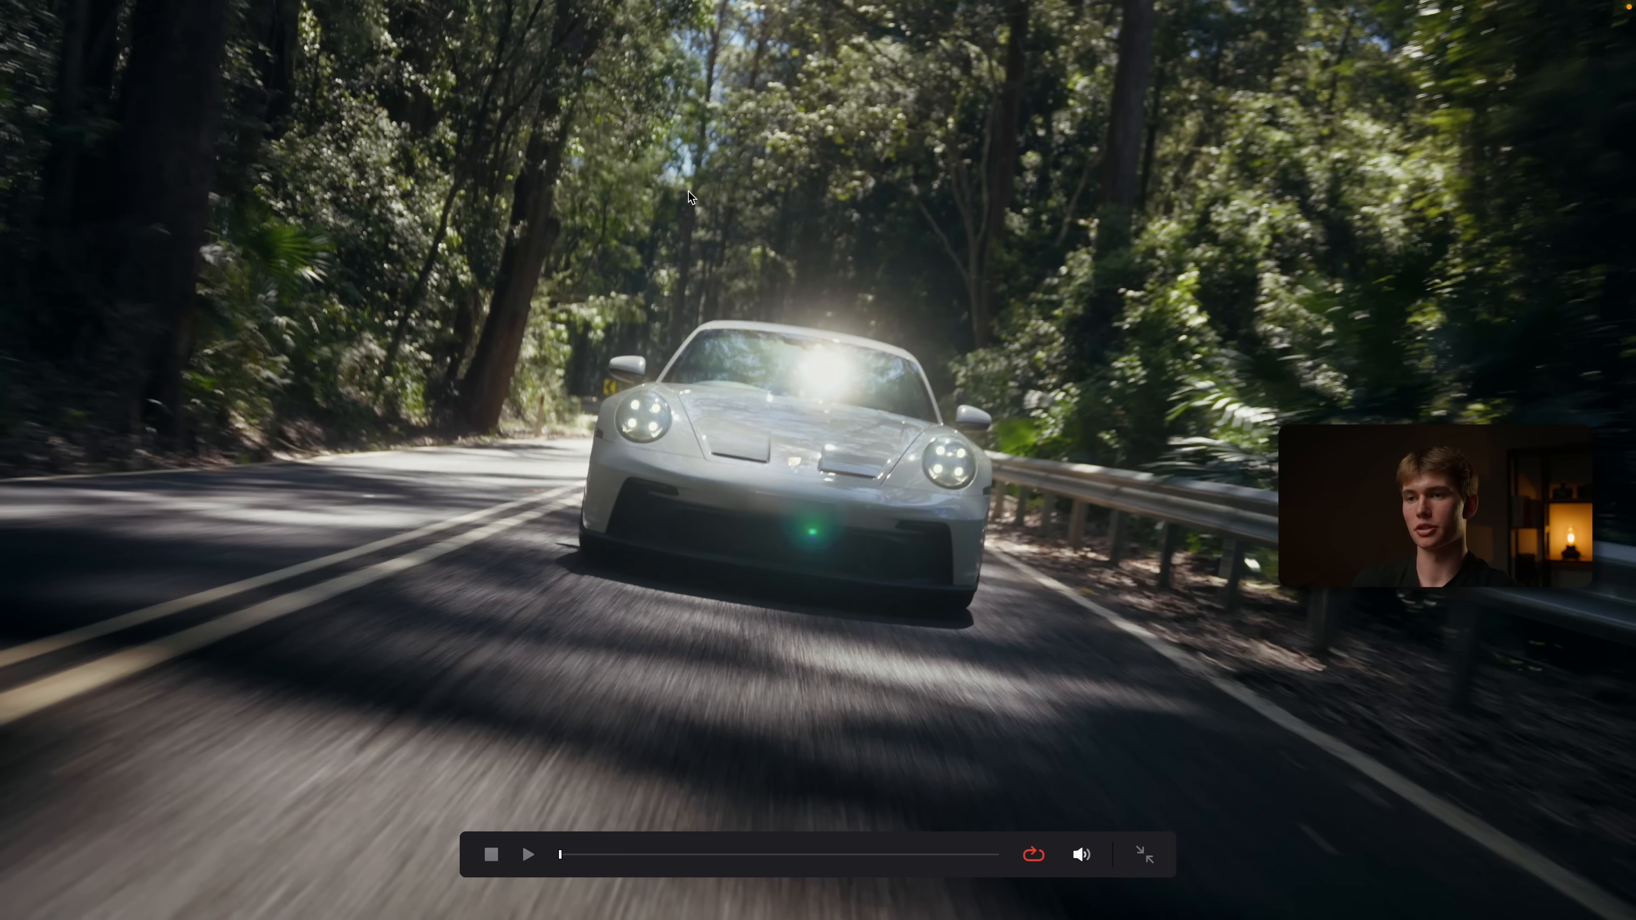
{"action": "key", "text": "Escape"}
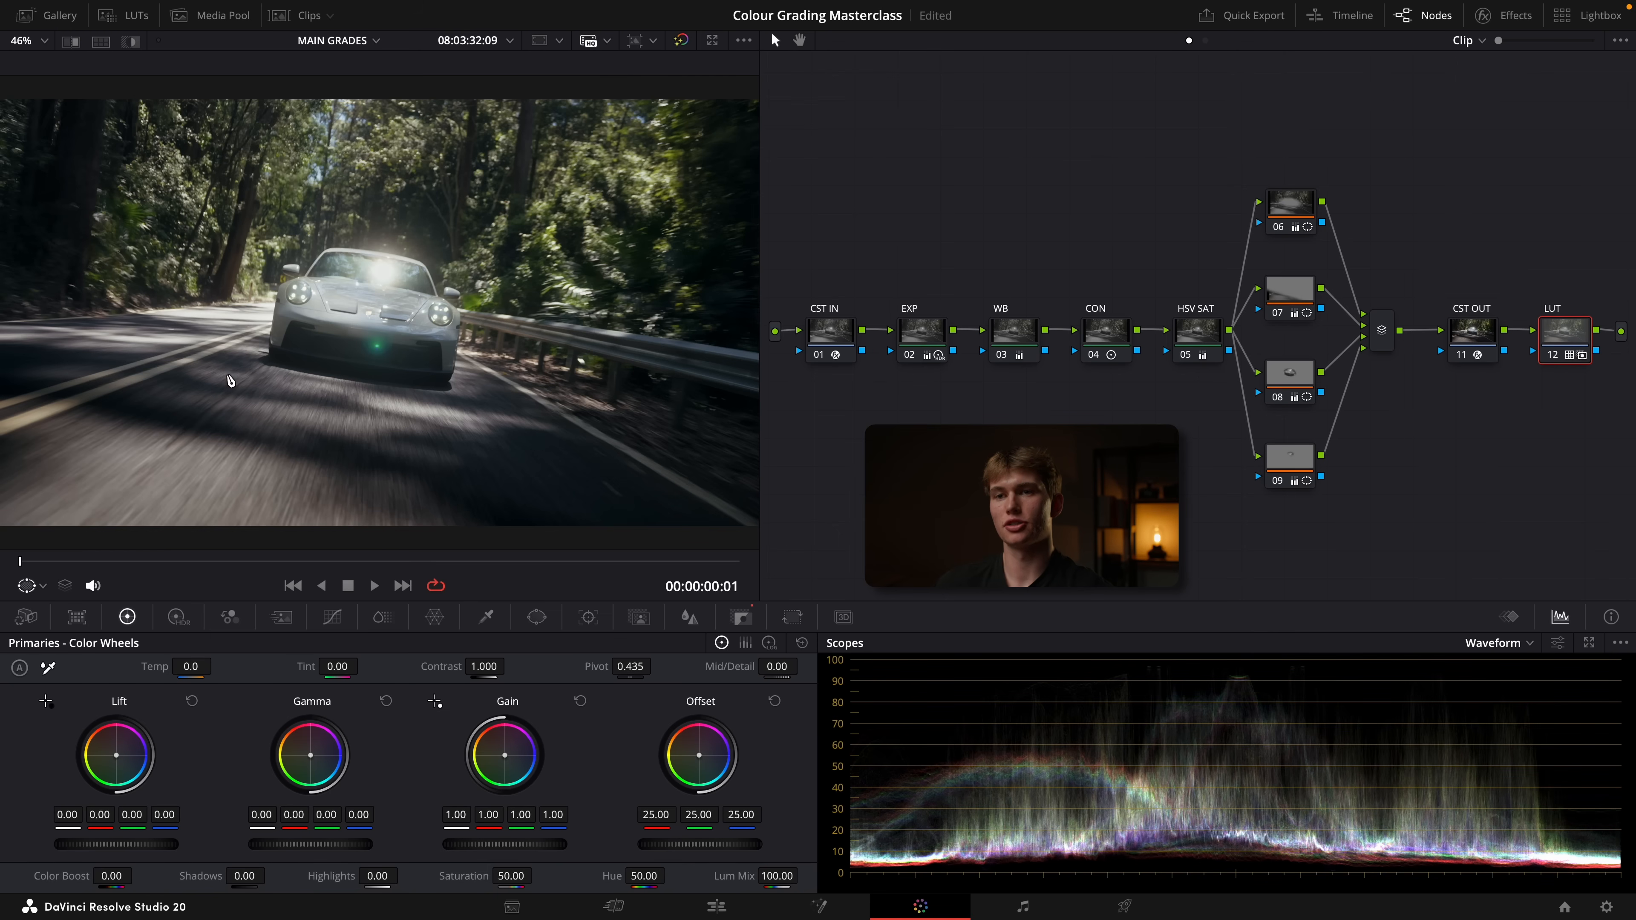
Compare the finished car grade with the original log footage by bypassing and restoring all grades
{"action": "left_click", "coordinate": [683, 42]}
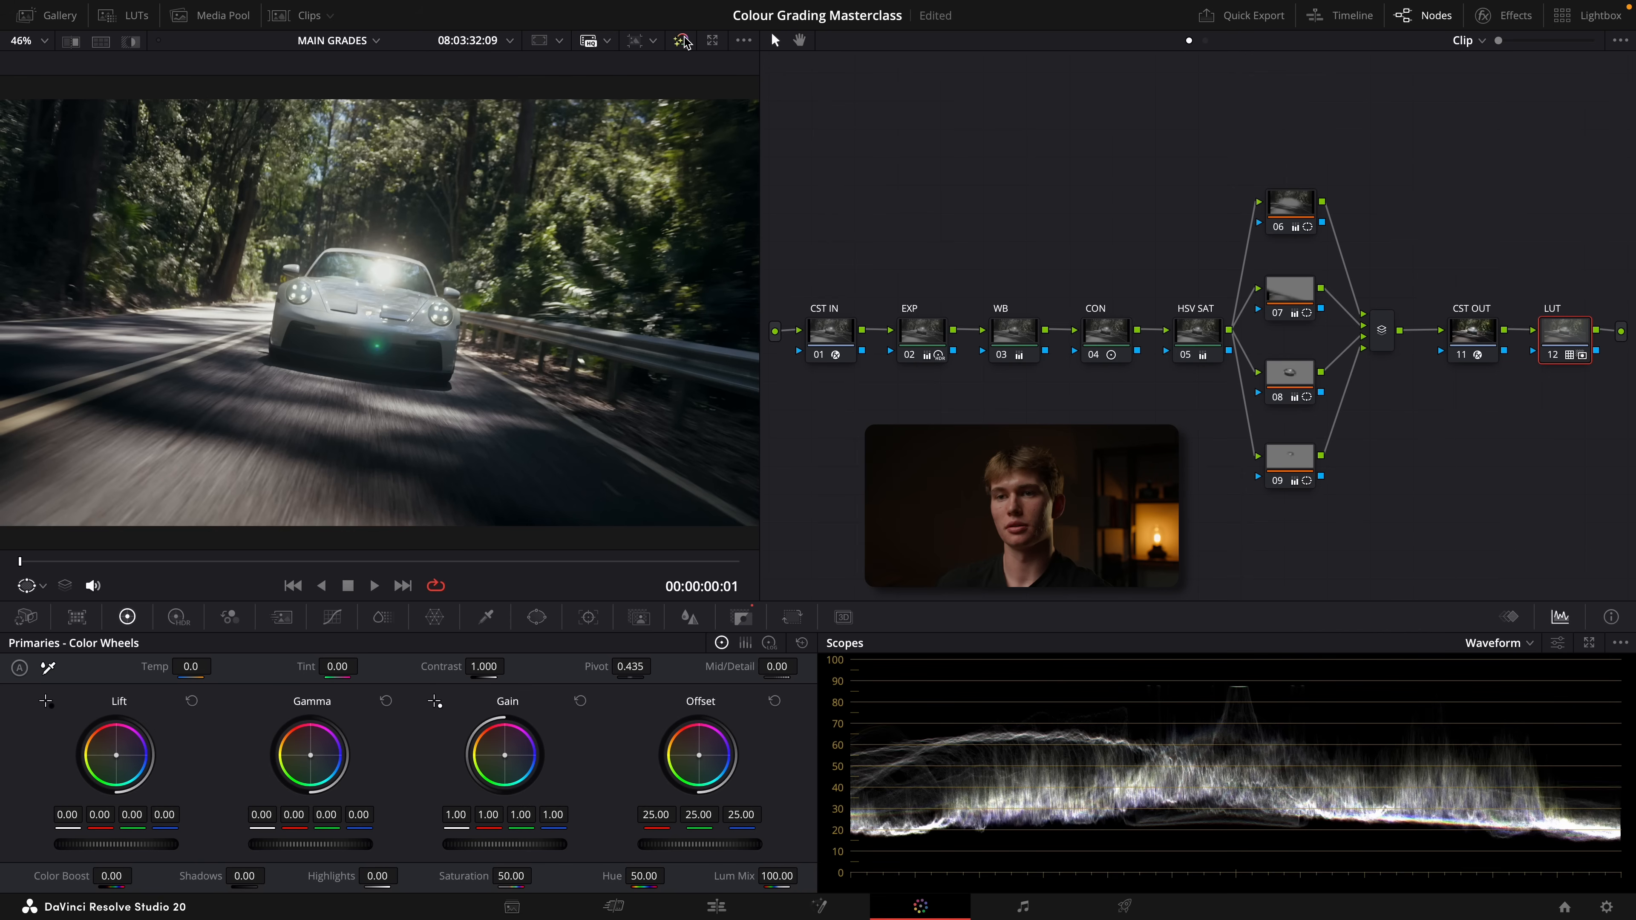
{"action": "left_click", "coordinate": [682, 41]}
{"action": "left_click", "coordinate": [684, 42]}
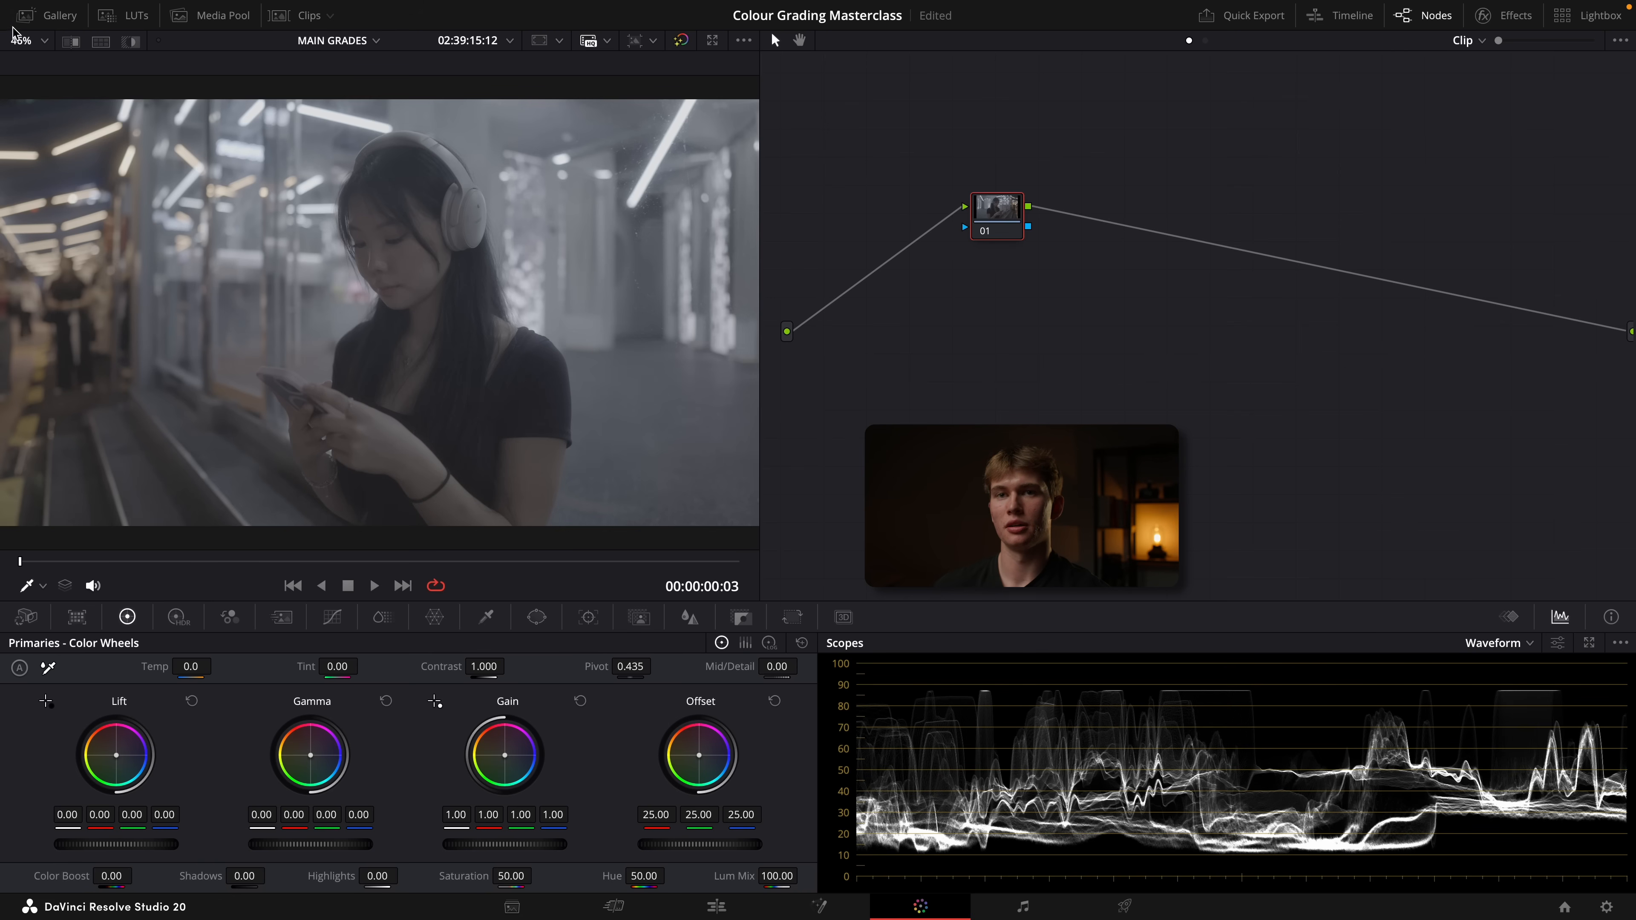
Apply the Sony powergrade from My Powergrades to the clip of the woman with headphones and close the gallery
{"action": "left_click", "coordinate": [48, 15]}
{"action": "right_click", "coordinate": [339, 84]}
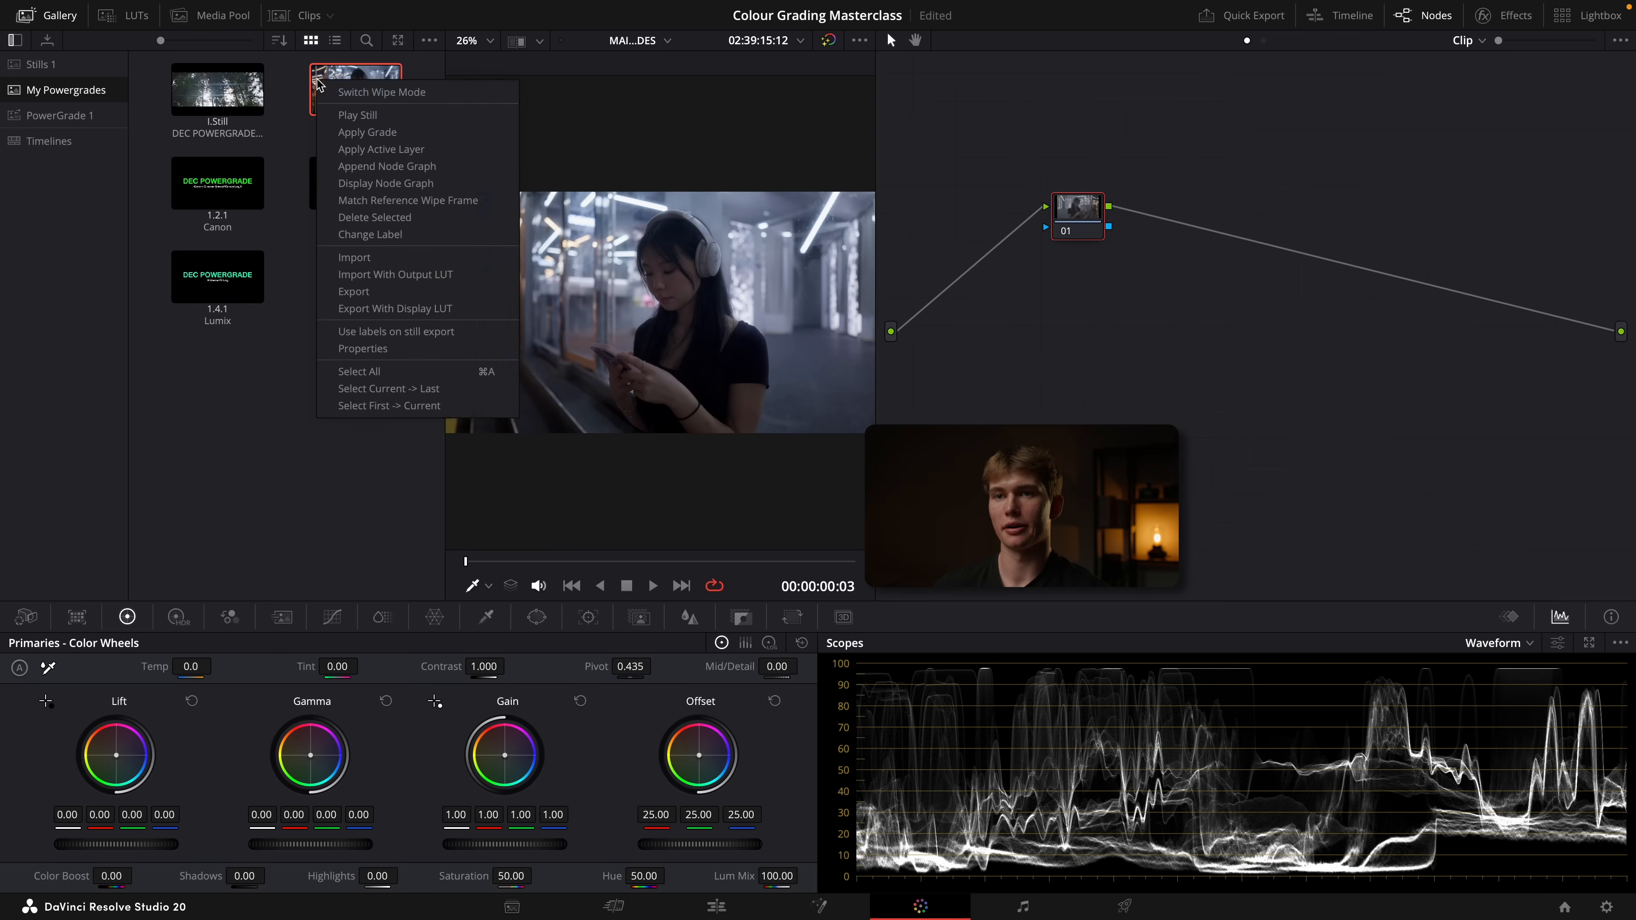
{"action": "left_click", "coordinate": [361, 91]}
{"action": "left_click", "coordinate": [48, 15]}
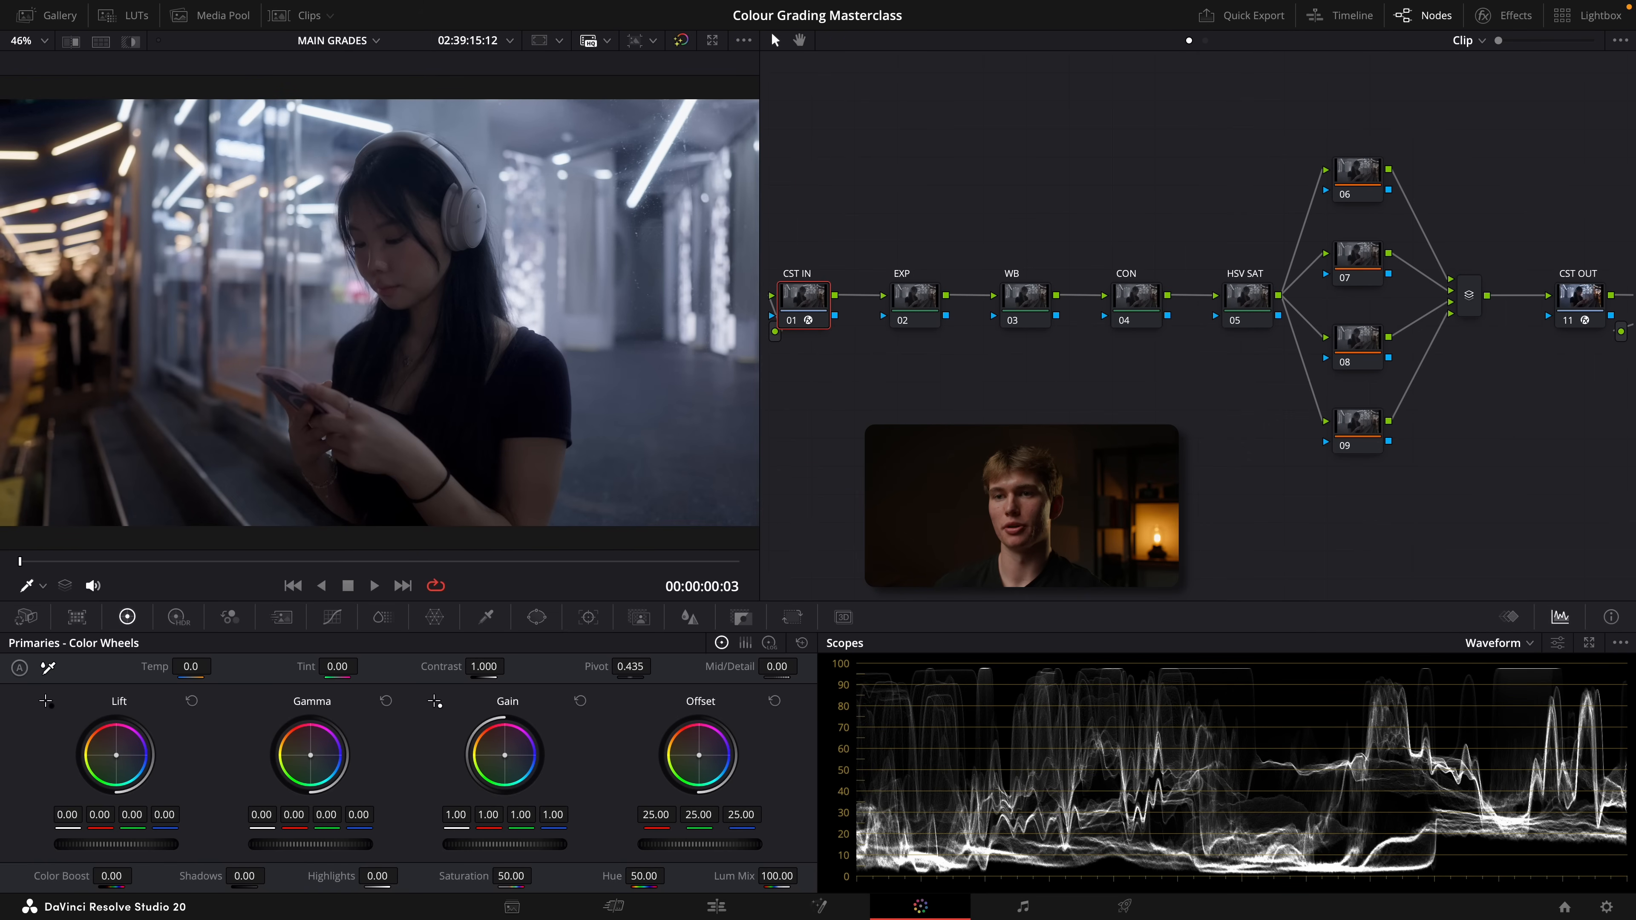
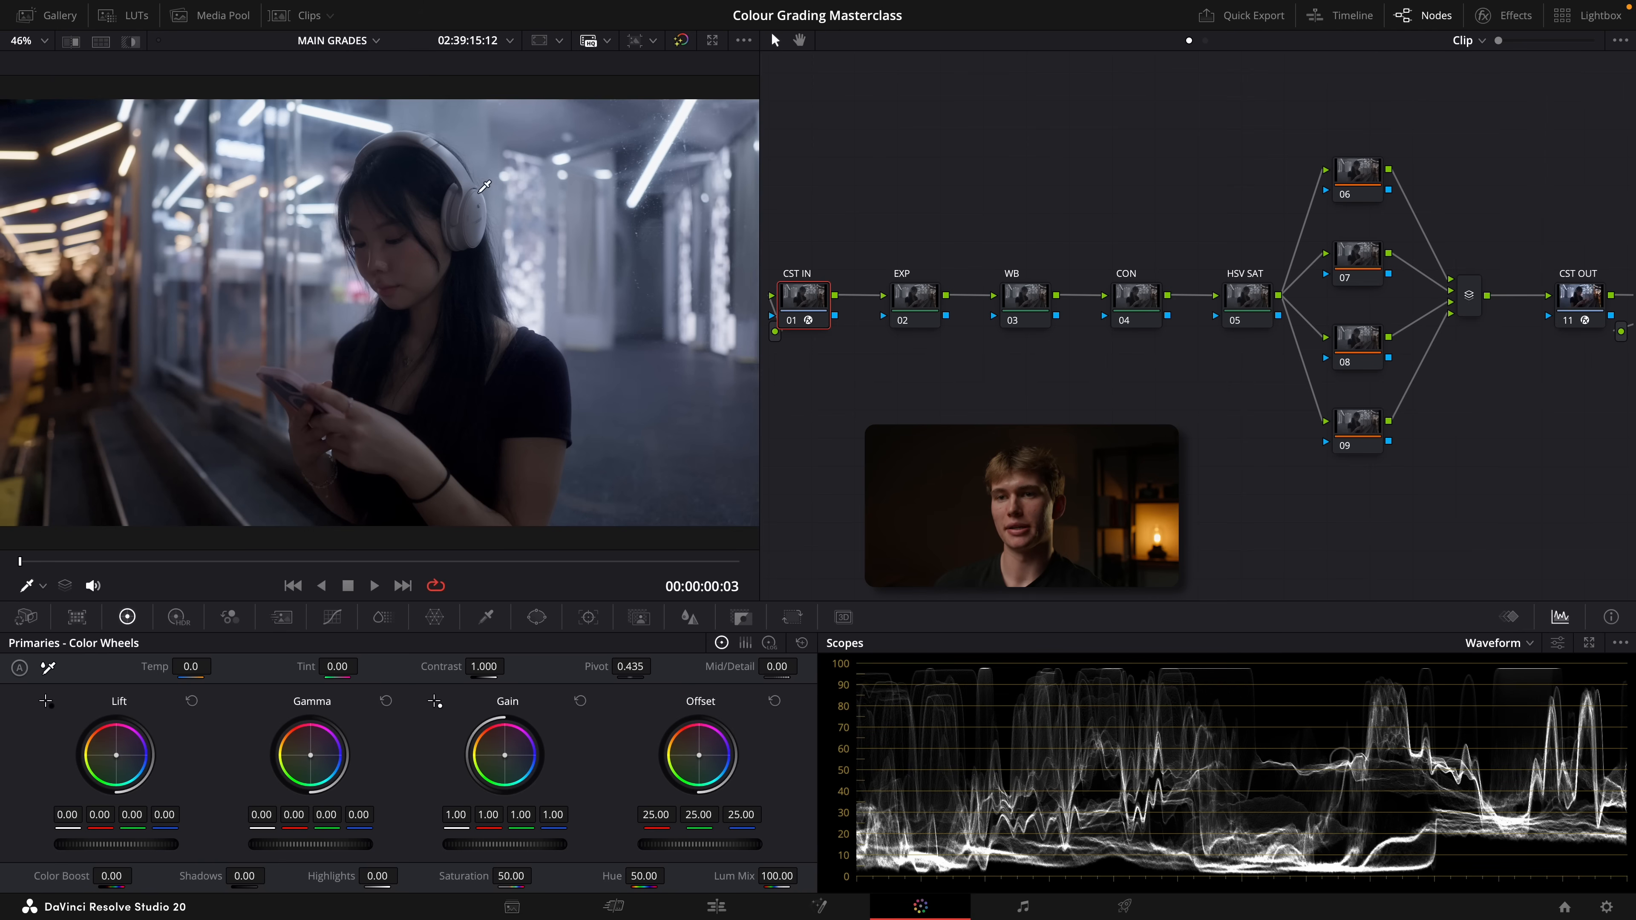
On the EXP node, raise the HDR global exposure to 0.88 and save the project
{"action": "left_click", "coordinate": [905, 298]}
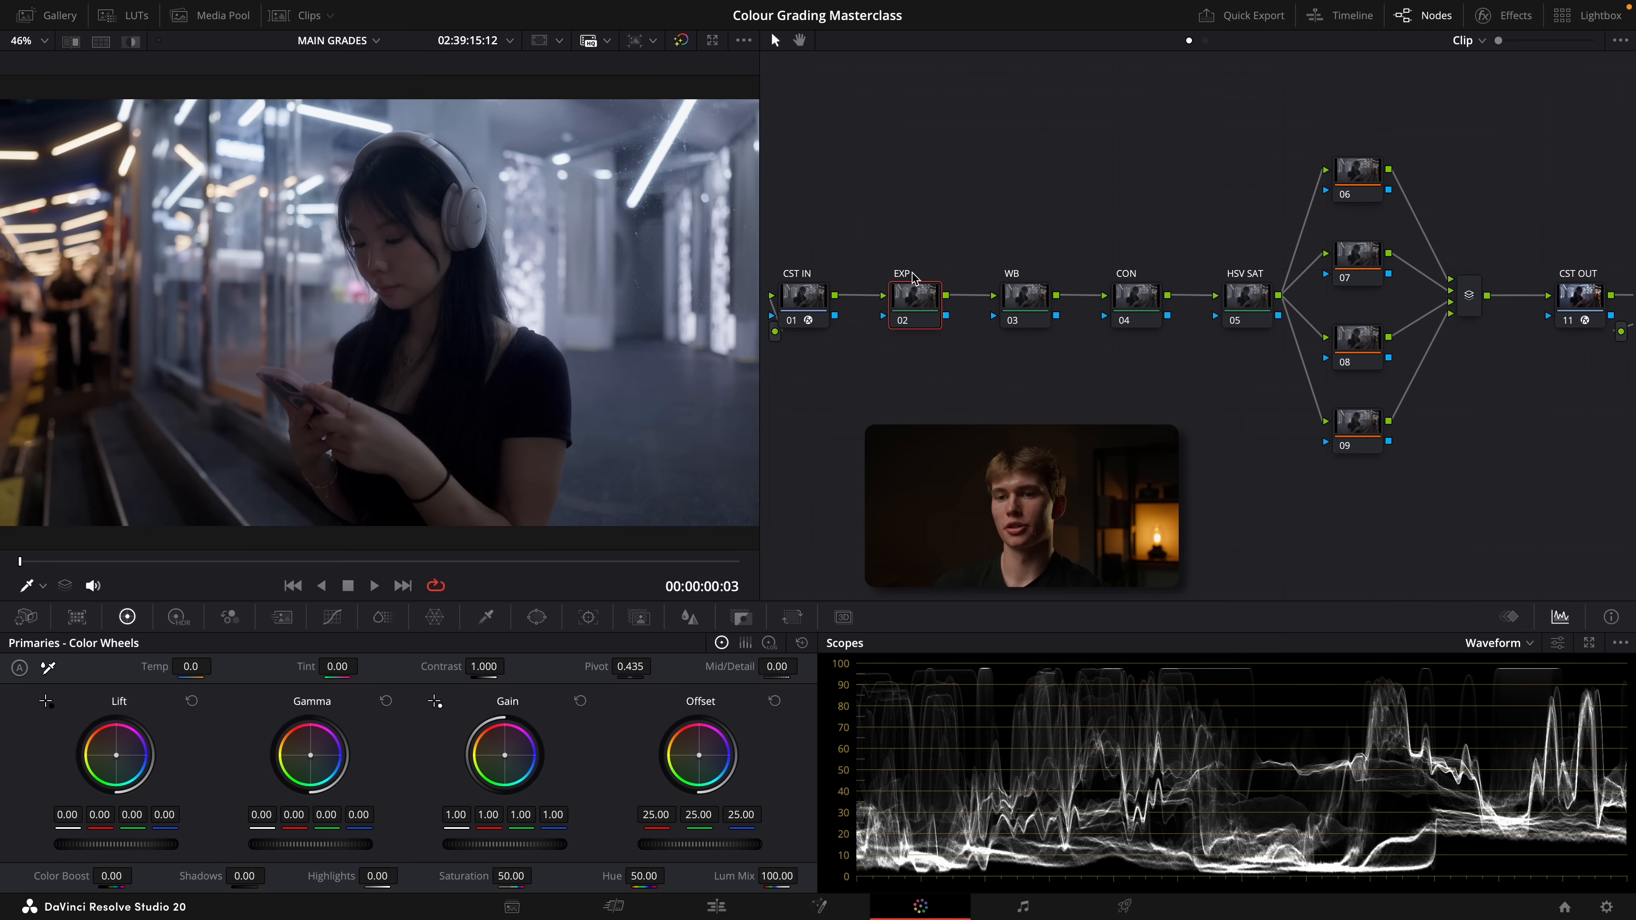
{"action": "left_click", "coordinate": [178, 617]}
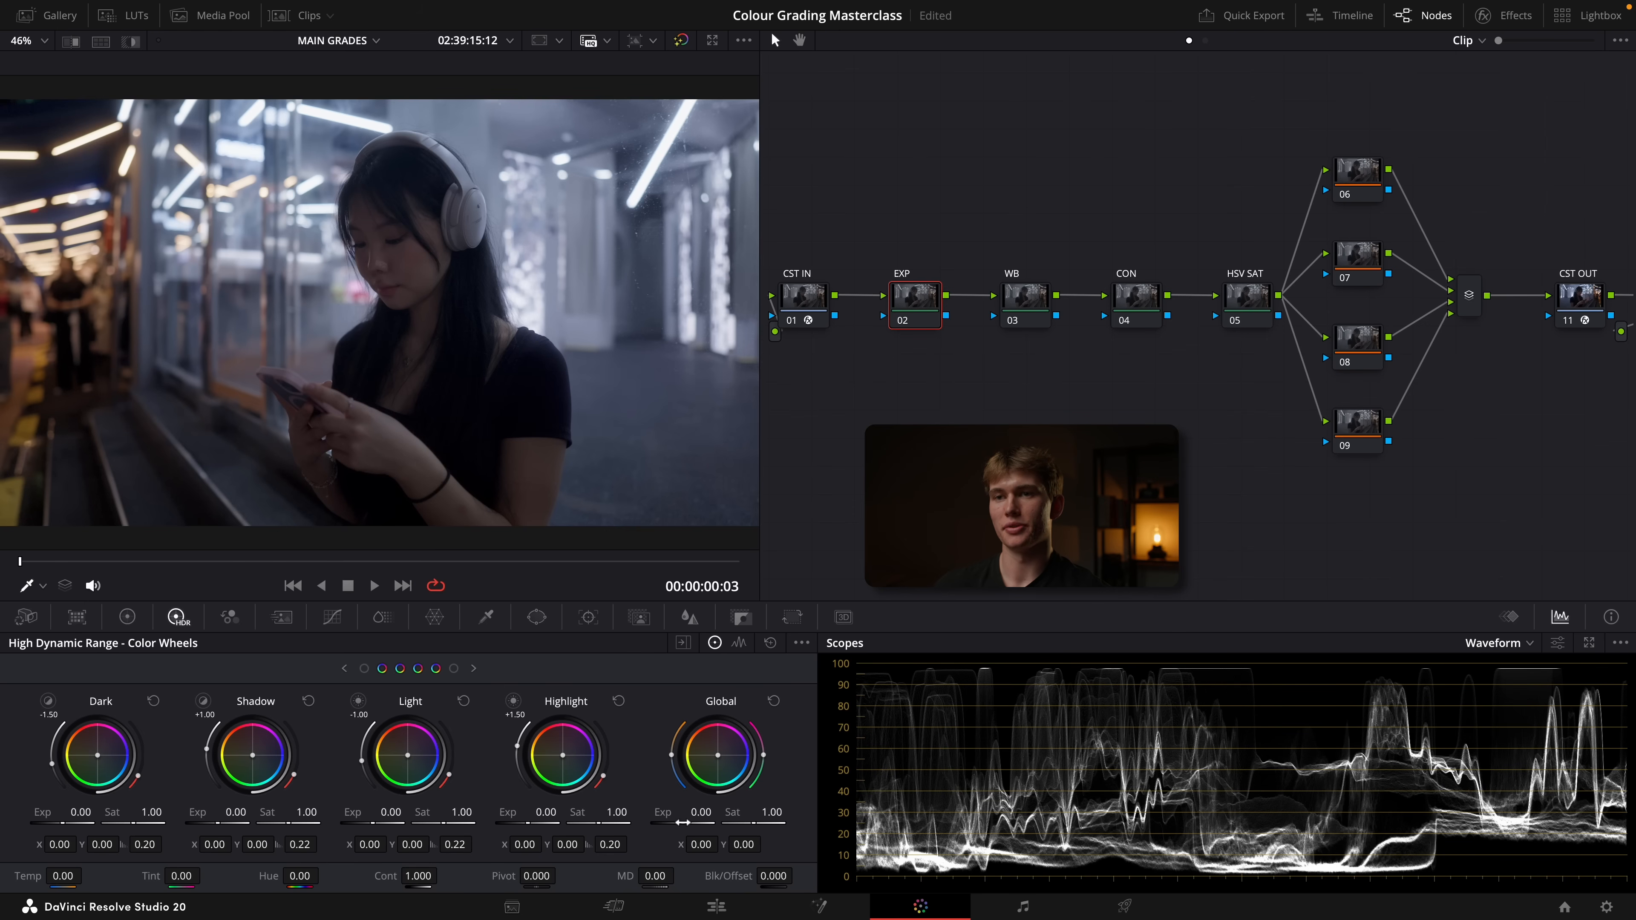
{"action": "left_click_drag", "start_coordinate": [683, 822], "coordinate": [727, 822]}
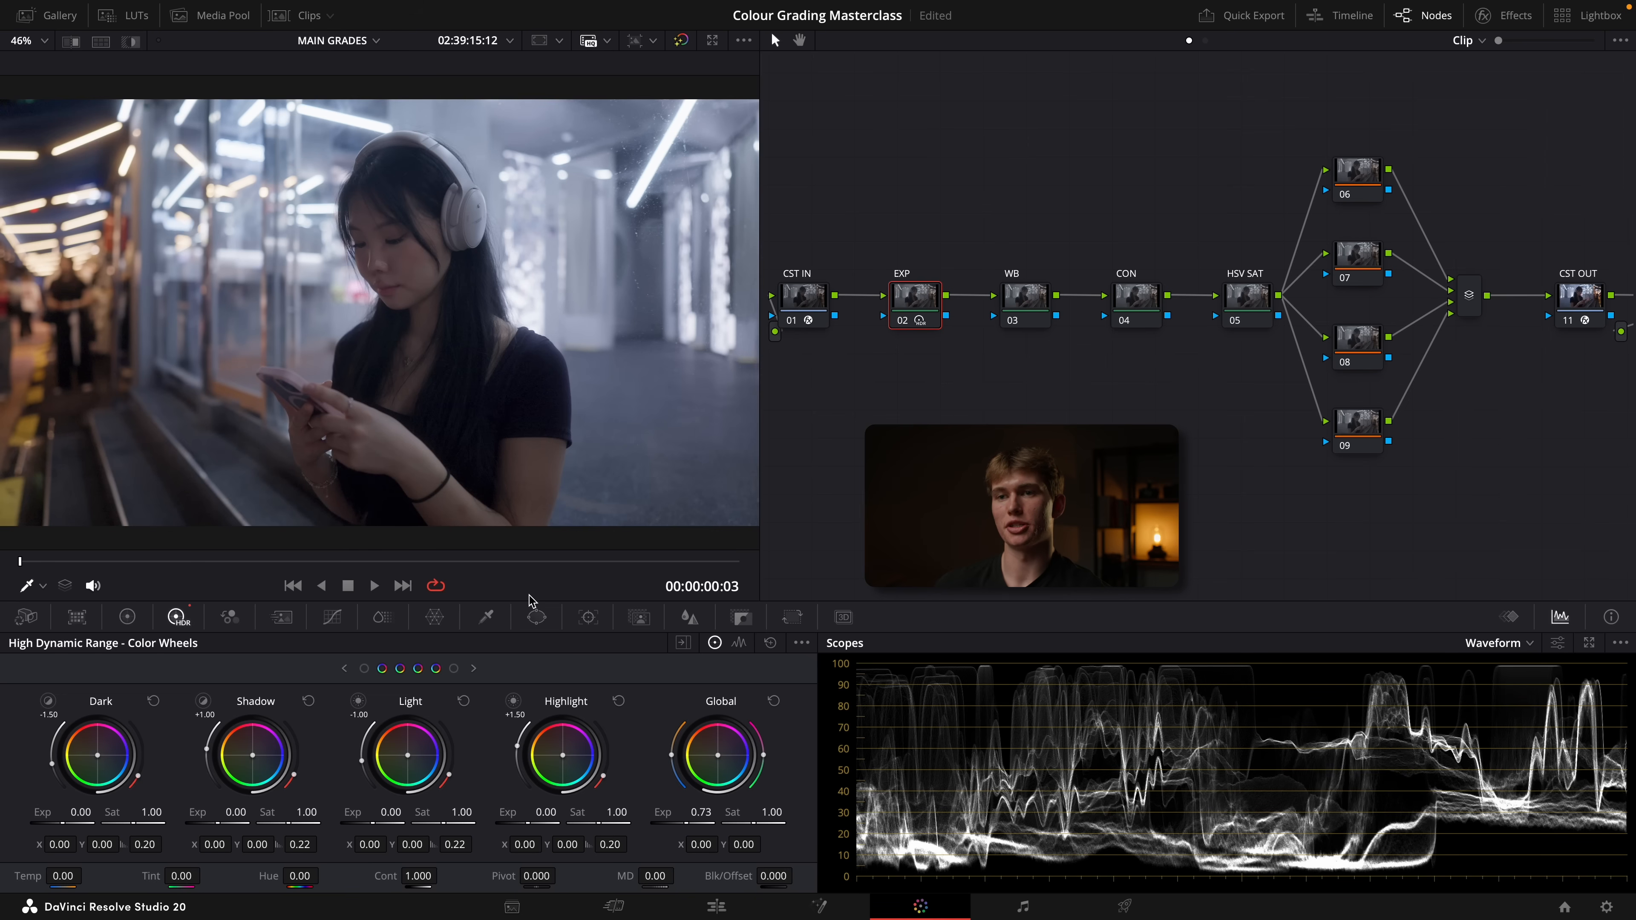
{"action": "key", "text": "ctrl+s"}
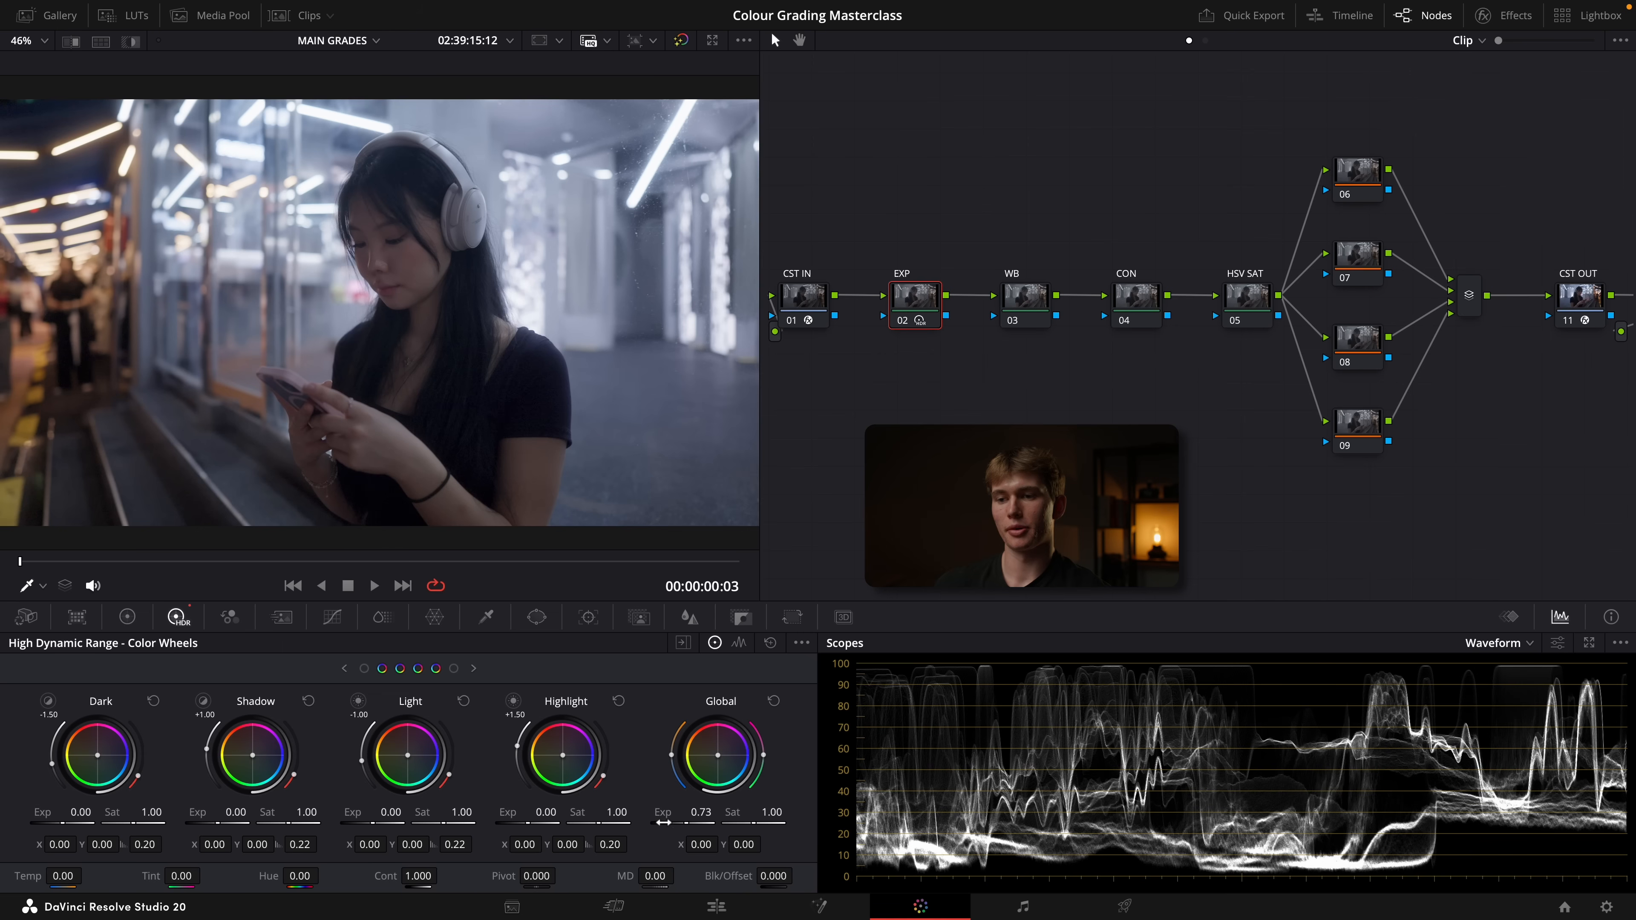
{"action": "left_click_drag", "start_coordinate": [682, 823], "coordinate": [687, 823]}
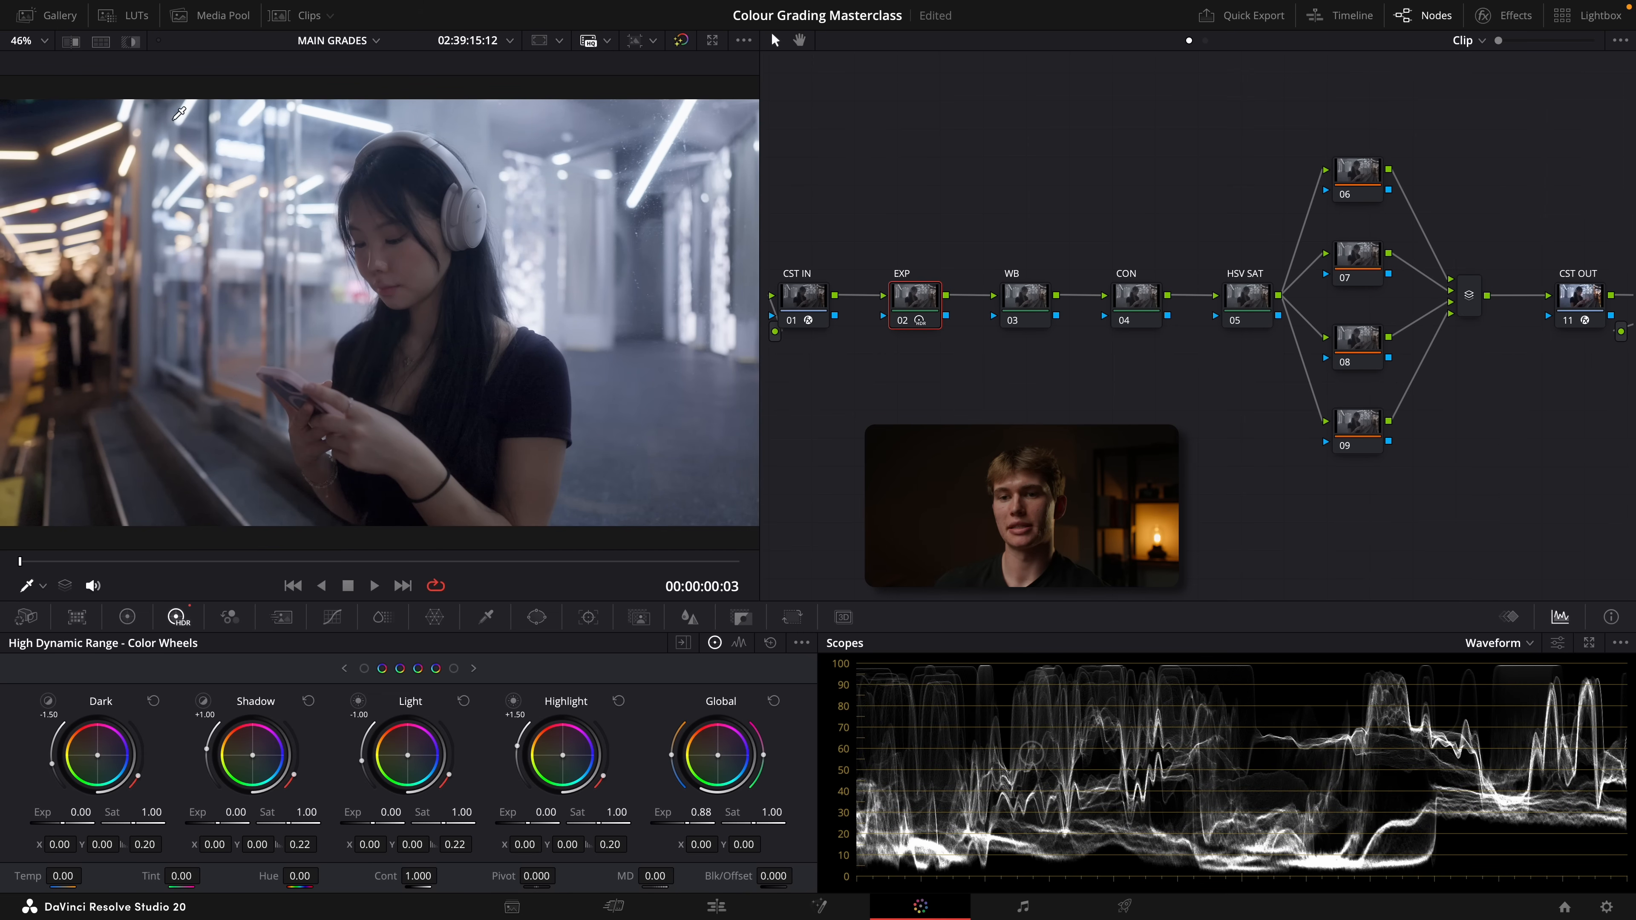
On the EXP node, lower the primaries highlights to -56.50 and the gain to 0.97, comparing the image with and without the node
{"action": "left_click", "coordinate": [137, 620]}
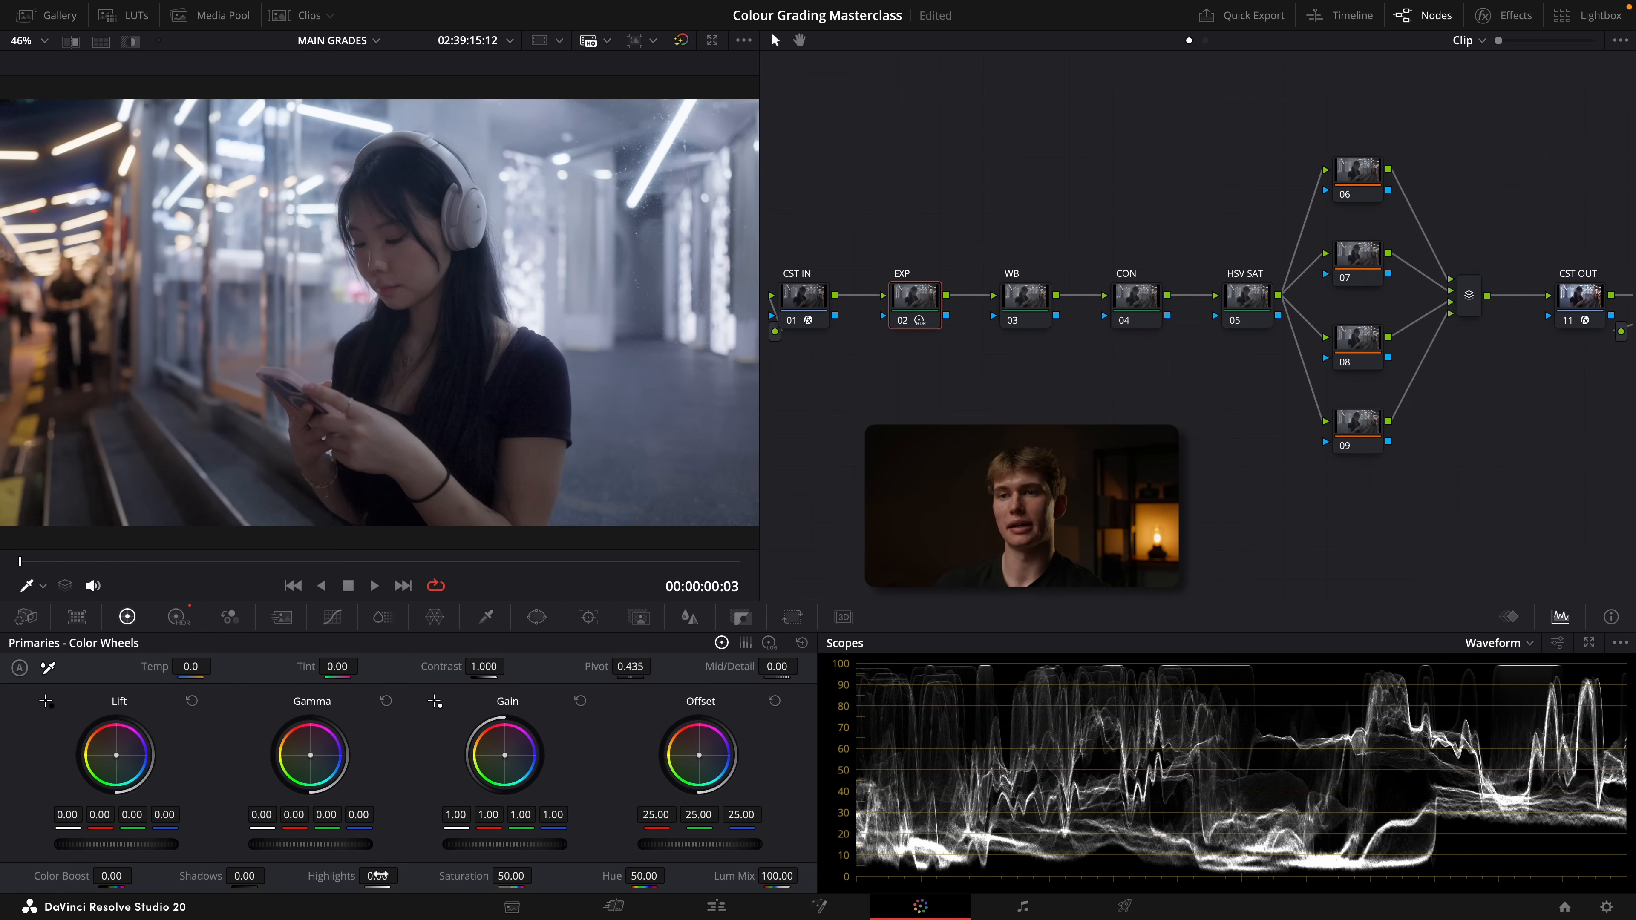
{"action": "left_click_drag", "start_coordinate": [378, 876], "coordinate": [305, 877]}
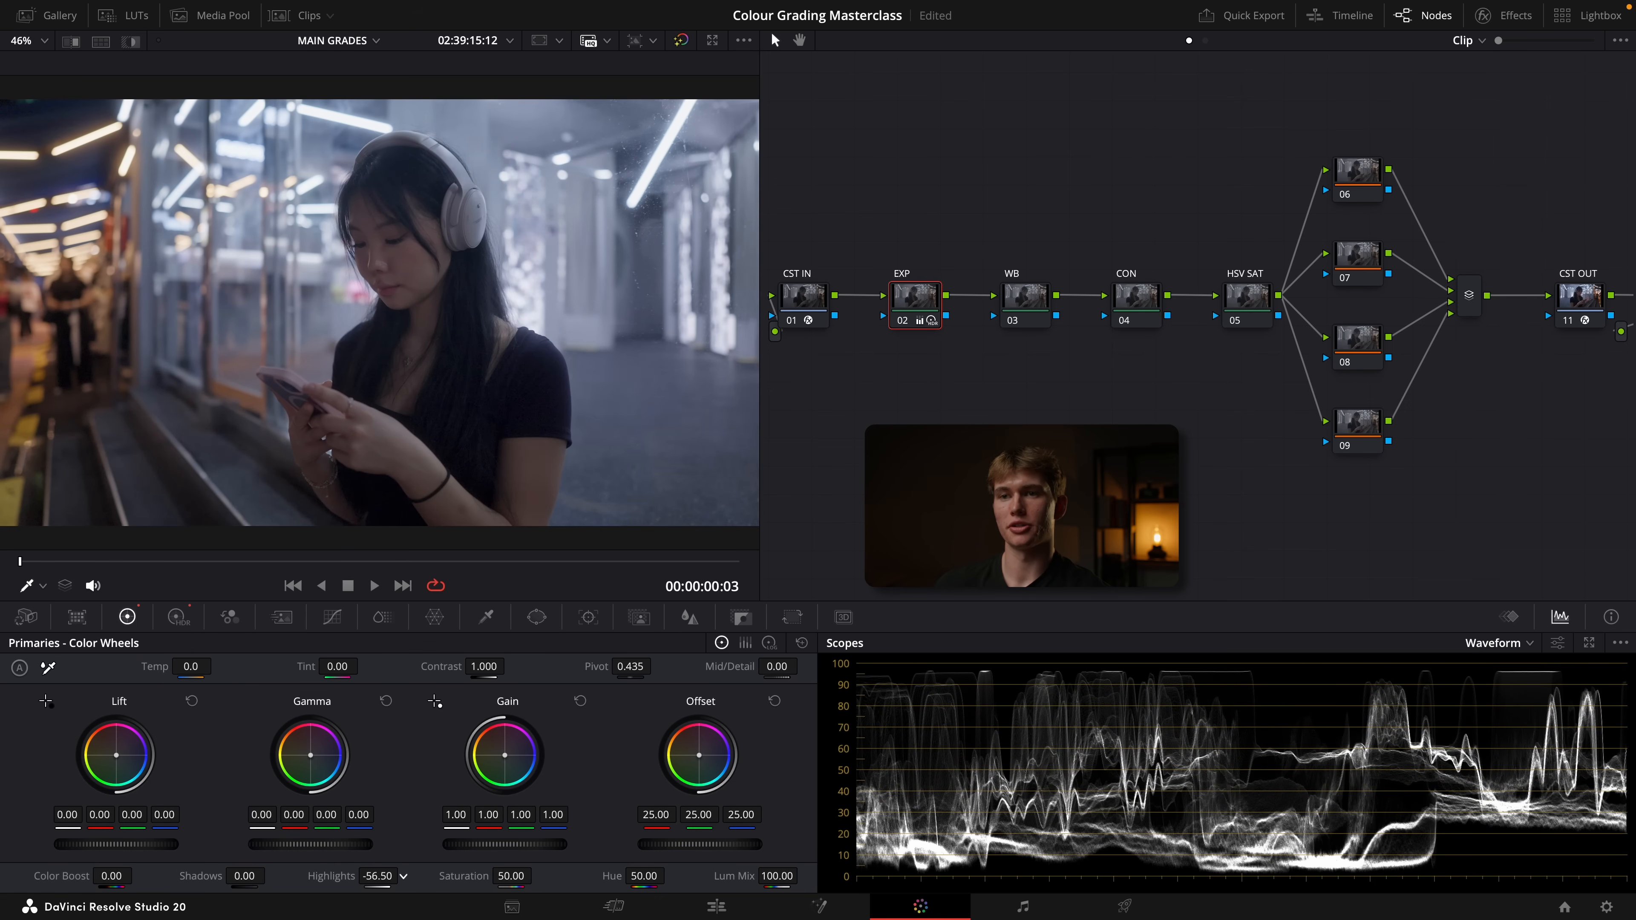
{"action": "key", "text": "ctrl+d"}
{"action": "key", "text": "ctrl+d"}
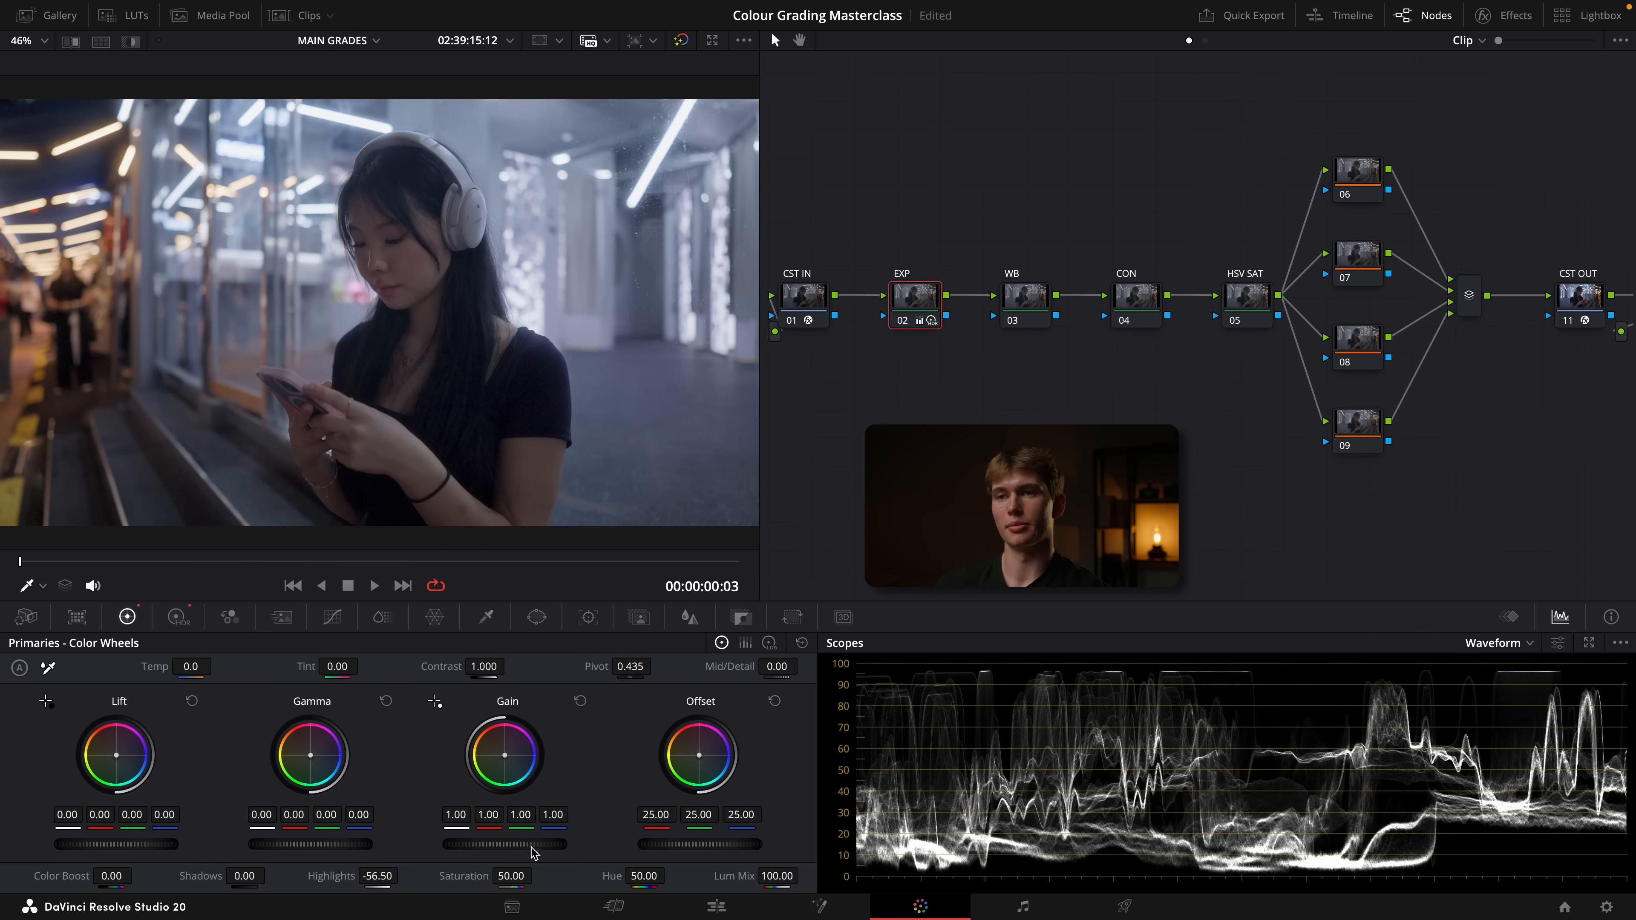
{"action": "left_click_drag", "start_coordinate": [532, 846], "coordinate": [515, 846]}
{"action": "key", "text": "super+d"}
{"action": "key", "text": "super+d"}
{"action": "key", "text": "super+d"}
{"action": "key", "text": "super+d"}
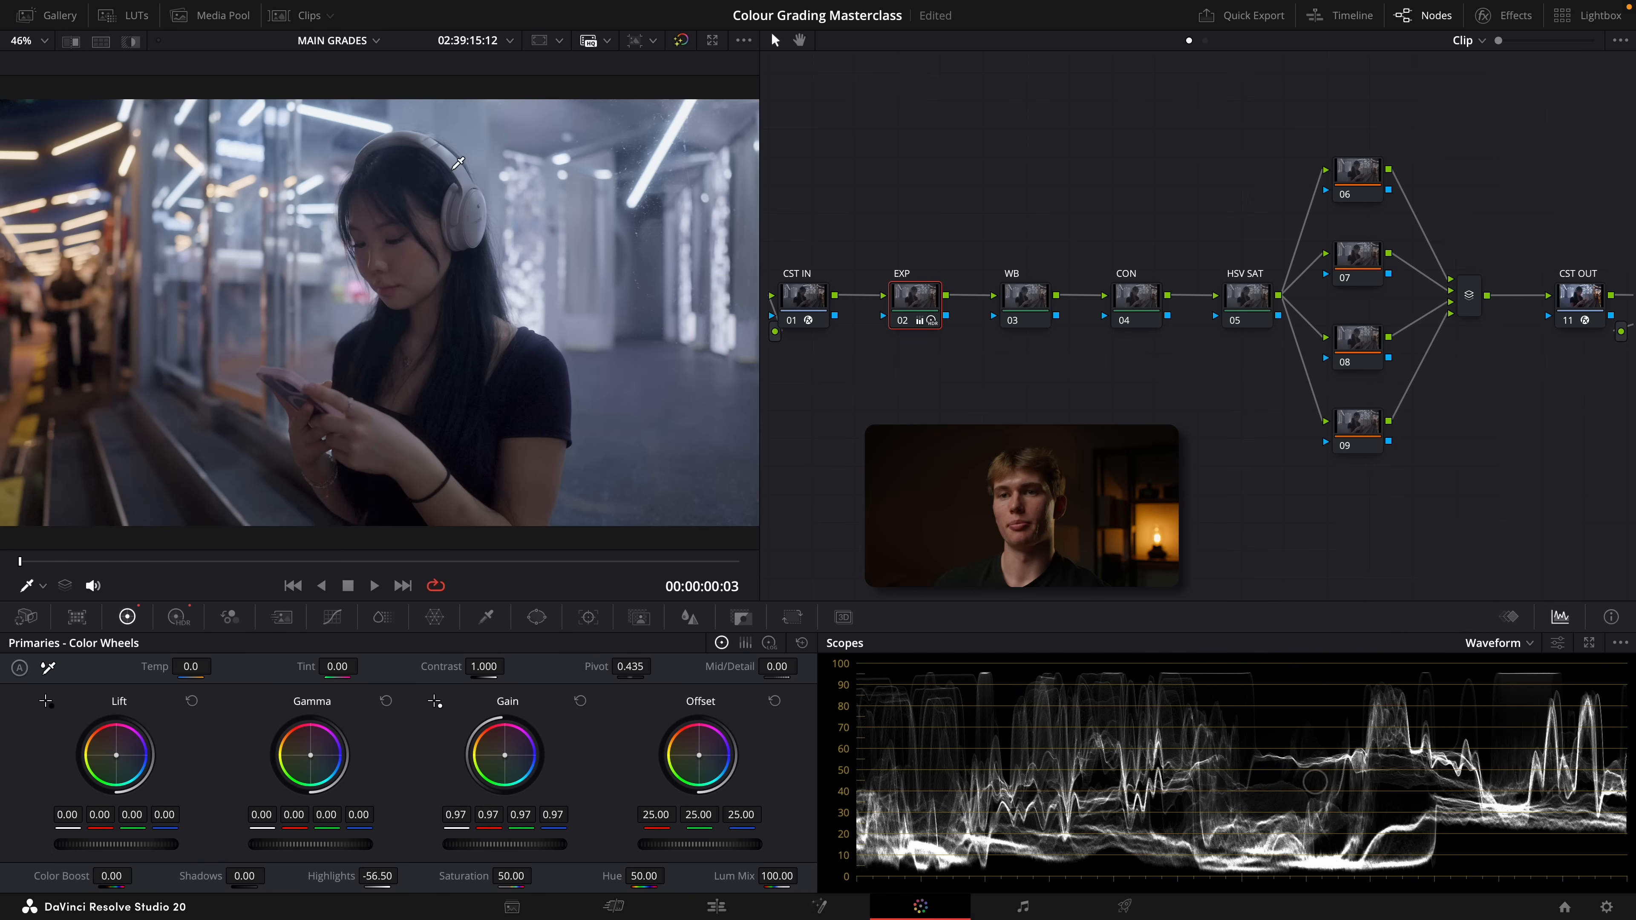
For the WB node, switch the scope to Vectorscope, review its skin tone indicator setting, and set the viewer overlay to Qualifier
{"action": "left_click", "coordinate": [1044, 296]}
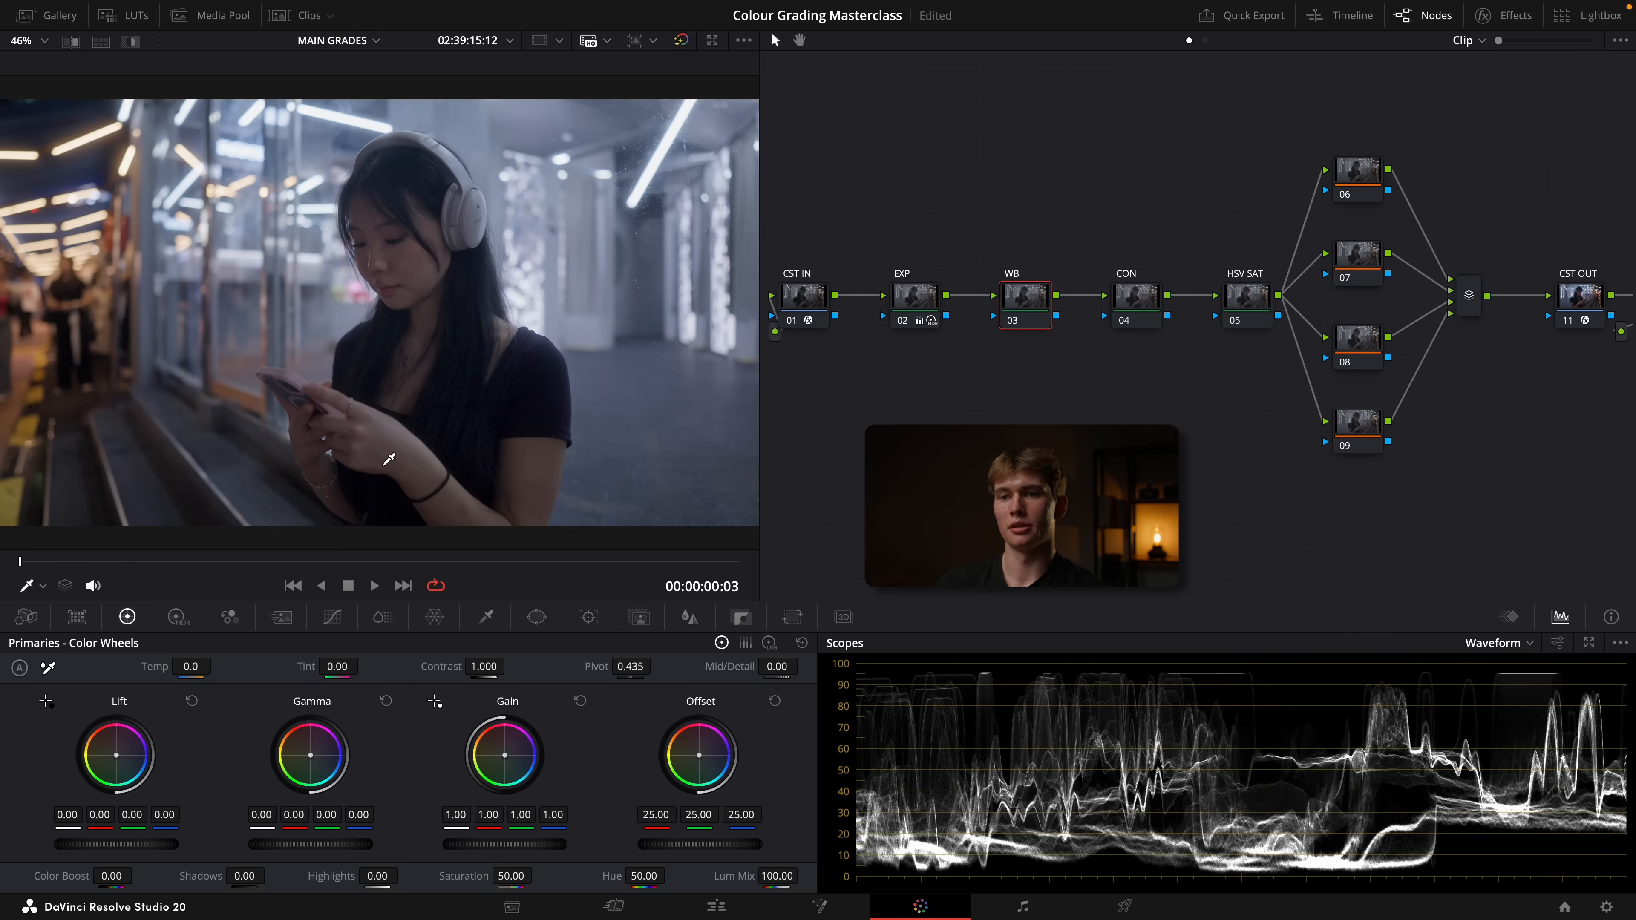
{"action": "scroll", "coordinate": [390, 459], "scroll_direction": "up", "scroll_amount": 5}
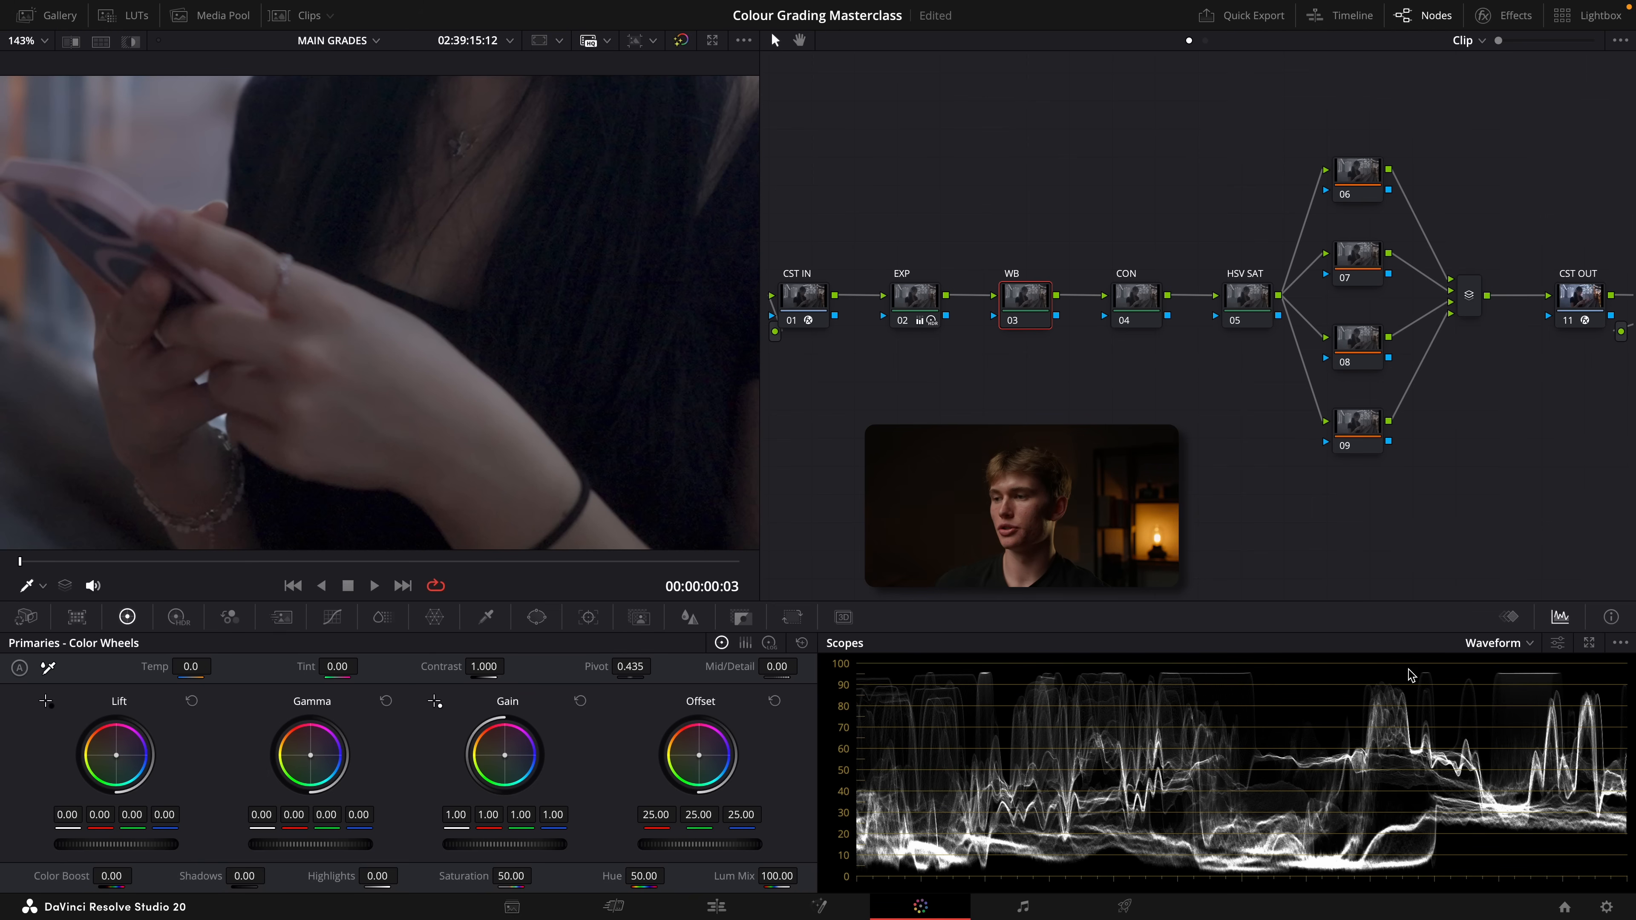
{"action": "left_click", "coordinate": [1520, 644]}
{"action": "left_click", "coordinate": [1510, 702]}
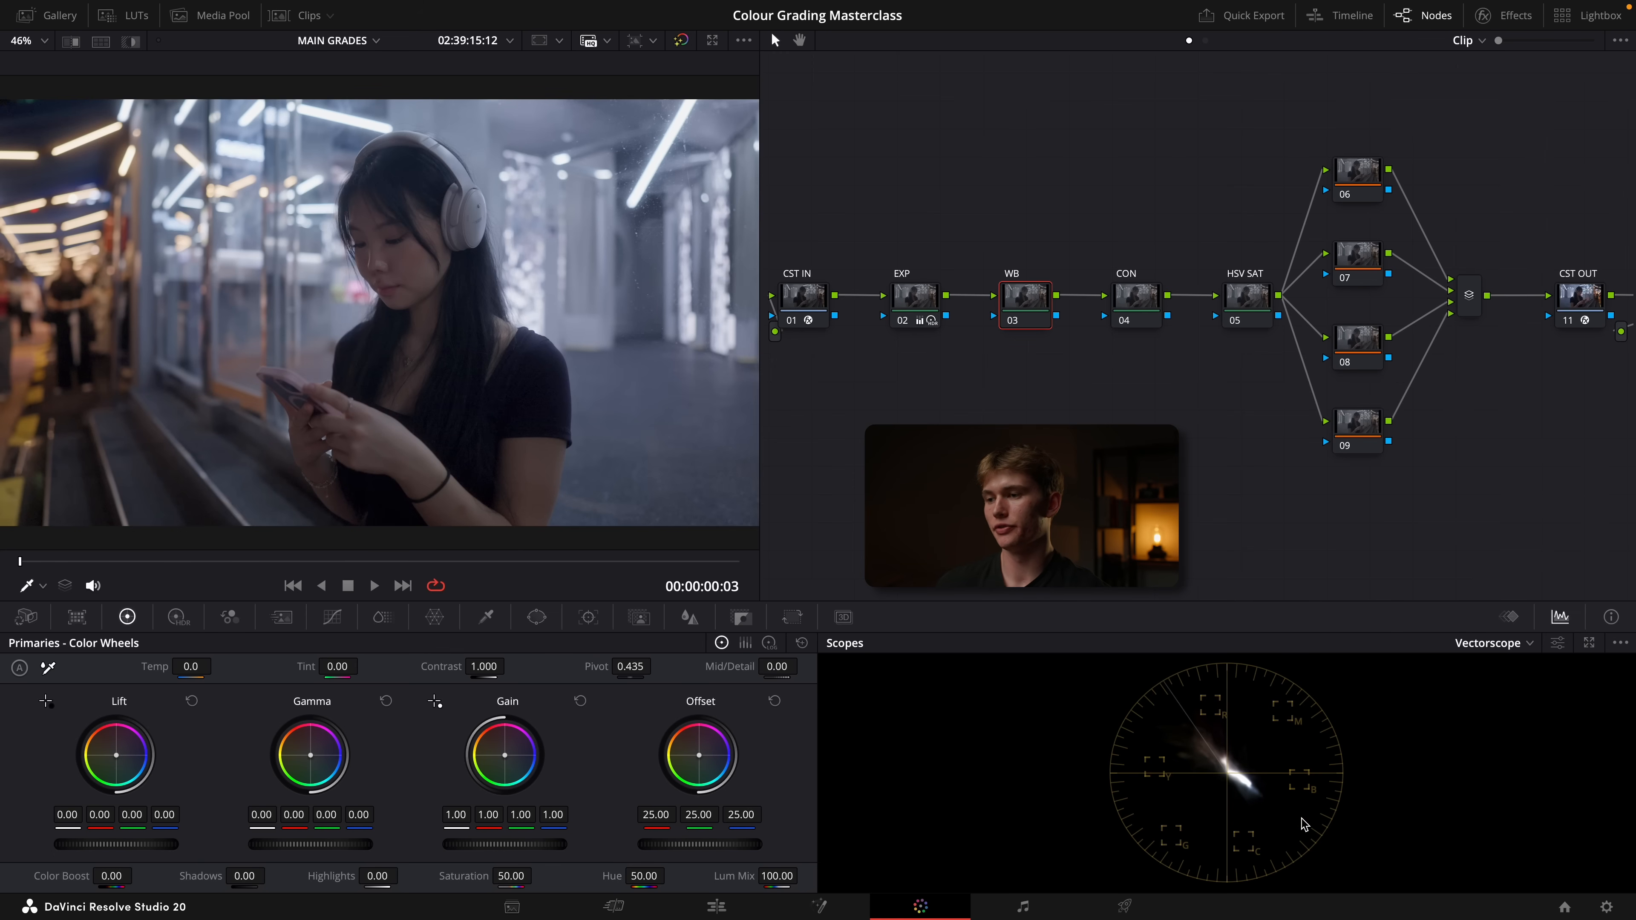
{"action": "left_click", "coordinate": [1559, 644]}
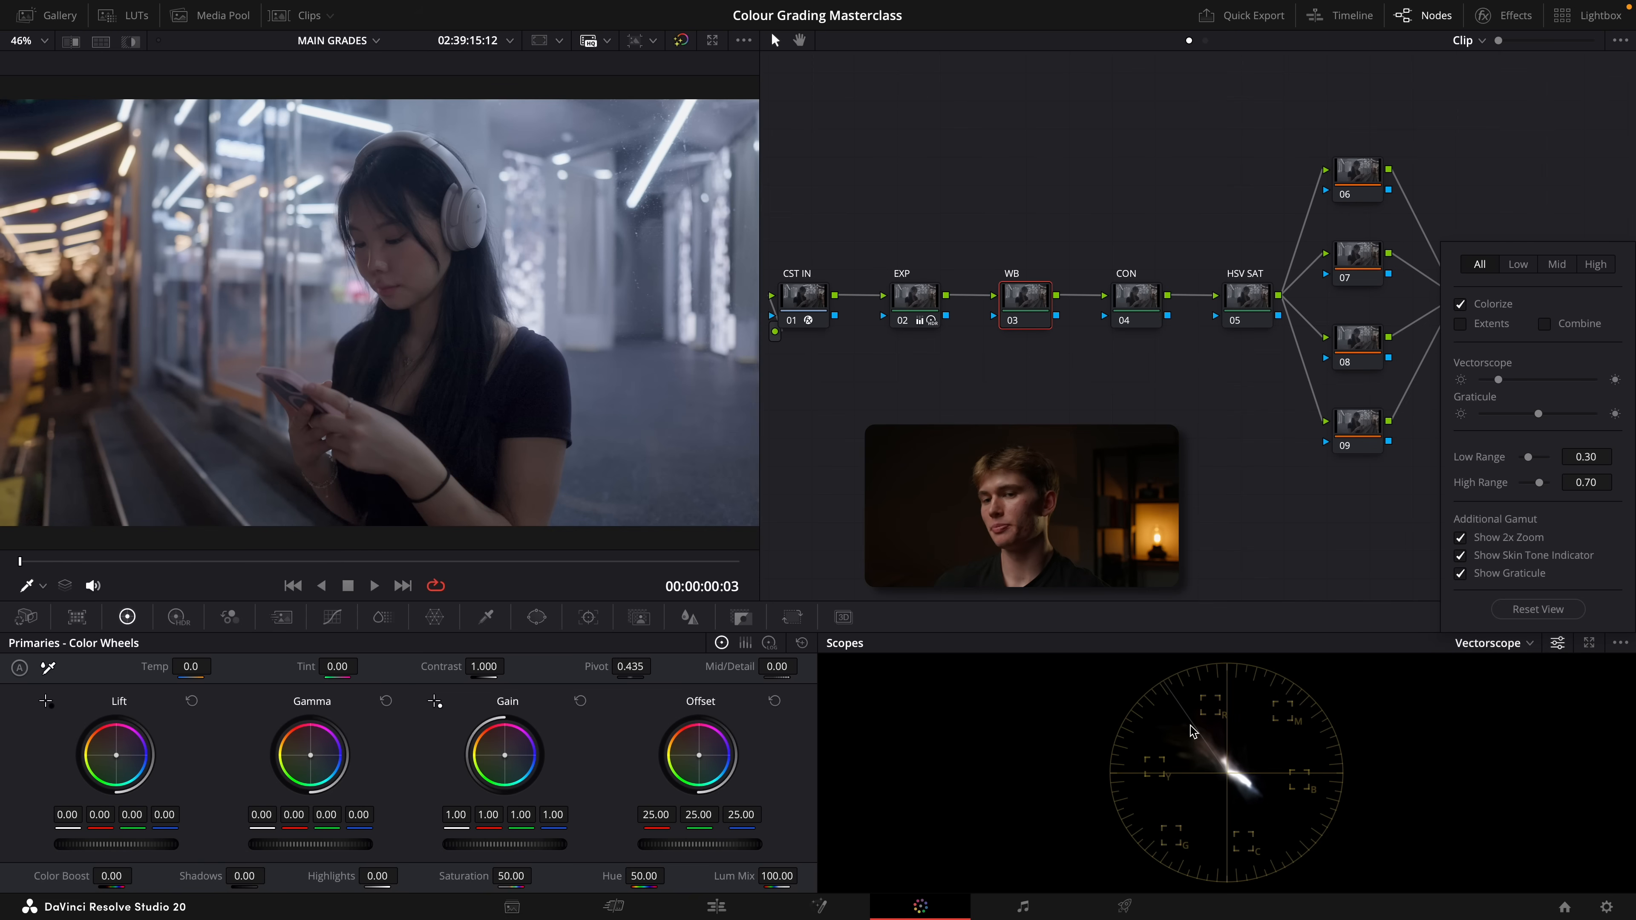
{"action": "left_click", "coordinate": [42, 585]}
{"action": "left_click", "coordinate": [69, 634]}
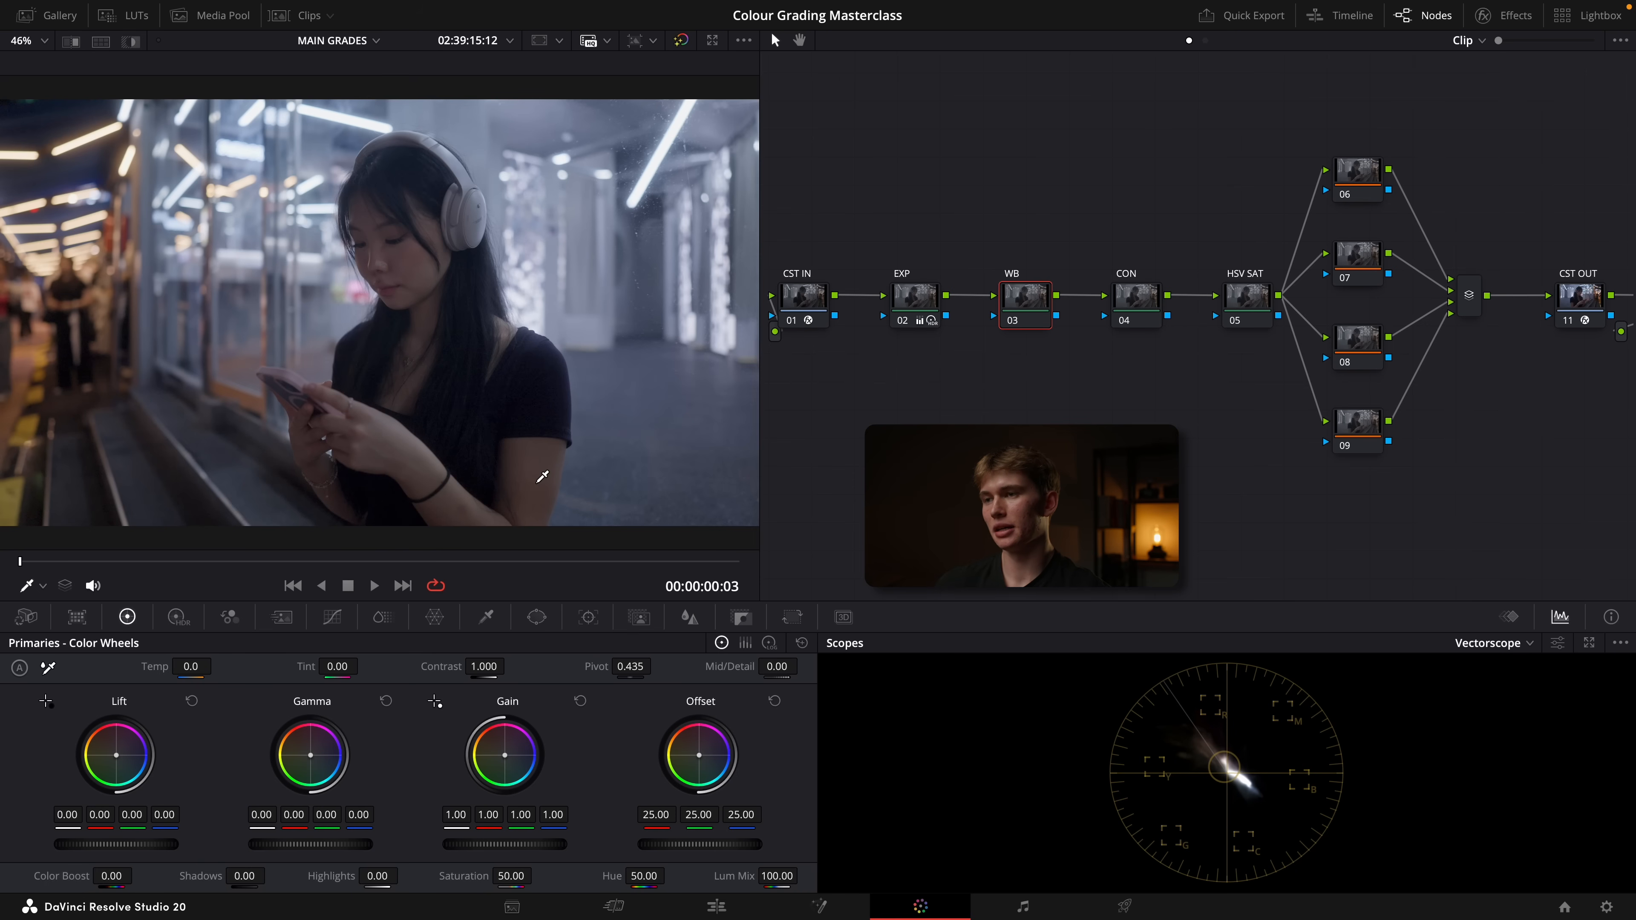
Raise the gain on the HSV SAT node to increase the saturation
{"action": "left_click", "coordinate": [1262, 298]}
{"action": "left_click_drag", "start_coordinate": [504, 844], "coordinate": [540, 844]}
On the WB node, shift the offset balance towards green to 24.50 red, 24.79 green and 23.77 blue, checking the arm's skin tone
{"action": "left_click", "coordinate": [1021, 300]}
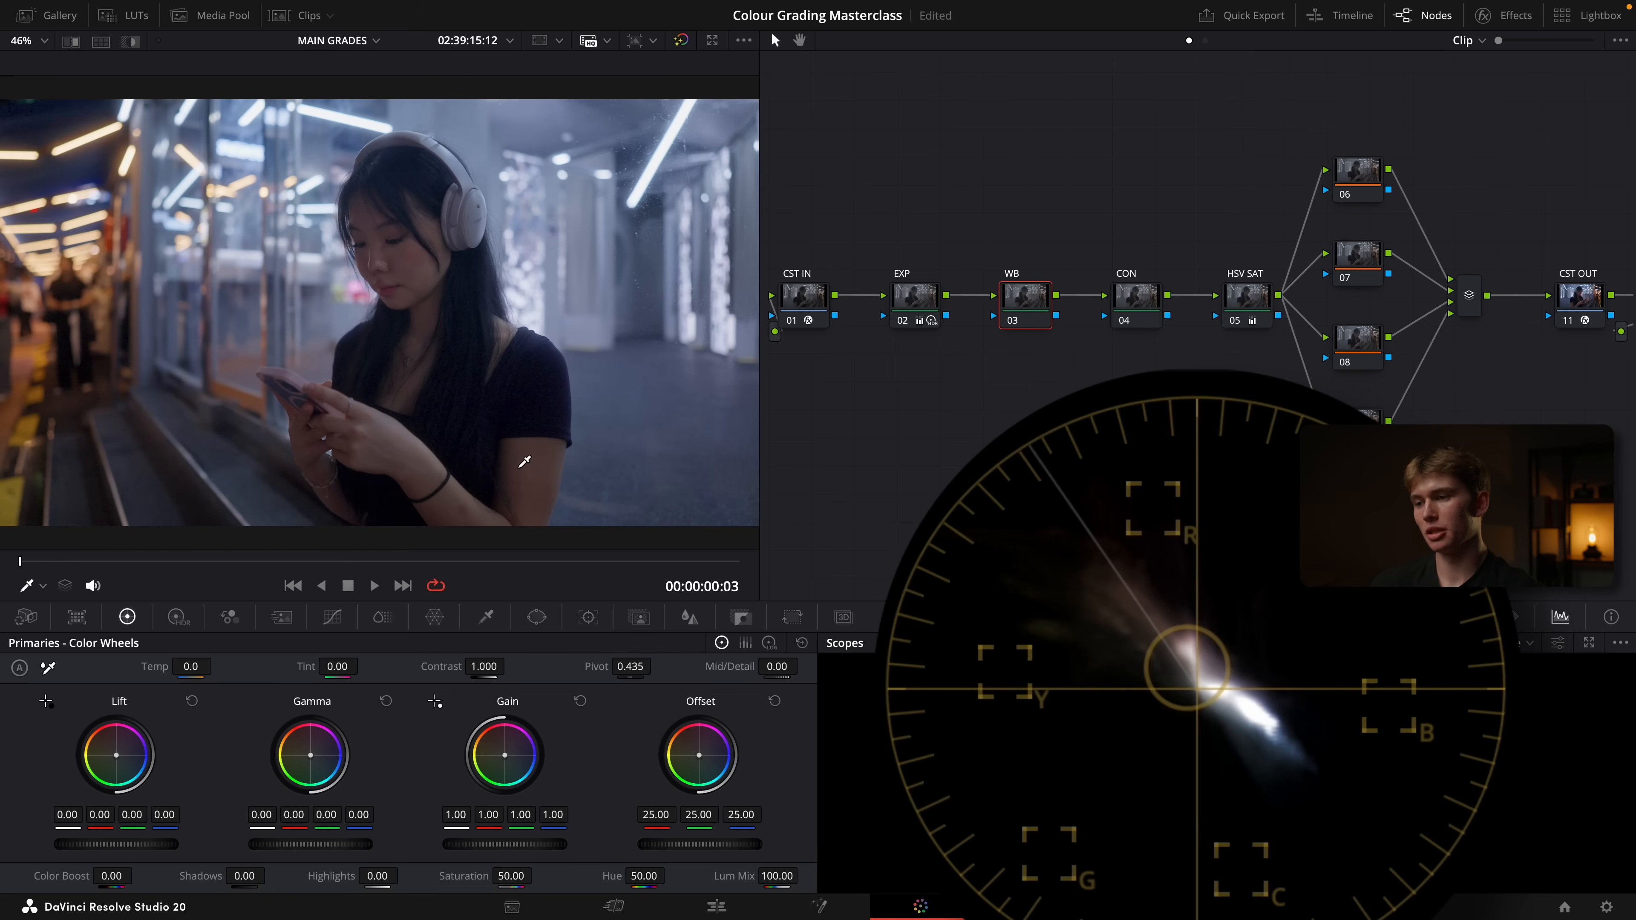
{"action": "left_click", "coordinate": [523, 462]}
{"action": "left_click_drag", "start_coordinate": [699, 754], "coordinate": [693, 765]}
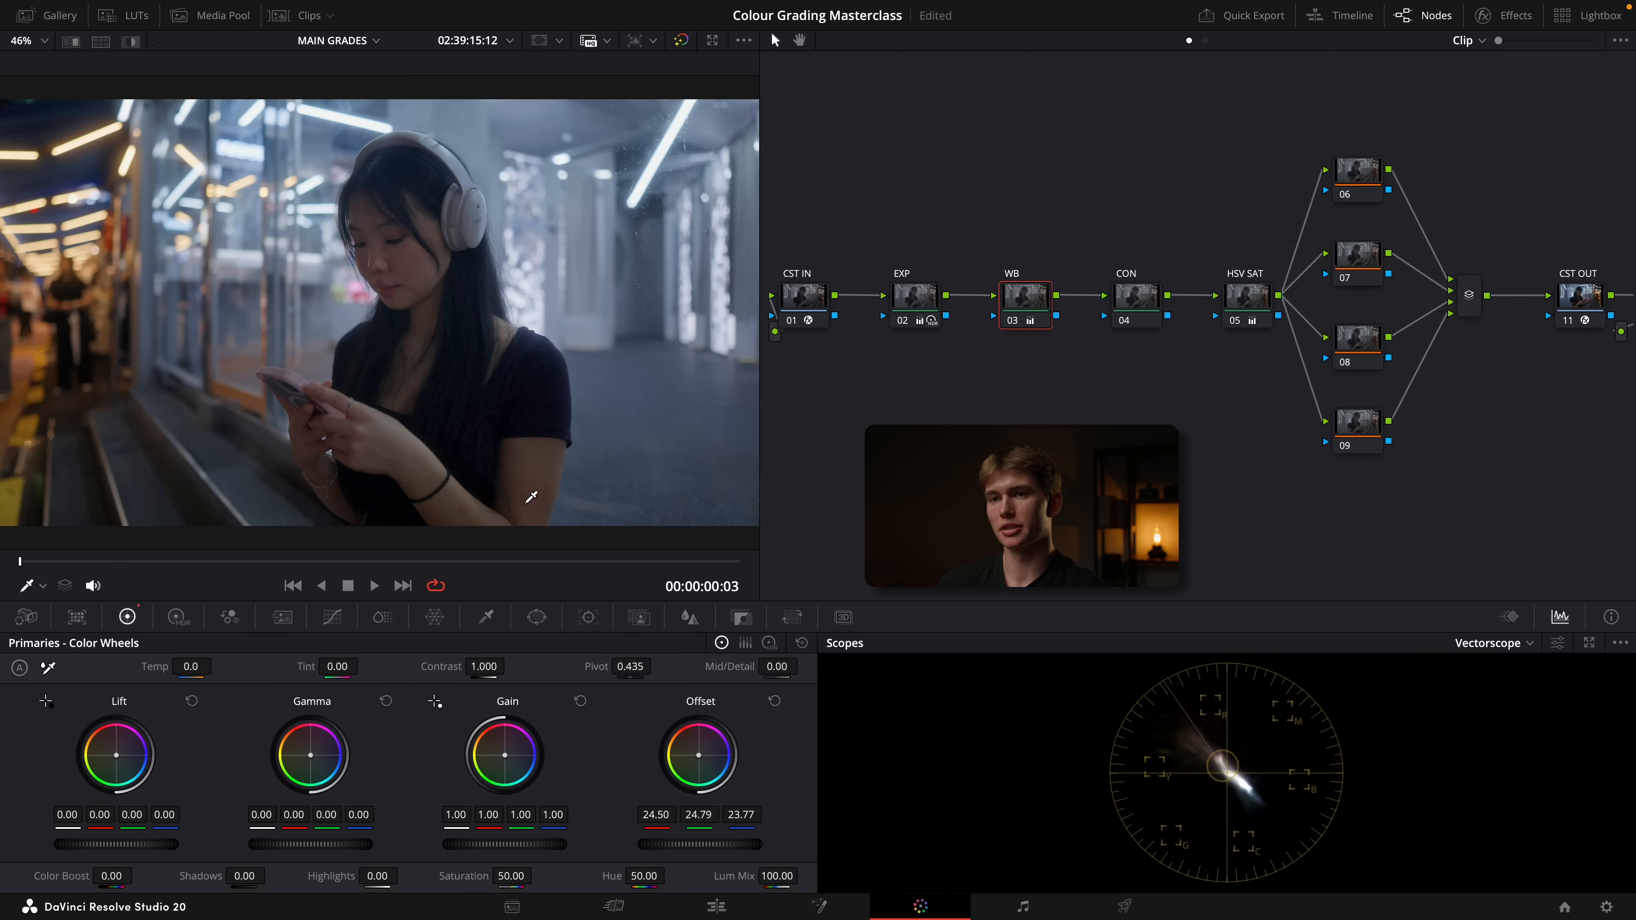
Compare the skin tones in the image and on the vectorscope with the WB node disabled and enabled
{"action": "key", "text": "ctrl+d"}
{"action": "key", "text": "ctrl+d"}
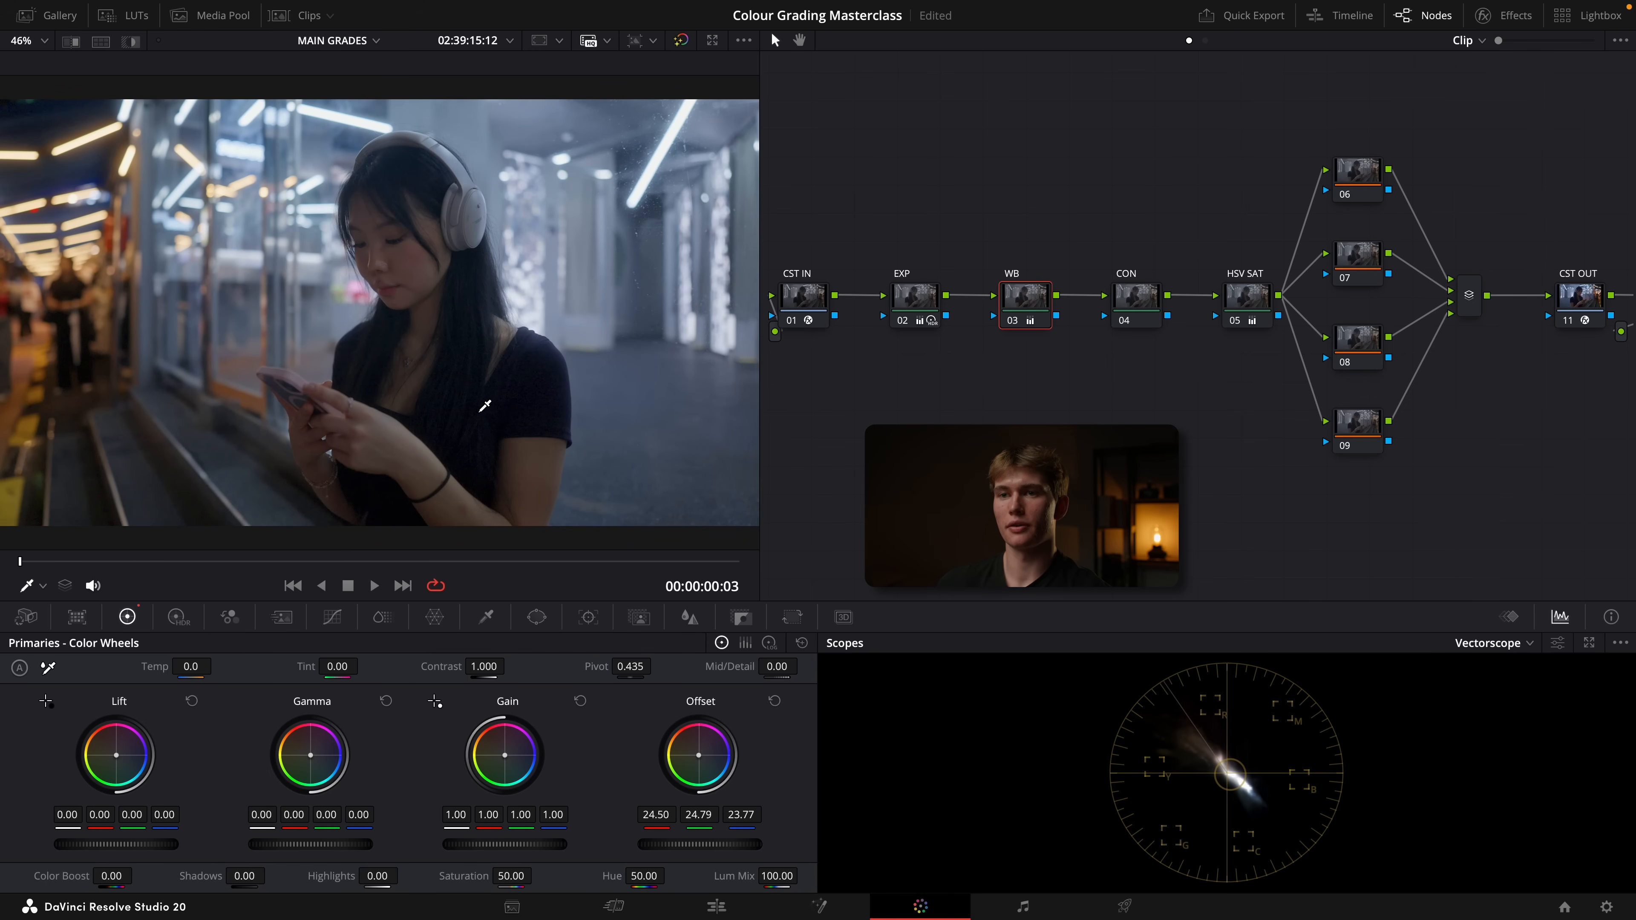
{"action": "key", "text": "ctrl+d"}
{"action": "key", "text": "ctrl+d"}
{"action": "key", "text": "ctrl+d"}
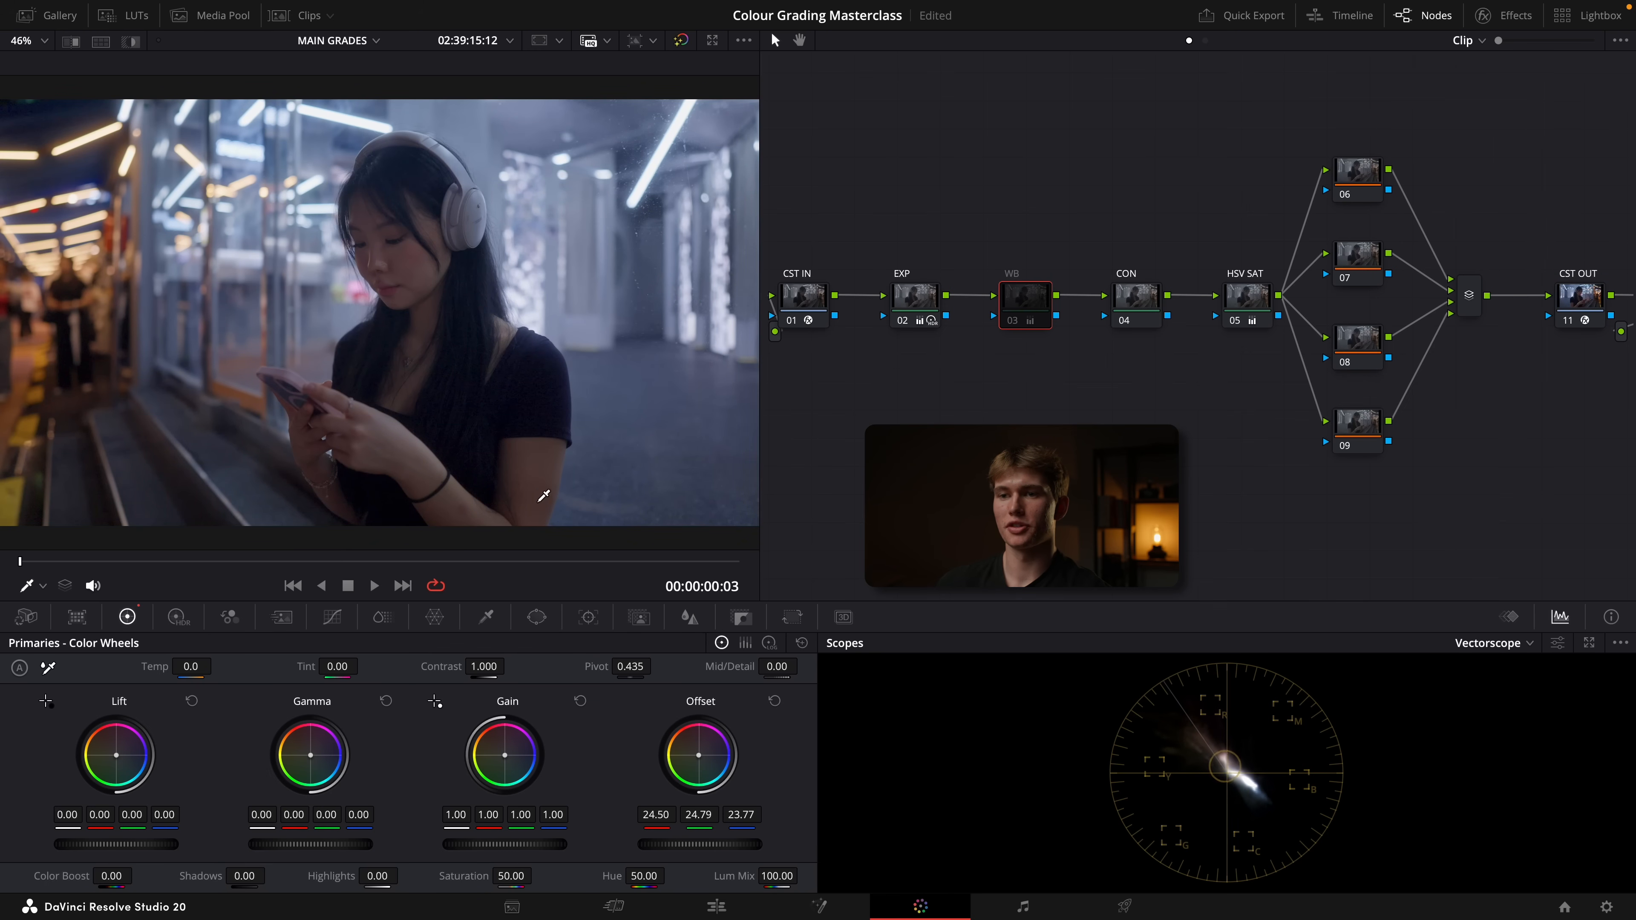
{"action": "key", "text": "ctrl+d"}
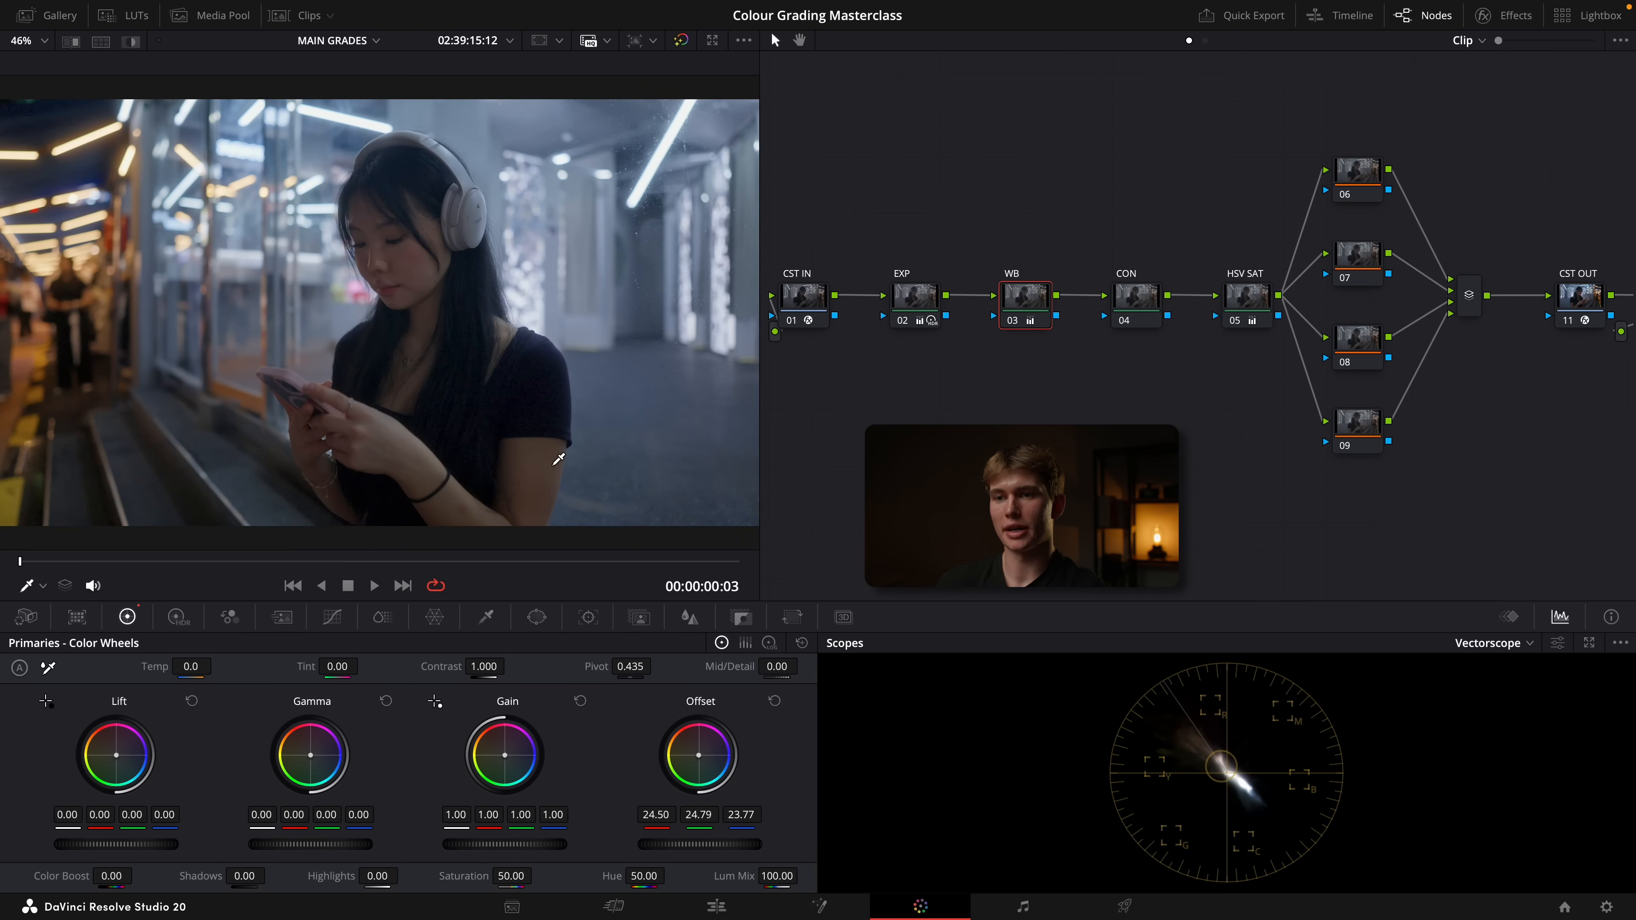
{"action": "key", "text": "ctrl+d"}
{"action": "key", "text": "ctrl+d"}
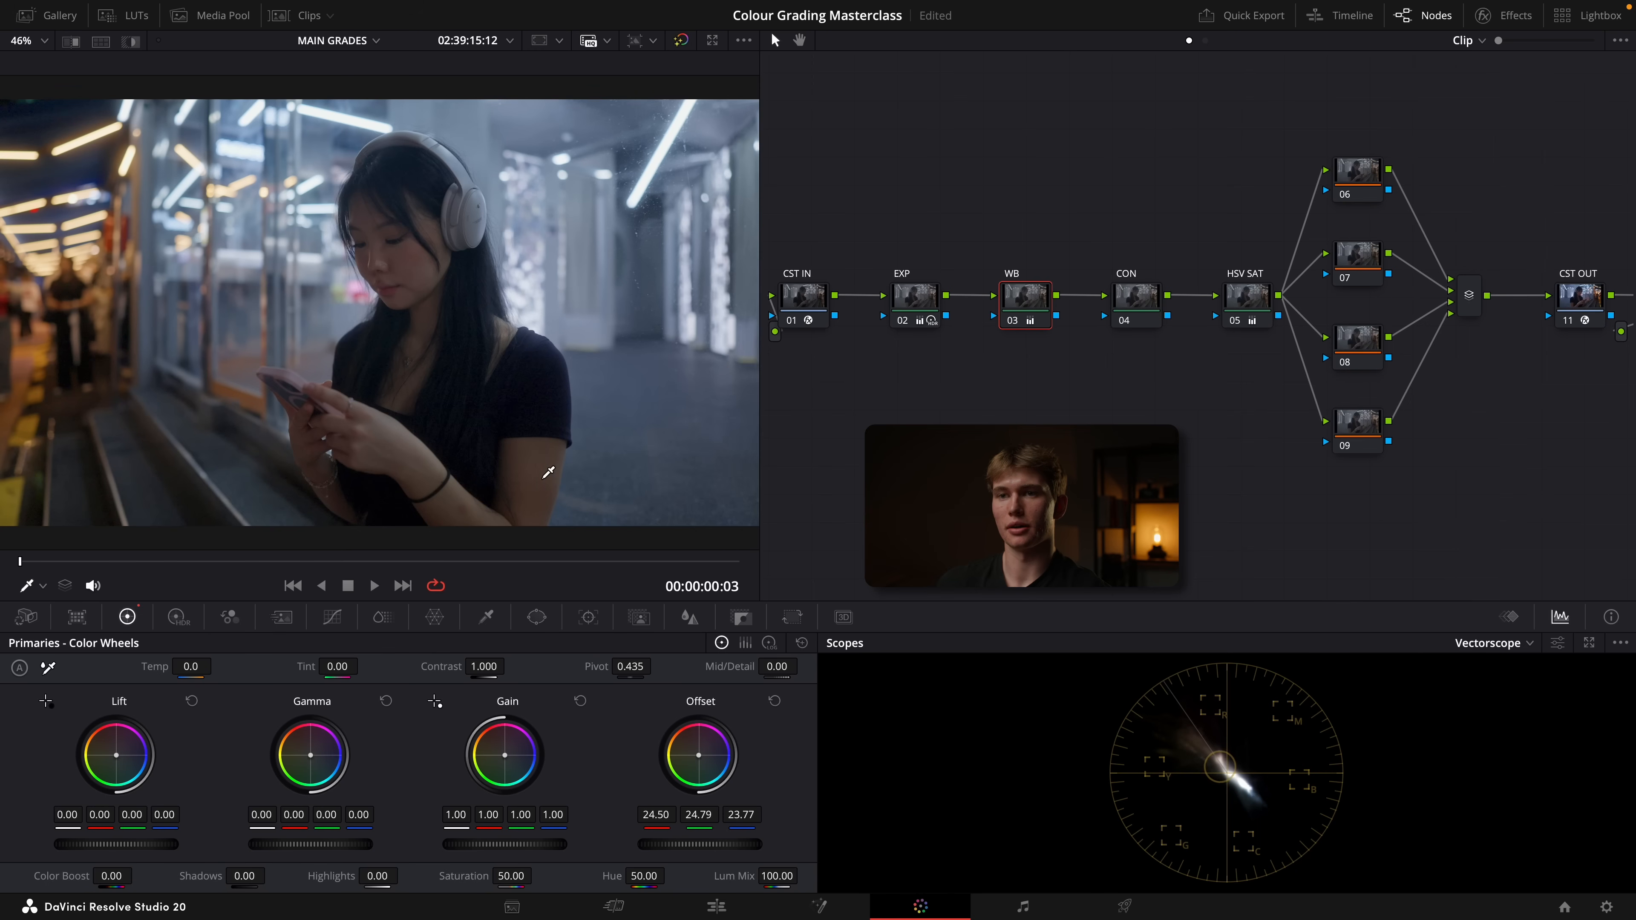
Switch the scope to Waveform and set the CON node's contrast to 1.058 and pivot to 0.263
{"action": "left_click", "coordinate": [1135, 297]}
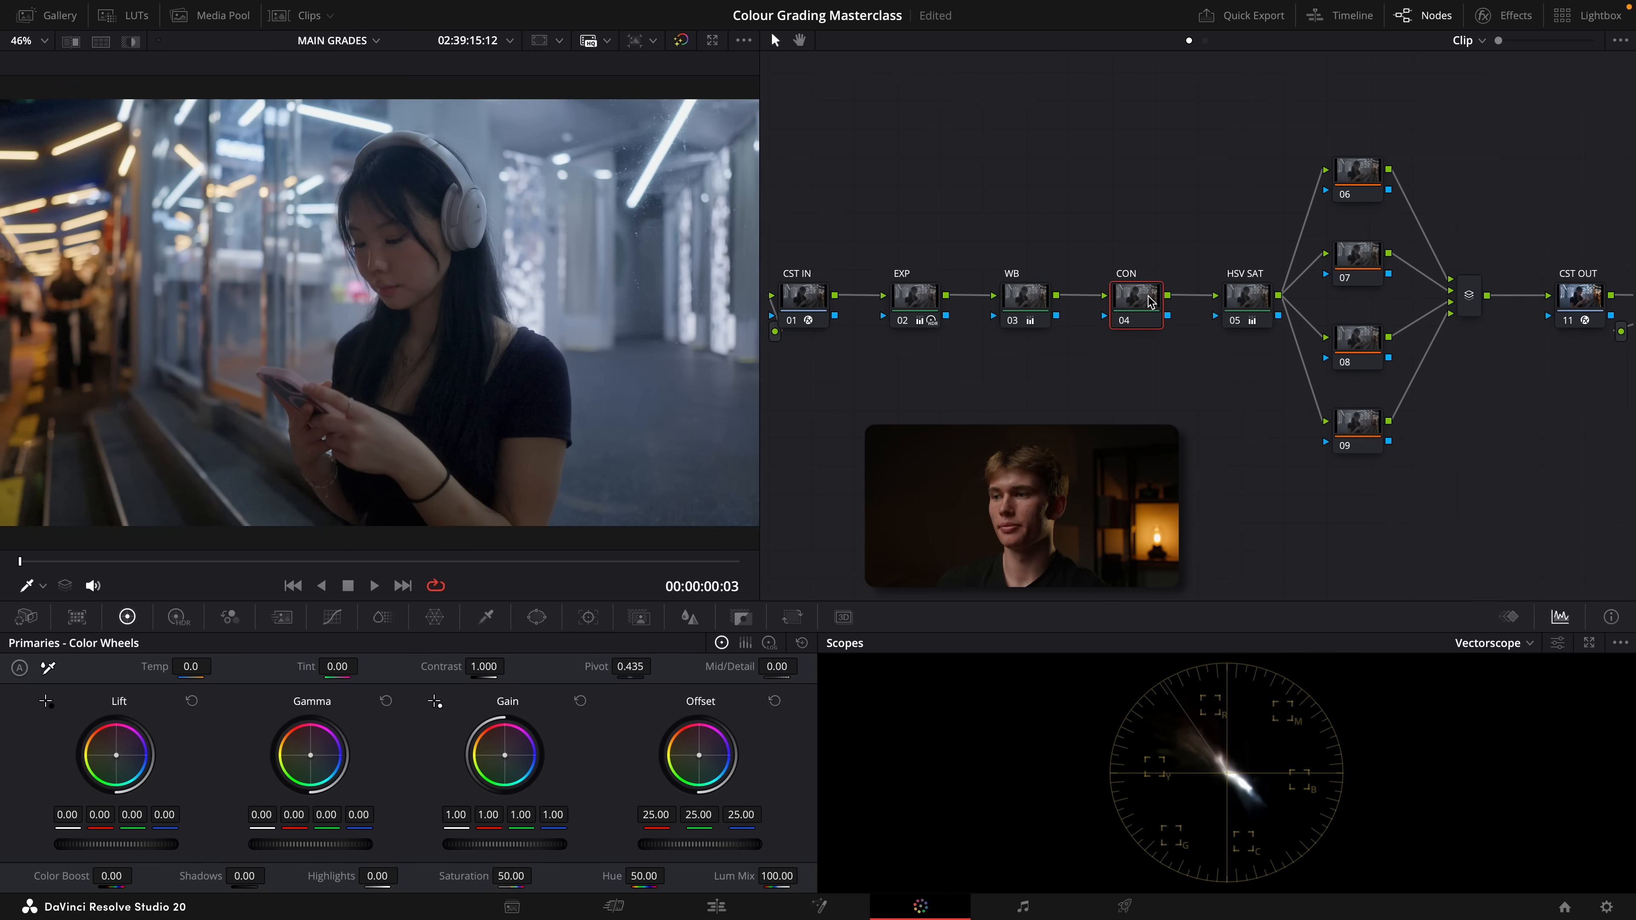
{"action": "left_click", "coordinate": [1498, 647]}
{"action": "left_click", "coordinate": [1501, 681]}
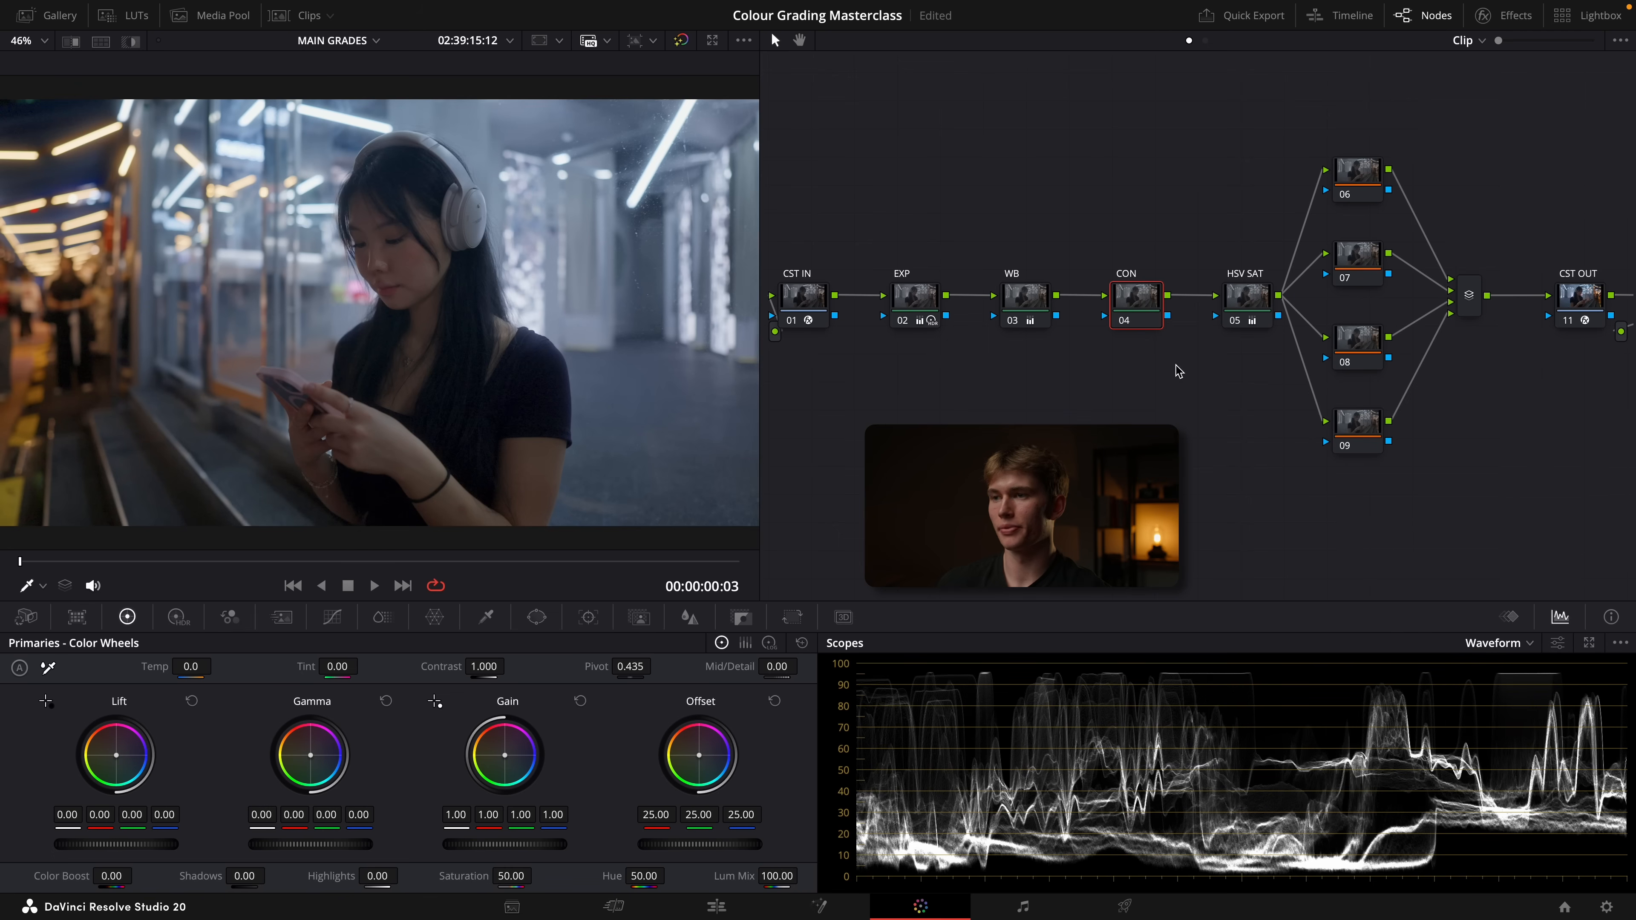
{"action": "left_click_drag", "start_coordinate": [484, 671], "coordinate": [510, 666]}
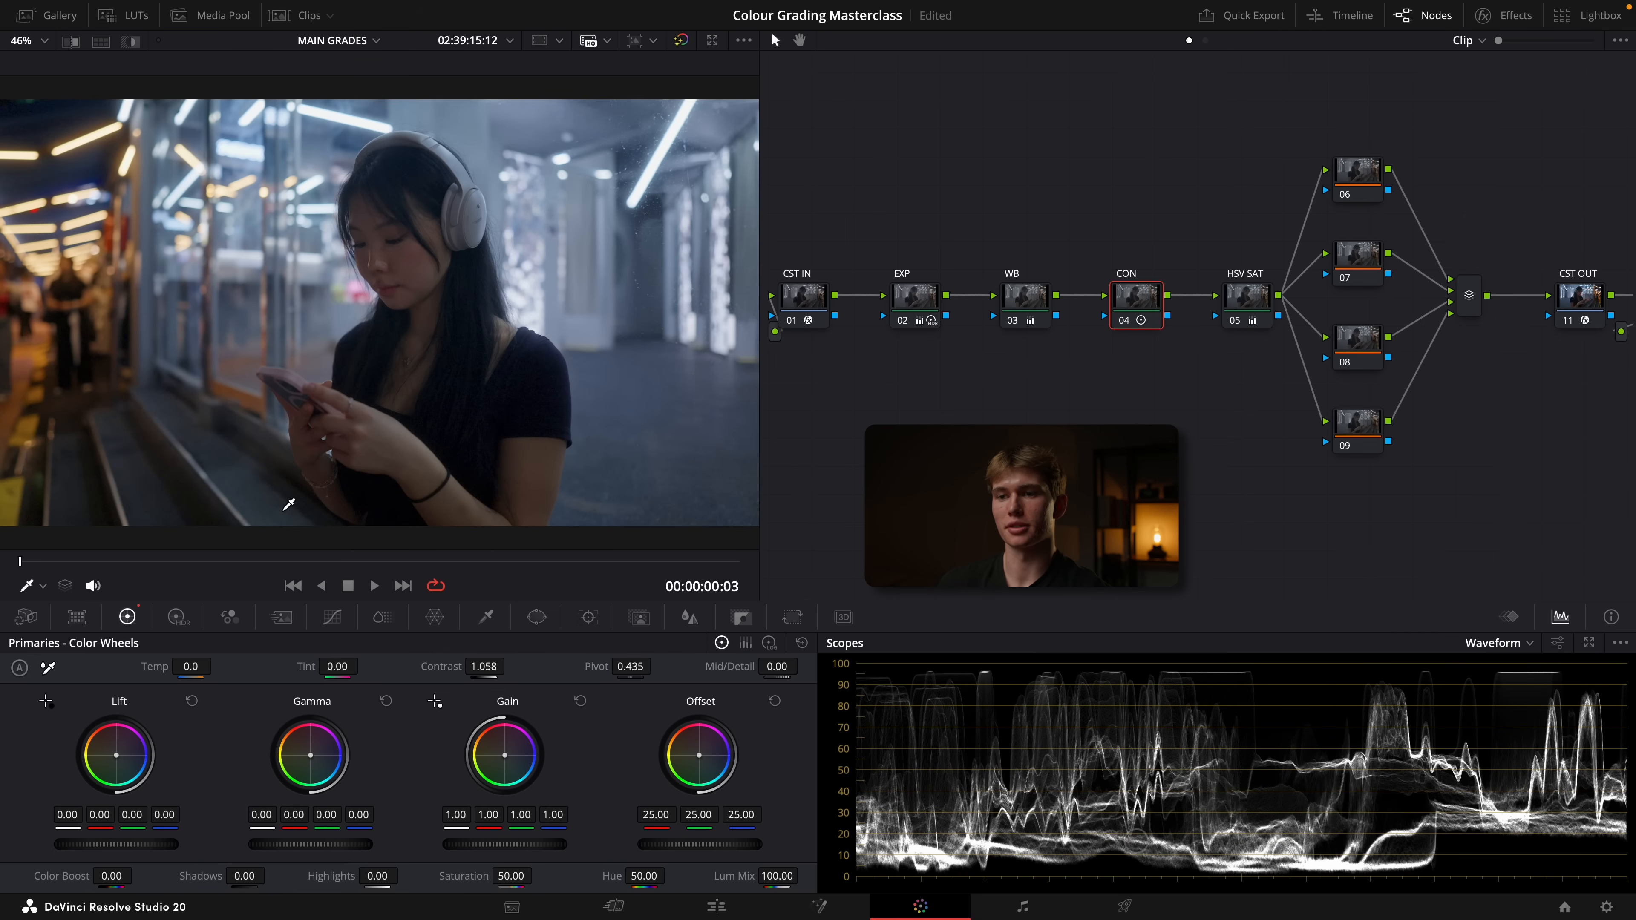
{"action": "left_click_drag", "start_coordinate": [635, 669], "coordinate": [638, 674]}
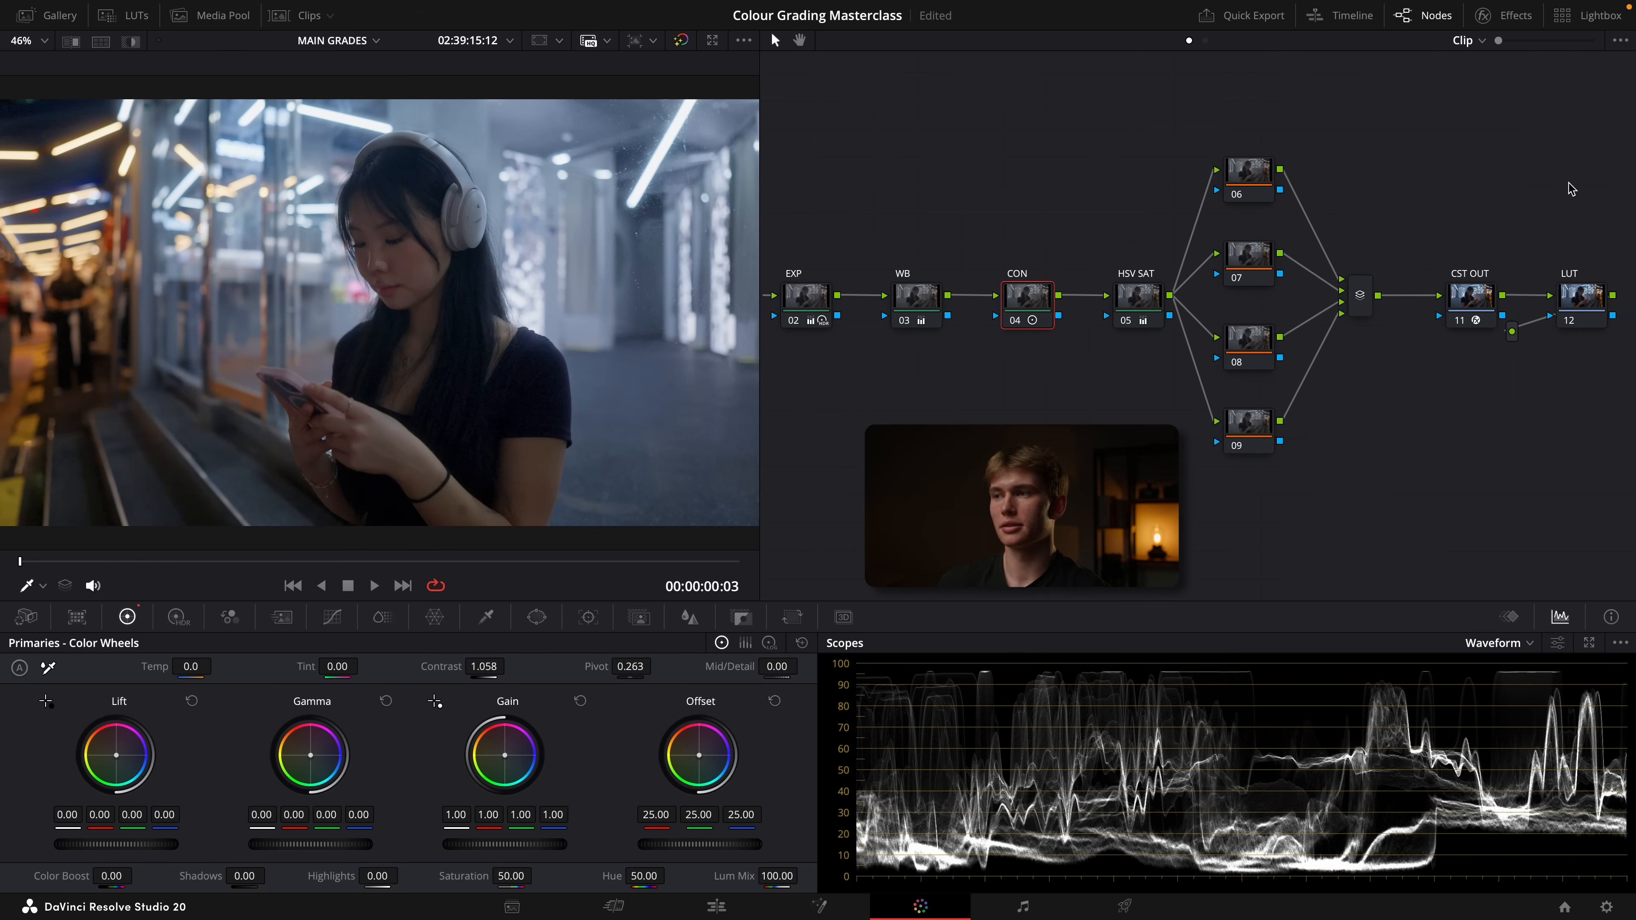
Apply the DECSFILM LUT shown below Barcelona to the LUT node and set the node's key output gain to 0.5
{"action": "left_click", "coordinate": [116, 16]}
{"action": "right_click", "coordinate": [375, 192]}
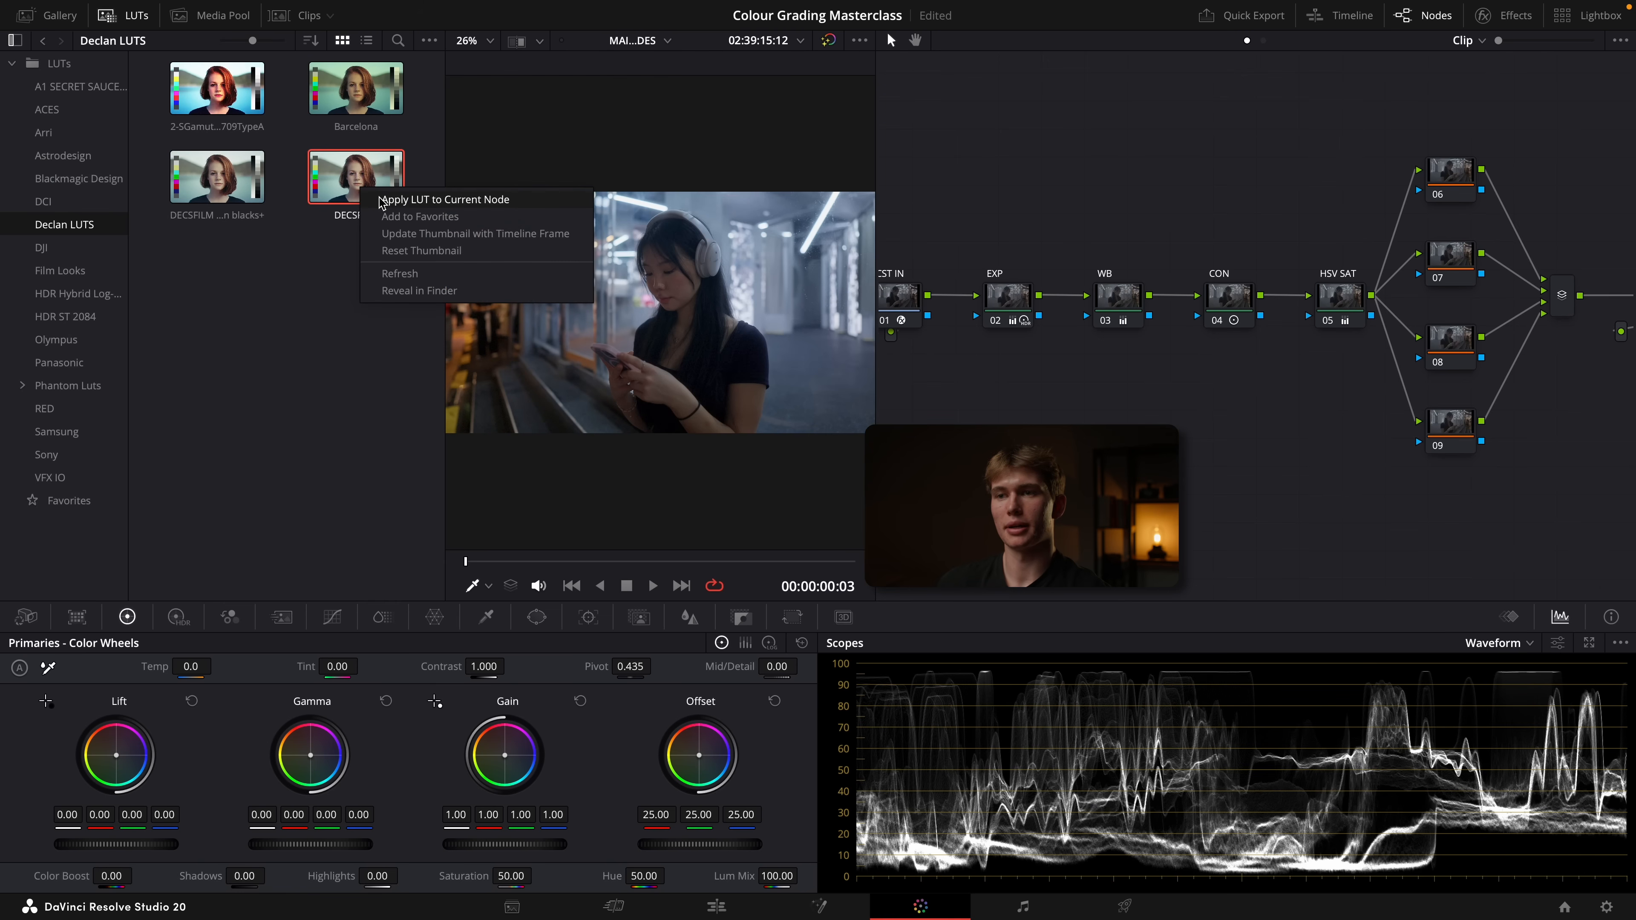
{"action": "left_click", "coordinate": [399, 198]}
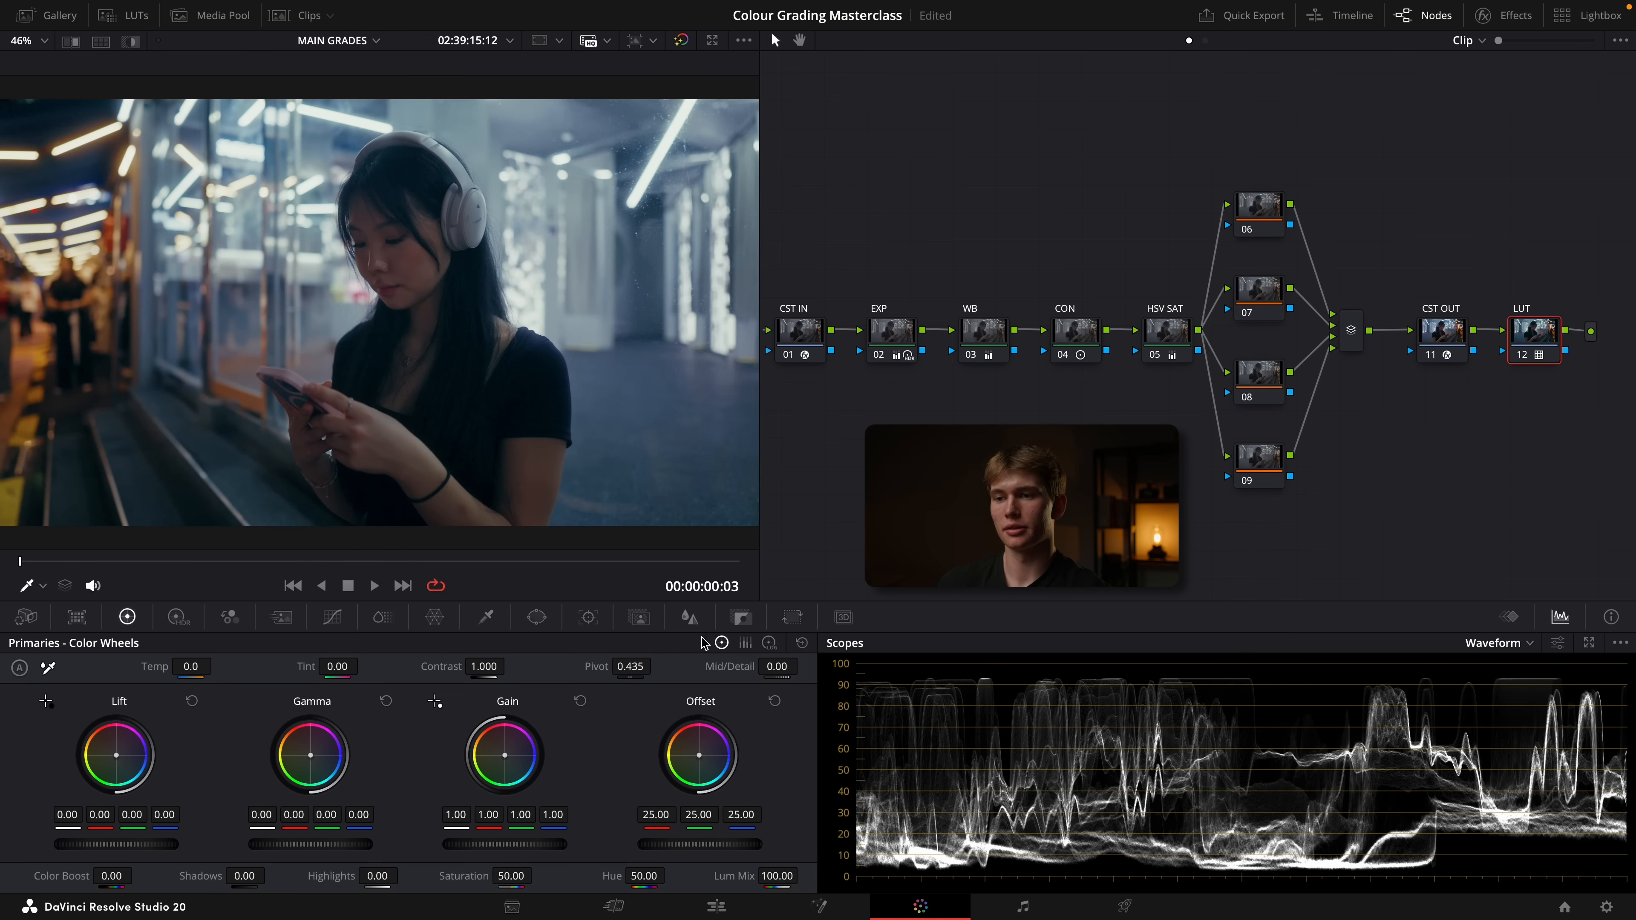
{"action": "left_click", "coordinate": [741, 617]}
{"action": "type", "text": ".5"}
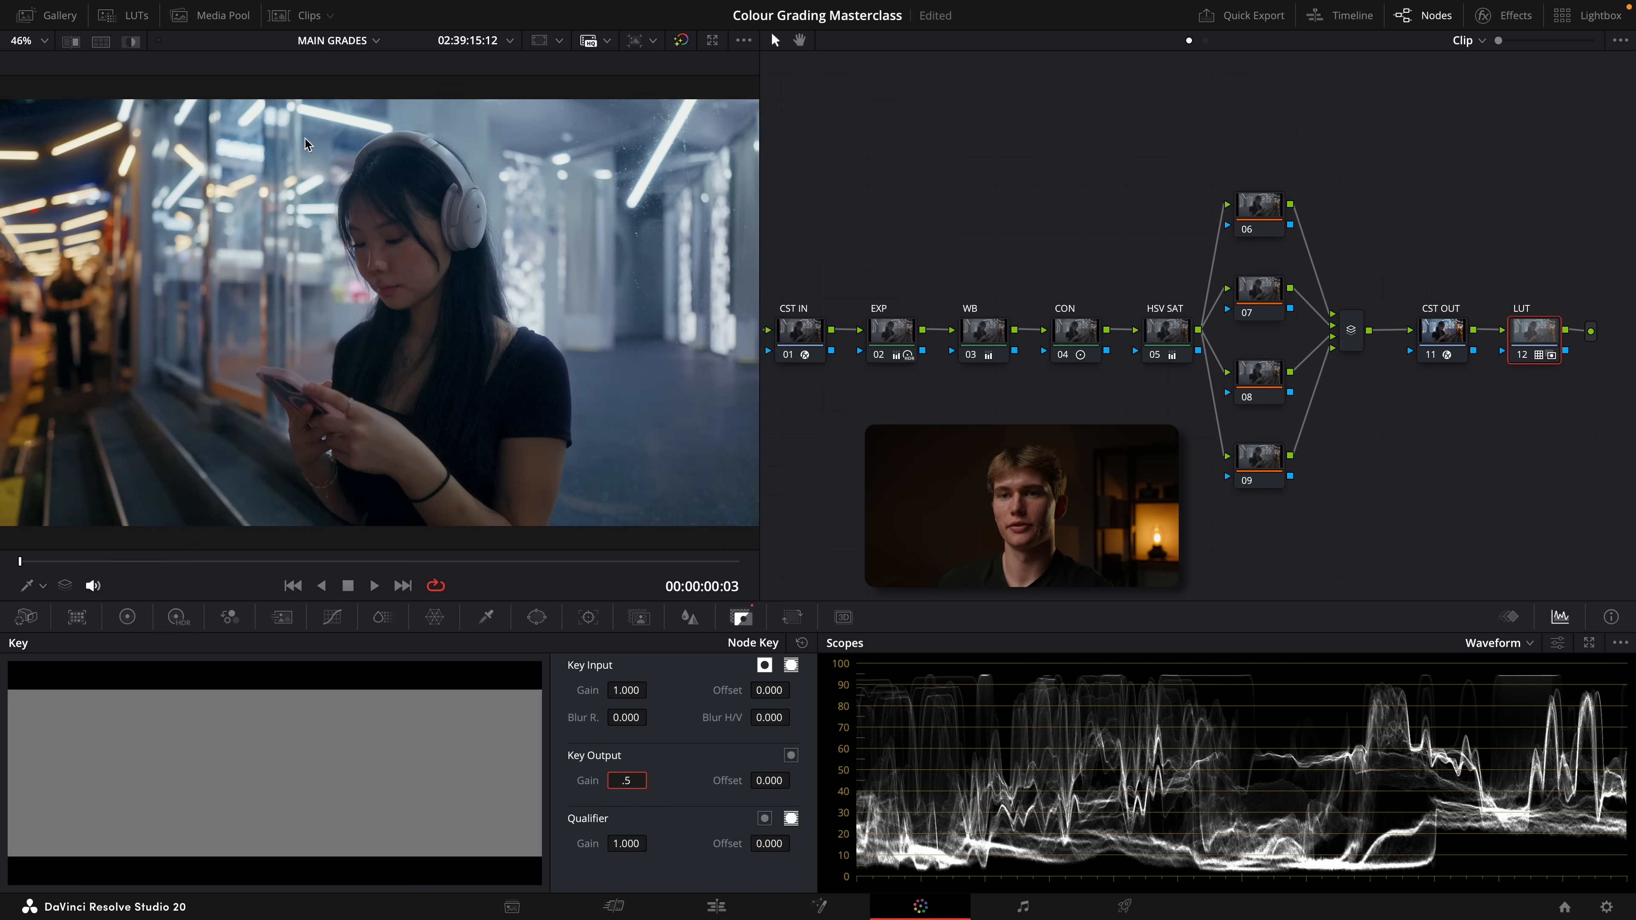
{"action": "key", "text": "Return"}
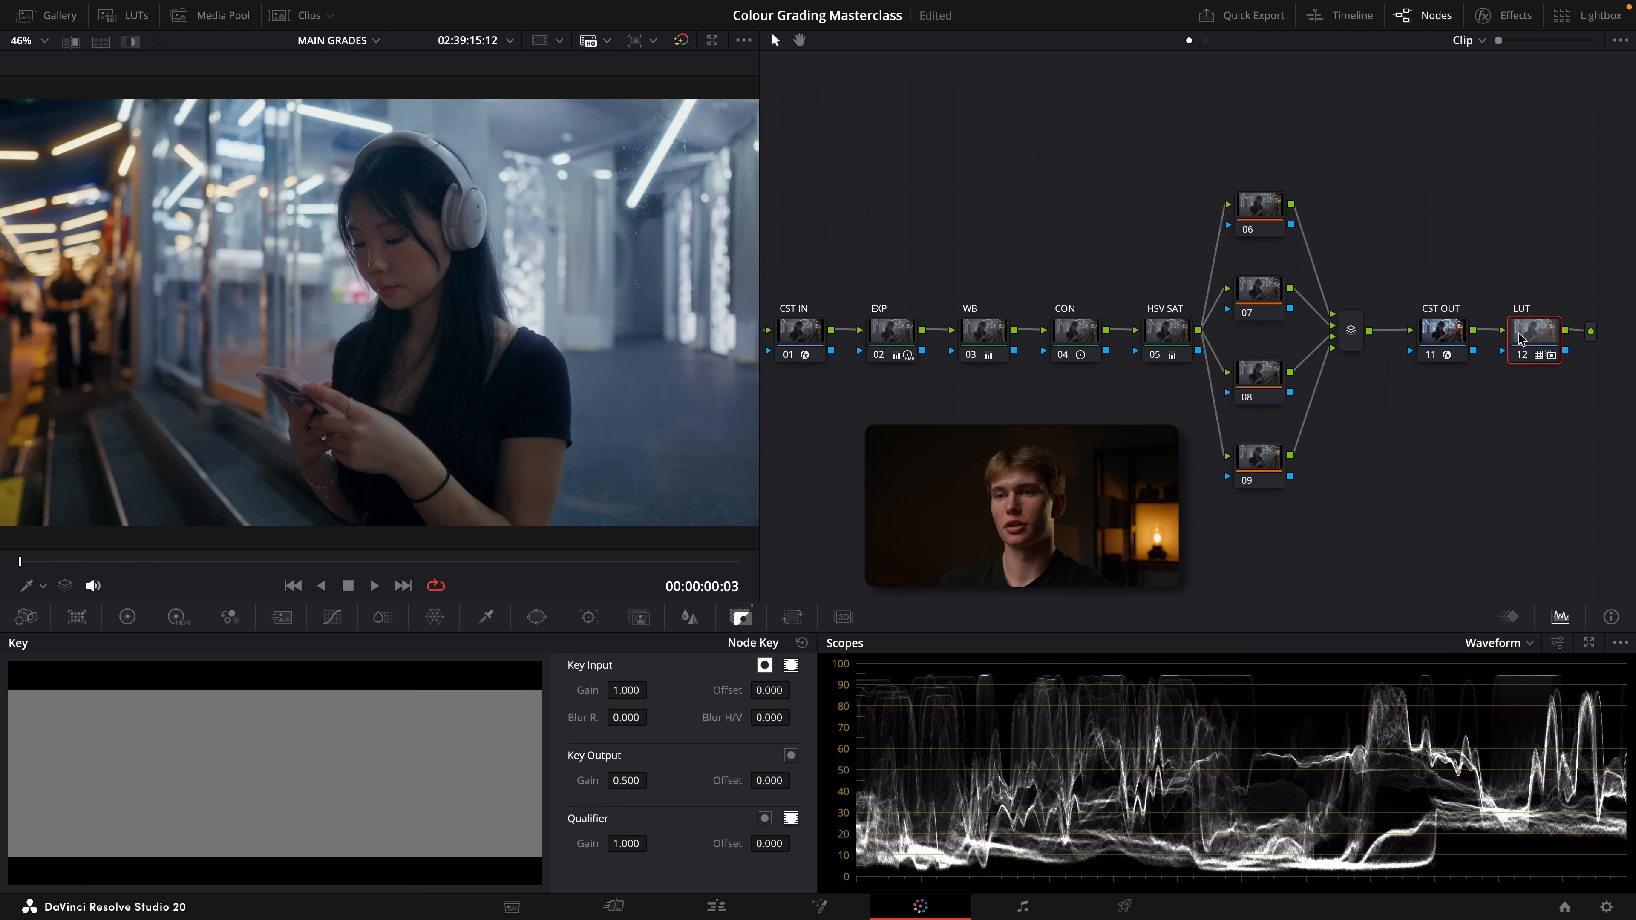
On node 06, add a circular window and stretch it into a tall ellipse around the woman
{"action": "left_click", "coordinate": [1256, 213]}
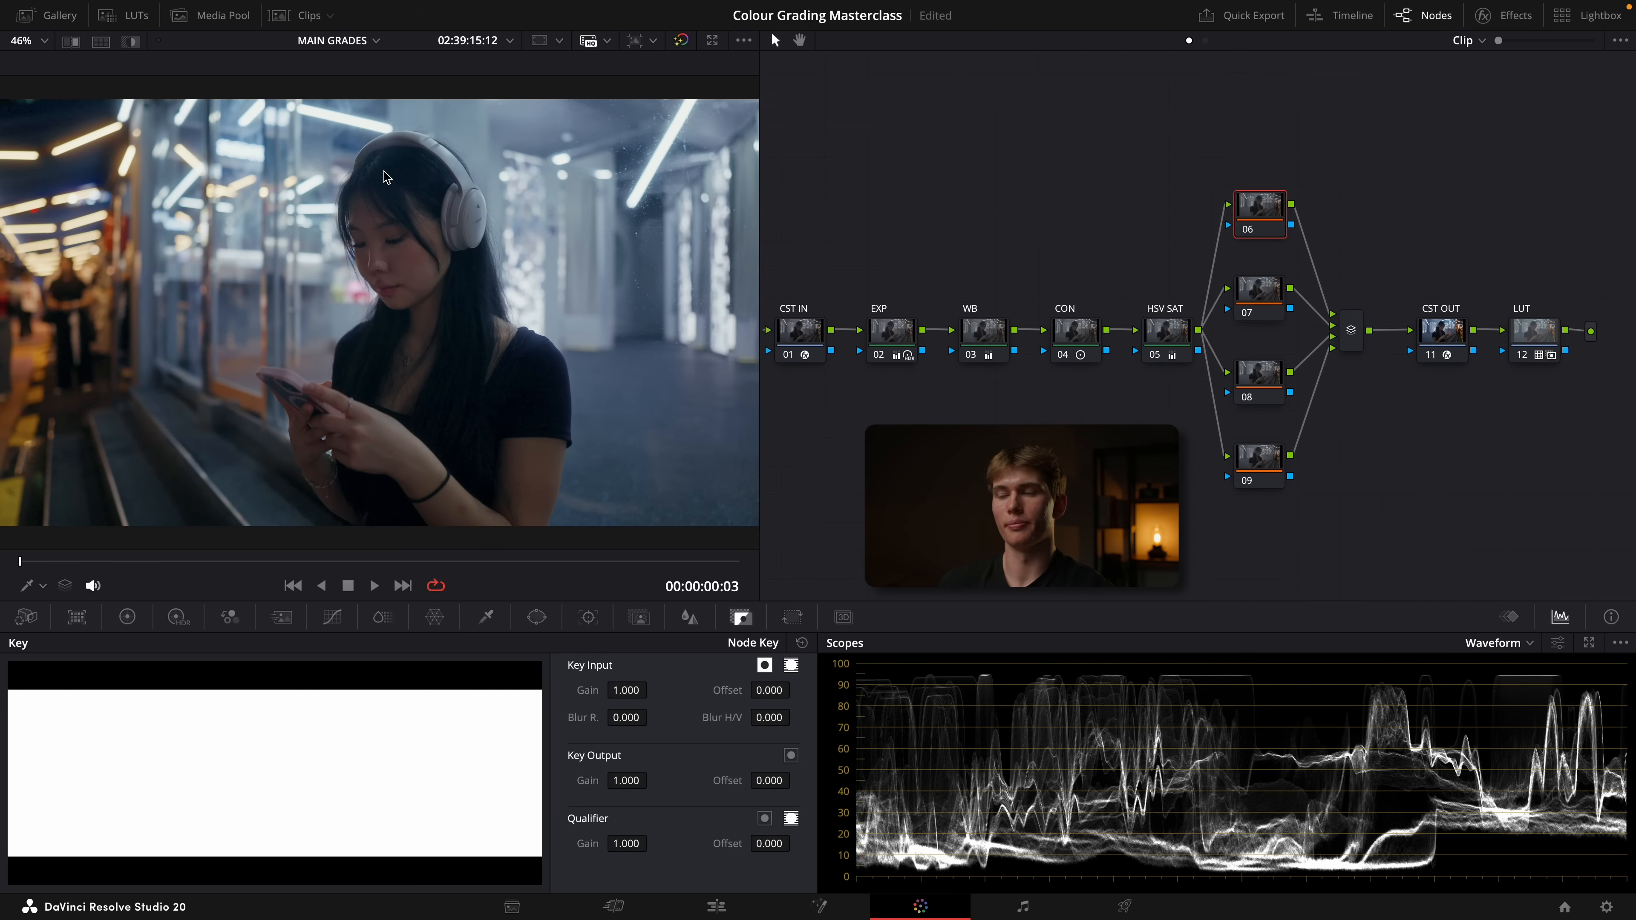
{"action": "left_click", "coordinate": [537, 617]}
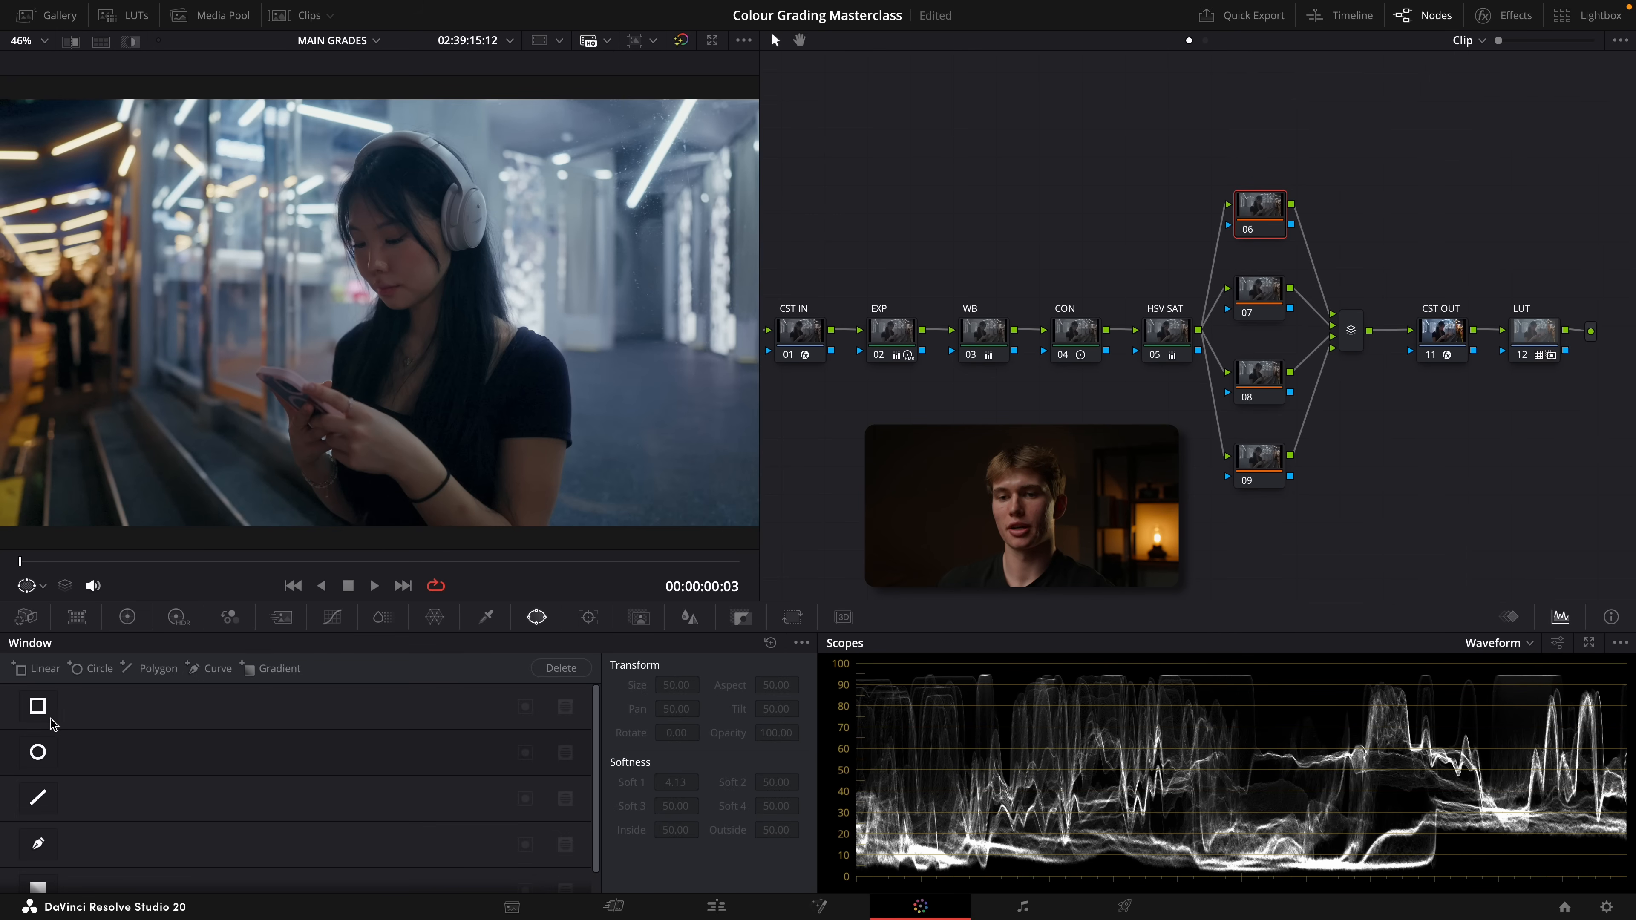
{"action": "left_click", "coordinate": [38, 755]}
{"action": "left_click_drag", "start_coordinate": [380, 420], "coordinate": [380, 537]}
{"action": "left_click_drag", "start_coordinate": [487, 312], "coordinate": [501, 313]}
{"action": "left_click_drag", "start_coordinate": [381, 314], "coordinate": [415, 336]}
{"action": "left_click_drag", "start_coordinate": [550, 335], "coordinate": [566, 335]}
Raise node 06's gain to 1.13, move its window slightly down and to the right, and check the image full screen
{"action": "left_click", "coordinate": [134, 622]}
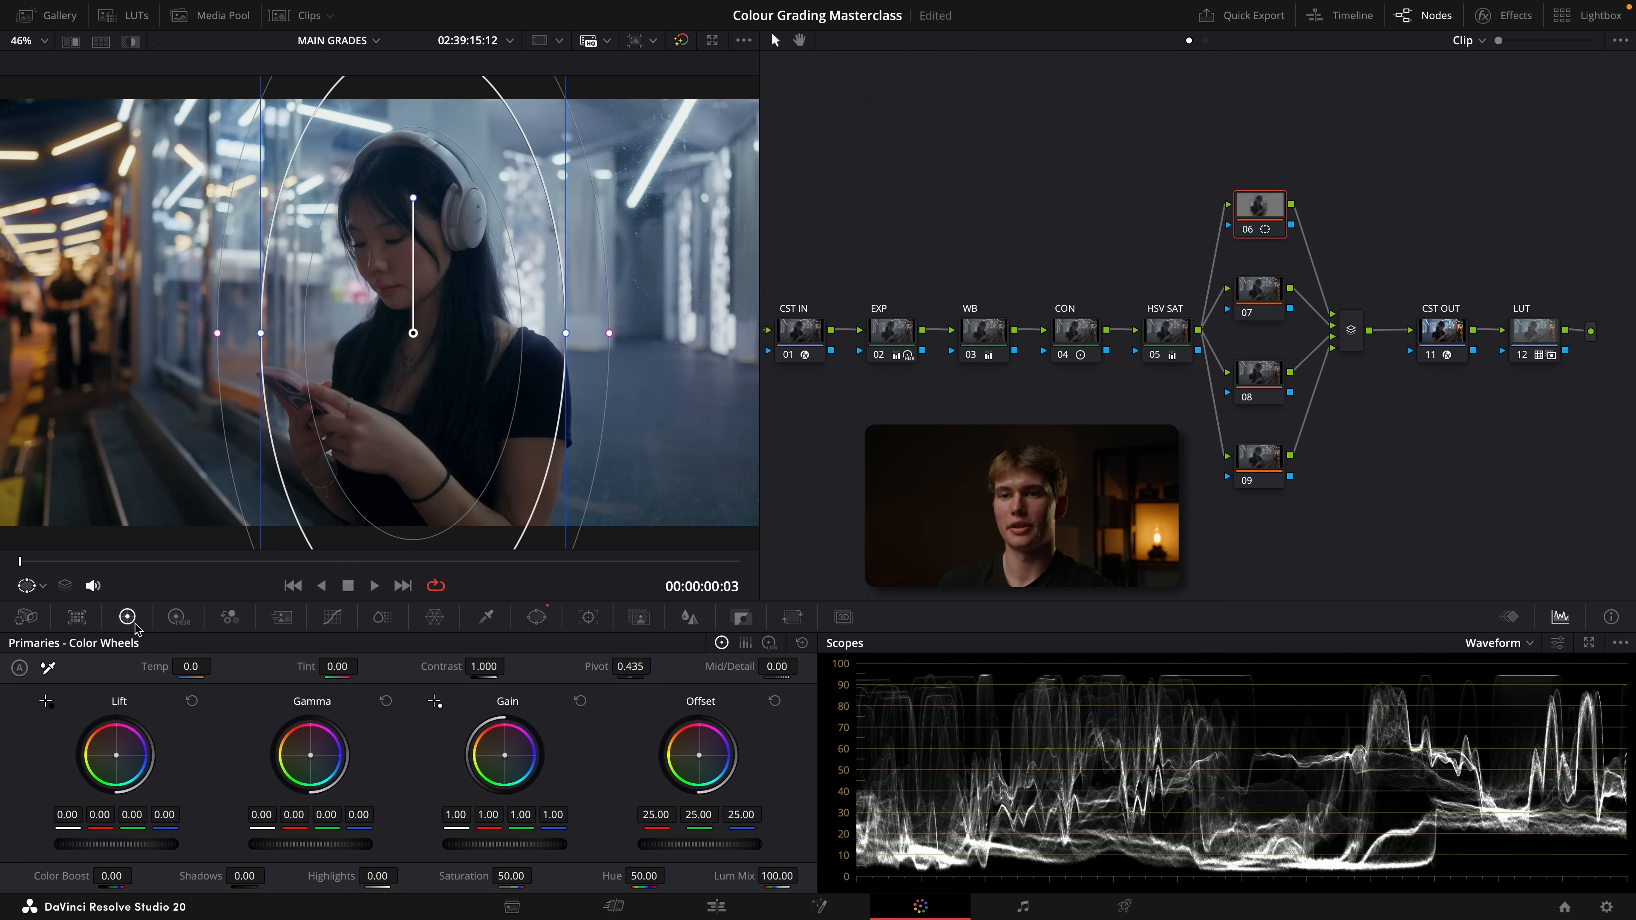
{"action": "left_click_drag", "start_coordinate": [497, 850], "coordinate": [530, 850]}
{"action": "left_click_drag", "start_coordinate": [413, 333], "coordinate": [422, 363]}
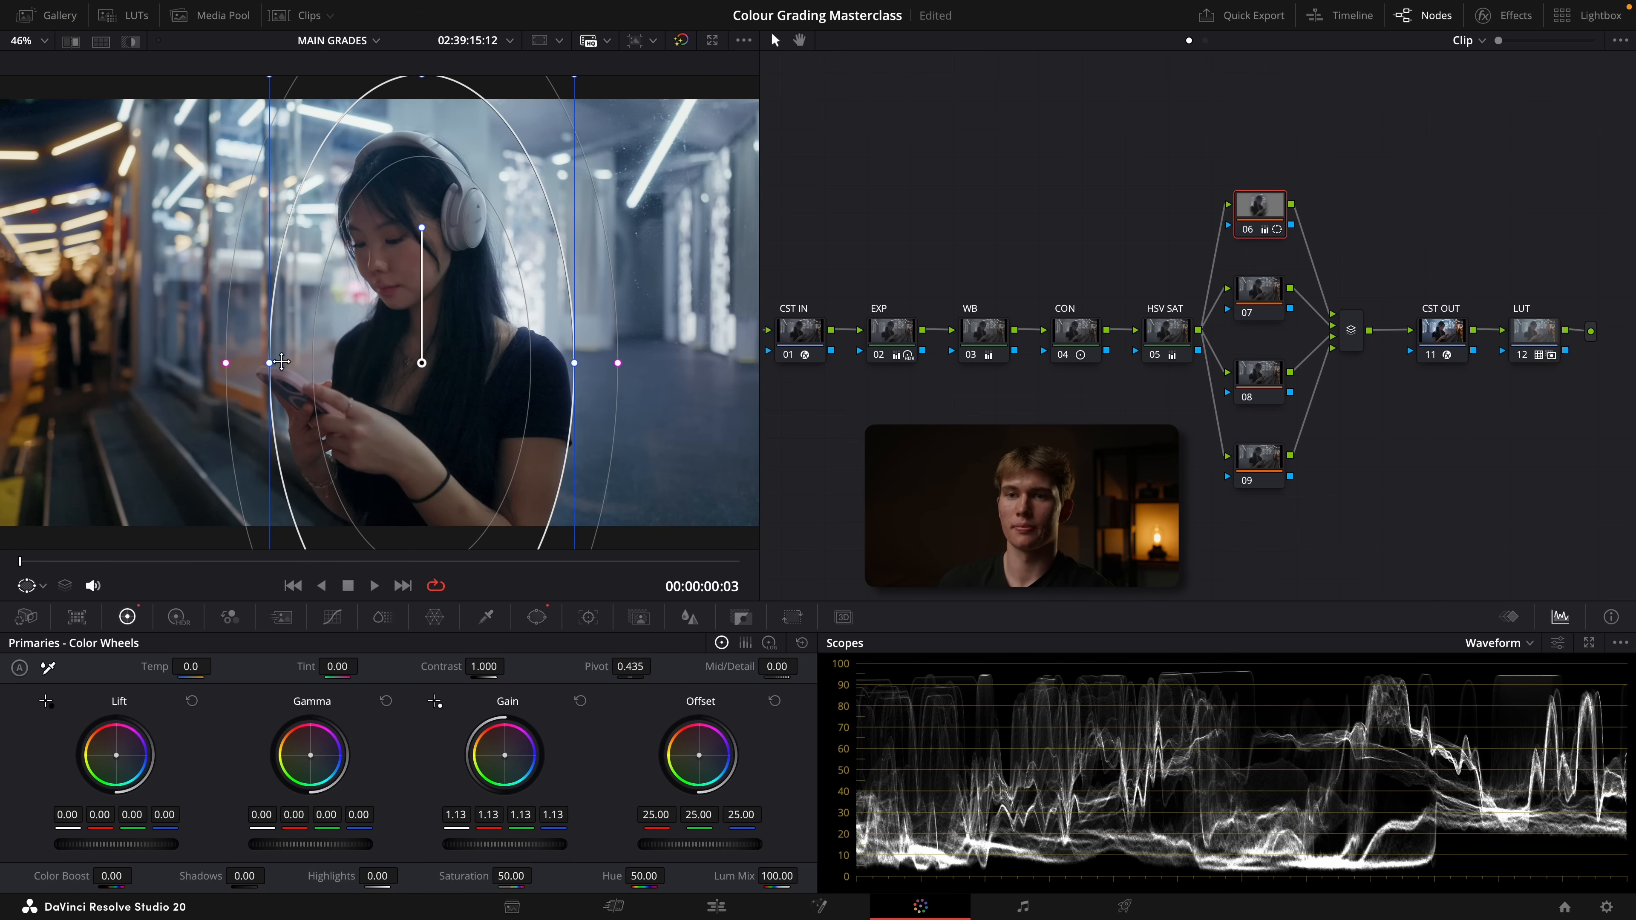
{"action": "key", "text": "ctrl+f"}
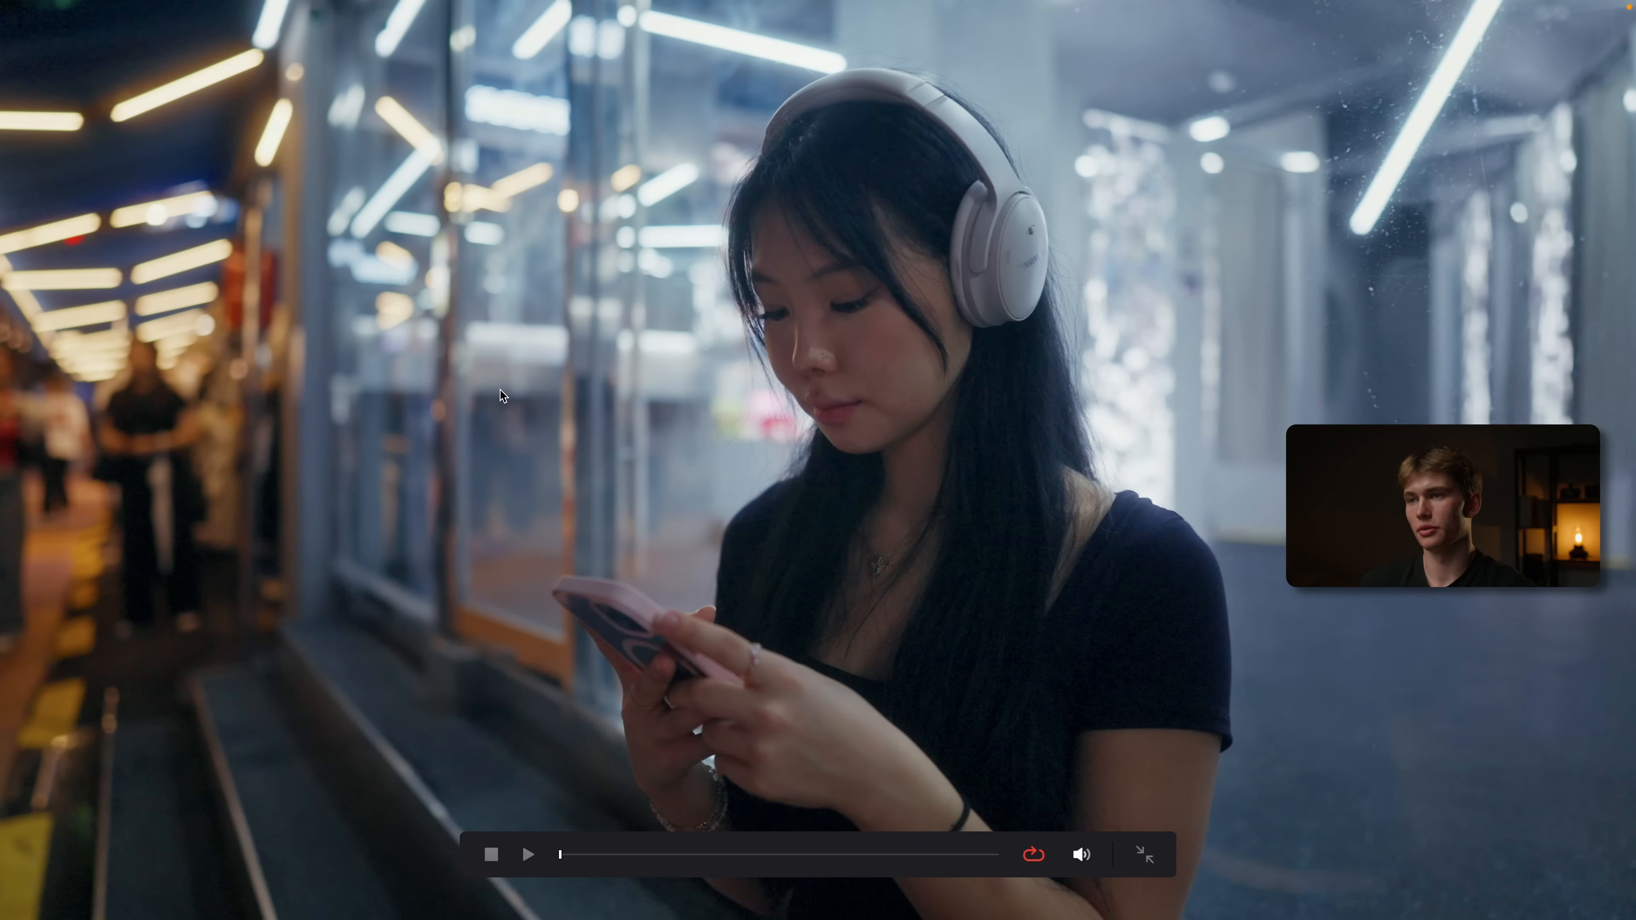
{"action": "key", "text": "ctrl+f"}
On node 07, add a circular window, stretch it into a wide ellipse filling most of the frame, and invert it
{"action": "left_click", "coordinate": [1252, 304]}
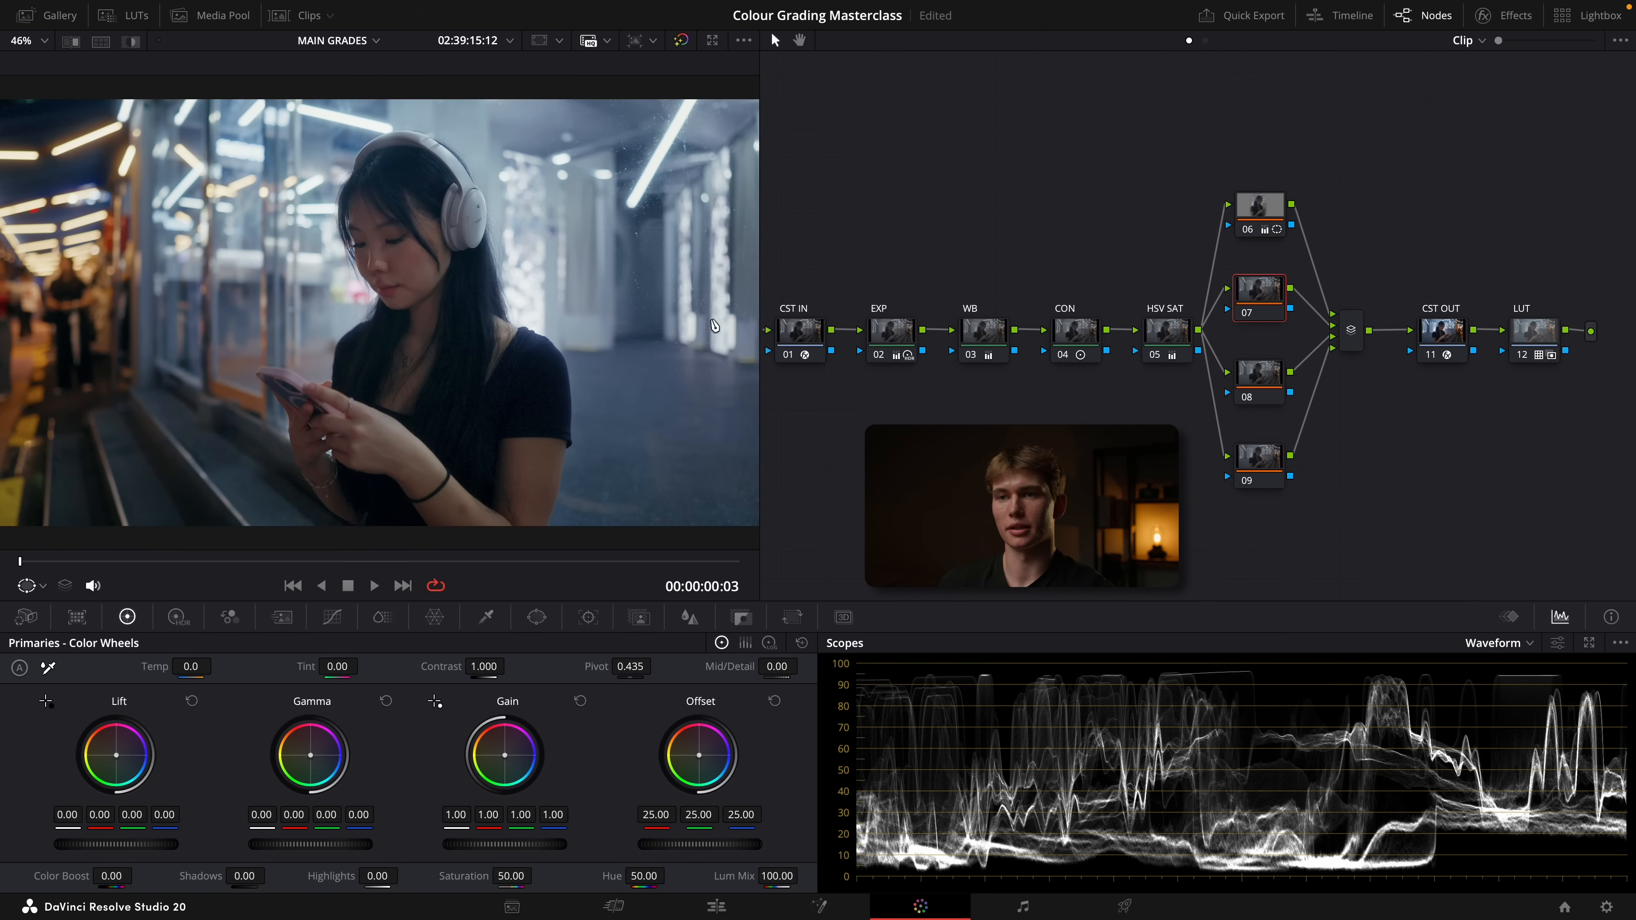
{"action": "key", "text": "alt+c"}
{"action": "left_click_drag", "start_coordinate": [496, 313], "coordinate": [512, 313]}
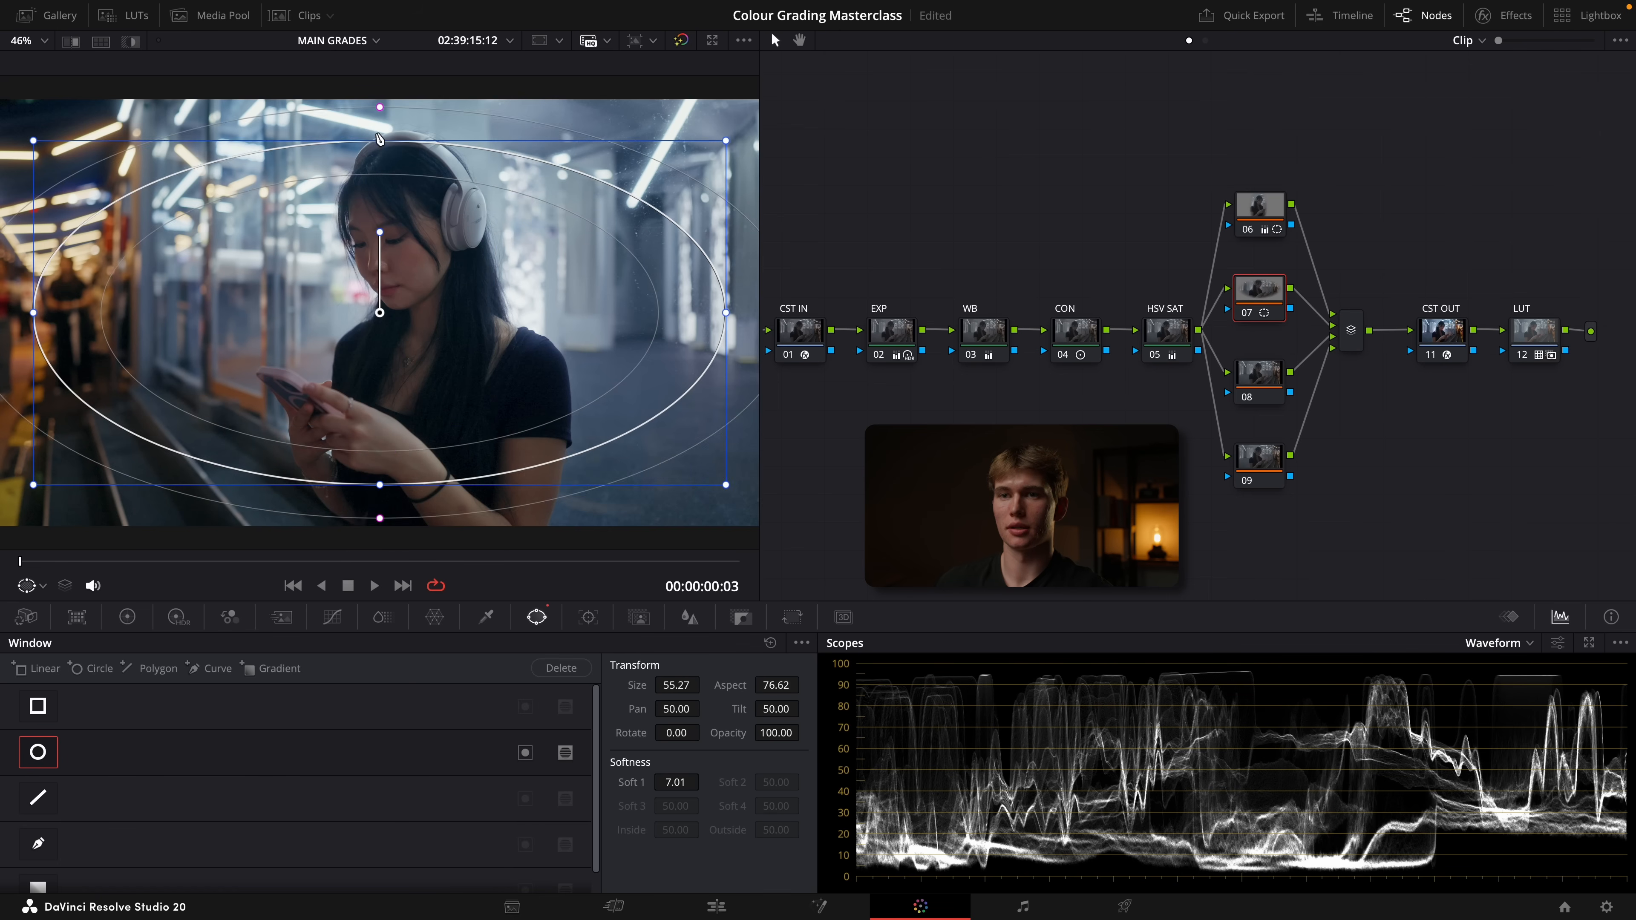
{"action": "left_click_drag", "start_coordinate": [379, 139], "coordinate": [379, 126]}
{"action": "left_click", "coordinate": [525, 754]}
{"action": "key", "text": "alt+z"}
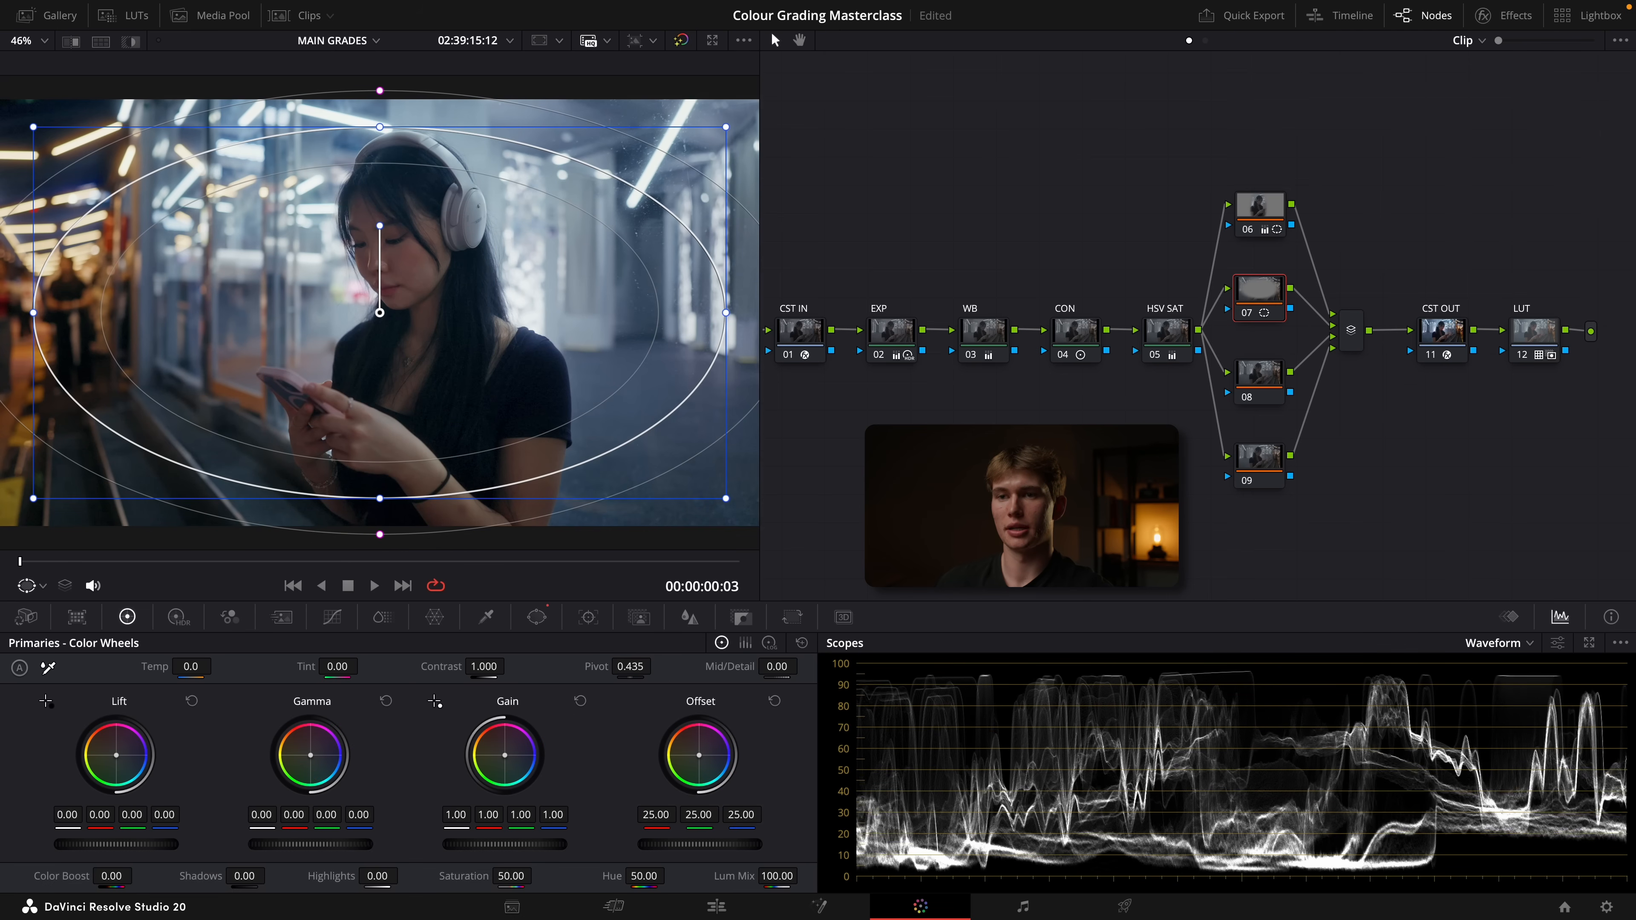
Darken the frame edges outside node 07's ellipse and check the image full screen
{"action": "left_click_drag", "start_coordinate": [1245, 171], "coordinate": [1275, 529]}
{"action": "key", "text": "ctrl+f"}
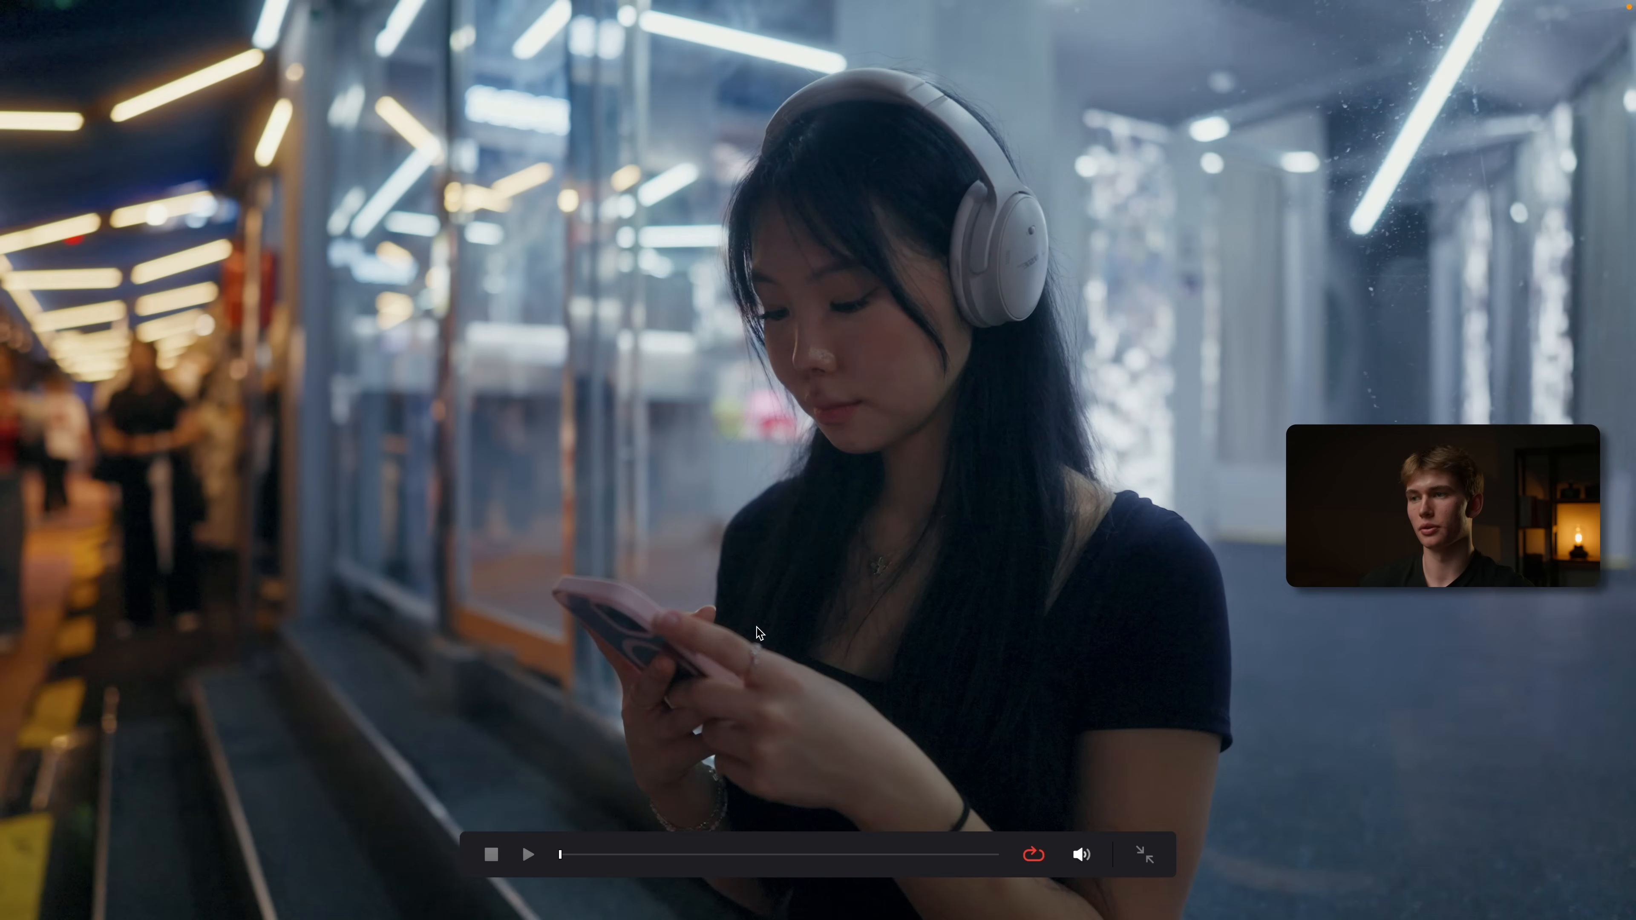
{"action": "key", "text": "Escape"}
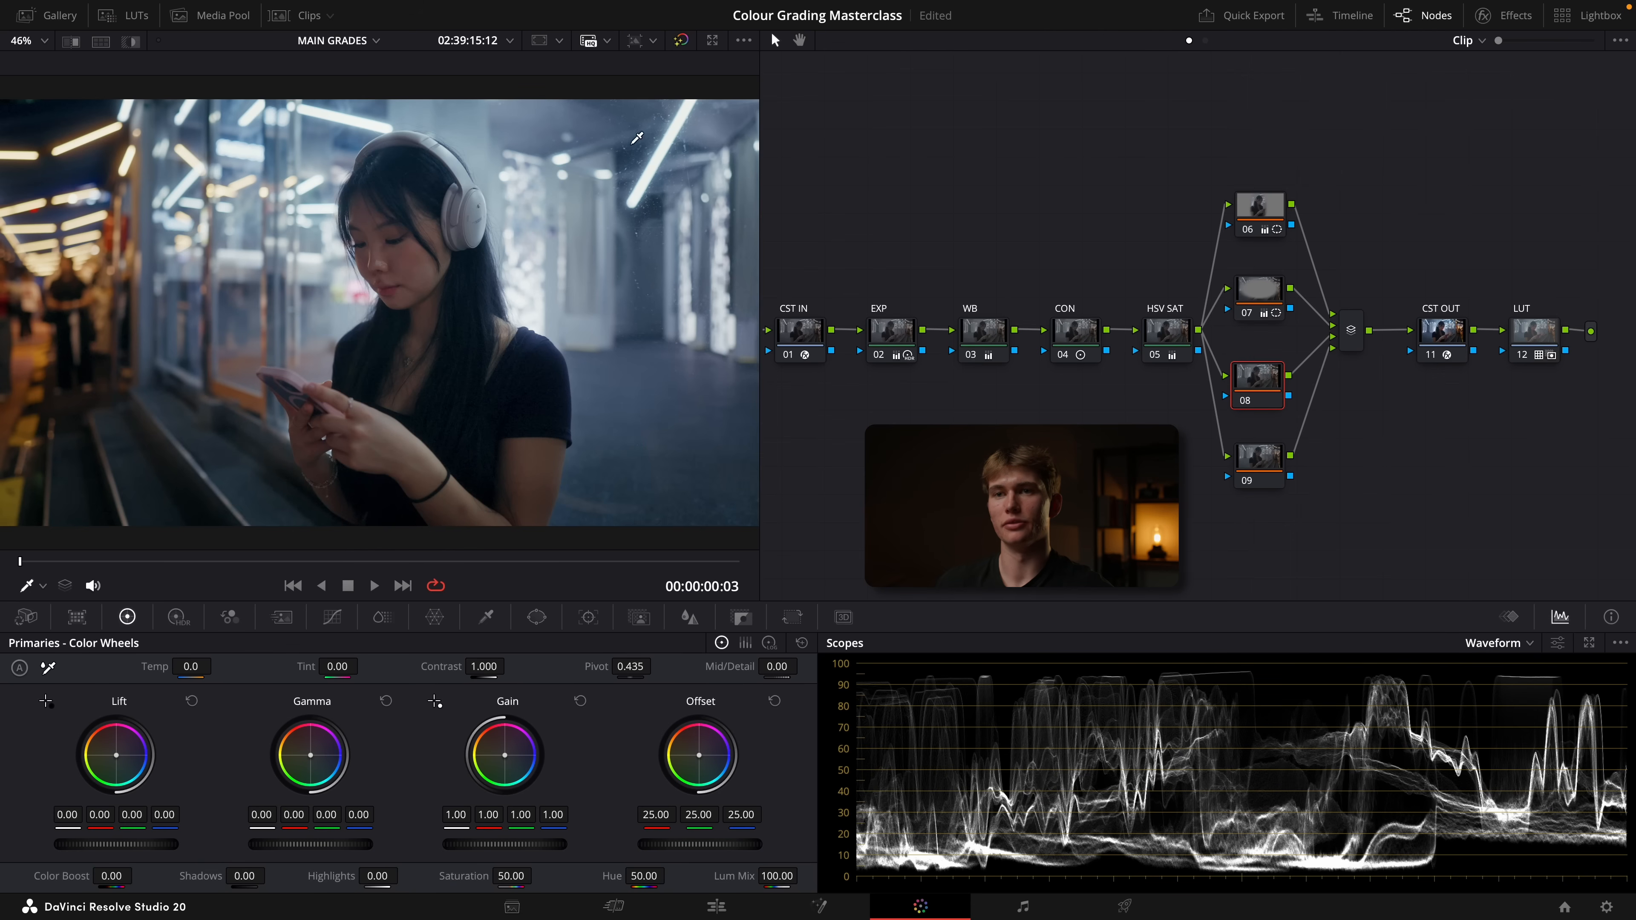
On node 08, add a circular window and stretch it into a large upright ellipse around the woman
{"action": "left_click", "coordinate": [536, 617]}
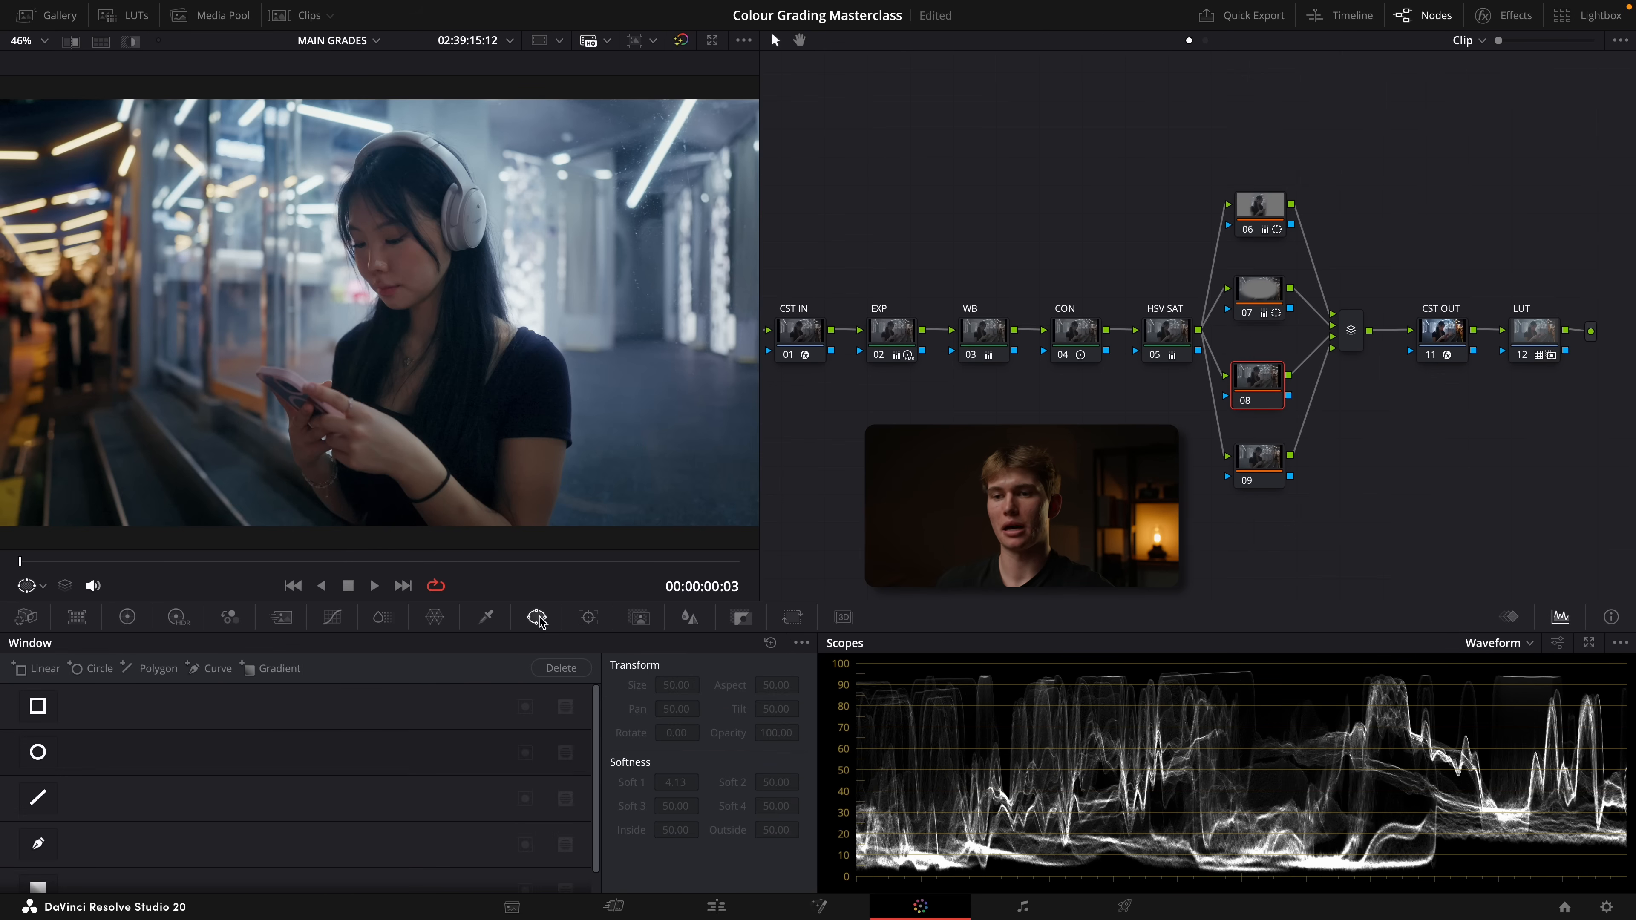
{"action": "left_click", "coordinate": [38, 751]}
{"action": "left_click_drag", "start_coordinate": [378, 426], "coordinate": [379, 430]}
{"action": "left_click_drag", "start_coordinate": [379, 430], "coordinate": [378, 493]}
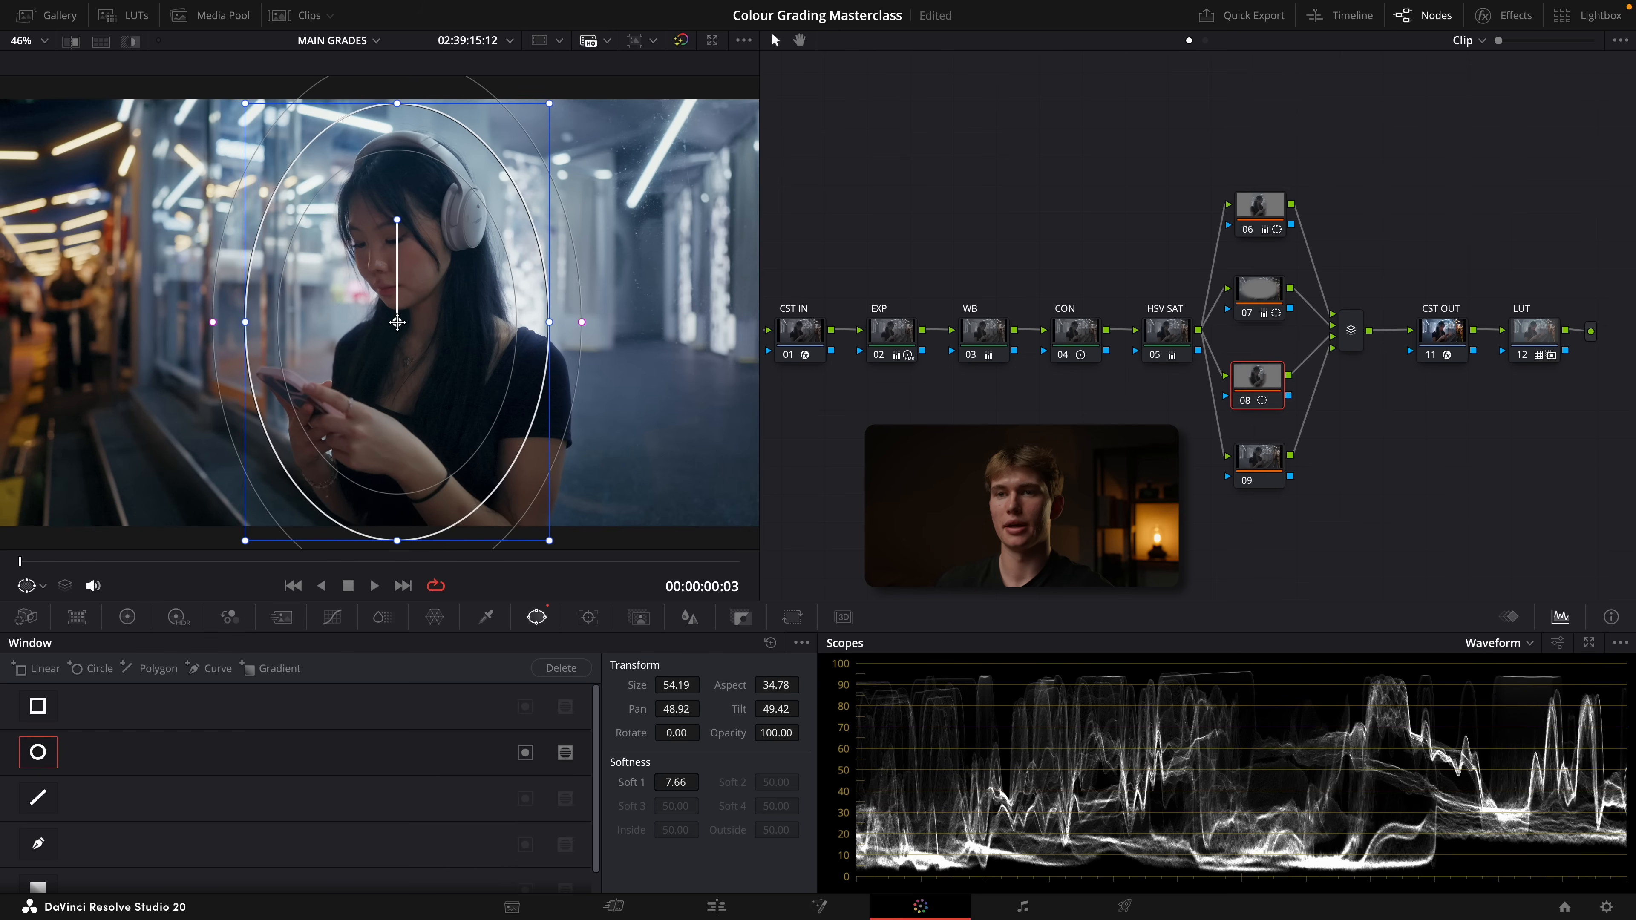
{"action": "left_click_drag", "start_coordinate": [391, 322], "coordinate": [394, 323]}
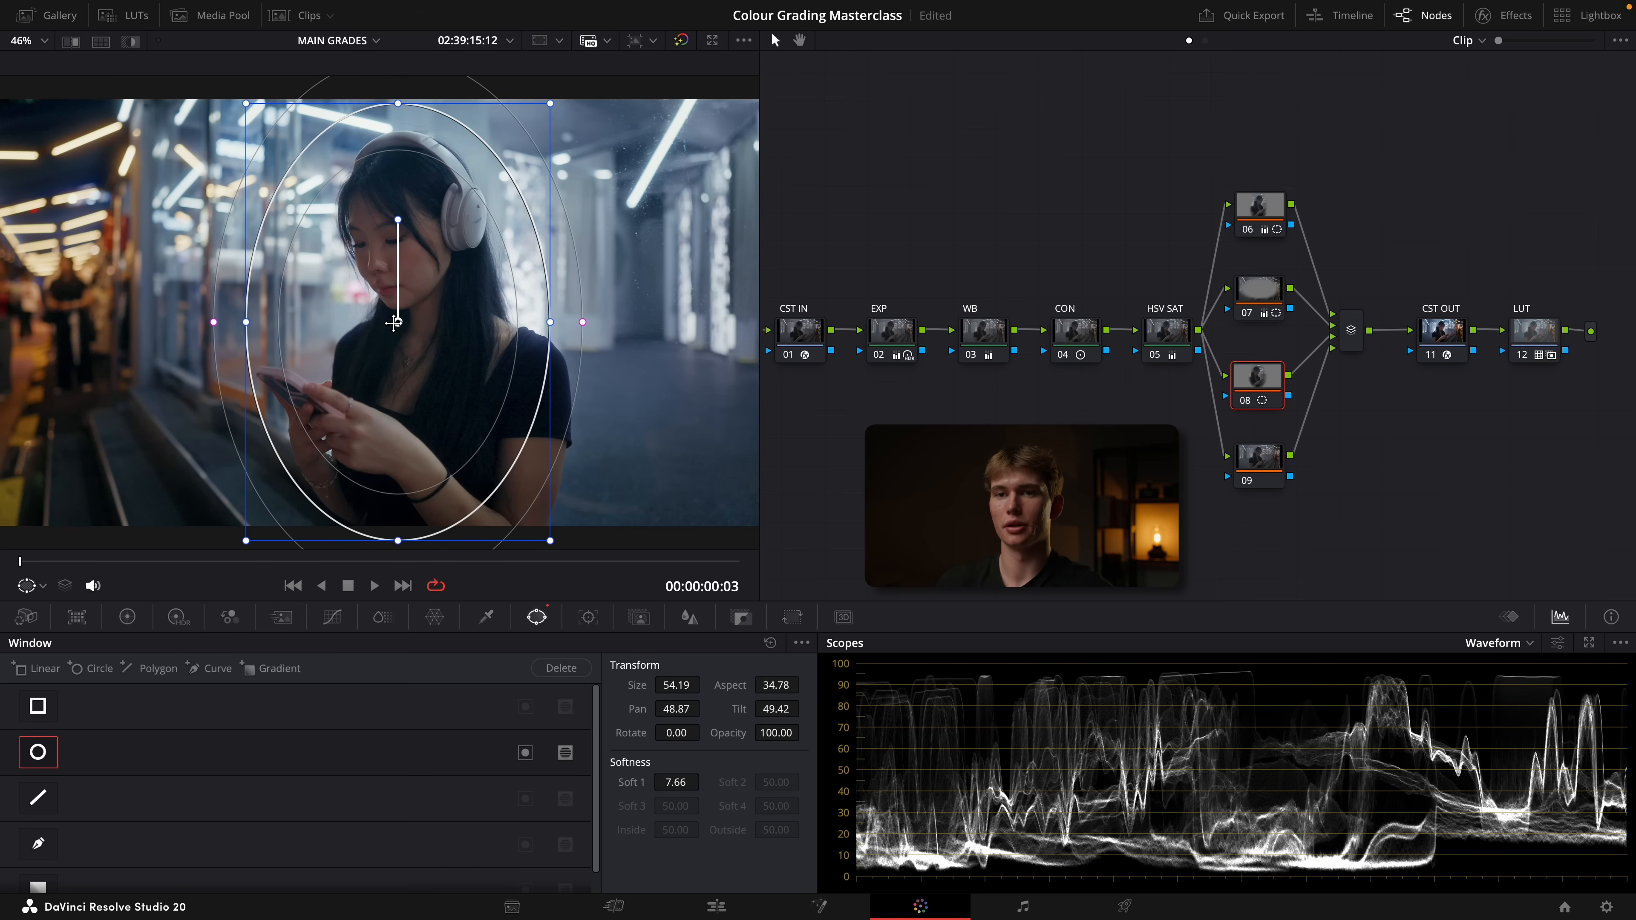
Invert node 08's window, set its gain to 0.92 with the ellipse narrowed around her body, and compare with the grade bypassed
{"action": "left_click", "coordinate": [127, 618]}
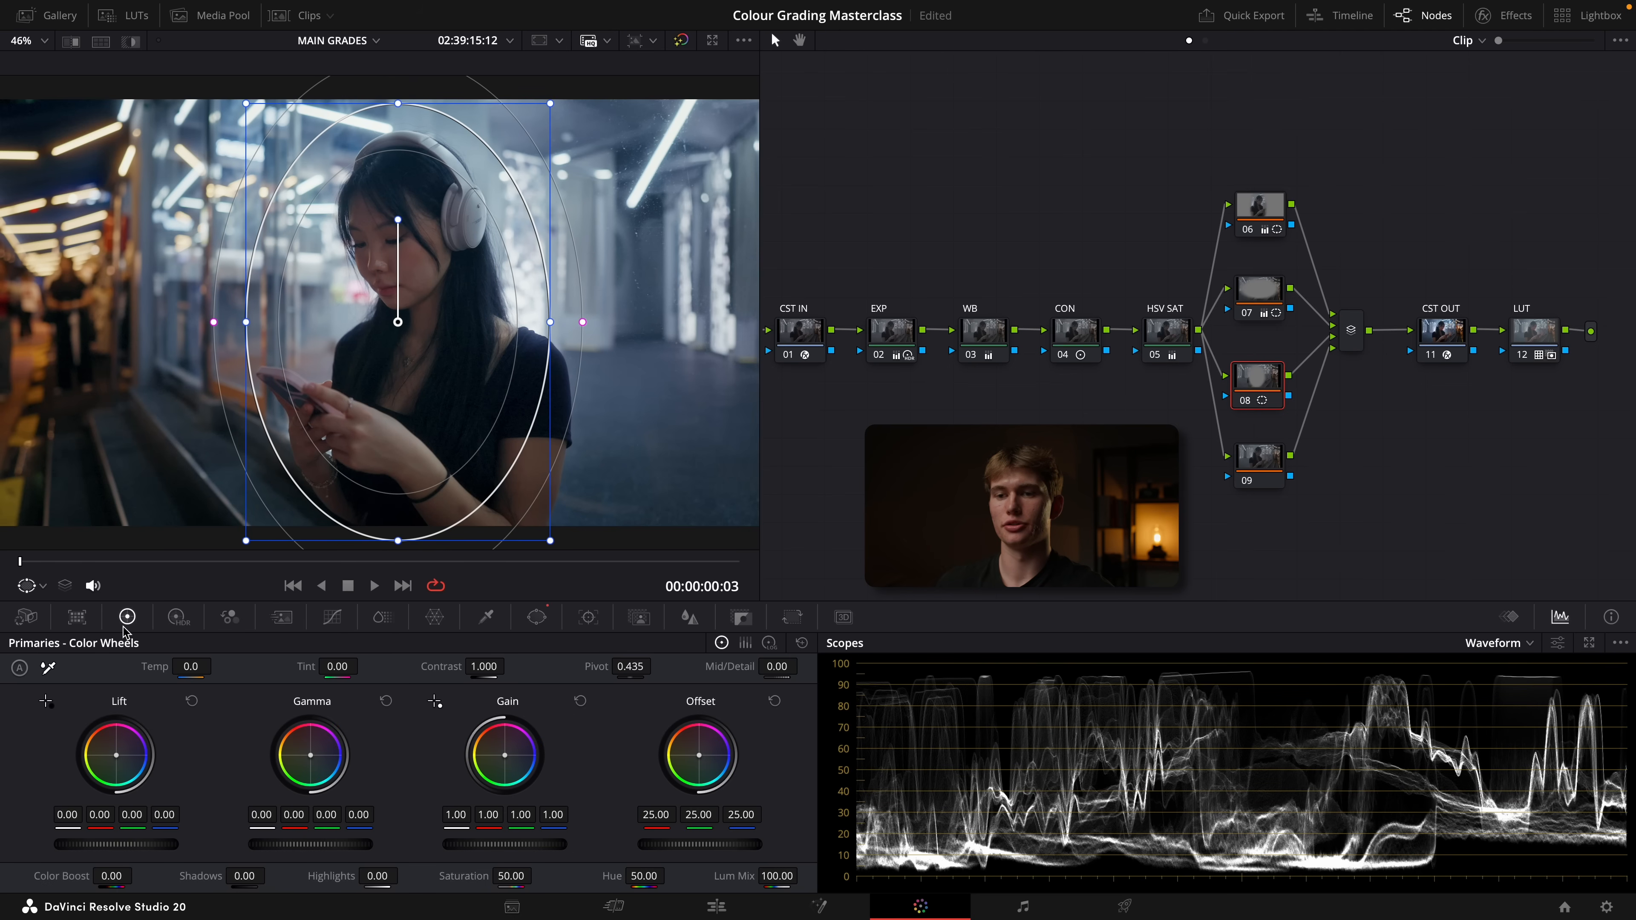
{"action": "left_click_drag", "start_coordinate": [523, 851], "coordinate": [510, 850]}
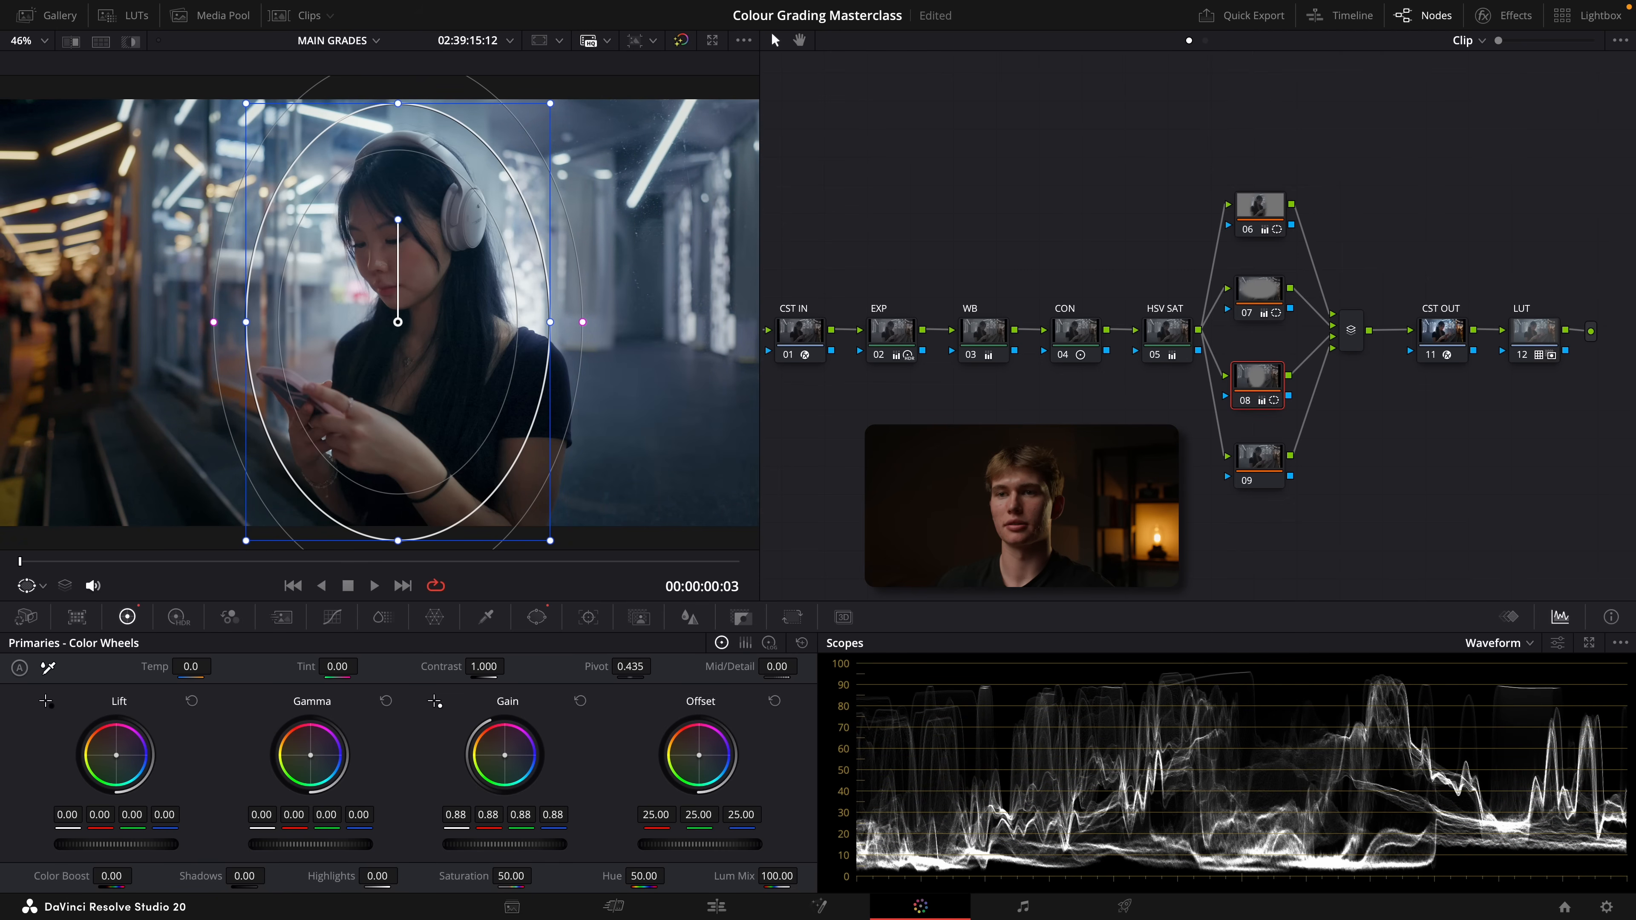
{"action": "left_click_drag", "start_coordinate": [287, 314], "coordinate": [303, 355]}
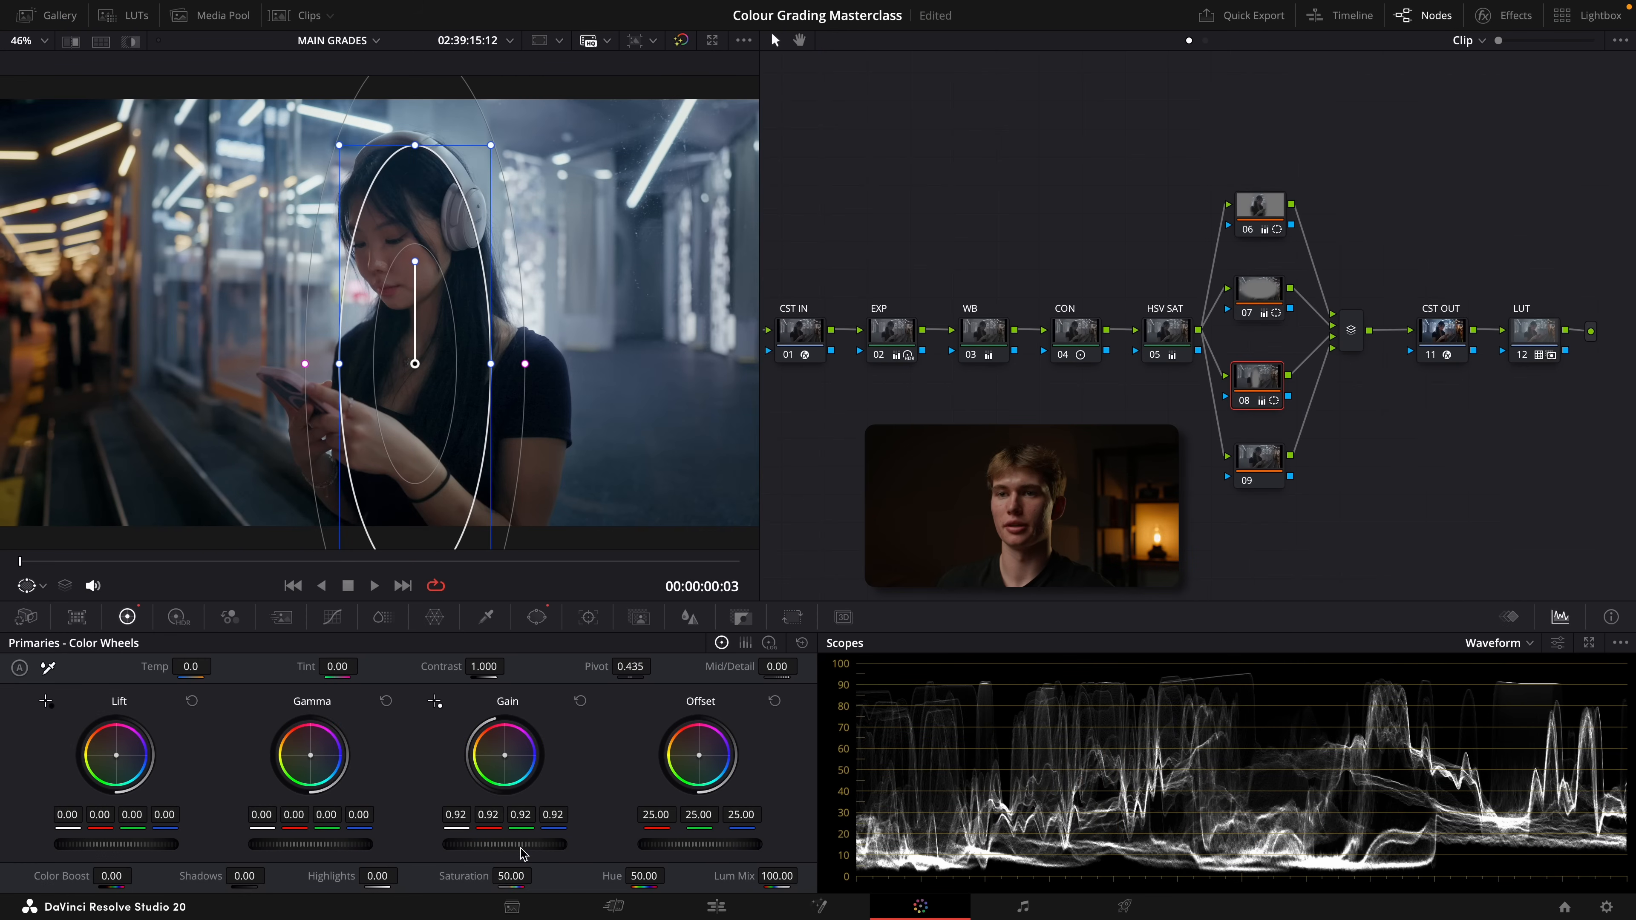
{"action": "left_click_drag", "start_coordinate": [447, 846], "coordinate": [452, 846]}
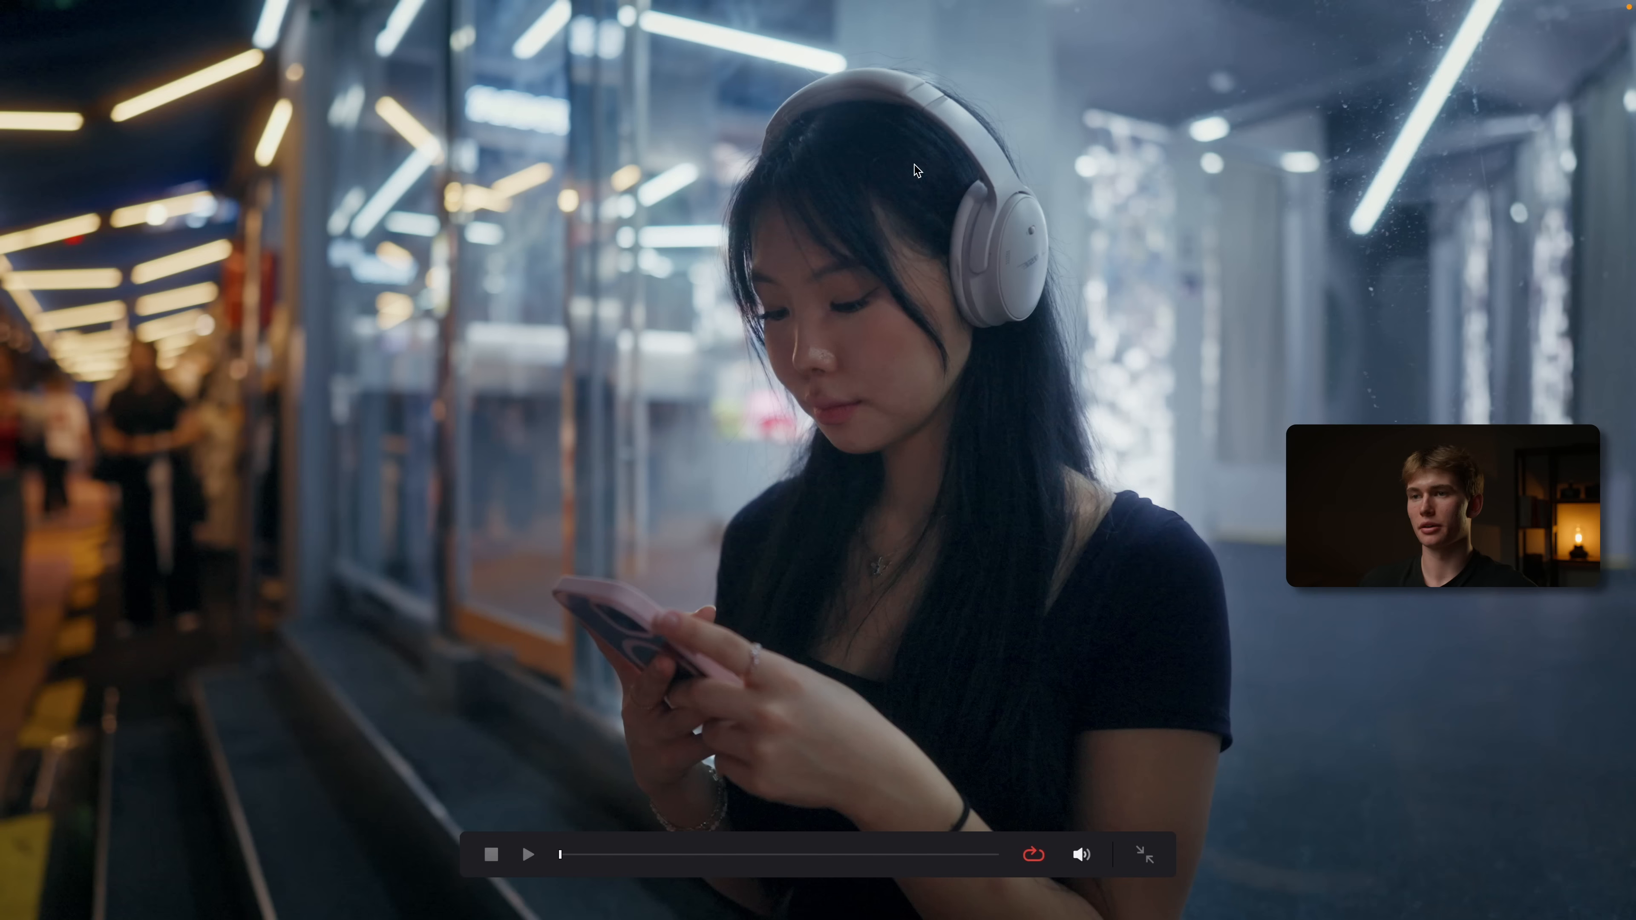
{"action": "left_click", "coordinate": [681, 41]}
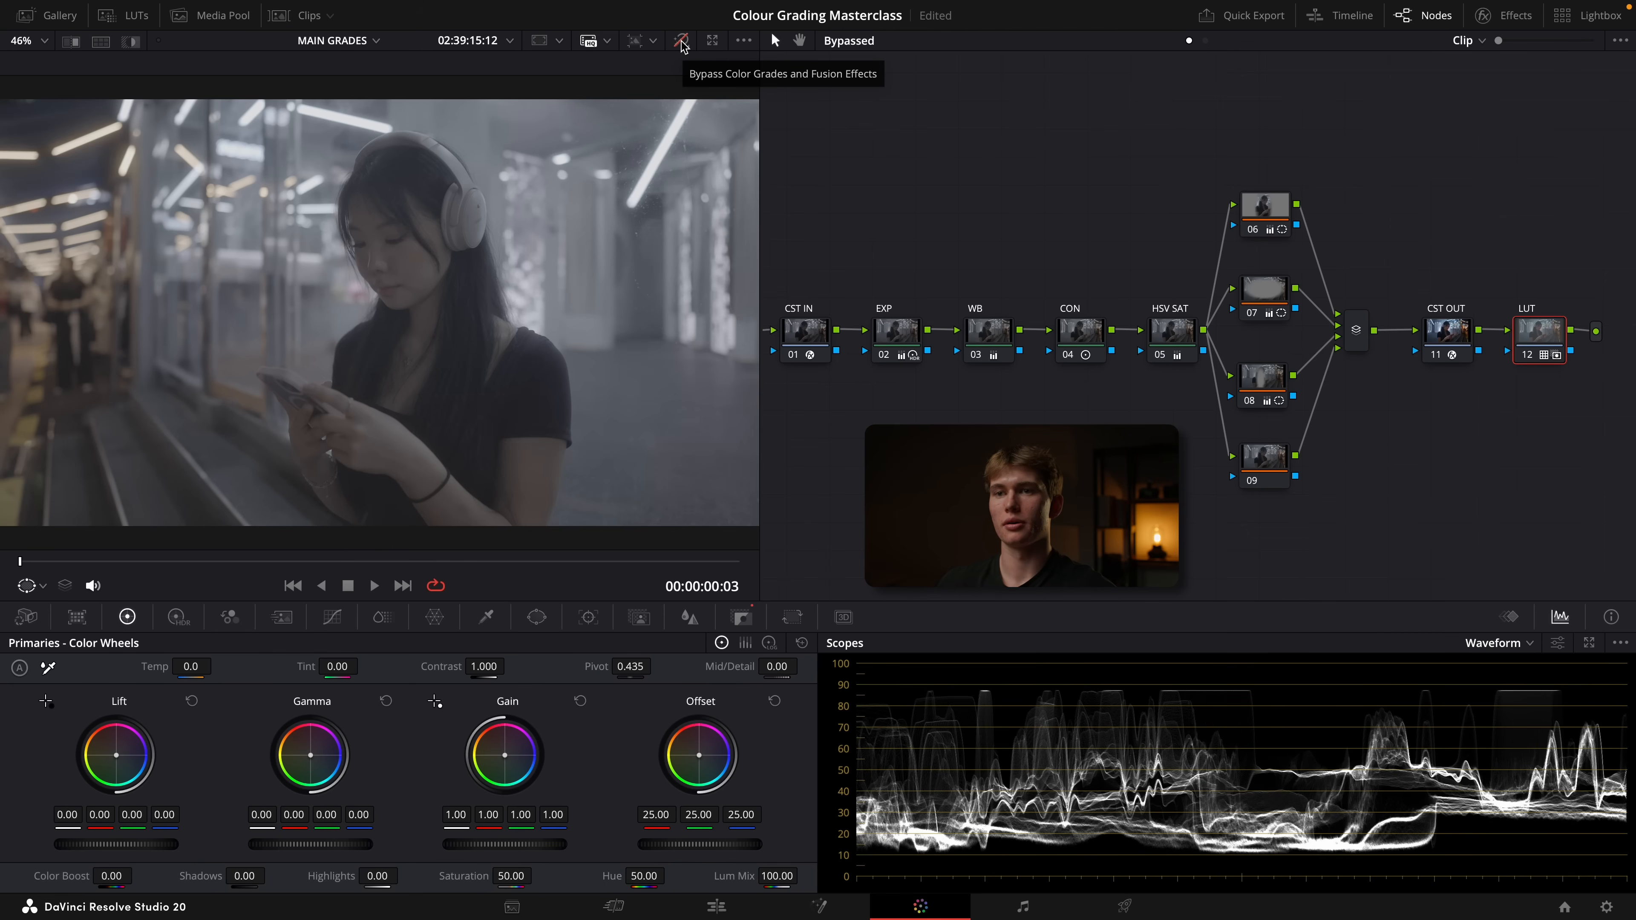
{"action": "left_click", "coordinate": [681, 43]}
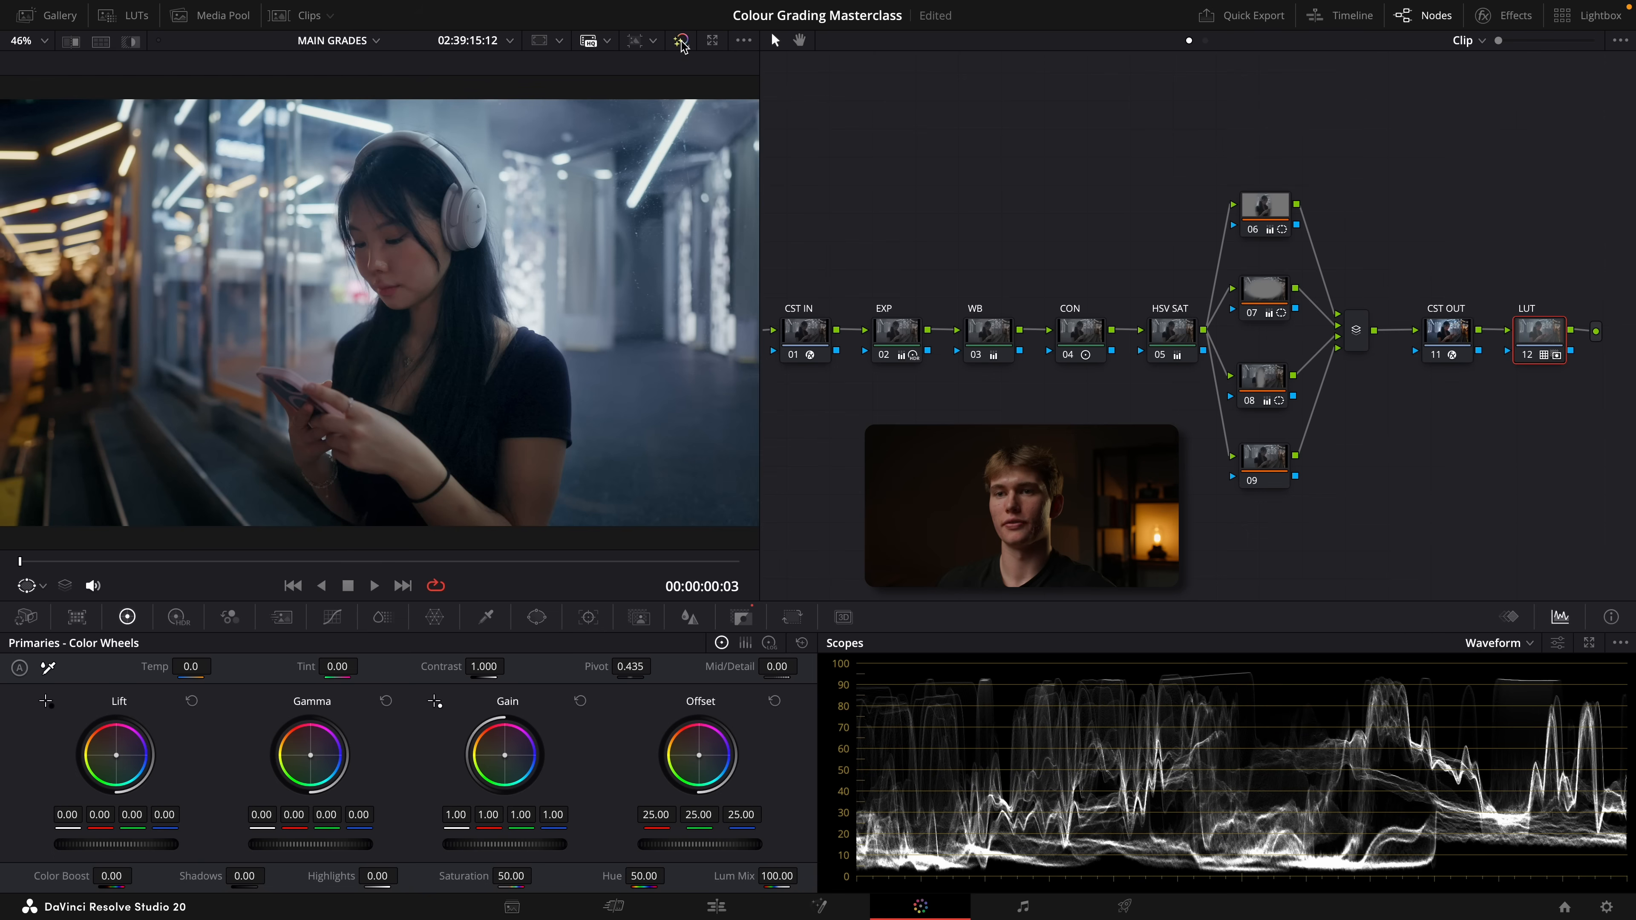
{"action": "left_click", "coordinate": [681, 43]}
{"action": "left_click", "coordinate": [681, 42]}
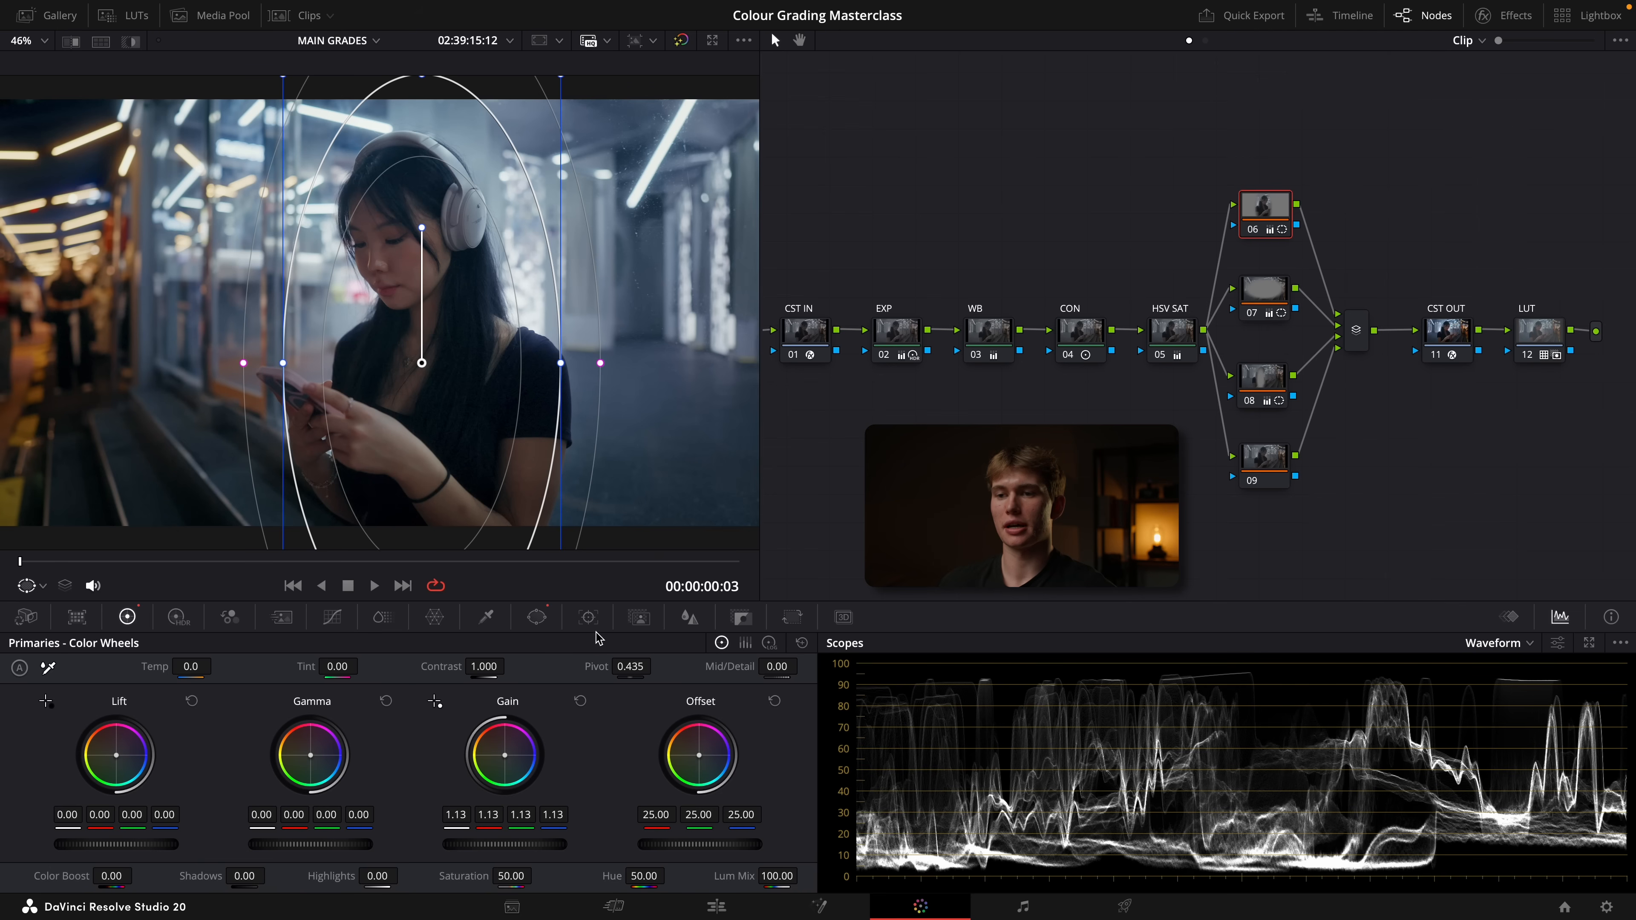
Track node 06's window forward and backward through the whole clip and scrub through it to check the track
{"action": "left_click", "coordinate": [588, 618]}
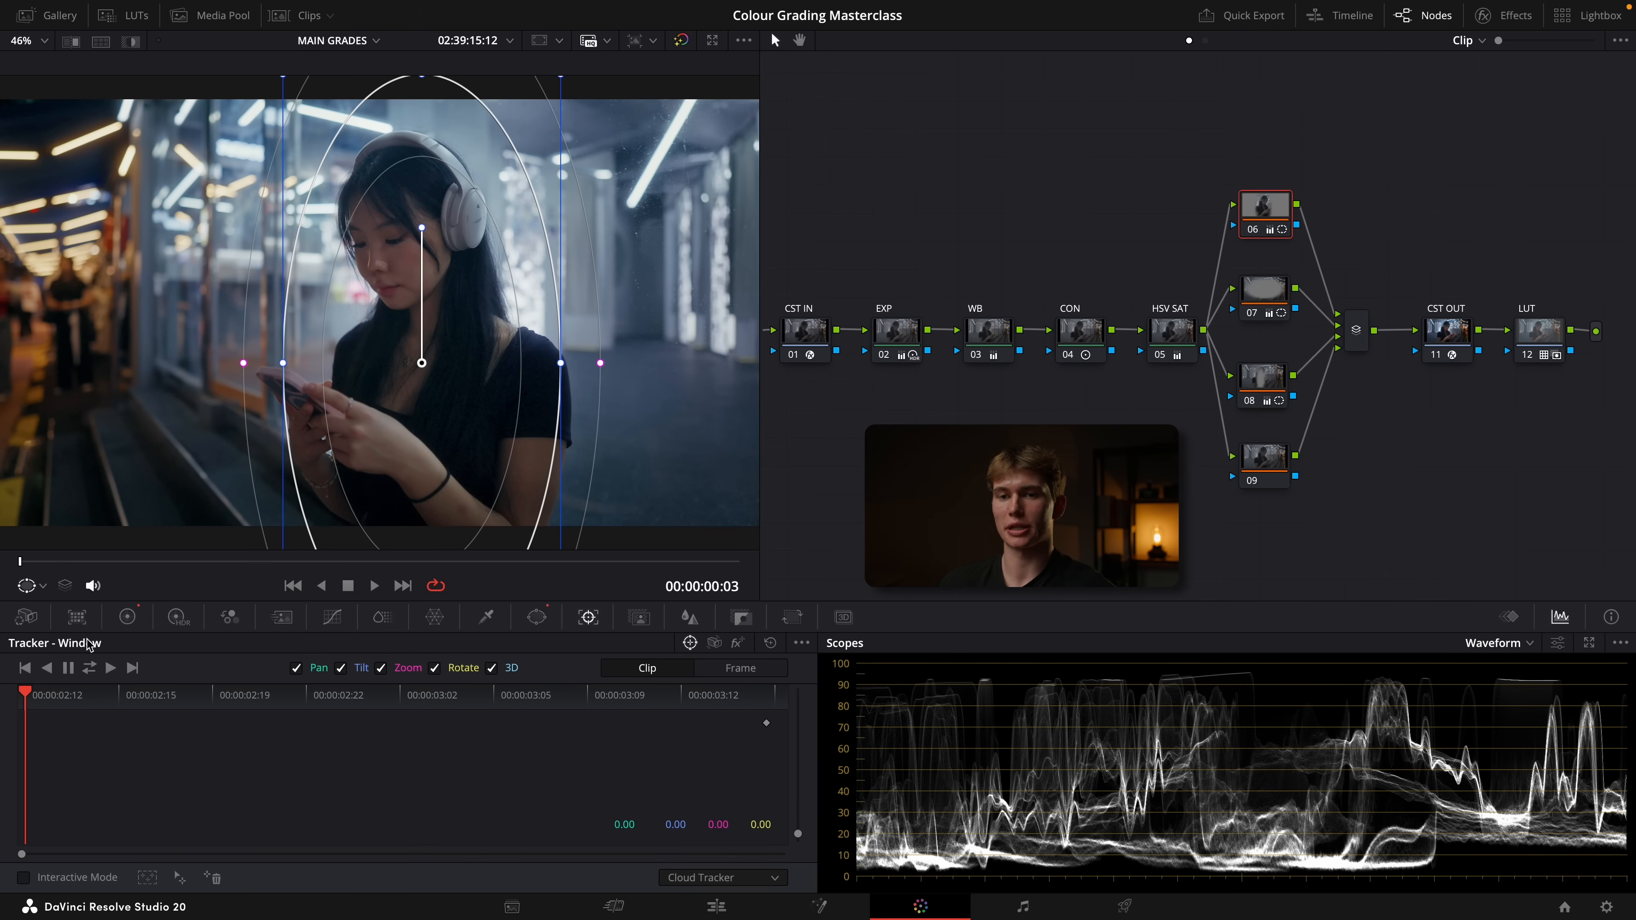
{"action": "left_click", "coordinate": [89, 667]}
{"action": "mouse_move", "coordinate": [39, 570]}
{"action": "left_mouse_down"}
{"action": "mouse_move", "coordinate": [683, 576]}
{"action": "mouse_move", "coordinate": [14, 559]}
{"action": "left_mouse_up"}
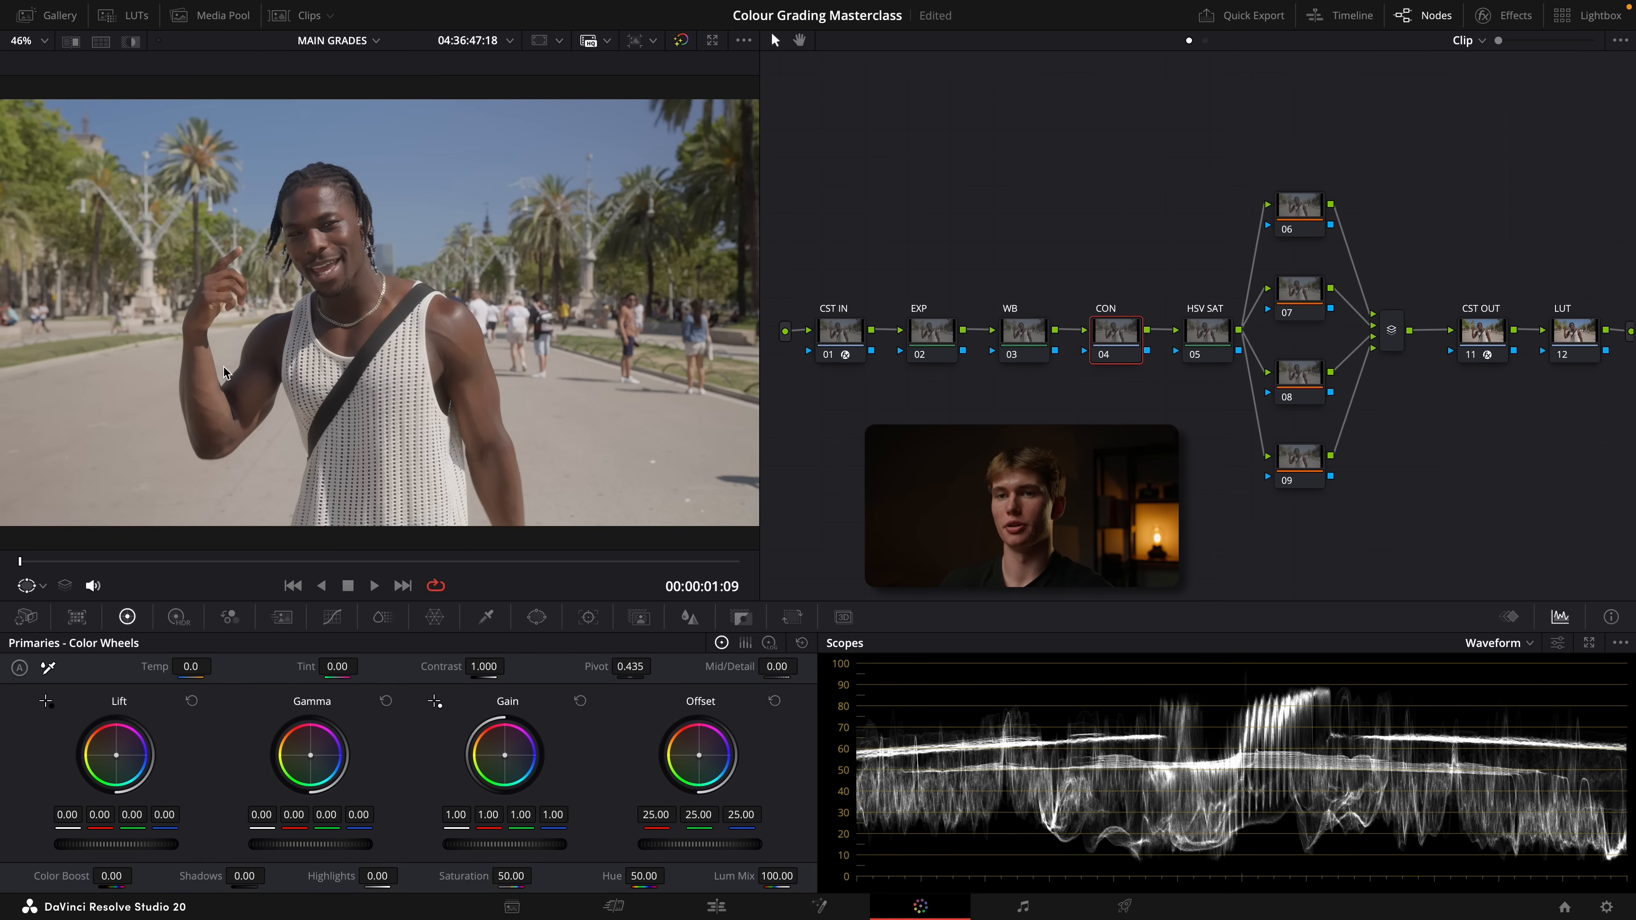
On the EXP node of the clip with the man and palm trees, set HDR Global exposure to -0.43 and compare before and after
{"action": "left_click", "coordinate": [927, 342]}
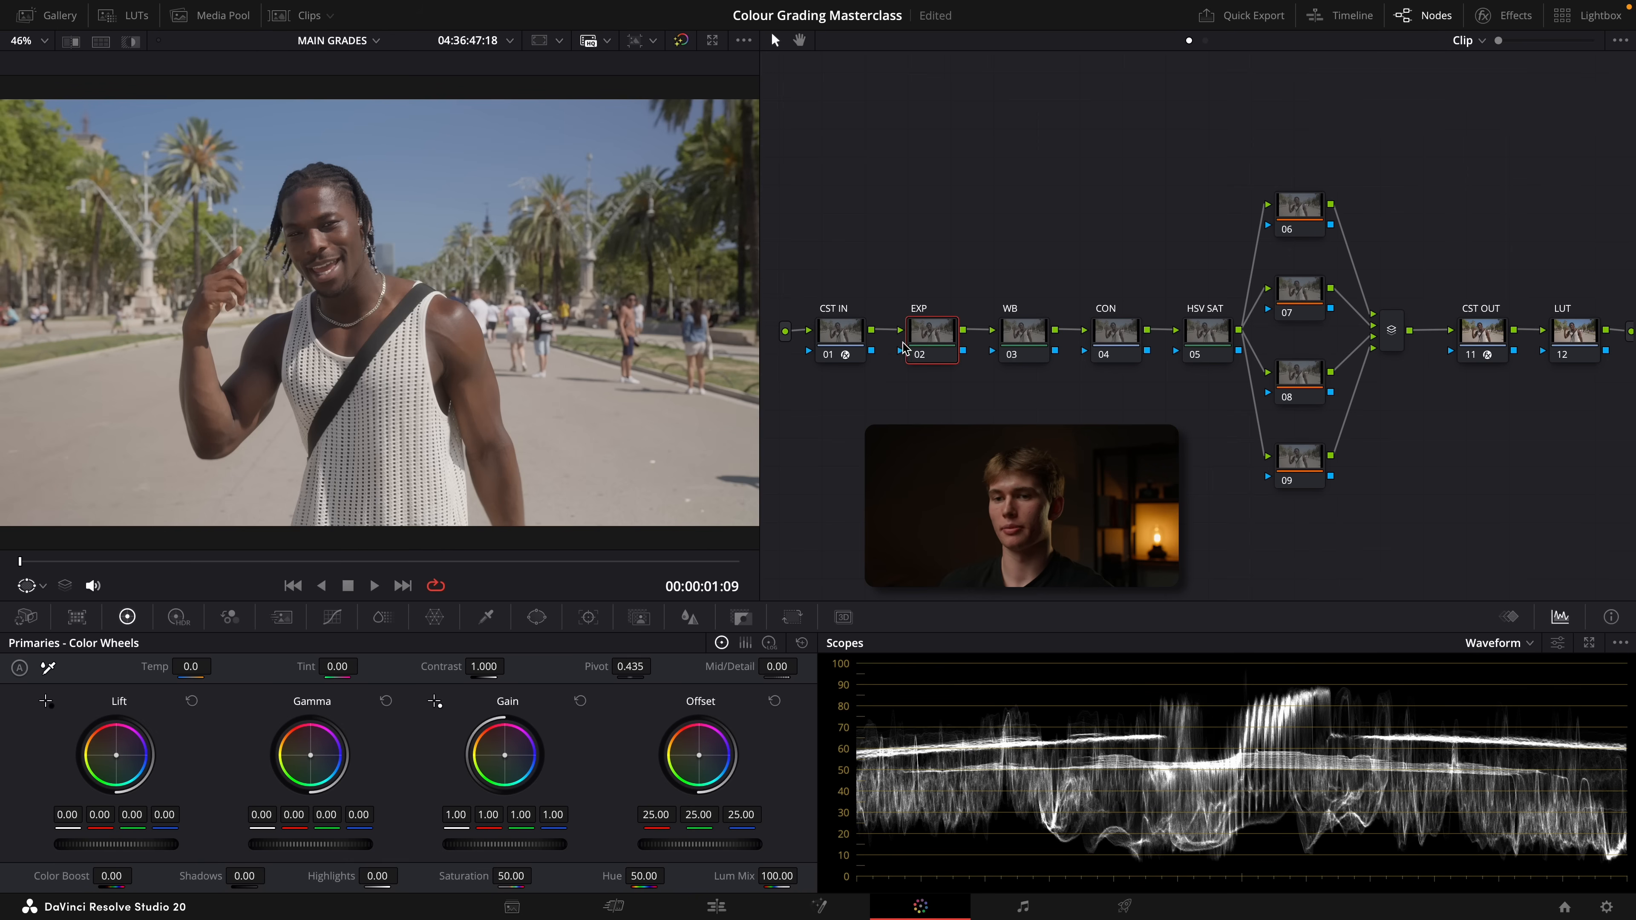
{"action": "left_click", "coordinate": [175, 619]}
{"action": "left_click_drag", "start_coordinate": [684, 825], "coordinate": [669, 825]}
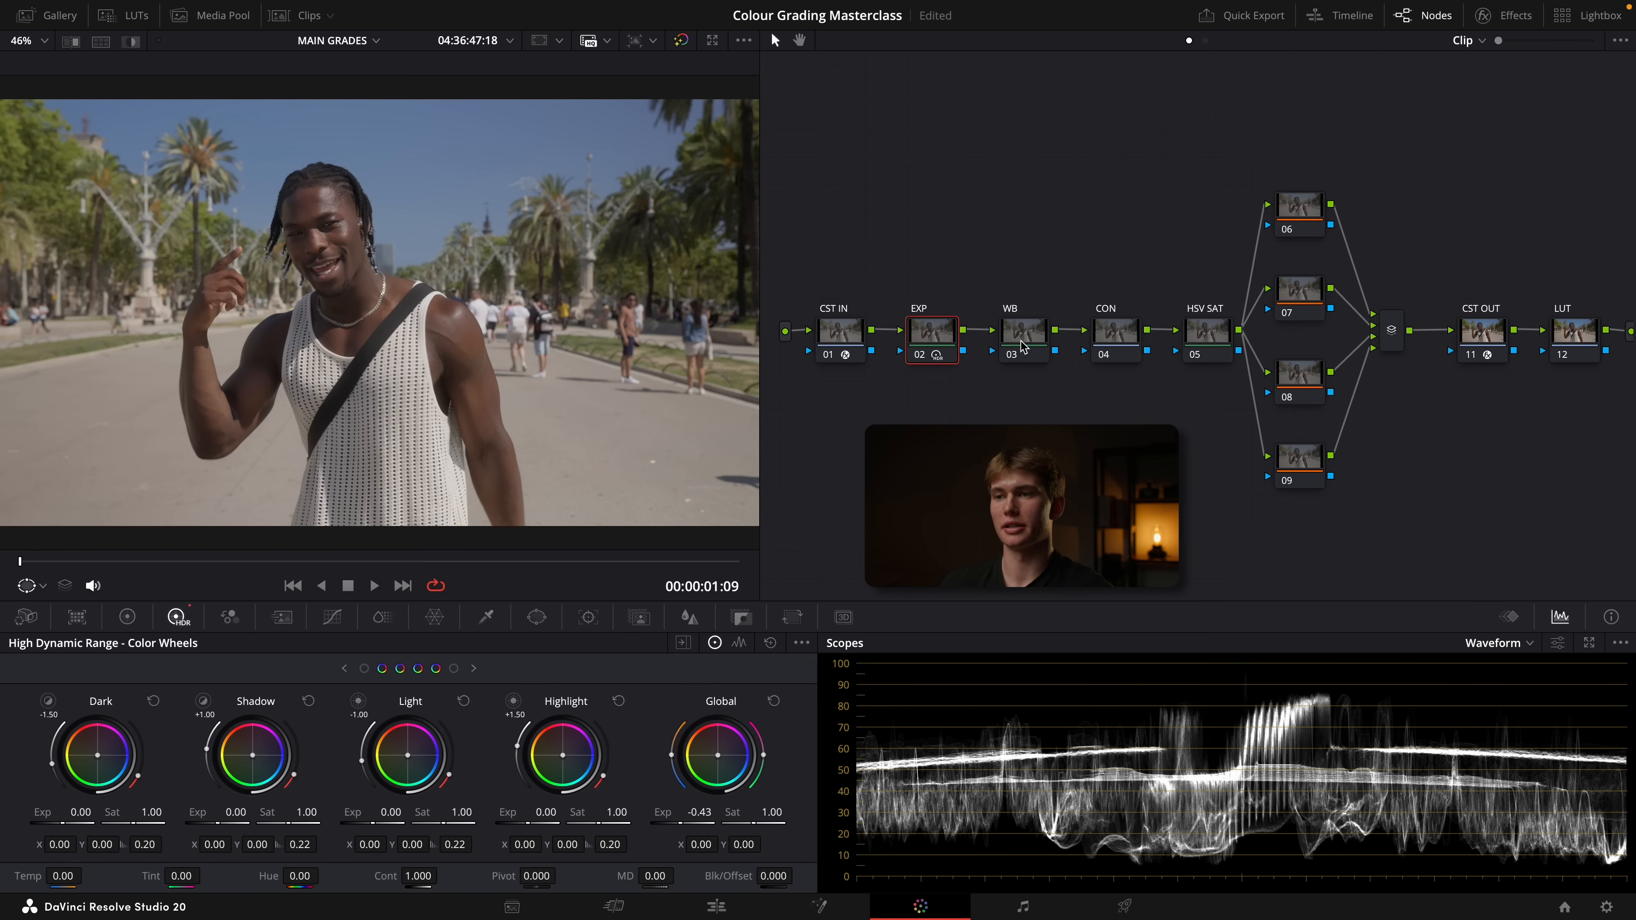
{"action": "key", "text": "super+d"}
{"action": "key", "text": "super+d"}
{"action": "key", "text": "super+d"}
{"action": "key", "text": "super+d"}
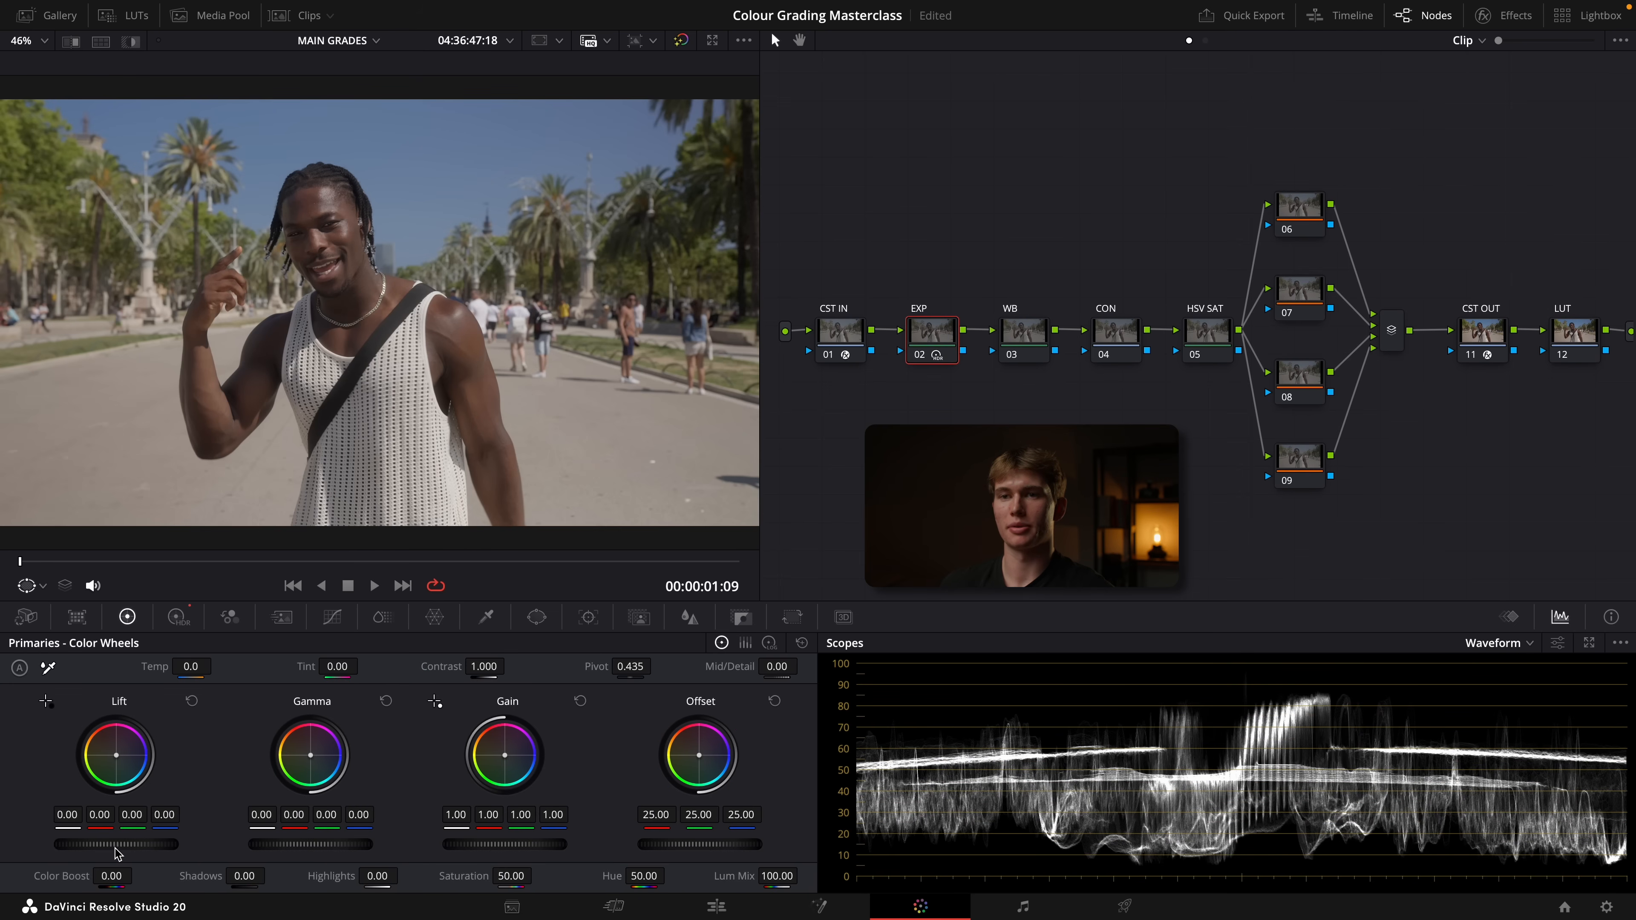
Raise the EXP node's lift to 0.01 and compare the image with the node off and on
{"action": "left_click_drag", "start_coordinate": [94, 846], "coordinate": [94, 849]}
{"action": "key", "text": "super+d"}
{"action": "key", "text": "super+d"}
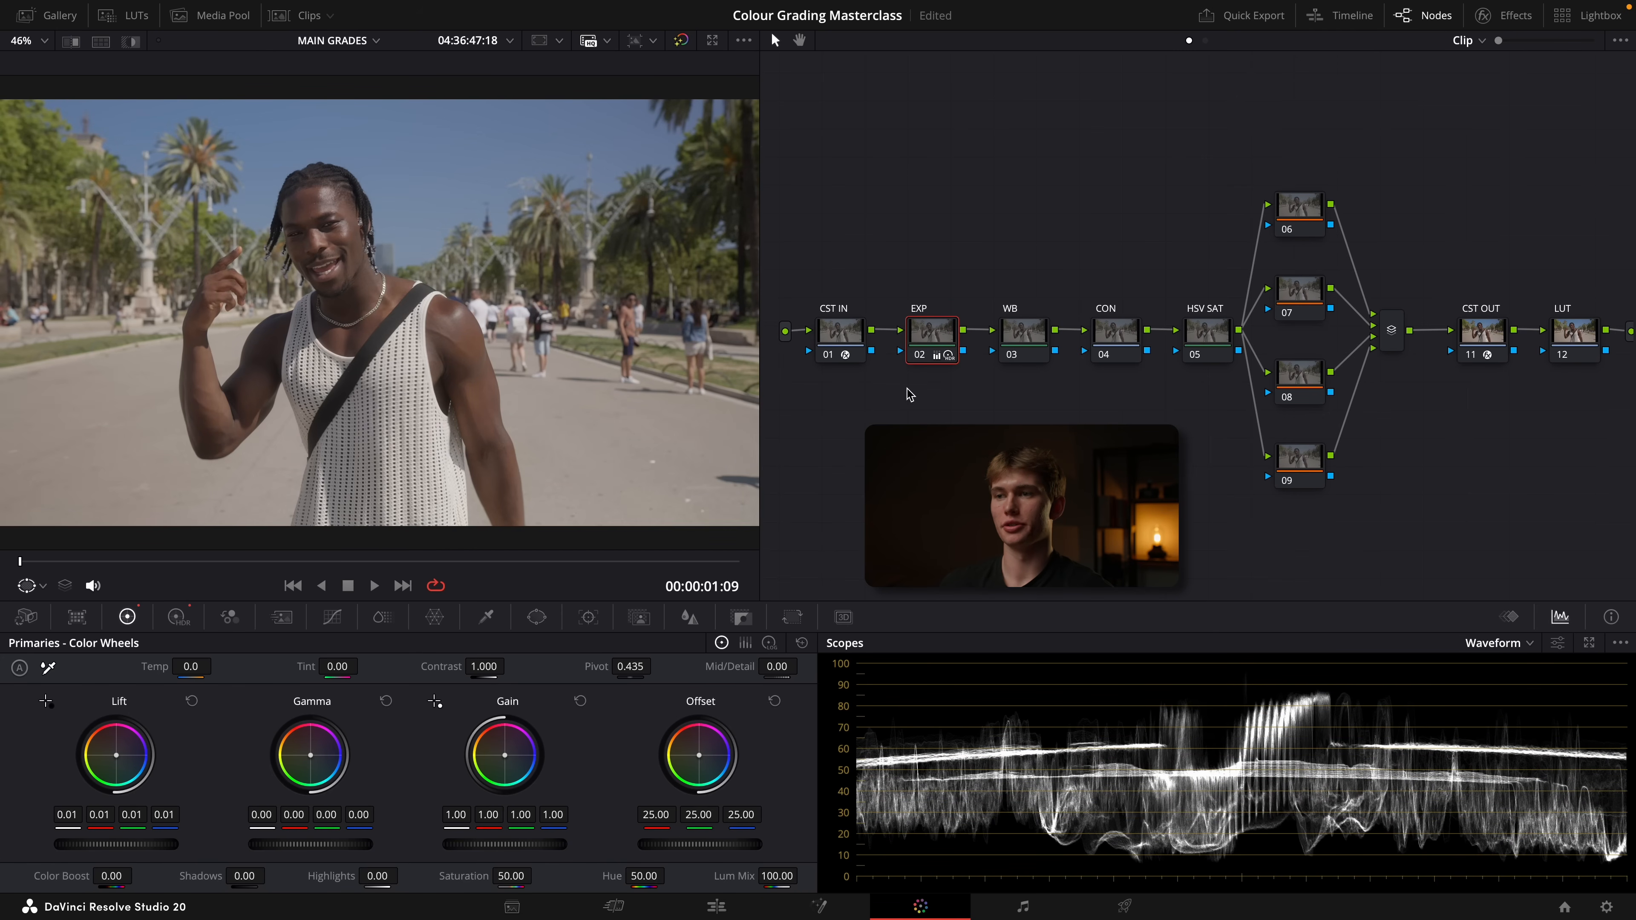
Select the WB node, switch the scope to Vectorscope, and sample the man's skin tone on his upper arm with the qualifier
{"action": "left_click", "coordinate": [1024, 337]}
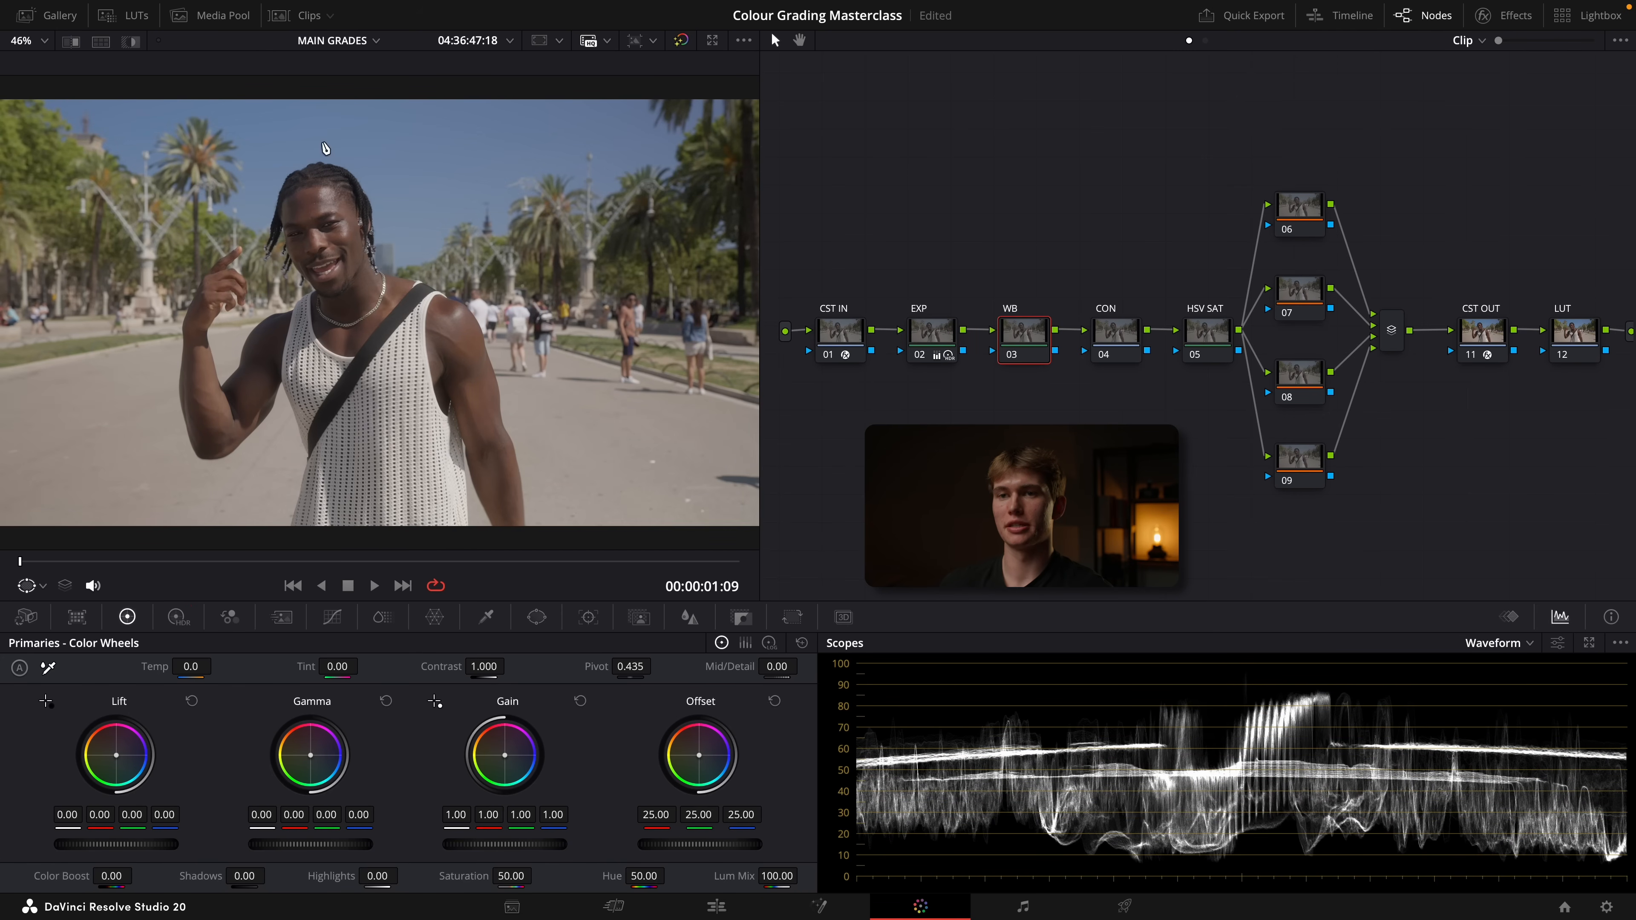
{"action": "left_click", "coordinate": [1517, 644]}
{"action": "left_click", "coordinate": [1517, 704]}
{"action": "scroll", "coordinate": [459, 367], "scroll_direction": "up", "scroll_amount": 5}
{"action": "left_click", "coordinate": [43, 585]}
{"action": "left_click", "coordinate": [70, 696]}
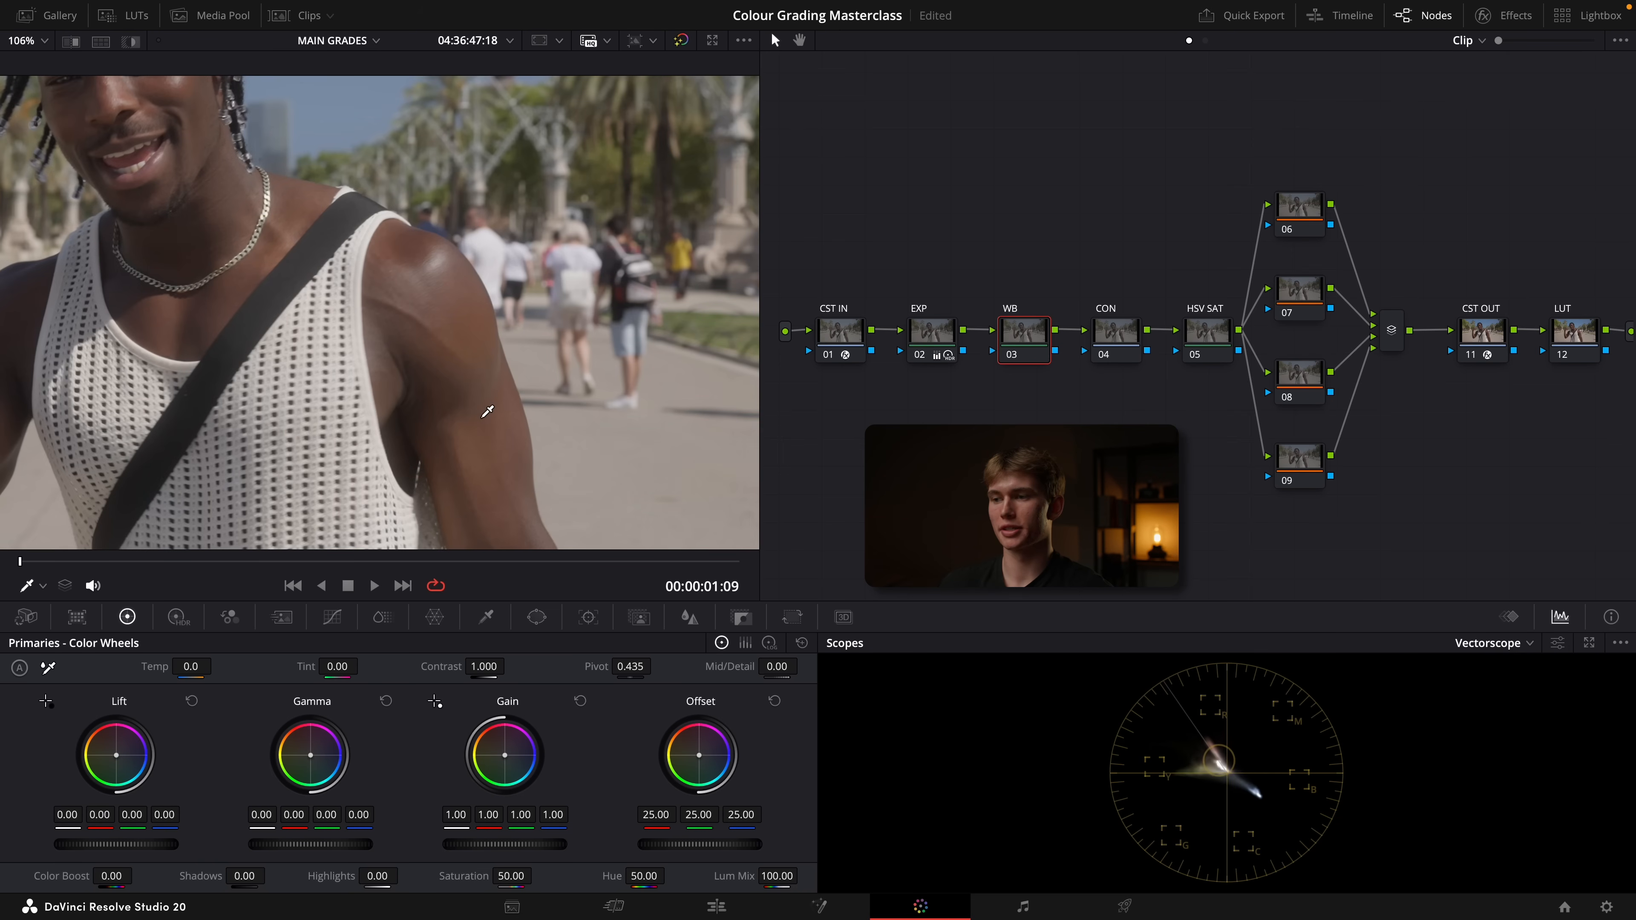
{"action": "scroll", "coordinate": [487, 410], "scroll_direction": "up", "scroll_amount": 3}
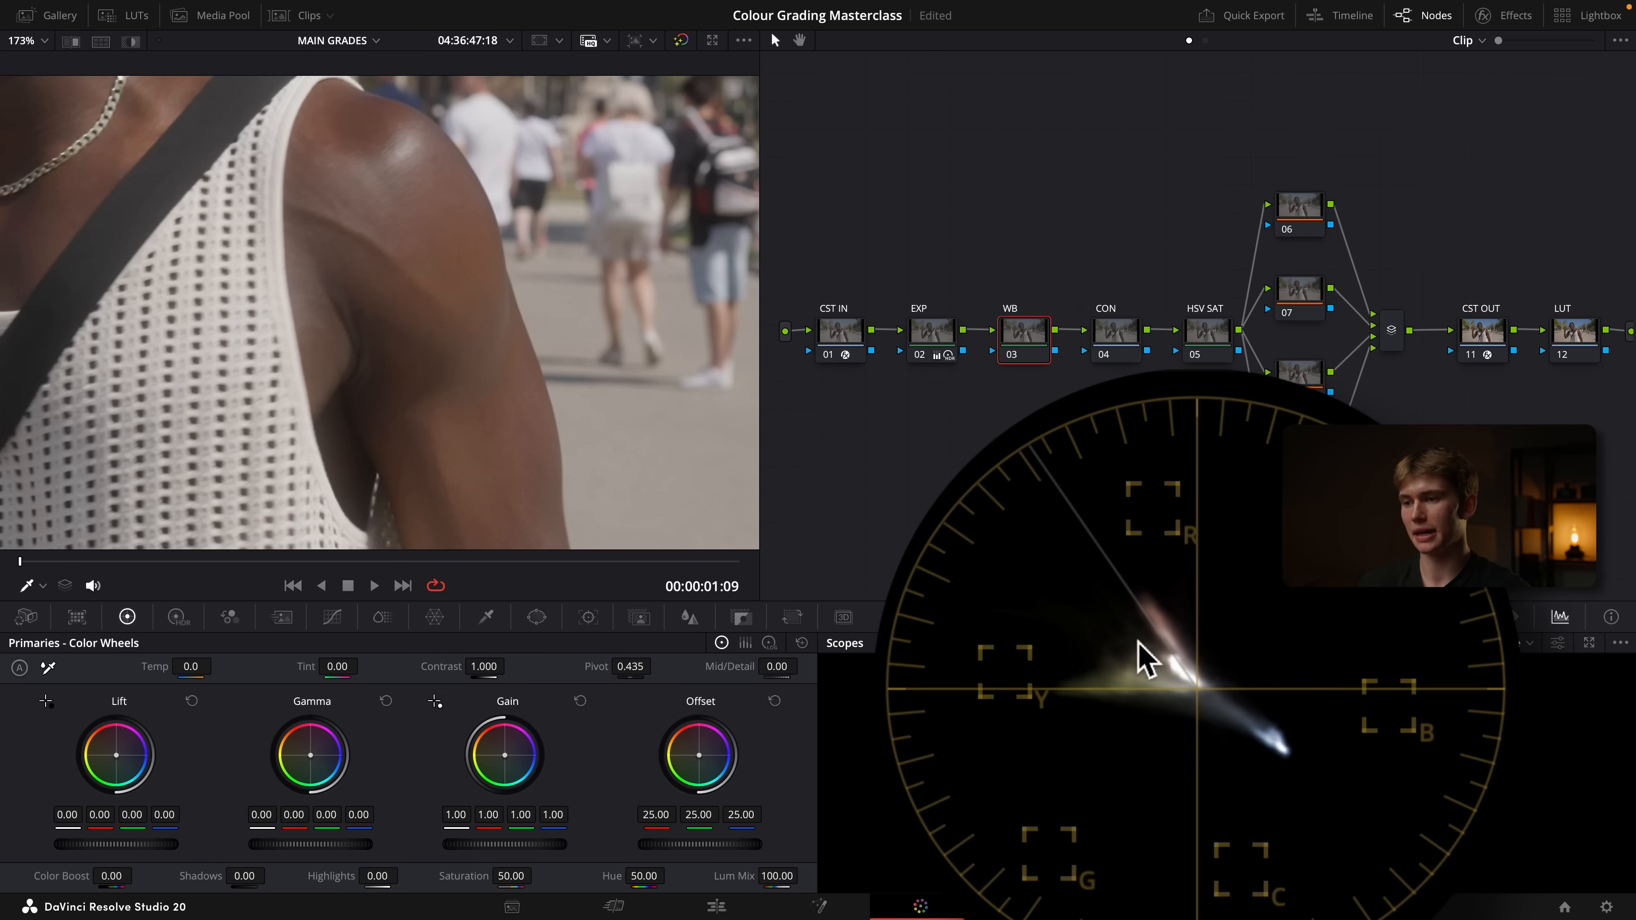
Shift the WB node's offset to 24.80 red, 25.03 green and 24.59 blue, and compare the result full screen
{"action": "left_click_drag", "start_coordinate": [699, 760], "coordinate": [688, 765]}
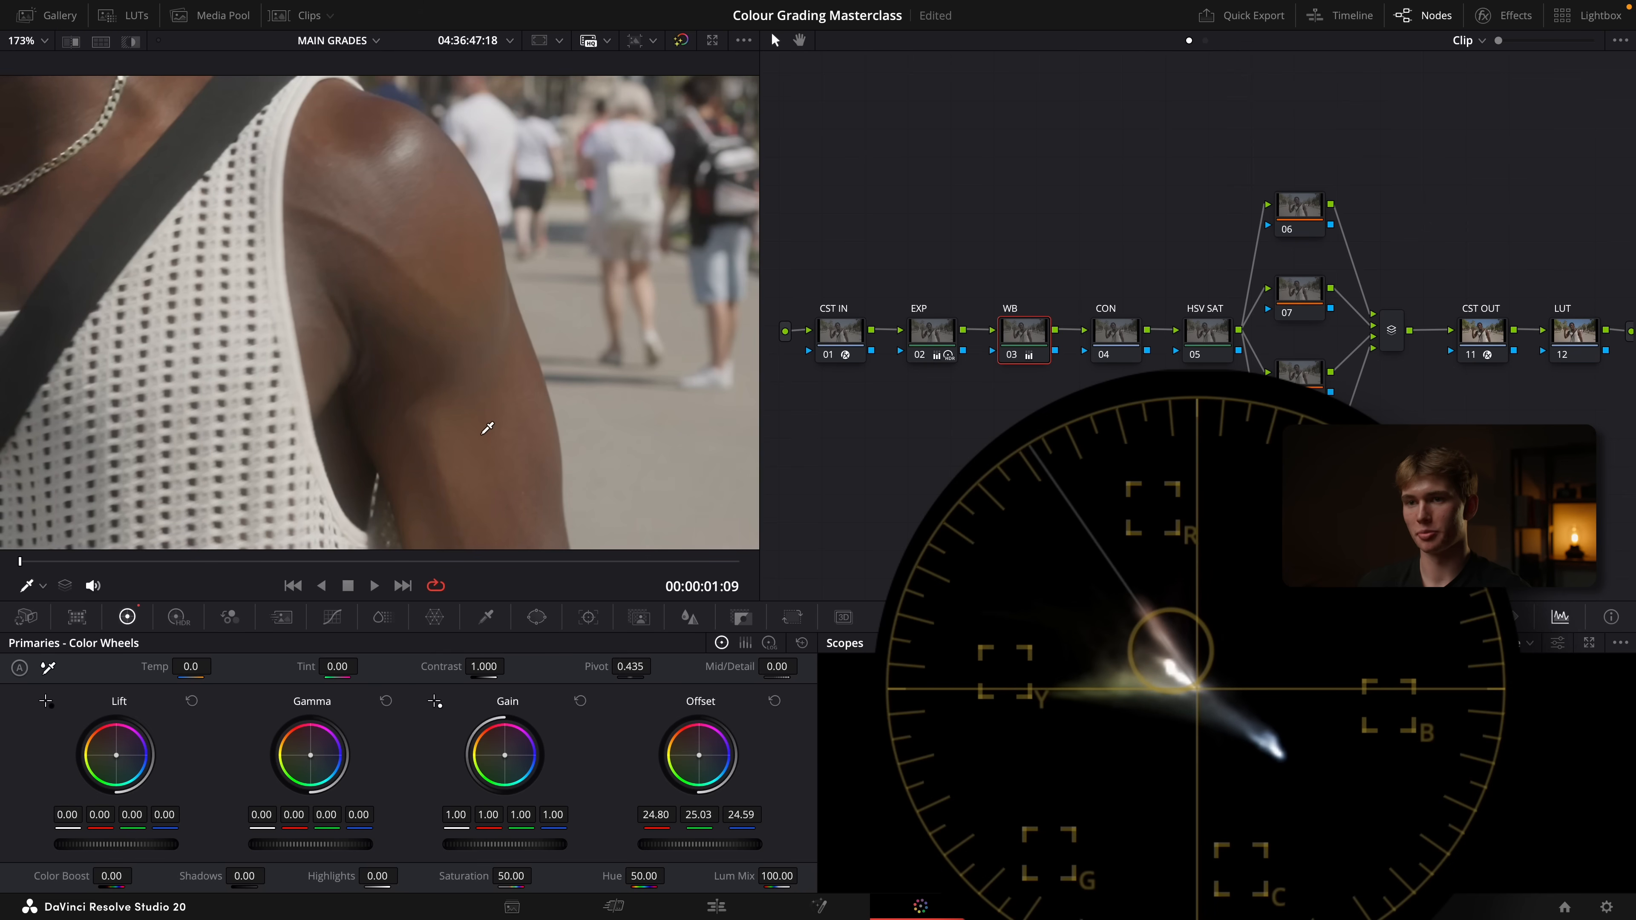
{"action": "key", "text": "shift+z"}
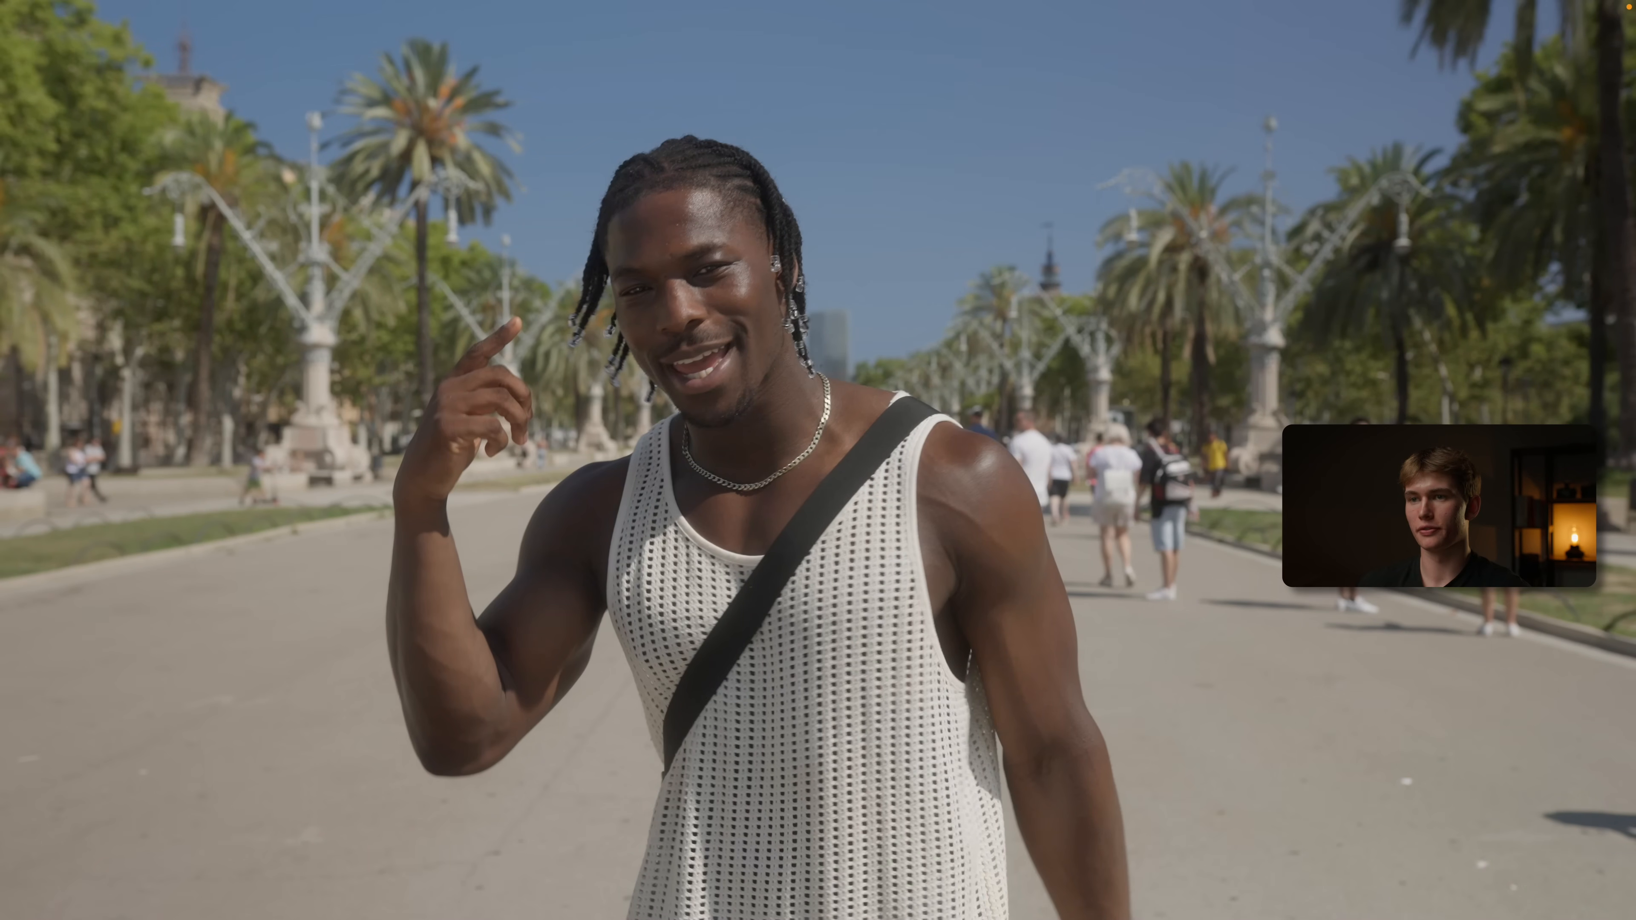
{"action": "key", "text": "super+d"}
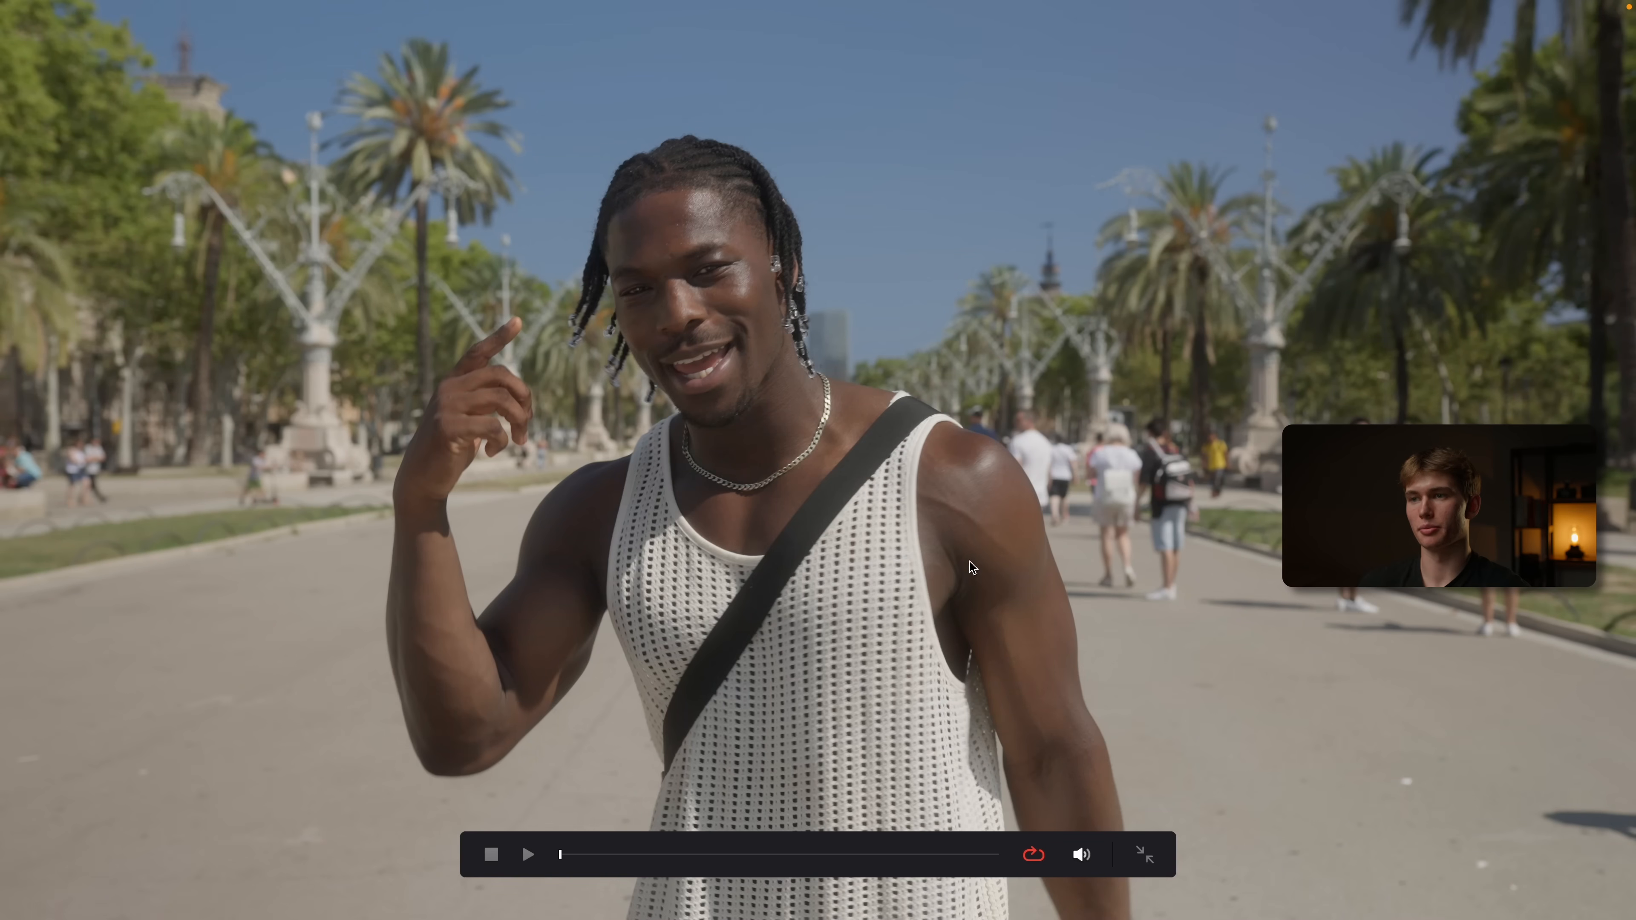
{"action": "key", "text": "Escape"}
Switch the scope to Waveform, raise the CON node's contrast and lower its pivot, and check the image full screen
{"action": "left_click", "coordinate": [1117, 337]}
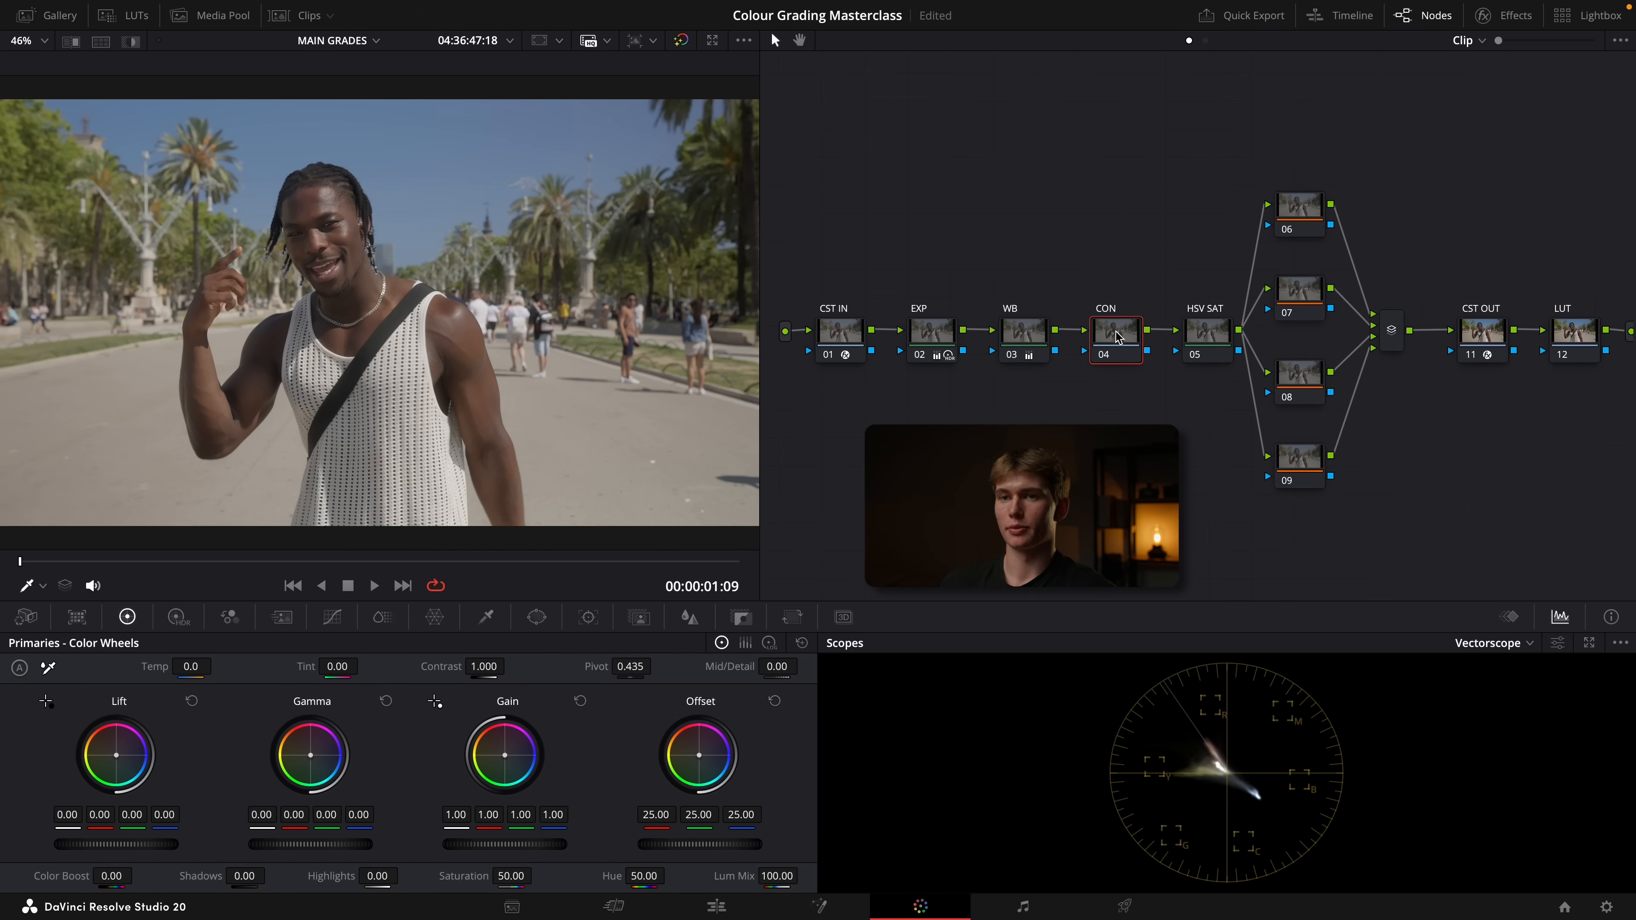
{"action": "left_click", "coordinate": [1491, 642]}
{"action": "left_click", "coordinate": [1500, 687]}
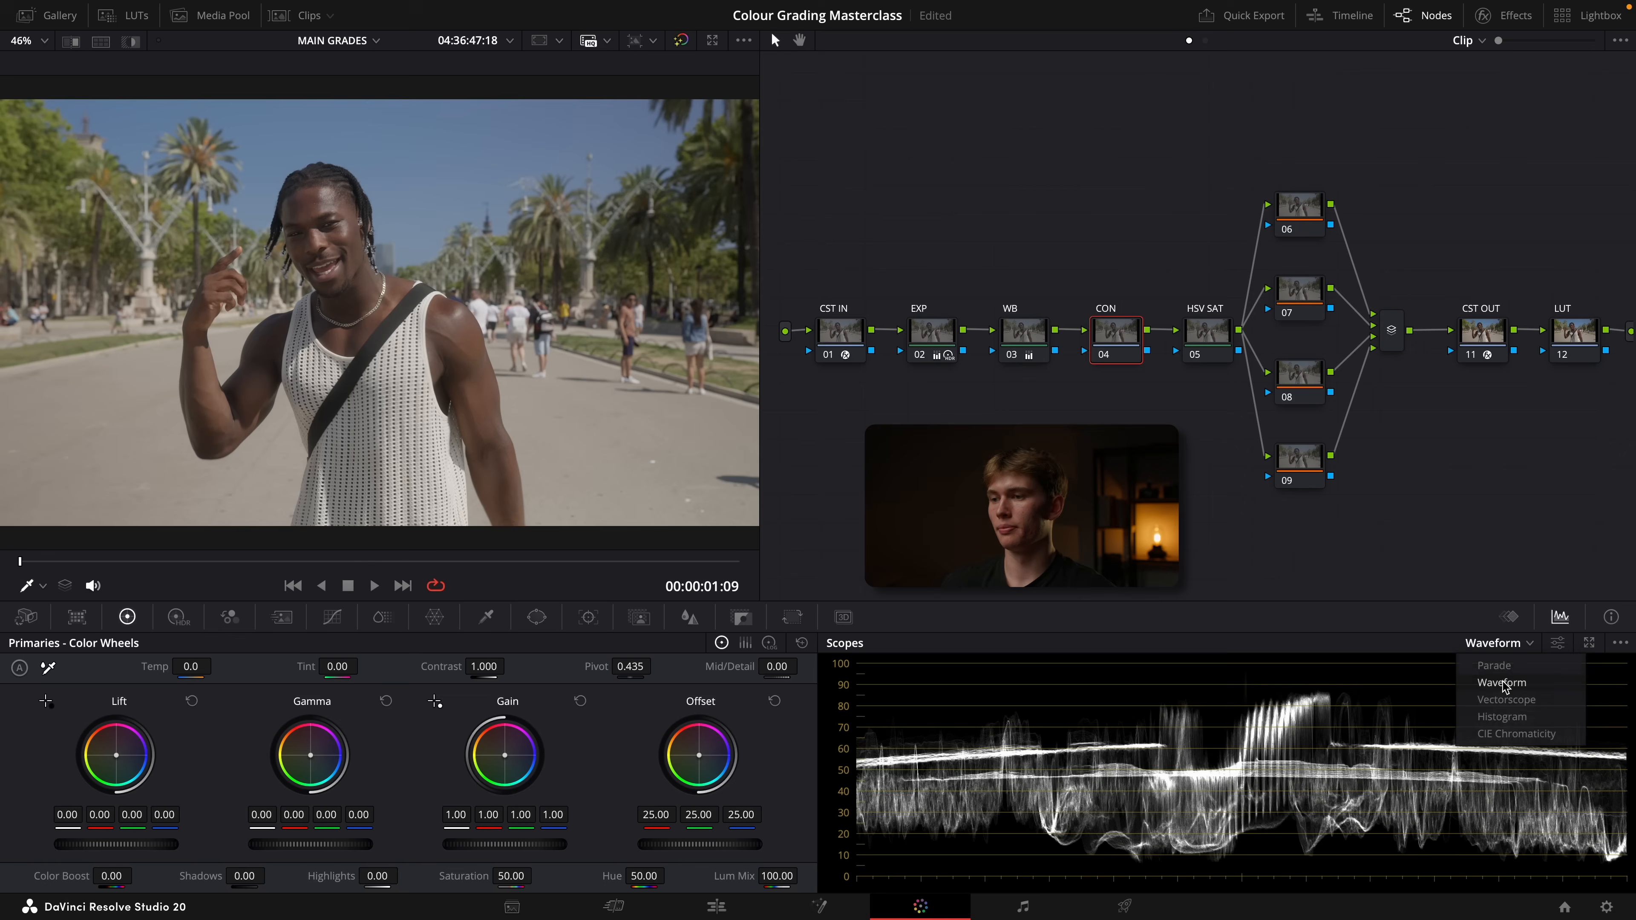
{"action": "left_click_drag", "start_coordinate": [484, 666], "coordinate": [522, 667]}
{"action": "left_click_drag", "start_coordinate": [632, 666], "coordinate": [615, 665]}
{"action": "key", "text": "super+f"}
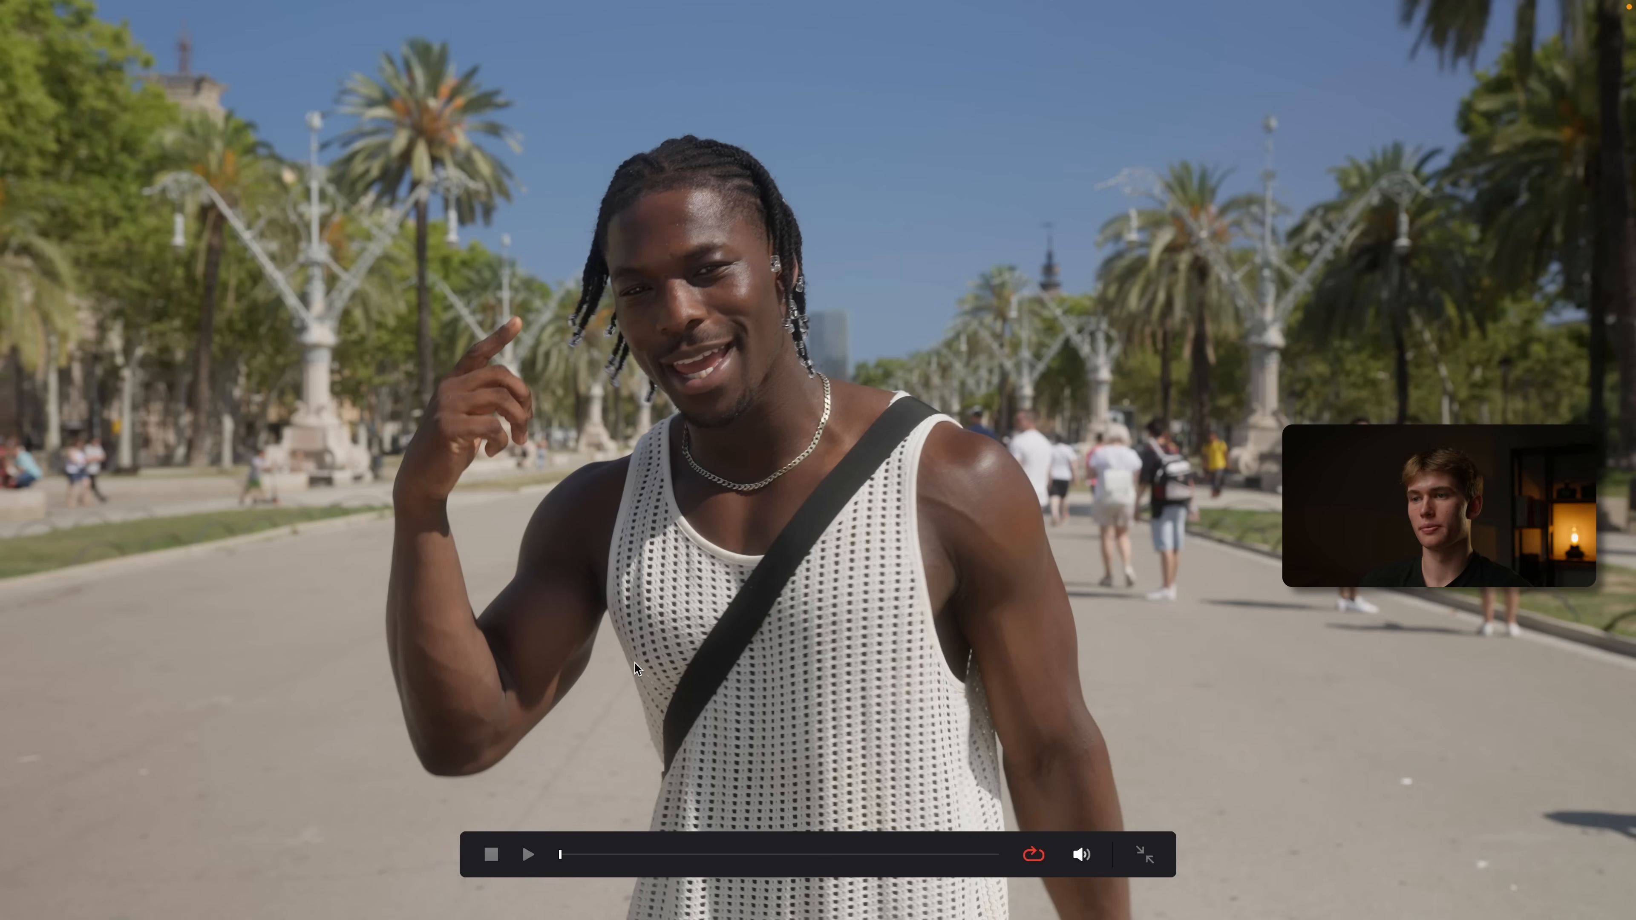
{"action": "key", "text": "super+f"}
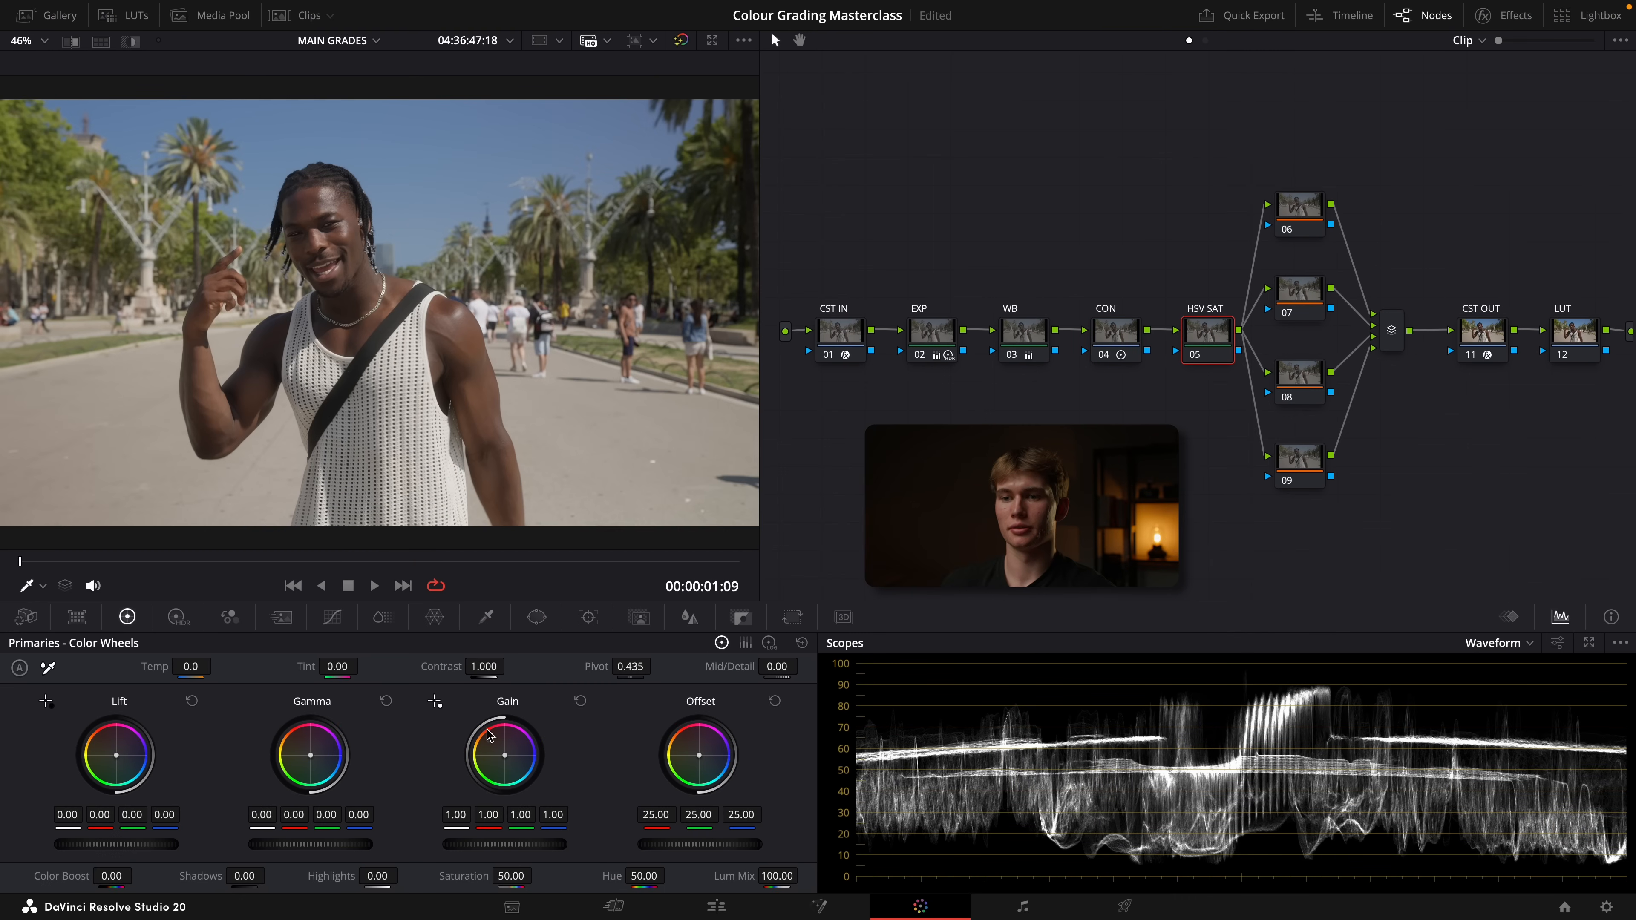
Set the HSV SAT node's gain to 1.14 and gamma to 0.01, and check the image full screen
{"action": "left_click_drag", "start_coordinate": [494, 845], "coordinate": [548, 845]}
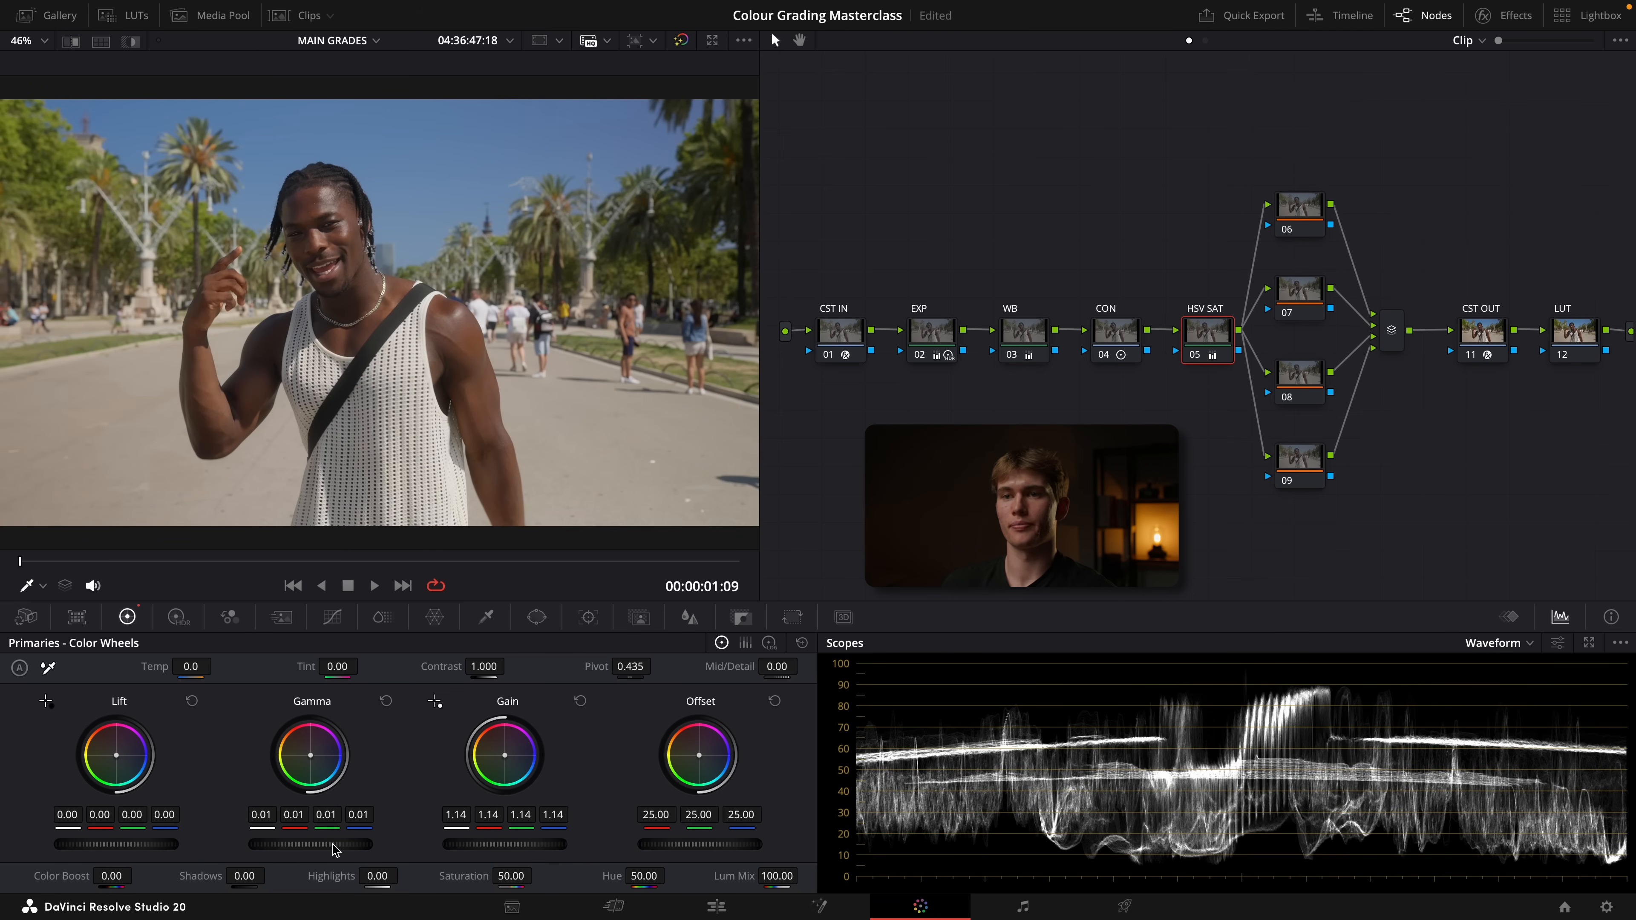
{"action": "key", "text": "super+f"}
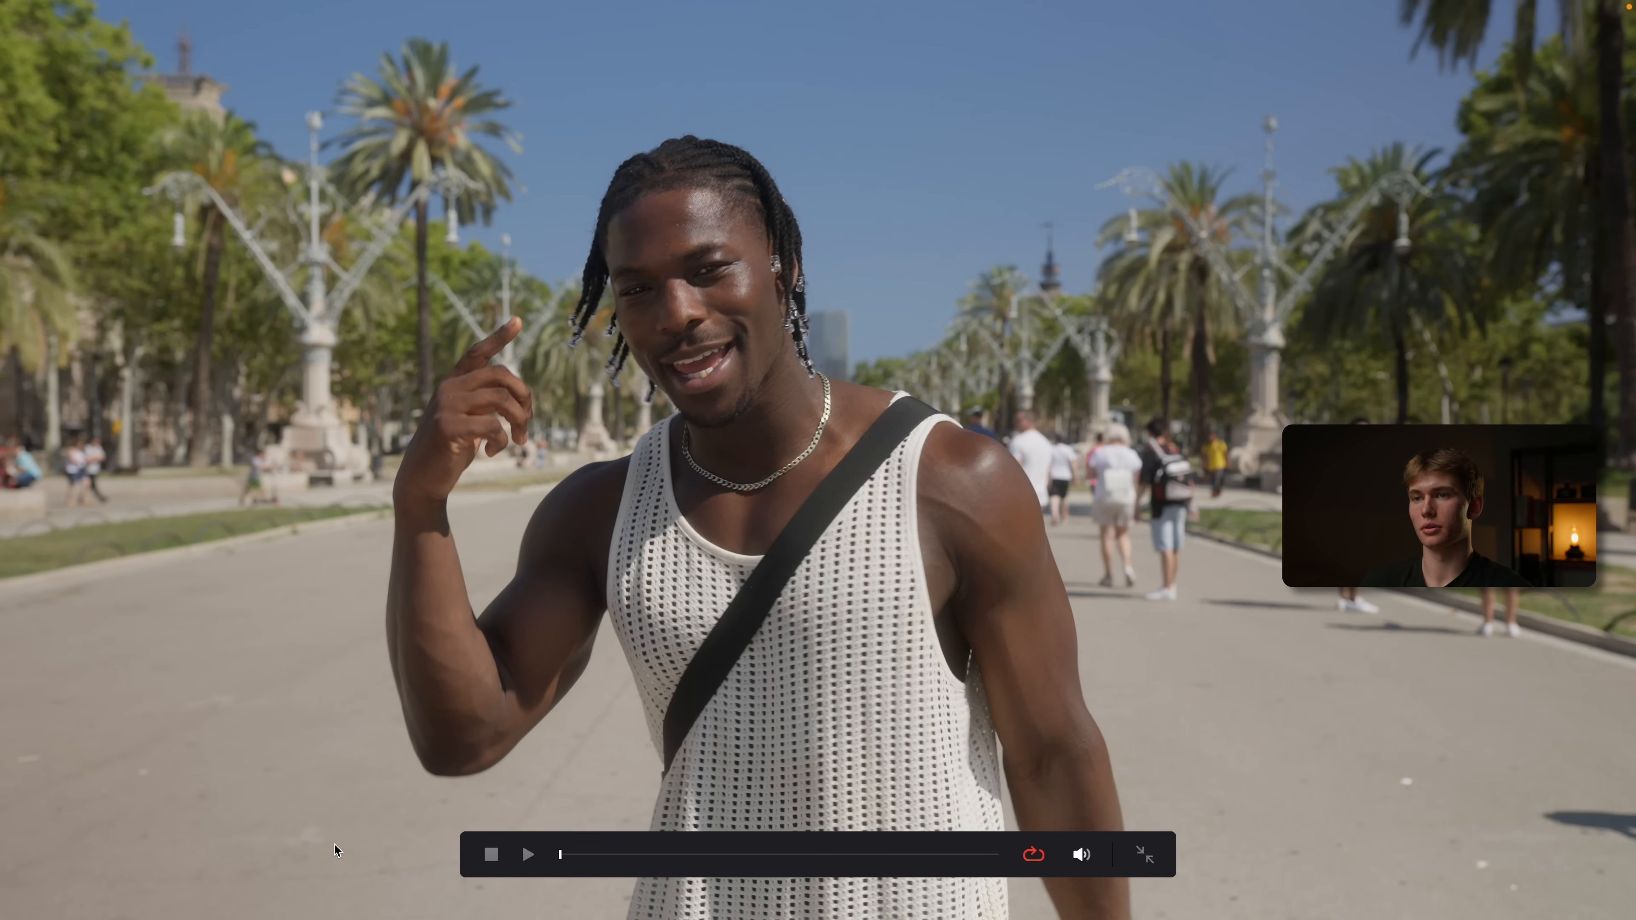
{"action": "key", "text": "super+f"}
Apply a film-look LUT from the LUT library to the LUT node
{"action": "left_click", "coordinate": [1574, 335]}
{"action": "left_click", "coordinate": [100, 18]}
{"action": "left_click", "coordinate": [97, 19]}
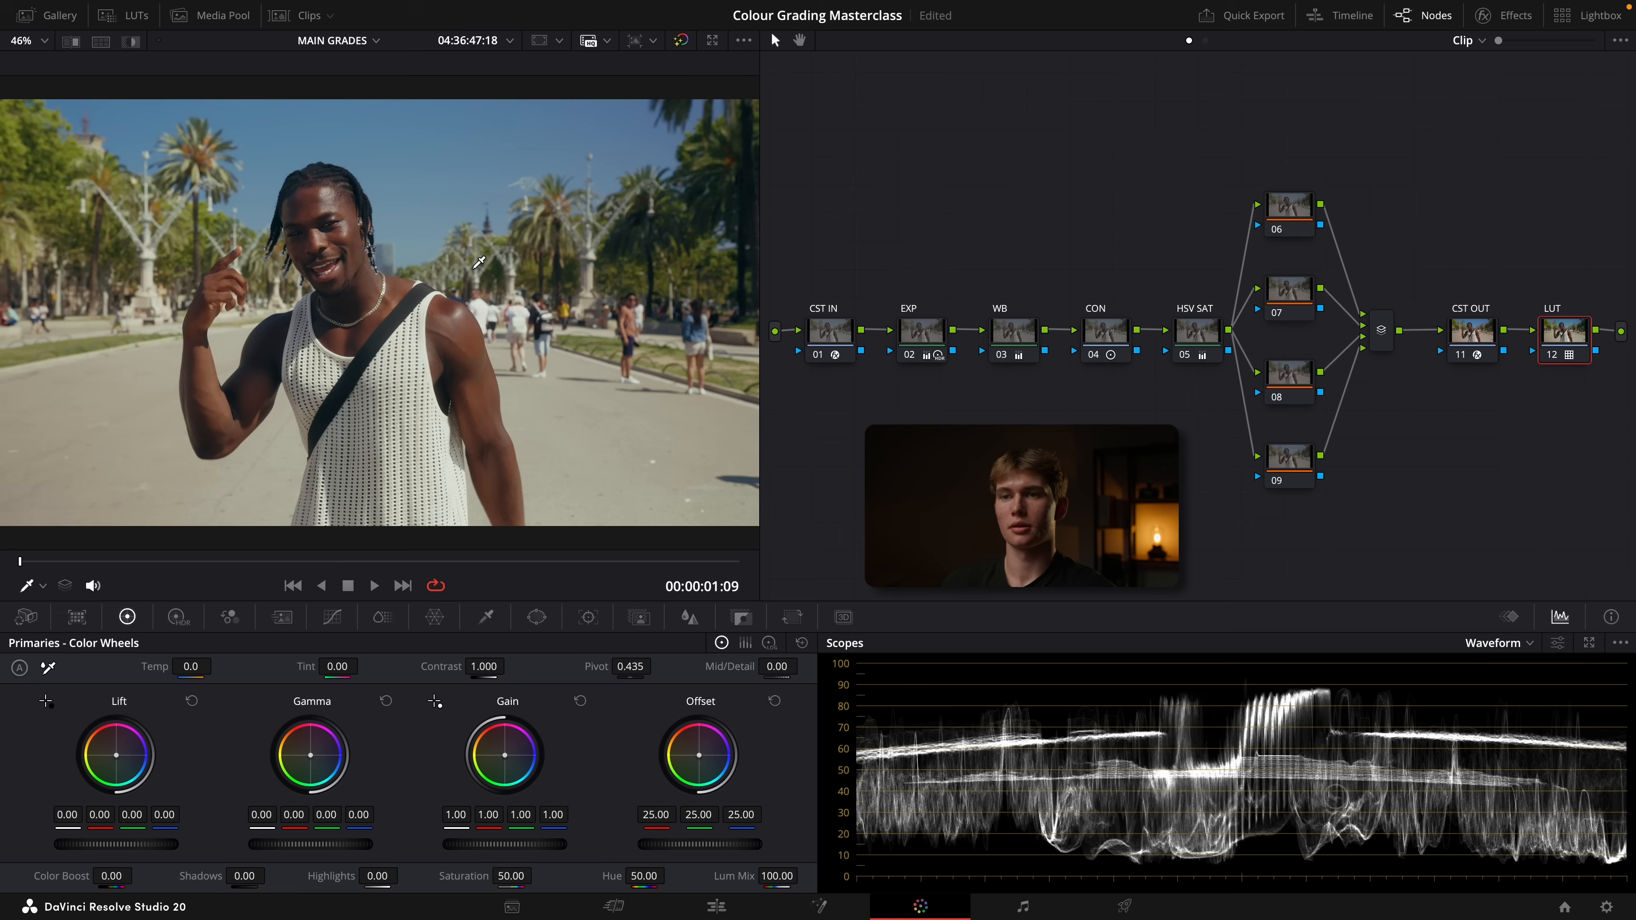
Set the LUT node's key output gain to 0.5 and check the image full screen
{"action": "left_click", "coordinate": [742, 619]}
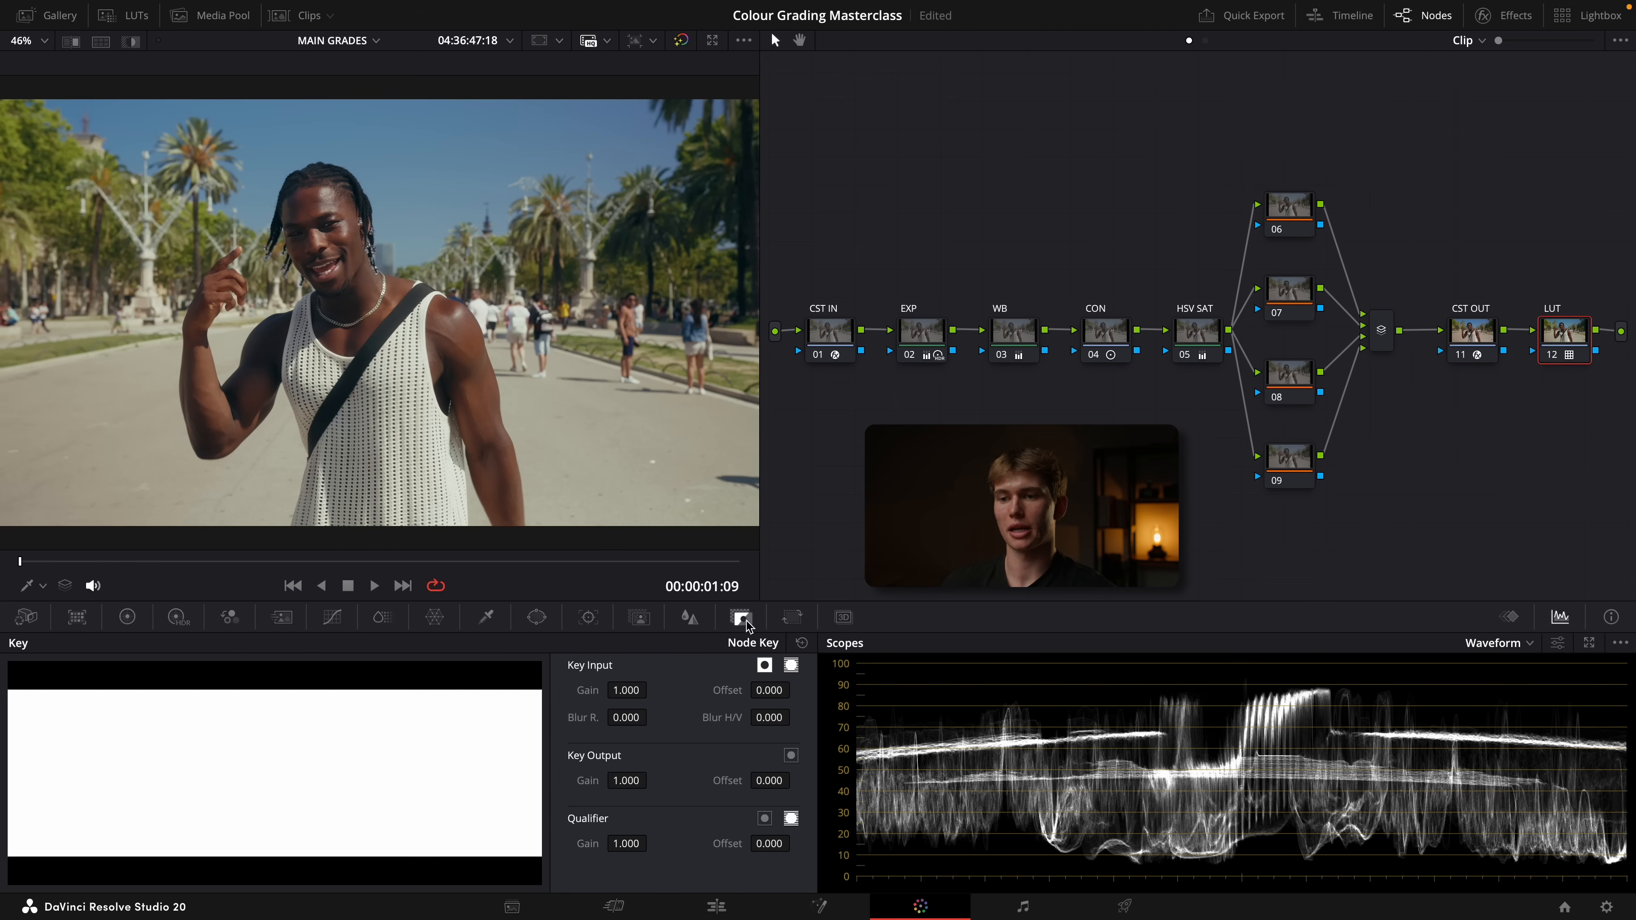
{"action": "double_click", "coordinate": [633, 781]}
{"action": "type", "text": ".6"}
{"action": "key", "text": "Return"}
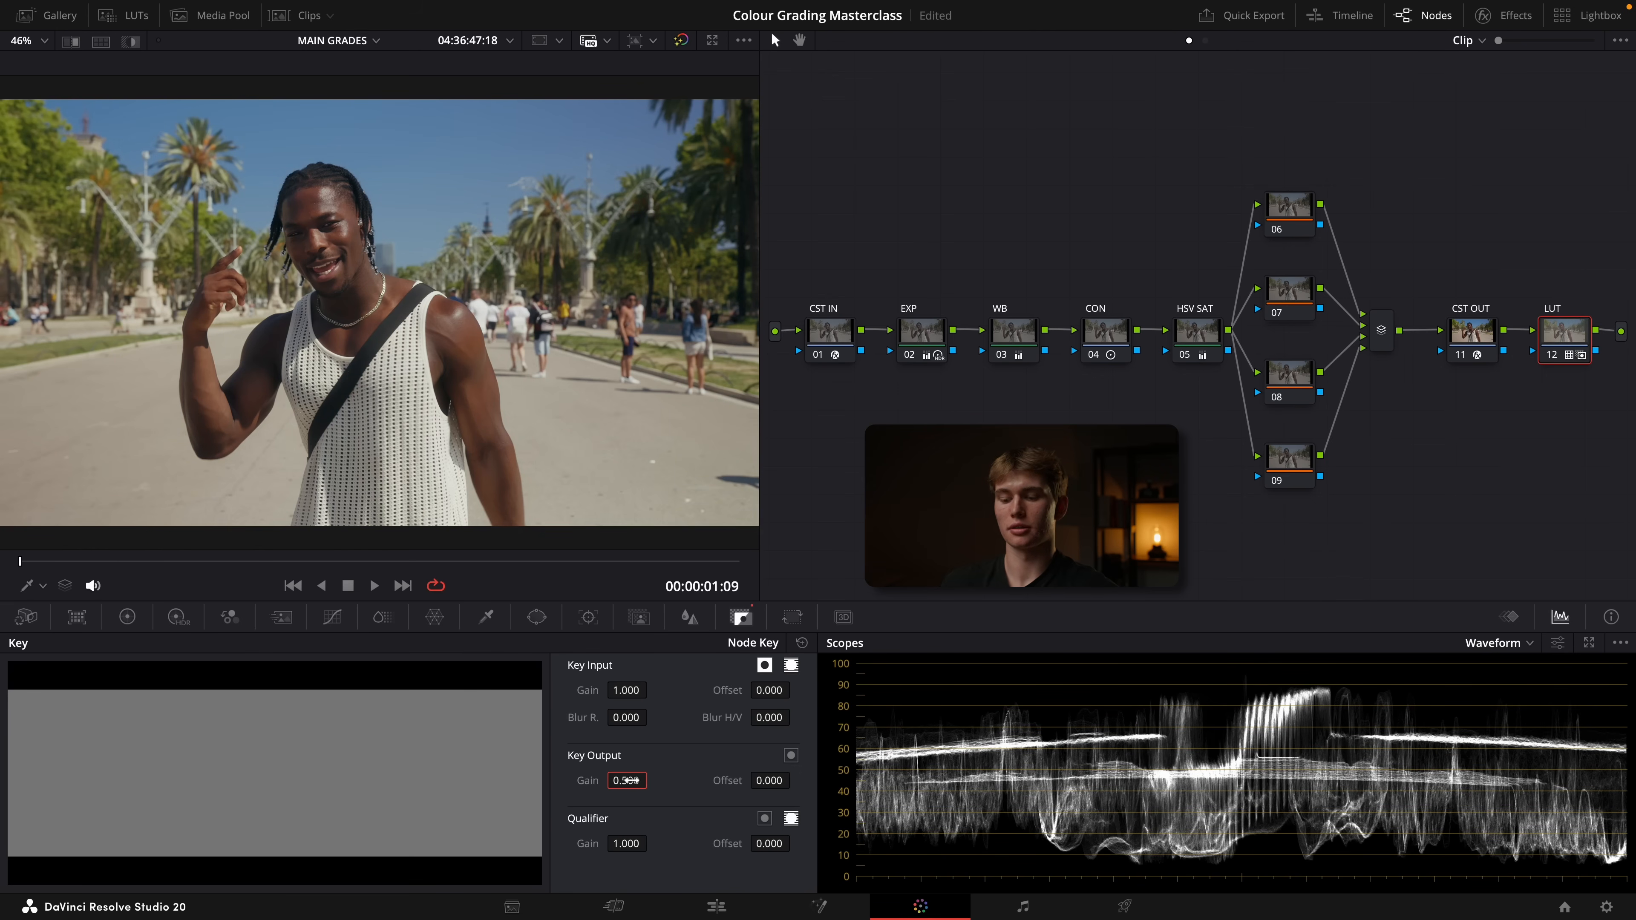
{"action": "key", "text": "super+f"}
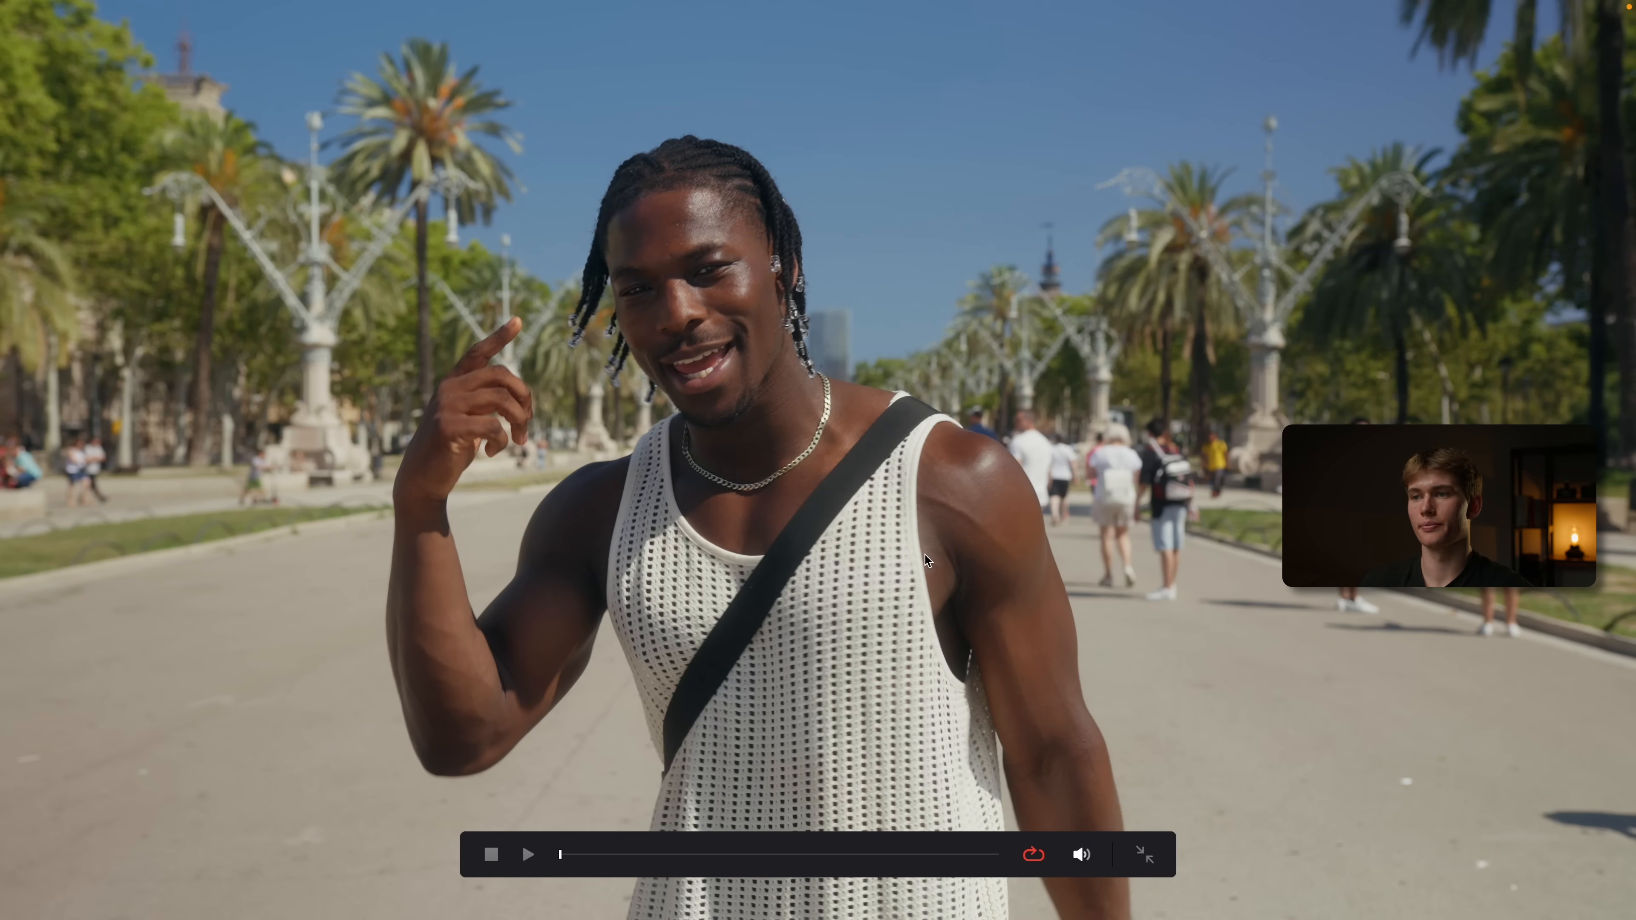
Add a circular window to node 06, stretch it into a wide ellipse around the man, and invert it
{"action": "key", "text": "Escape"}
{"action": "left_click_drag", "start_coordinate": [1290, 214], "coordinate": [1286, 208]}
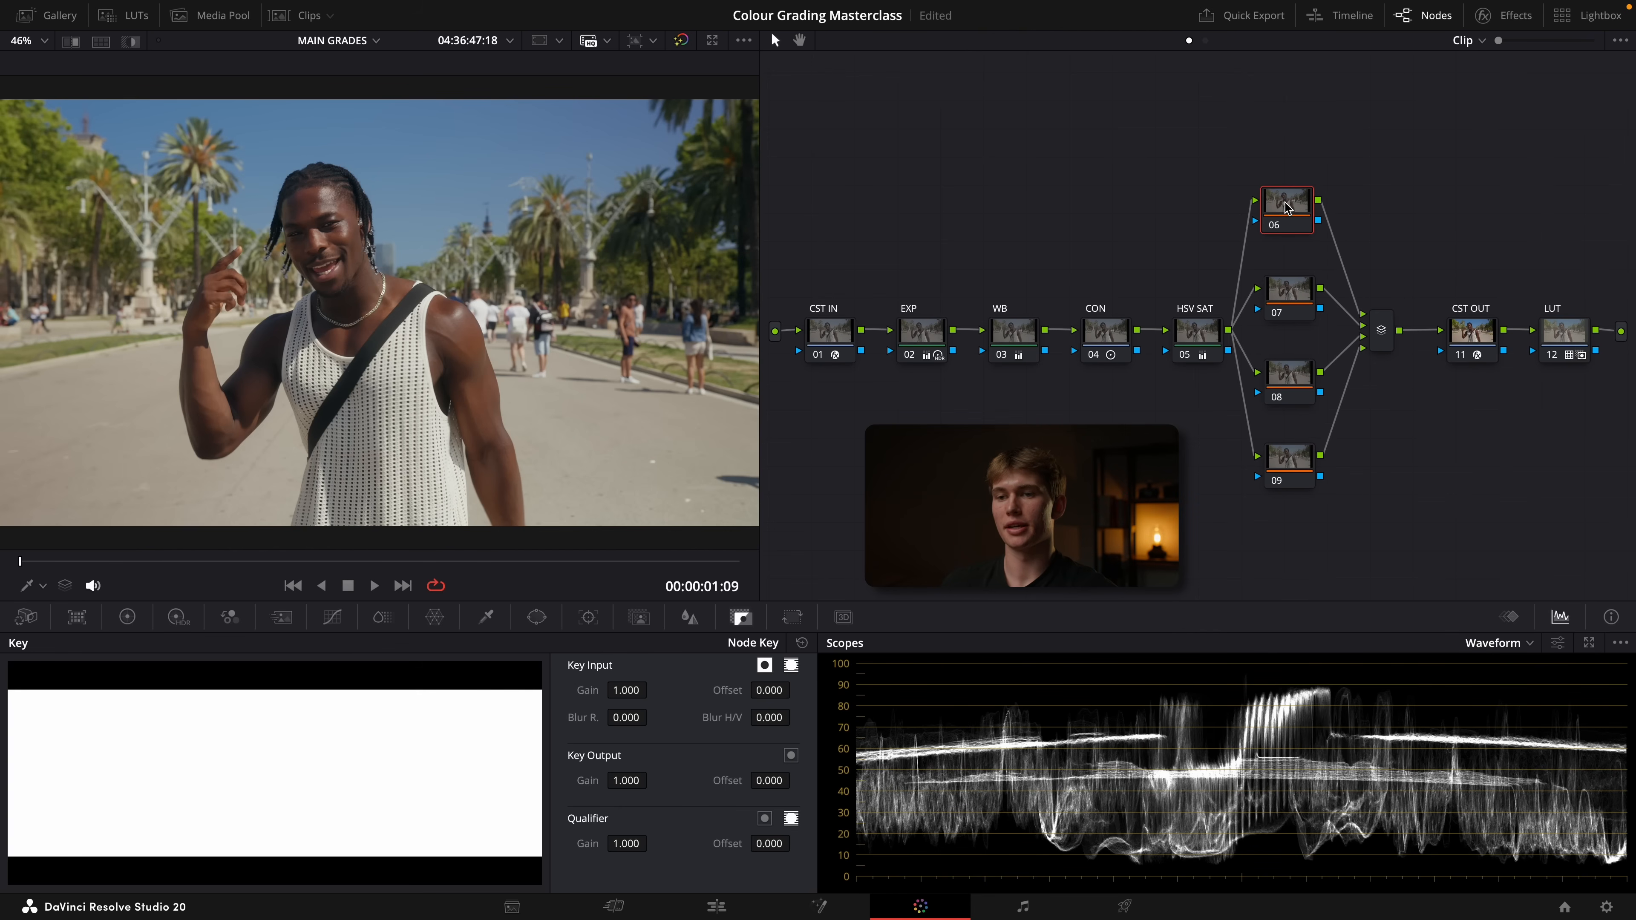
{"action": "left_click", "coordinate": [547, 619]}
{"action": "left_click", "coordinate": [41, 746]}
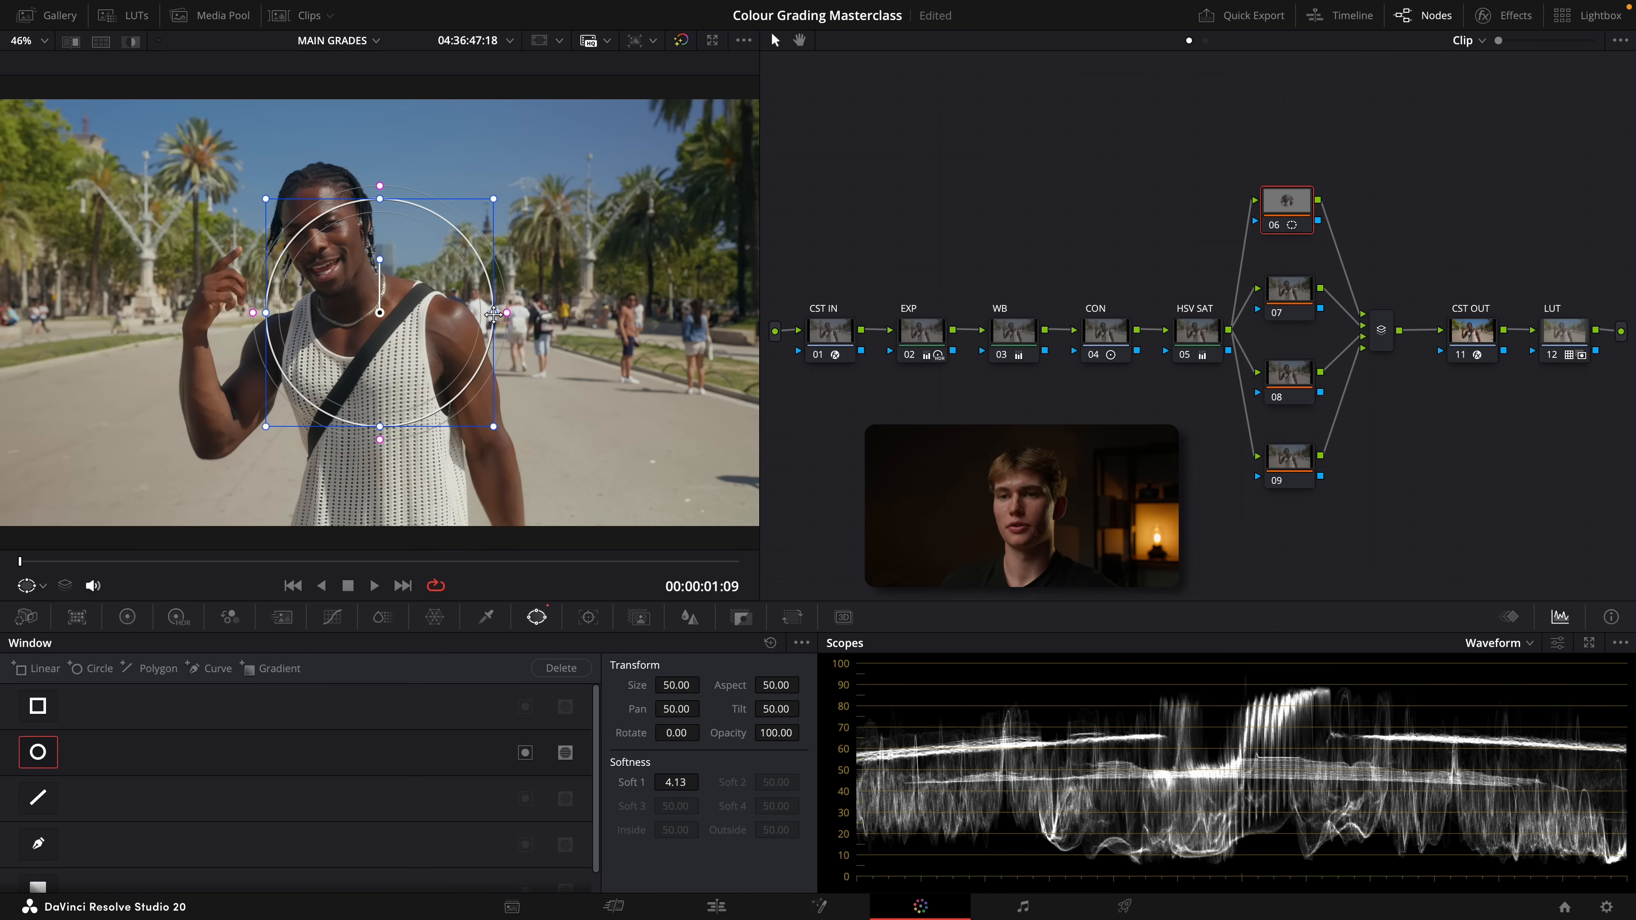
{"action": "left_click_drag", "start_coordinate": [493, 313], "coordinate": [720, 313]}
{"action": "left_click_drag", "start_coordinate": [382, 202], "coordinate": [380, 114]}
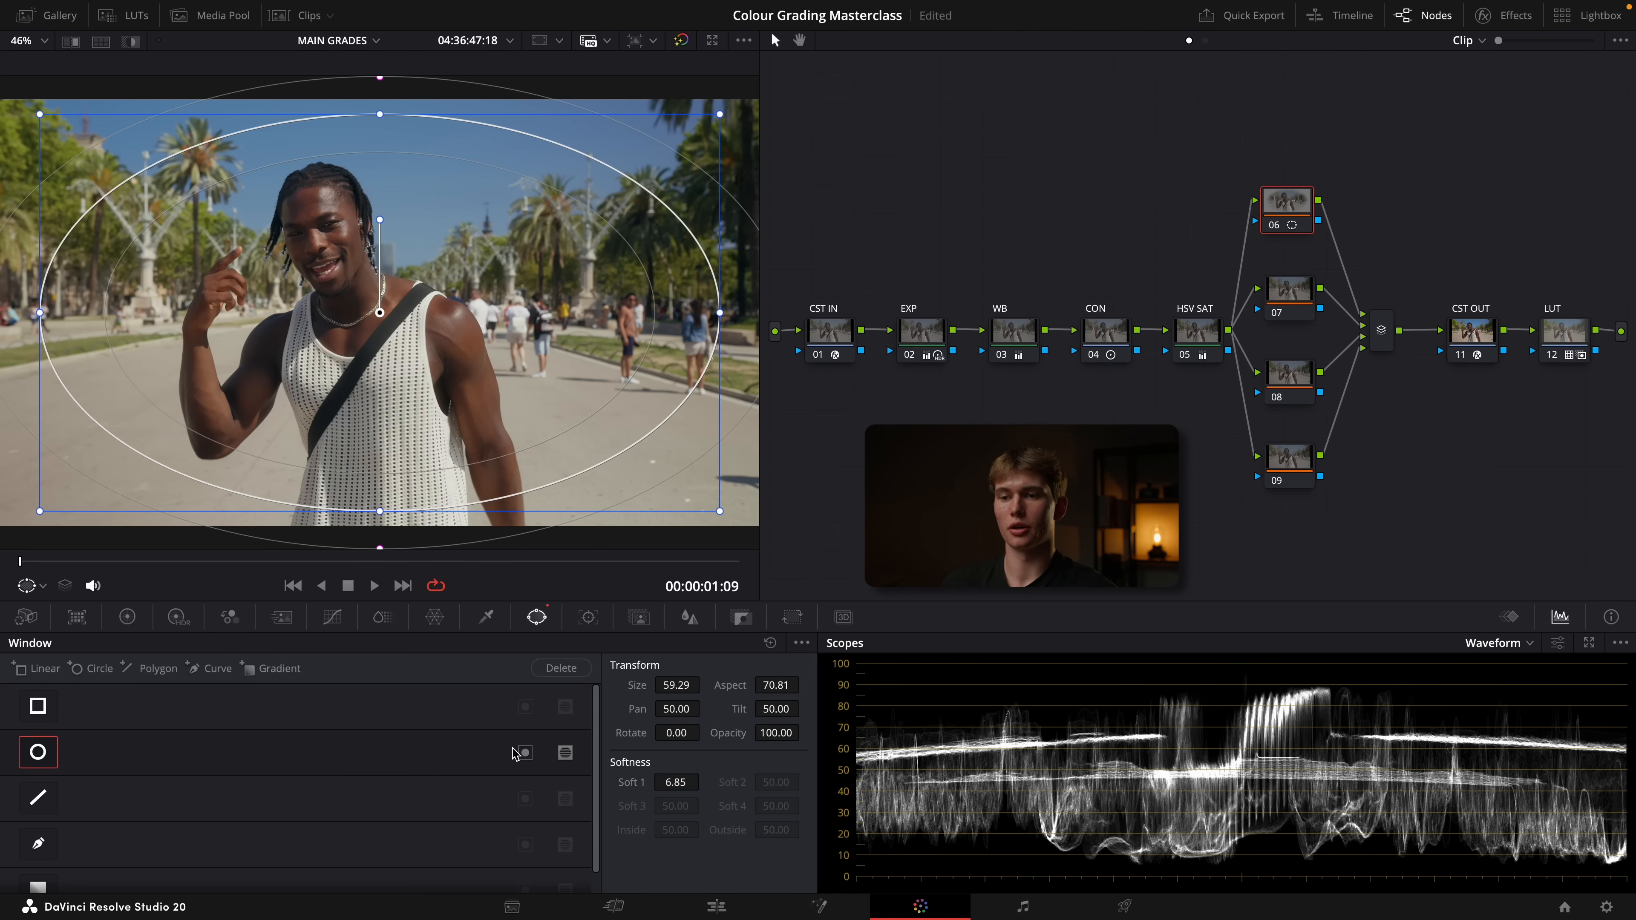
Lower node 06's gamma to -0.02 for a subtle vignette and check the image full screen
{"action": "left_click", "coordinate": [127, 617]}
{"action": "left_click_drag", "start_coordinate": [339, 851], "coordinate": [276, 850]}
{"action": "key", "text": "super+f"}
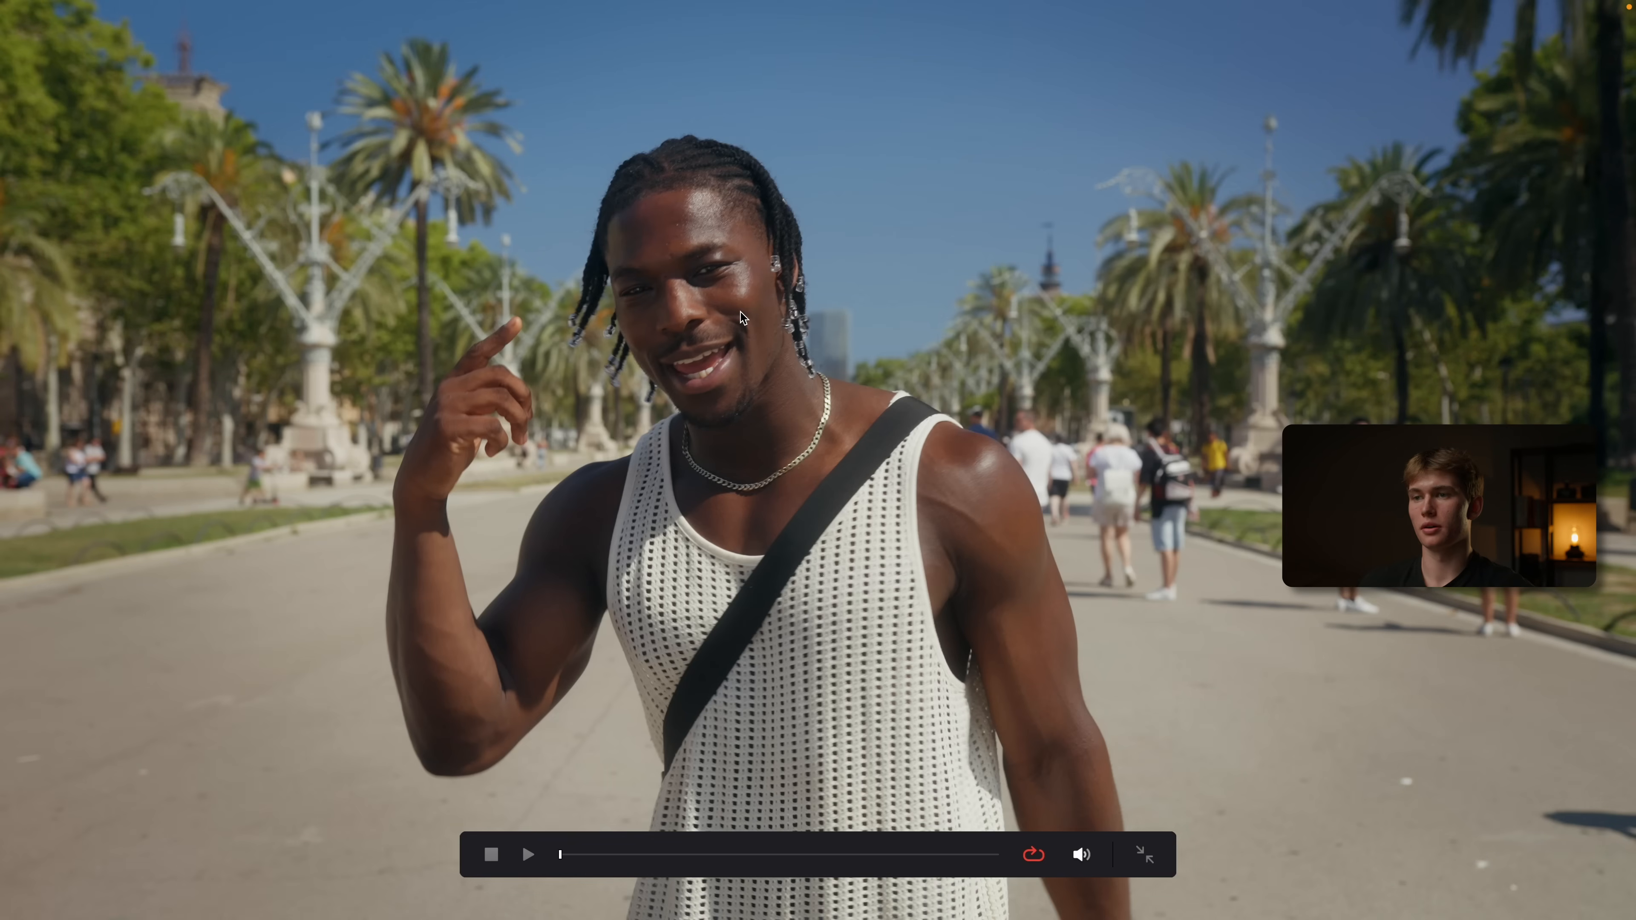
{"action": "key", "text": "super+f"}
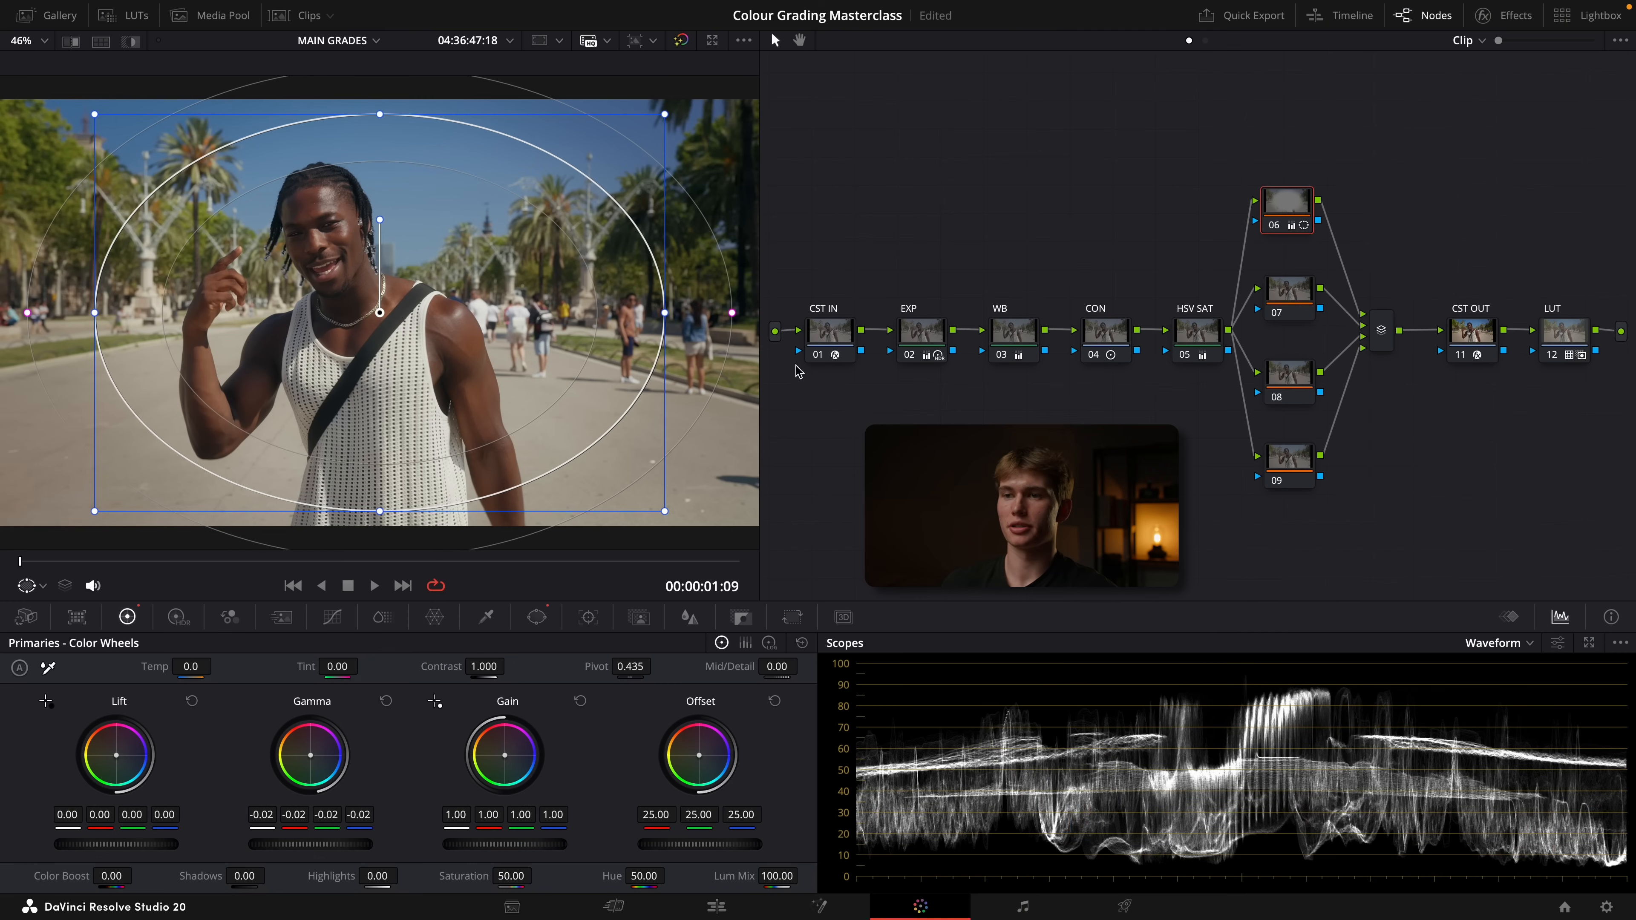
Select node 07 and toggle the grade bypass to compare the graded and ungraded palm-tree clip
{"action": "left_click", "coordinate": [1283, 311]}
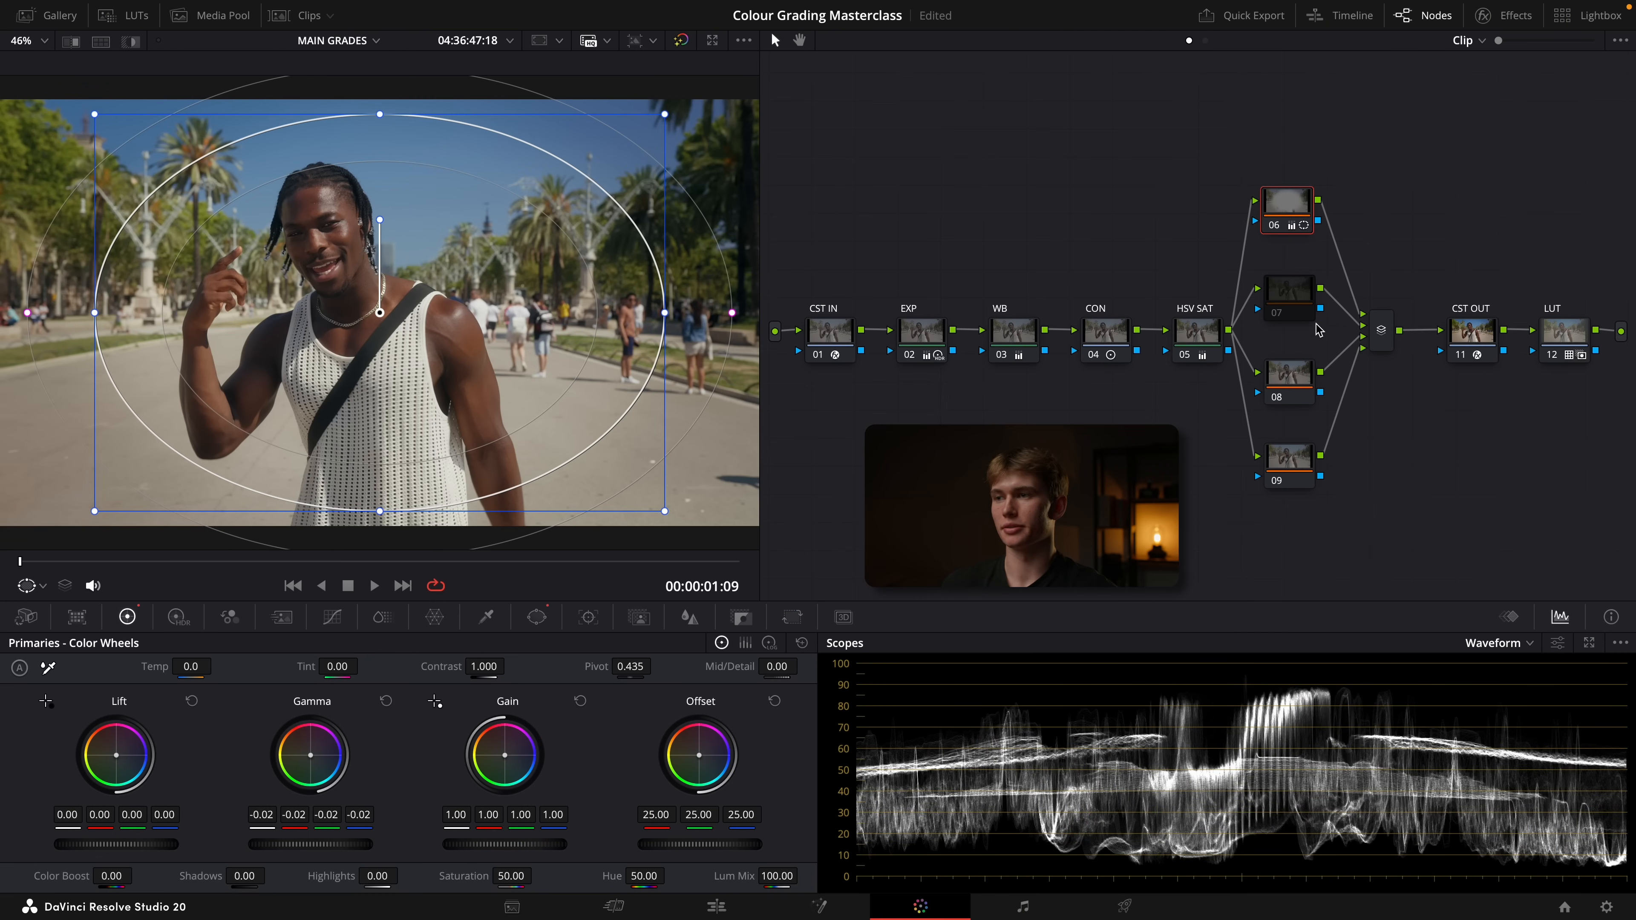
{"action": "key", "text": "shift+d"}
{"action": "key", "text": "shift+d"}
{"action": "key", "text": "shift+d"}
{"action": "key", "text": "shift+d"}
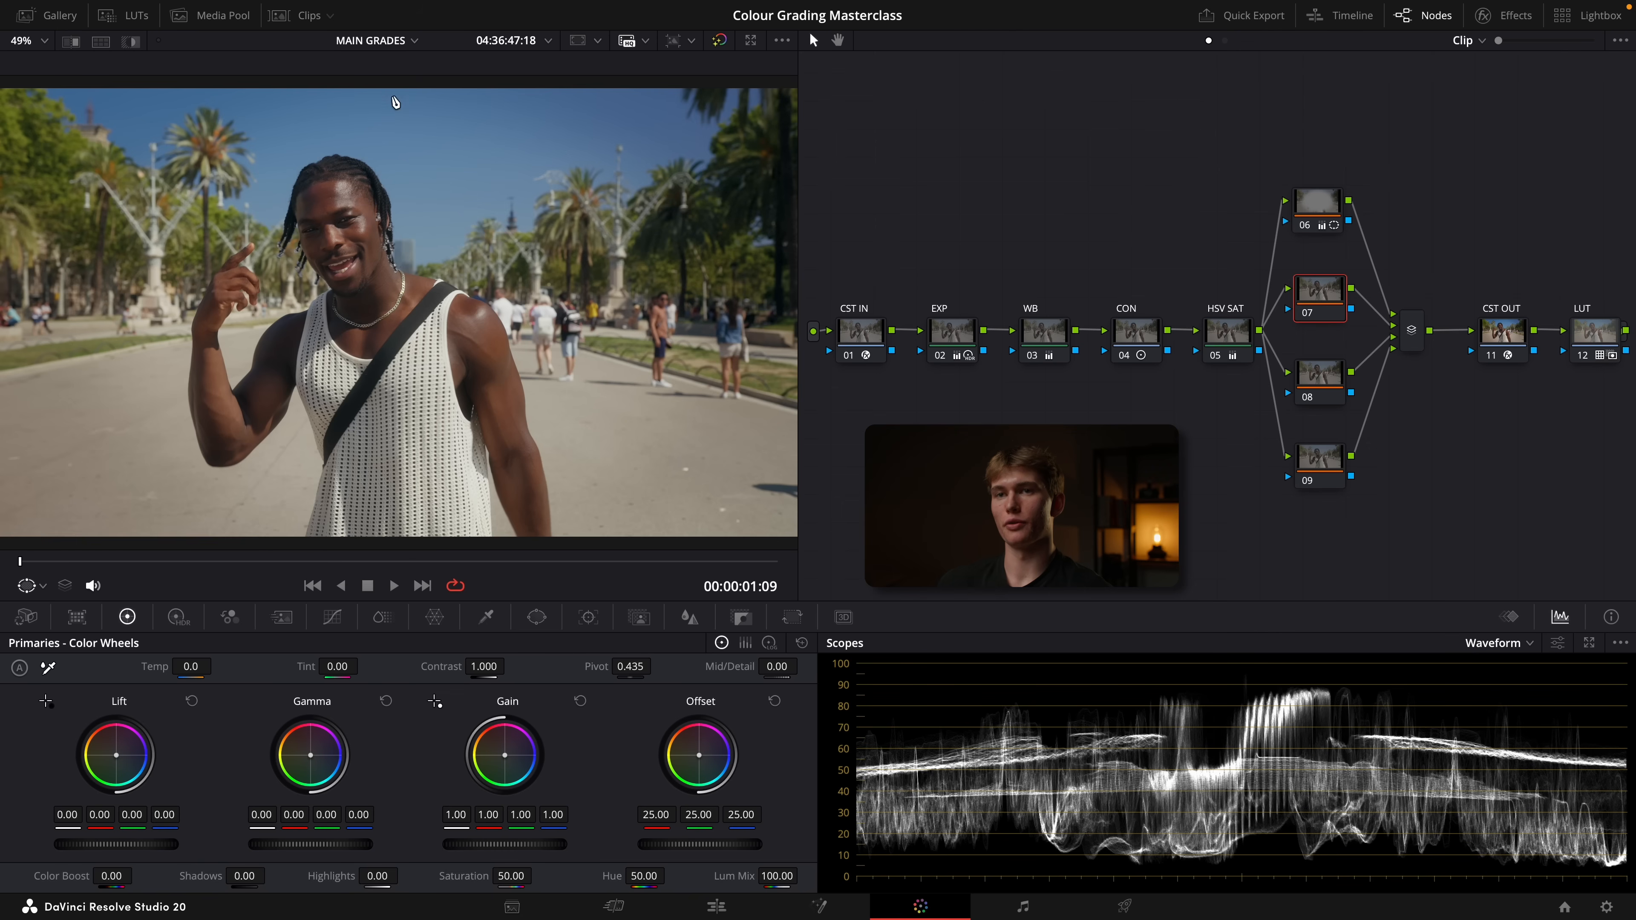
Show the clip thumbnails and copy the palm-tree clip's grade onto clip 07, the arch shot
{"action": "left_click", "coordinate": [303, 17]}
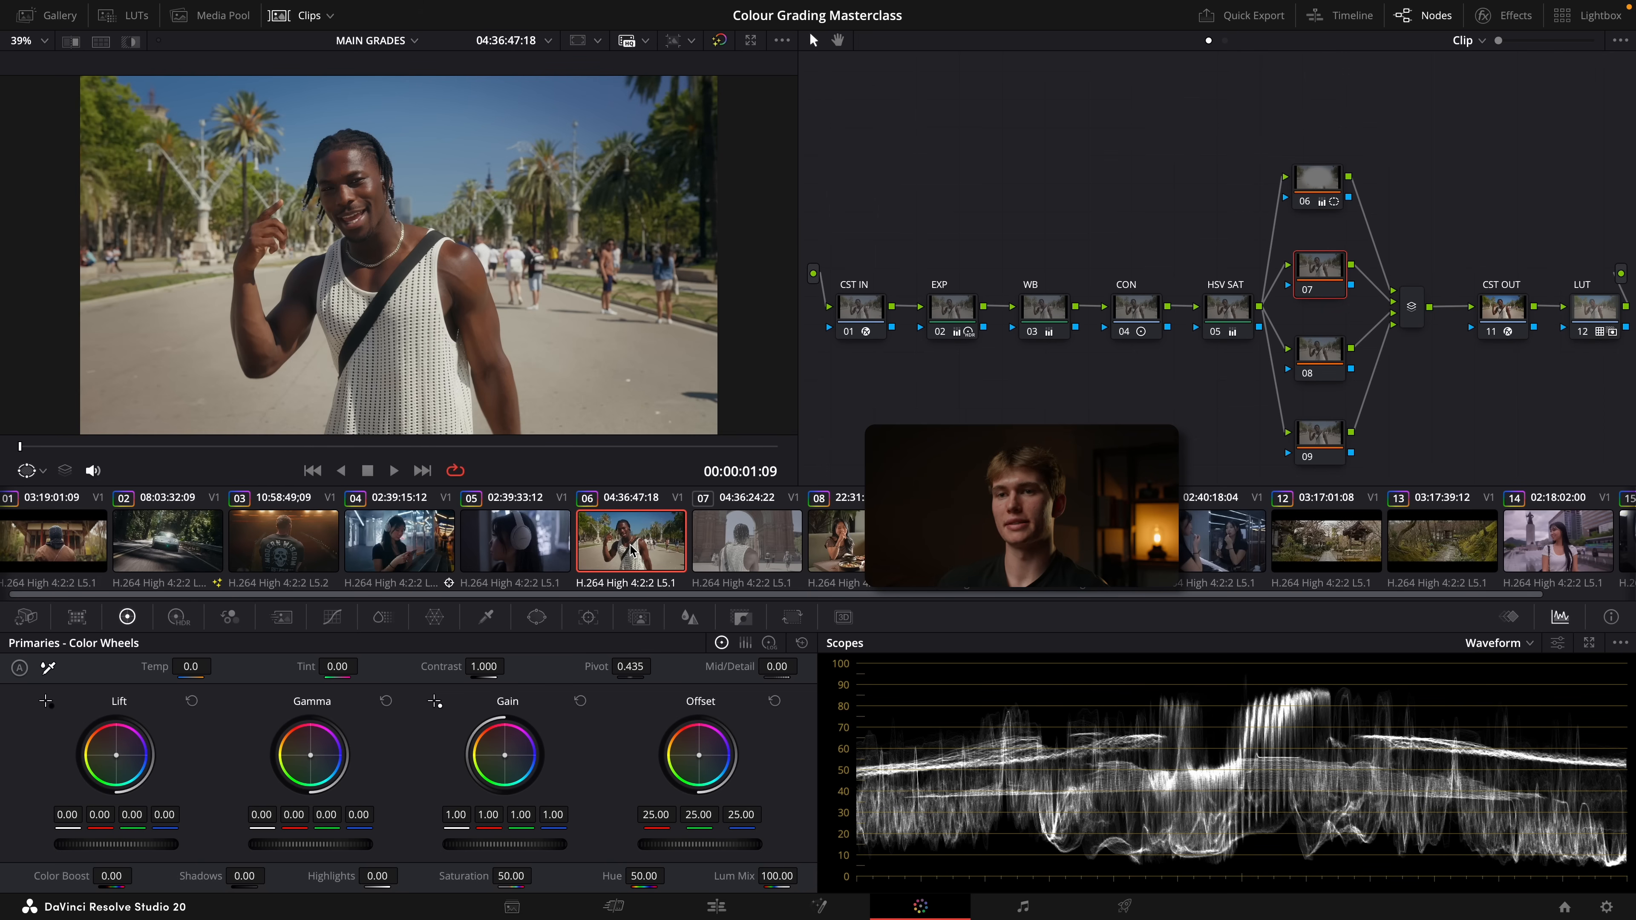
{"action": "left_click", "coordinate": [758, 549]}
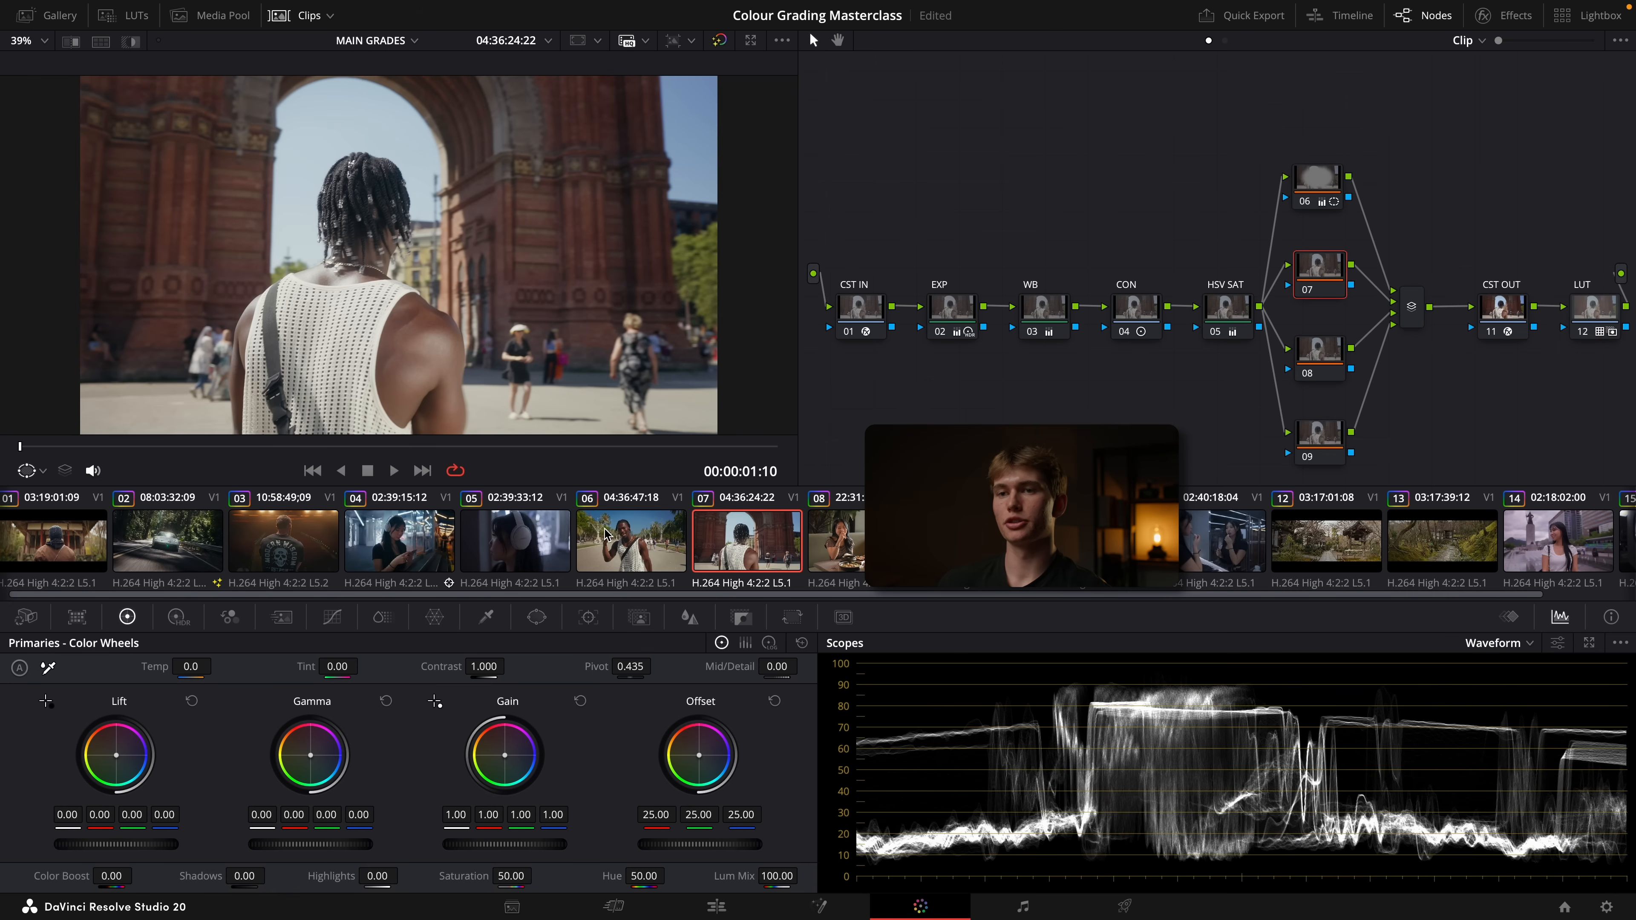
Flip between clips 06 and 07 to compare their exposure and color
{"action": "left_click", "coordinate": [626, 543]}
{"action": "left_click", "coordinate": [725, 542]}
{"action": "left_click", "coordinate": [662, 547]}
{"action": "left_click", "coordinate": [728, 553]}
{"action": "left_click", "coordinate": [612, 515]}
{"action": "left_click", "coordinate": [738, 528]}
{"action": "left_click", "coordinate": [592, 525]}
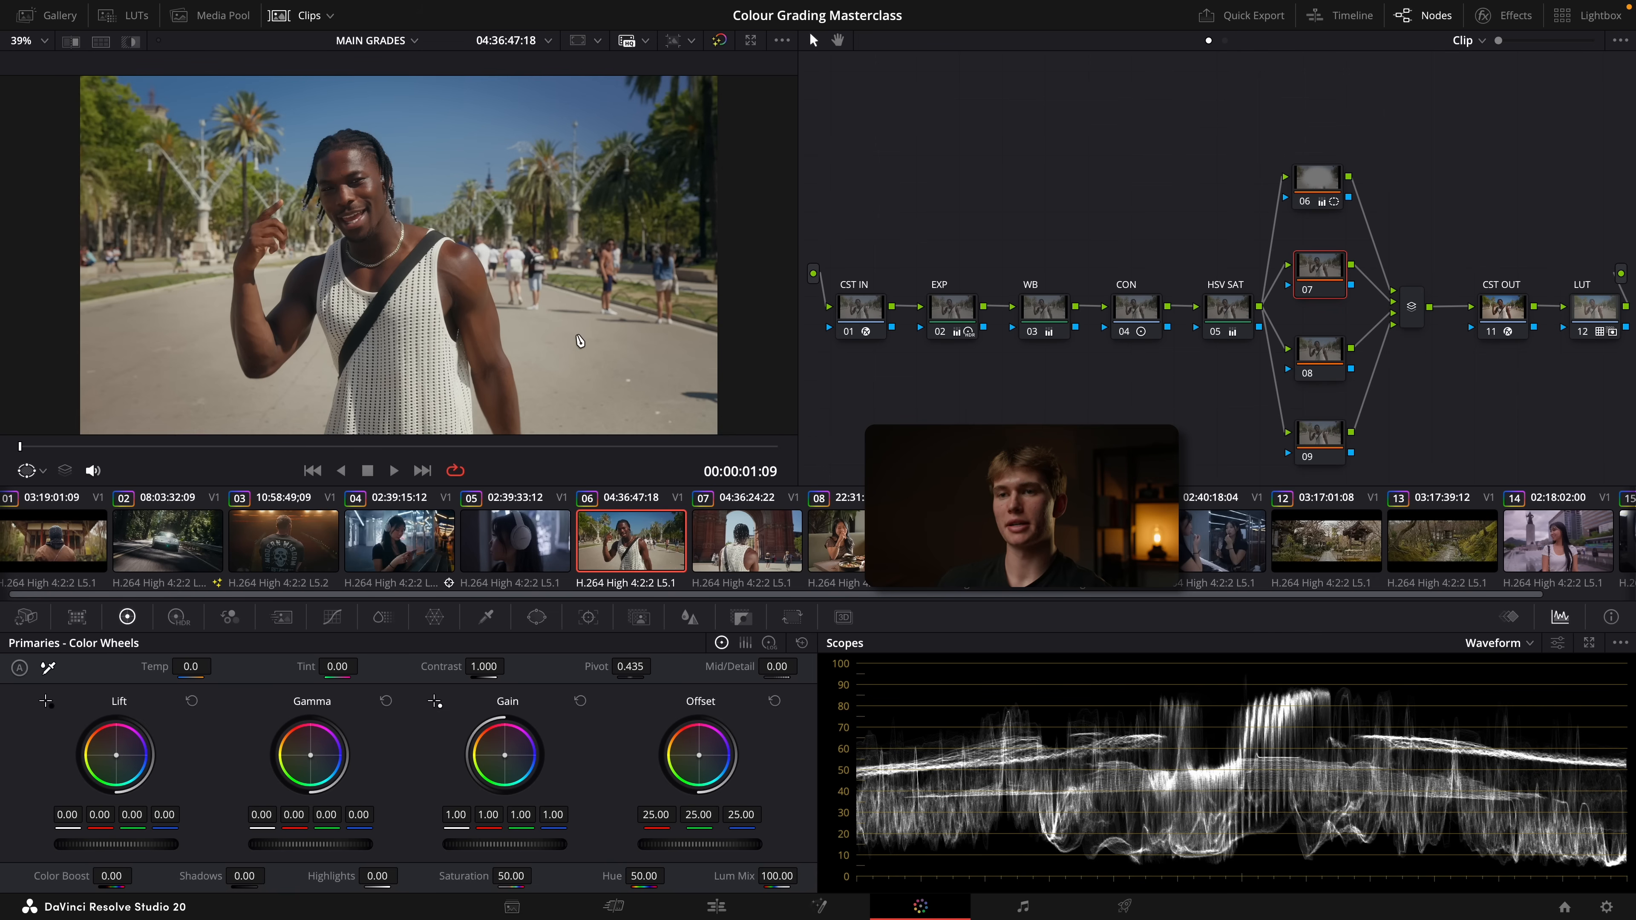
{"action": "left_click", "coordinate": [700, 515]}
{"action": "left_click", "coordinate": [664, 525]}
{"action": "left_click", "coordinate": [721, 543]}
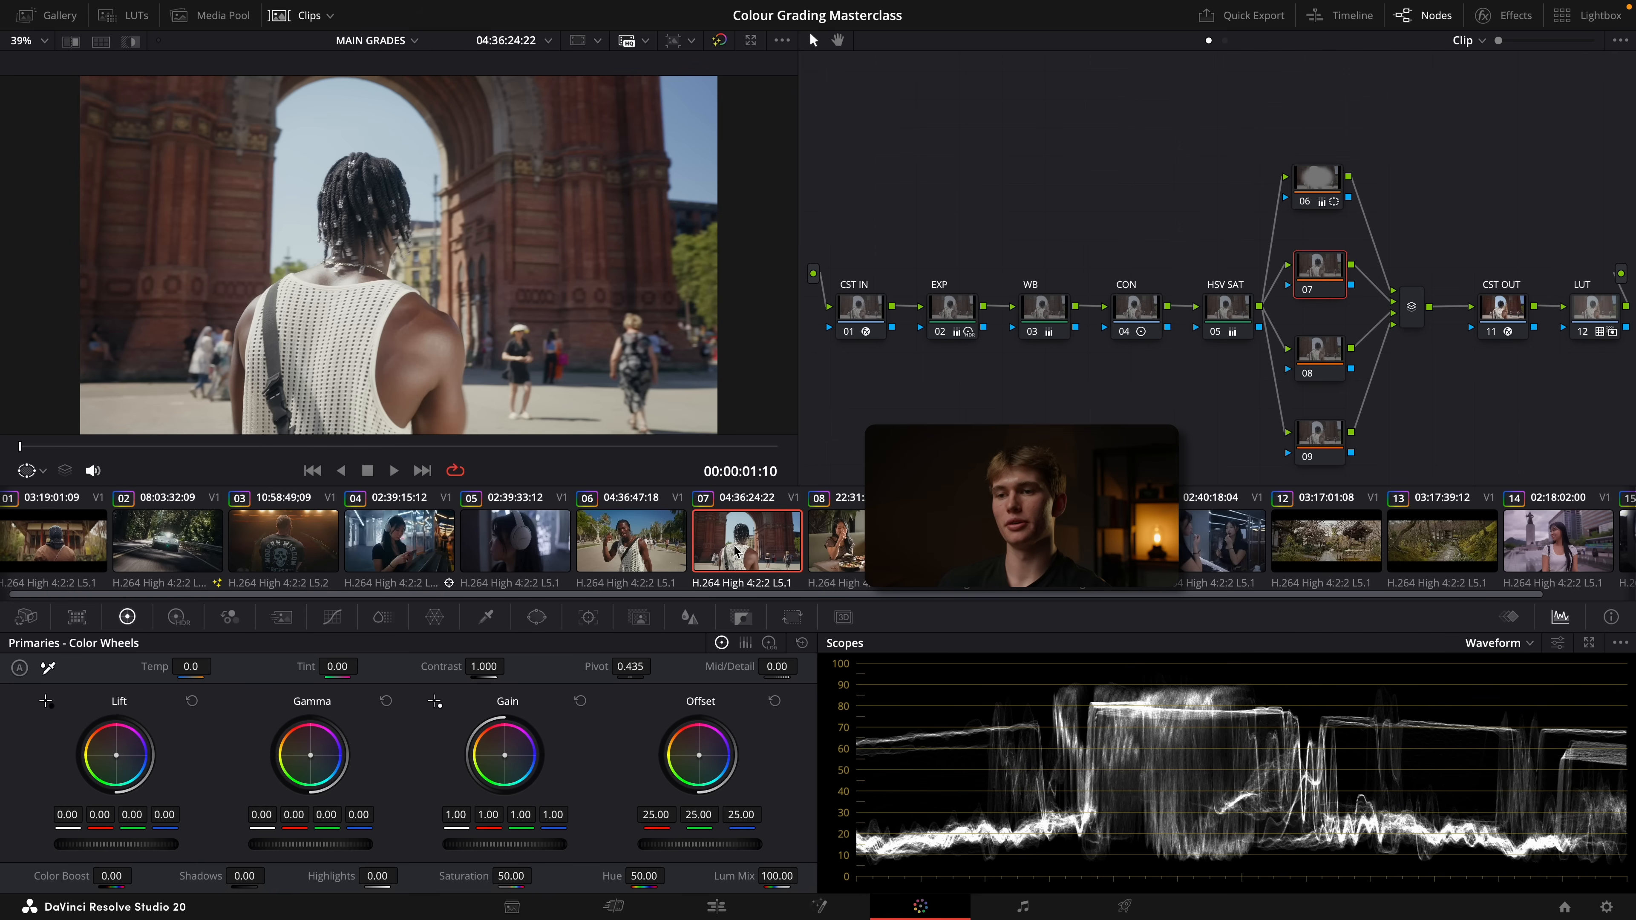
{"action": "left_click", "coordinate": [660, 550]}
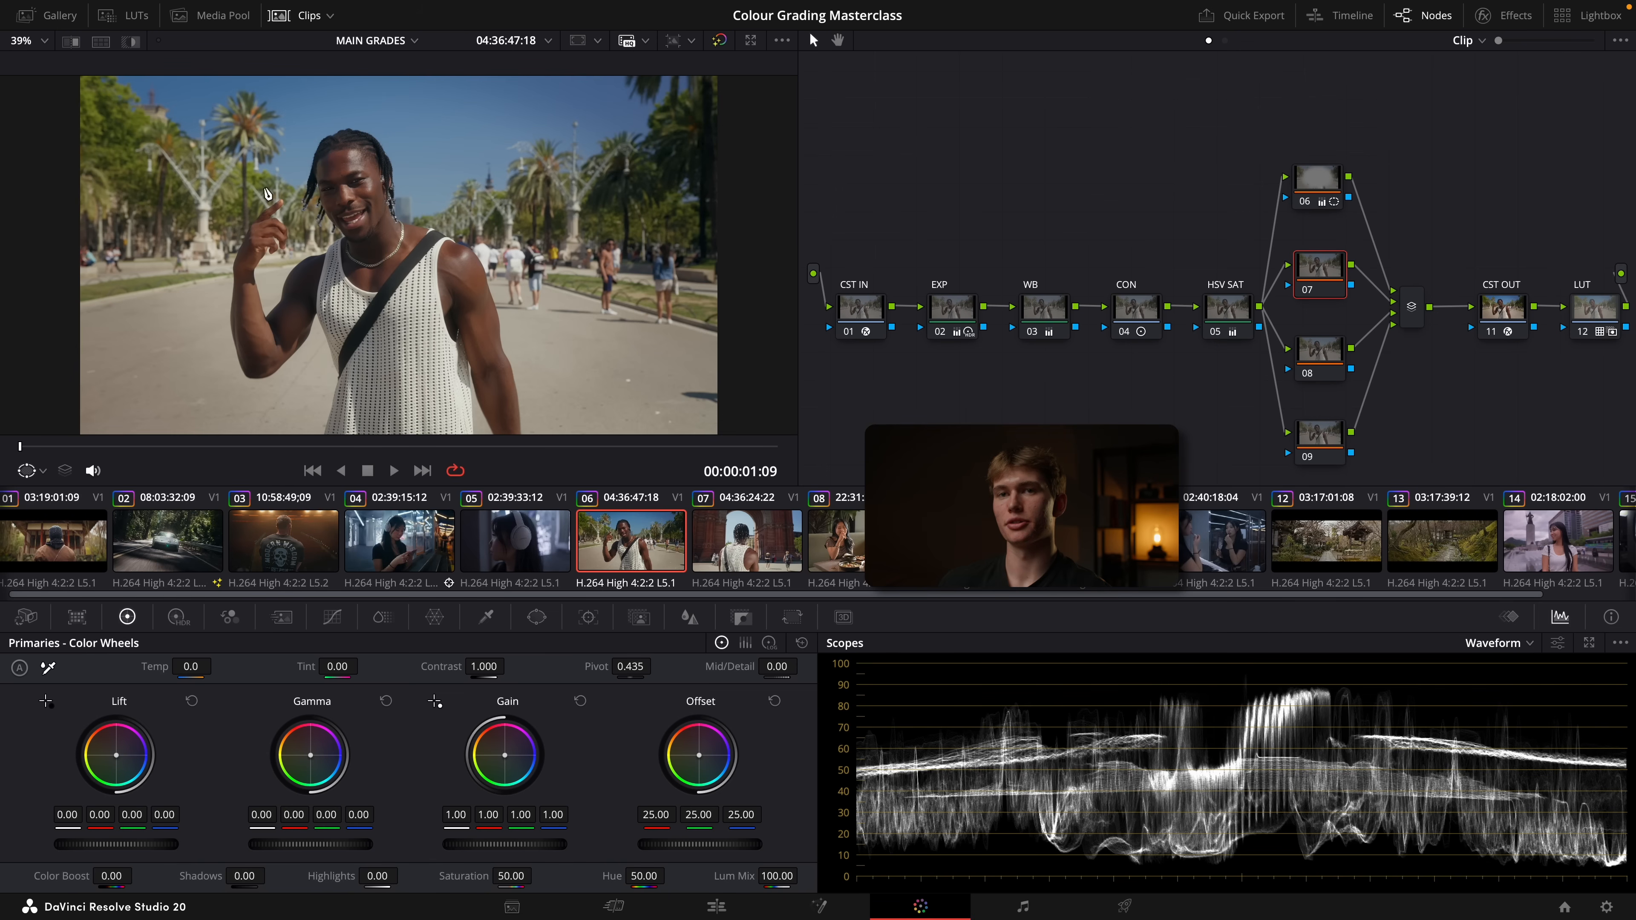
Grab a still of clip 06 and wipe it over clip 07, moving the split to compare their exposure levels
{"action": "left_click", "coordinate": [57, 17]}
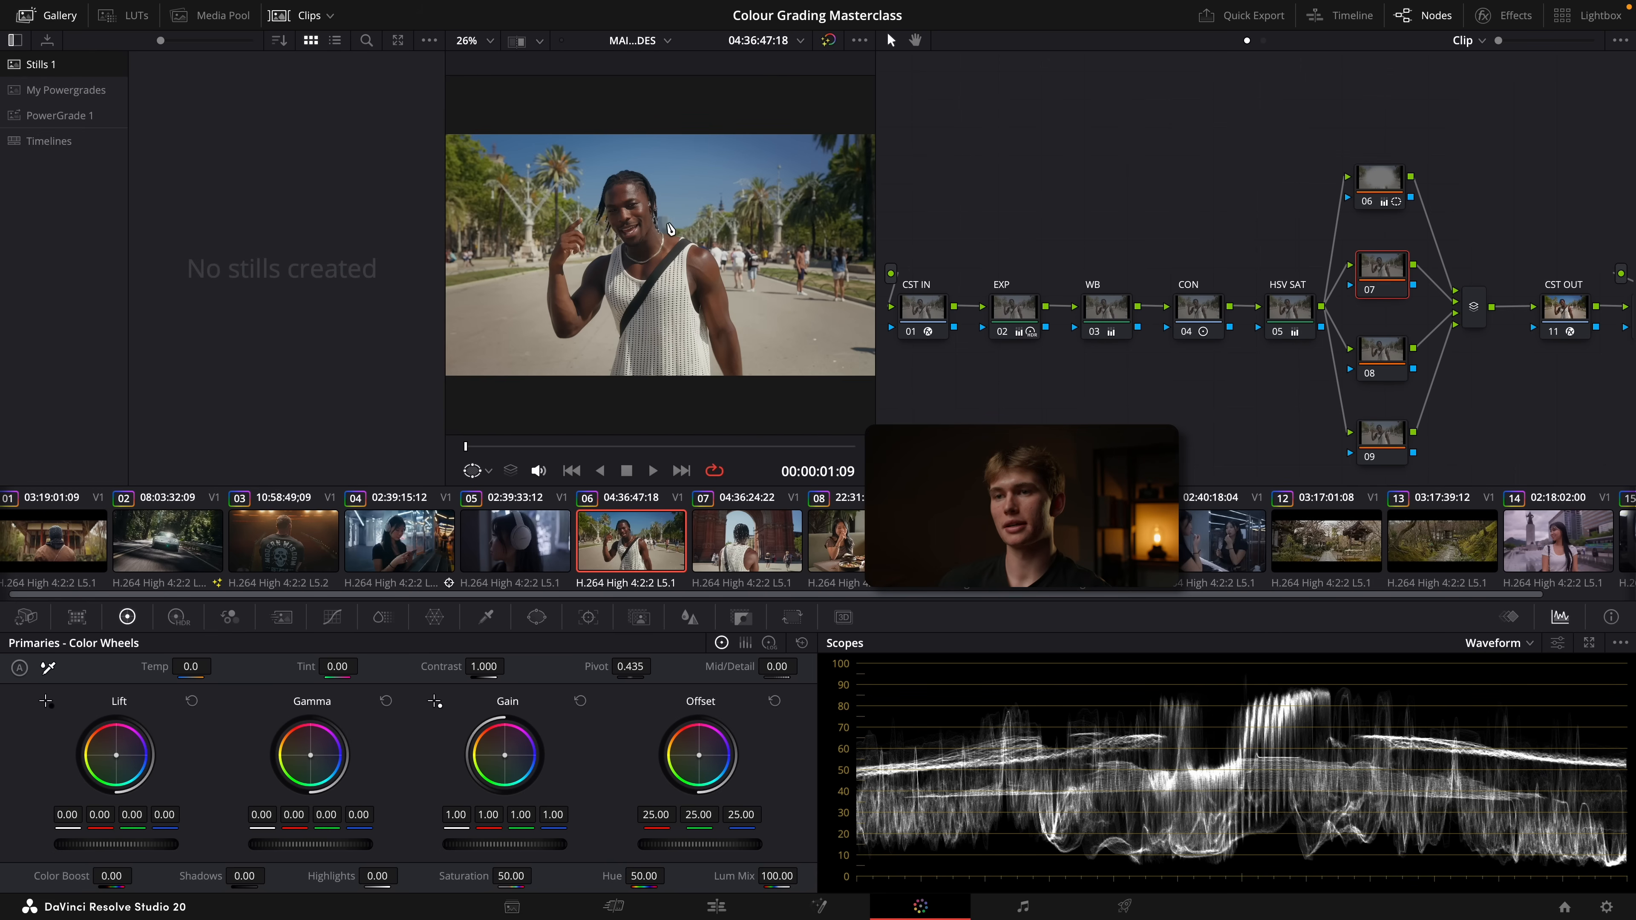
{"action": "right_click", "coordinate": [691, 195]}
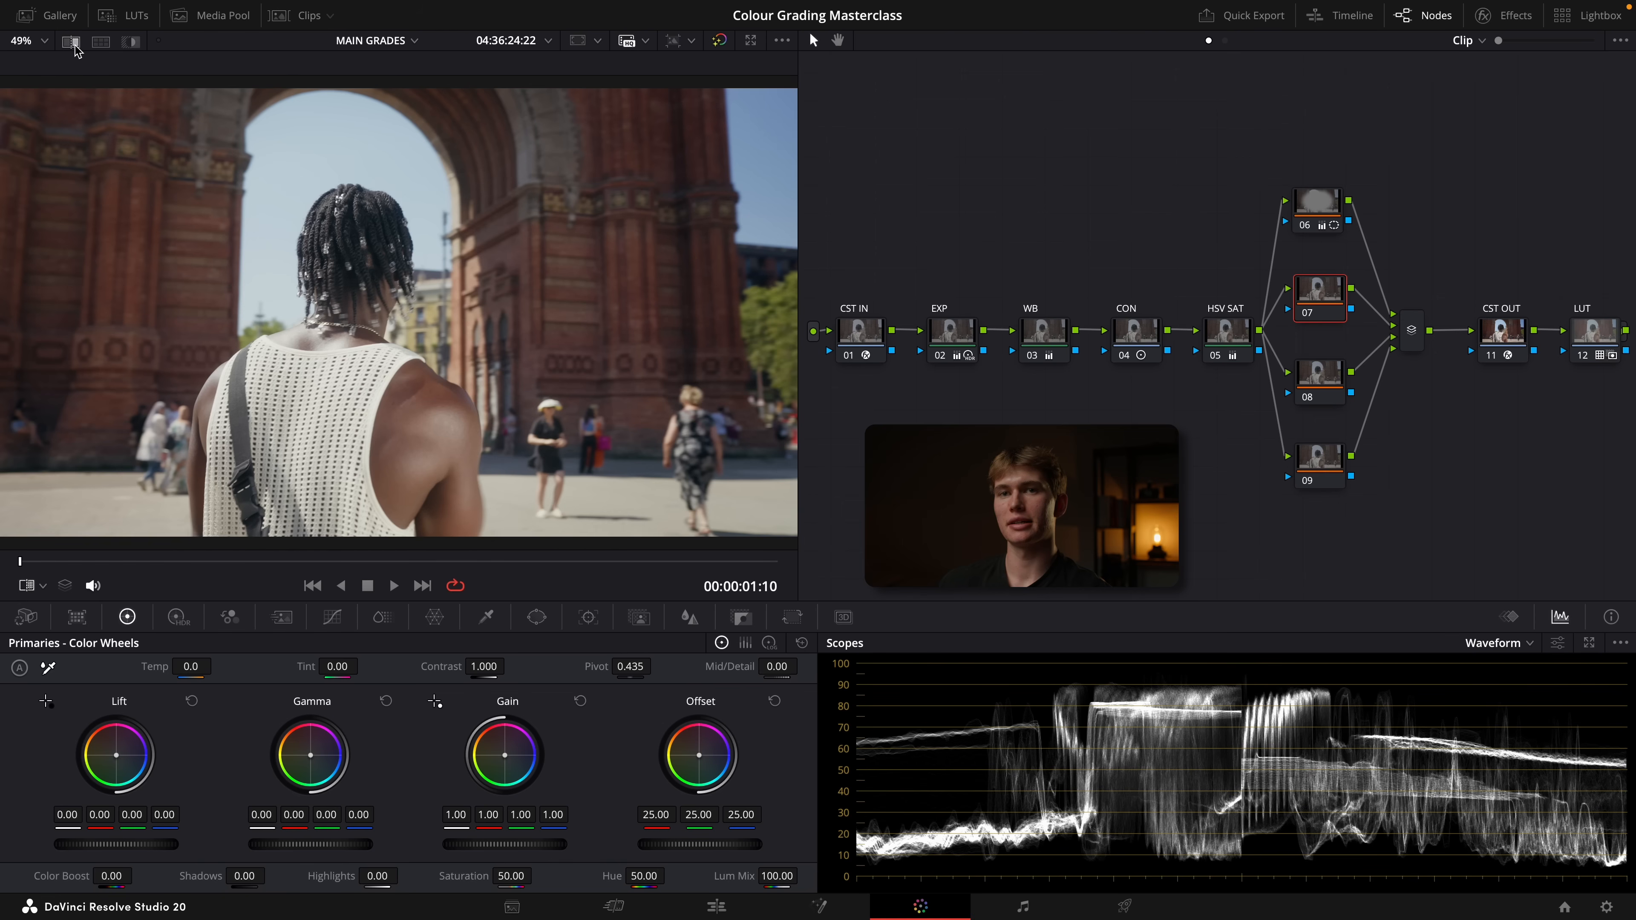
{"action": "left_click", "coordinate": [73, 43]}
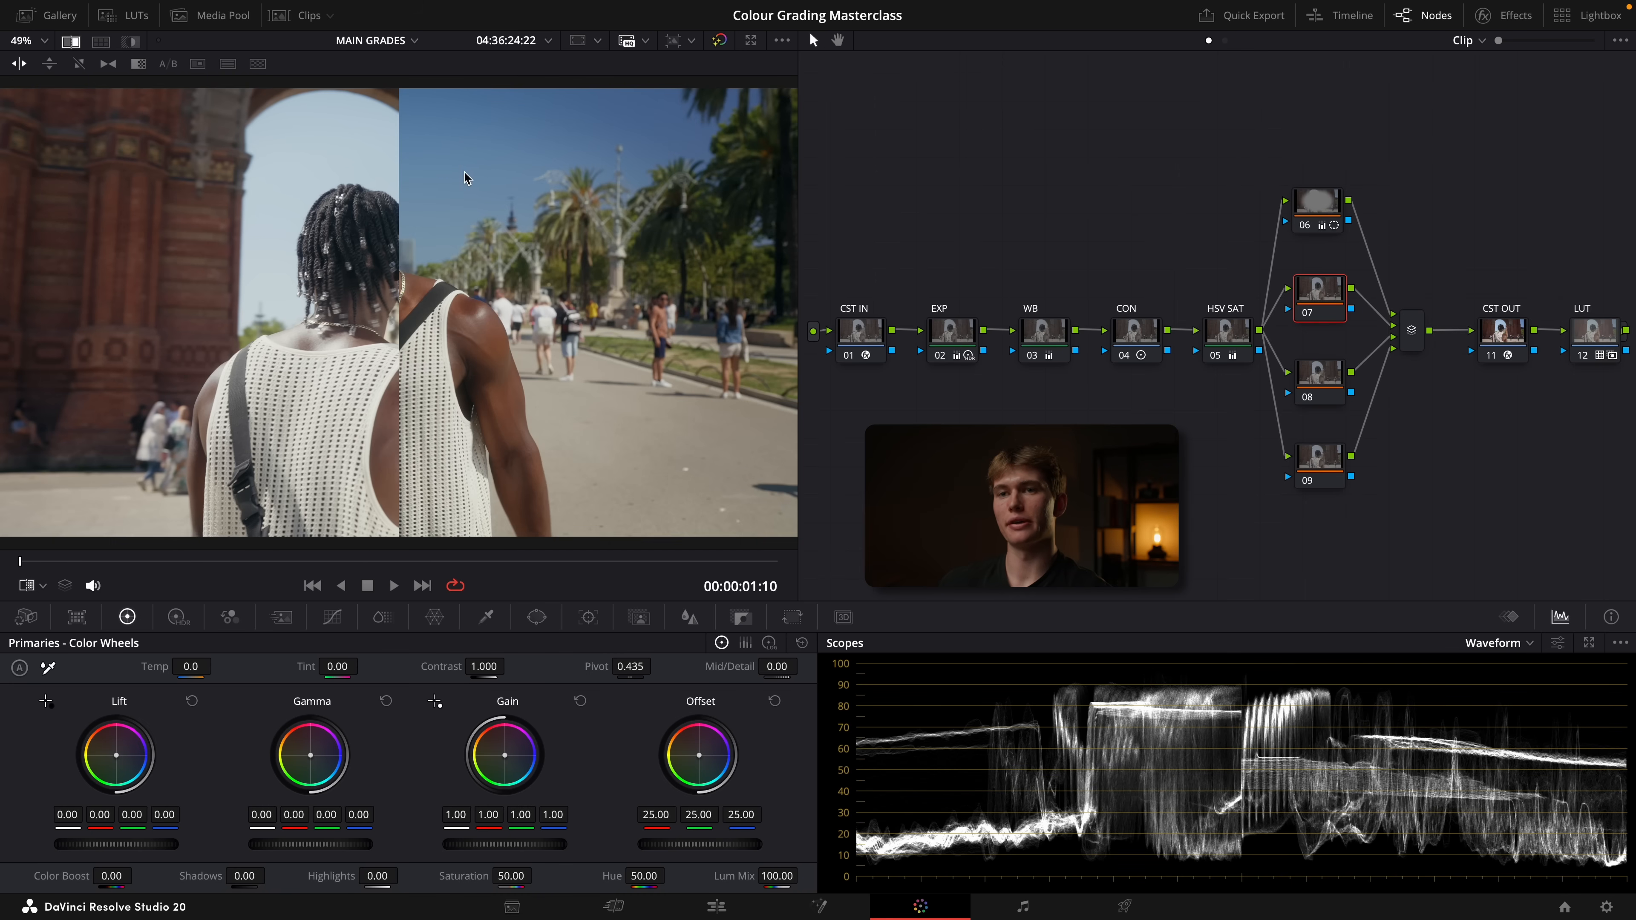
{"action": "left_click_drag", "start_coordinate": [399, 190], "coordinate": [612, 268]}
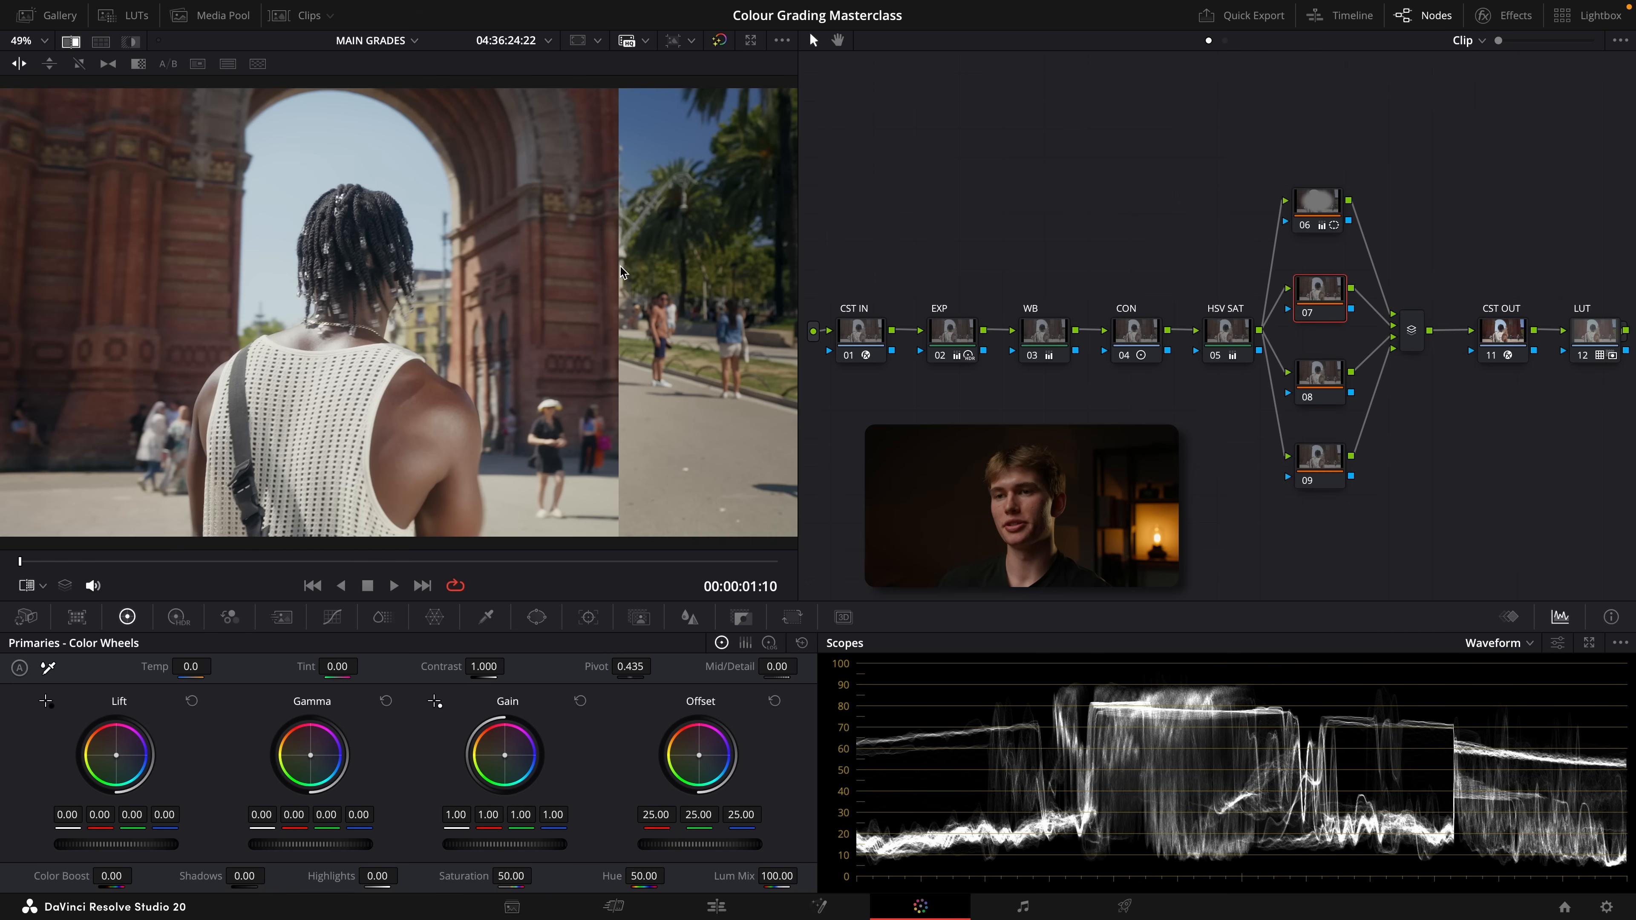
{"action": "scroll", "coordinate": [620, 267], "scroll_direction": "up", "scroll_amount": 1}
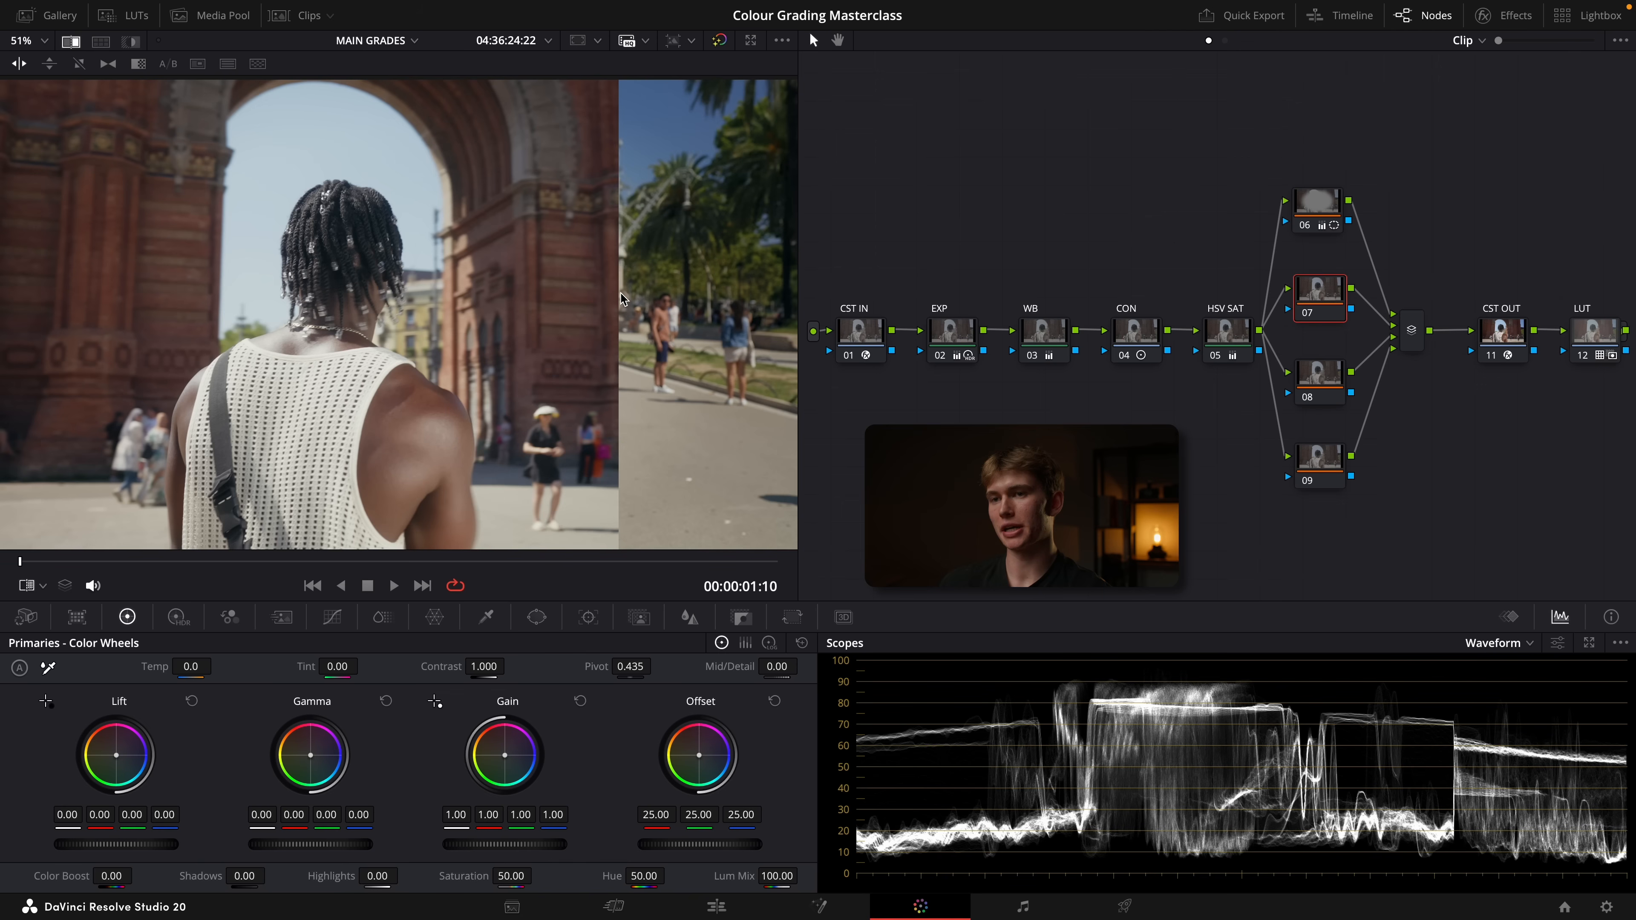
{"action": "left_click_drag", "start_coordinate": [617, 310], "coordinate": [591, 387]}
{"action": "scroll", "coordinate": [663, 436], "scroll_direction": "down", "scroll_amount": 1}
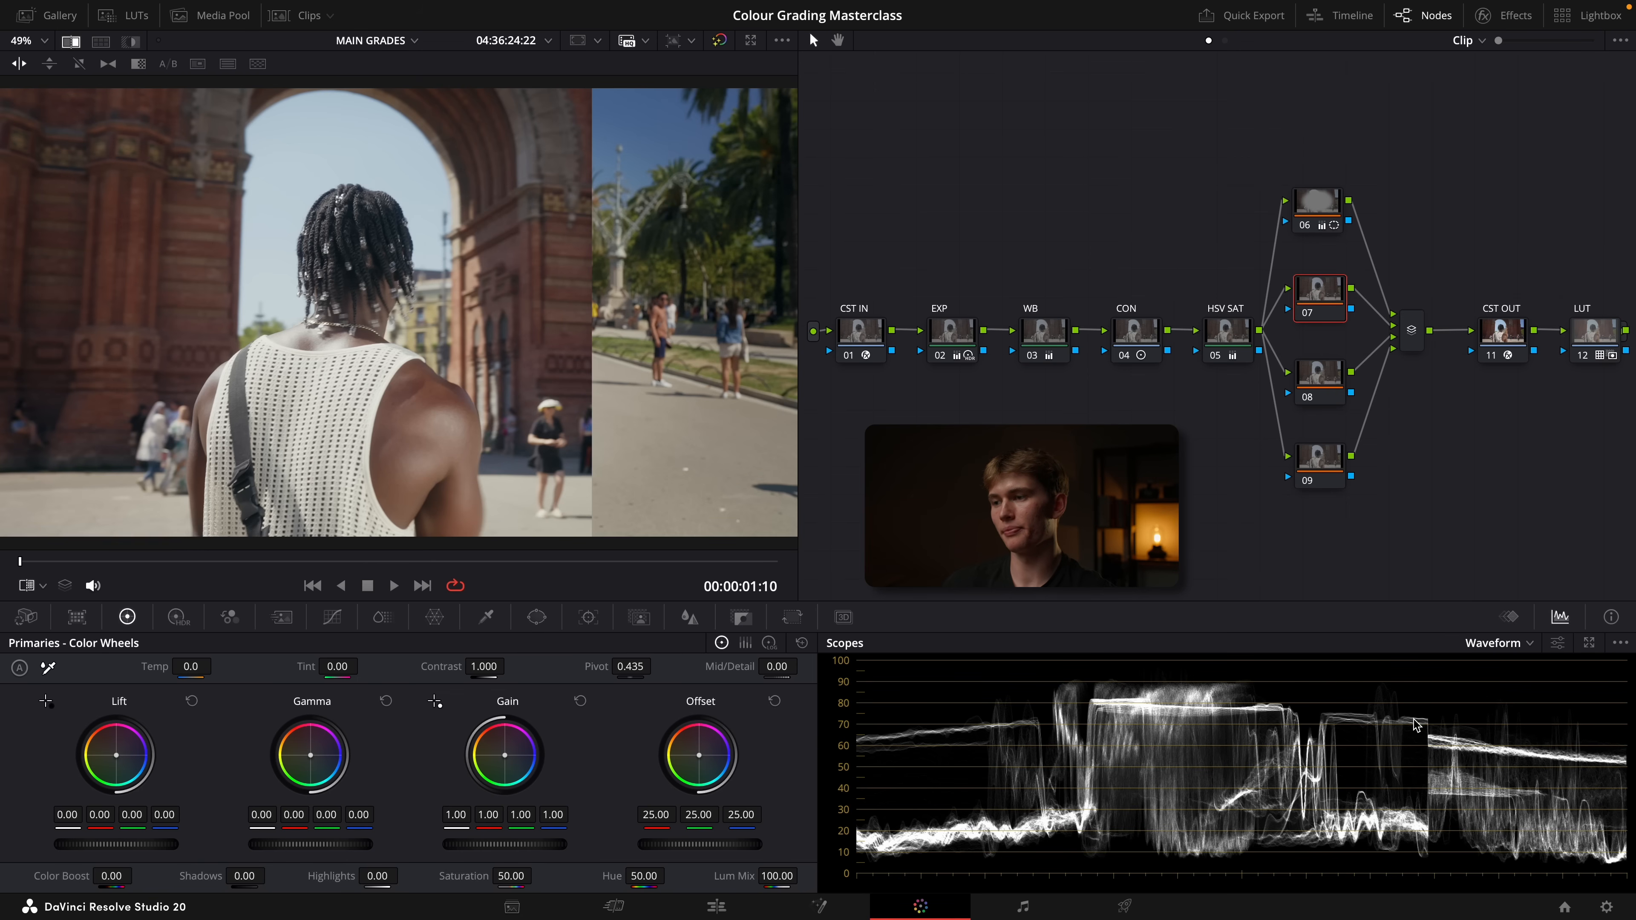
Lower the HDR global exposure on clip 07's EXP node to -0.89
{"action": "left_click", "coordinate": [949, 341]}
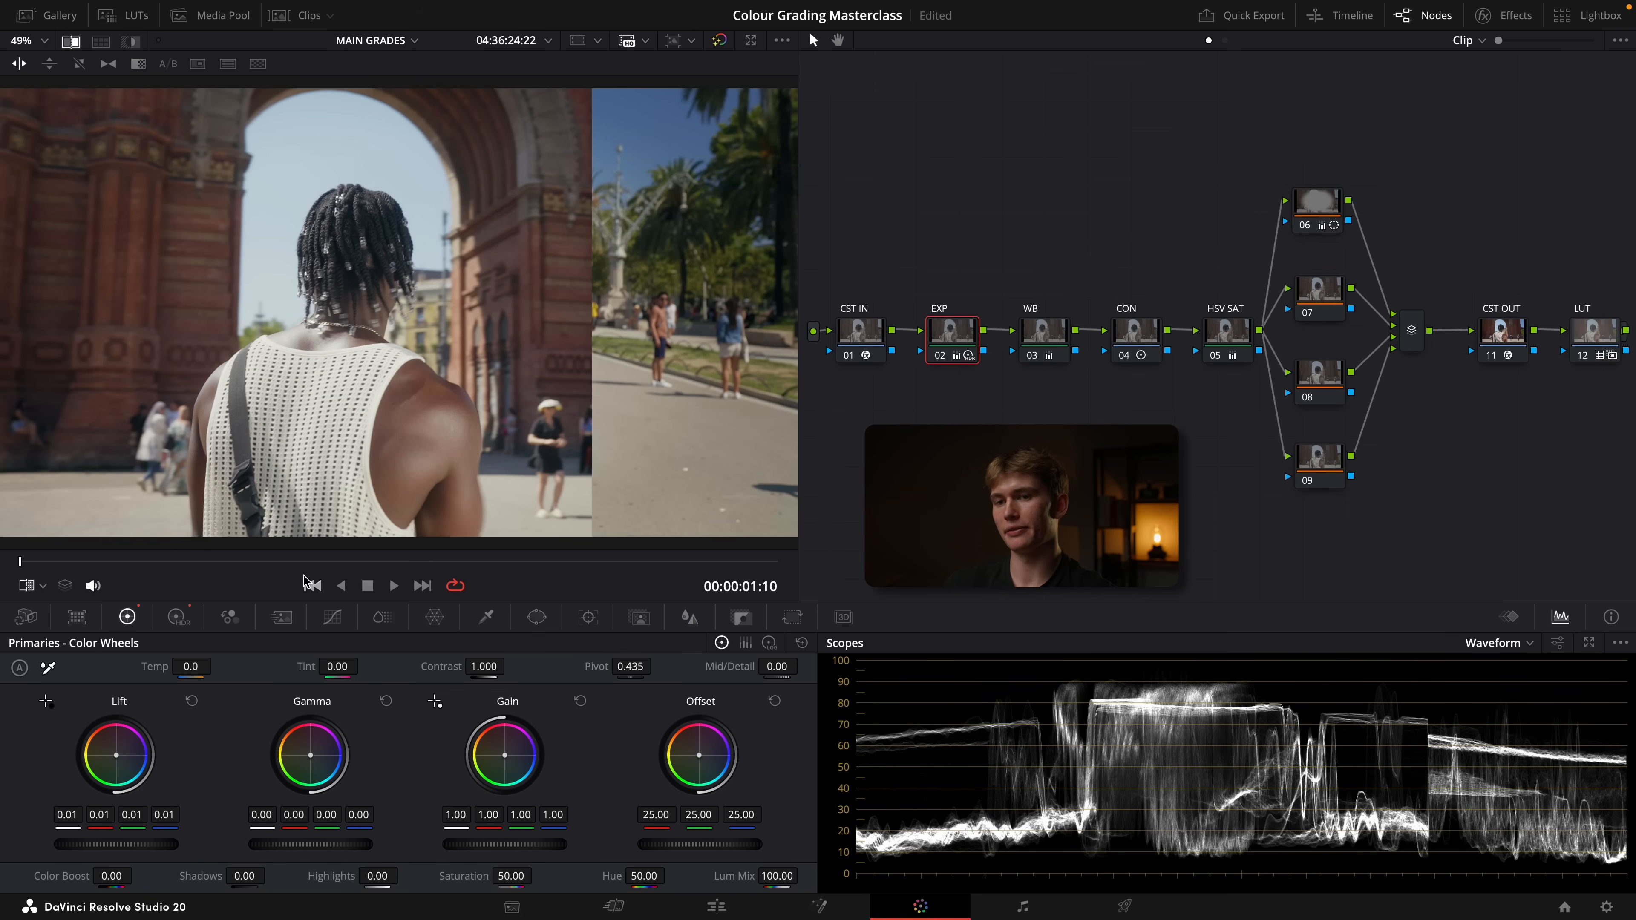
{"action": "left_click", "coordinate": [179, 617]}
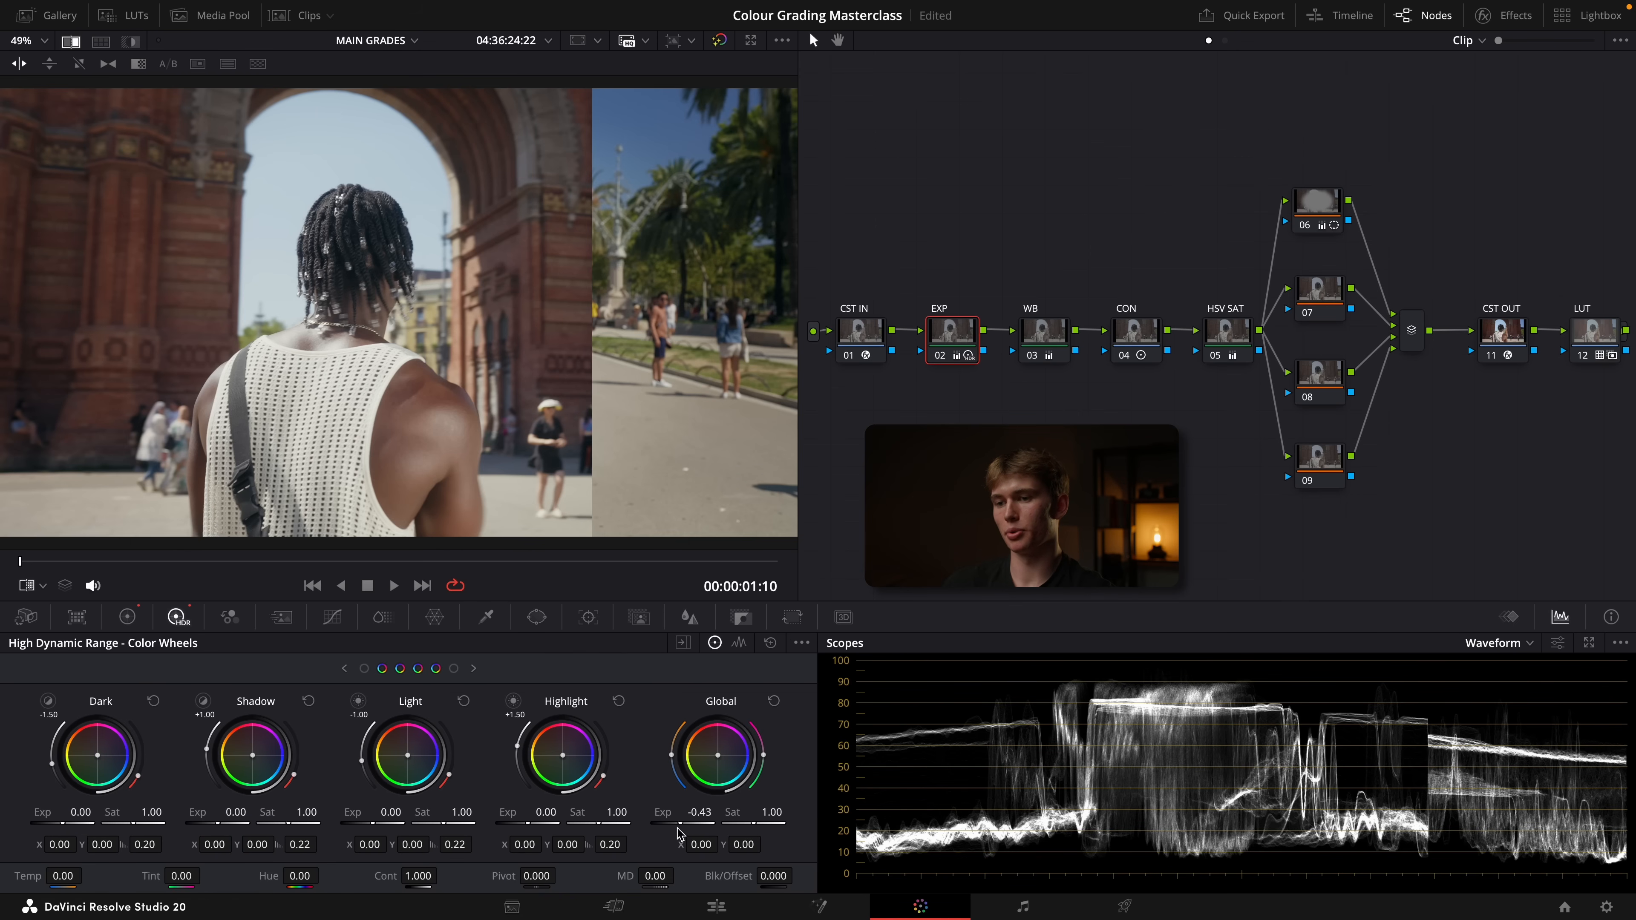
{"action": "left_click_drag", "start_coordinate": [684, 824], "coordinate": [680, 824]}
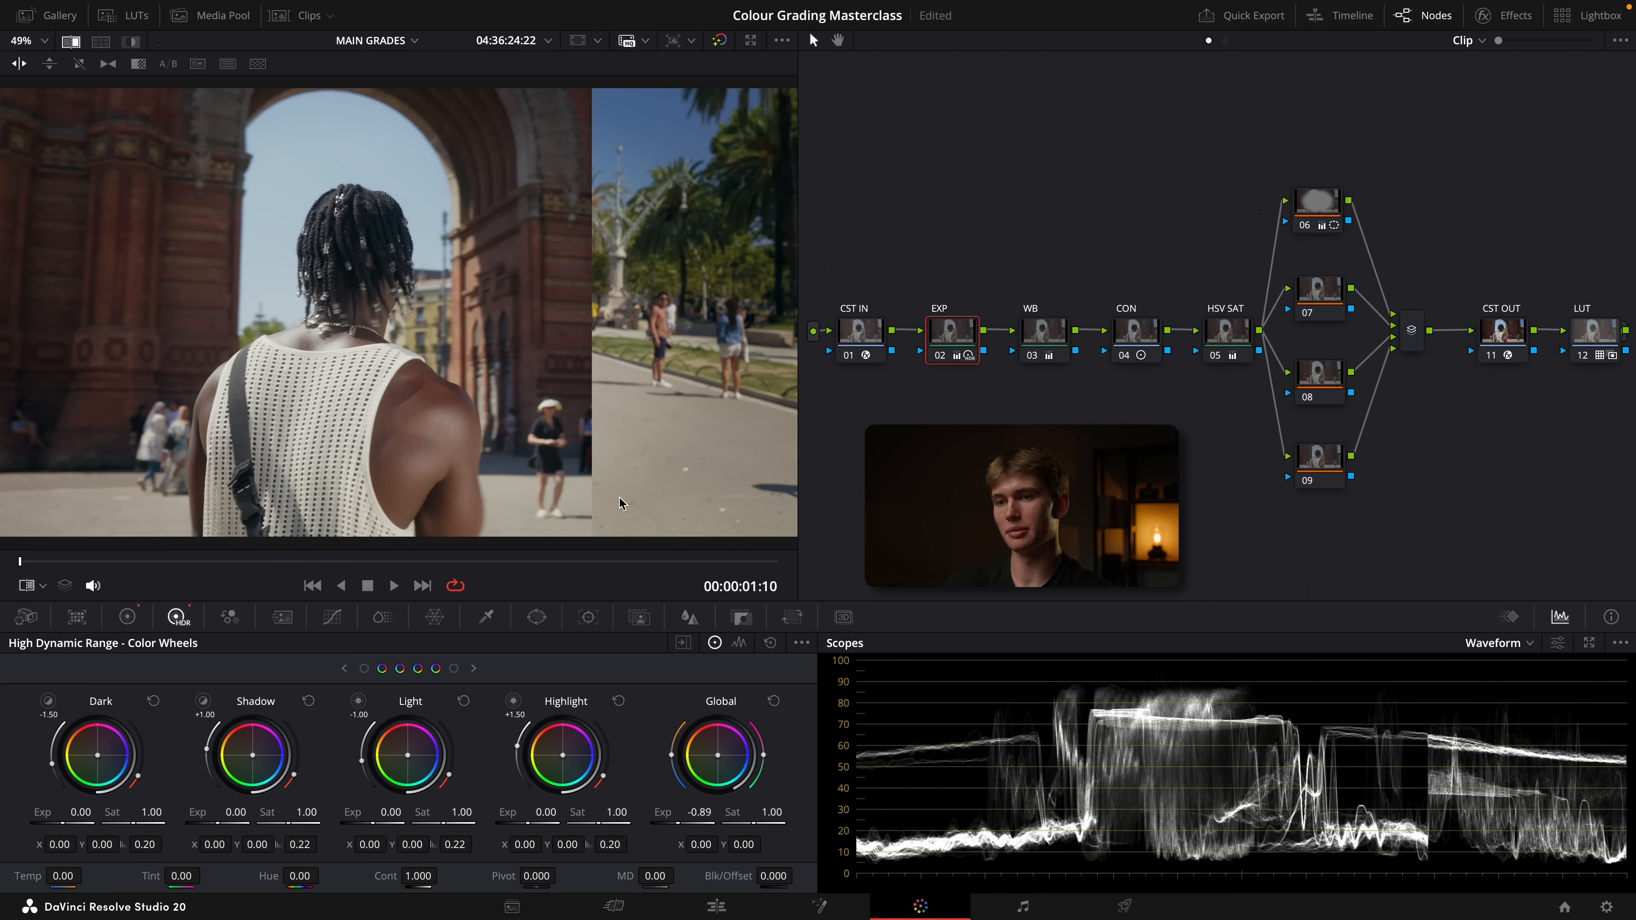
Turn off the wipe, show the clip thumbnails, and flip between clips 06 and 07 to compare exposure
{"action": "left_click", "coordinate": [299, 15]}
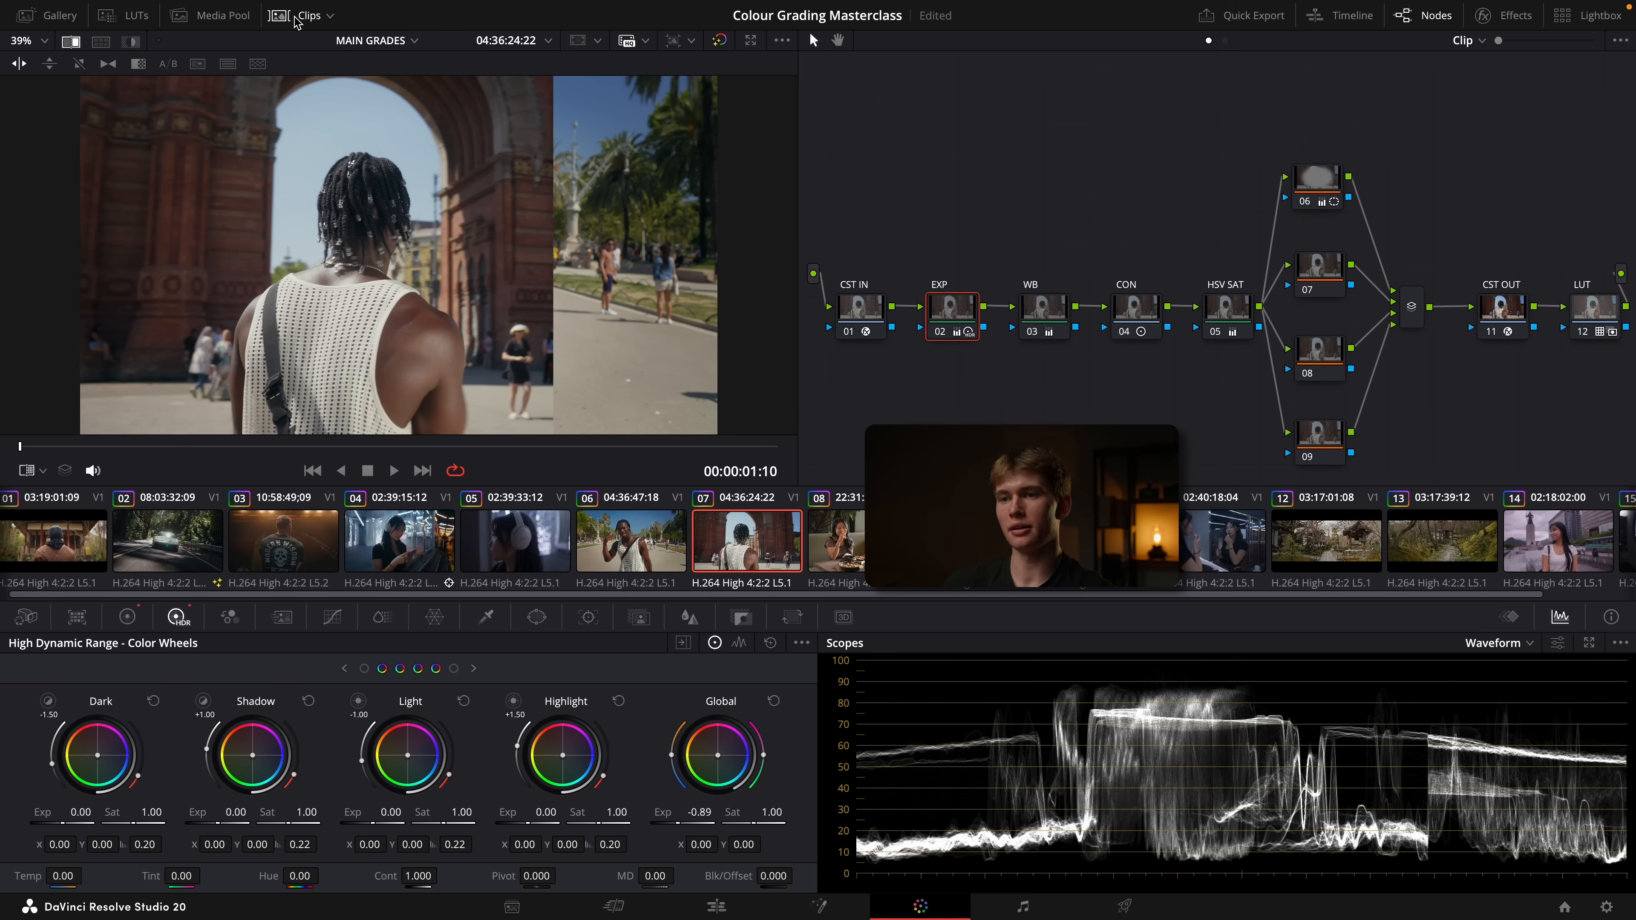
{"action": "left_click", "coordinate": [70, 42]}
{"action": "left_click", "coordinate": [644, 545]}
{"action": "left_click", "coordinate": [750, 544]}
{"action": "left_click", "coordinate": [647, 542]}
{"action": "left_click", "coordinate": [713, 543]}
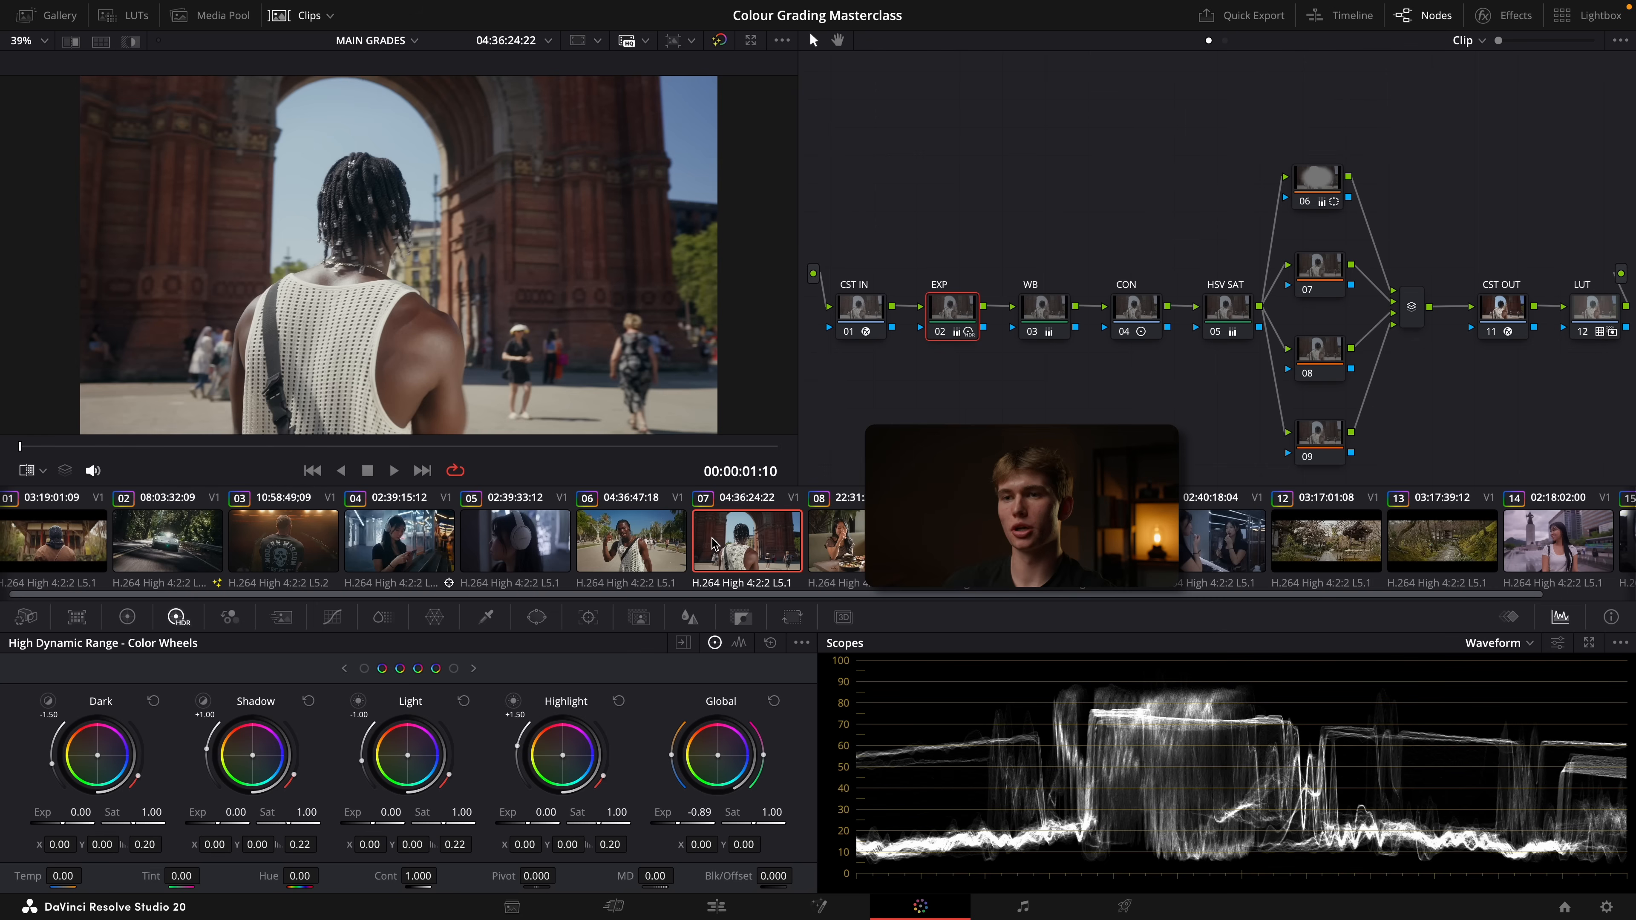
{"action": "left_click", "coordinate": [644, 547]}
{"action": "left_click", "coordinate": [711, 548]}
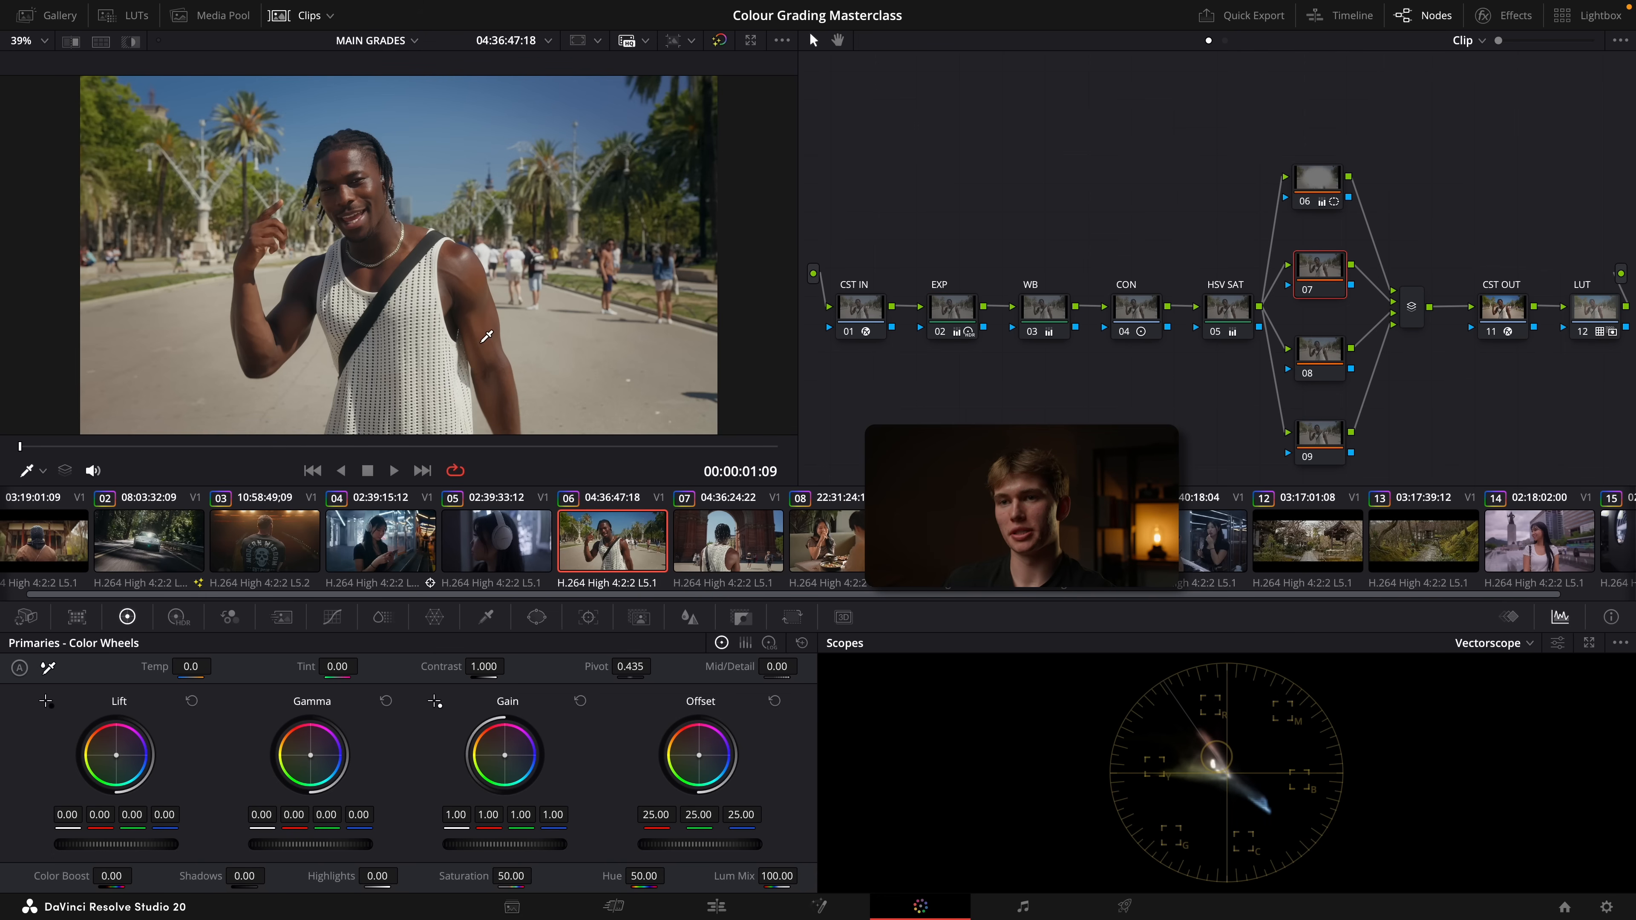
Compare the man's skin tones in clips 06 and 07 on the vectorscope by sampling his arm and shoulder
{"action": "scroll", "coordinate": [469, 286], "scroll_direction": "up", "scroll_amount": 5}
{"action": "scroll", "coordinate": [476, 269], "scroll_direction": "down", "scroll_amount": 5}
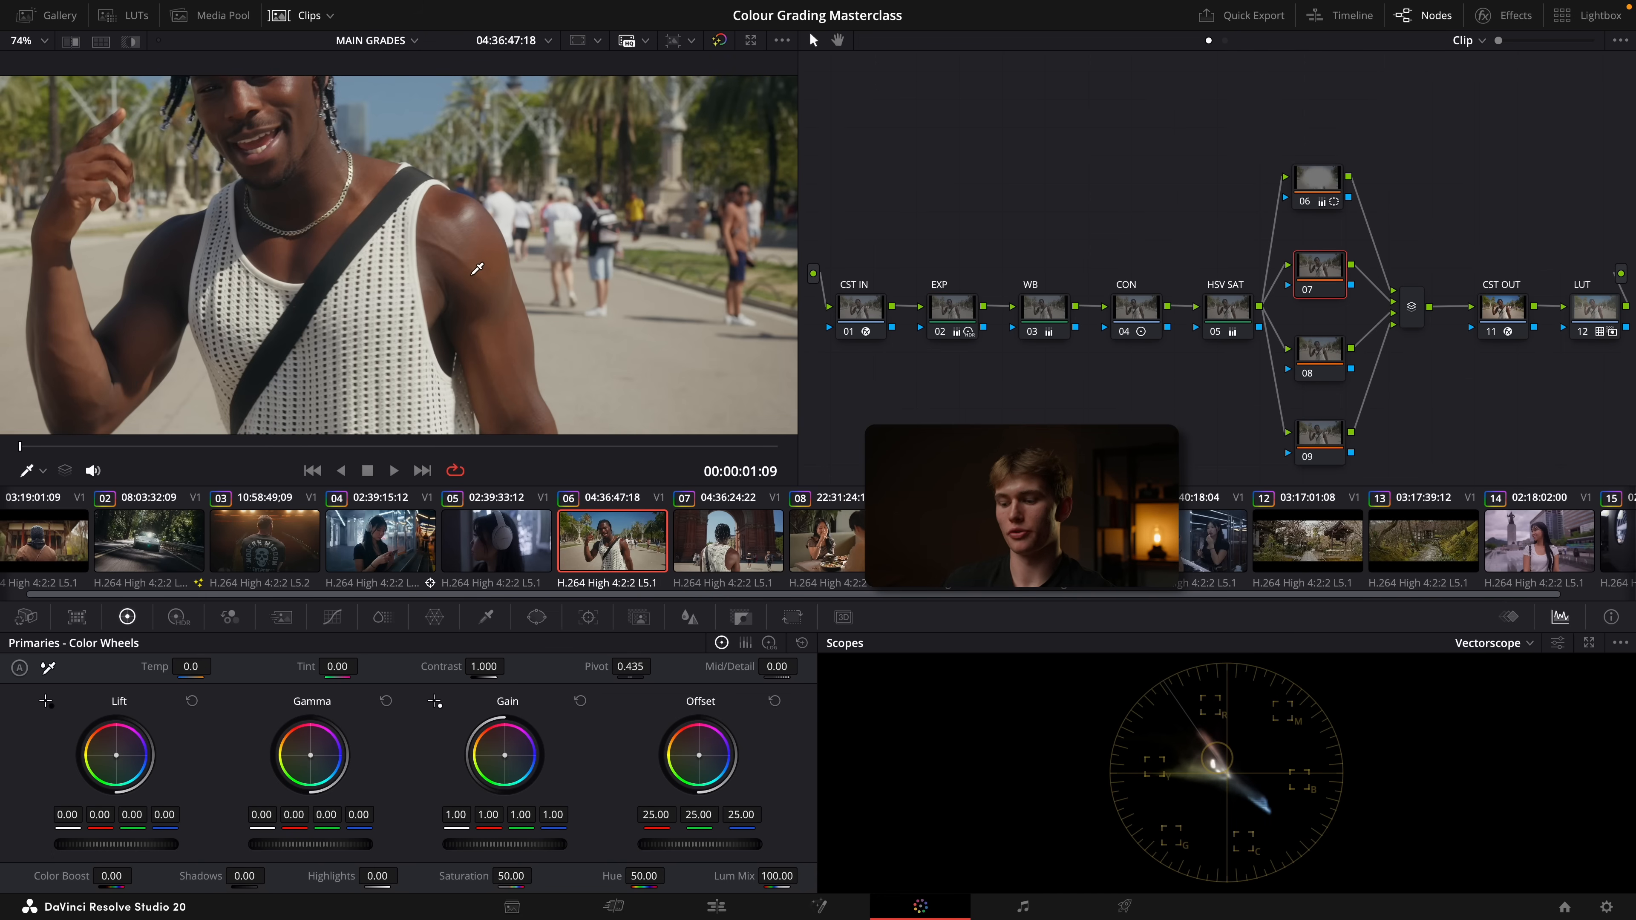
{"action": "key", "text": "Down"}
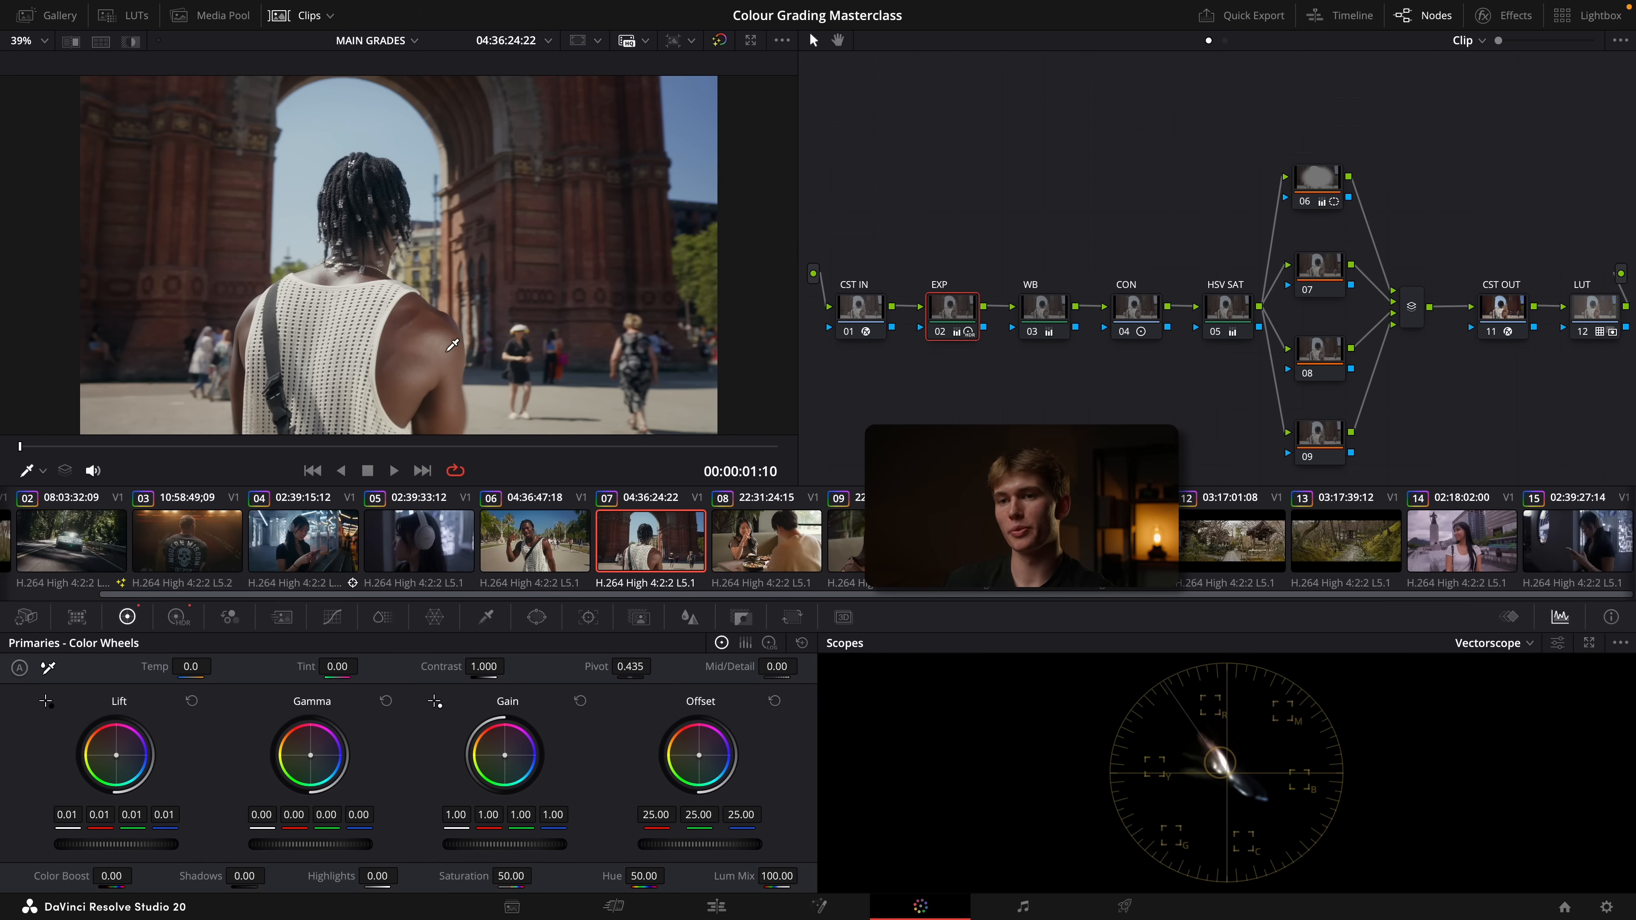
{"action": "left_click", "coordinate": [531, 538]}
{"action": "scroll", "coordinate": [479, 319], "scroll_direction": "up", "scroll_amount": 5}
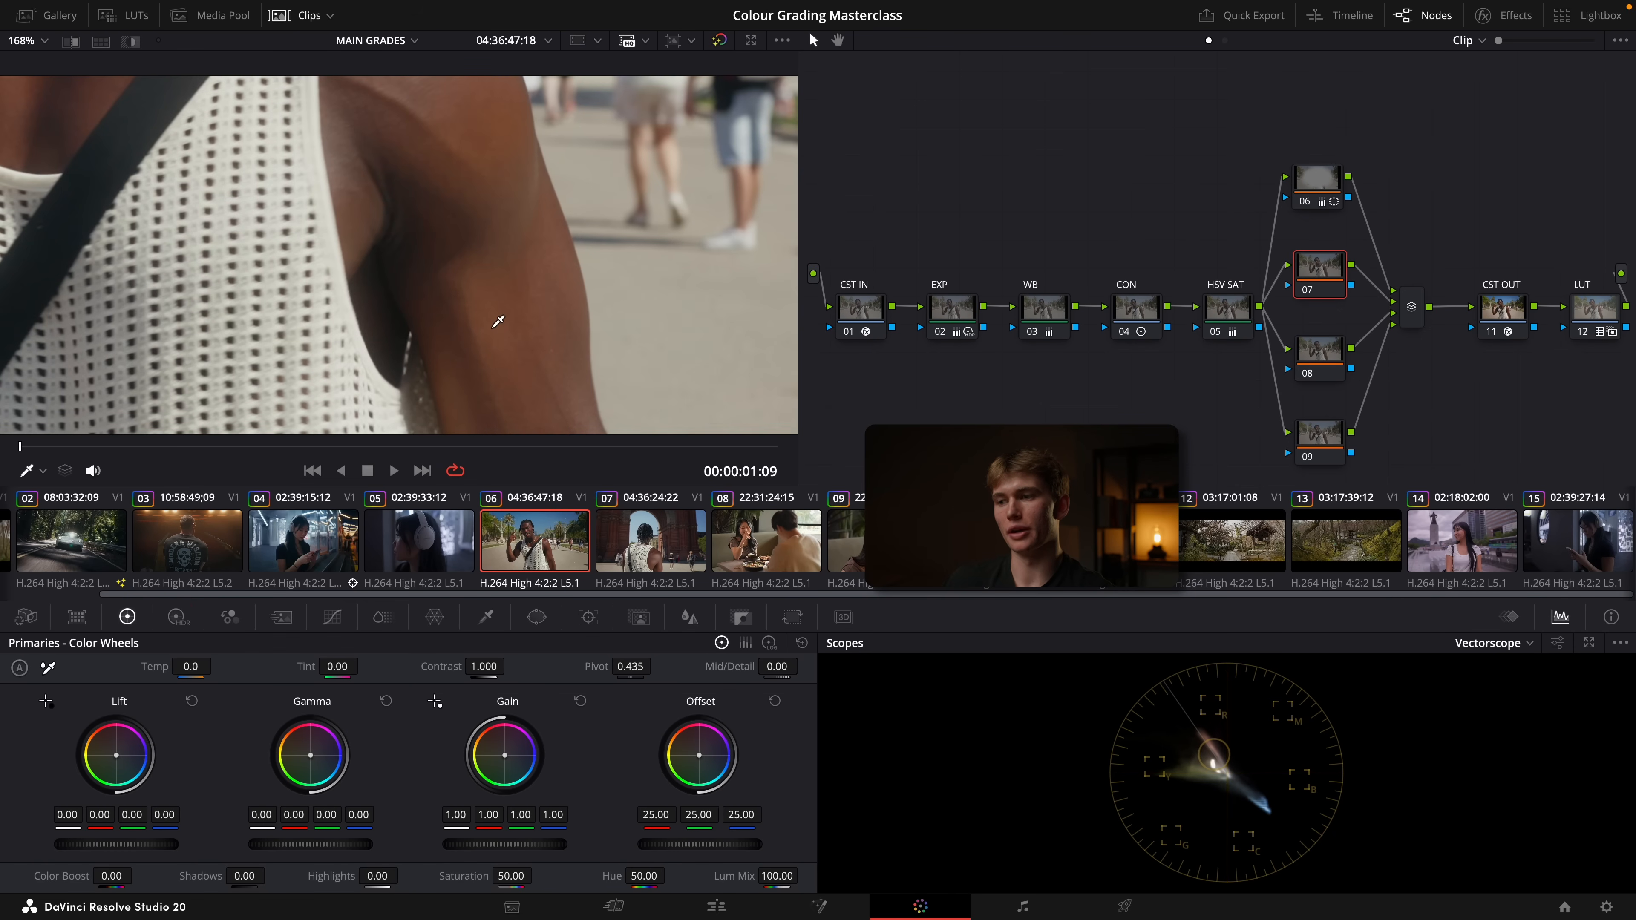
{"action": "left_click", "coordinate": [602, 525]}
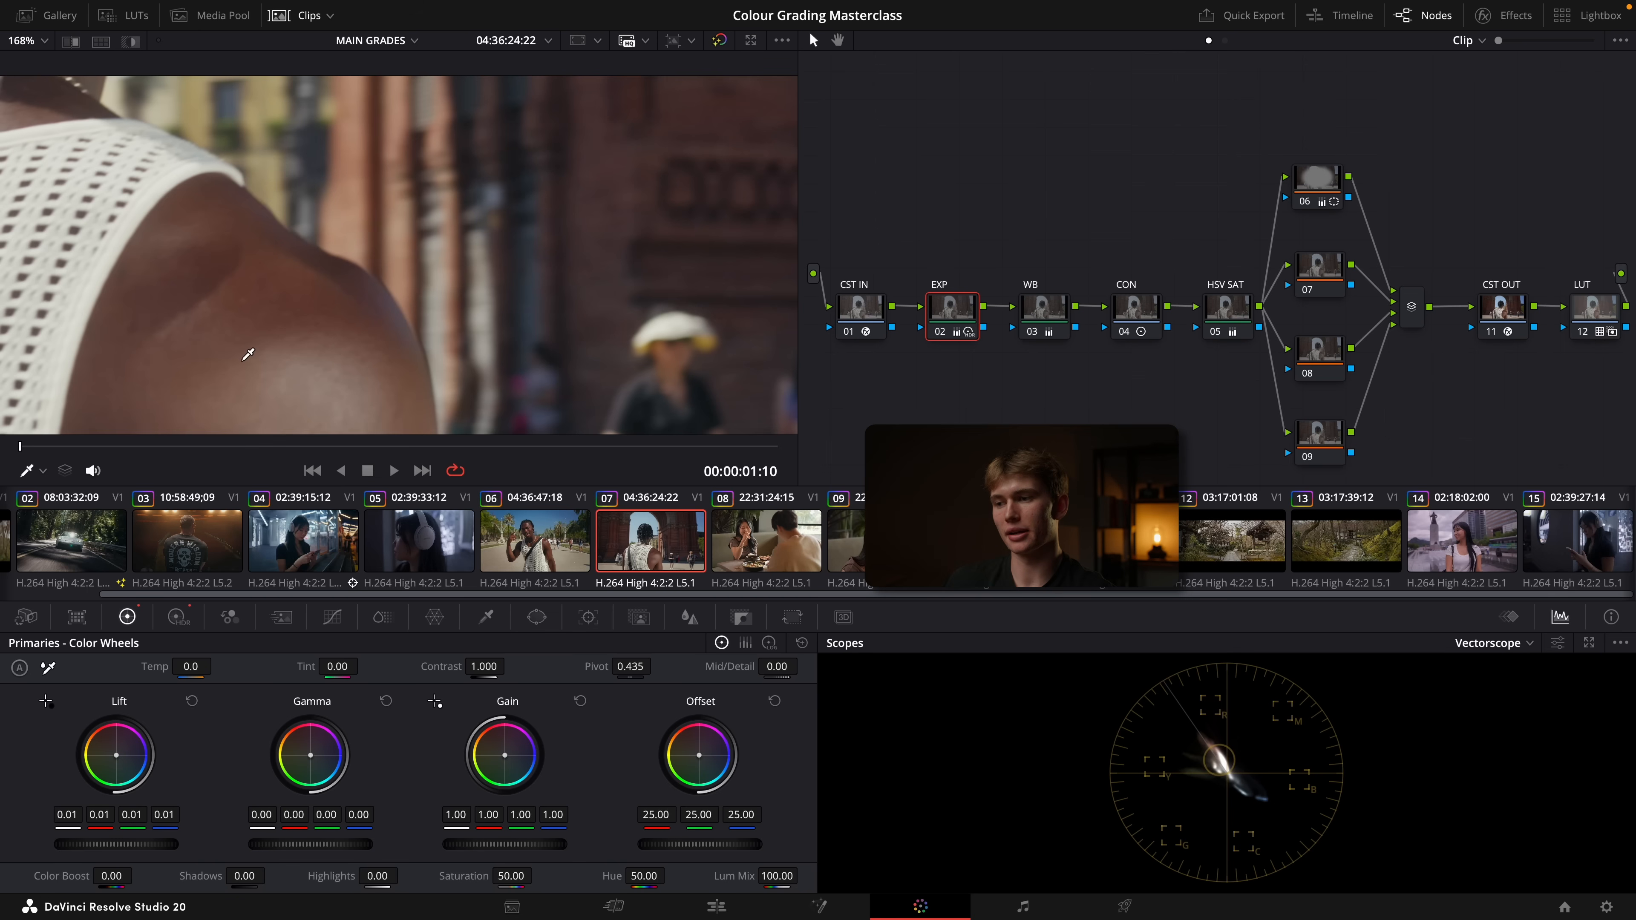
{"action": "key", "text": "Up"}
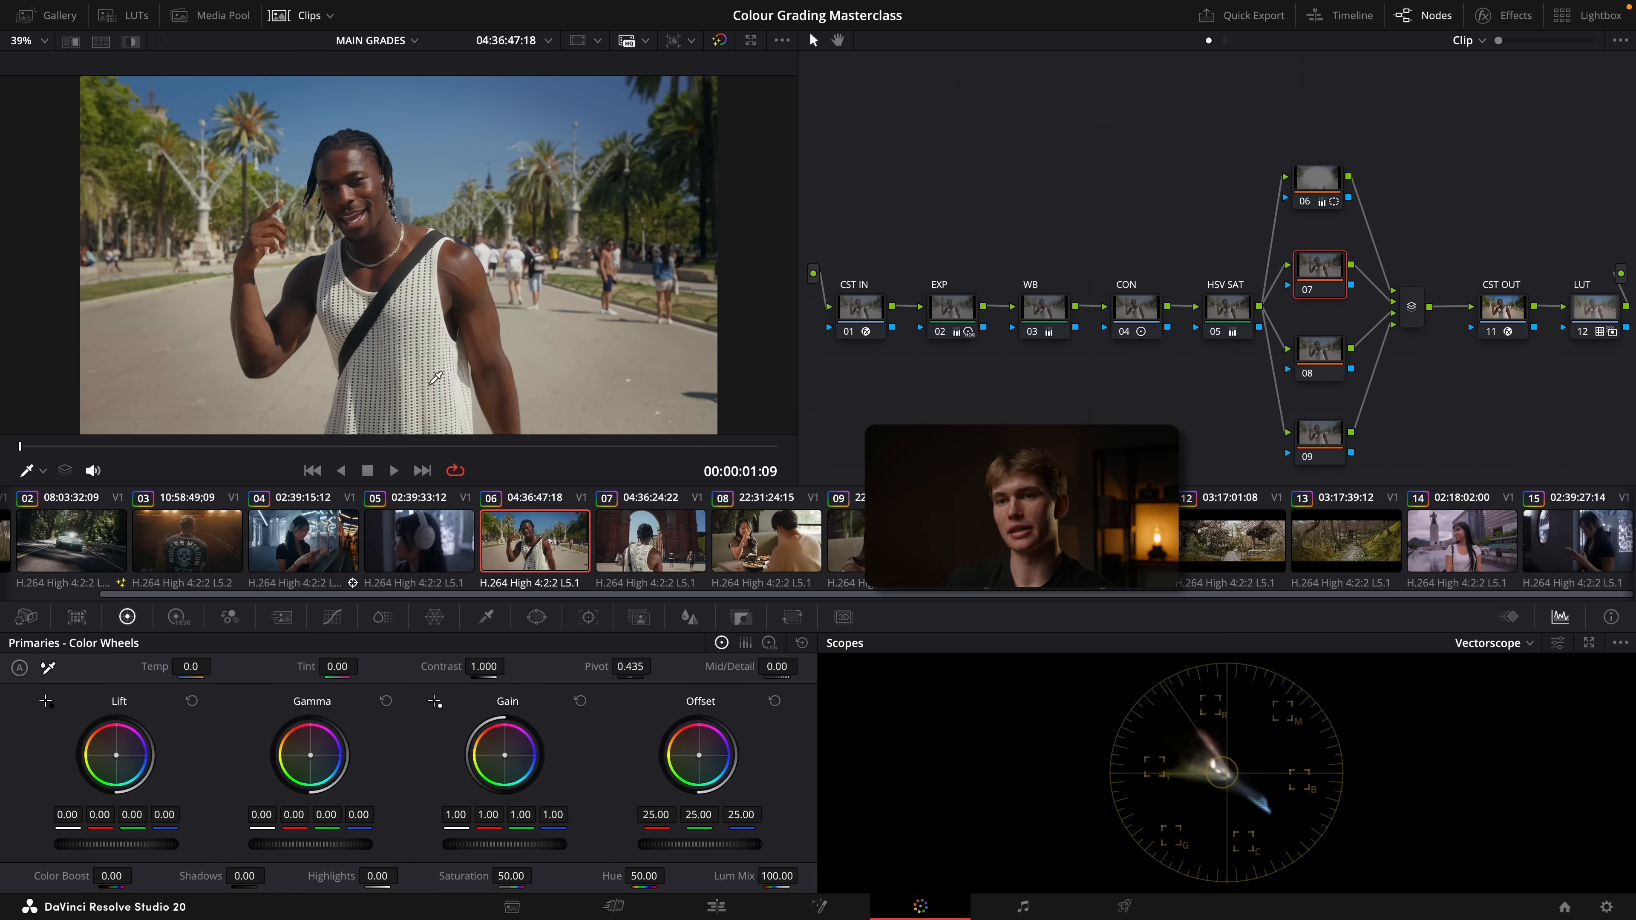
{"action": "left_click", "coordinate": [637, 530]}
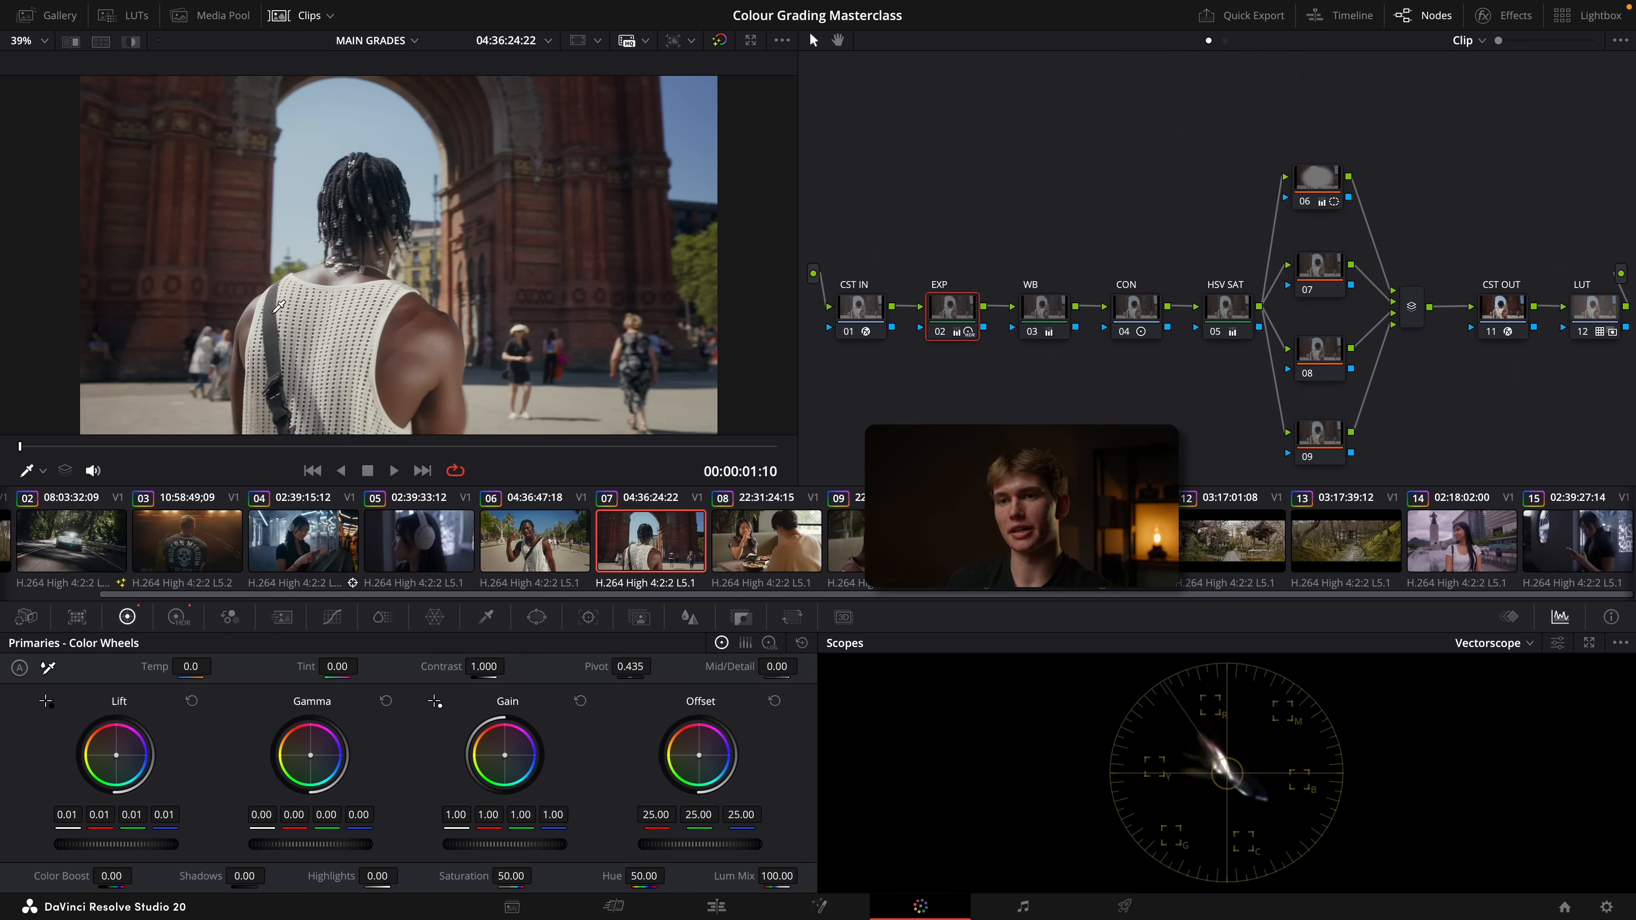
{"action": "scroll", "coordinate": [408, 345], "scroll_direction": "up", "scroll_amount": 3}
{"action": "scroll", "coordinate": [408, 346], "scroll_direction": "up", "scroll_amount": 1}
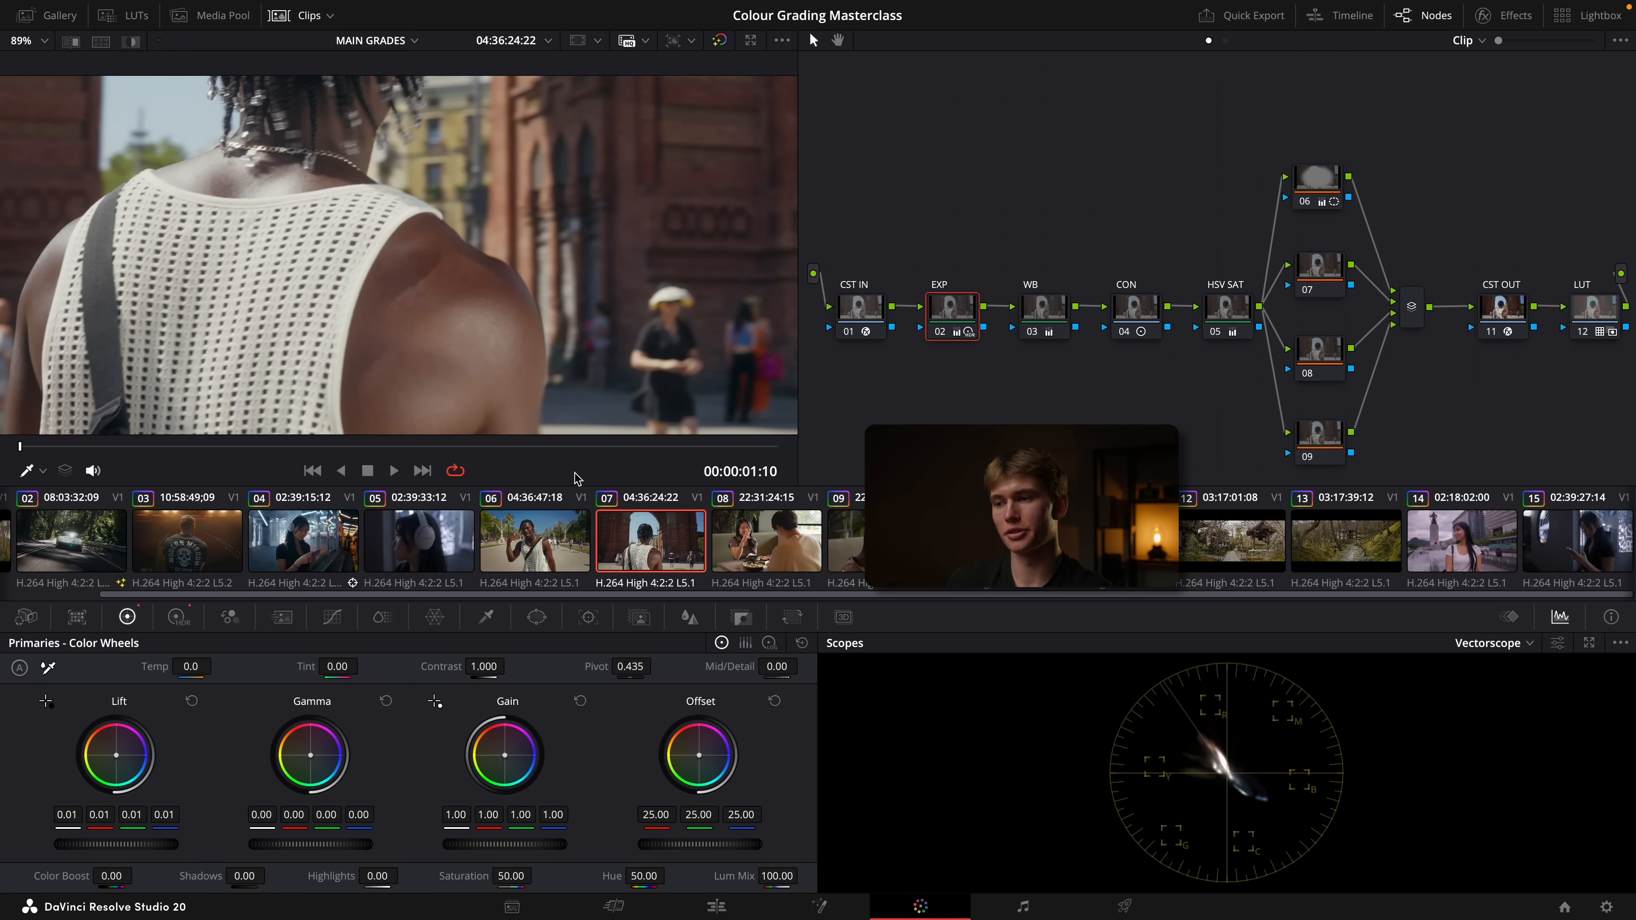
Warm clip 07's EXP node offset to 25.15 red, 24.80 green and 24.50 blue, and compare it with clip 06 side by side
{"action": "left_click_drag", "start_coordinate": [698, 754], "coordinate": [695, 752]}
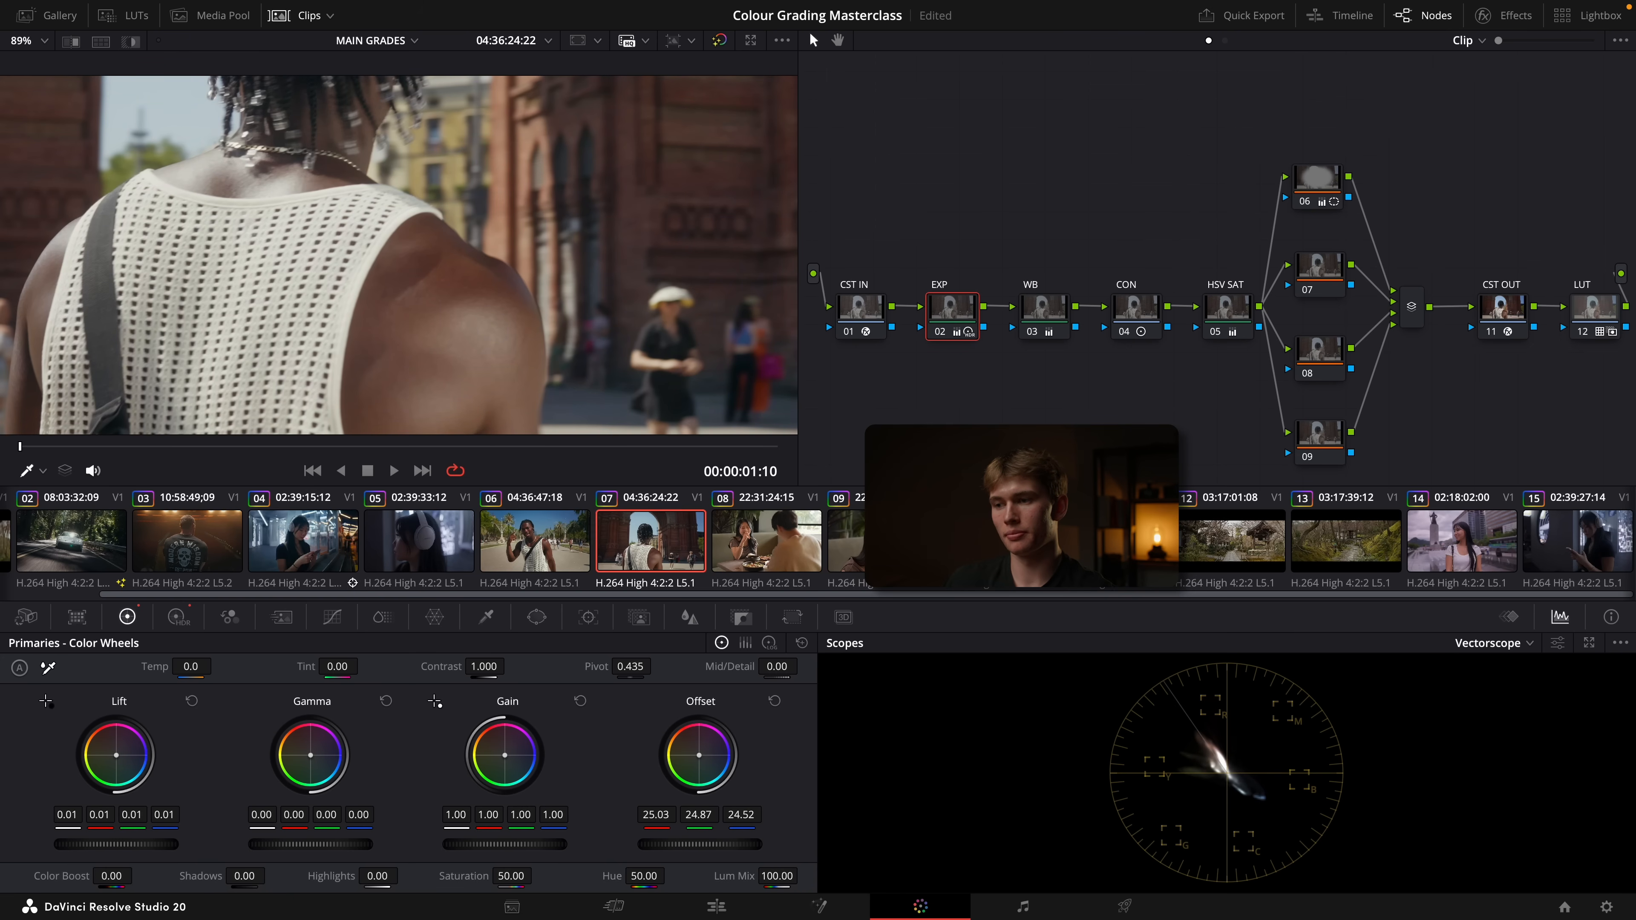
{"action": "key", "text": "shift+z"}
{"action": "left_click", "coordinate": [538, 541]}
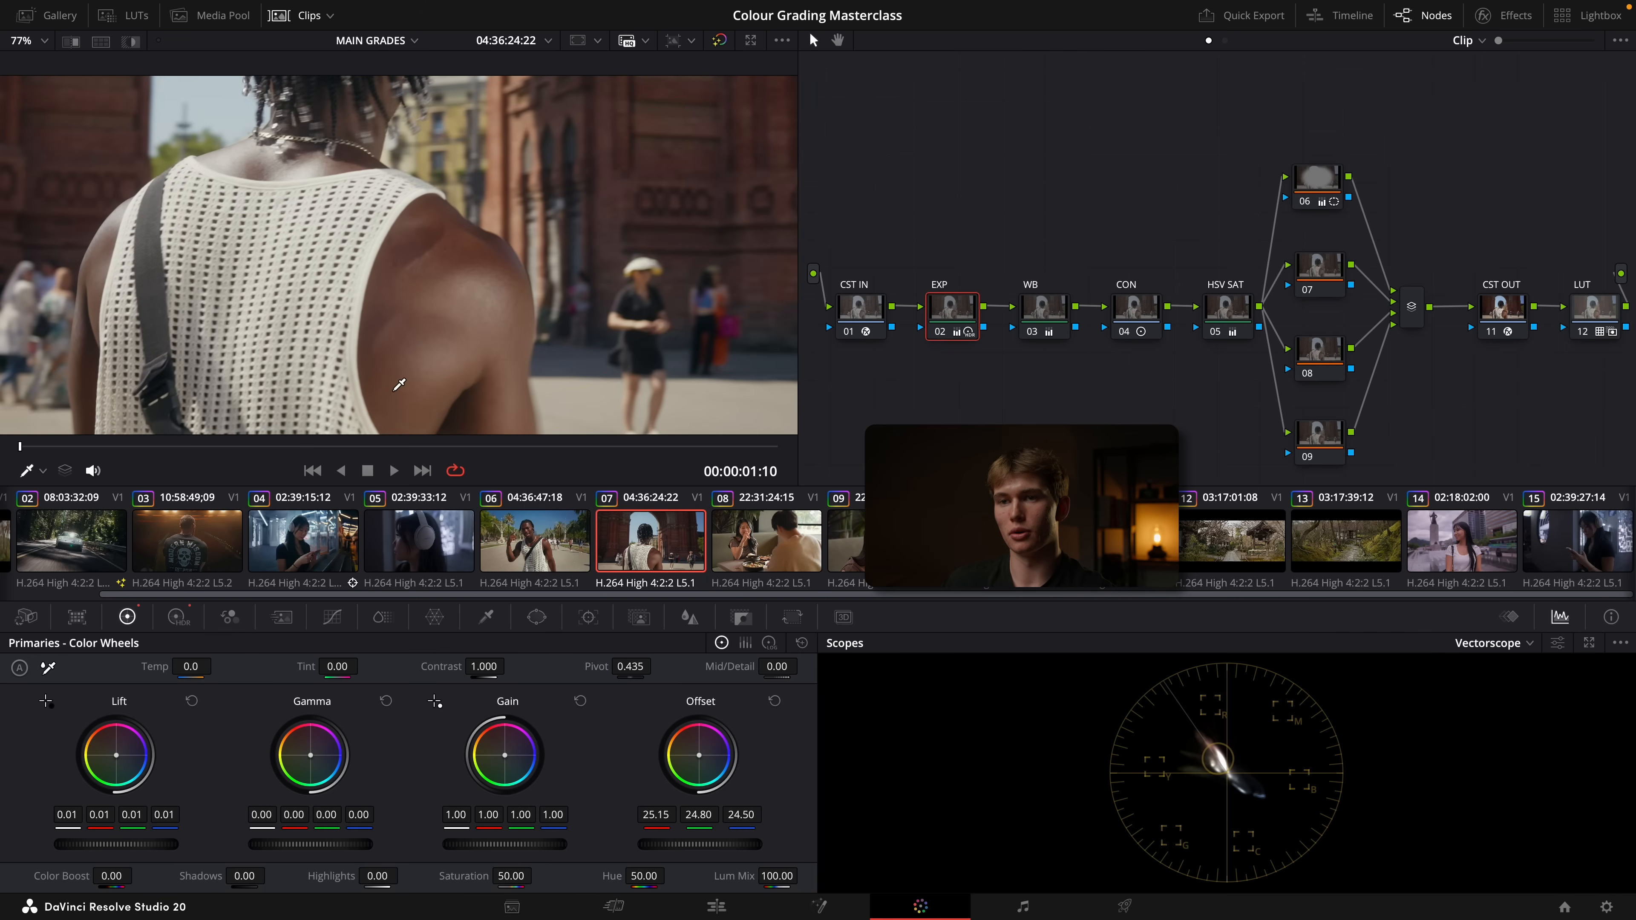
{"action": "left_click", "coordinate": [657, 549]}
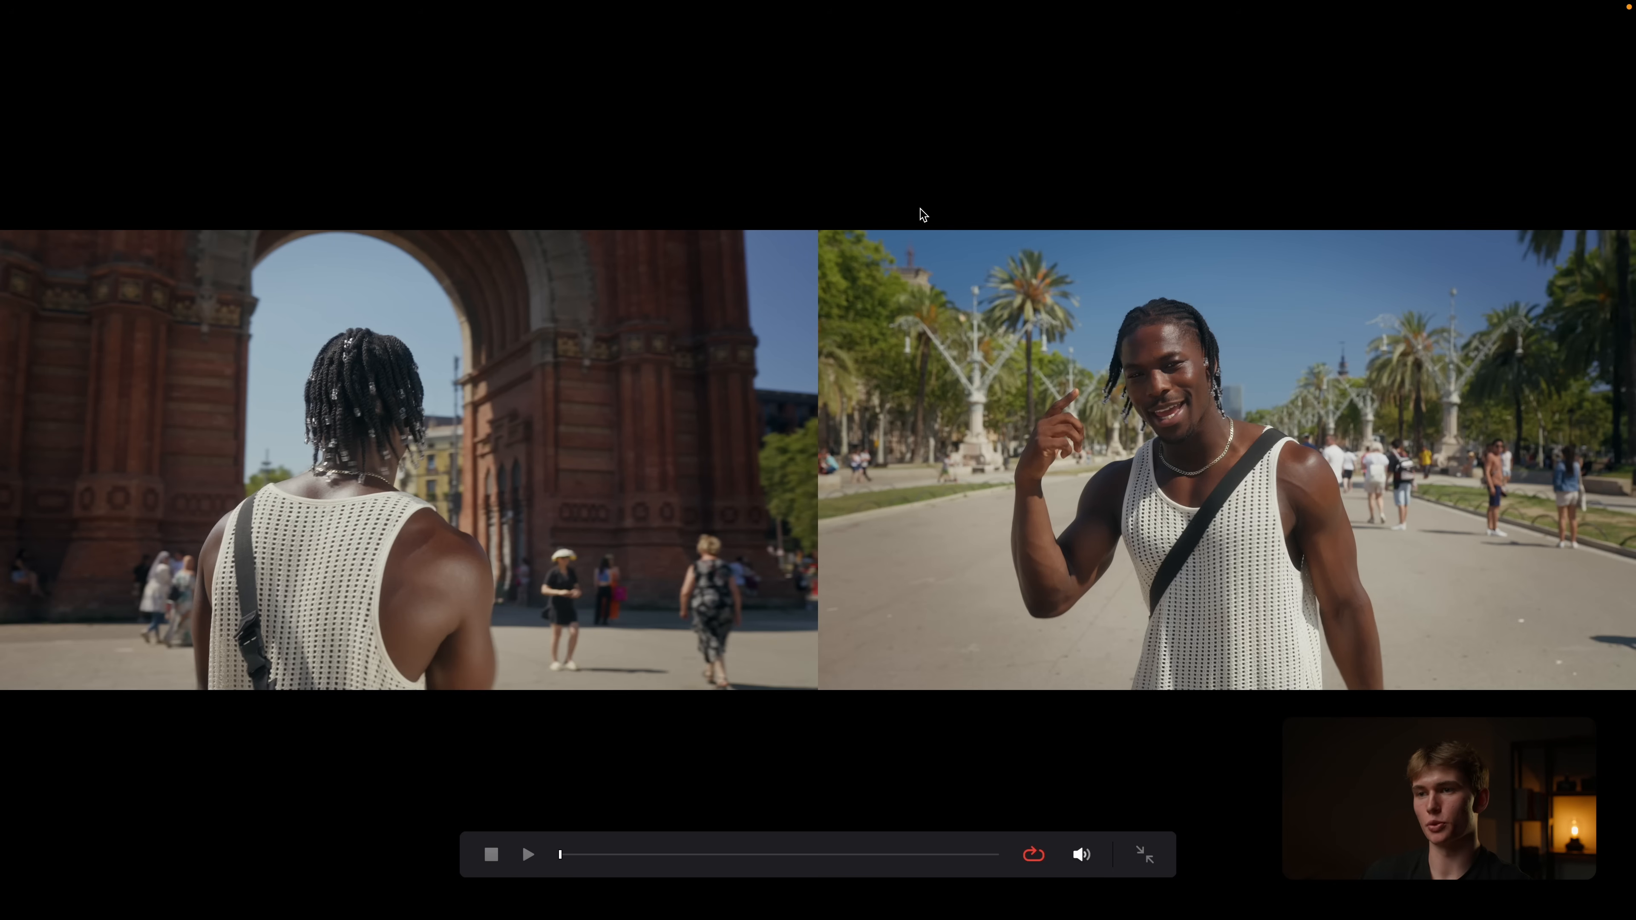
{"action": "key", "text": "Escape"}
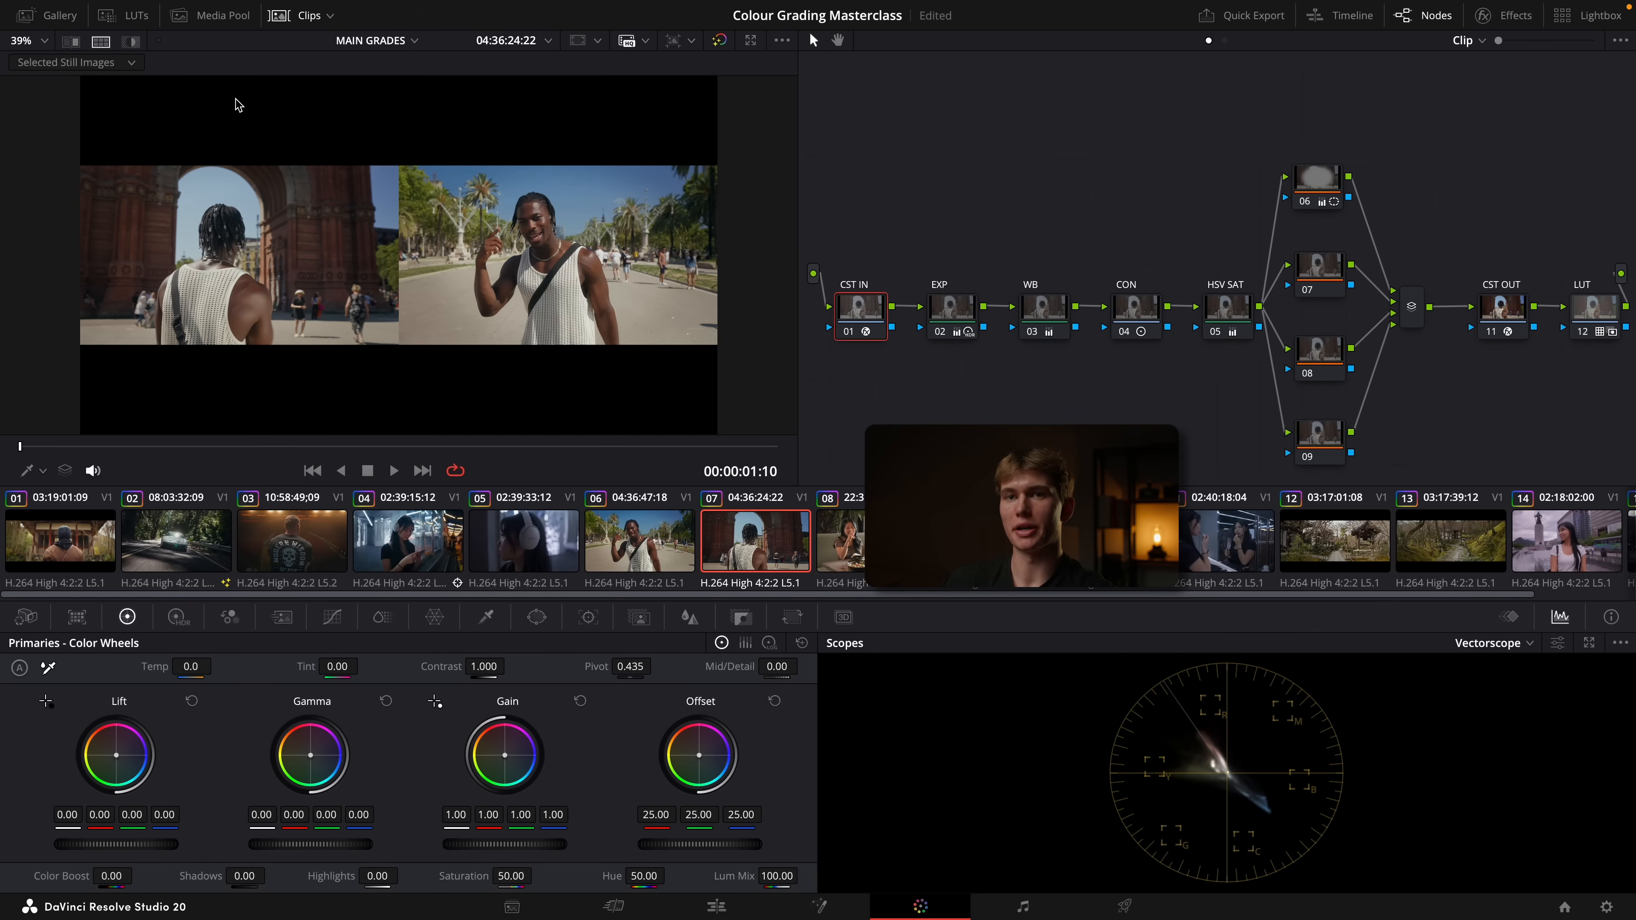
Compare clip 07 with clip 06 using an image wipe, shifting the divider across the frame
{"action": "left_click", "coordinate": [71, 41]}
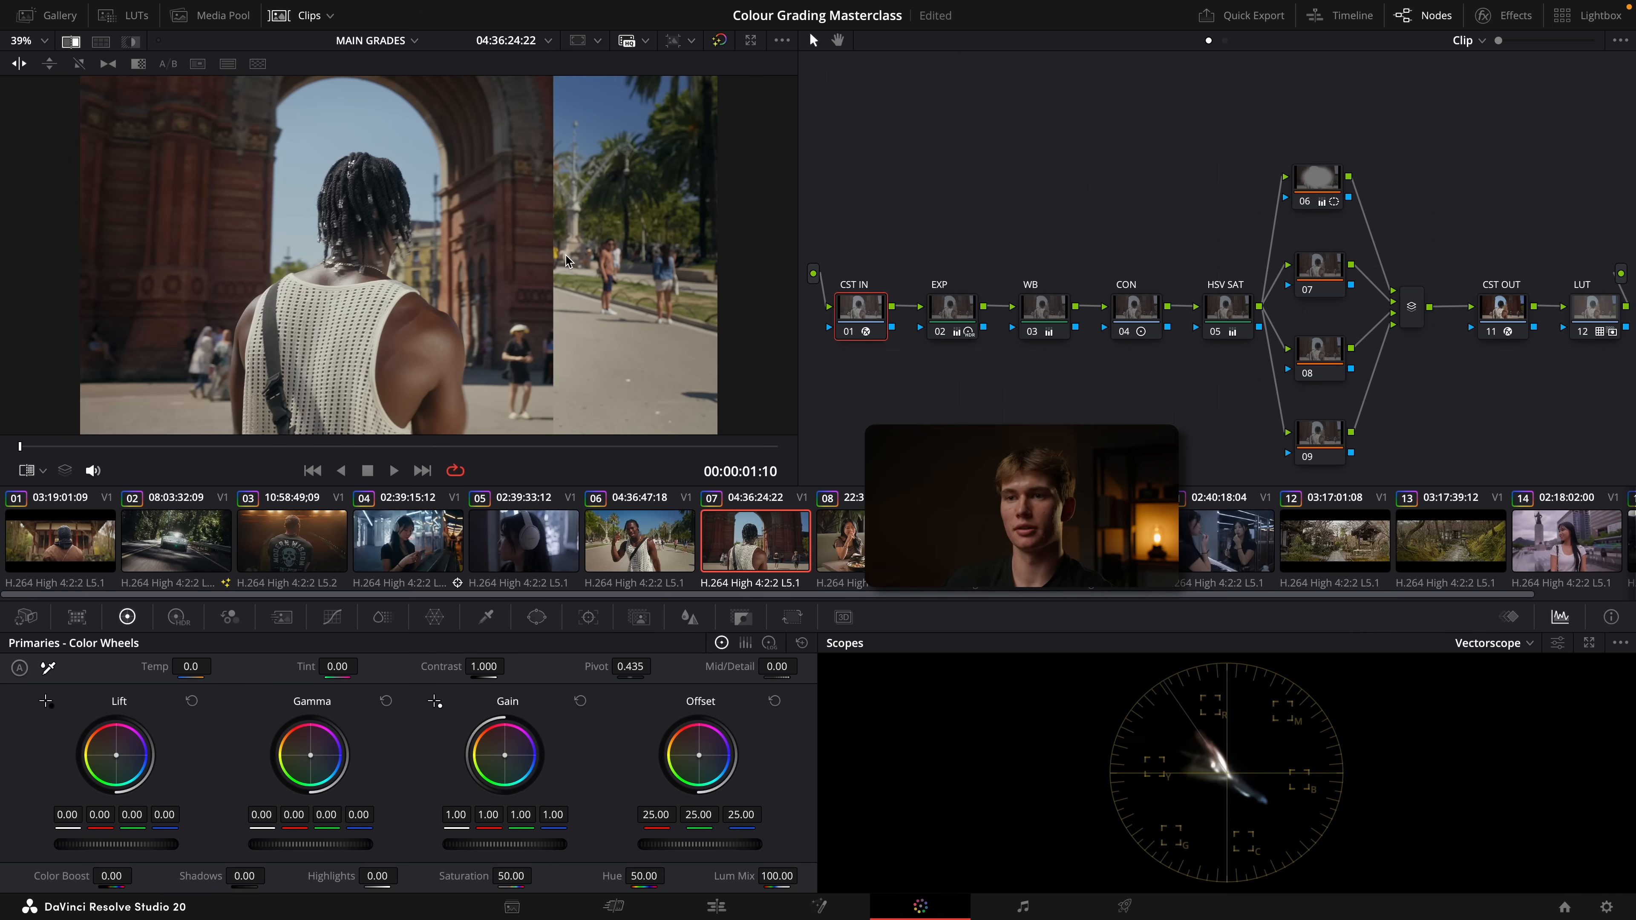
{"action": "left_click_drag", "start_coordinate": [520, 263], "coordinate": [485, 263]}
{"action": "left_click", "coordinate": [101, 42]}
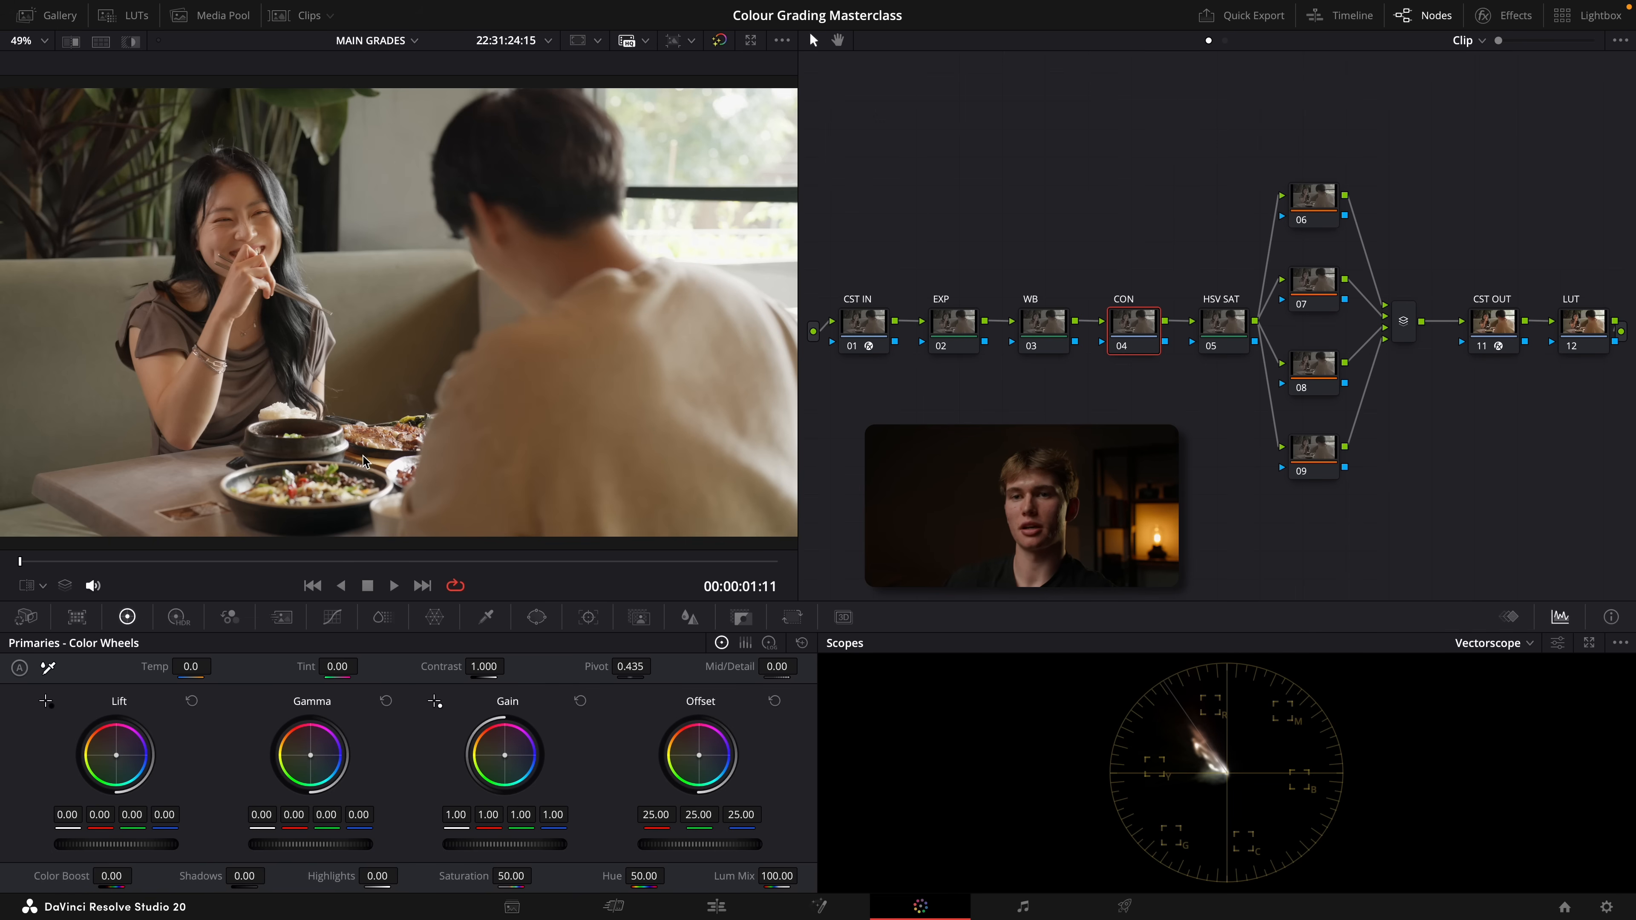
Lower the HDR global exposure on the restaurant clip's EXP node to -0.64
{"action": "left_click", "coordinate": [948, 327]}
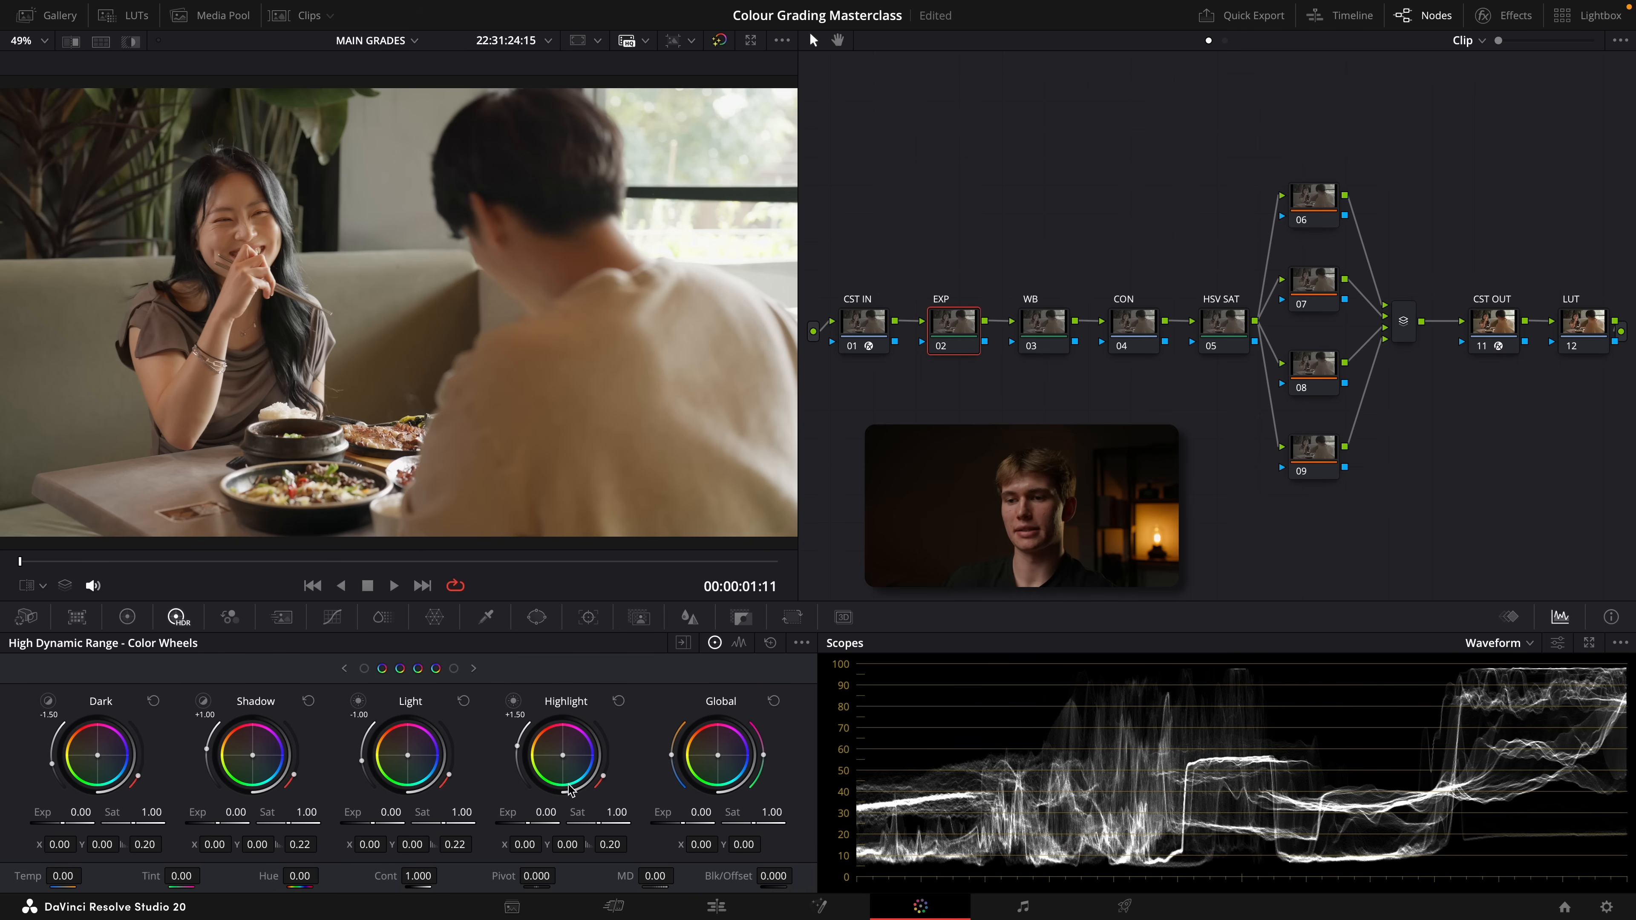
{"action": "left_click_drag", "start_coordinate": [688, 832], "coordinate": [683, 833]}
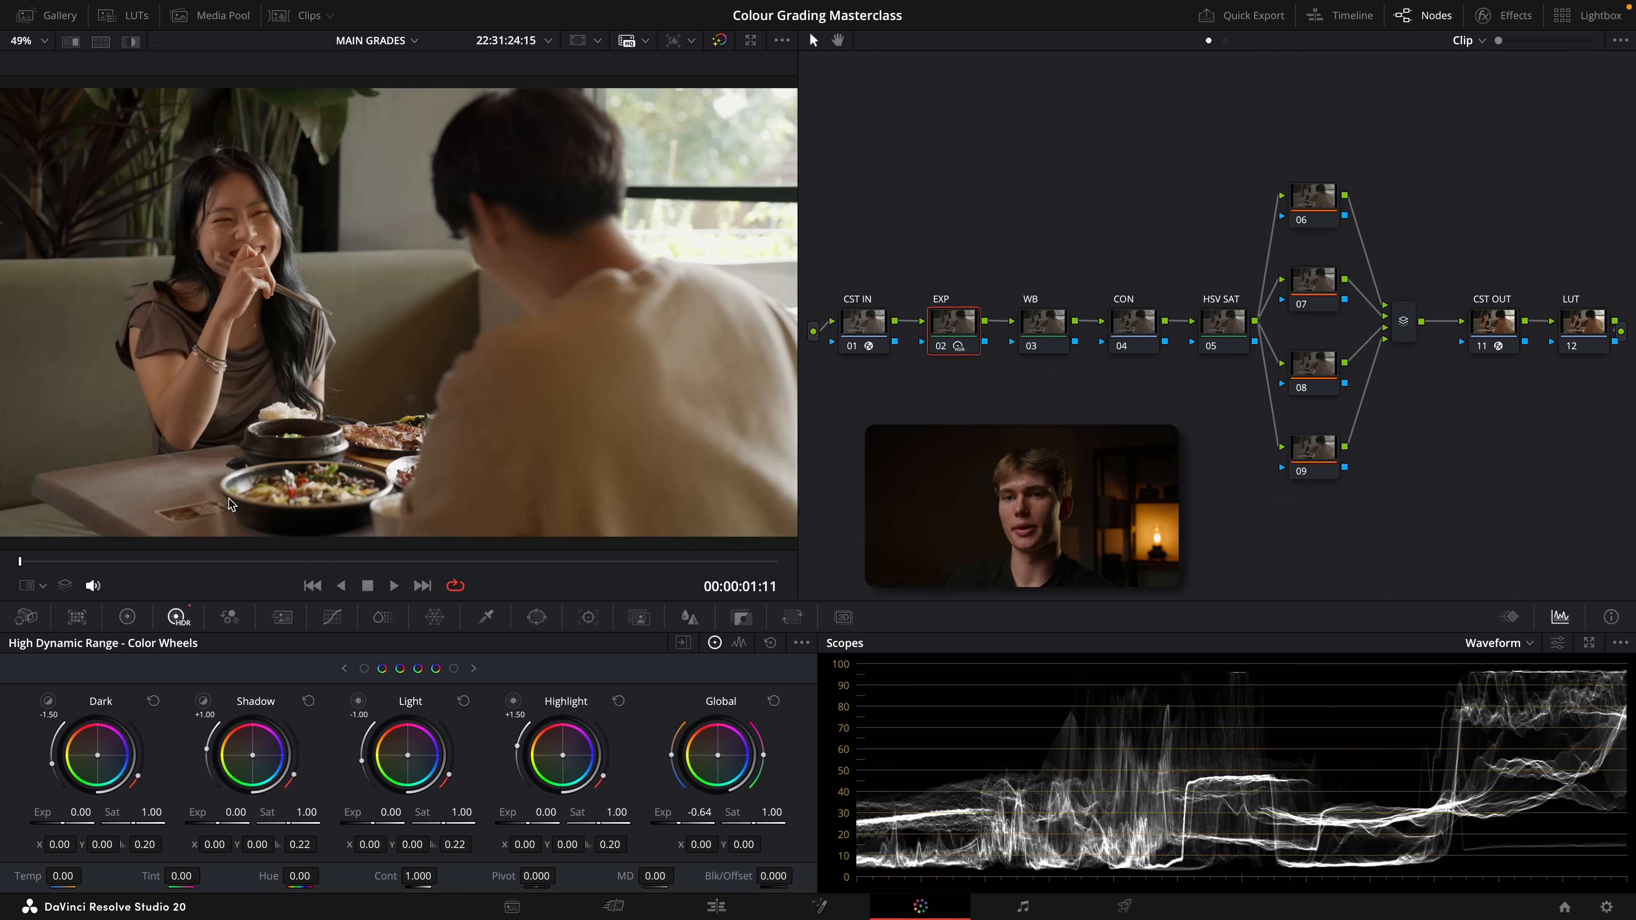
Select the WB node and examine the woman's skin tones up close on the vectorscope with the qualifier overlay
{"action": "left_click", "coordinate": [1048, 326]}
{"action": "scroll", "coordinate": [197, 314], "scroll_direction": "up", "scroll_amount": 5}
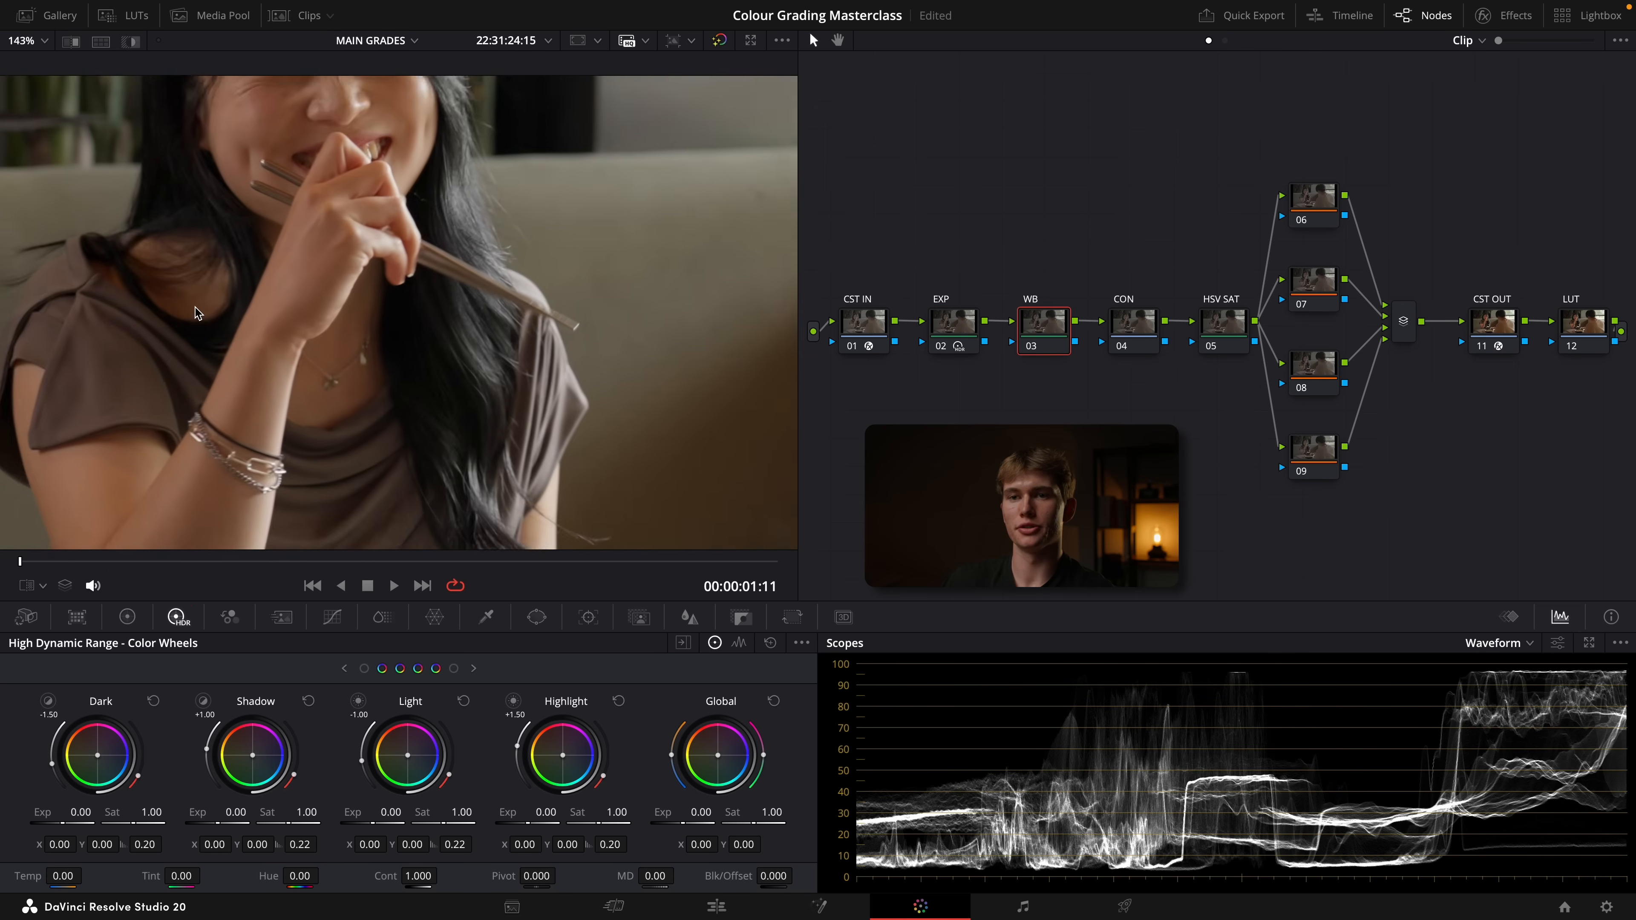
{"action": "left_click", "coordinate": [1501, 644]}
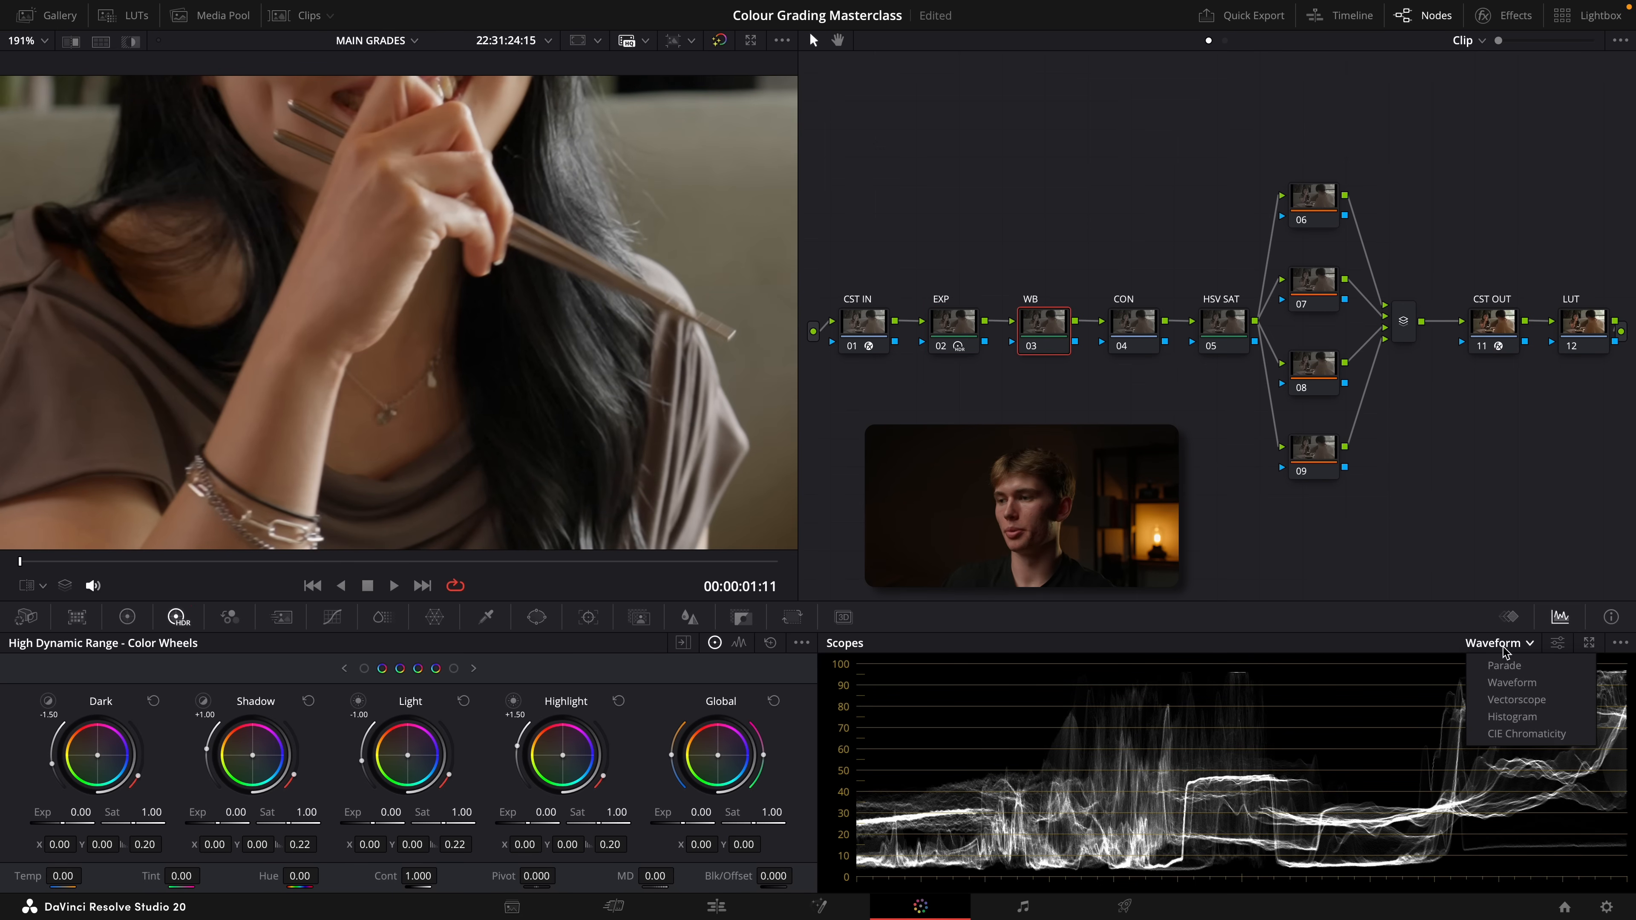
{"action": "left_click", "coordinate": [1516, 699]}
{"action": "left_click", "coordinate": [43, 585]}
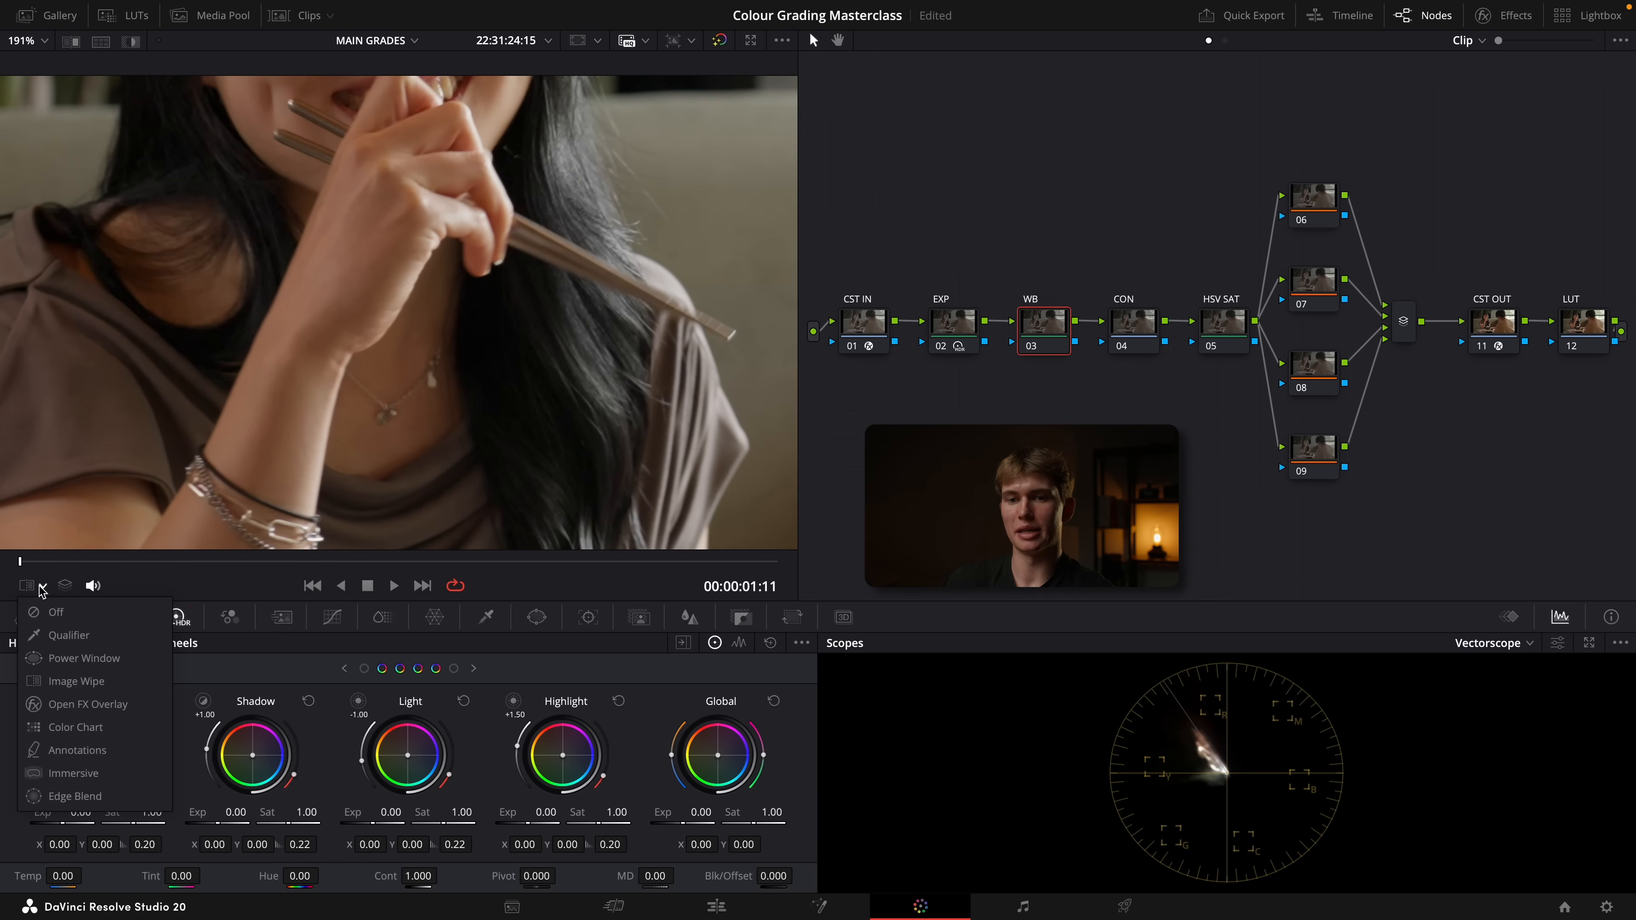
{"action": "left_click", "coordinate": [70, 636]}
{"action": "scroll", "coordinate": [181, 474], "scroll_direction": "down", "scroll_amount": 1}
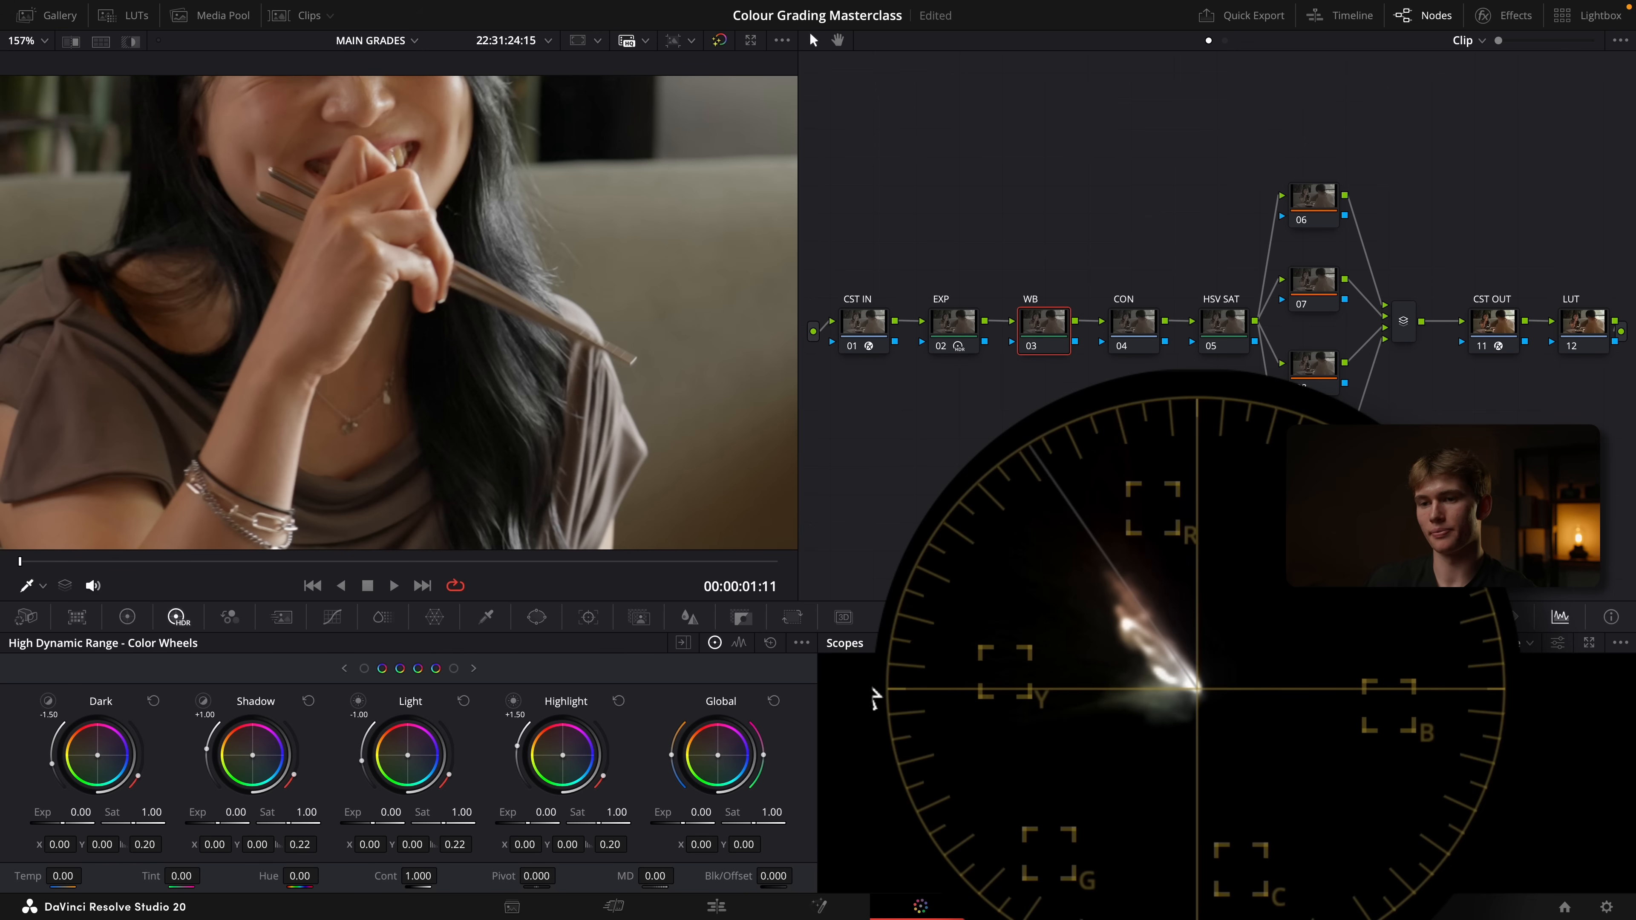
Cool the WB node's offset color balance slightly to neutralize the warm cast, and check the image full screen
{"action": "left_click", "coordinate": [127, 616]}
{"action": "left_click_drag", "start_coordinate": [714, 750], "coordinate": [717, 762]}
{"action": "key", "text": "shift+z"}
{"action": "key", "text": "super+f"}
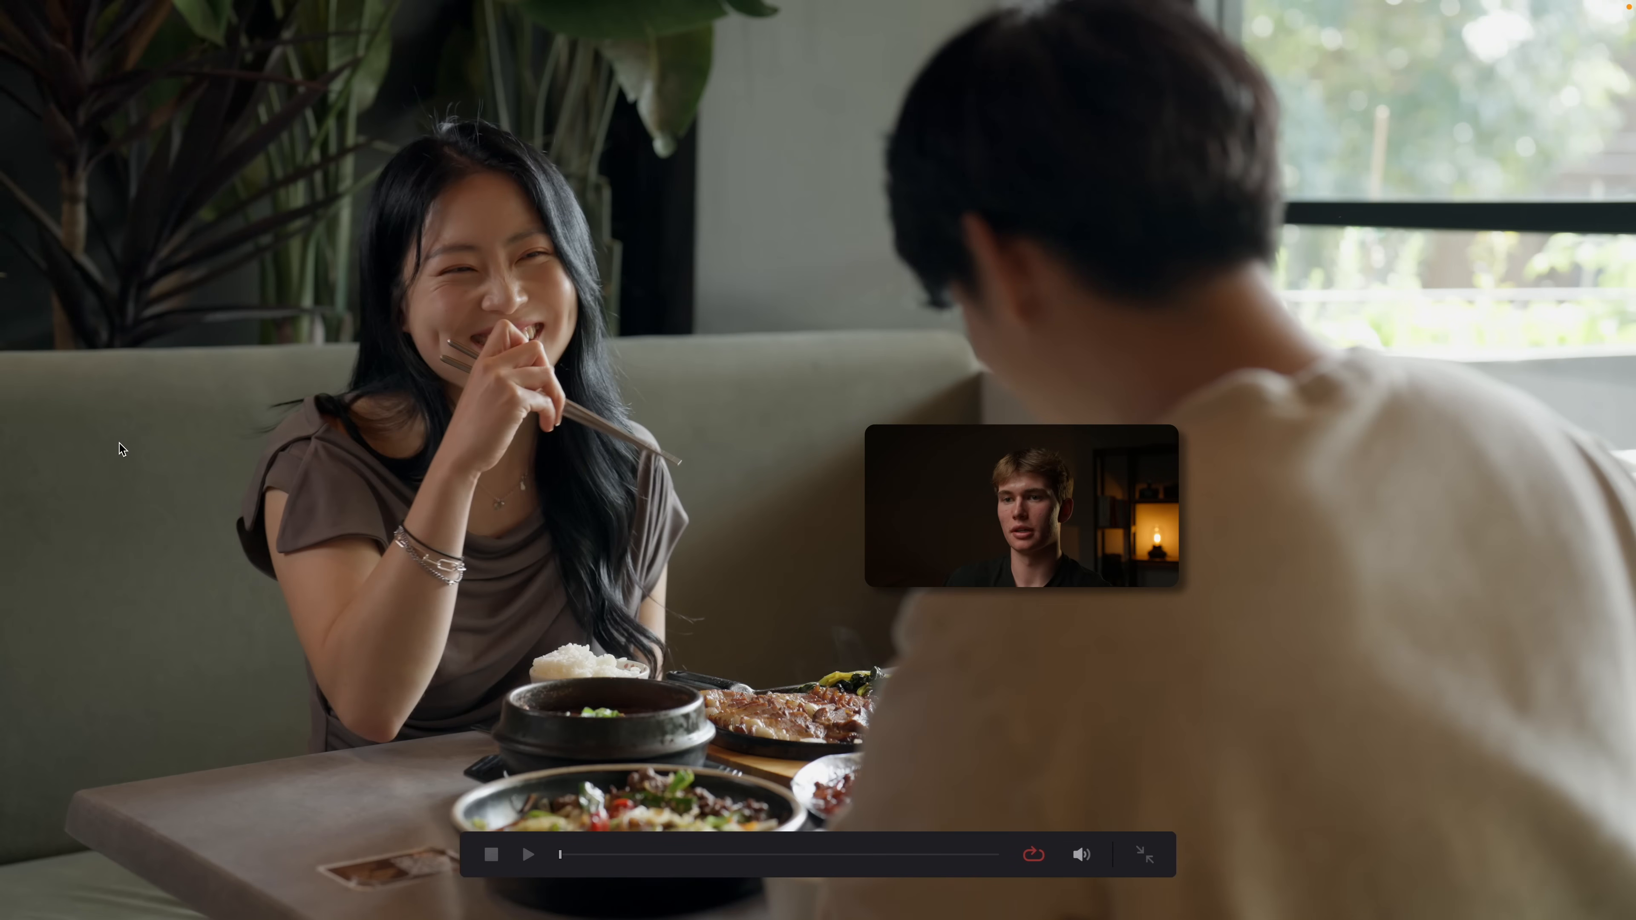
{"action": "key", "text": "super+f"}
With the waveform displayed, set the CON node's contrast to 1.130 and pivot to 0.339
{"action": "left_click", "coordinate": [1129, 328]}
{"action": "left_click", "coordinate": [1528, 642]}
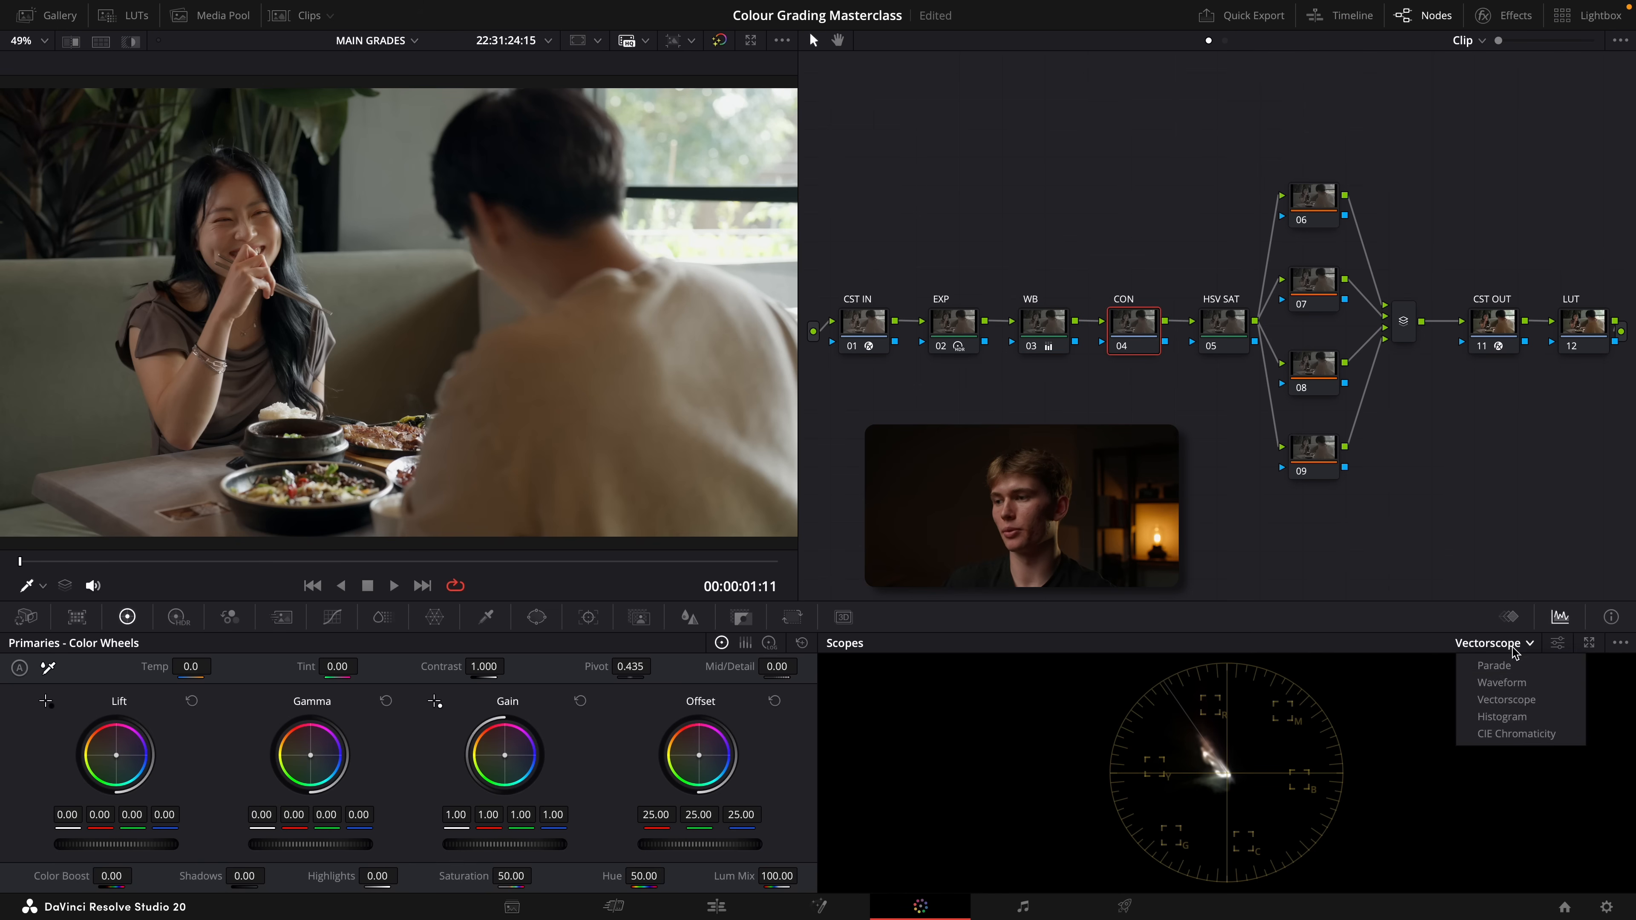
{"action": "left_click", "coordinate": [1500, 682]}
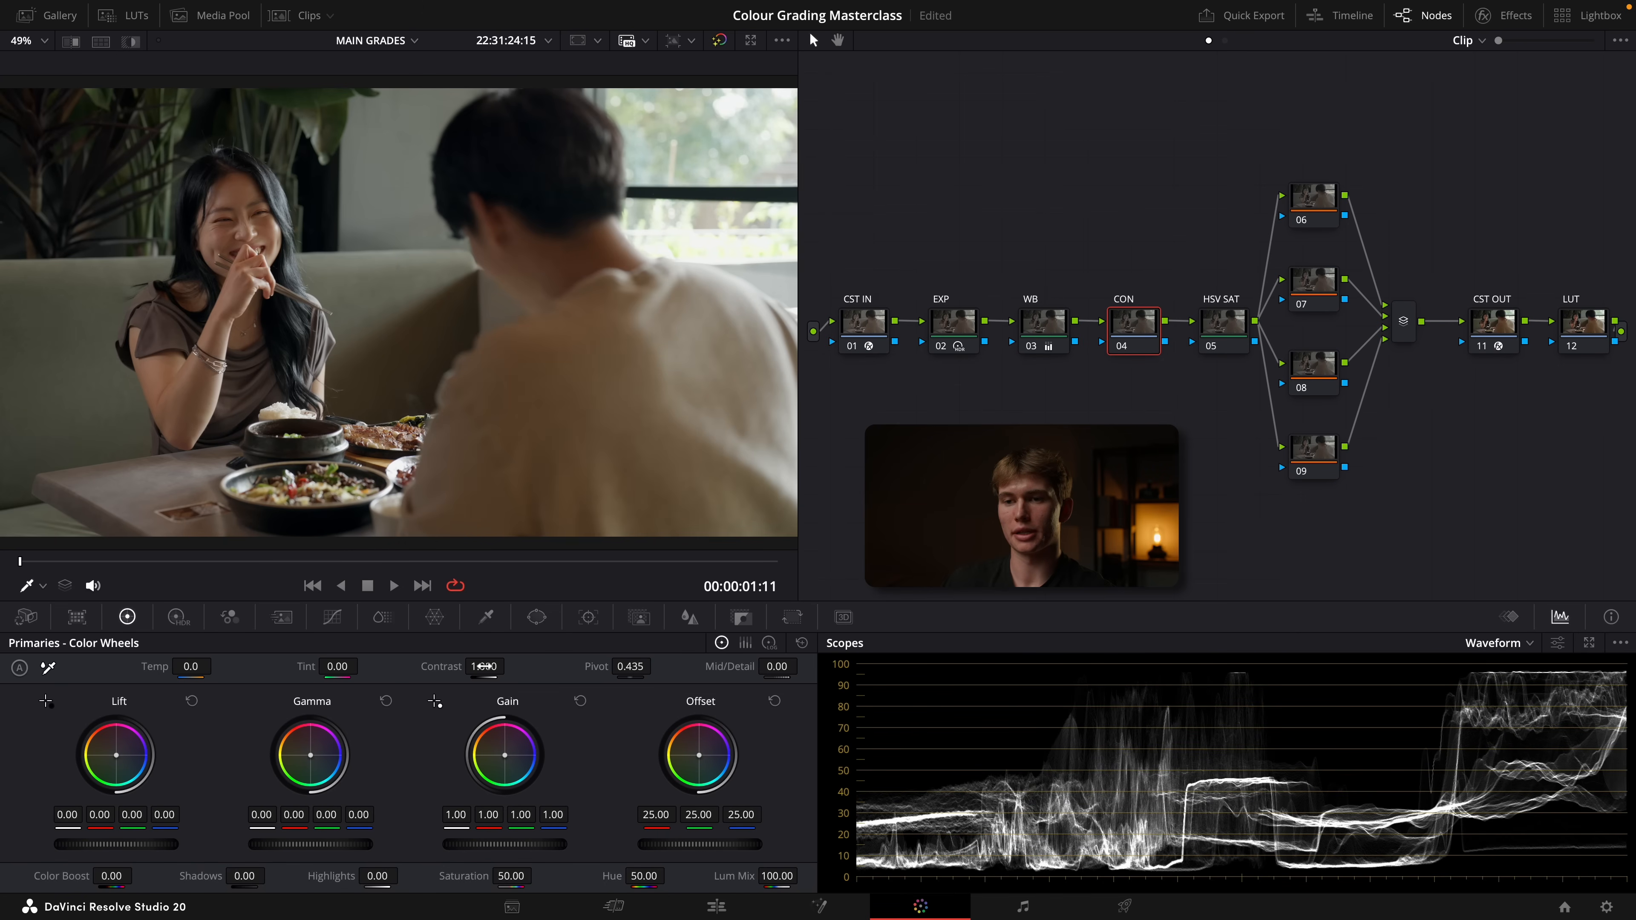
{"action": "left_click_drag", "start_coordinate": [484, 666], "coordinate": [510, 665]}
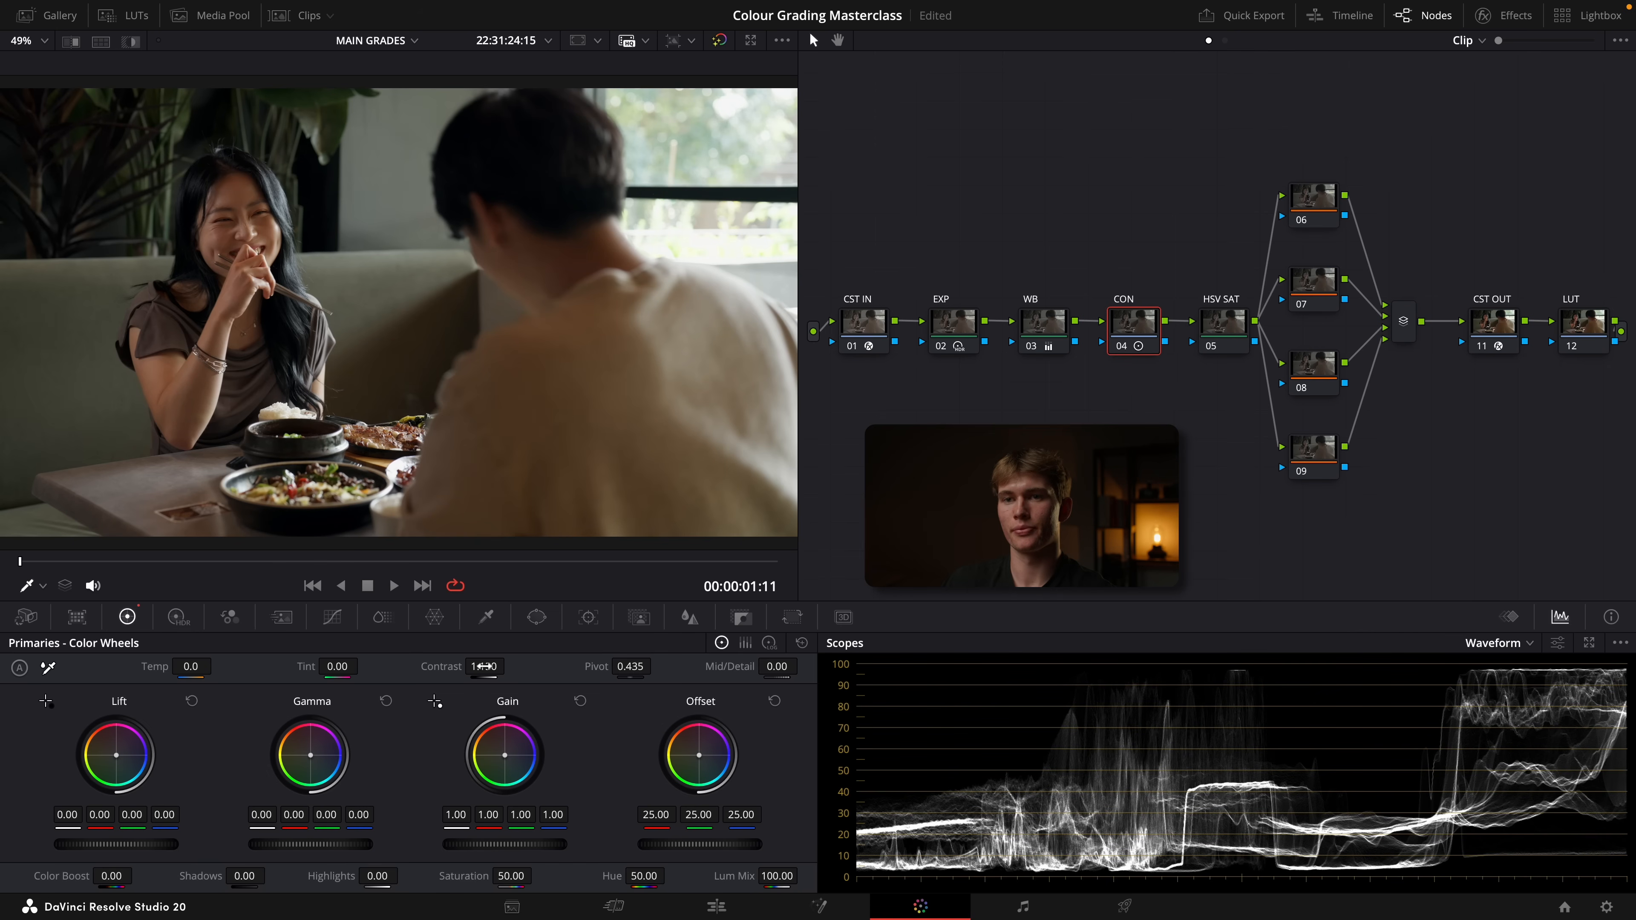
{"action": "left_click_drag", "start_coordinate": [630, 666], "coordinate": [611, 667]}
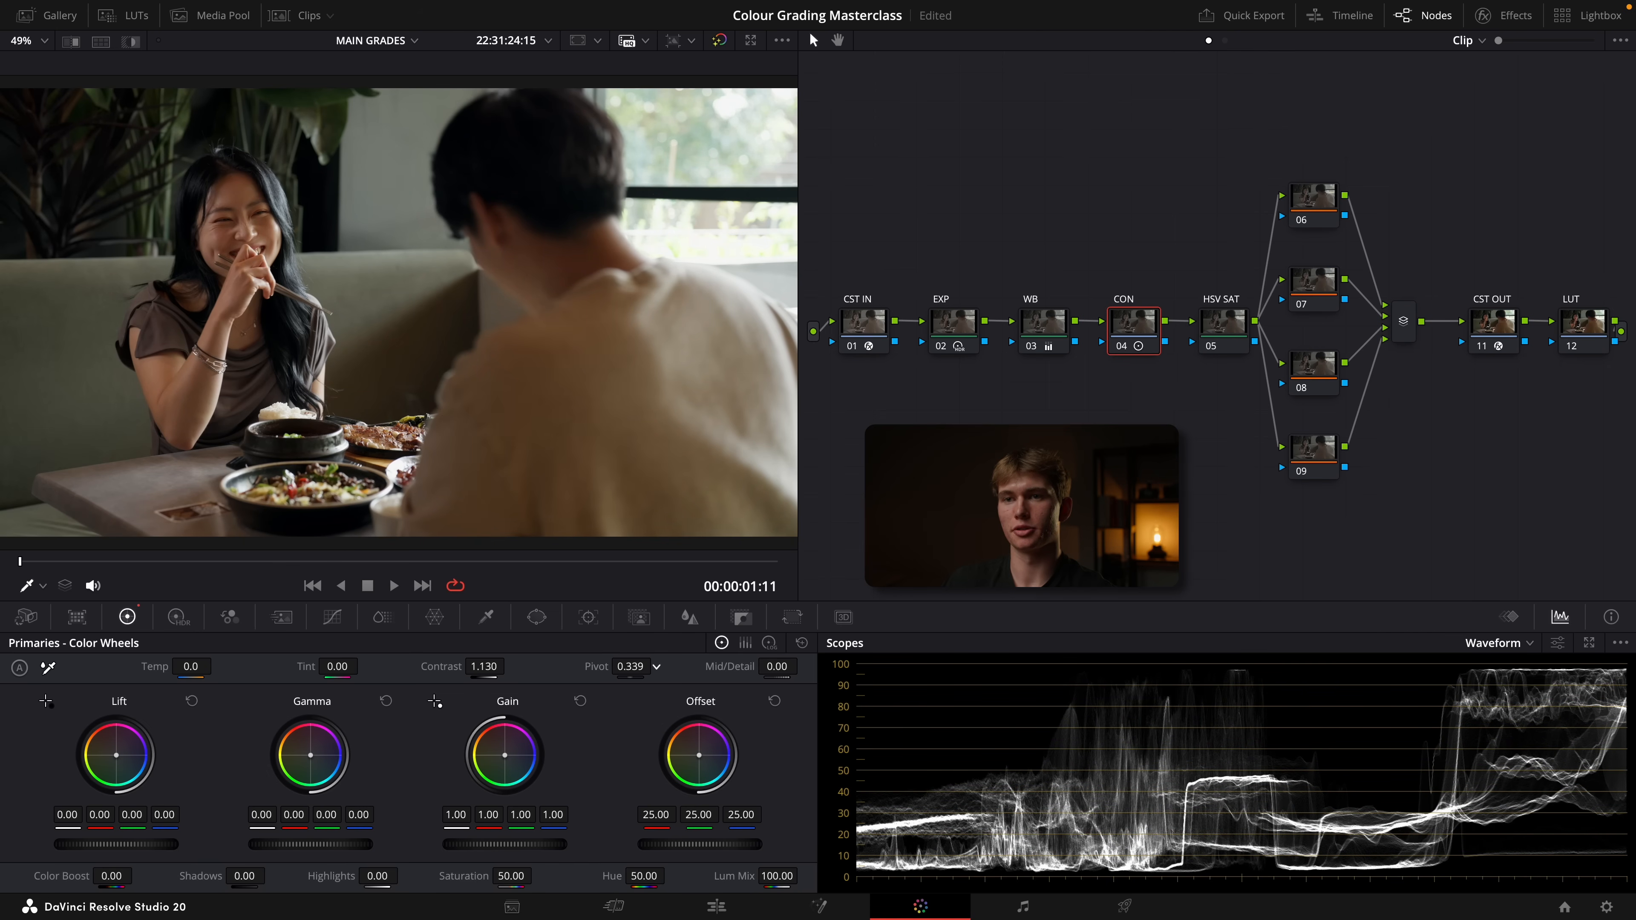
Raise the gain on the HSV SAT node to 1.06
{"action": "left_click", "coordinate": [1226, 337]}
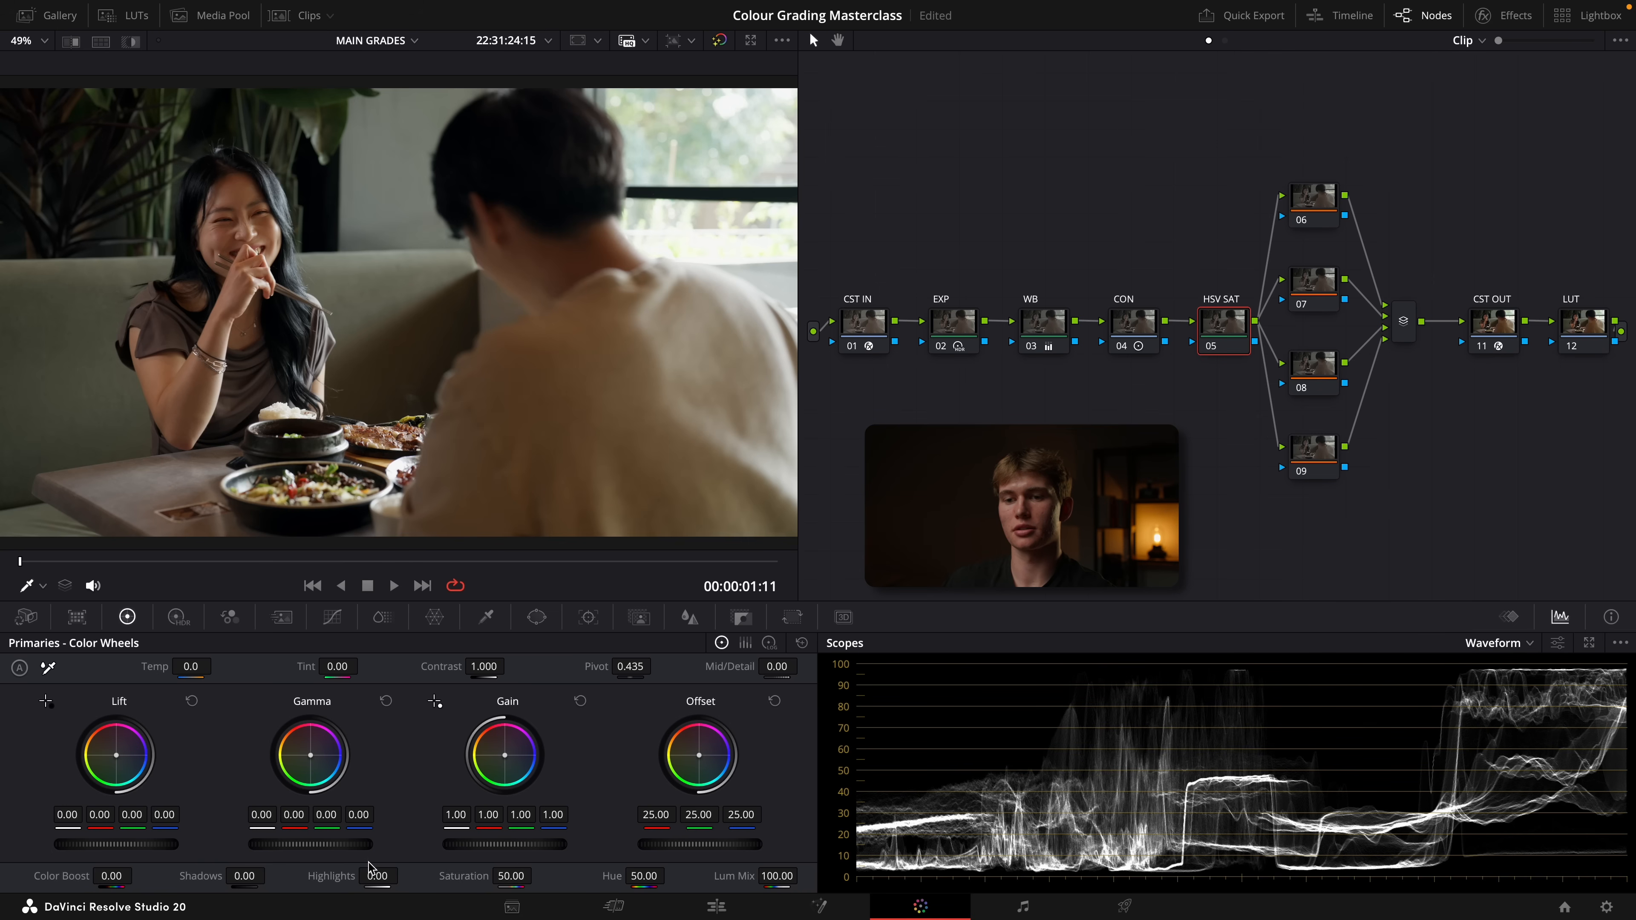
{"action": "left_click_drag", "start_coordinate": [316, 846], "coordinate": [322, 846]}
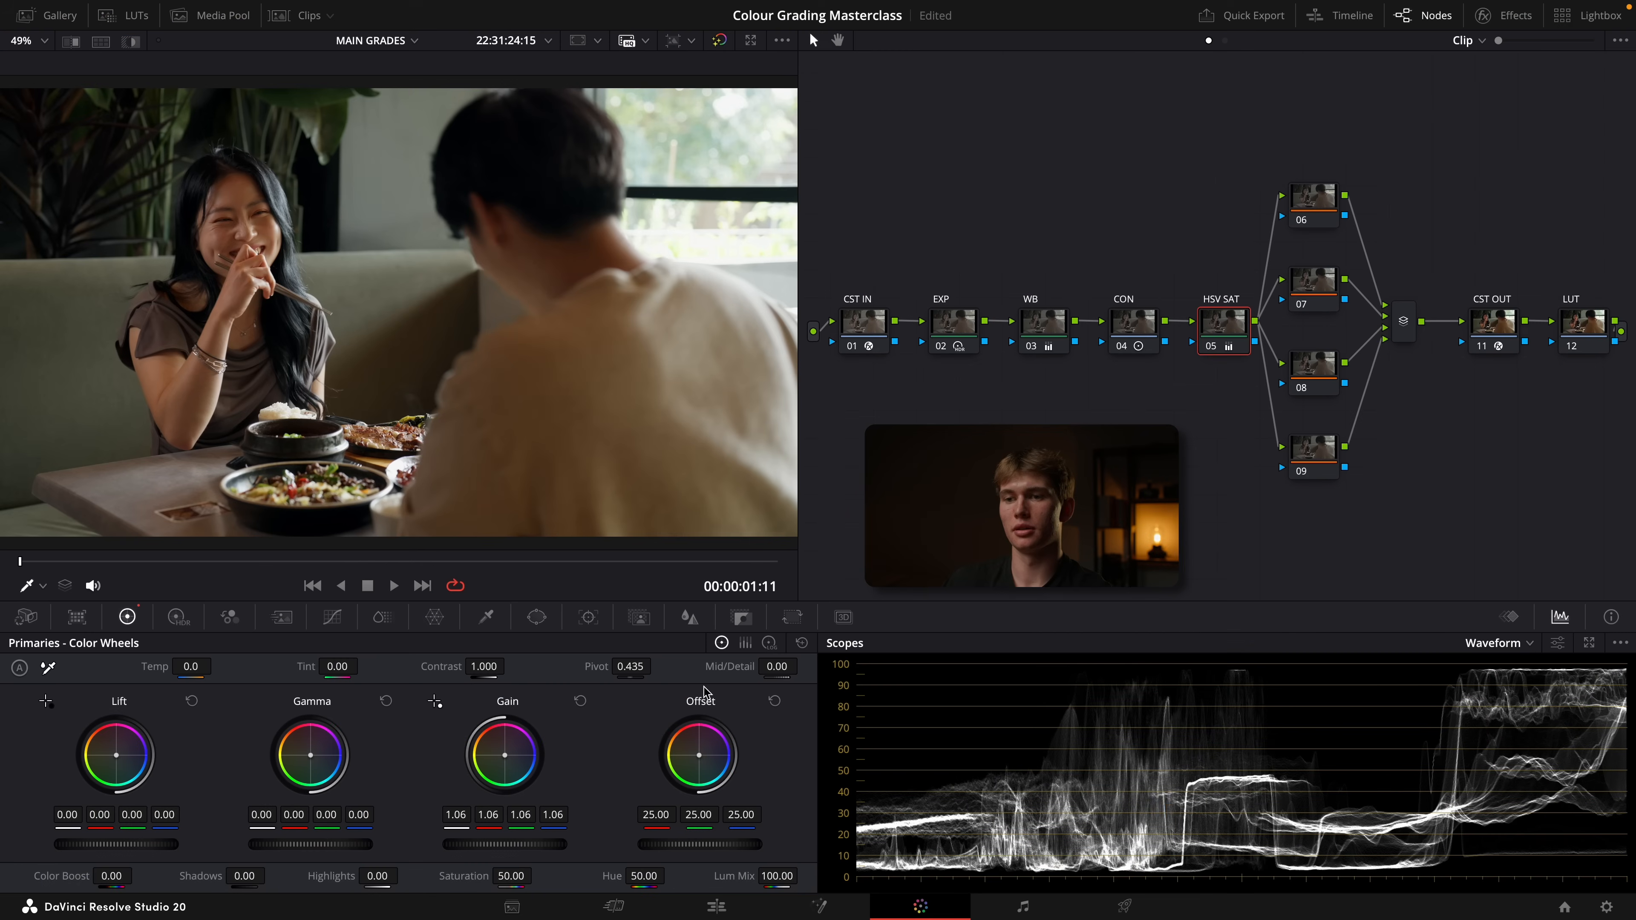
Apply the fourth LUT in the custom LUT folder to the LUT node and reduce its key output gain to 0.500
{"action": "left_click", "coordinate": [1590, 325]}
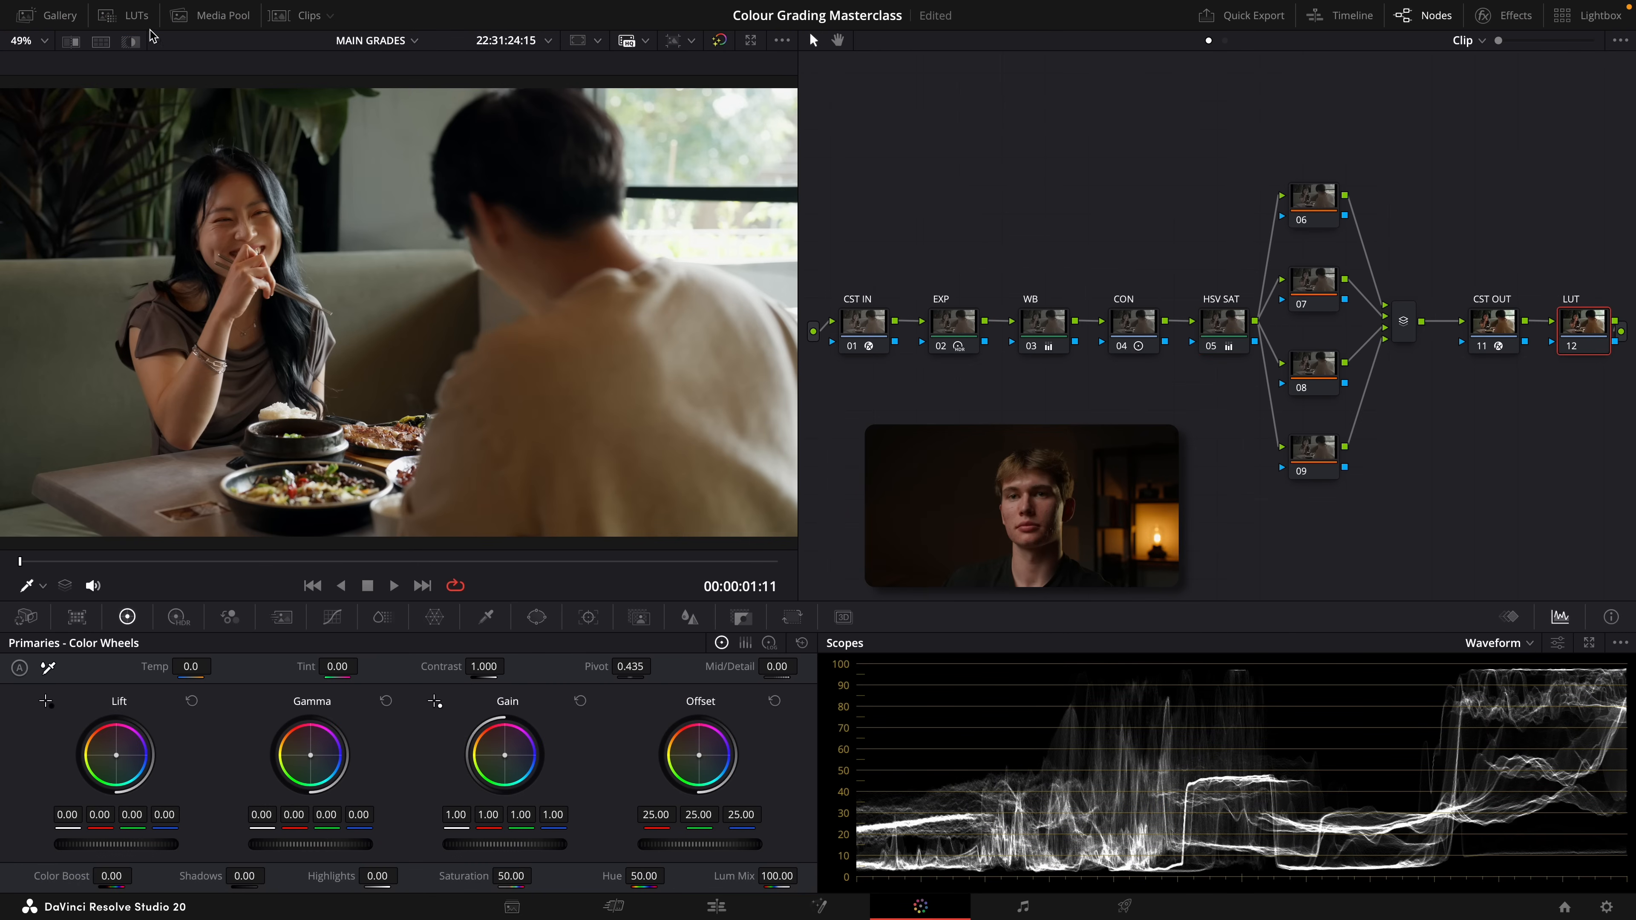
{"action": "left_click", "coordinate": [126, 19]}
{"action": "right_click", "coordinate": [384, 205]}
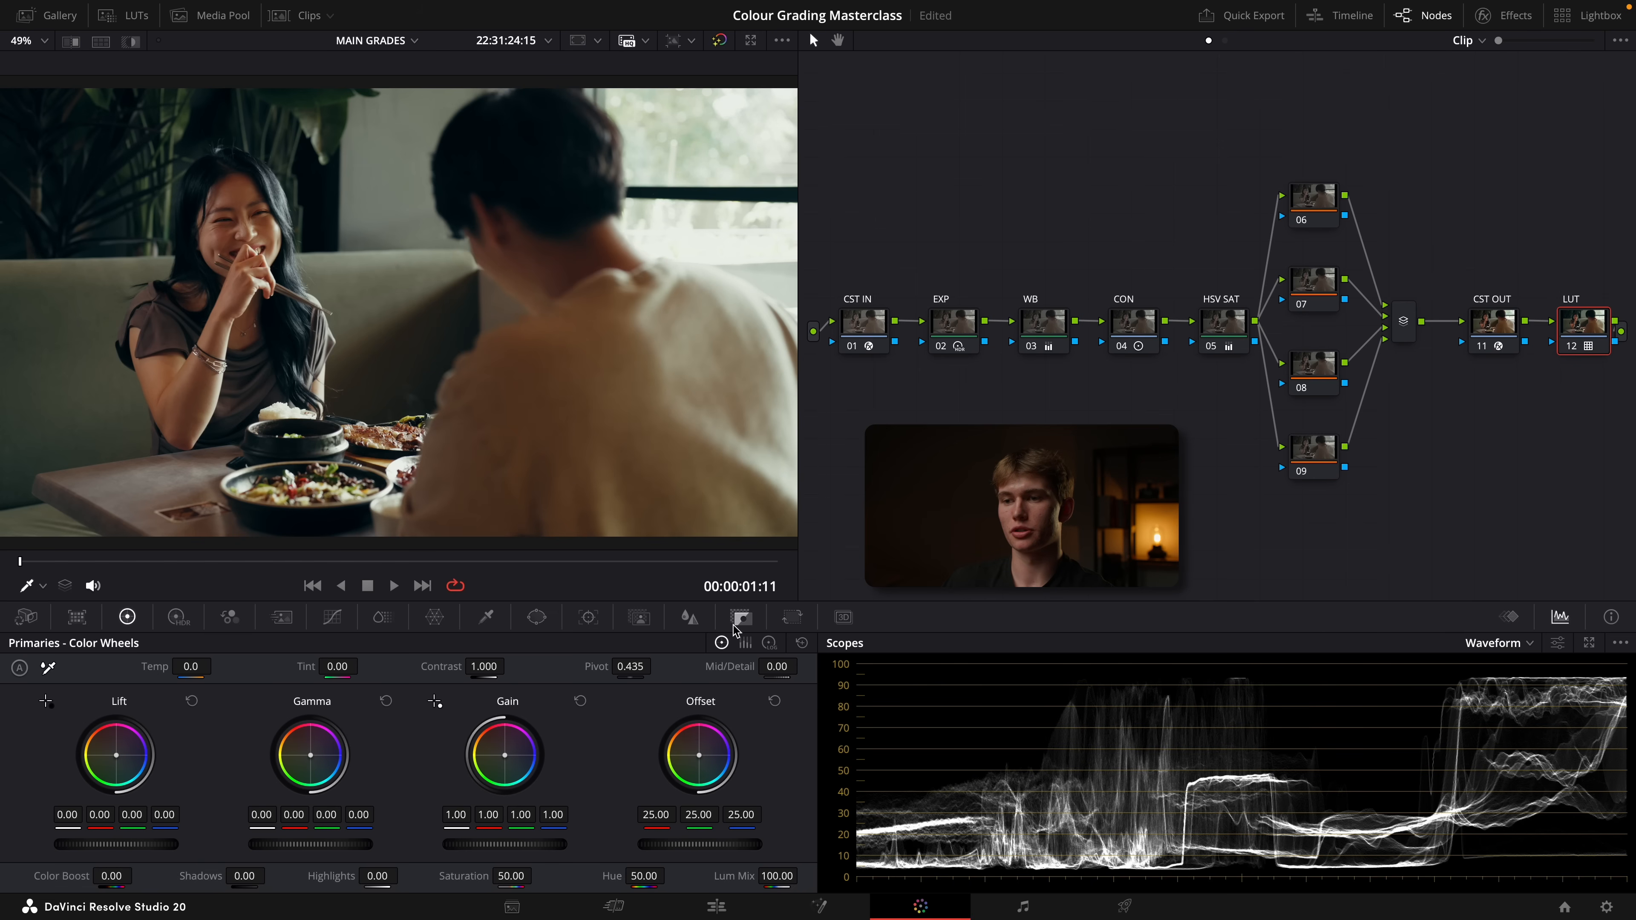
{"action": "left_click", "coordinate": [734, 621]}
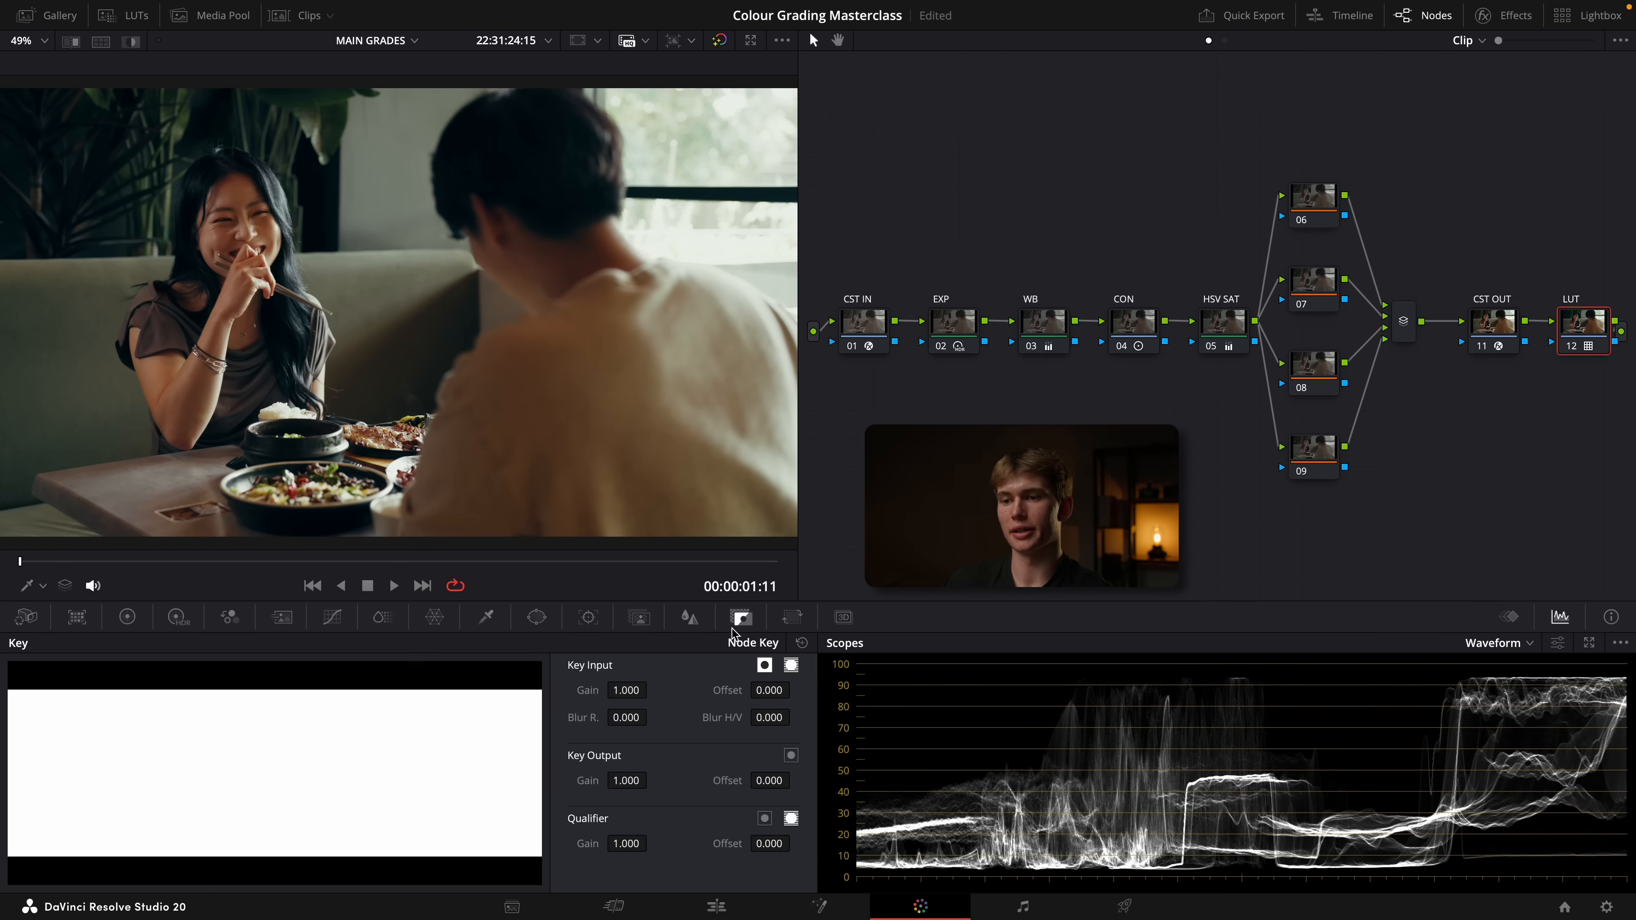
{"action": "key", "text": "ctrl+f"}
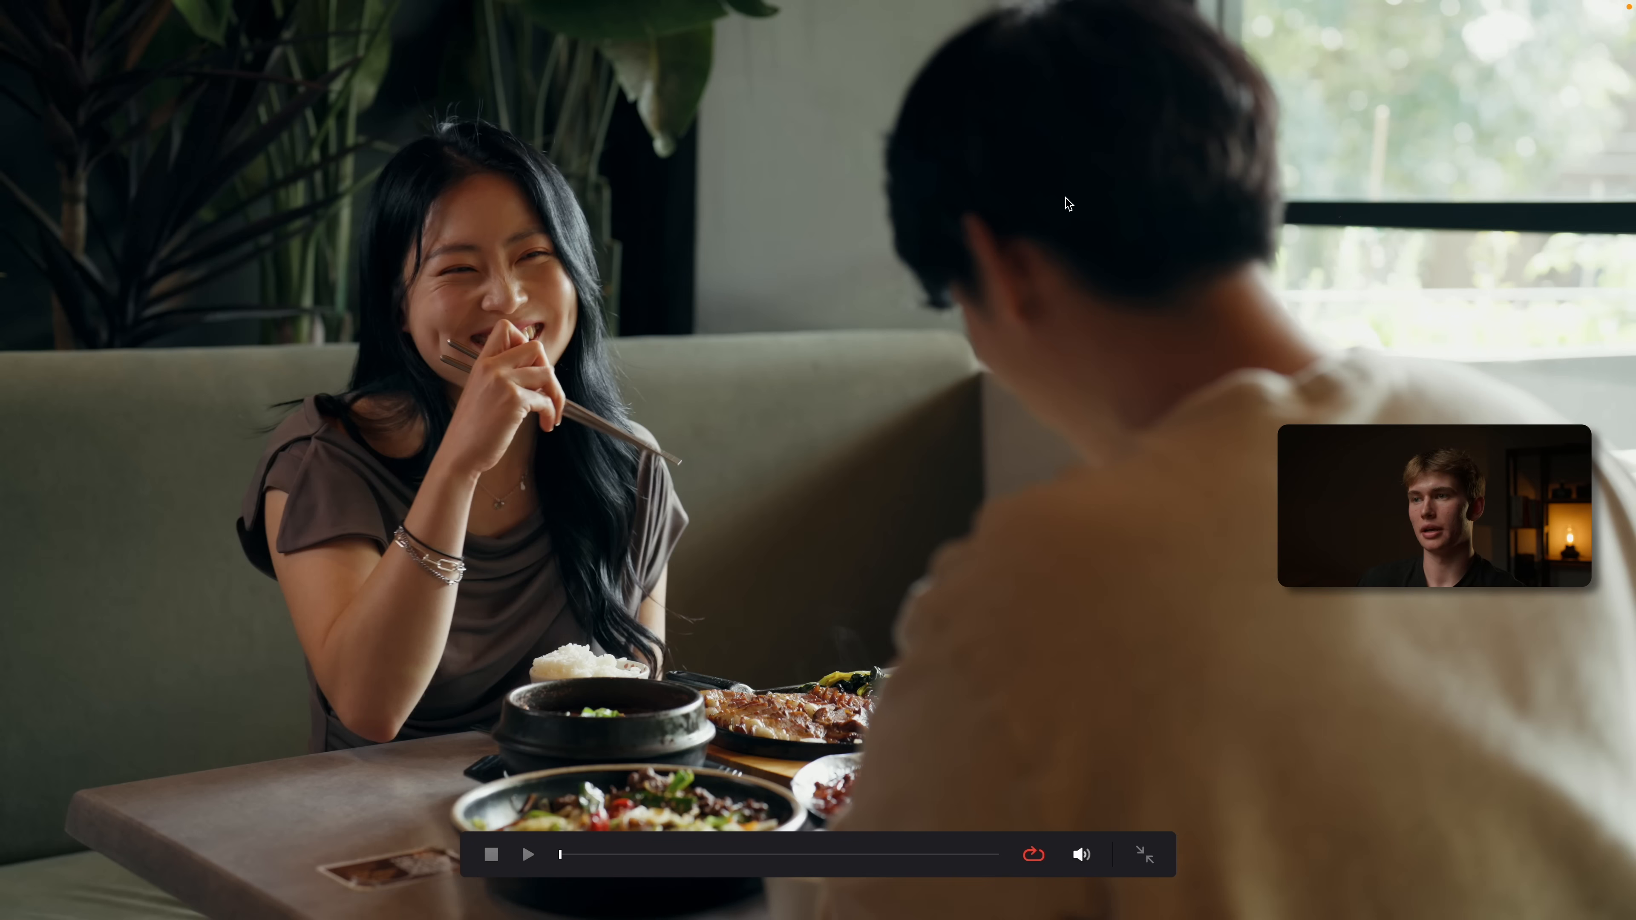
{"action": "key", "text": "Escape"}
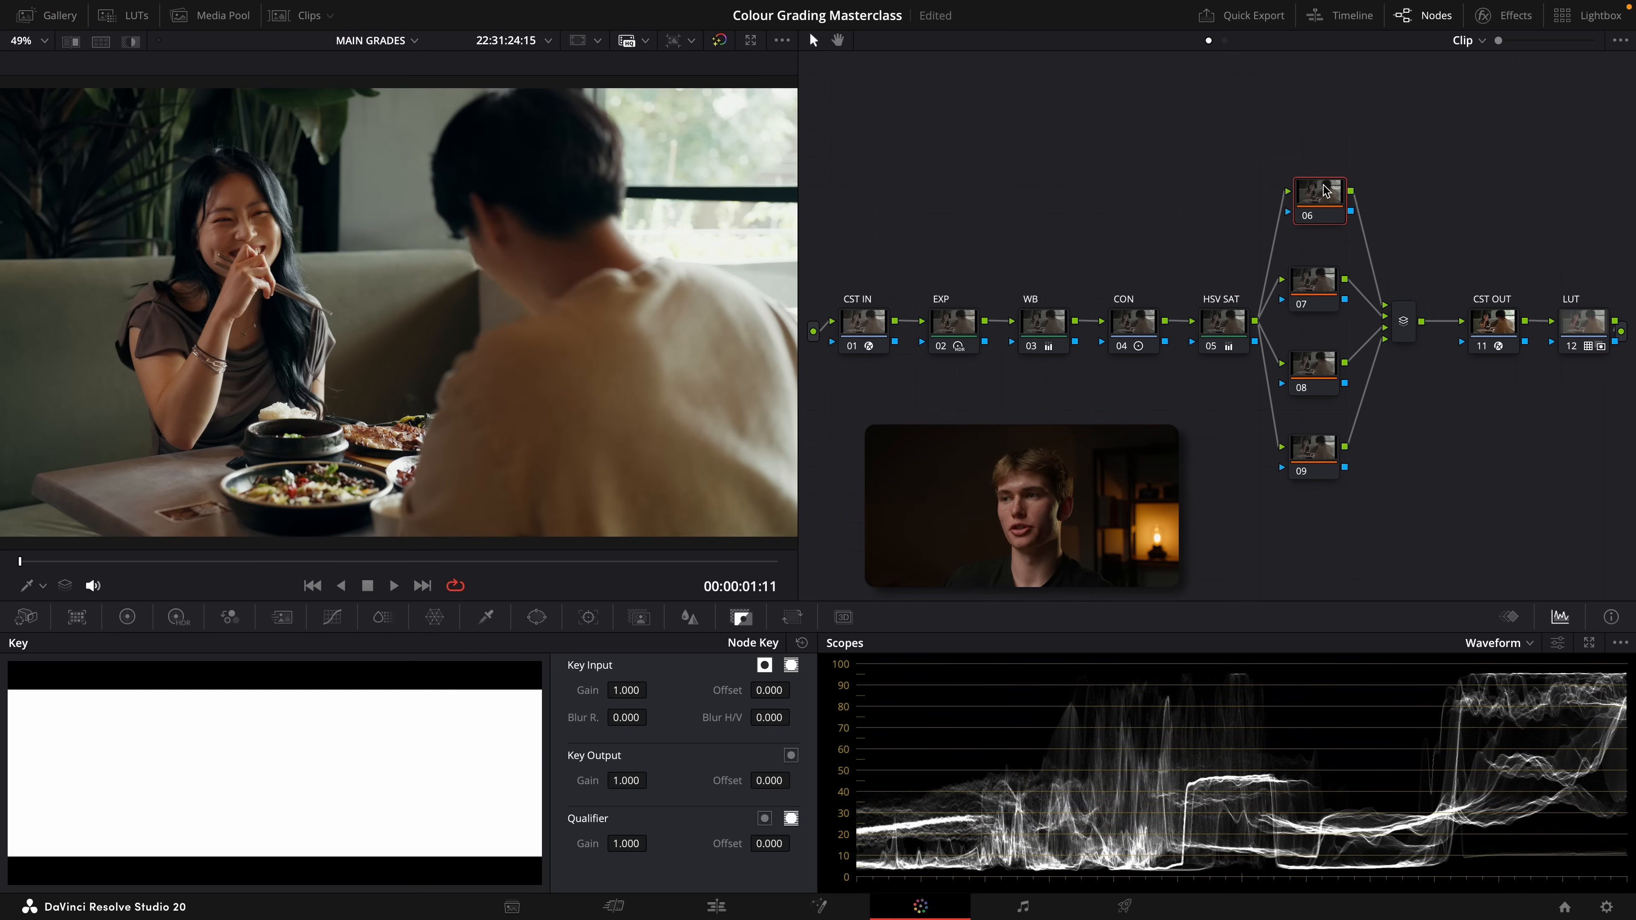
Add a gradient window to node 06, rotated about 146° with softness about 6.86, across the table and the man's back
{"action": "left_click_drag", "start_coordinate": [1325, 190], "coordinate": [1309, 191]}
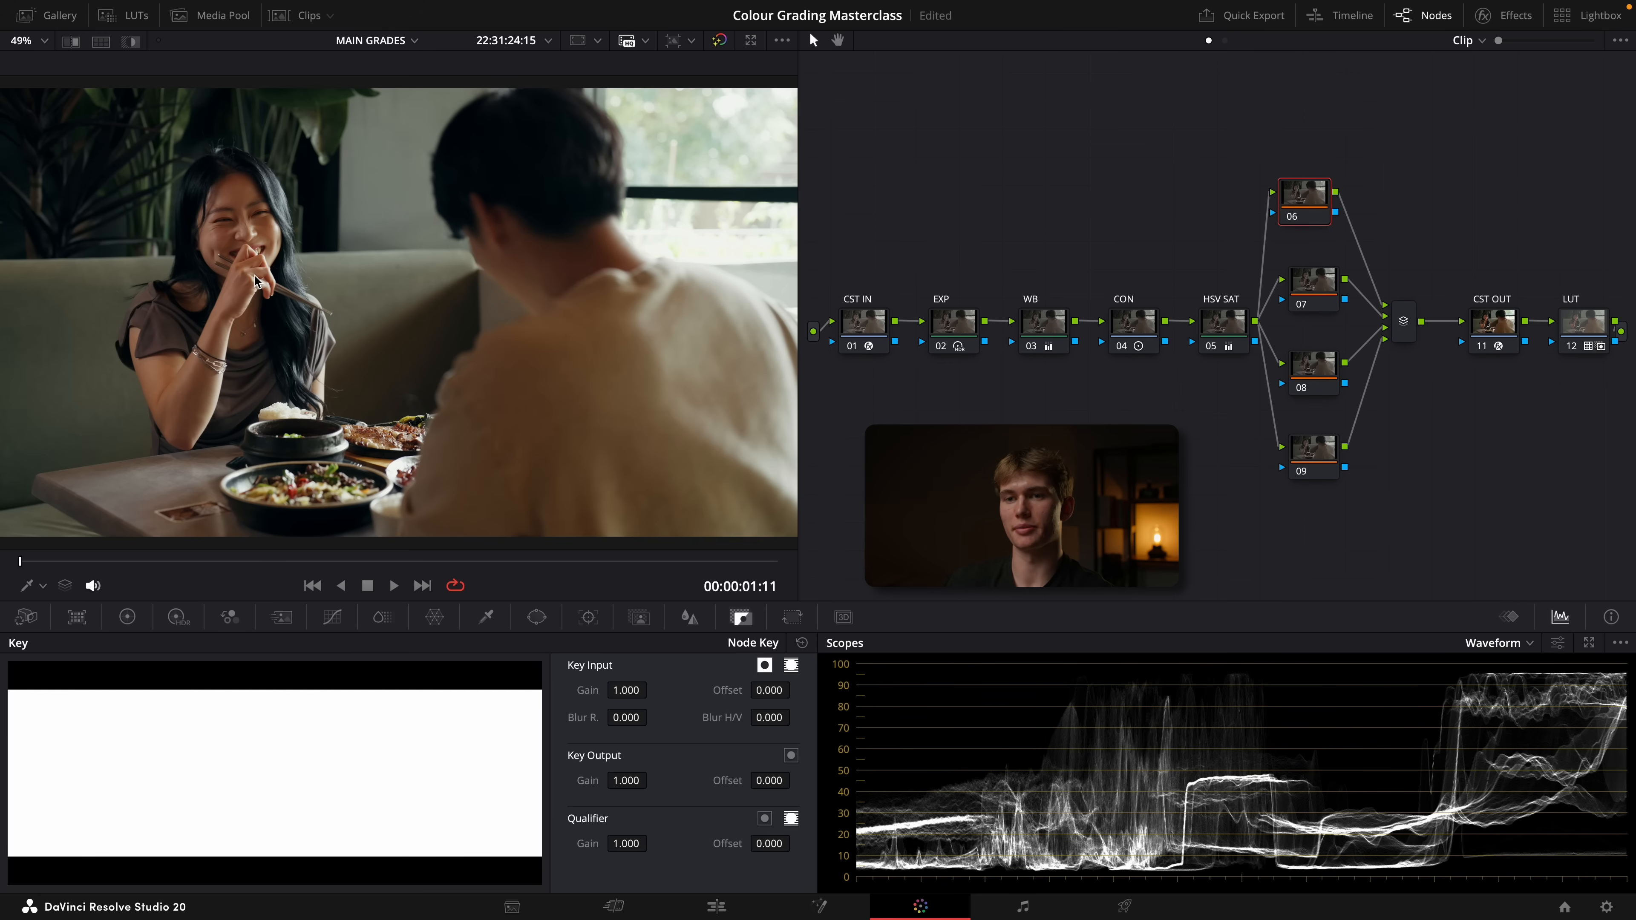
{"action": "left_click", "coordinate": [536, 616]}
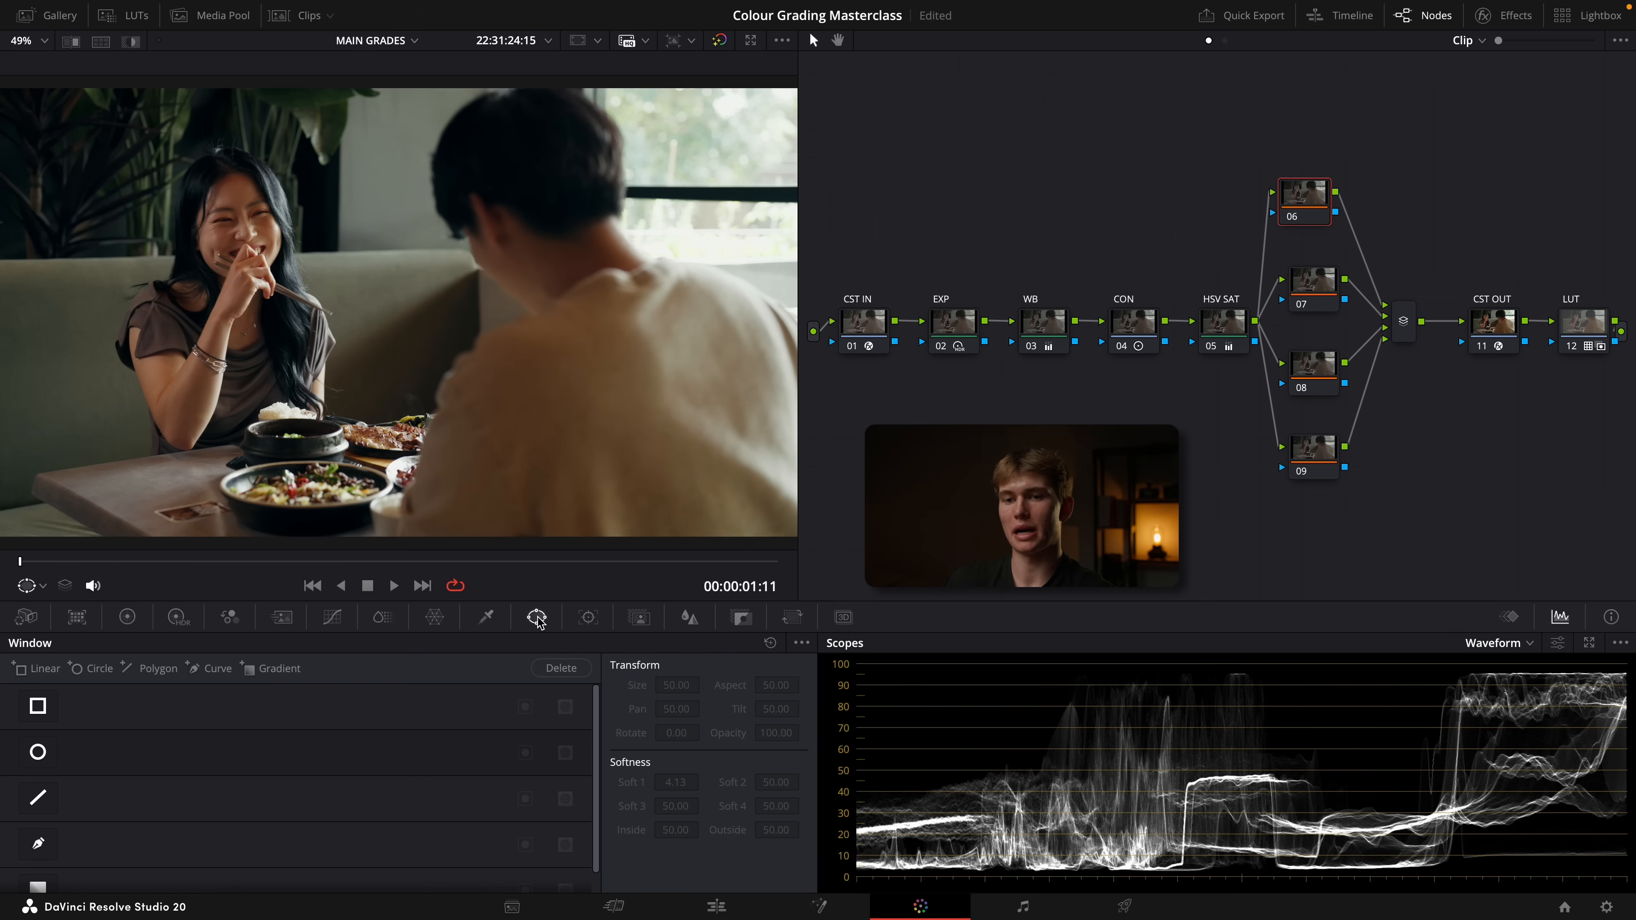
{"action": "left_click", "coordinate": [277, 669]}
{"action": "left_click_drag", "start_coordinate": [396, 351], "coordinate": [318, 192]}
{"action": "left_click_drag", "start_coordinate": [400, 314], "coordinate": [340, 283]}
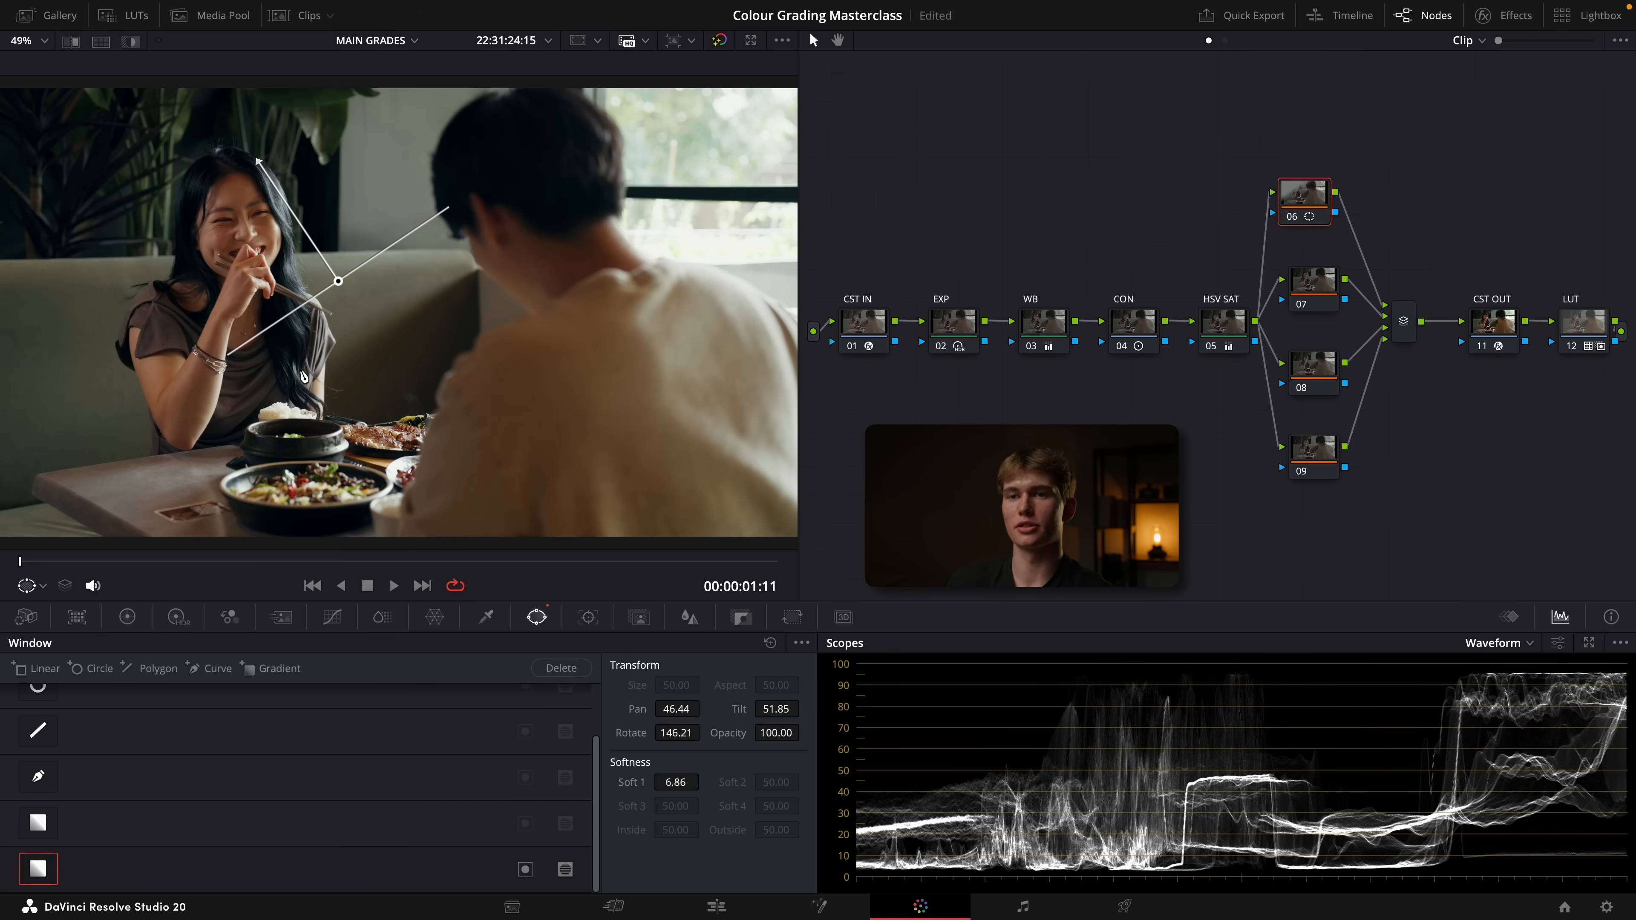
{"action": "left_click_drag", "start_coordinate": [340, 283], "coordinate": [380, 330]}
Lower node 06's gamma to -0.04 and check the darkened area full screen
{"action": "left_click", "coordinate": [127, 616]}
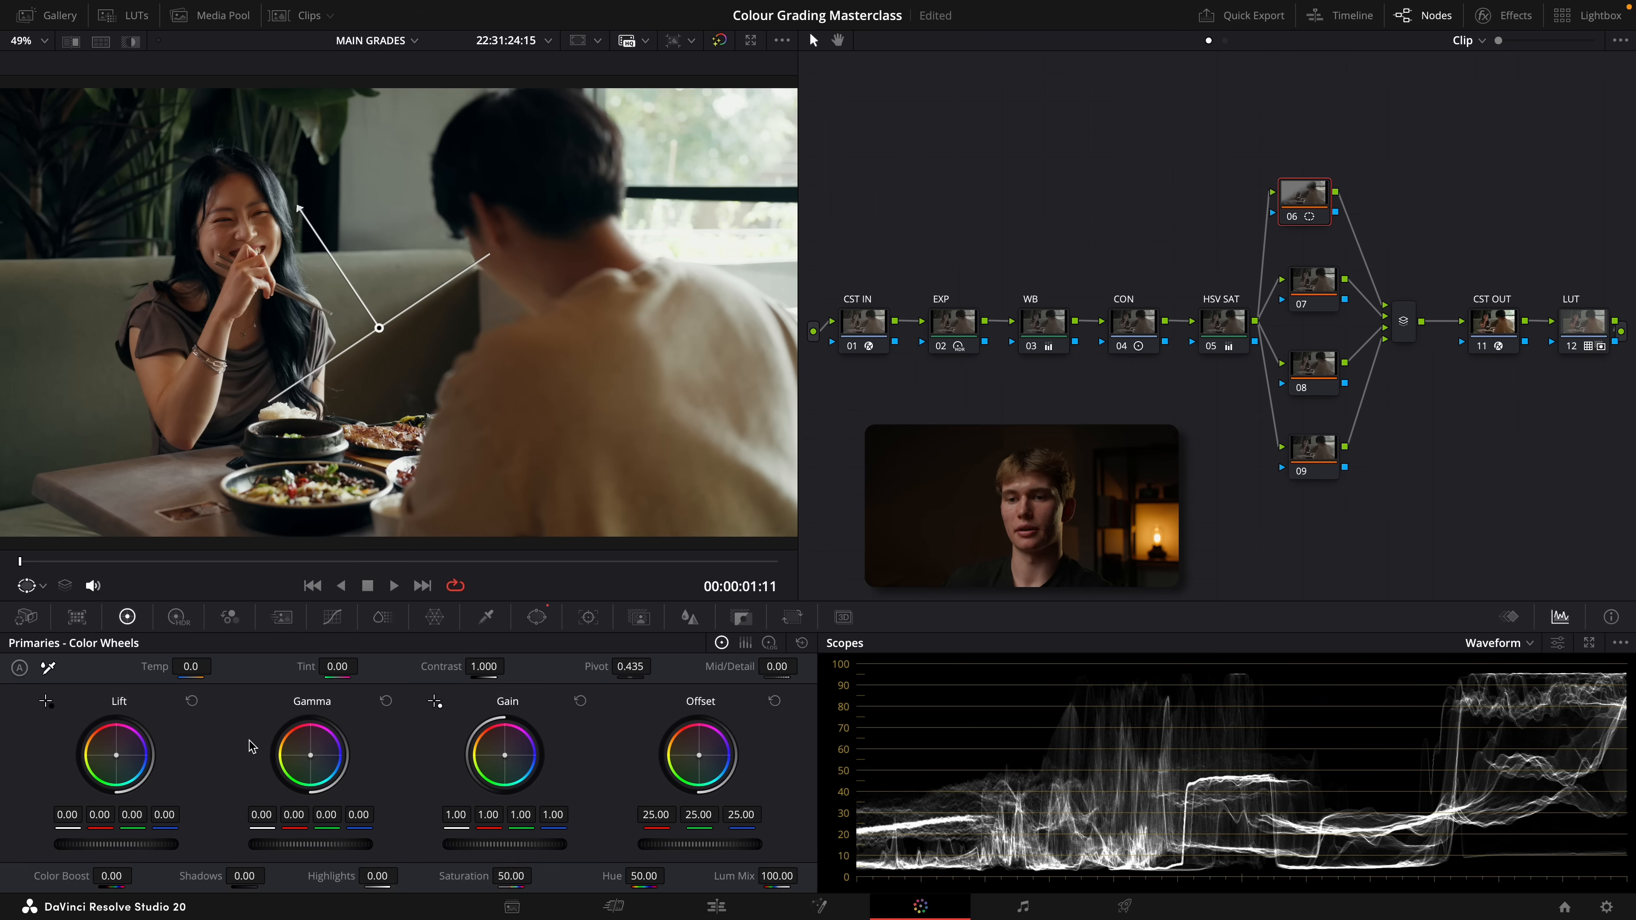
{"action": "left_click_drag", "start_coordinate": [325, 852], "coordinate": [309, 852]}
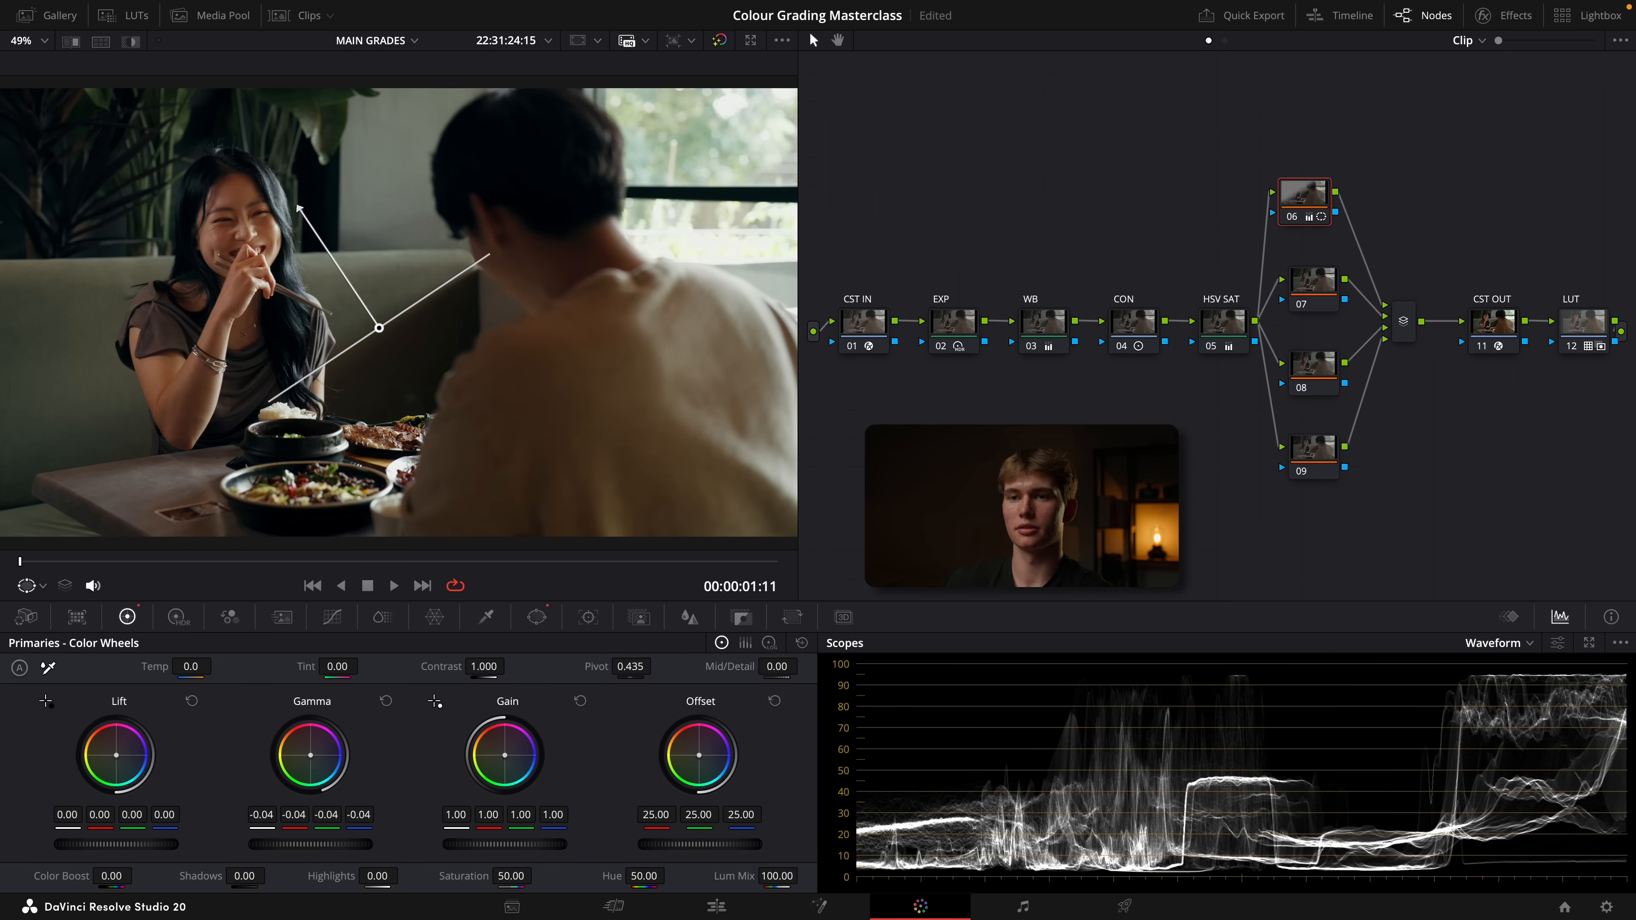
{"action": "key", "text": "super+f"}
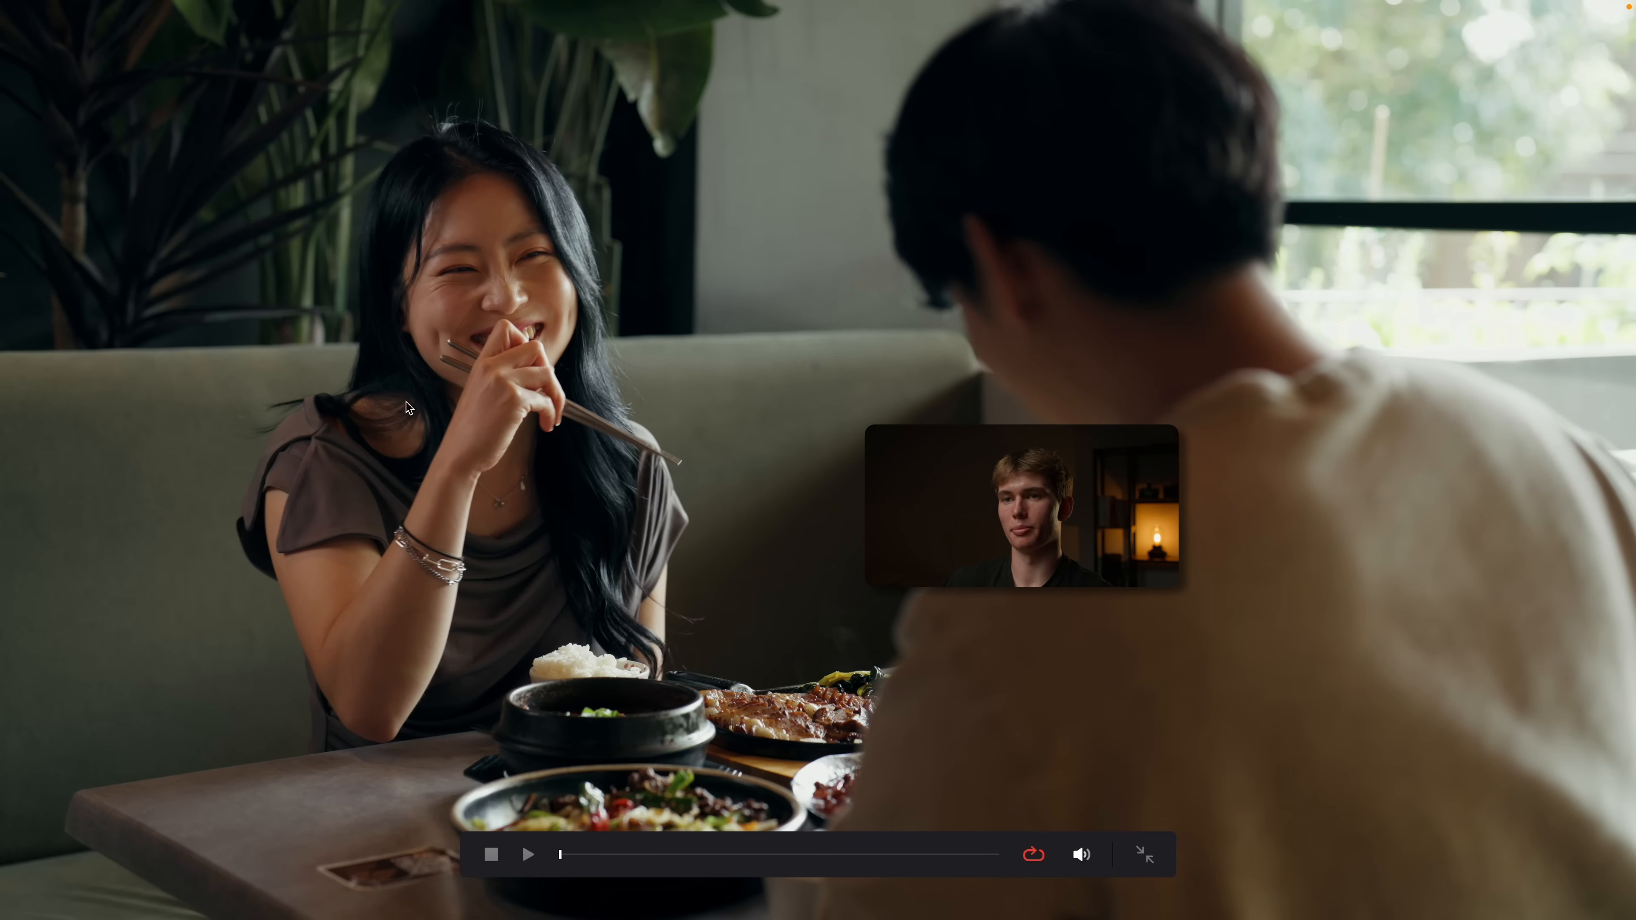
{"action": "key", "text": "Escape"}
Add a gradient window to node 07 with a near-vertical edge running through the man's neck and shoulder
{"action": "left_click_drag", "start_coordinate": [1333, 292], "coordinate": [1325, 286]}
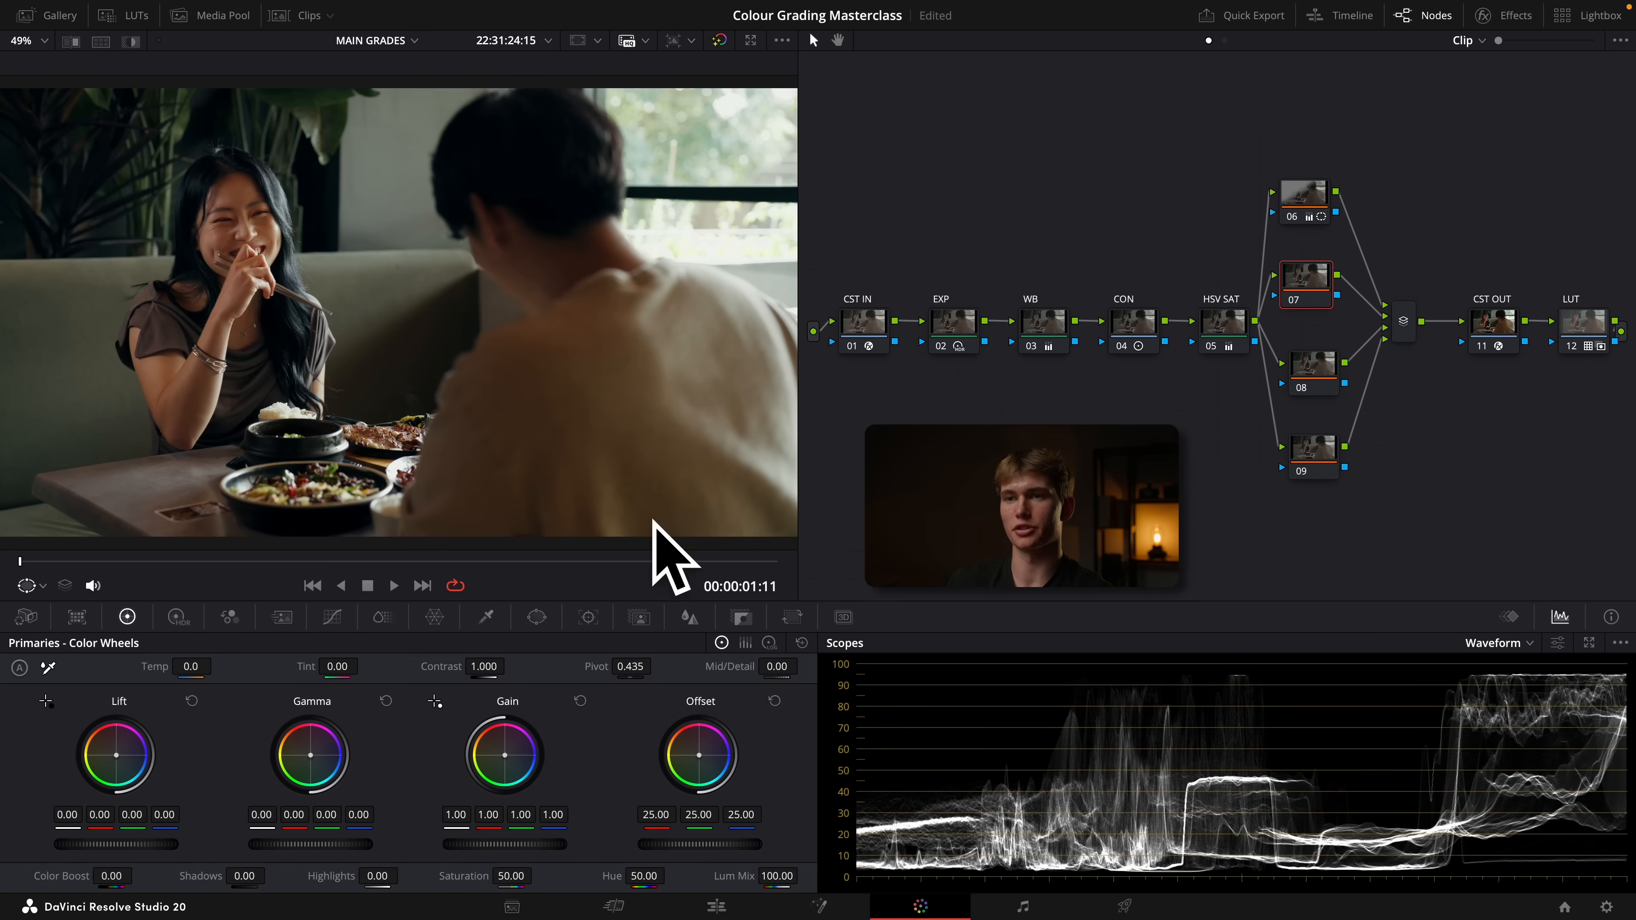
{"action": "left_click", "coordinate": [536, 617]}
{"action": "left_click", "coordinate": [272, 669]}
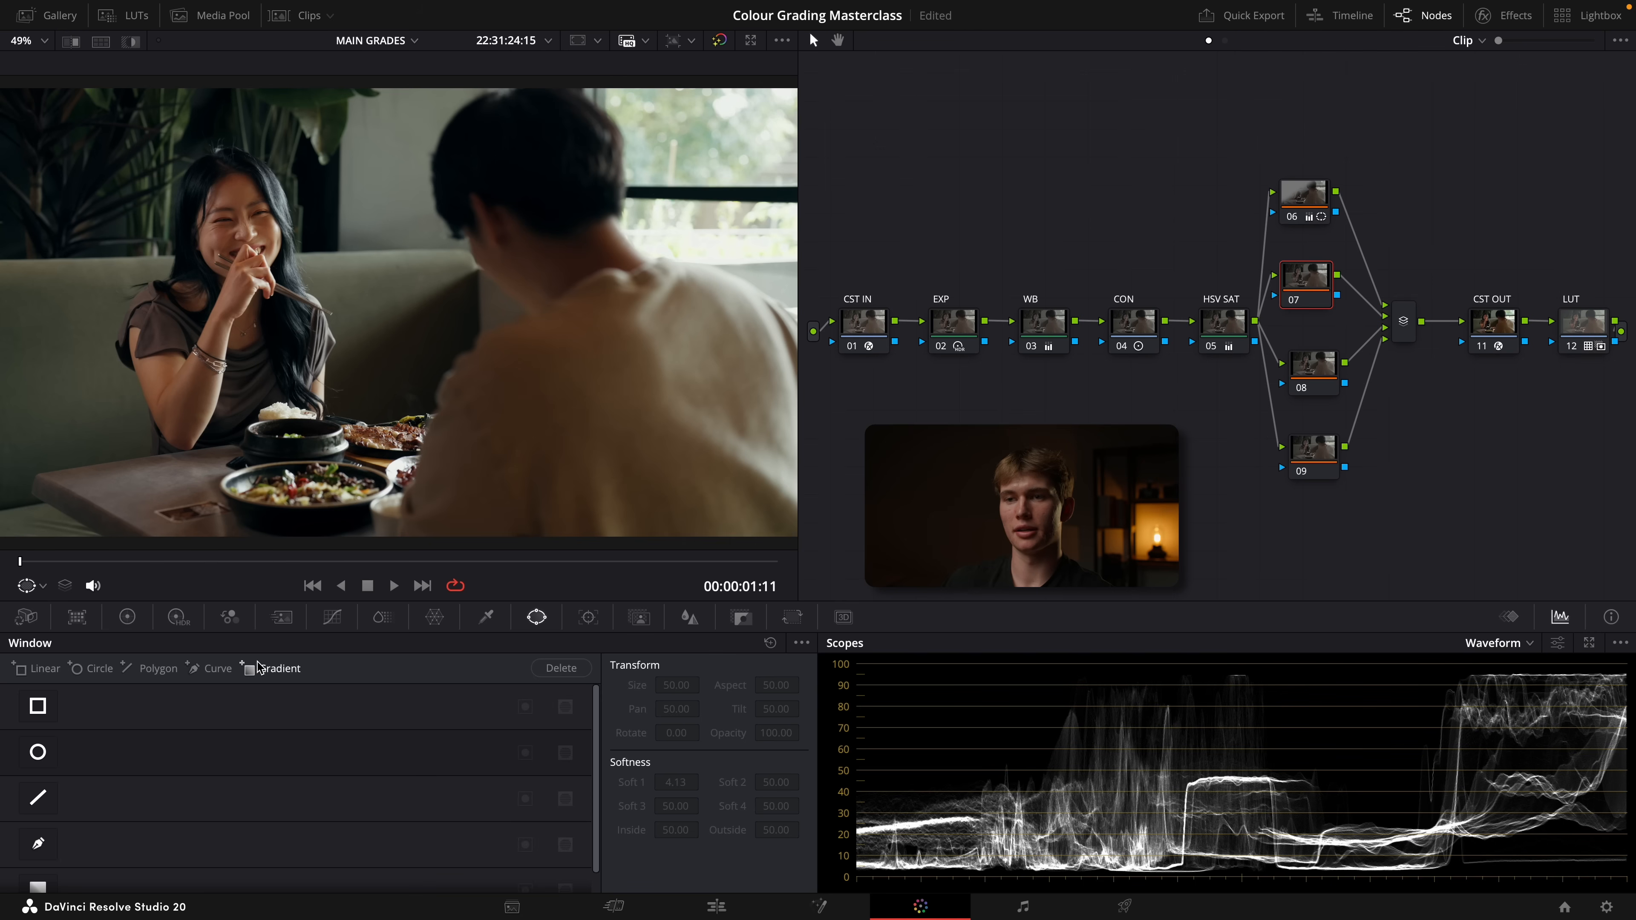
{"action": "left_click_drag", "start_coordinate": [395, 293], "coordinate": [279, 314]}
{"action": "left_click_drag", "start_coordinate": [387, 323], "coordinate": [501, 319]}
Set node 07's gamma to -0.03 and highlights to -25.00, shifting its gradient farther toward the window side
{"action": "left_click", "coordinate": [128, 617]}
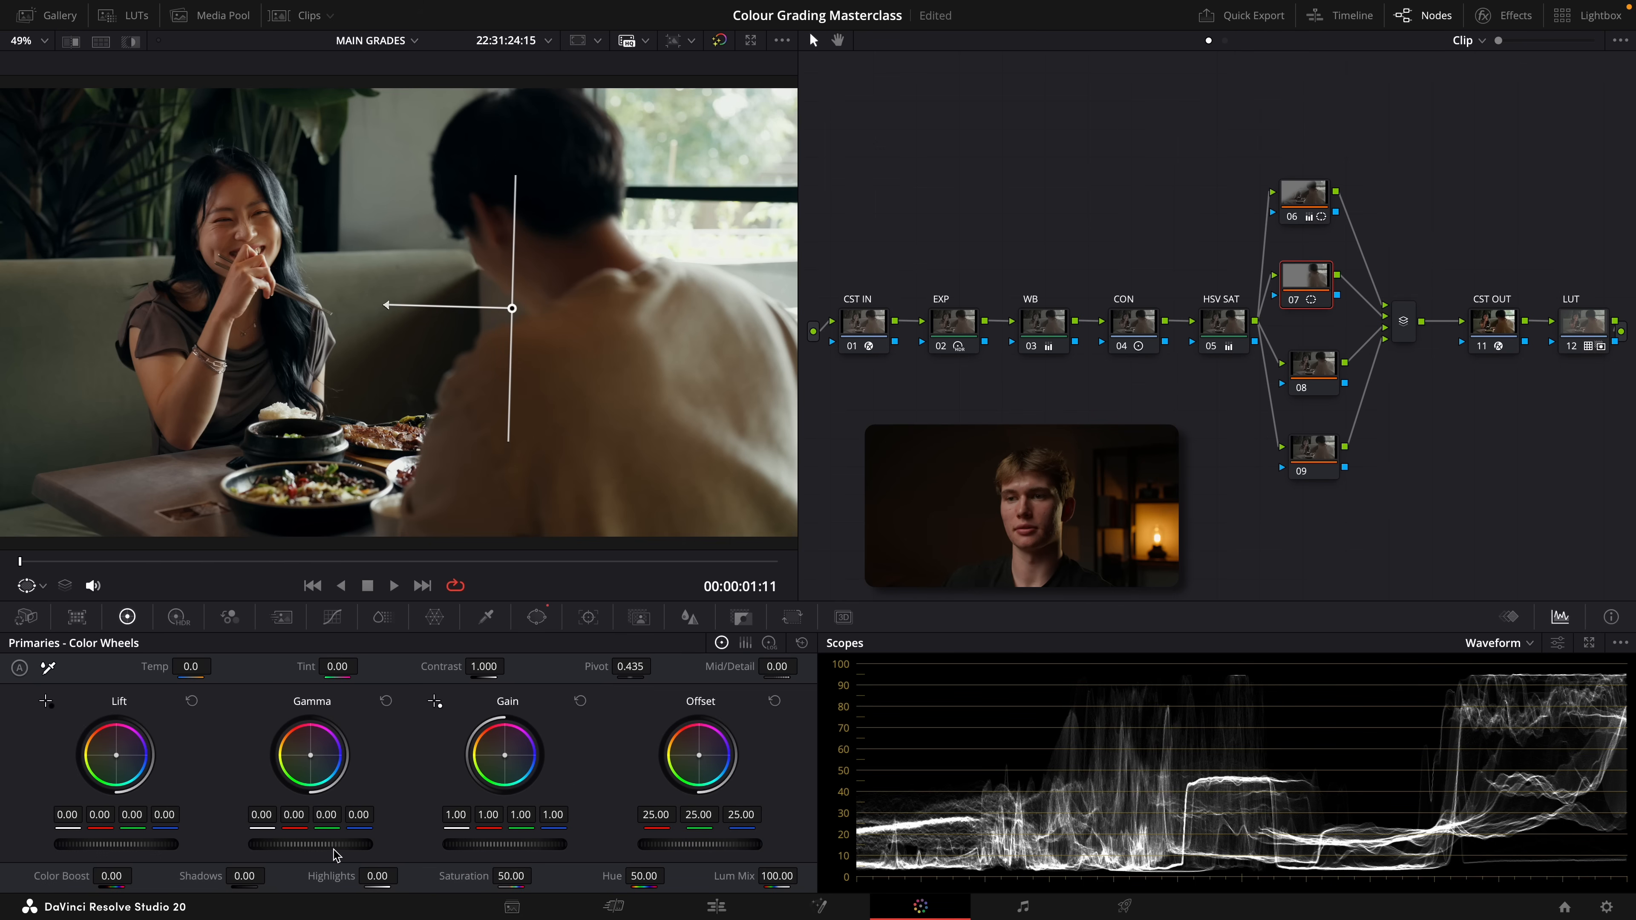
{"action": "left_click_drag", "start_coordinate": [334, 850], "coordinate": [268, 845]}
{"action": "left_click_drag", "start_coordinate": [512, 308], "coordinate": [556, 279]}
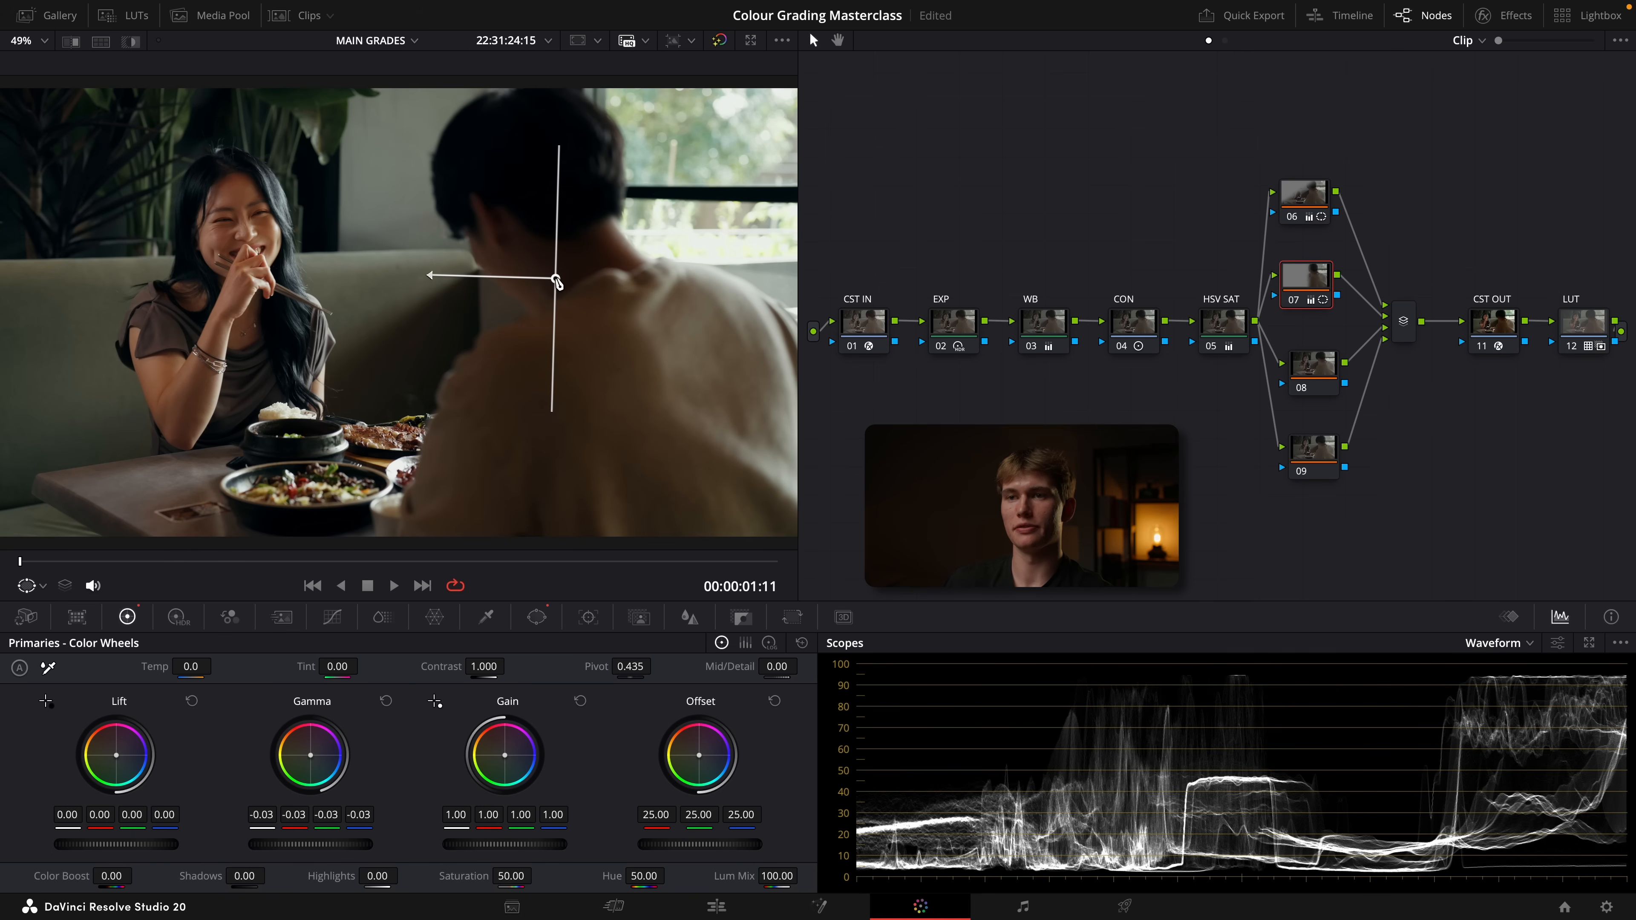
{"action": "left_click_drag", "start_coordinate": [429, 274], "coordinate": [422, 276]}
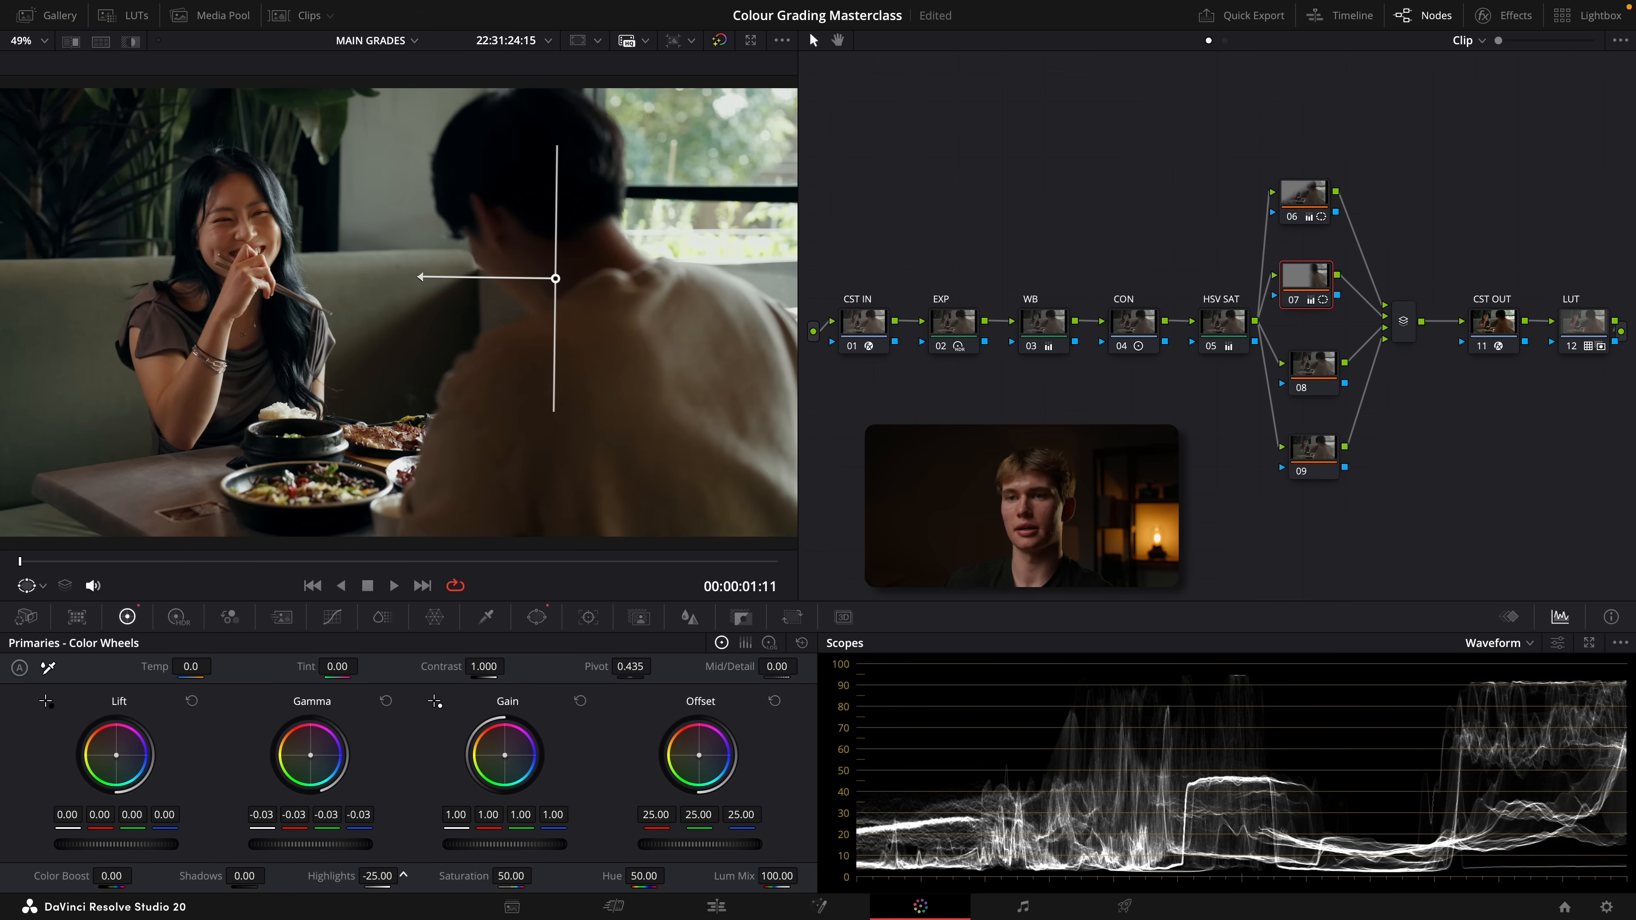
{"action": "key", "text": "ctrl+f"}
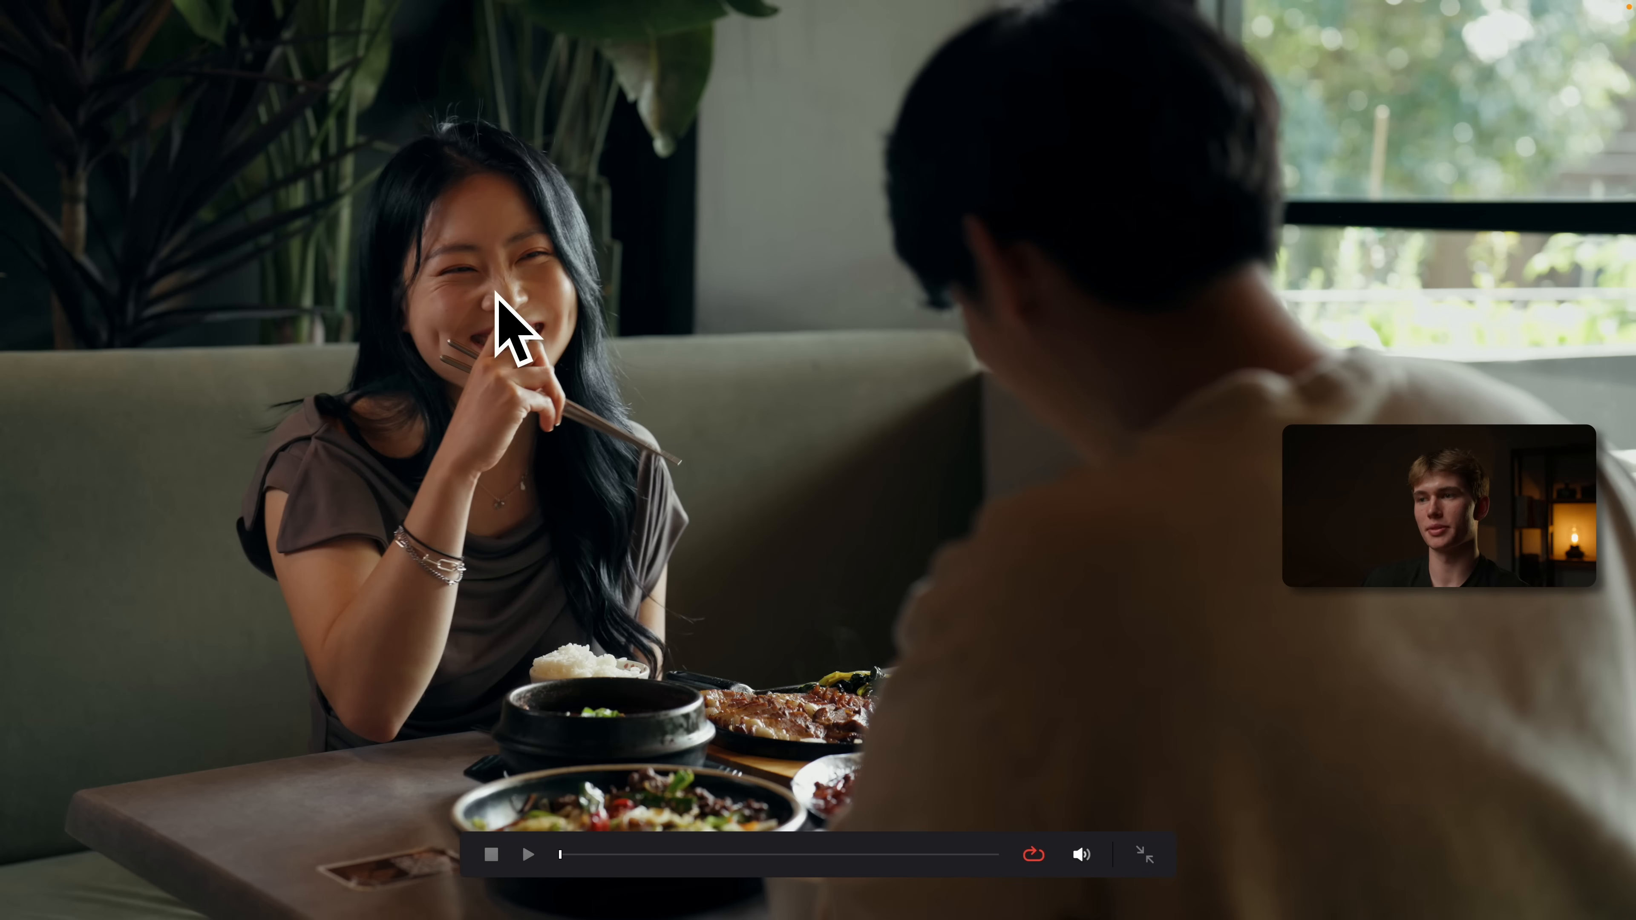
{"action": "key", "text": "ctrl+f"}
Add an inverted circle window to node 08, widened to size 56.56 and aspect 74.70 with softness 7.39
{"action": "left_click_drag", "start_coordinate": [1317, 373], "coordinate": [1314, 372]}
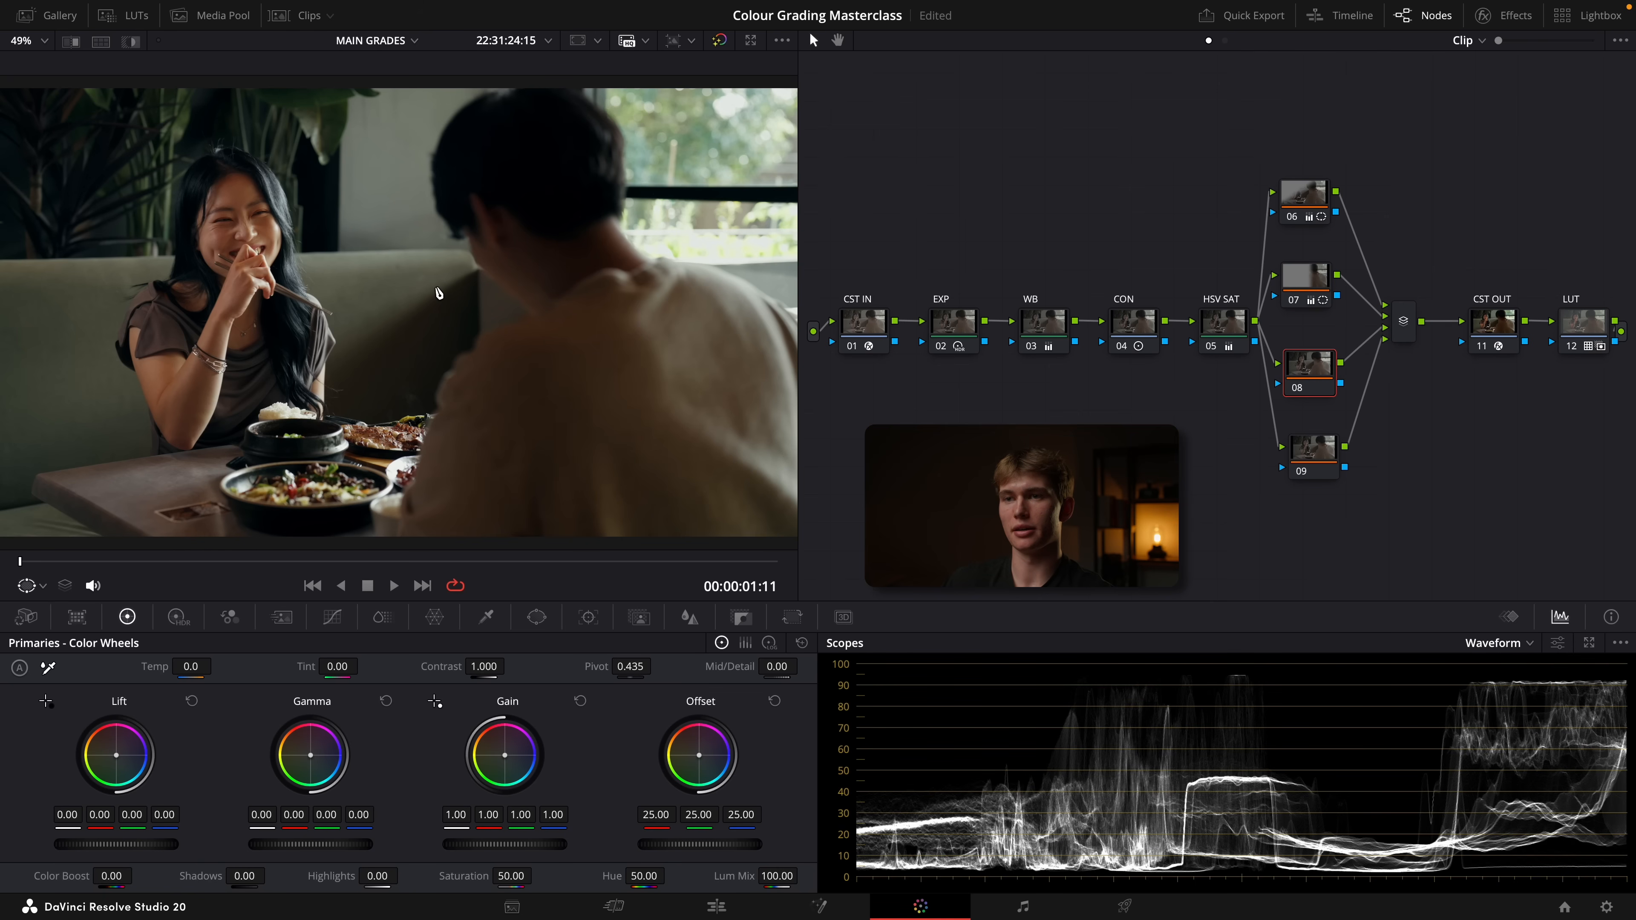
{"action": "left_click", "coordinate": [537, 616]}
{"action": "left_click", "coordinate": [37, 751]}
{"action": "left_click_drag", "start_coordinate": [520, 312], "coordinate": [760, 314]}
{"action": "left_click_drag", "start_coordinate": [399, 192], "coordinate": [399, 93]}
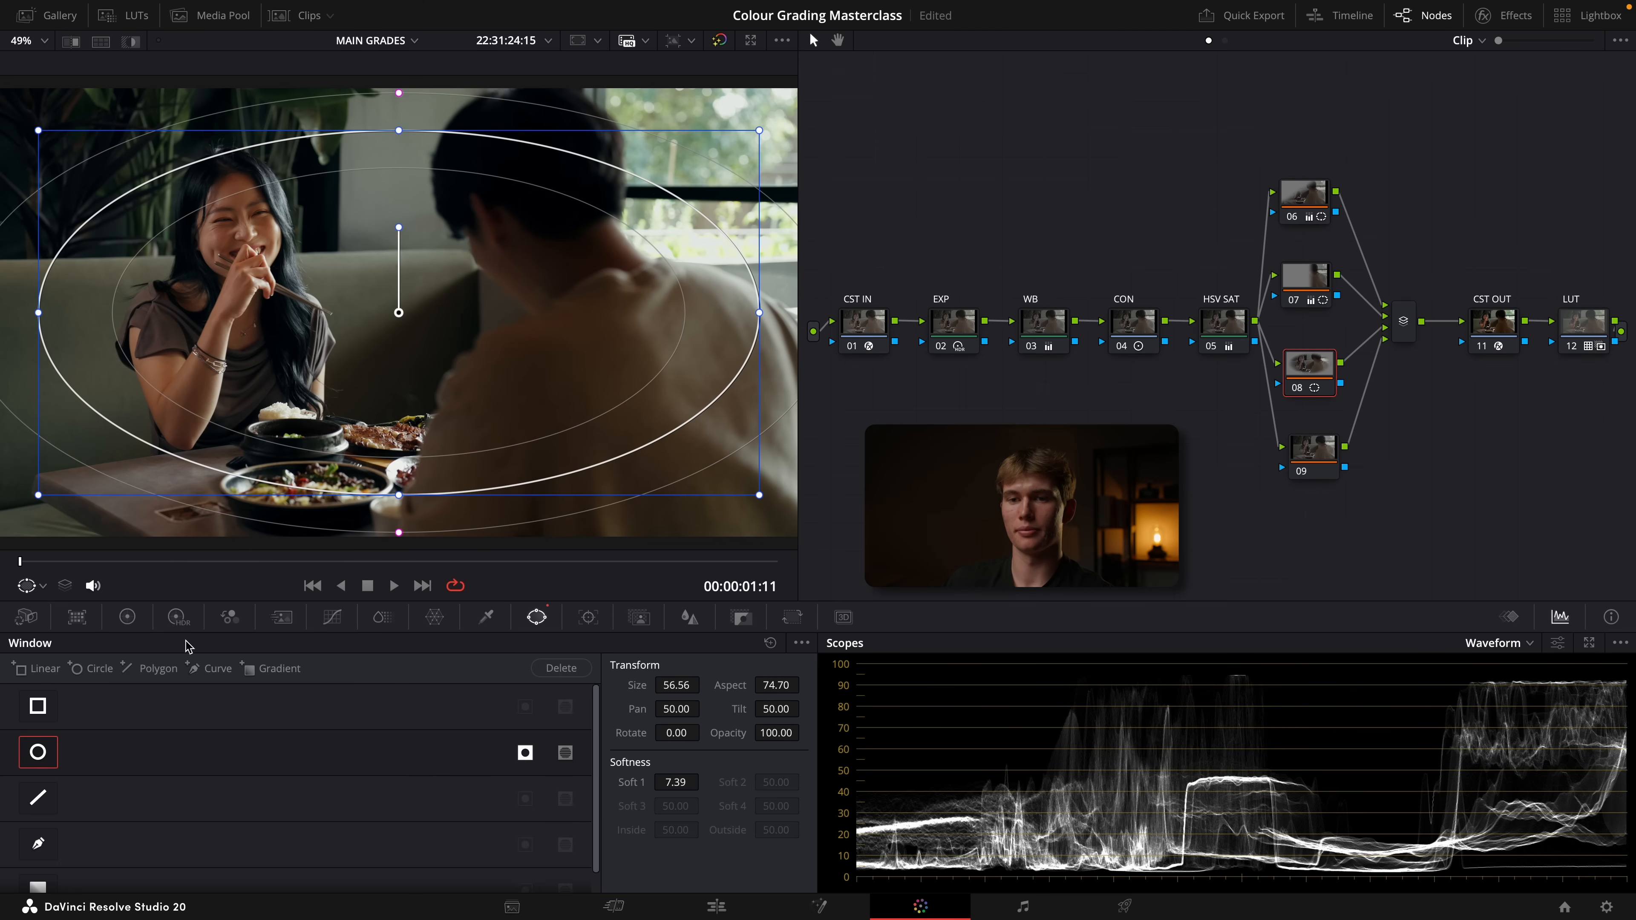
Lower the gamma on node 08 to darken the frame edges as a vignette, and check it full screen
{"action": "left_click", "coordinate": [127, 617]}
{"action": "left_click_drag", "start_coordinate": [328, 845], "coordinate": [294, 846]}
{"action": "key", "text": "super+f"}
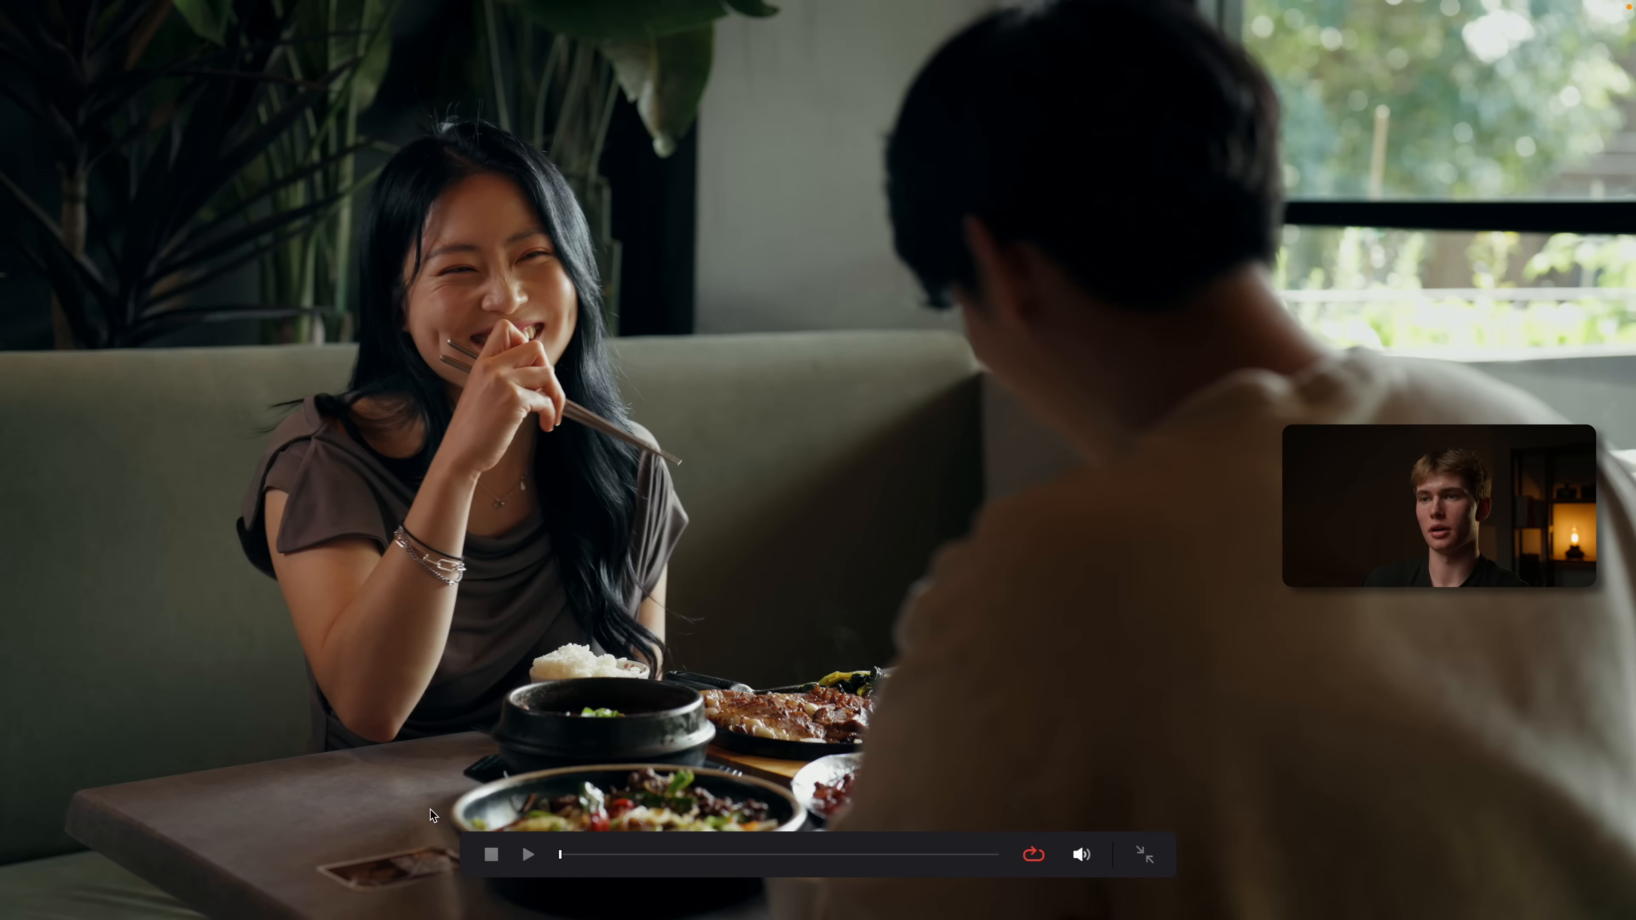
Compare the restaurant shot full screen with mask nodes 06 to 08 disabled and enabled
{"action": "key", "text": "super+f"}
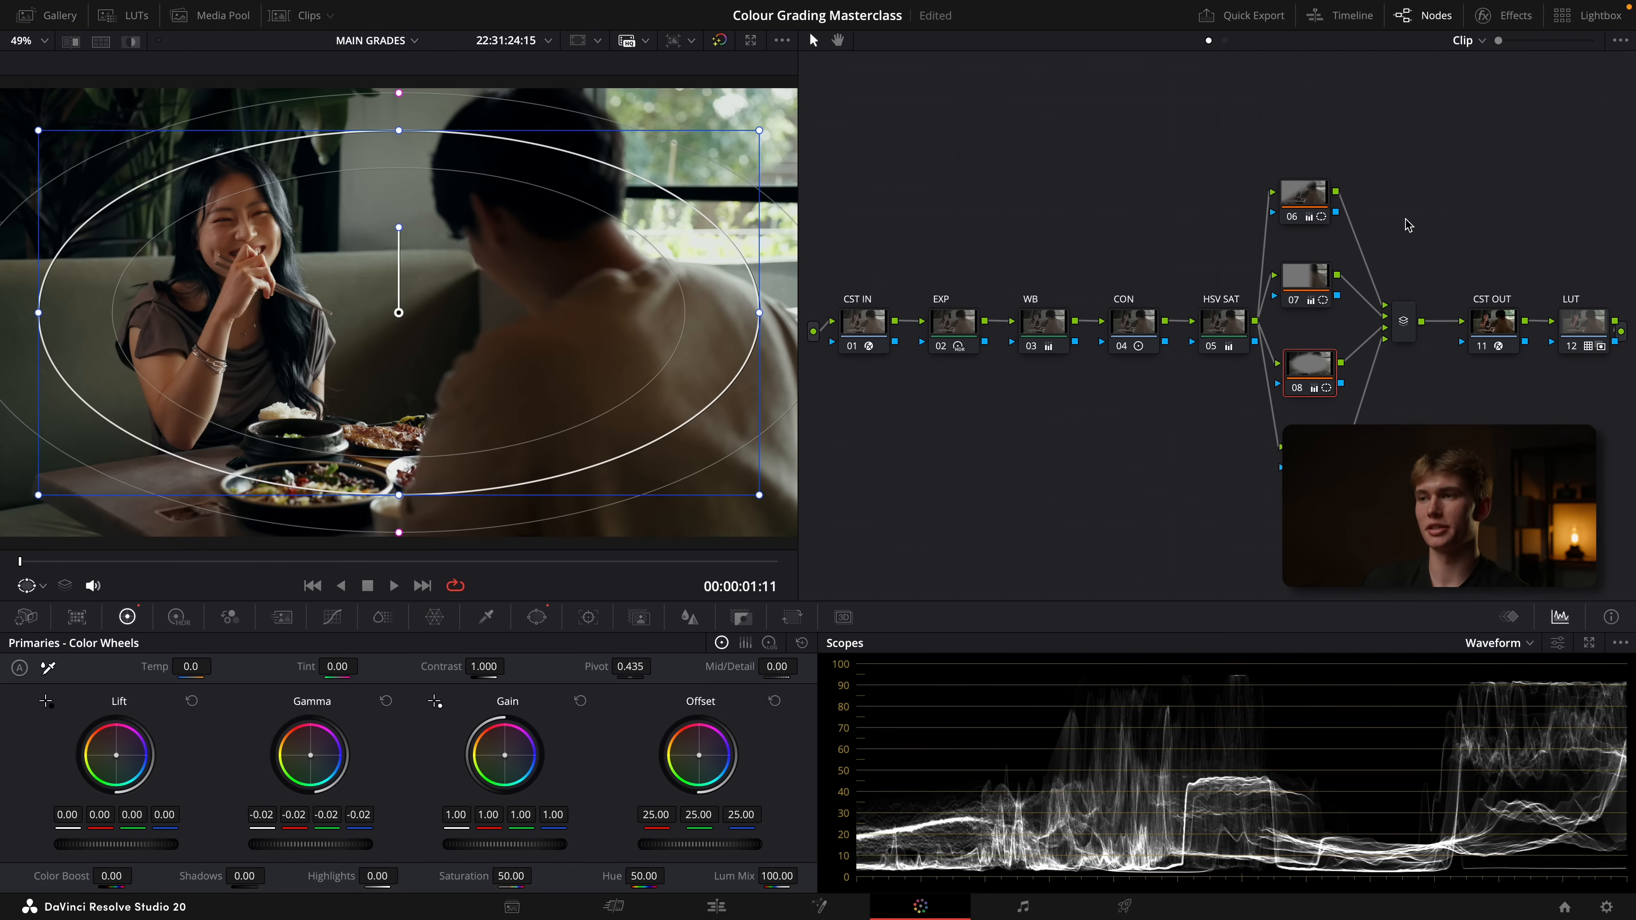
{"action": "key", "text": "super+f"}
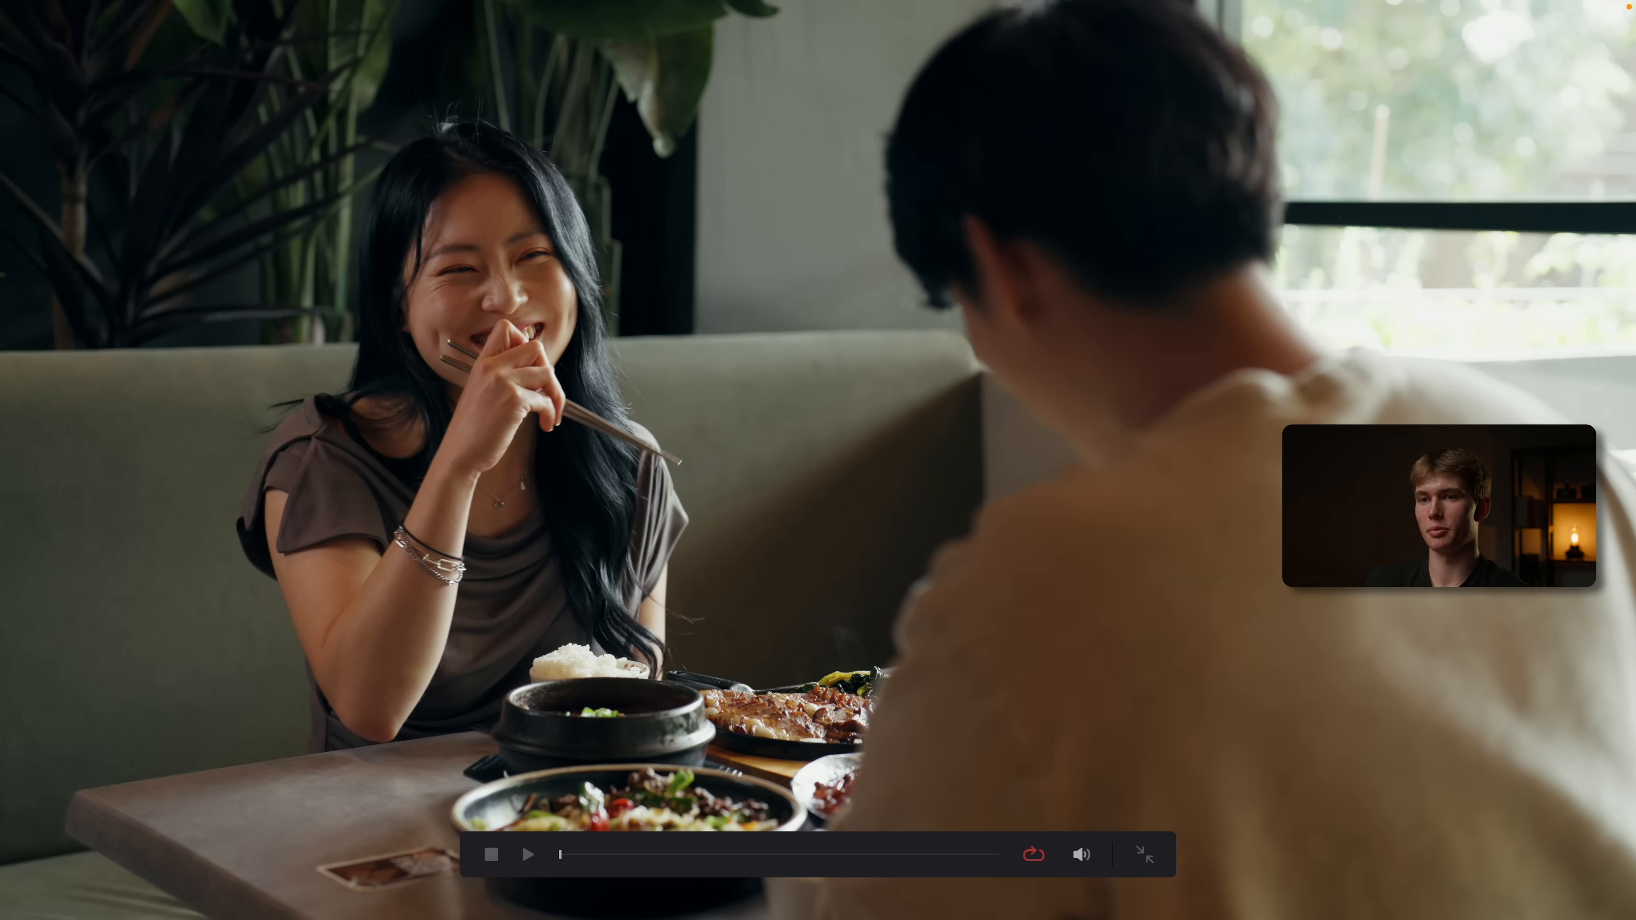
{"action": "key", "text": "super+d"}
{"action": "key", "text": "super+d"}
{"action": "key", "text": "super+d"}
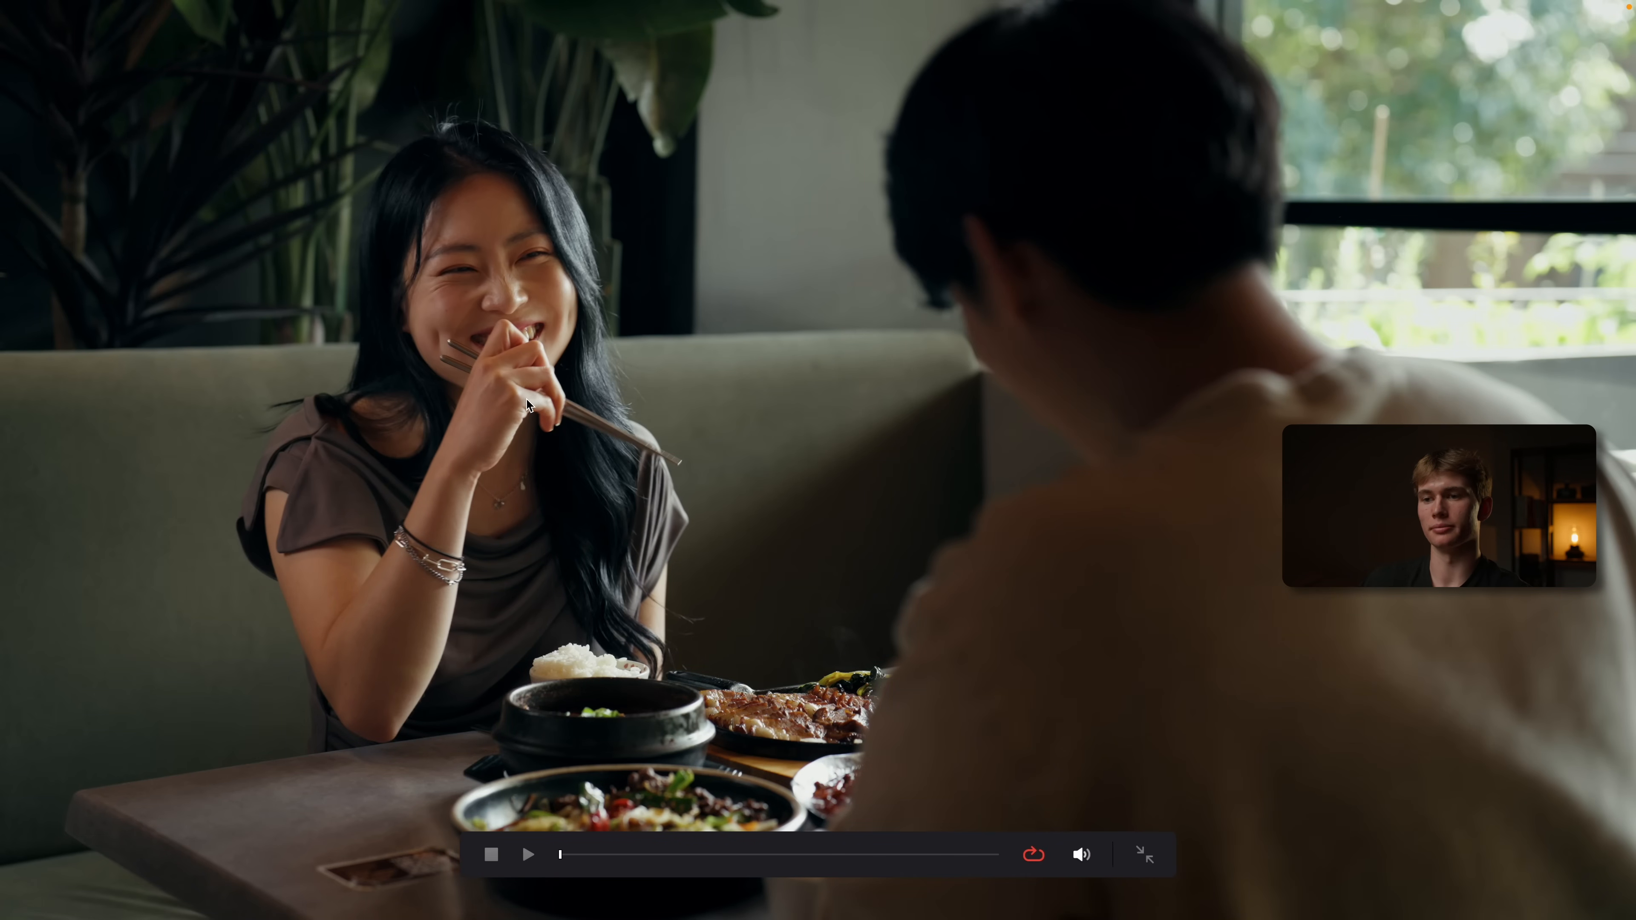
{"action": "key", "text": "super+f"}
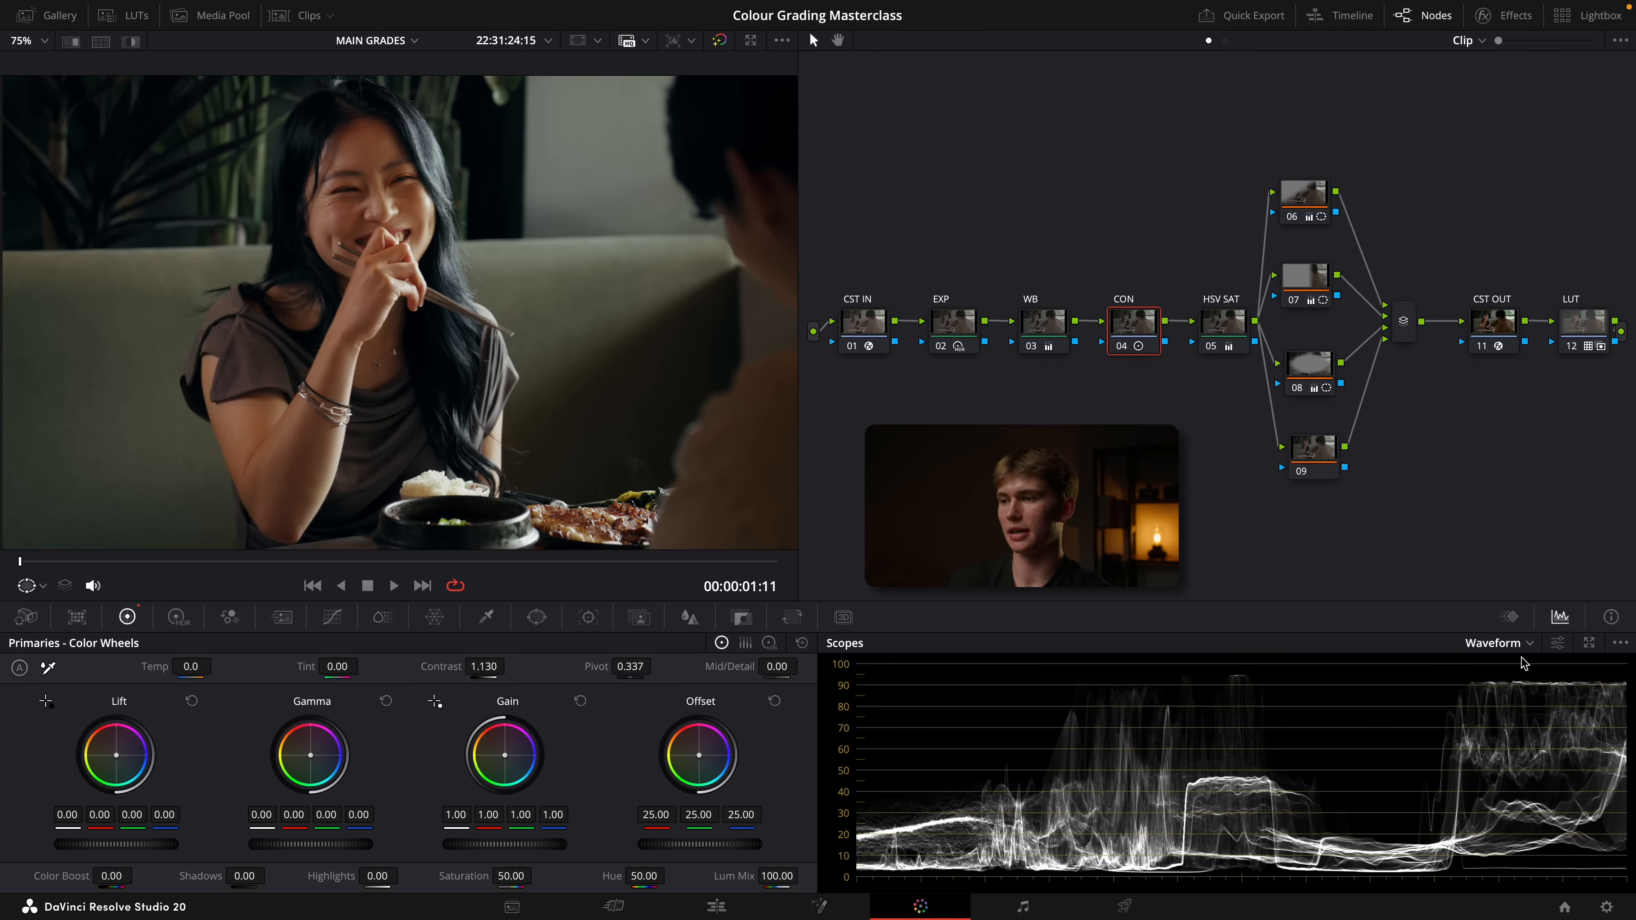
Using the vectorscope and the viewer's qualifier picker, set the WB node's offset to 22.95 red, 24.56 green, 25.65 blue and check it full screen
{"action": "left_click", "coordinate": [1497, 642]}
{"action": "left_click", "coordinate": [1510, 701]}
{"action": "left_click", "coordinate": [1030, 325]}
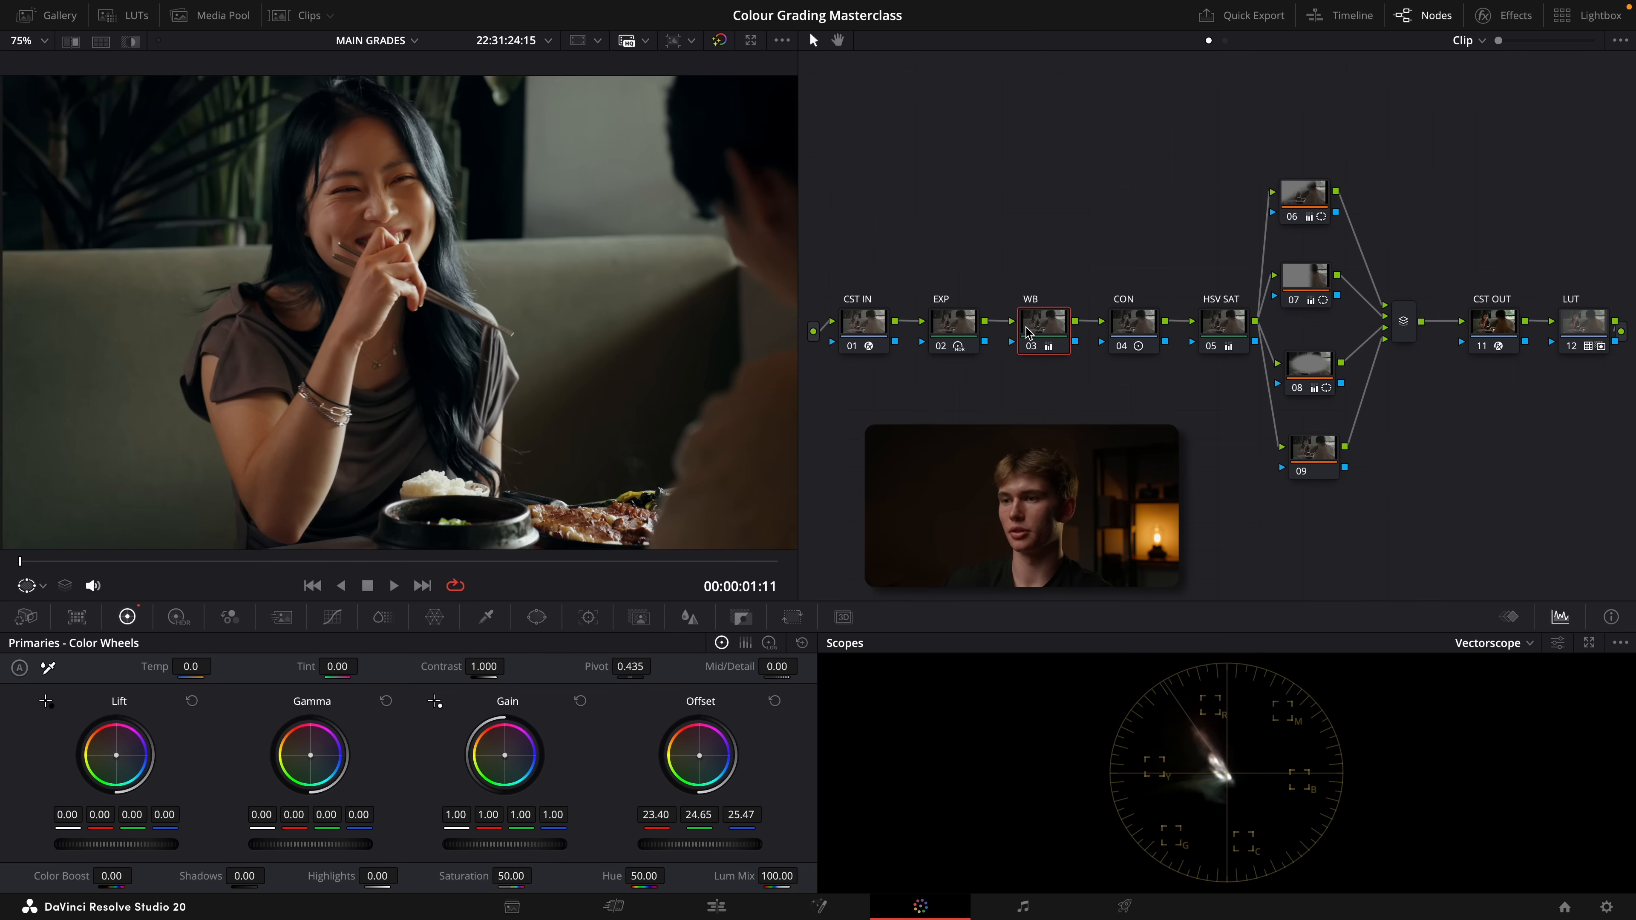
{"action": "left_click", "coordinate": [43, 586]}
{"action": "left_click", "coordinate": [58, 612]}
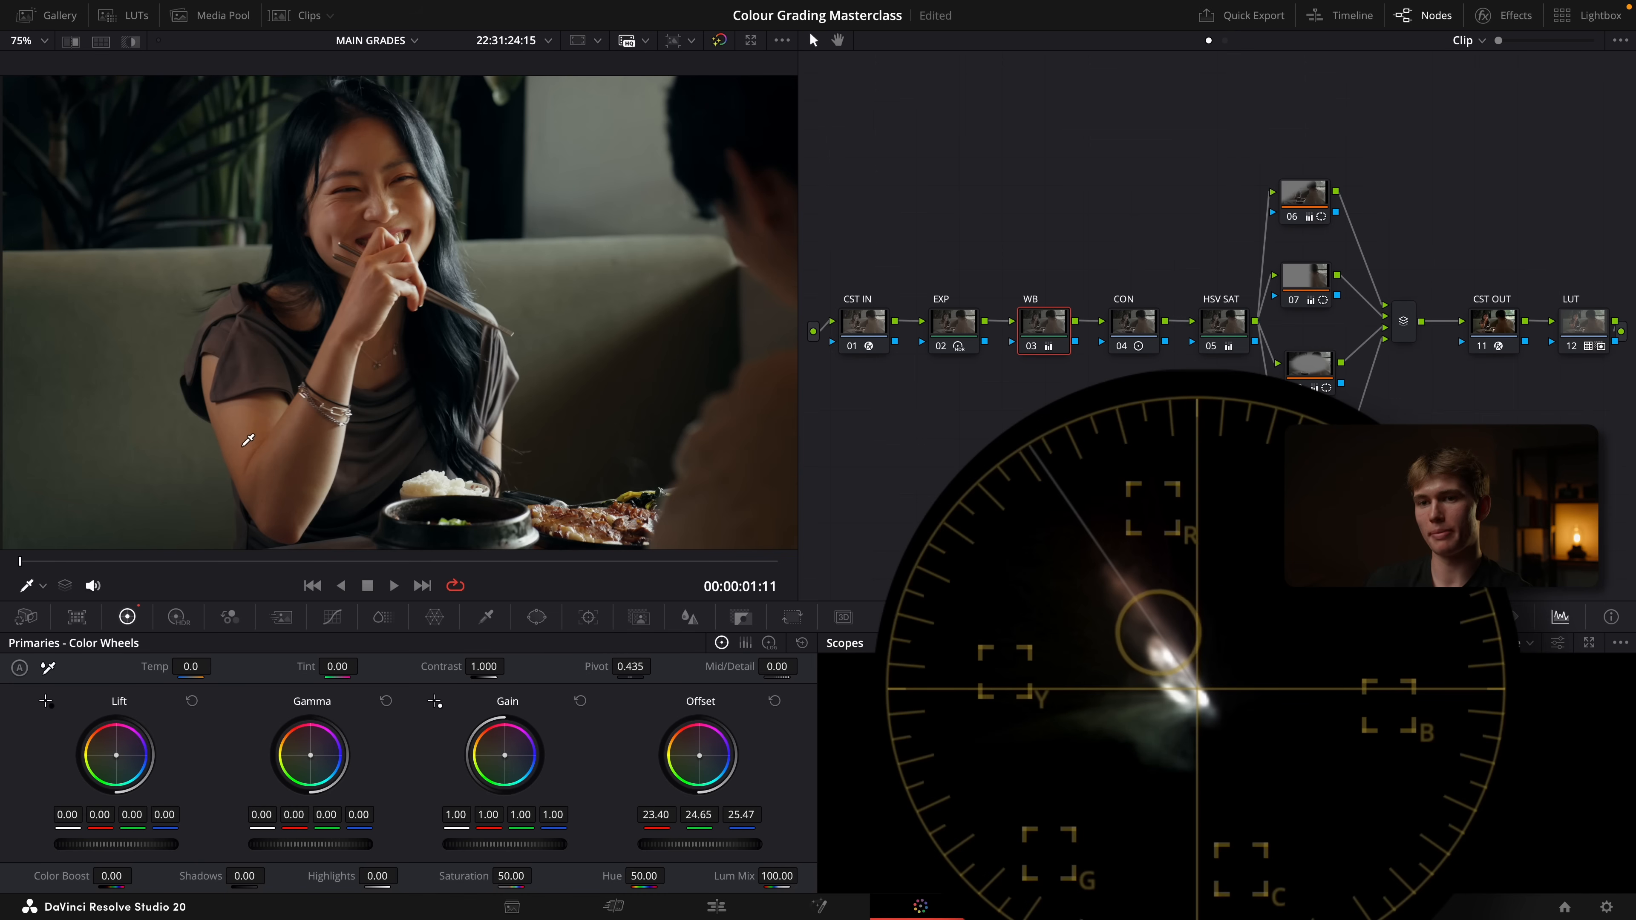
{"action": "left_click_drag", "start_coordinate": [700, 755], "coordinate": [705, 757]}
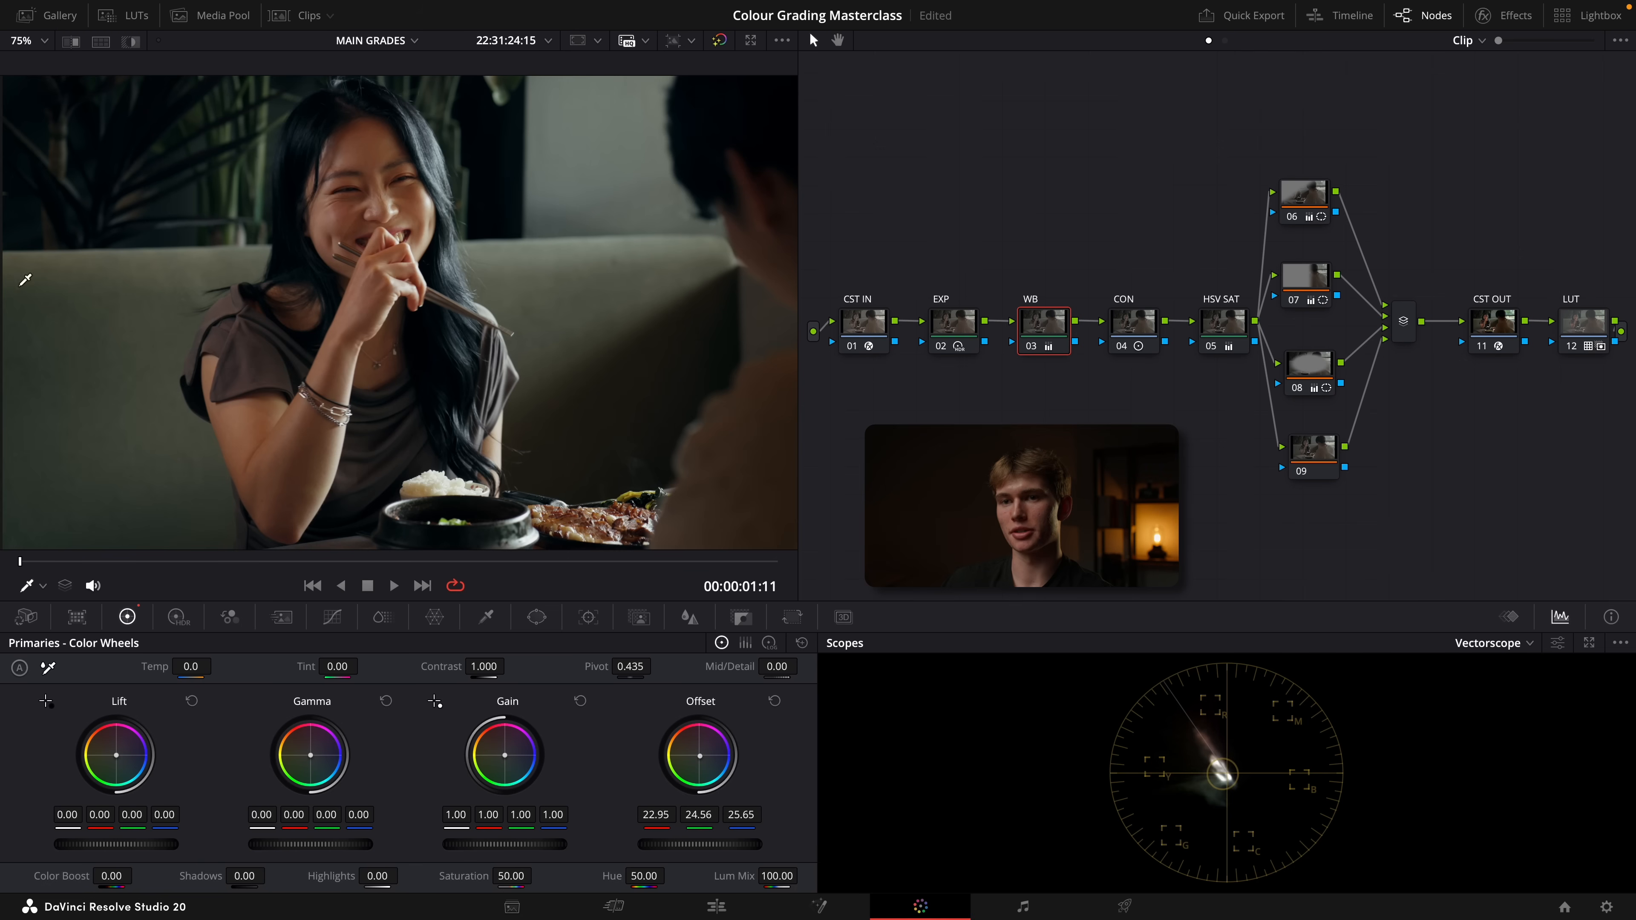
{"action": "key", "text": "shift+z"}
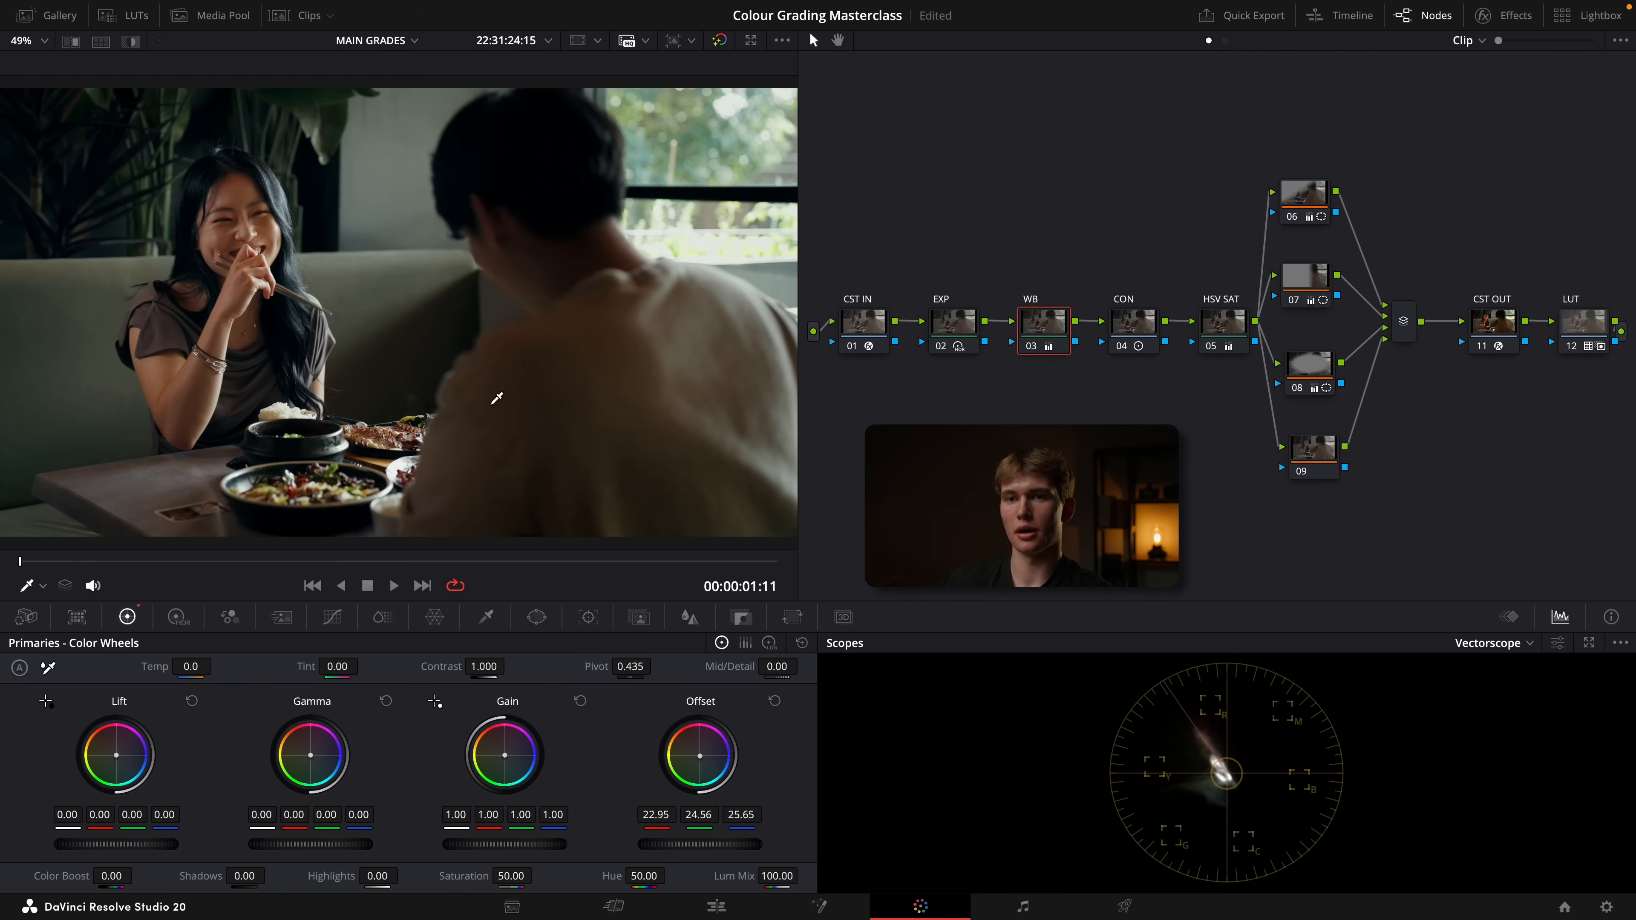
{"action": "key", "text": "ctrl+f"}
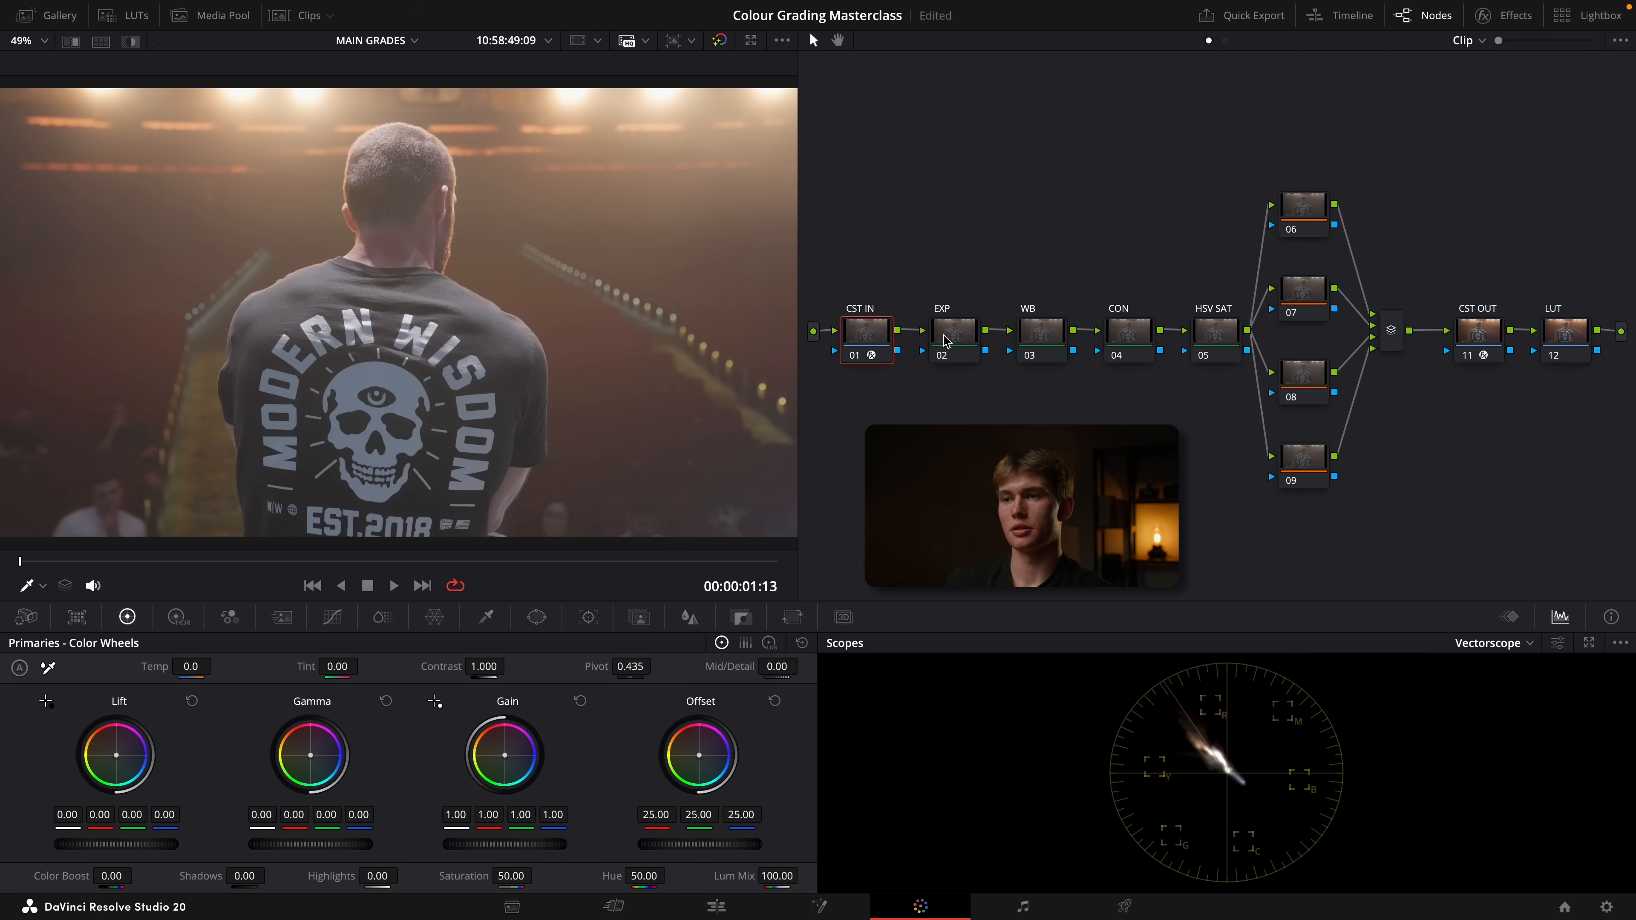
Show the waveform scope and lower the EXP node's HDR global exposure to -1.17 on the stage clip
{"action": "left_click", "coordinate": [943, 336]}
{"action": "left_click", "coordinate": [1531, 642]}
{"action": "left_click", "coordinate": [1496, 683]}
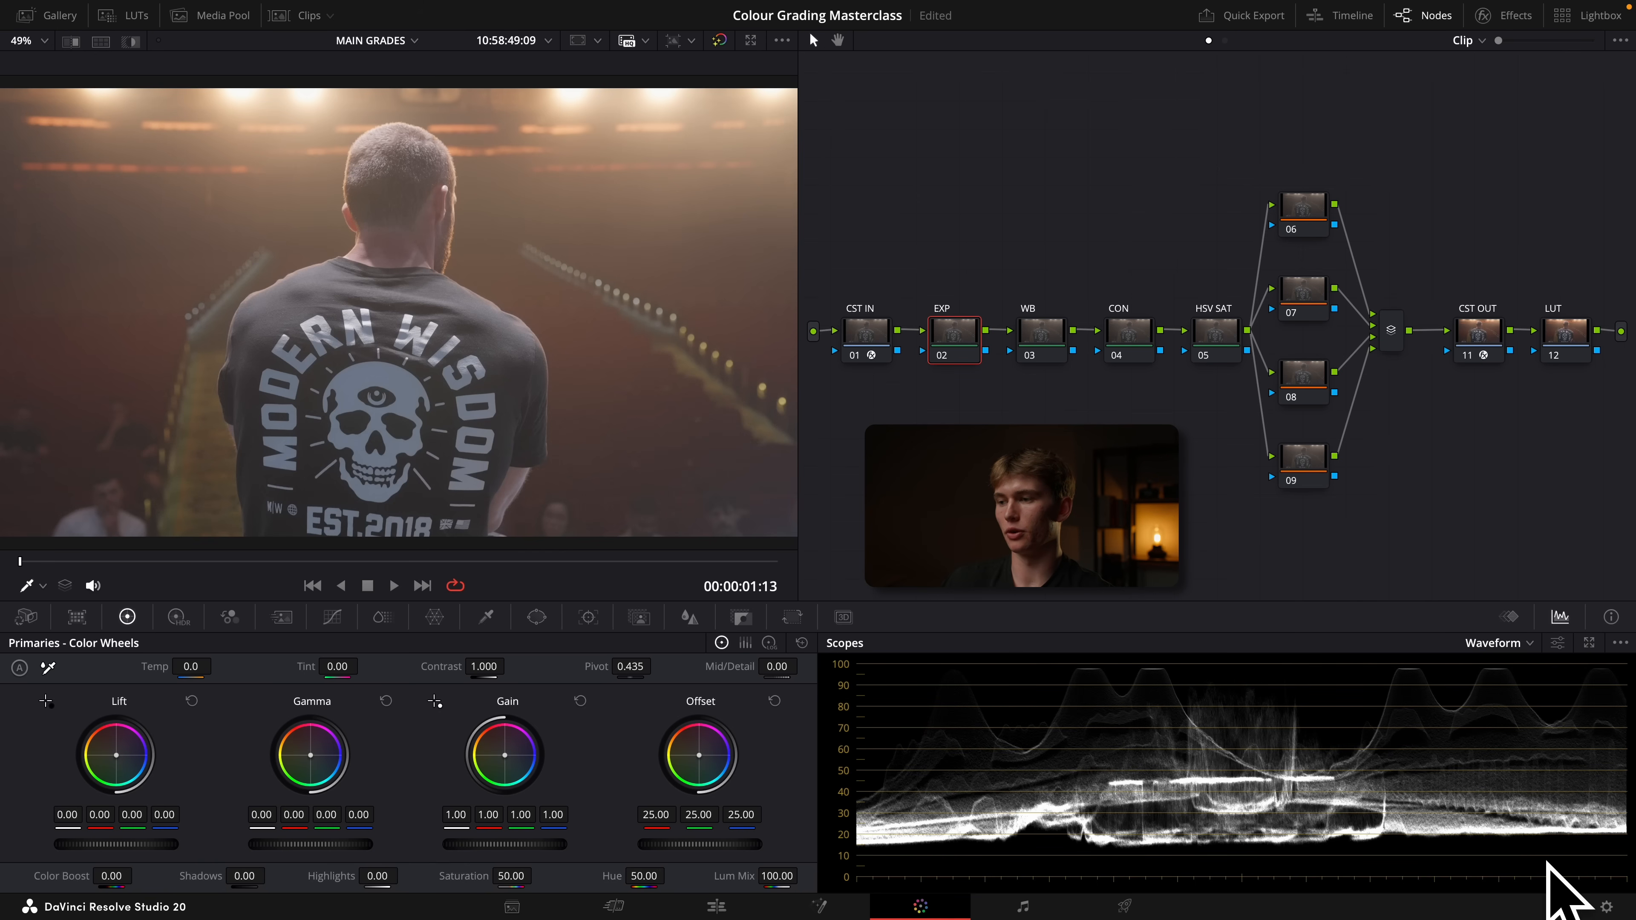
{"action": "left_click", "coordinate": [178, 617]}
{"action": "left_click_drag", "start_coordinate": [699, 812], "coordinate": [624, 813]}
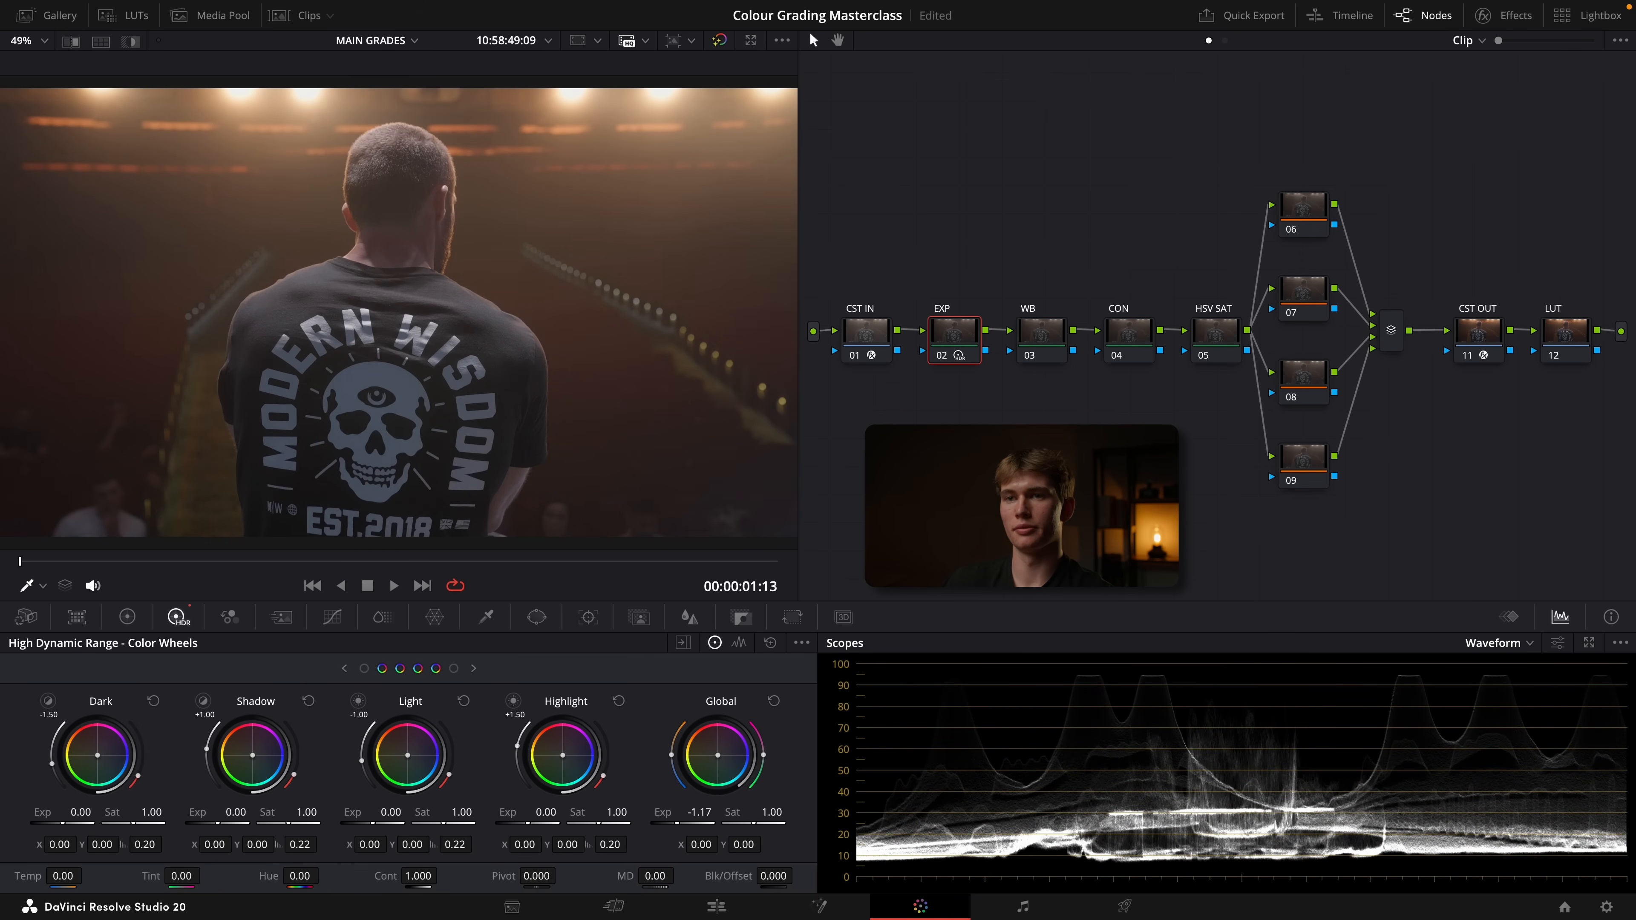
Switch the waveform to colorized RGB and balance the shirt's lettering on the WB node with offset 25.00 red, 24.68 green, 23.64 blue
{"action": "left_click", "coordinate": [1041, 343]}
{"action": "scroll", "coordinate": [364, 298], "scroll_direction": "up", "scroll_amount": 5}
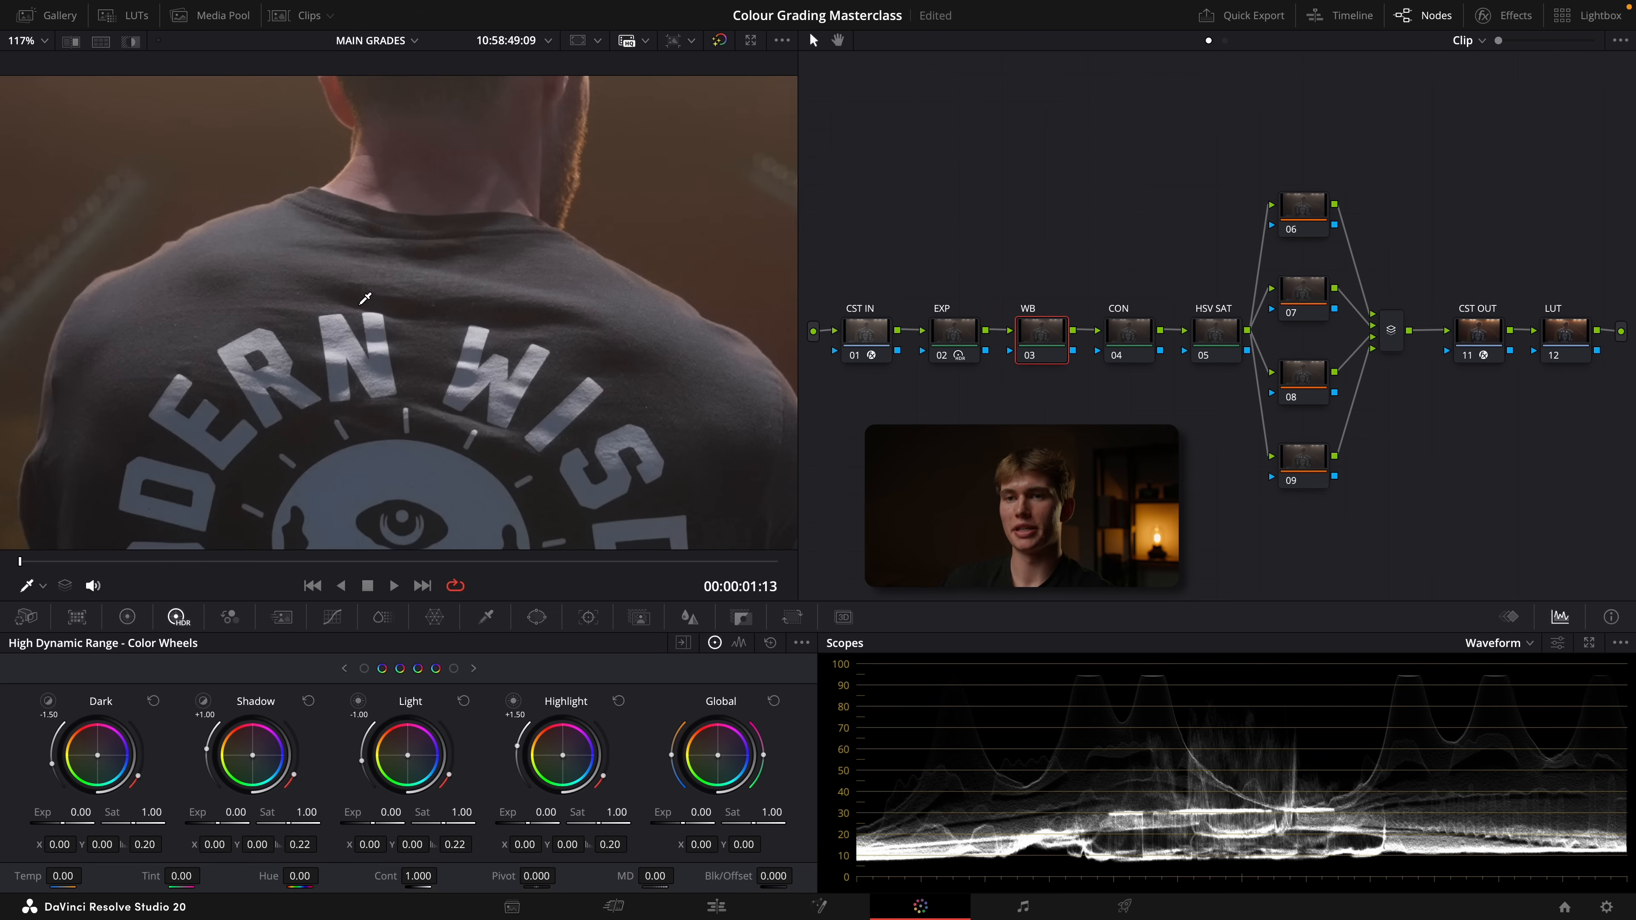
{"action": "scroll", "coordinate": [347, 168], "scroll_direction": "down", "scroll_amount": 3}
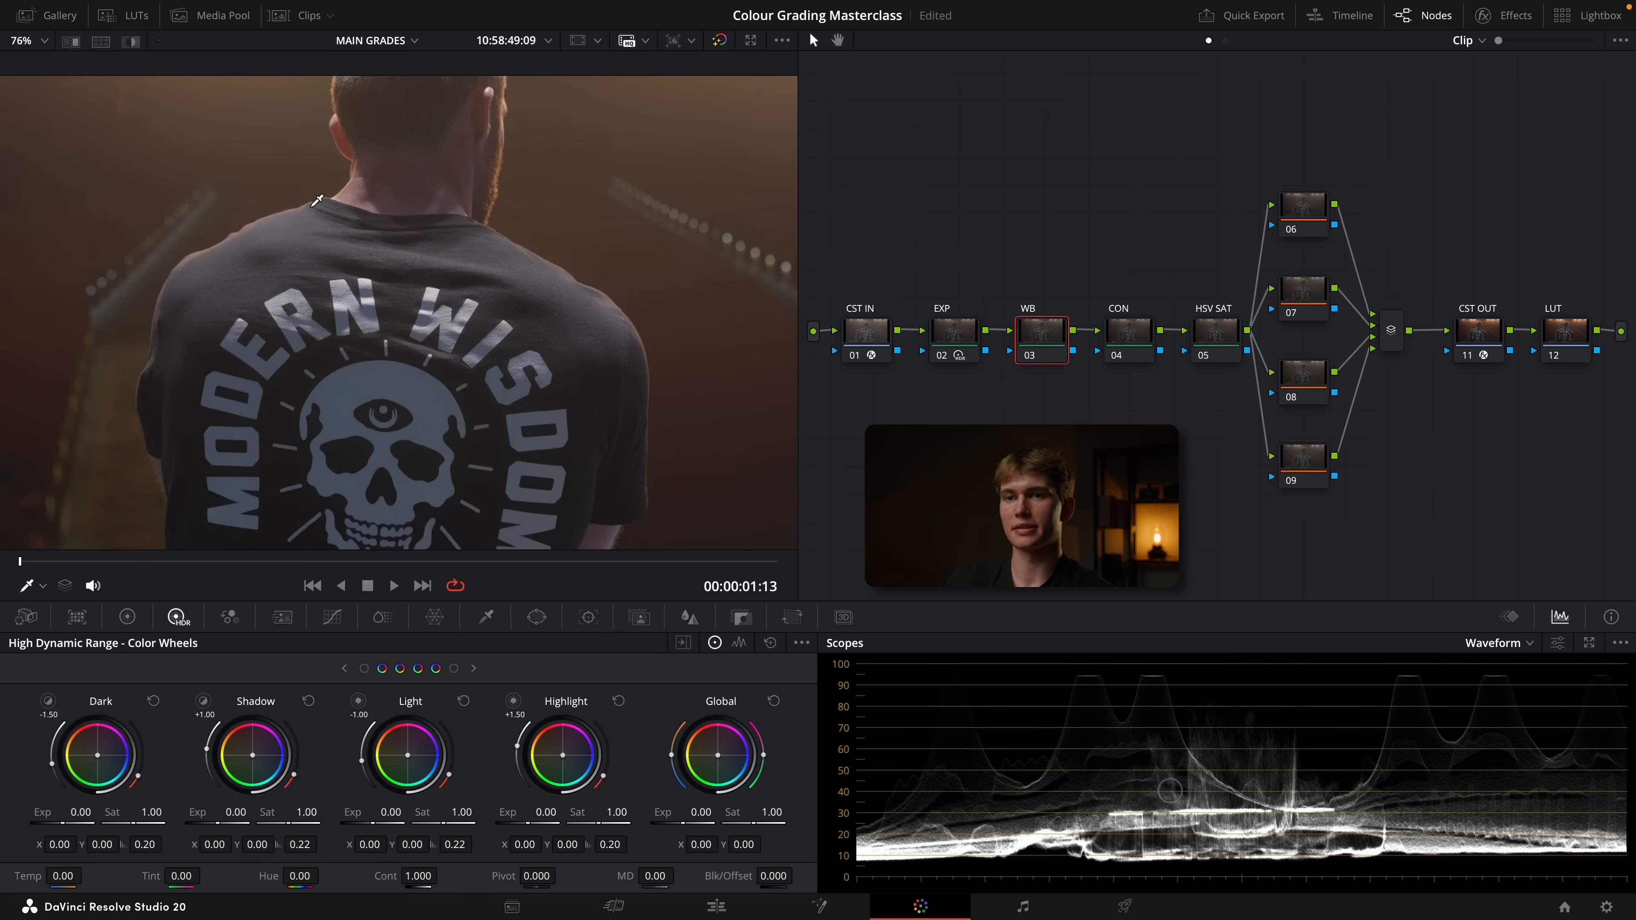
{"action": "scroll", "coordinate": [386, 177], "scroll_direction": "up", "scroll_amount": 2}
{"action": "key", "text": "shift+z"}
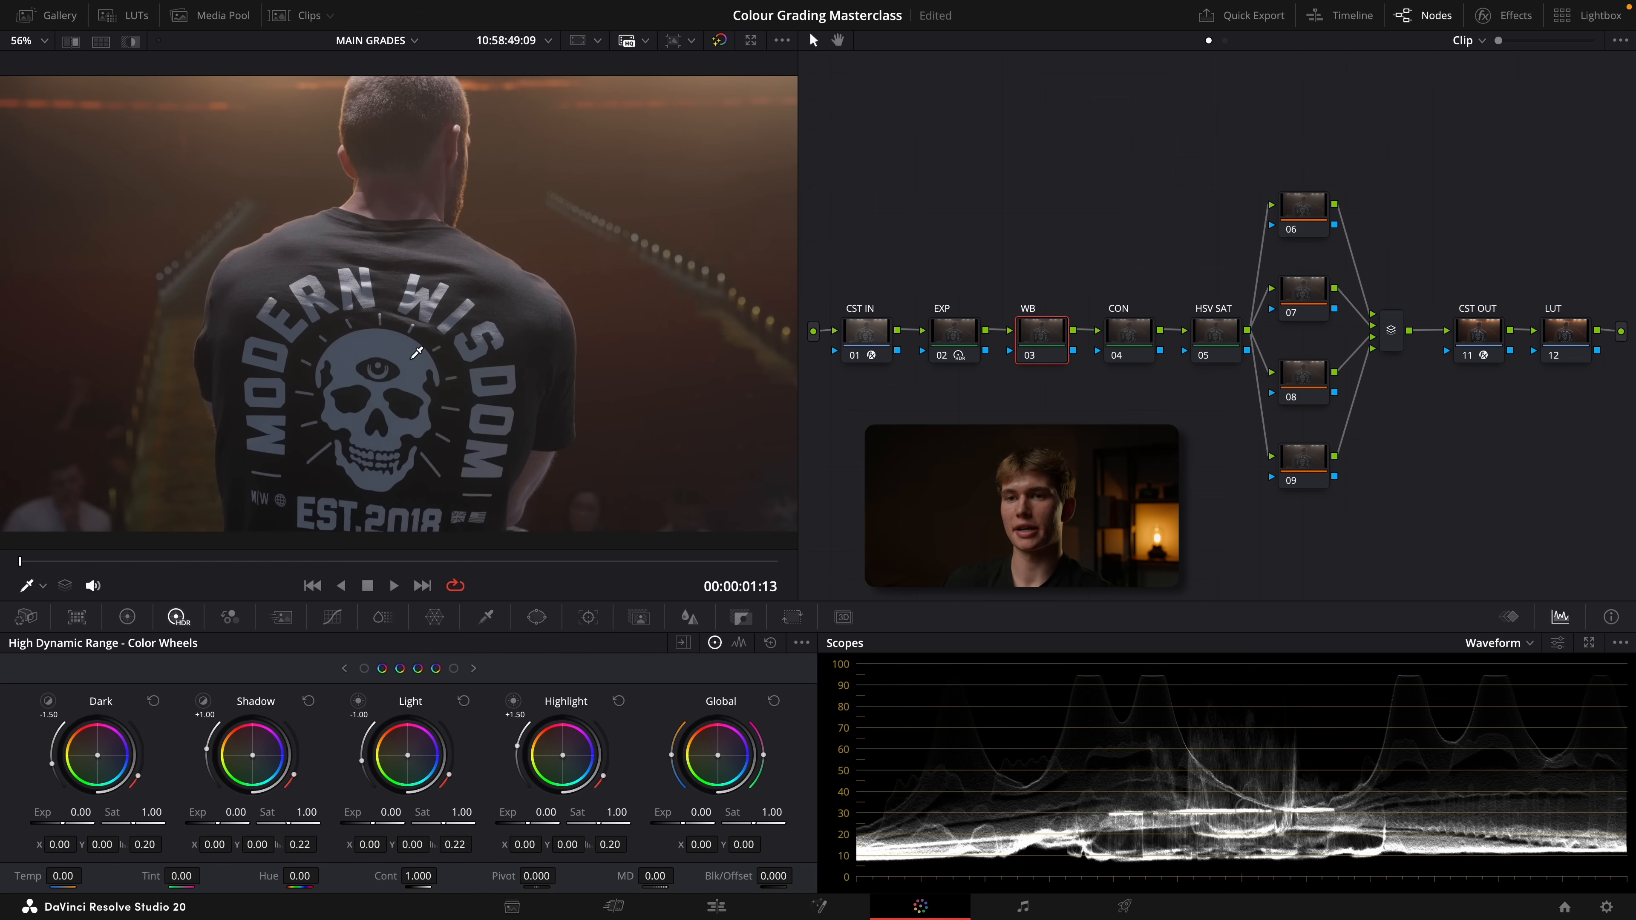
{"action": "scroll", "coordinate": [327, 289], "scroll_direction": "up", "scroll_amount": 5}
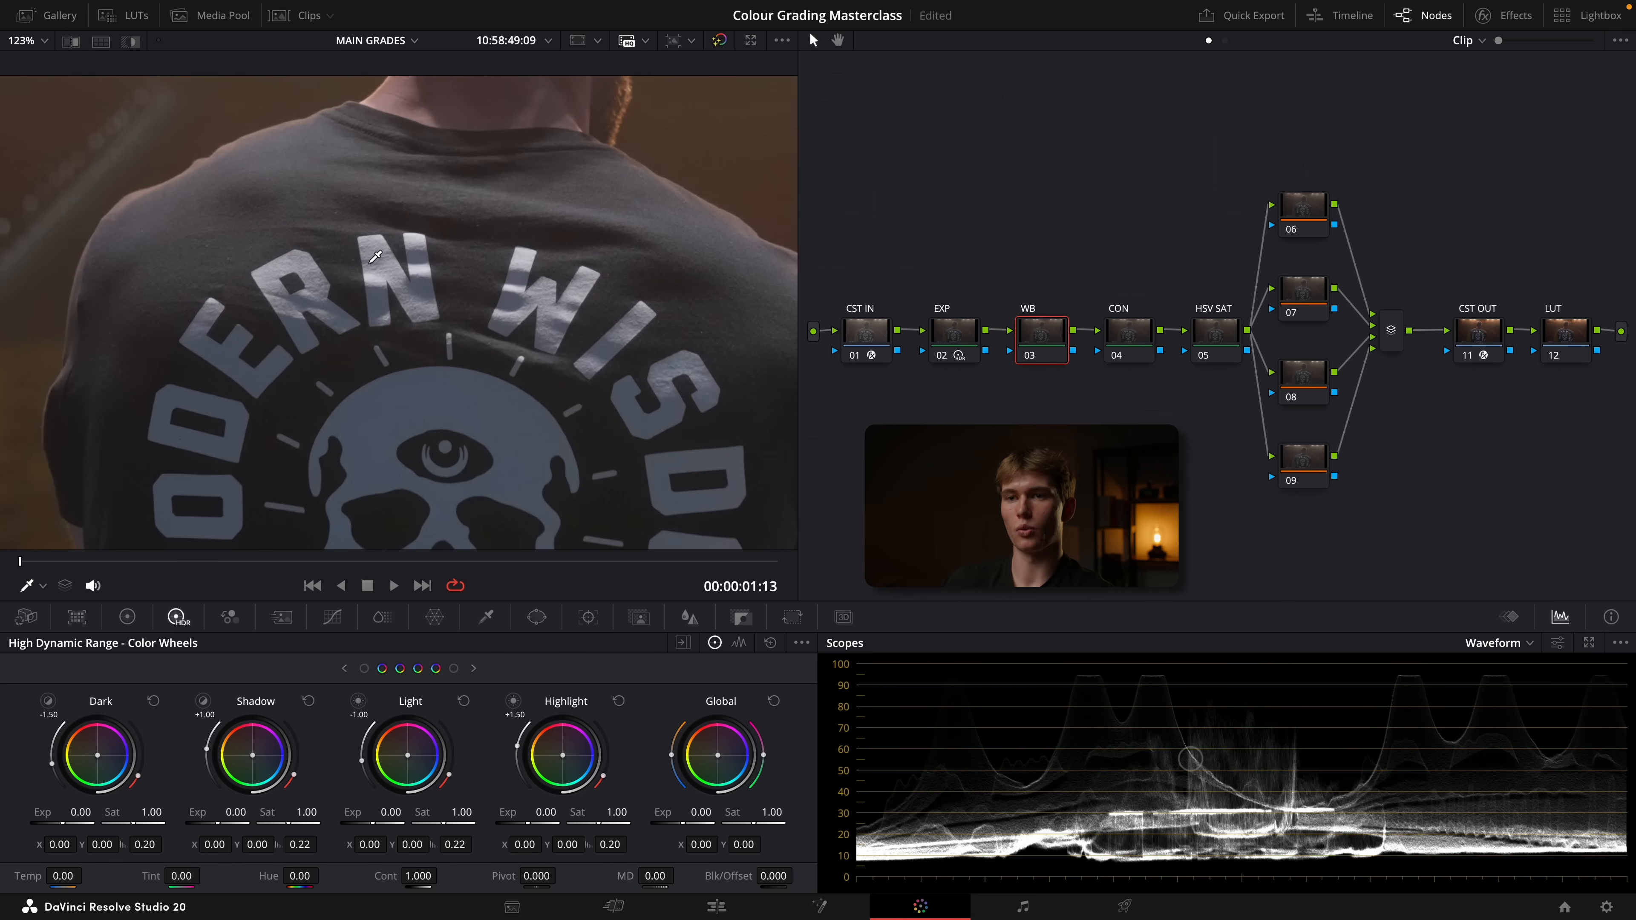
{"action": "left_click", "coordinate": [1557, 643]}
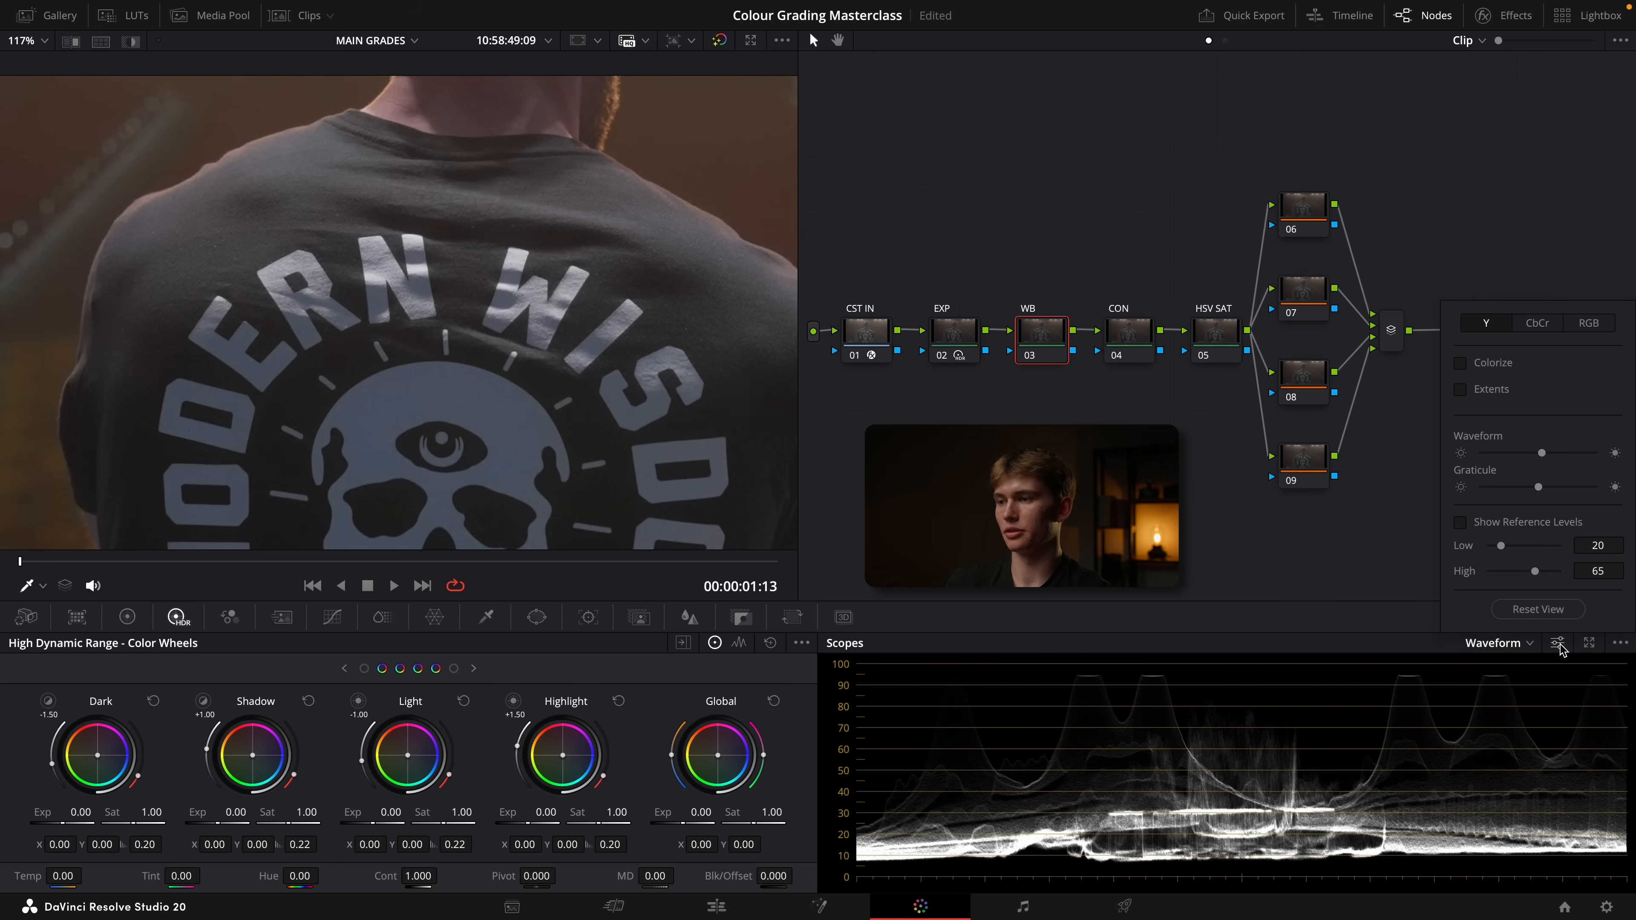
{"action": "left_click", "coordinate": [1589, 326]}
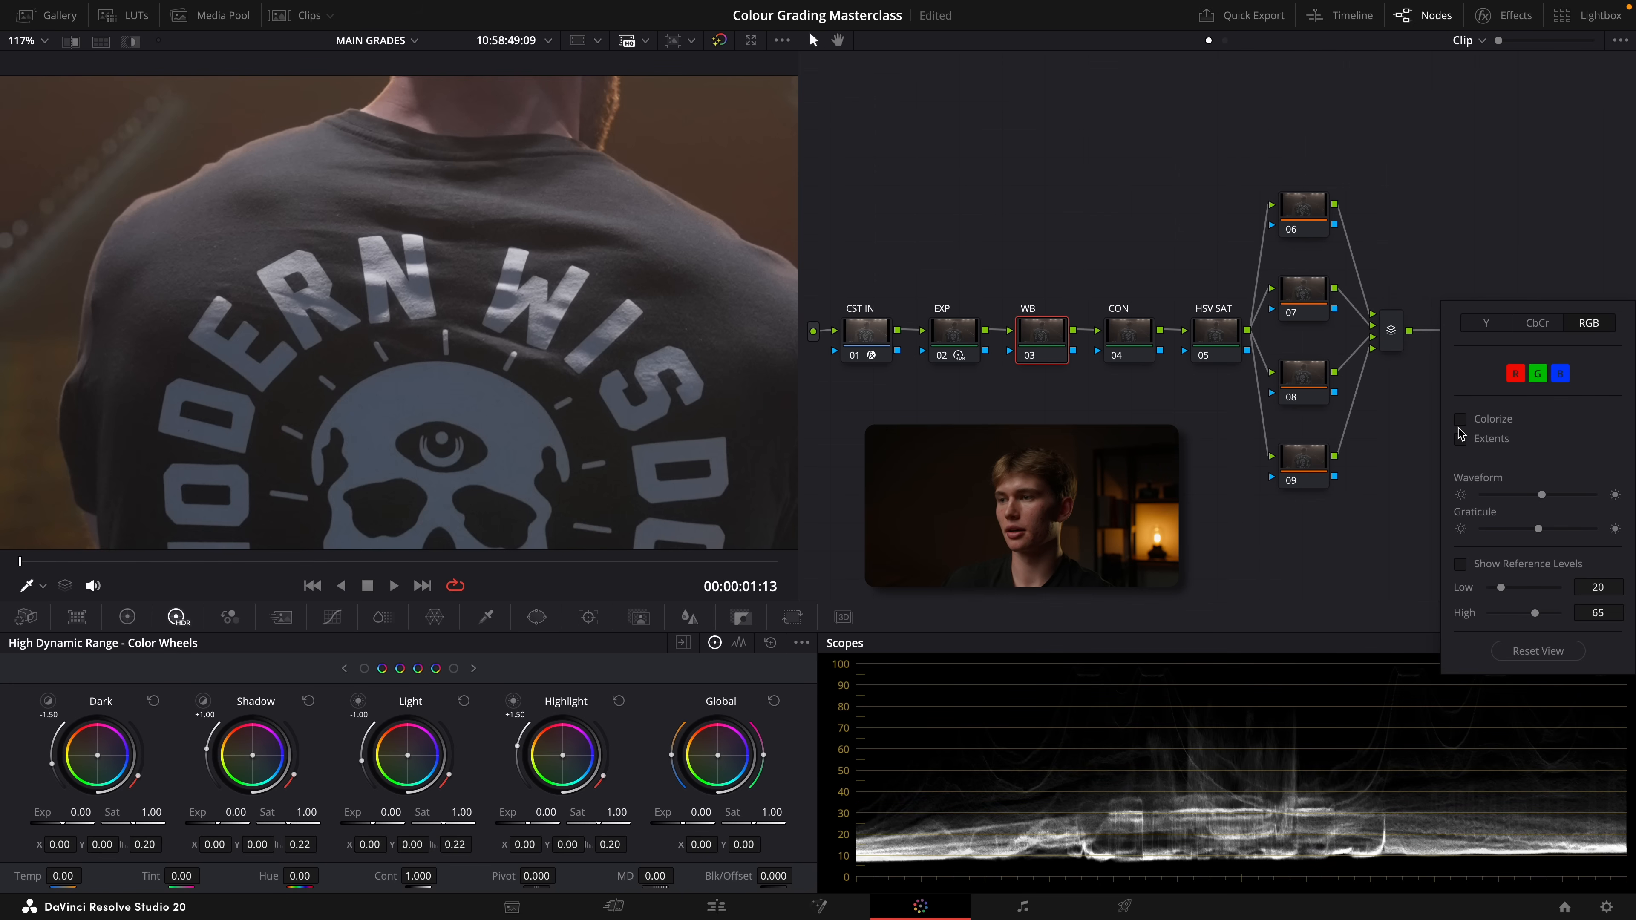
{"action": "left_click", "coordinate": [1344, 526]}
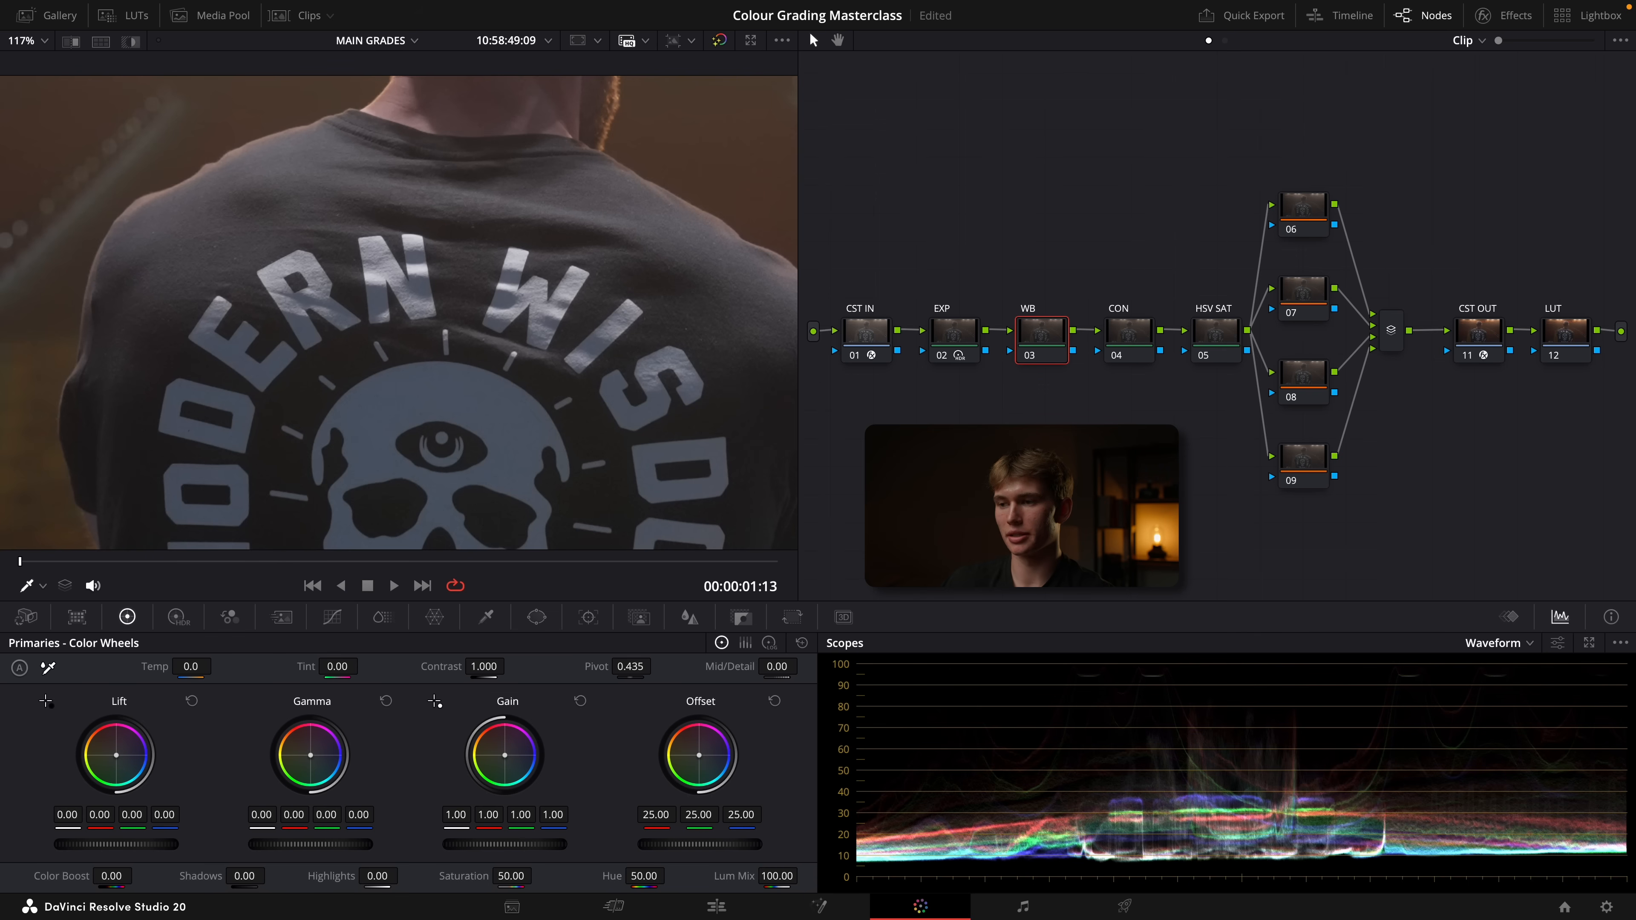
{"action": "left_click_drag", "start_coordinate": [742, 819], "coordinate": [691, 814]}
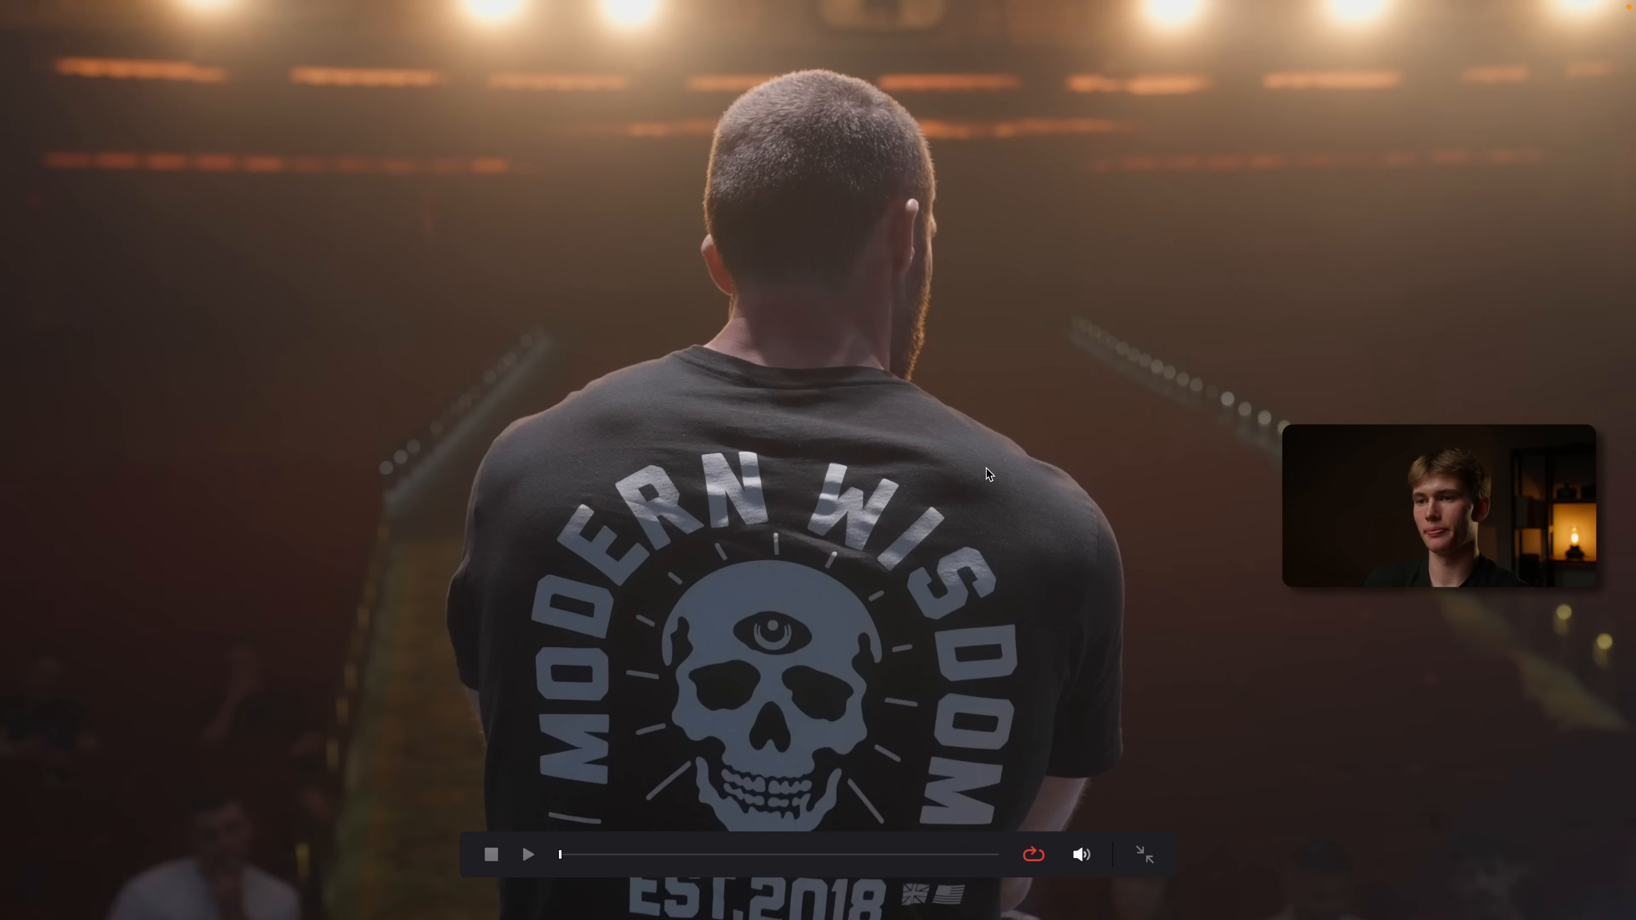
{"action": "key", "text": "Escape"}
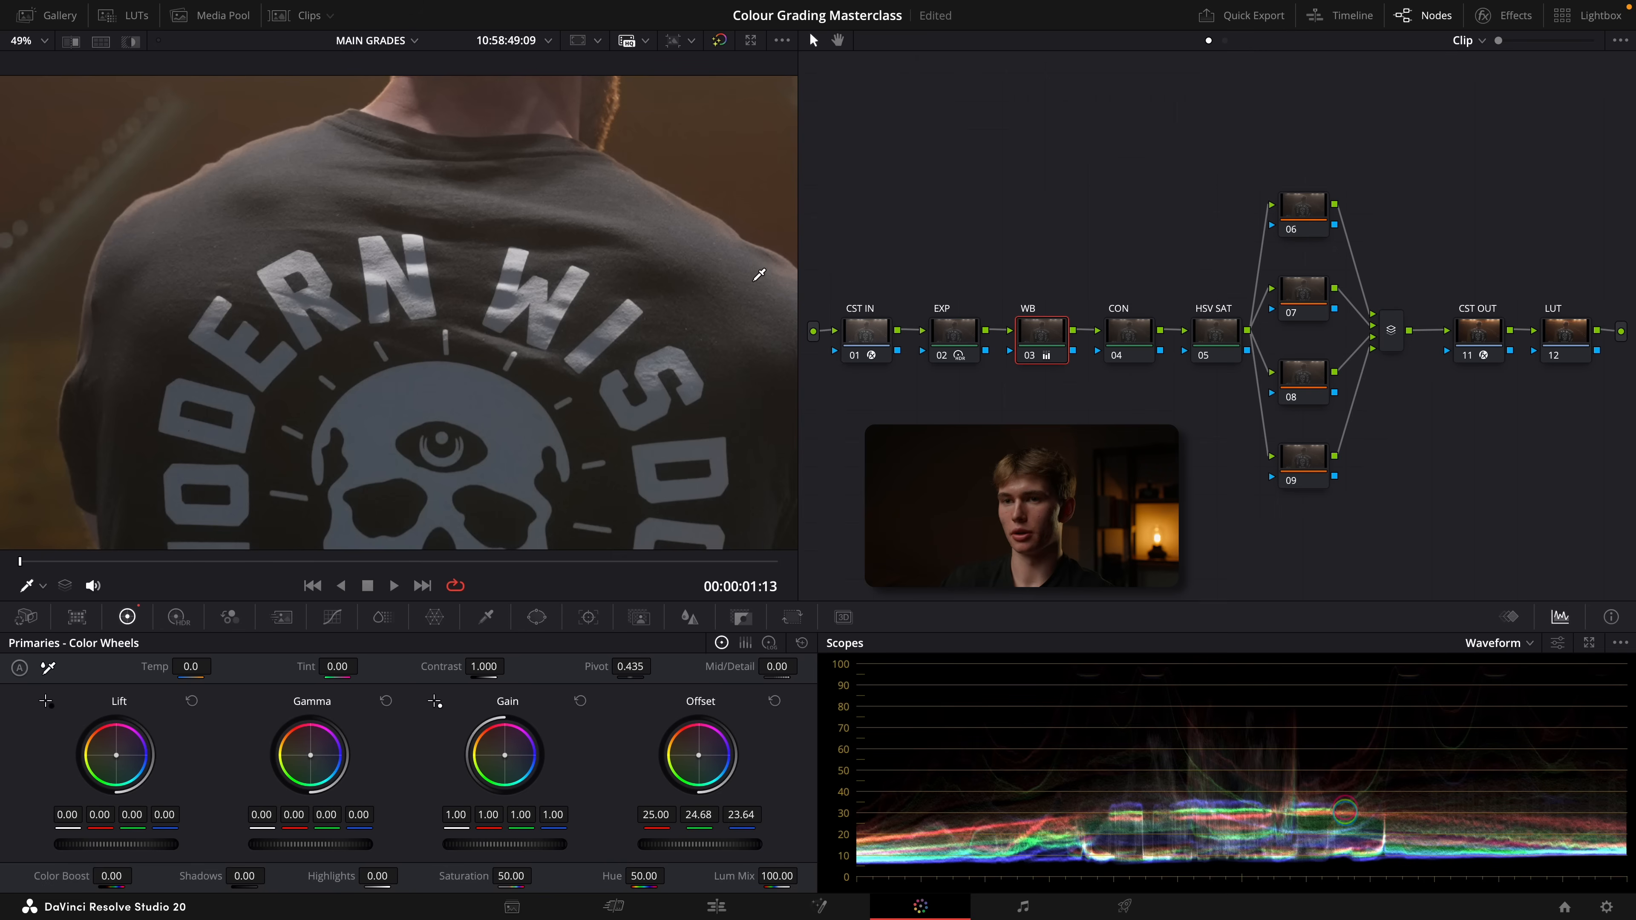
Set the contrast to 1.092 and the pivot to 0.321 on the CON node
{"action": "left_click", "coordinate": [1129, 332]}
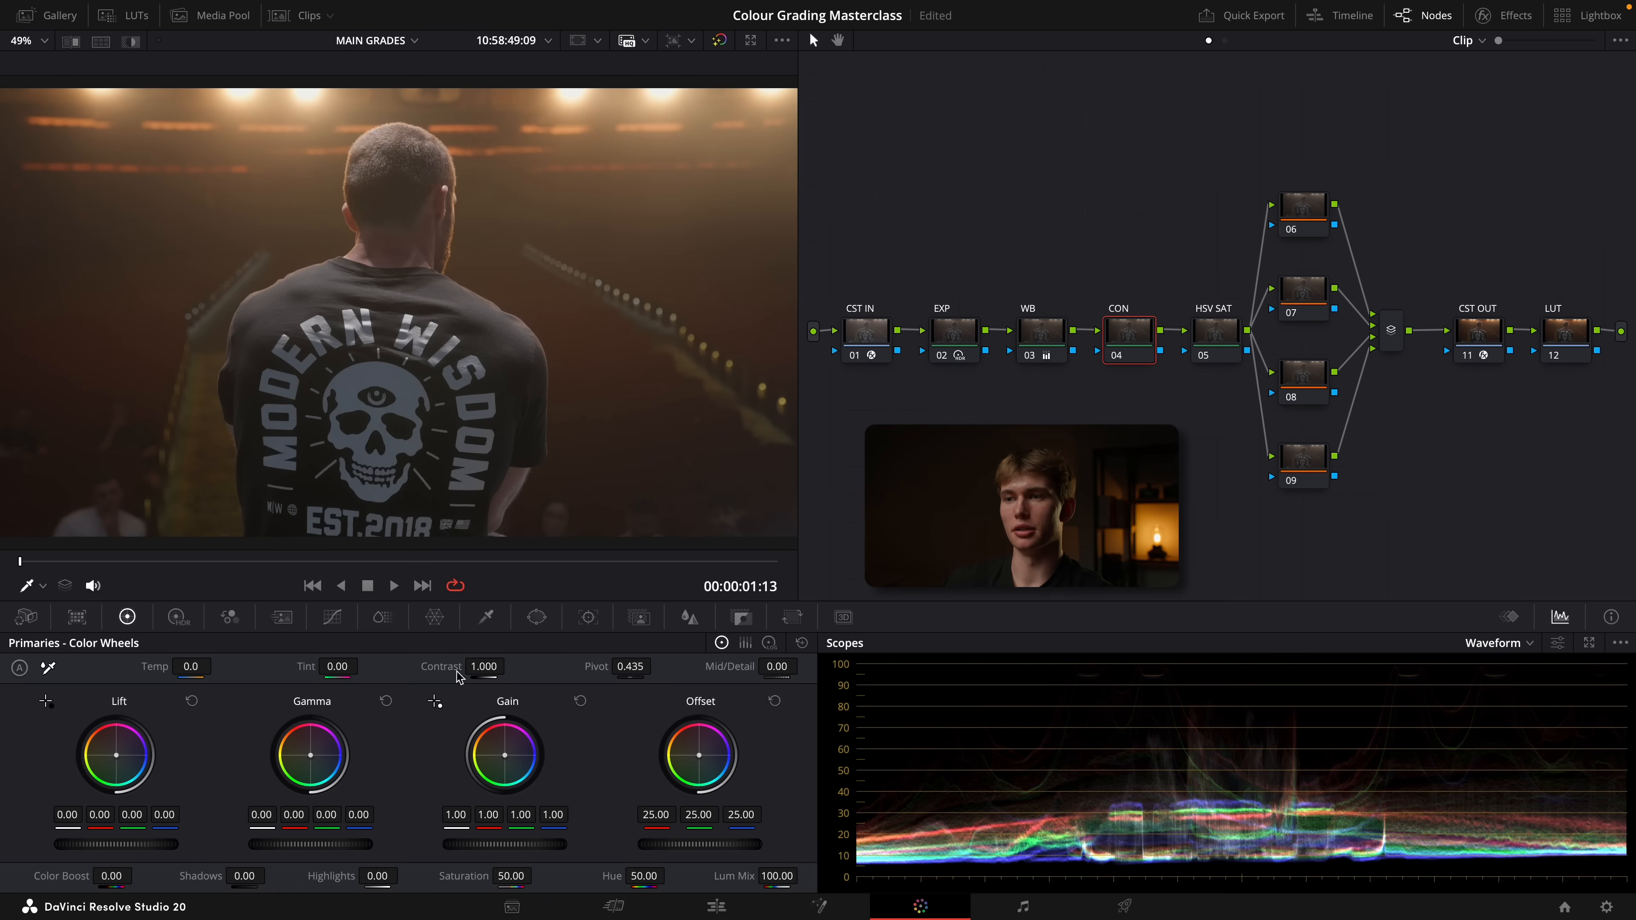
{"action": "left_click_drag", "start_coordinate": [483, 667], "coordinate": [656, 667]}
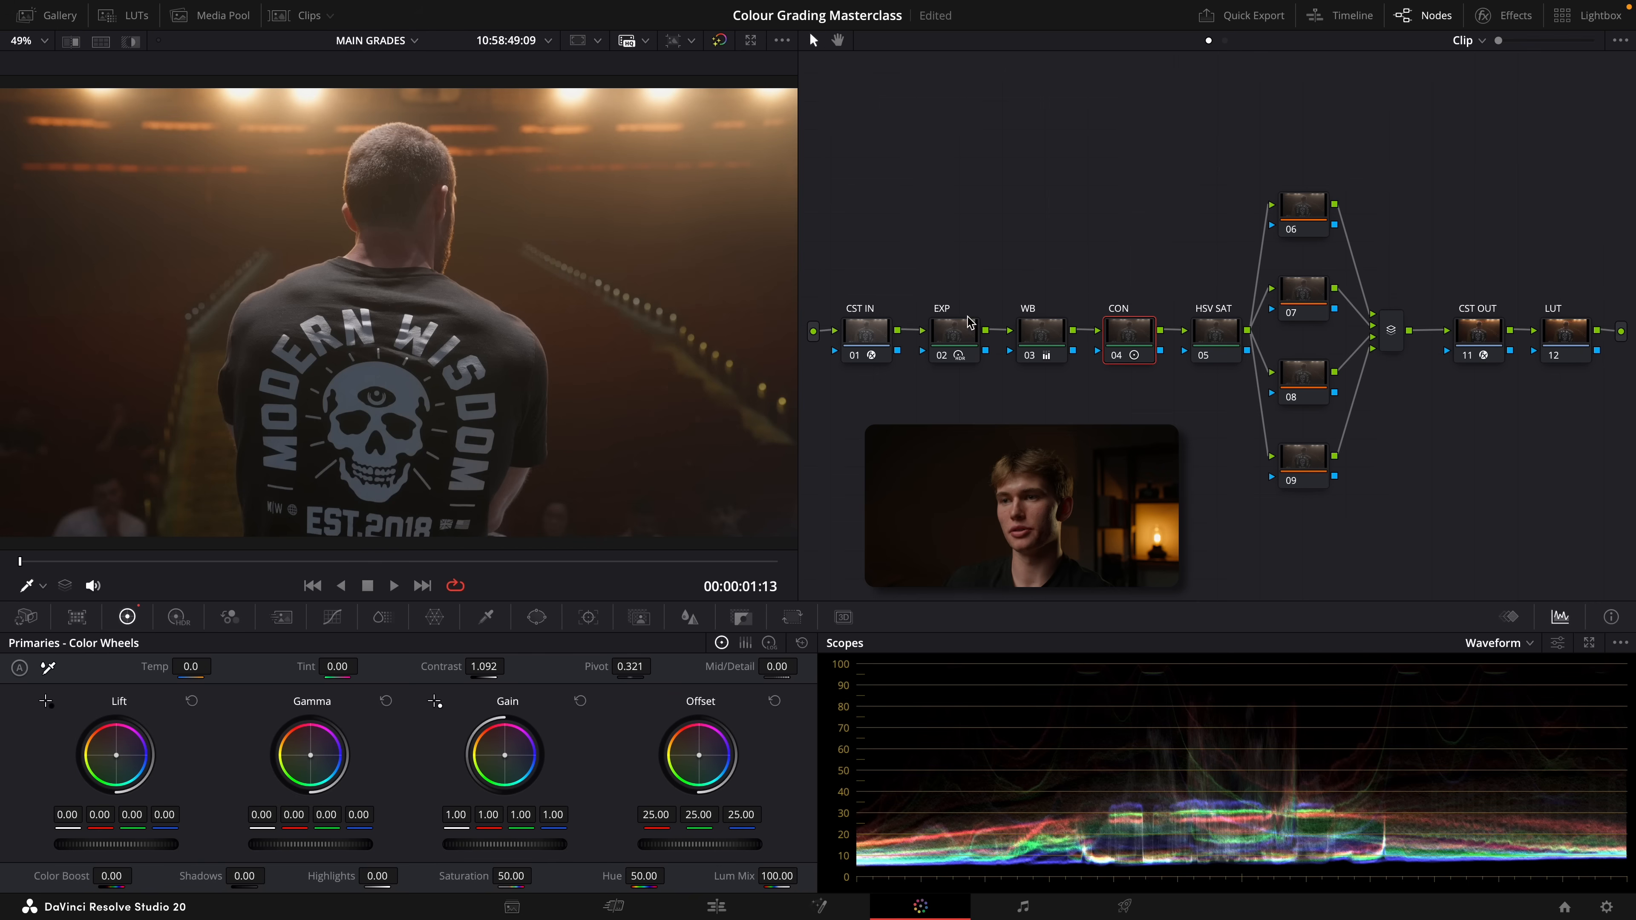
Lower the highlights on the EXP node to tame the stage lights, and check the image full screen
{"action": "left_click", "coordinate": [954, 349]}
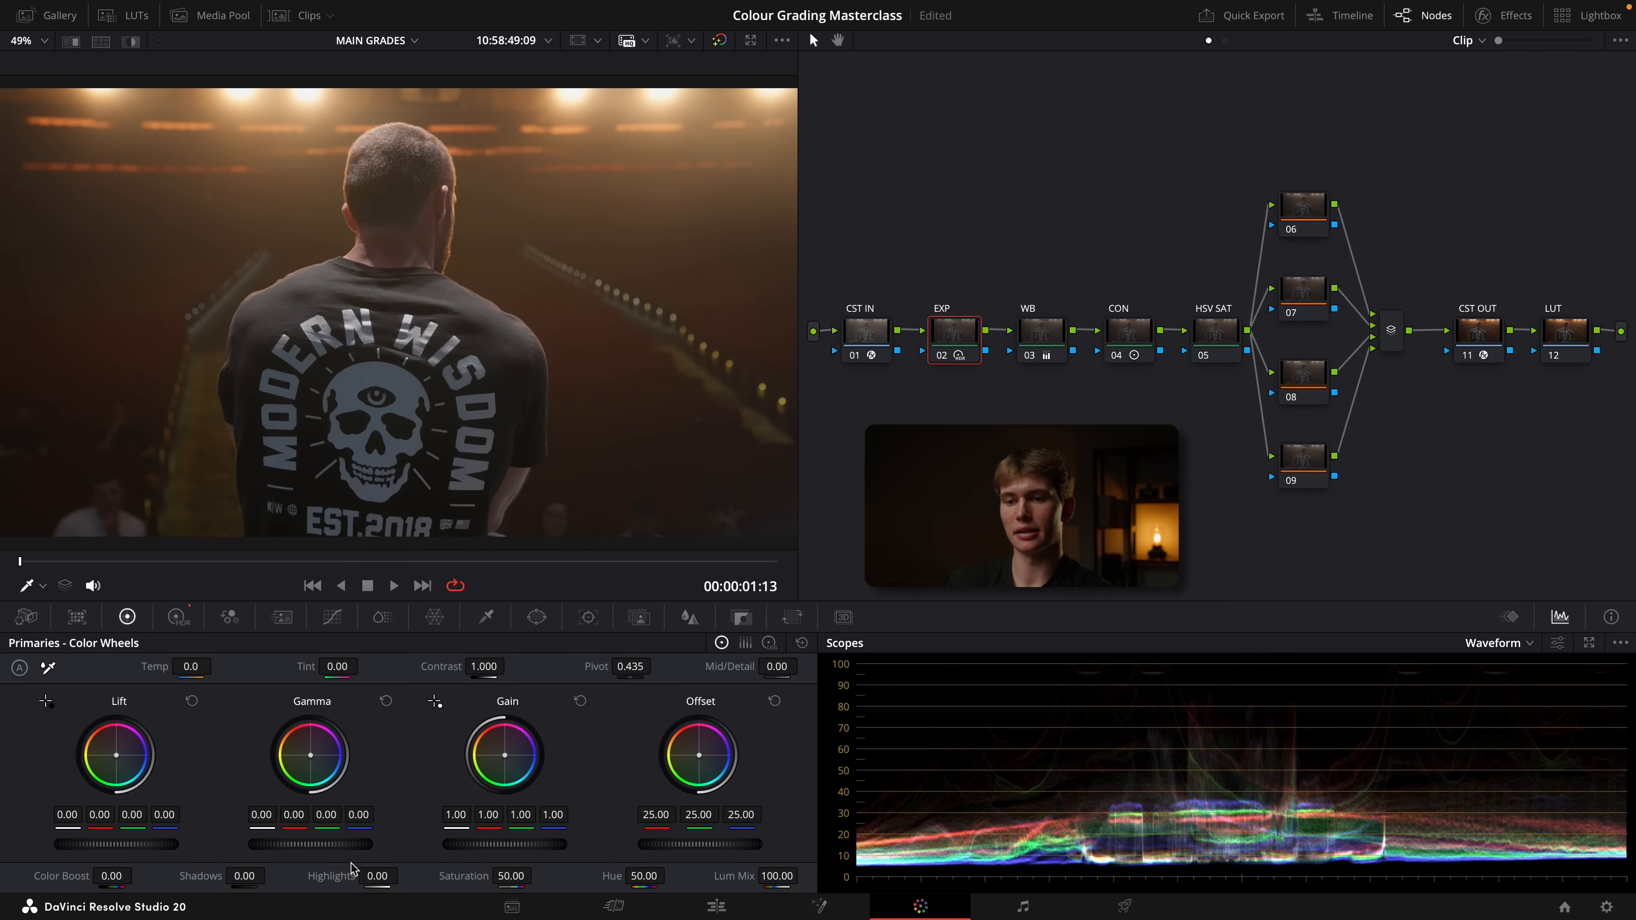
{"action": "left_click_drag", "start_coordinate": [382, 878], "coordinate": [332, 878]}
{"action": "key", "text": "ctrl+f"}
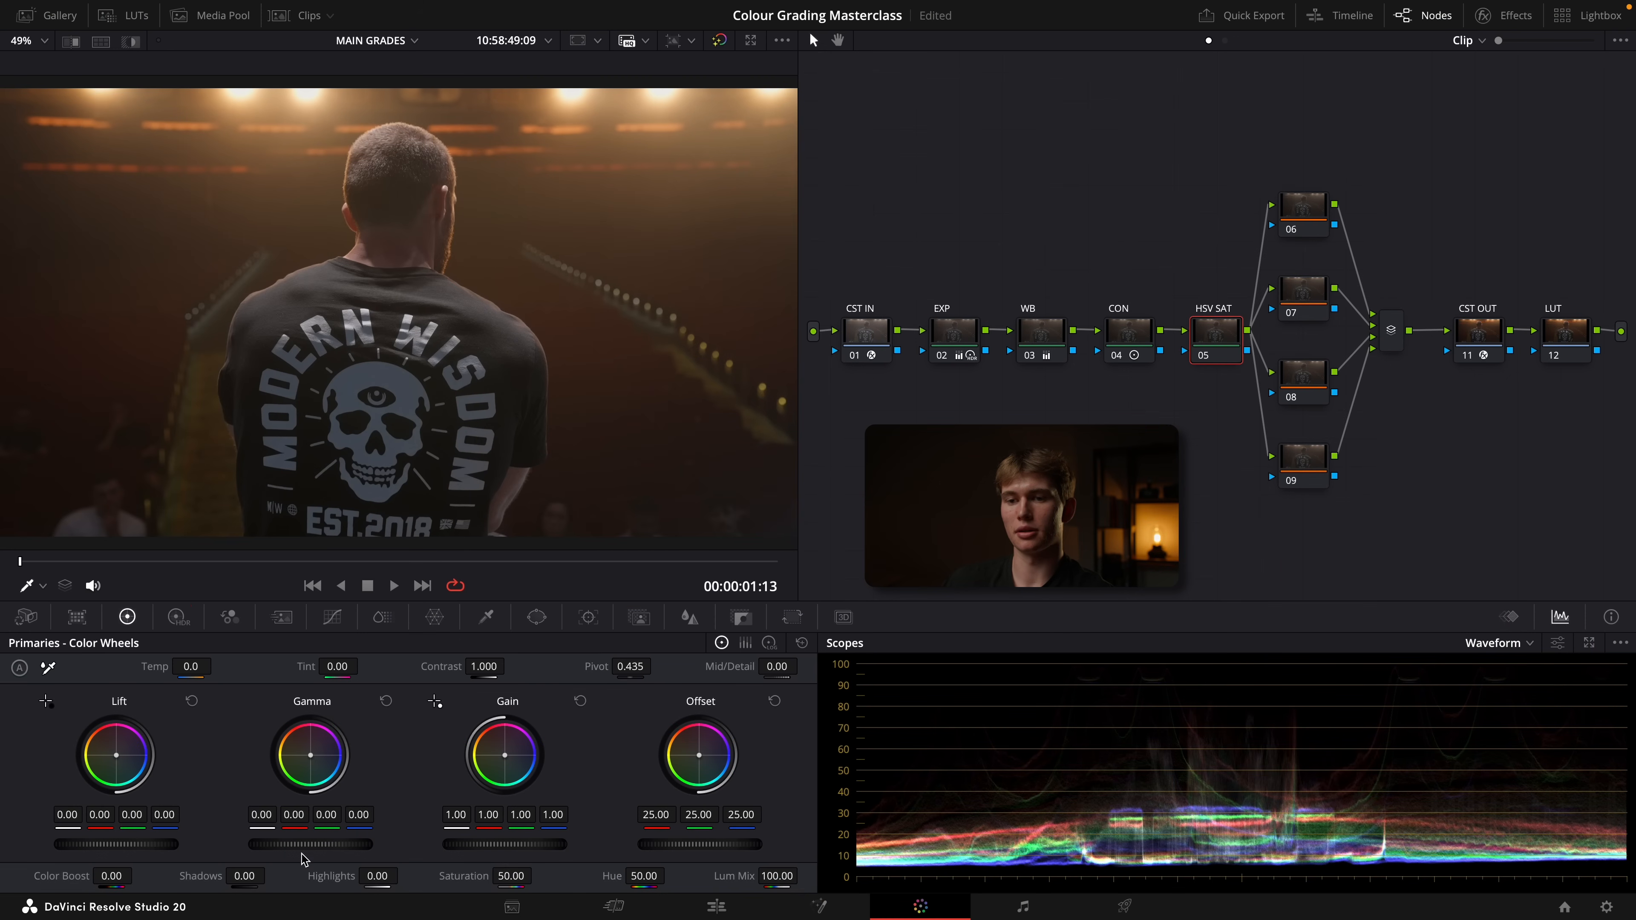
Raise the HSV SAT node's gamma to 0.02 for more saturation, then fine-tune it against the full-screen image
{"action": "left_click", "coordinate": [631, 290]}
{"action": "left_click_drag", "start_coordinate": [310, 845], "coordinate": [340, 844]}
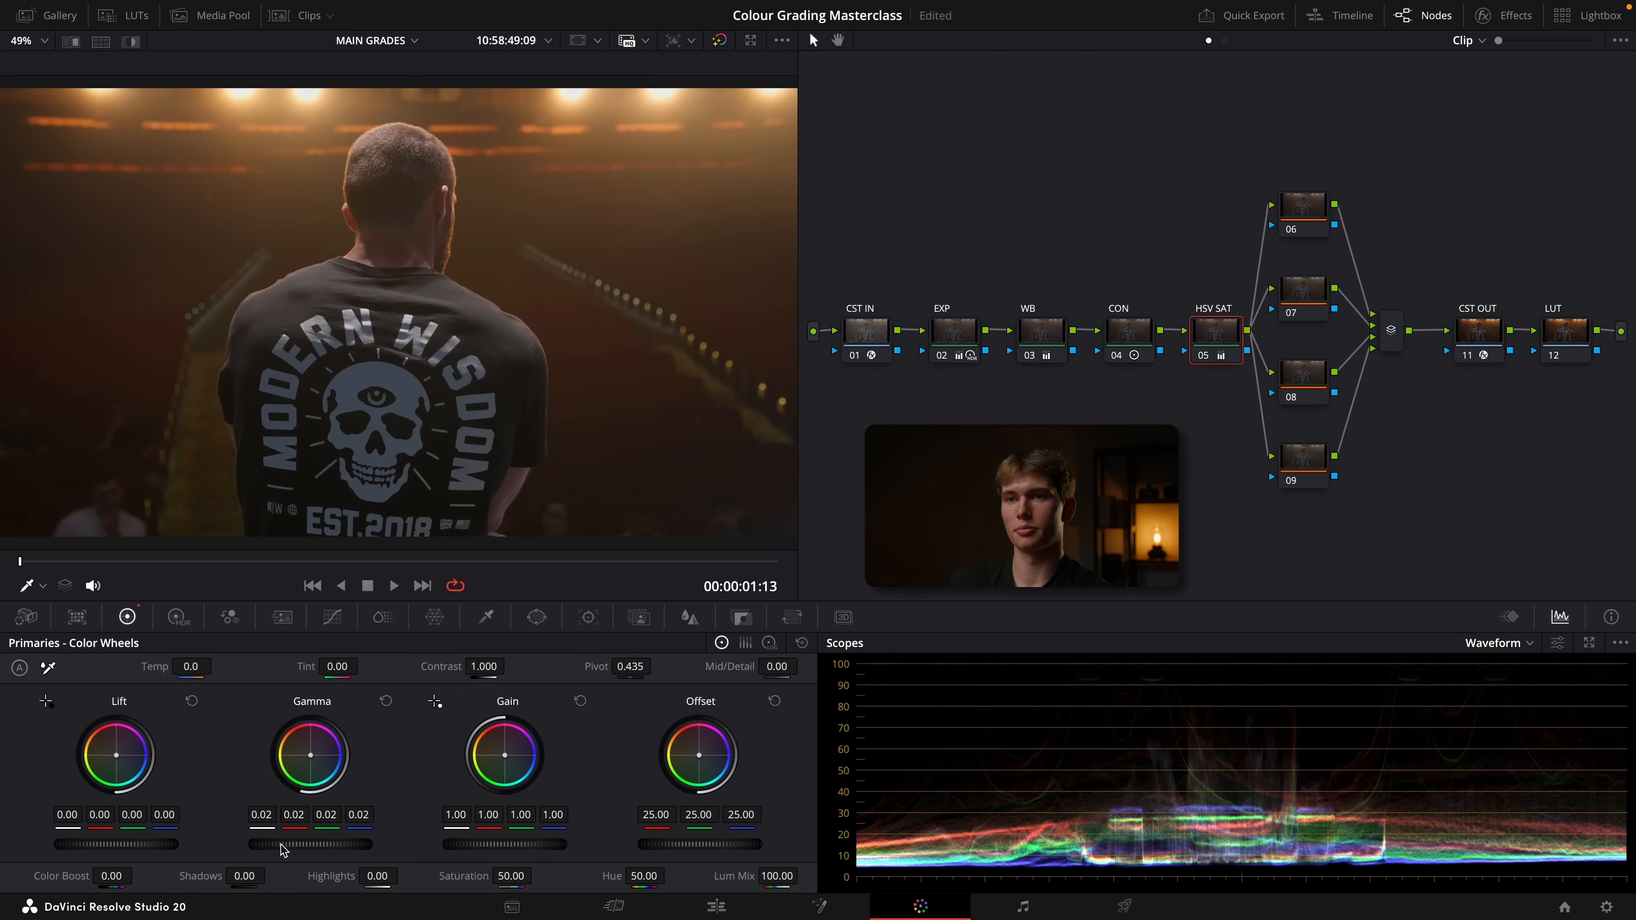
{"action": "key", "text": "ctrl+f"}
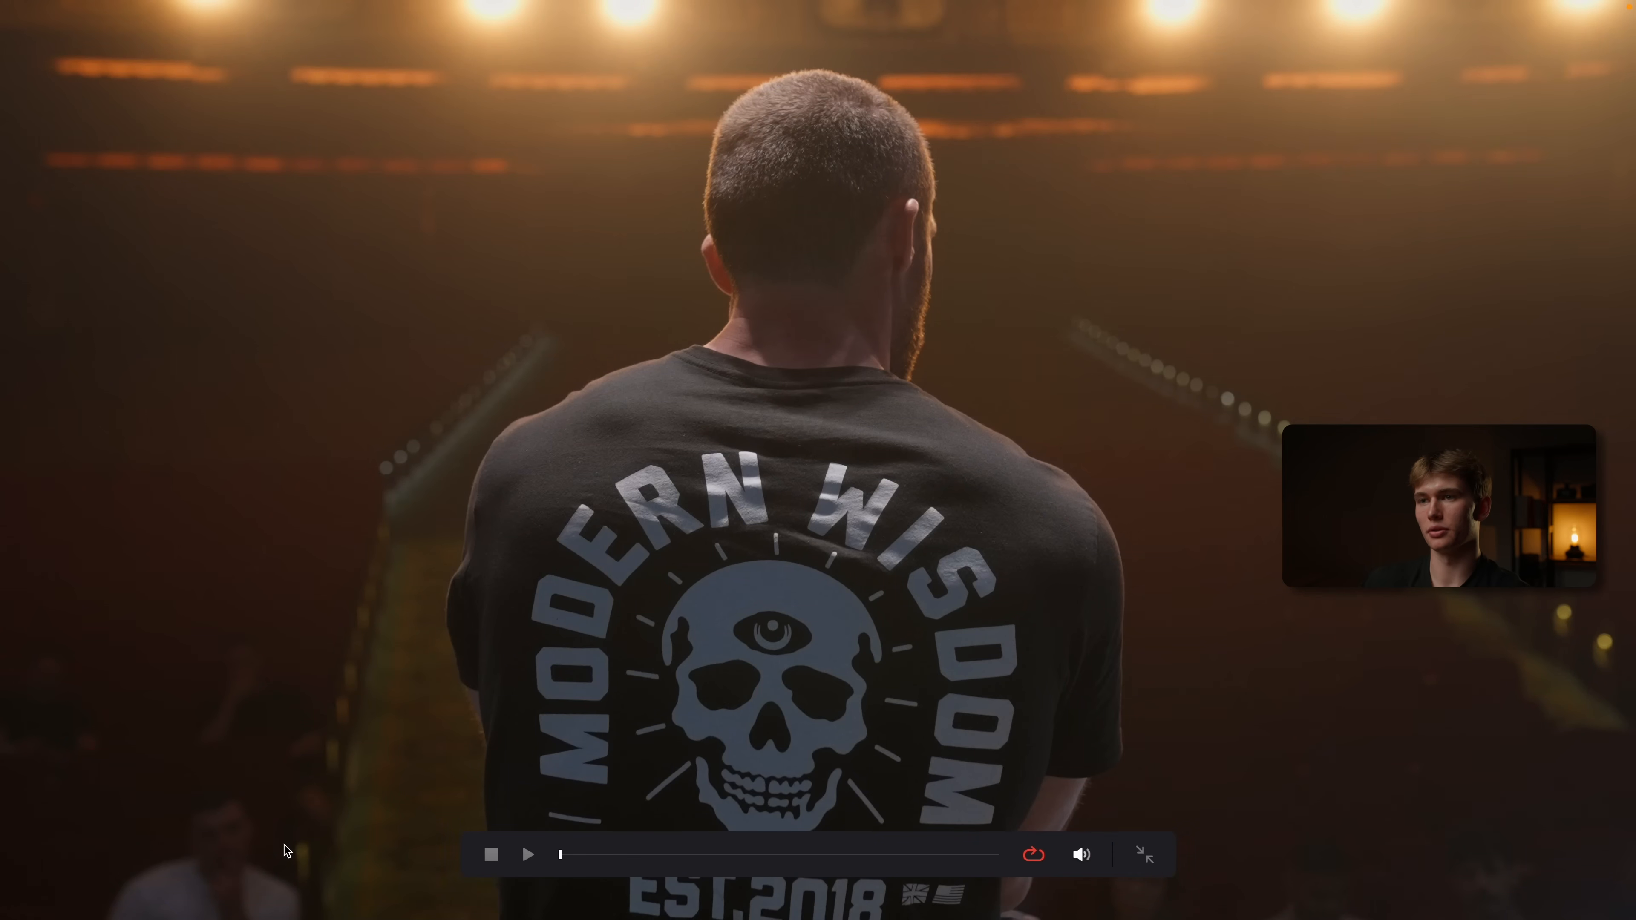
{"action": "key", "text": "super+f"}
{"action": "left_click_drag", "start_coordinate": [323, 848], "coordinate": [298, 845]}
{"action": "key", "text": "super+f"}
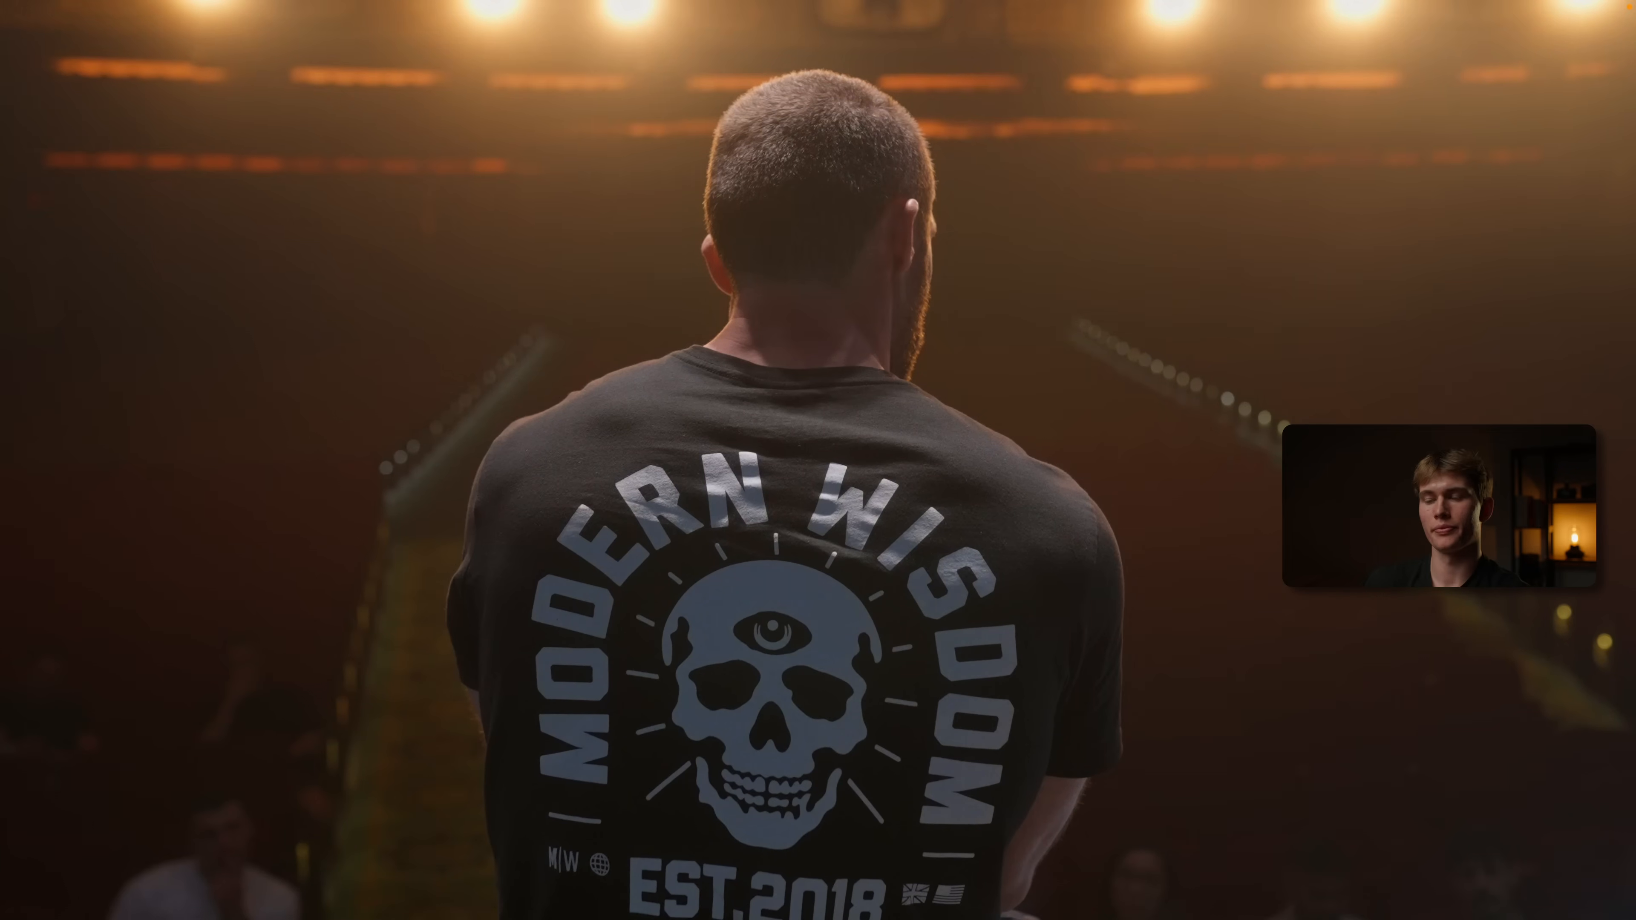
{"action": "key", "text": "super+f"}
Apply the DECSFILM LUT from the Declan LUTS folder to node 12 and check the look full screen
{"action": "left_click", "coordinate": [1564, 332]}
{"action": "left_click", "coordinate": [129, 15]}
{"action": "right_click", "coordinate": [364, 165]}
{"action": "left_click", "coordinate": [399, 175]}
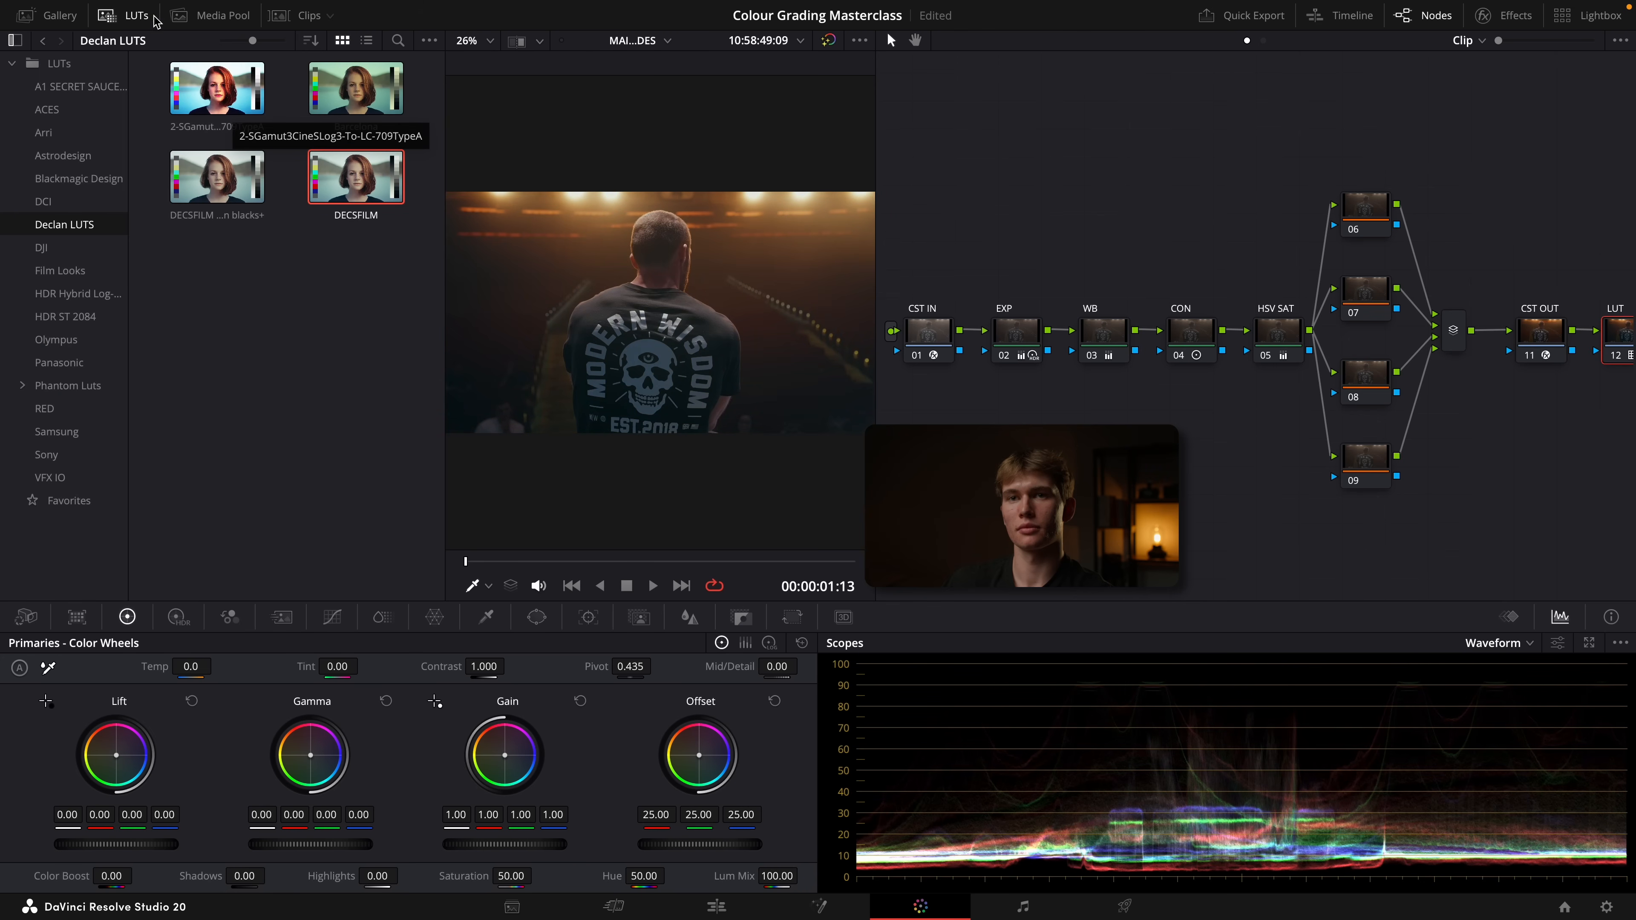
{"action": "left_click", "coordinate": [132, 15]}
{"action": "key", "text": "super+f"}
Reduce the LUT node's key output gain to 0.571 and review the softened look full screen
{"action": "key", "text": "super+f"}
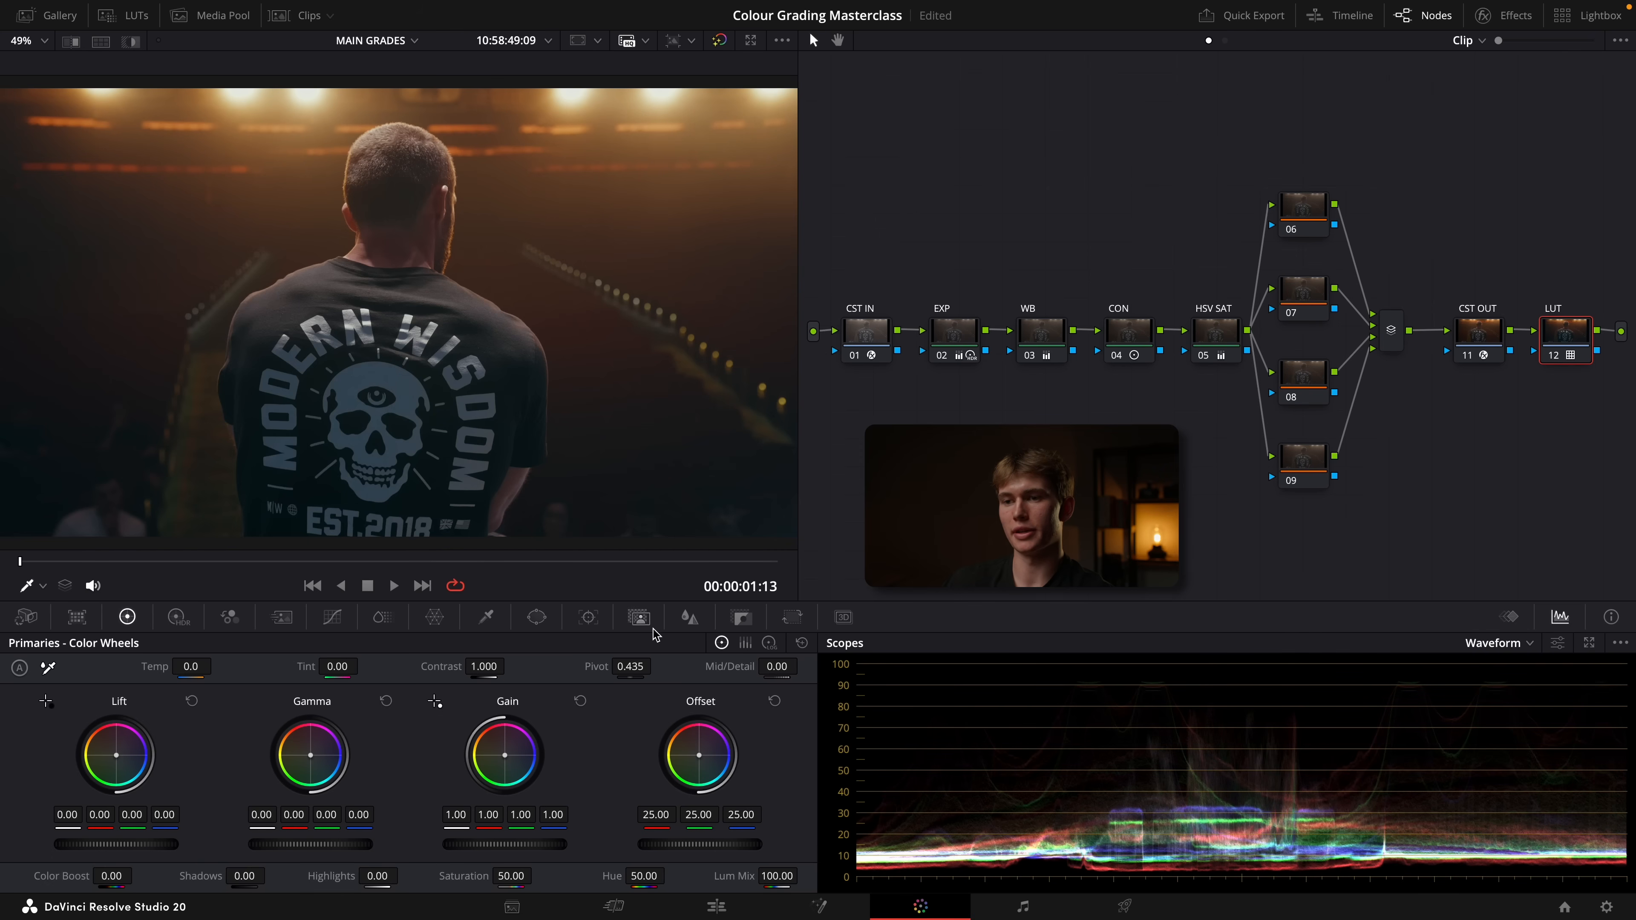
{"action": "left_click", "coordinate": [750, 622]}
{"action": "left_click_drag", "start_coordinate": [634, 780], "coordinate": [604, 780]}
{"action": "key", "text": "super+f"}
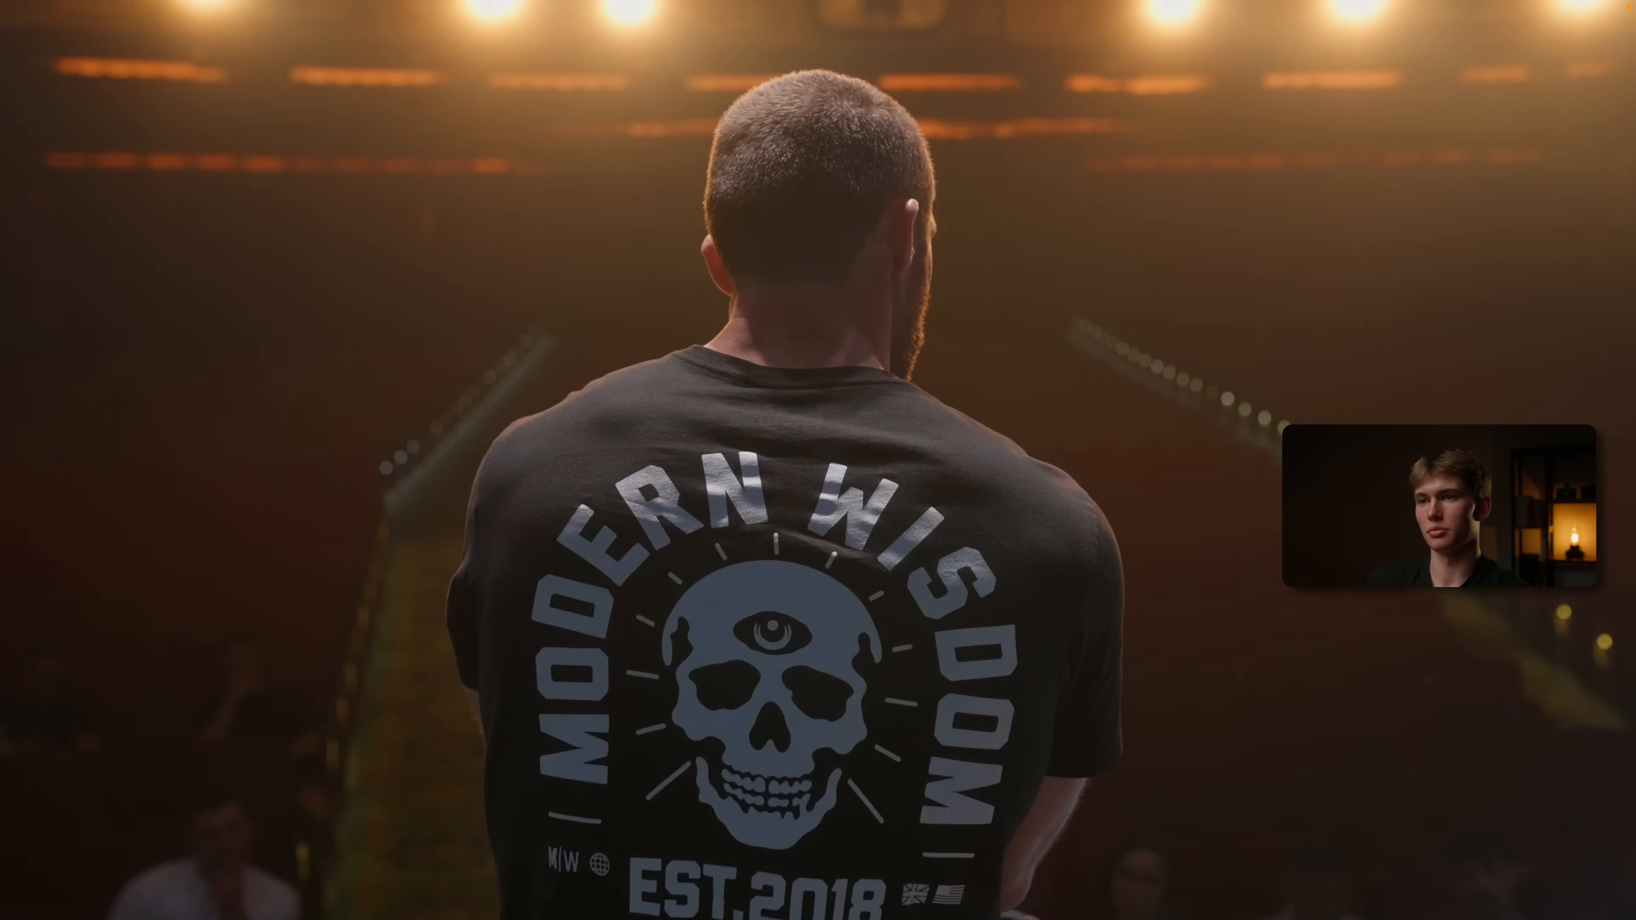
{"action": "key", "text": "super+f"}
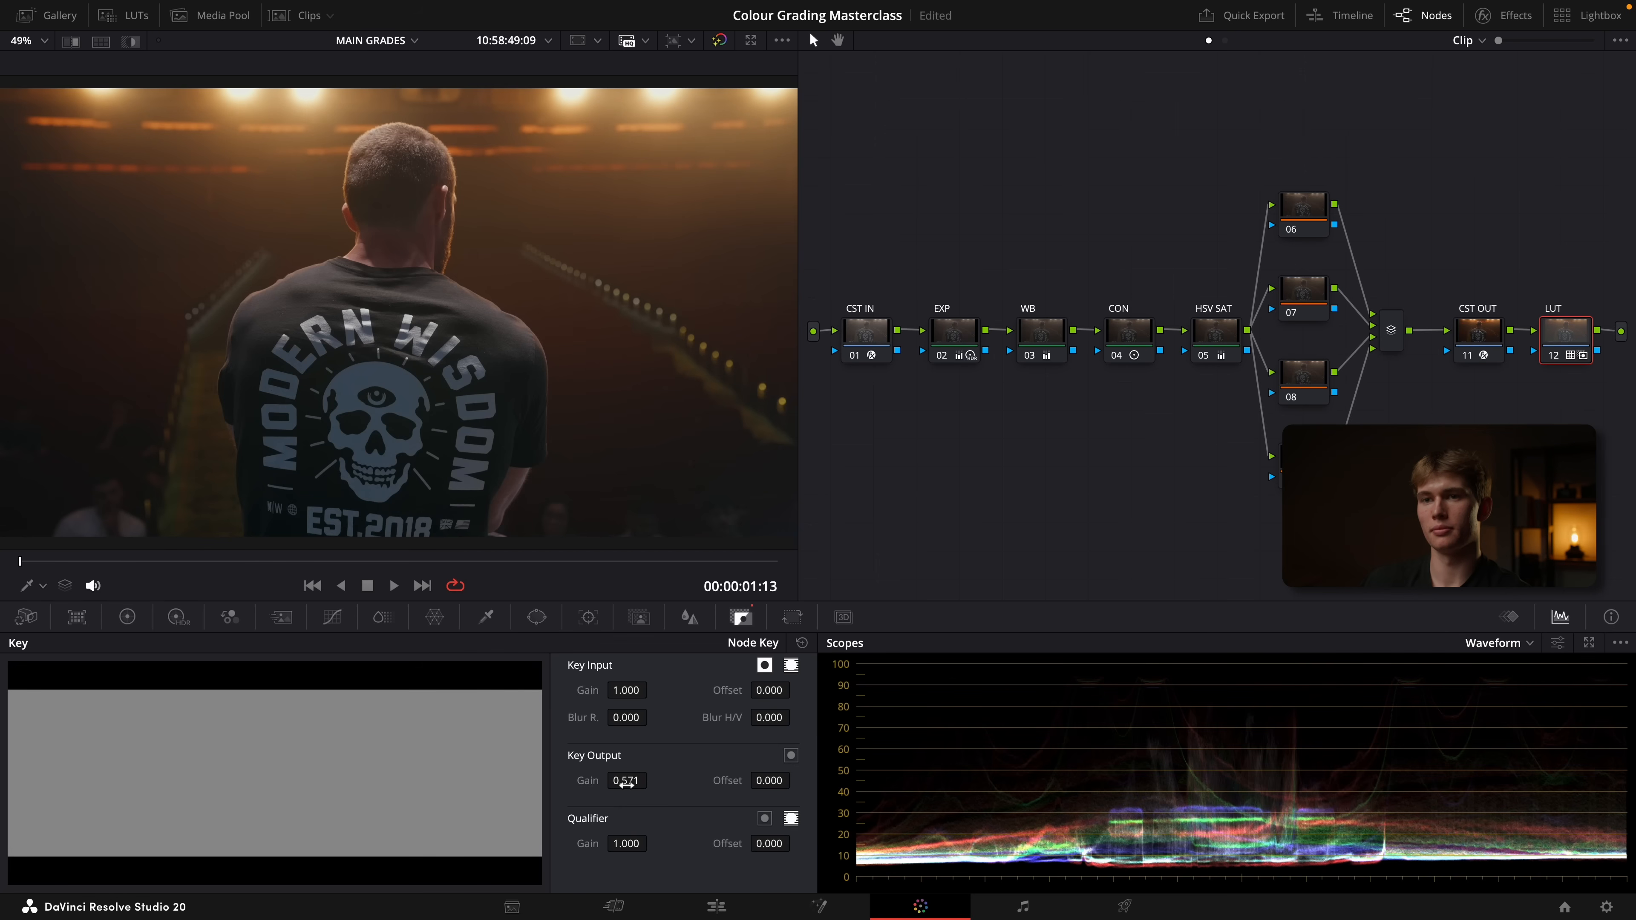
{"action": "key", "text": "super+f"}
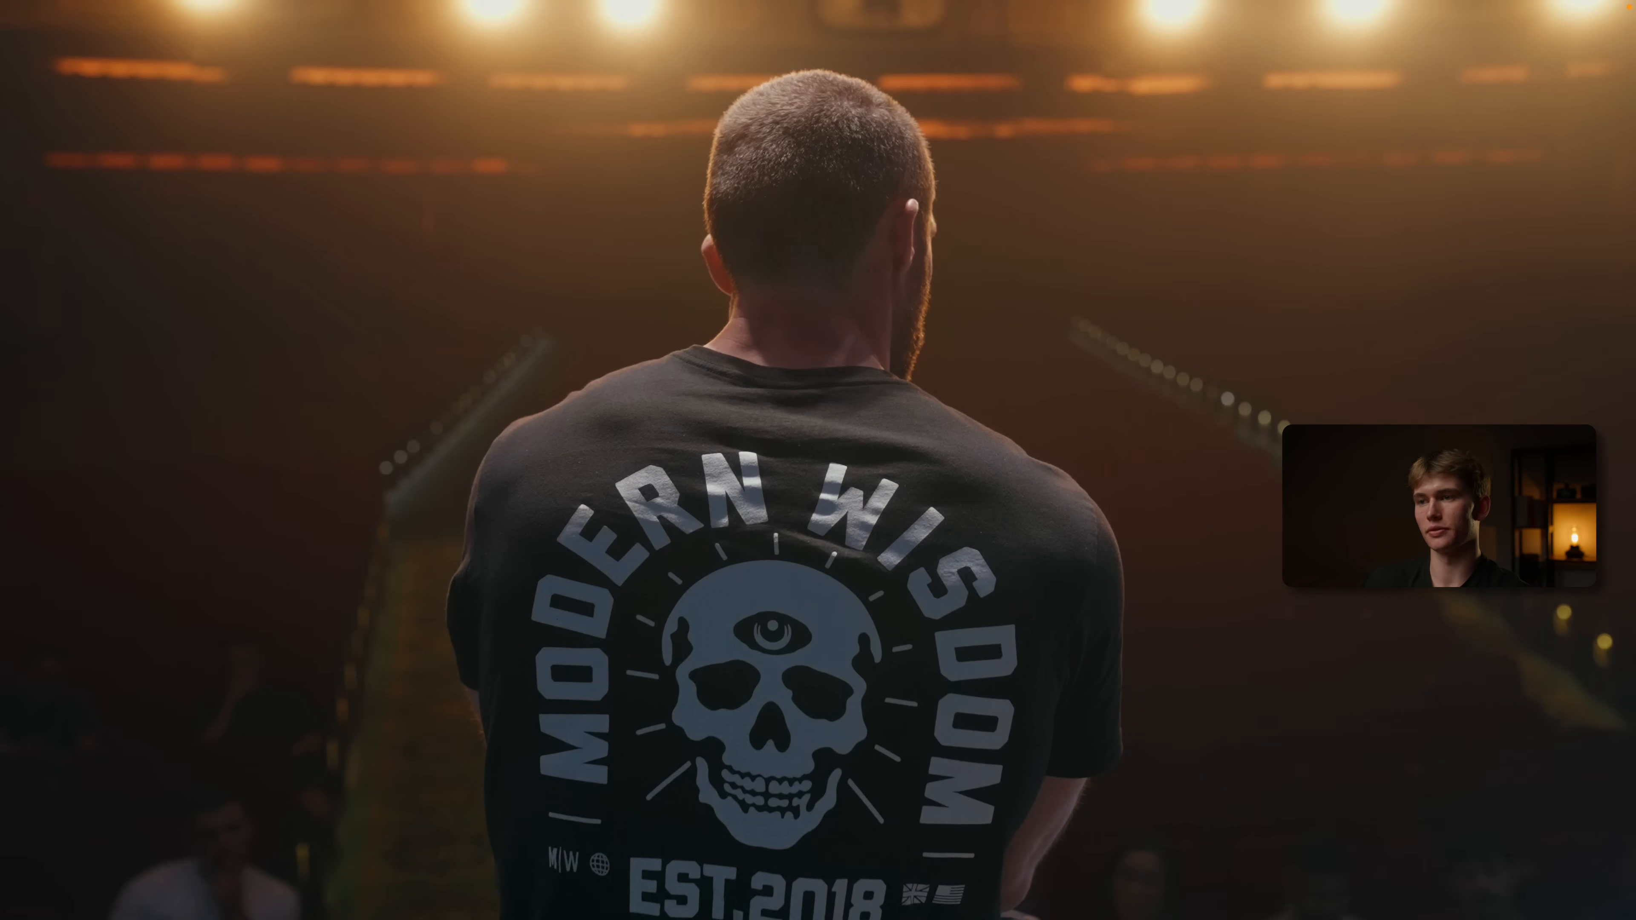
{"action": "key", "text": "super+f"}
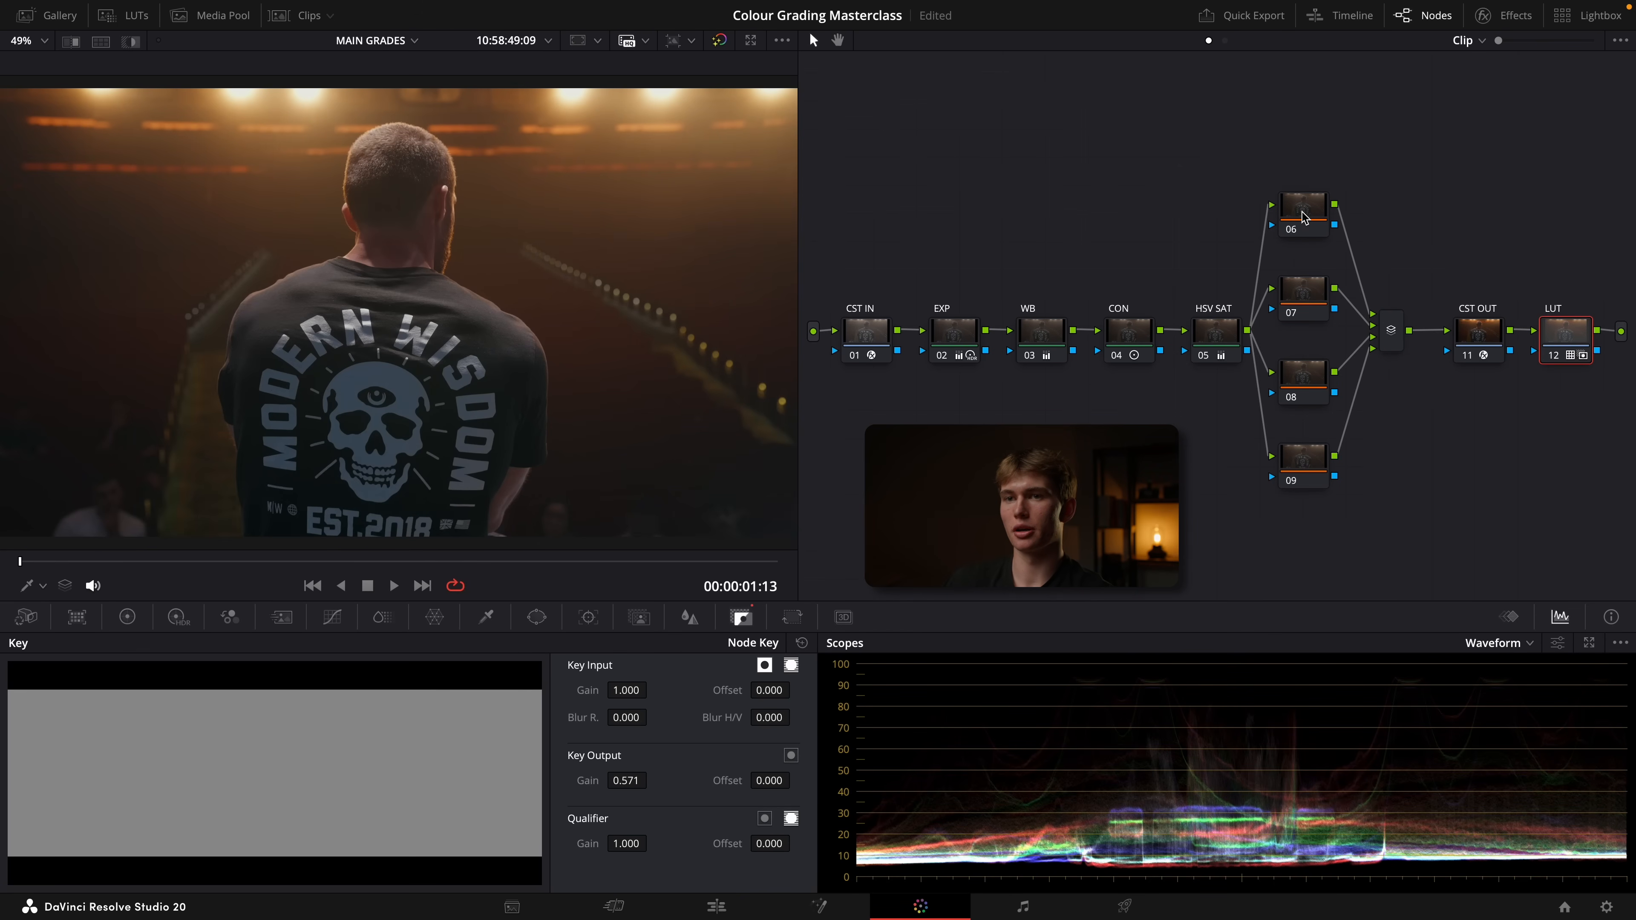
Add an inverted circle window to node 06, widened almost to the frame edges, and set its gamma to -0.03 as a vignette
{"action": "left_click_drag", "start_coordinate": [1305, 208], "coordinate": [1303, 200]}
{"action": "left_click", "coordinate": [536, 617]}
{"action": "left_click", "coordinate": [37, 751]}
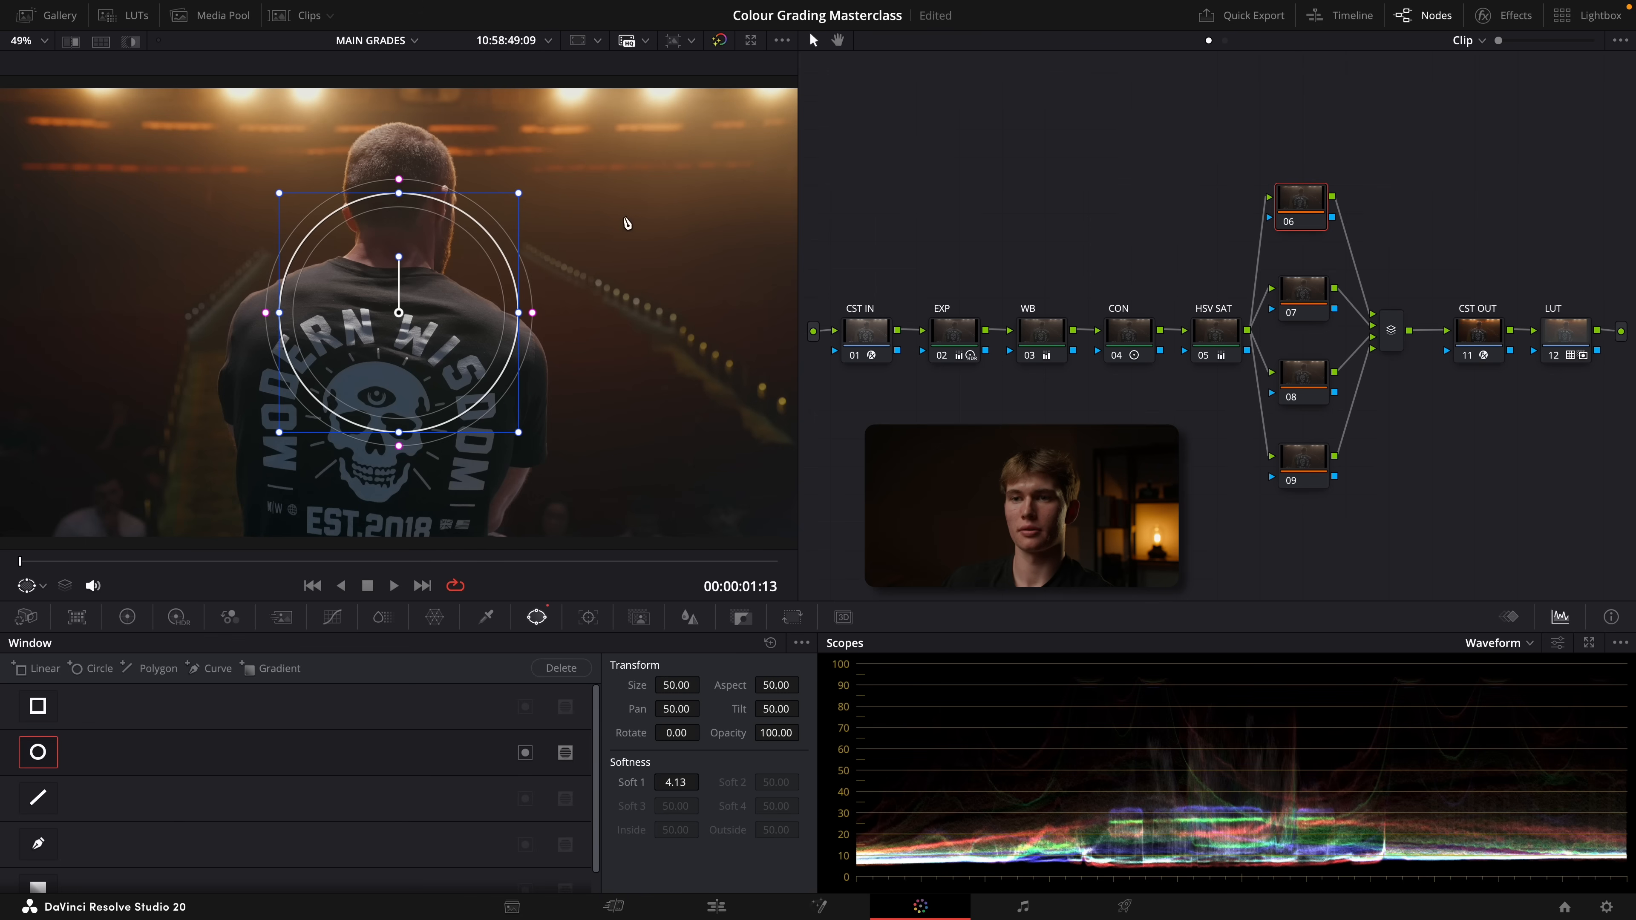
{"action": "left_click_drag", "start_coordinate": [517, 313], "coordinate": [759, 312]}
{"action": "left_click_drag", "start_coordinate": [398, 213], "coordinate": [399, 119]}
{"action": "left_click_drag", "start_coordinate": [399, 118], "coordinate": [399, 122]}
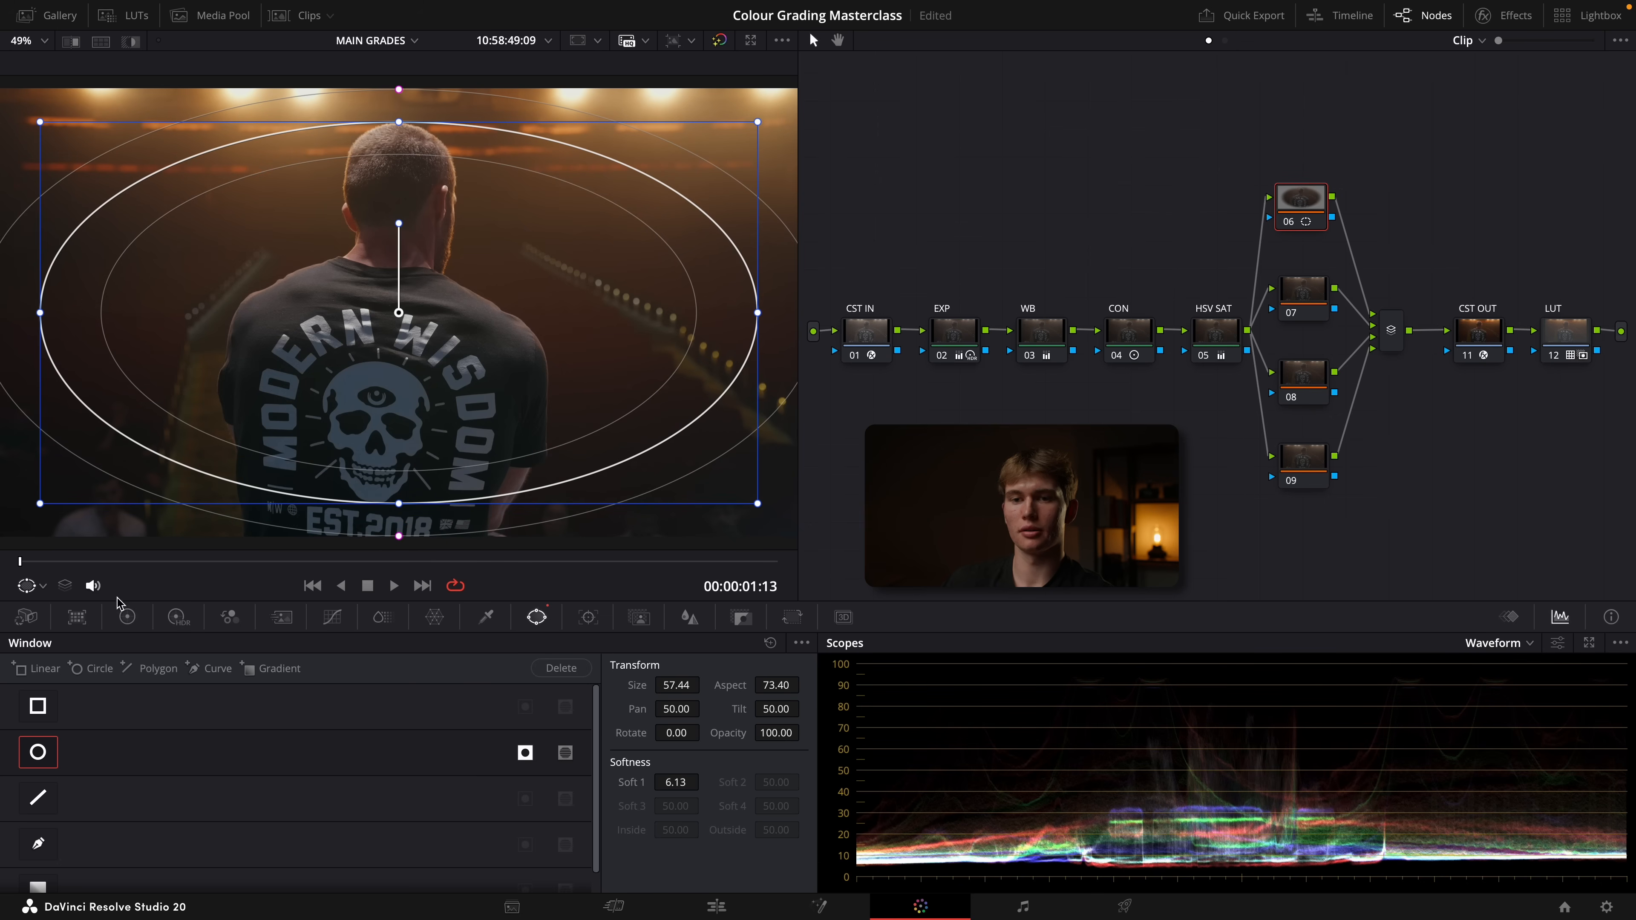
{"action": "left_click", "coordinate": [127, 616]}
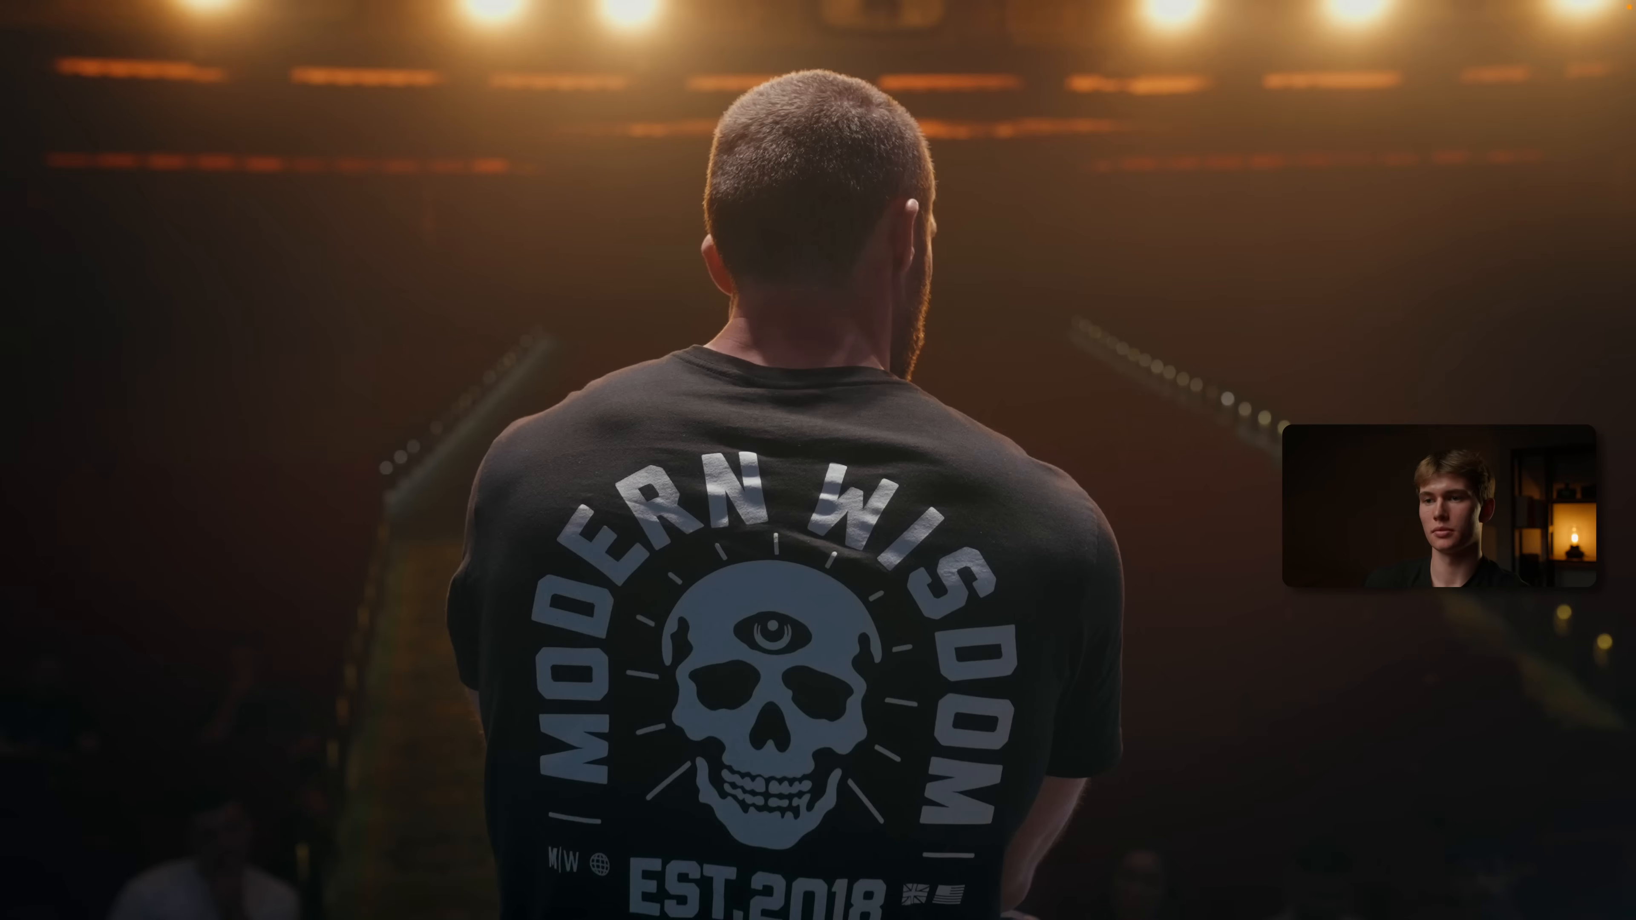
Compare the image with node 06's vignette off and on, then check the vignette full screen
{"action": "key", "text": "super+d"}
{"action": "key", "text": "super+d"}
{"action": "key", "text": "super+d"}
{"action": "key", "text": "super+d"}
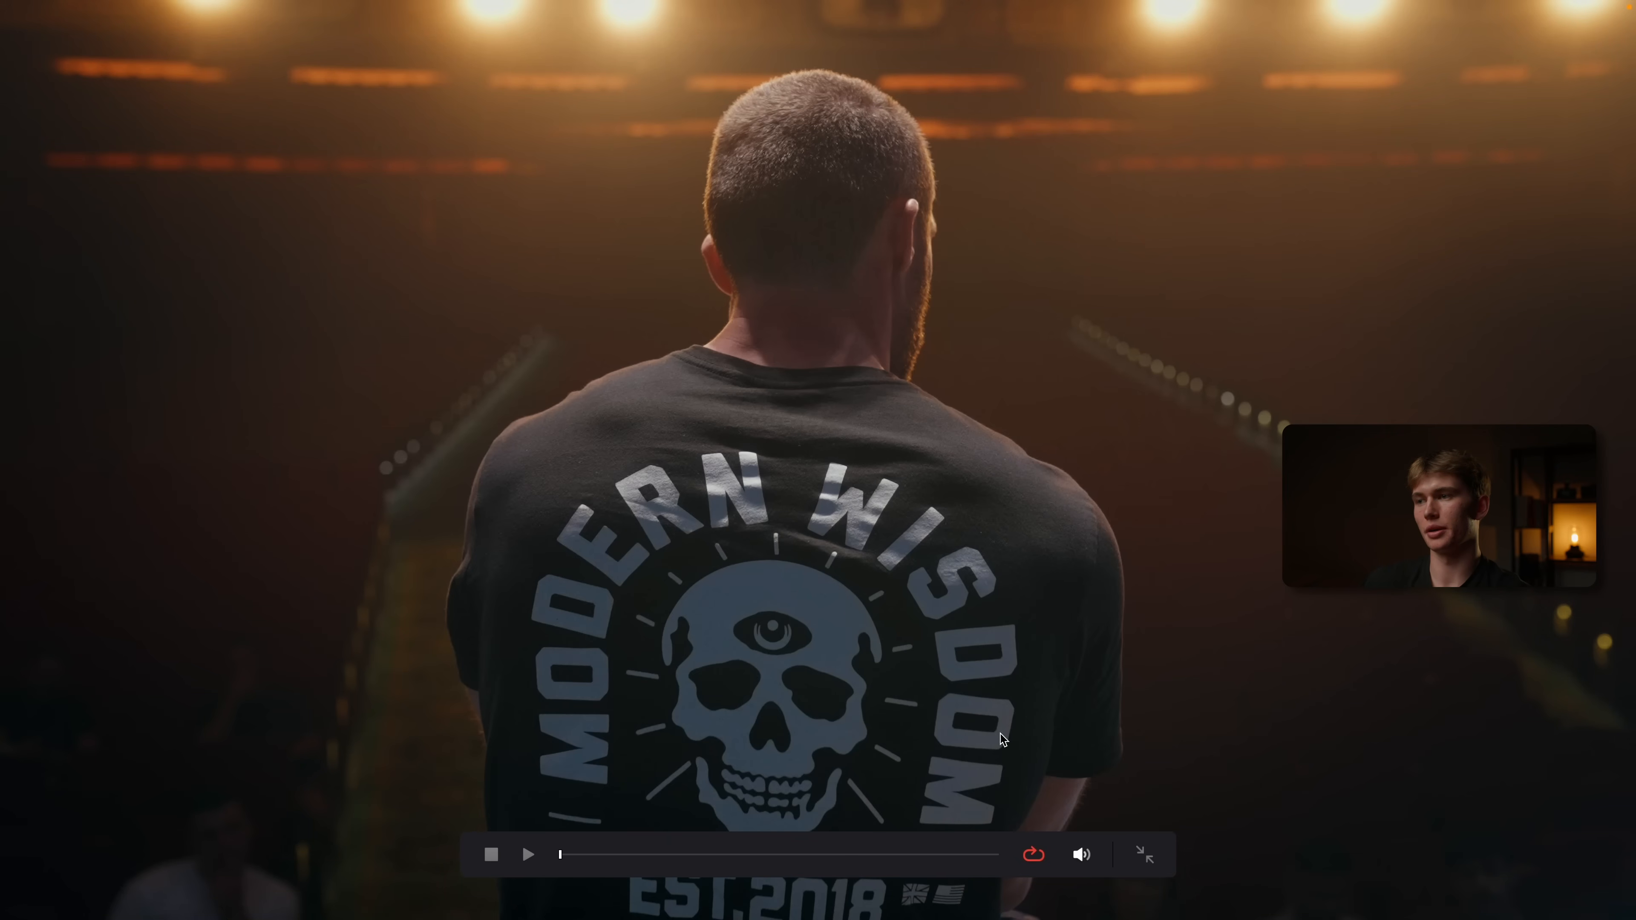
{"action": "key", "text": "super+f"}
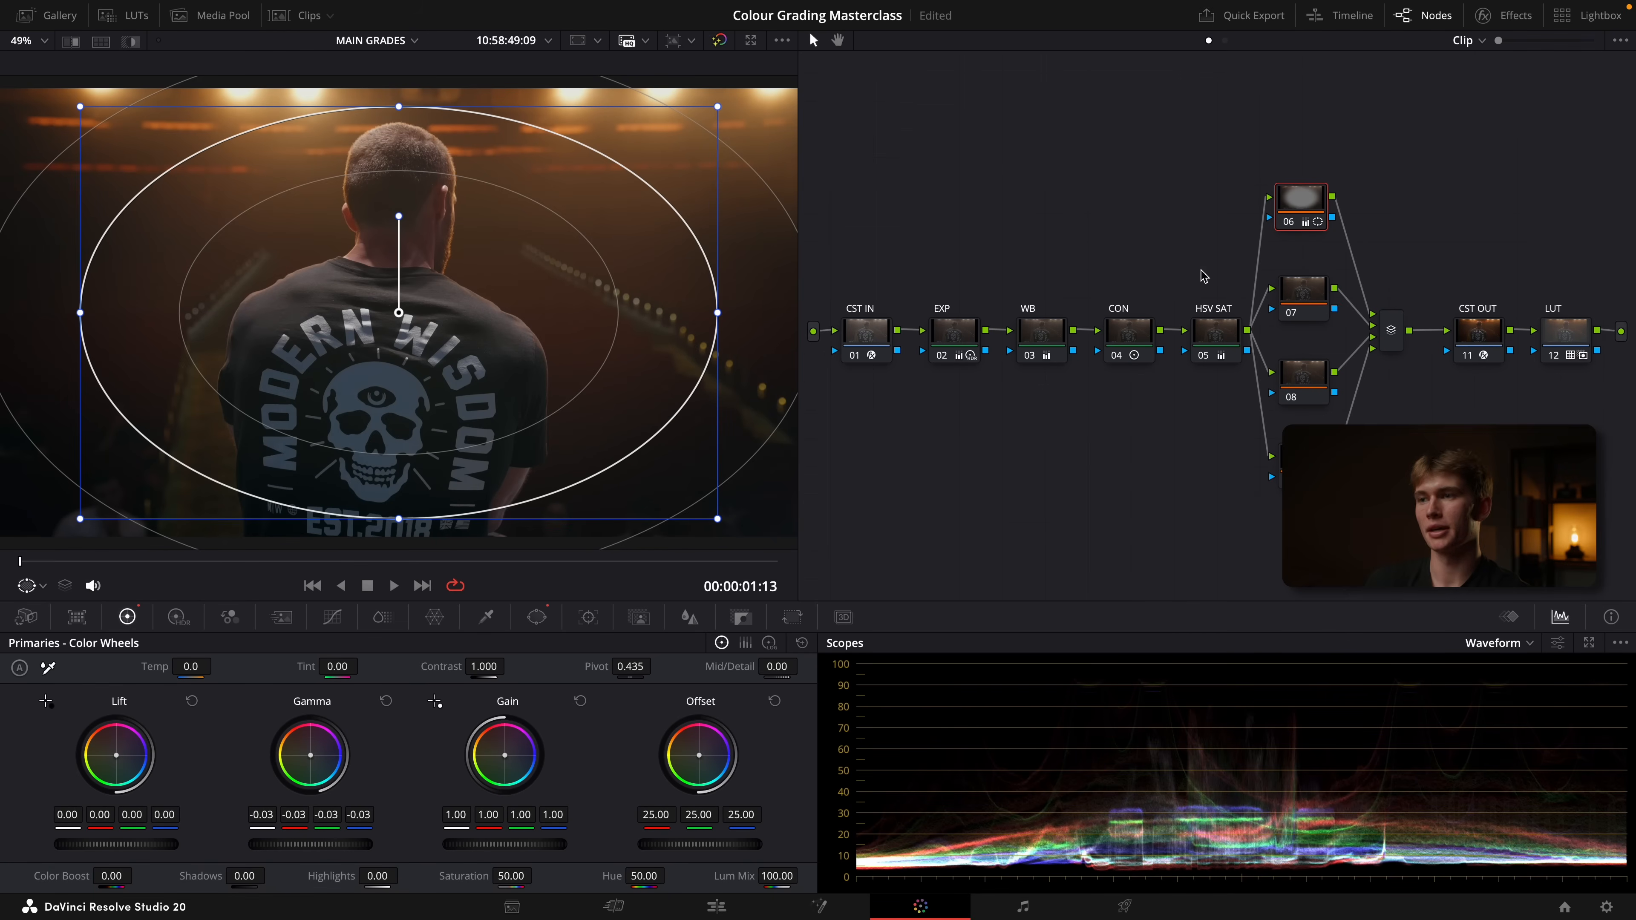
Add a gradient window to node 07, rotated so that it isolates the lower half of the frame
{"action": "left_click", "coordinate": [1305, 306]}
{"action": "key", "text": "super+d"}
{"action": "key", "text": "super+d"}
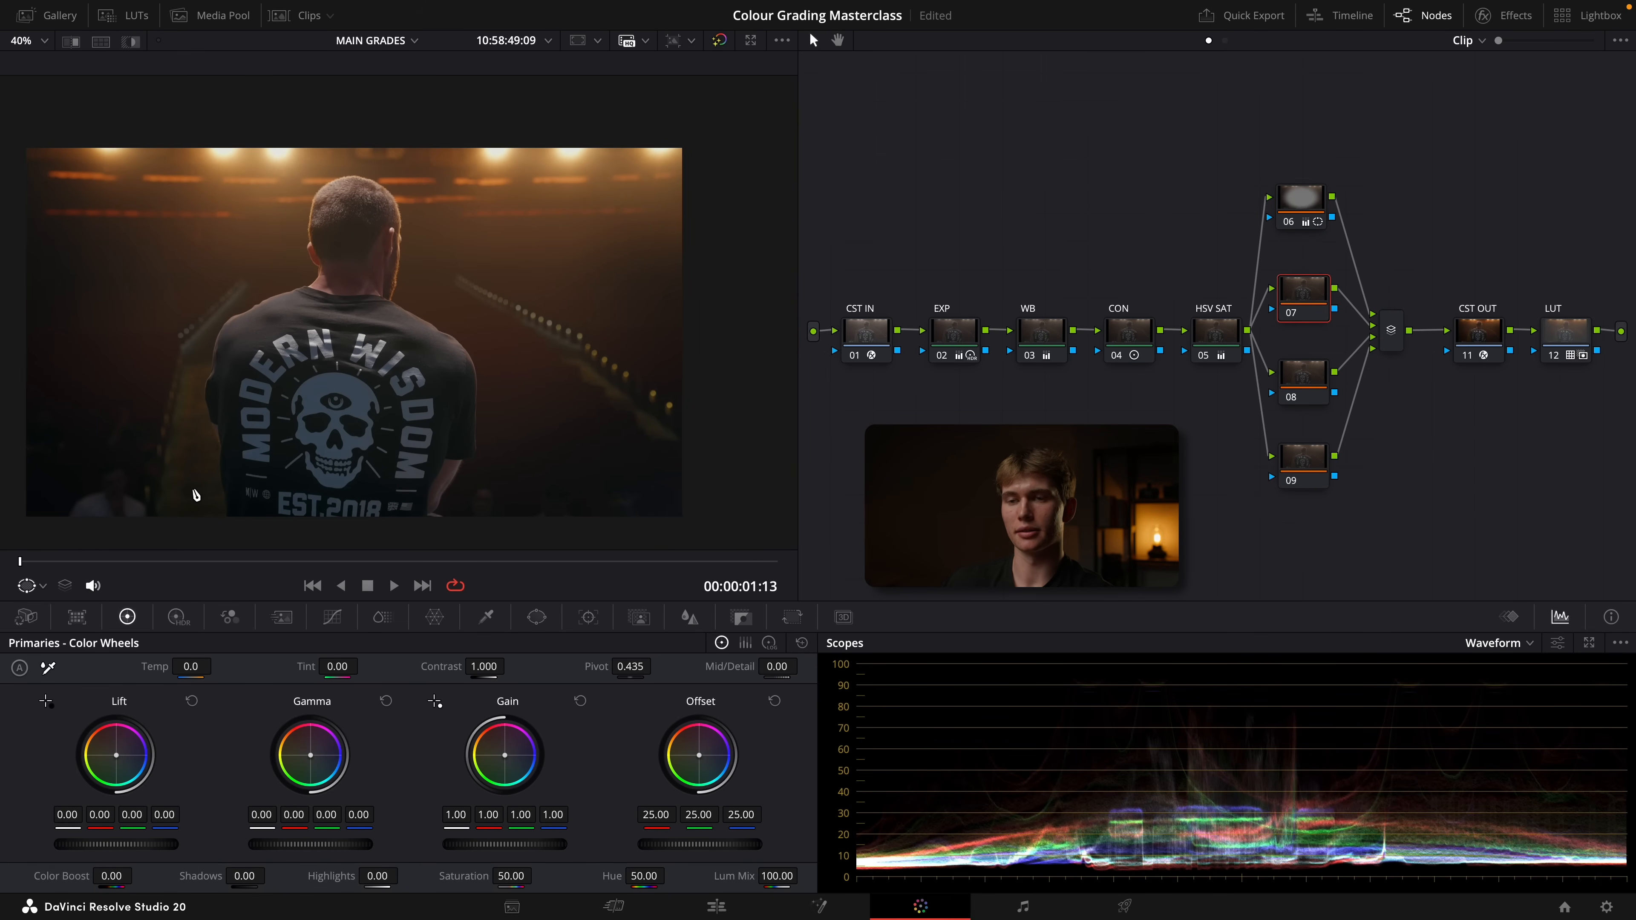
{"action": "left_click", "coordinate": [537, 622]}
{"action": "left_click", "coordinate": [283, 670]}
{"action": "left_click_drag", "start_coordinate": [387, 375], "coordinate": [385, 212]}
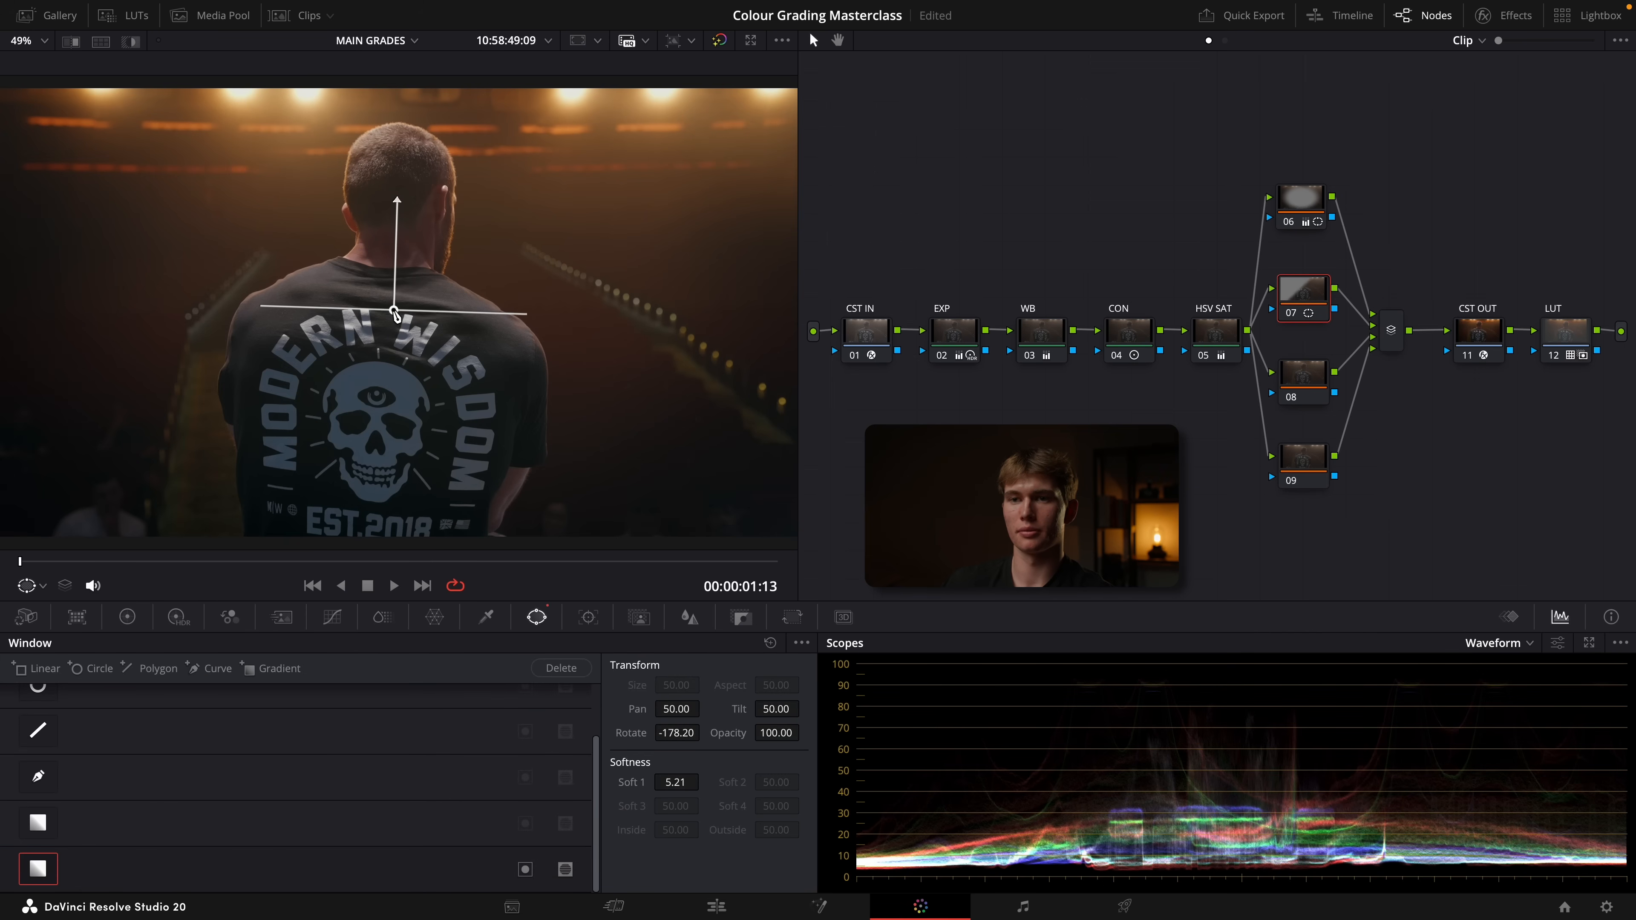
Set node 07's gamma to -0.02 to darken the lower frame, and stretch the gradient's falloff up to the man's head
{"action": "left_click", "coordinate": [128, 626]}
{"action": "left_click_drag", "start_coordinate": [321, 844], "coordinate": [308, 844]}
{"action": "left_click_drag", "start_coordinate": [383, 210], "coordinate": [386, 178]}
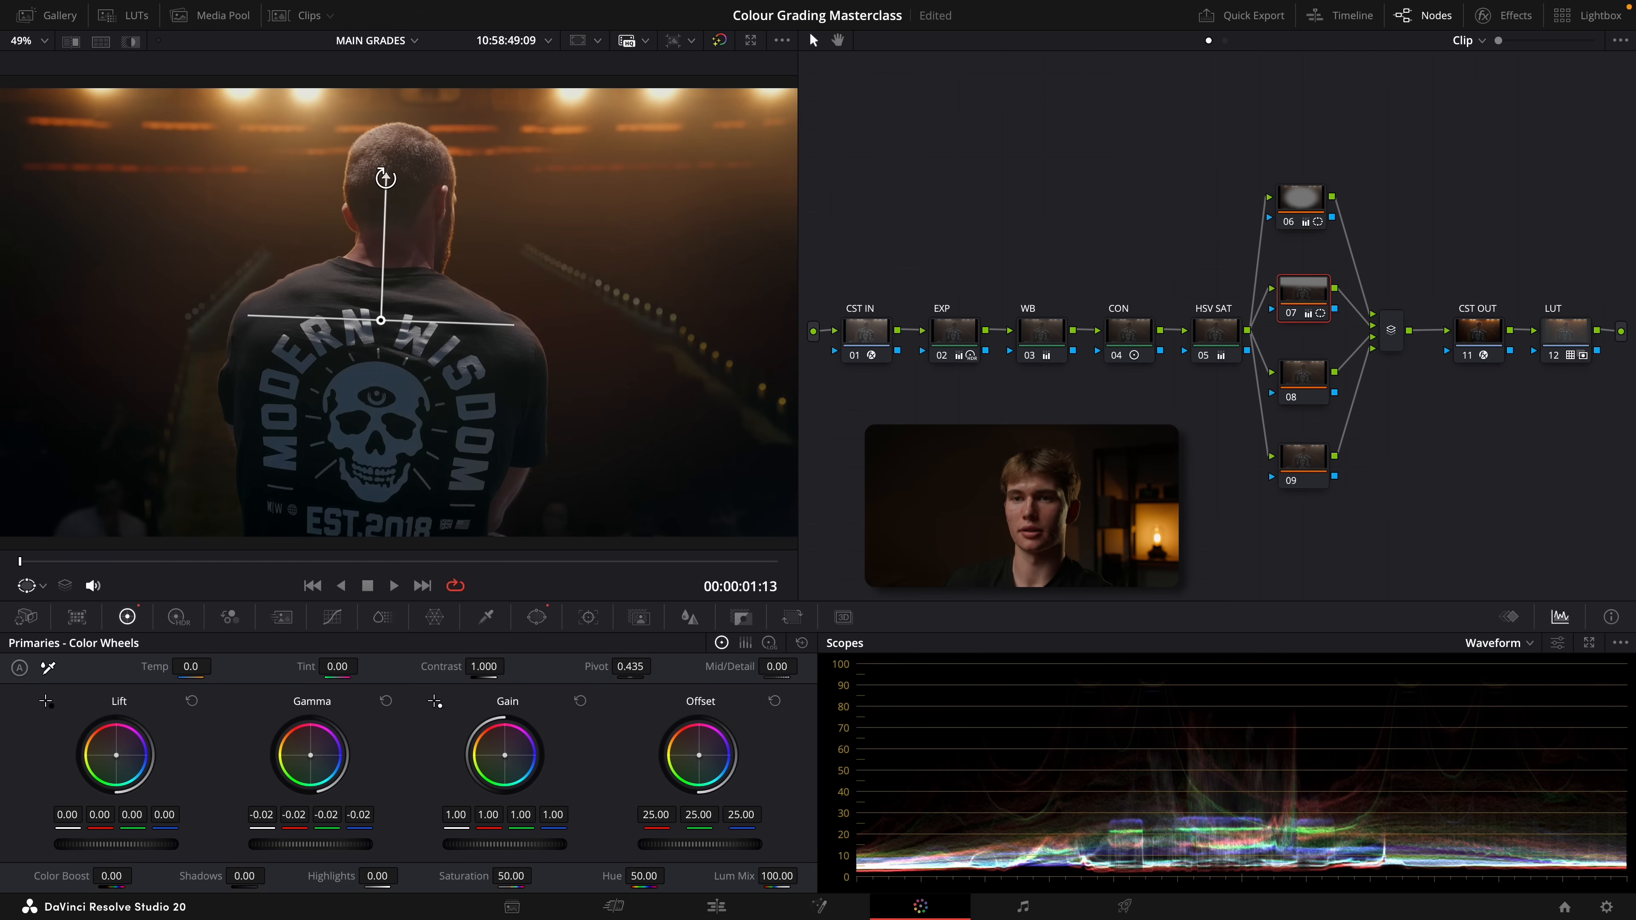
Review the darkened lower part of the stage clip full screen
{"action": "key", "text": "p"}
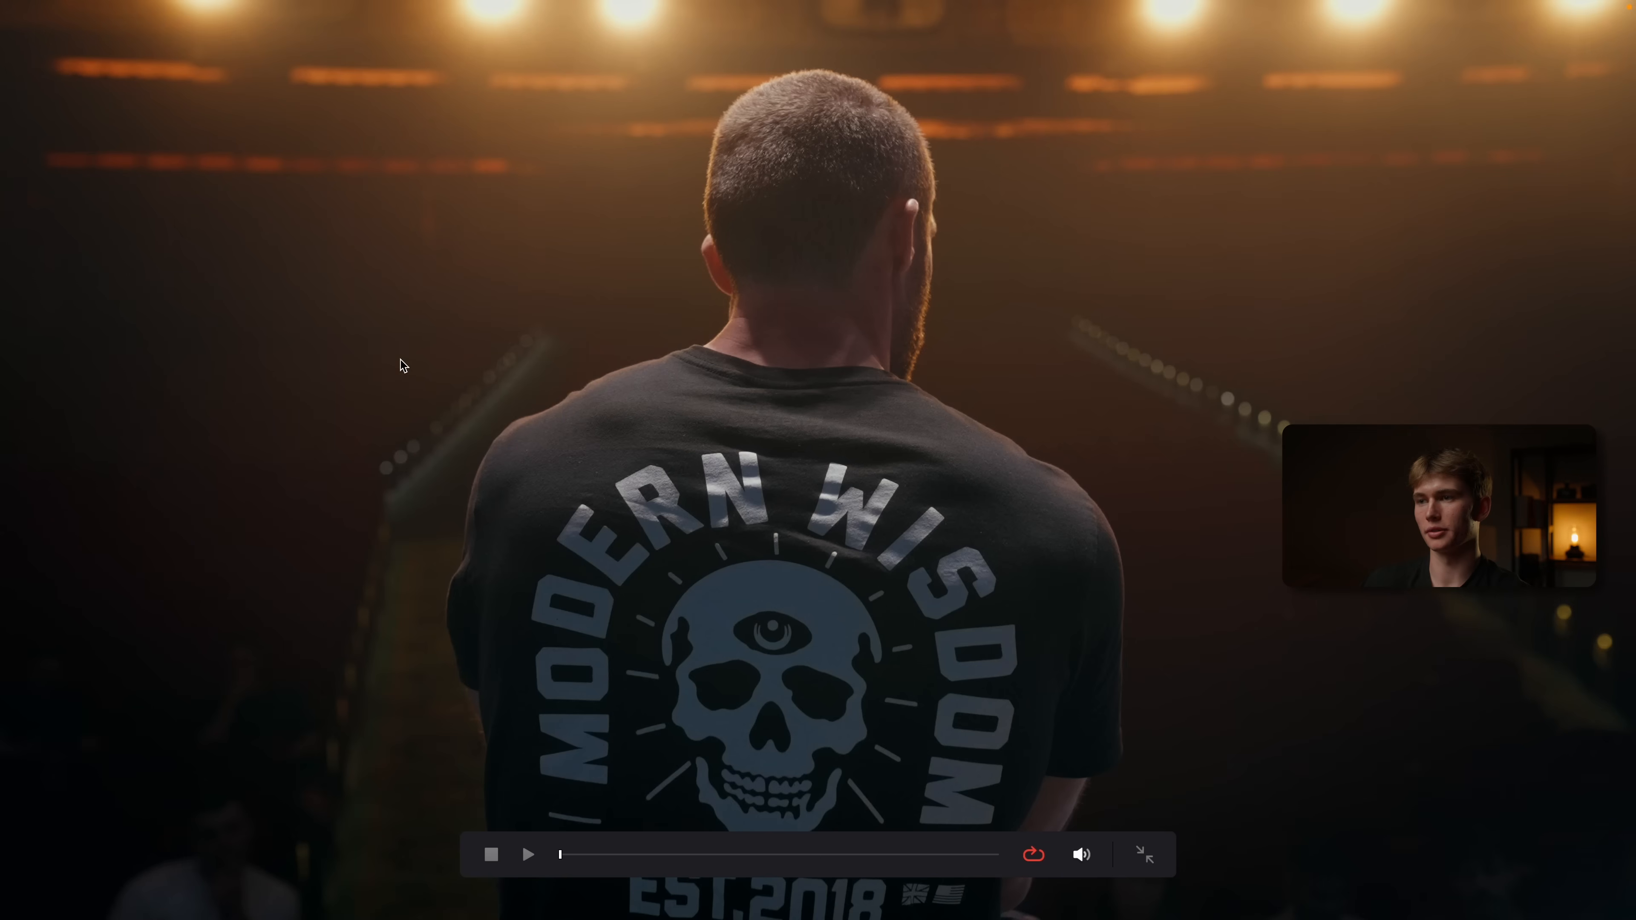
{"action": "key", "text": "p"}
{"action": "key", "text": "p"}
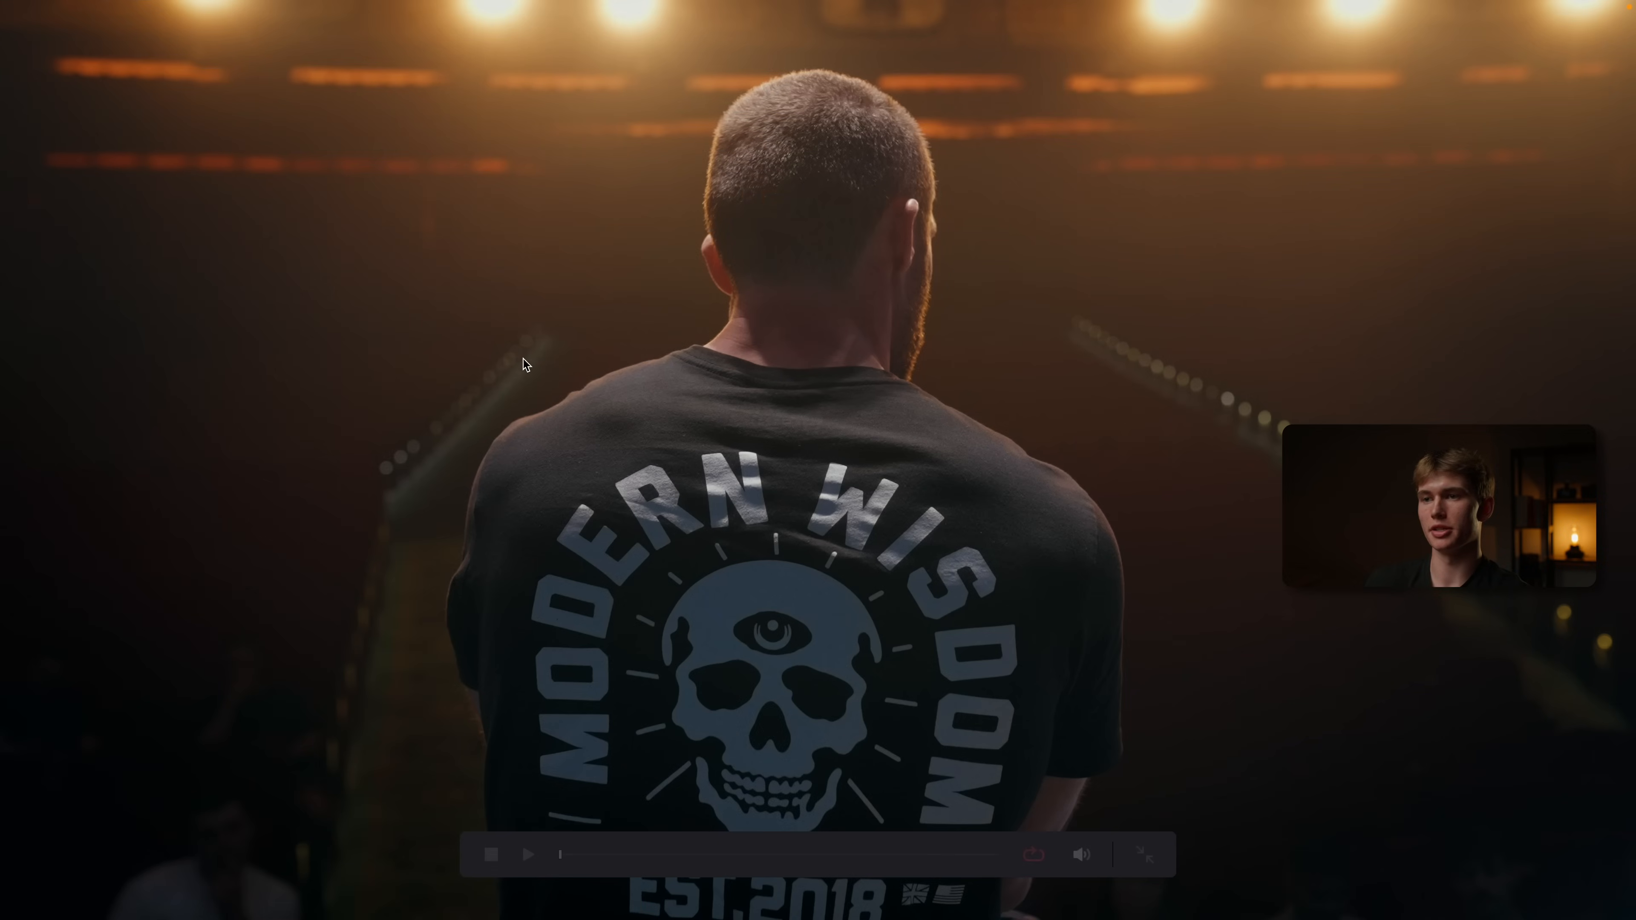
{"action": "key", "text": "p"}
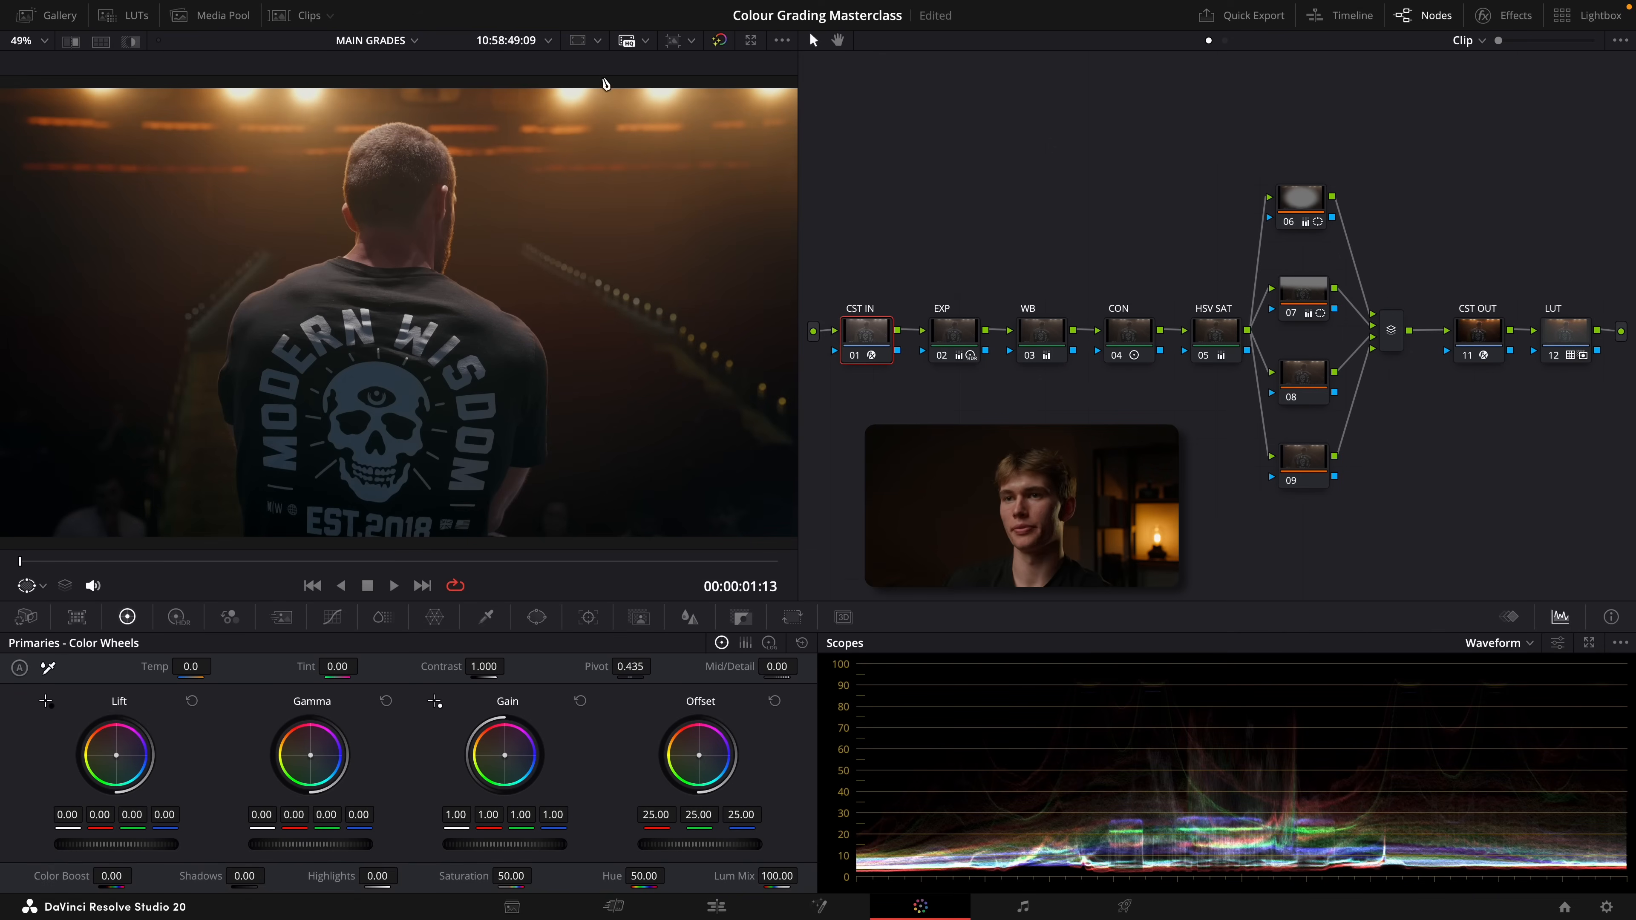
Bypass and re-enable all color grades to compare the stage clip before and after grading
{"action": "left_click", "coordinate": [719, 40]}
{"action": "left_click", "coordinate": [719, 40]}
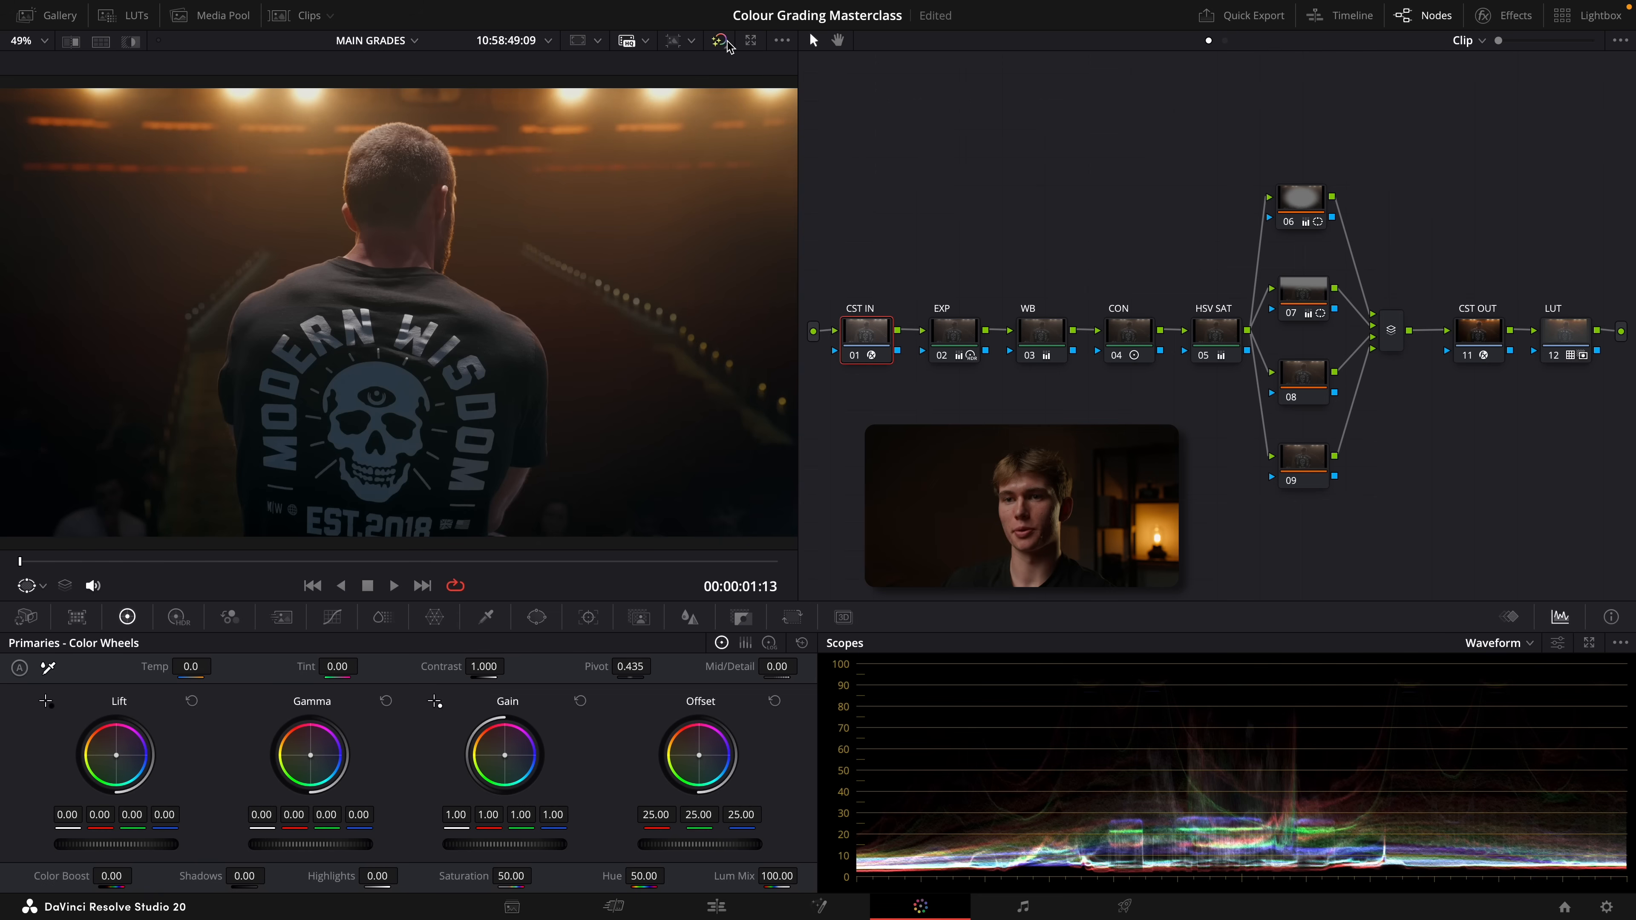
{"action": "left_click", "coordinate": [720, 40]}
{"action": "left_click", "coordinate": [726, 42]}
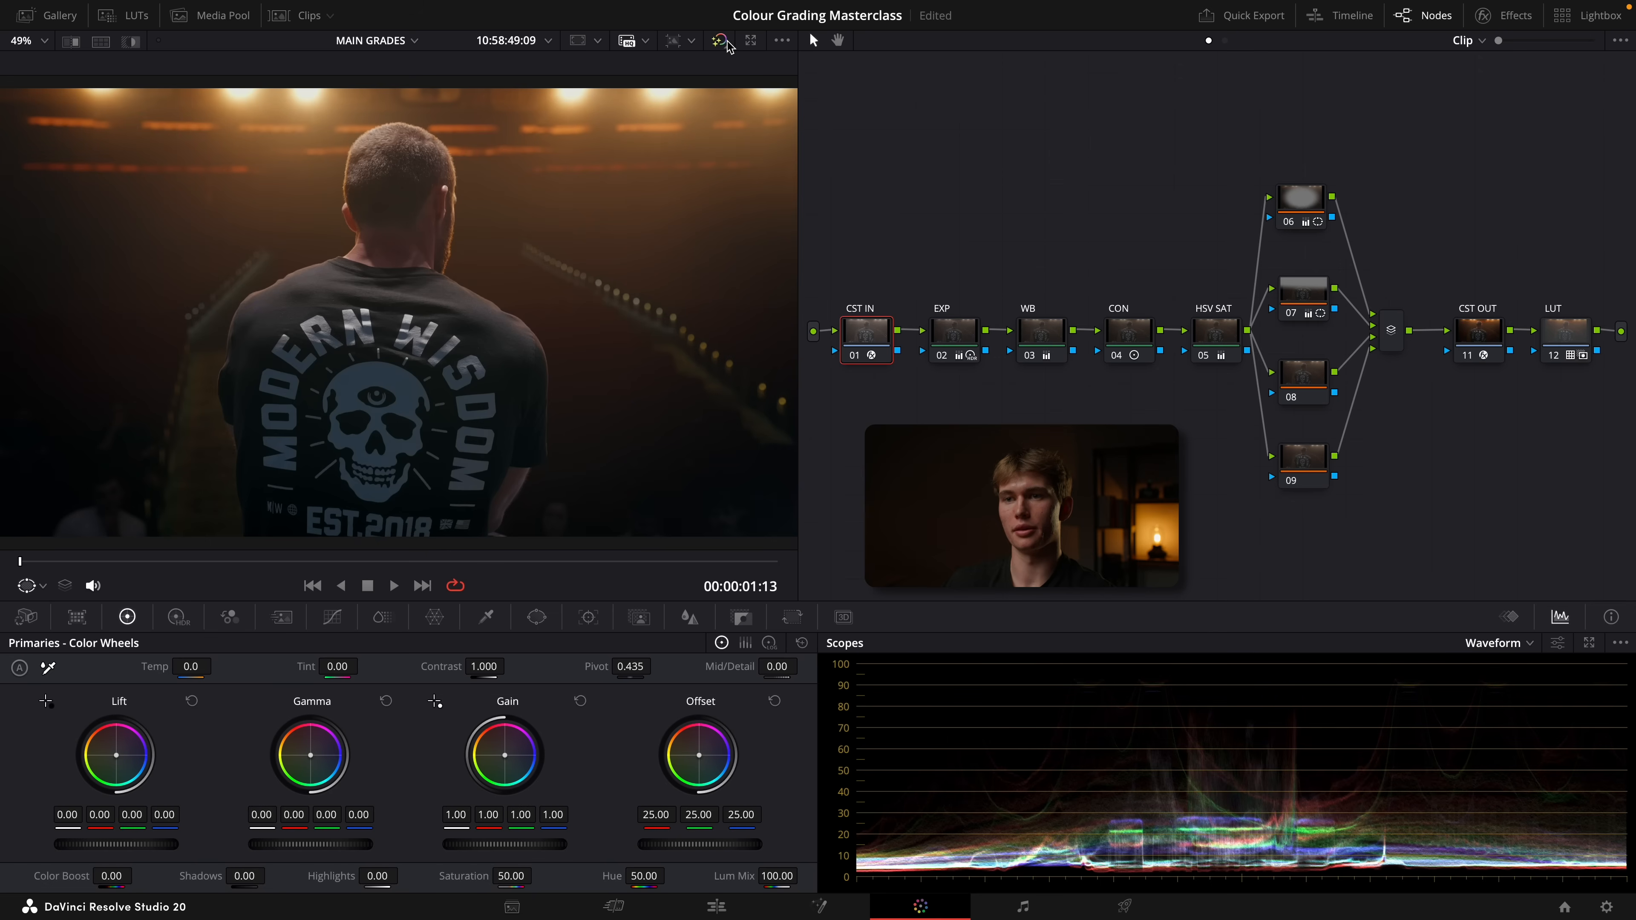